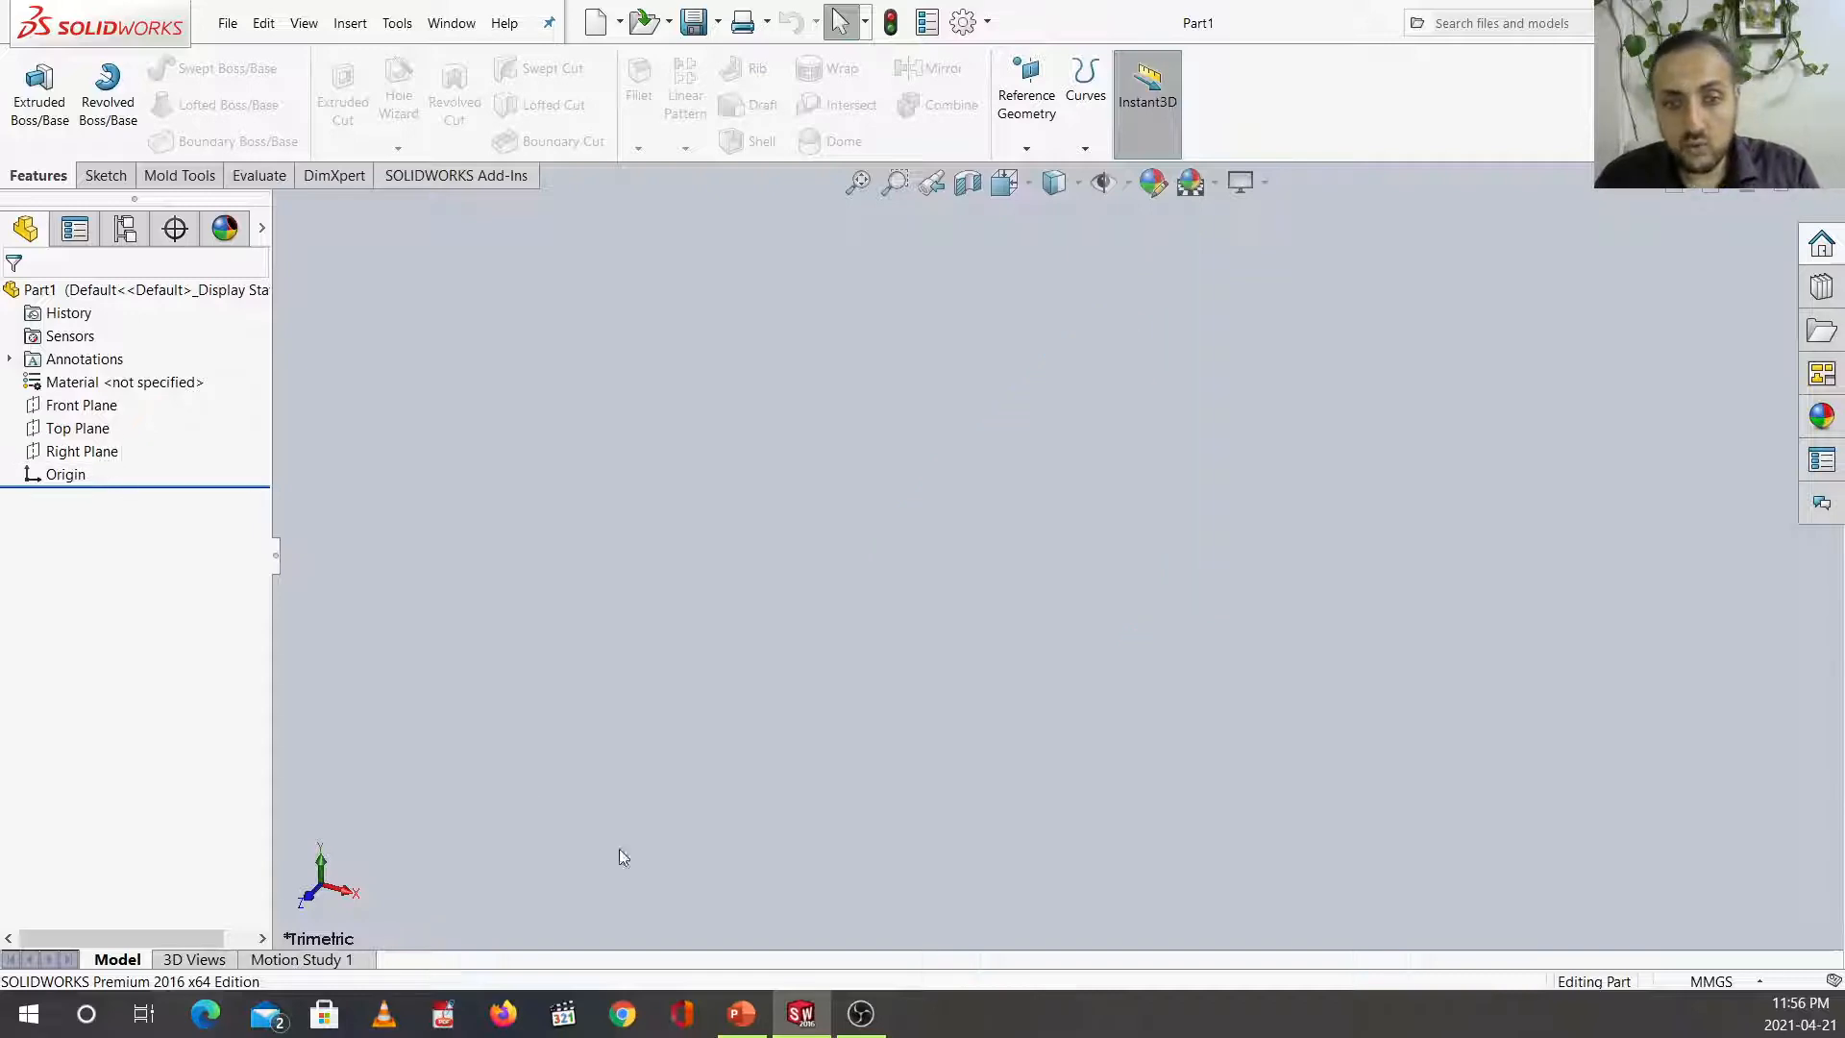
Consult the training model drawing in PowerPoint, return to SOLIDWORKS, and start a sketch on the Right Plane, checking the document units.
{"action": "left_click", "coordinate": [741, 1013]}
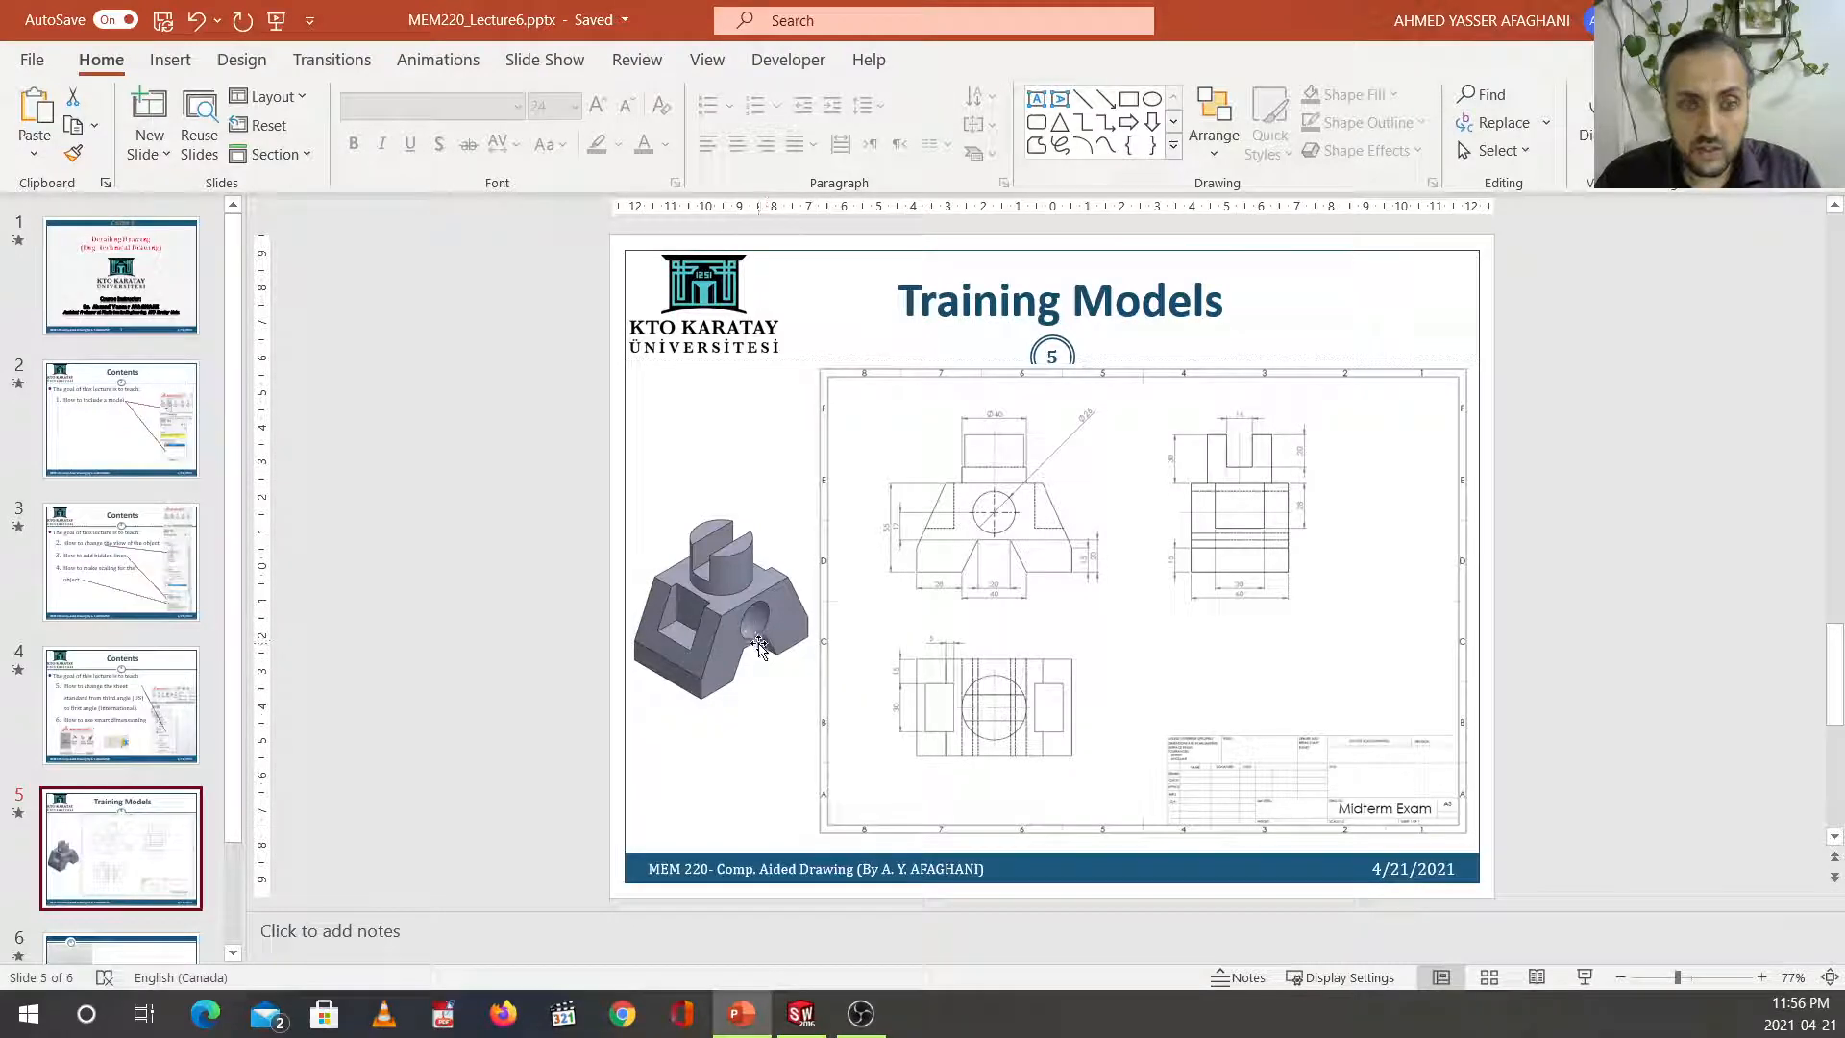
{"action": "left_click", "coordinate": [801, 1013]}
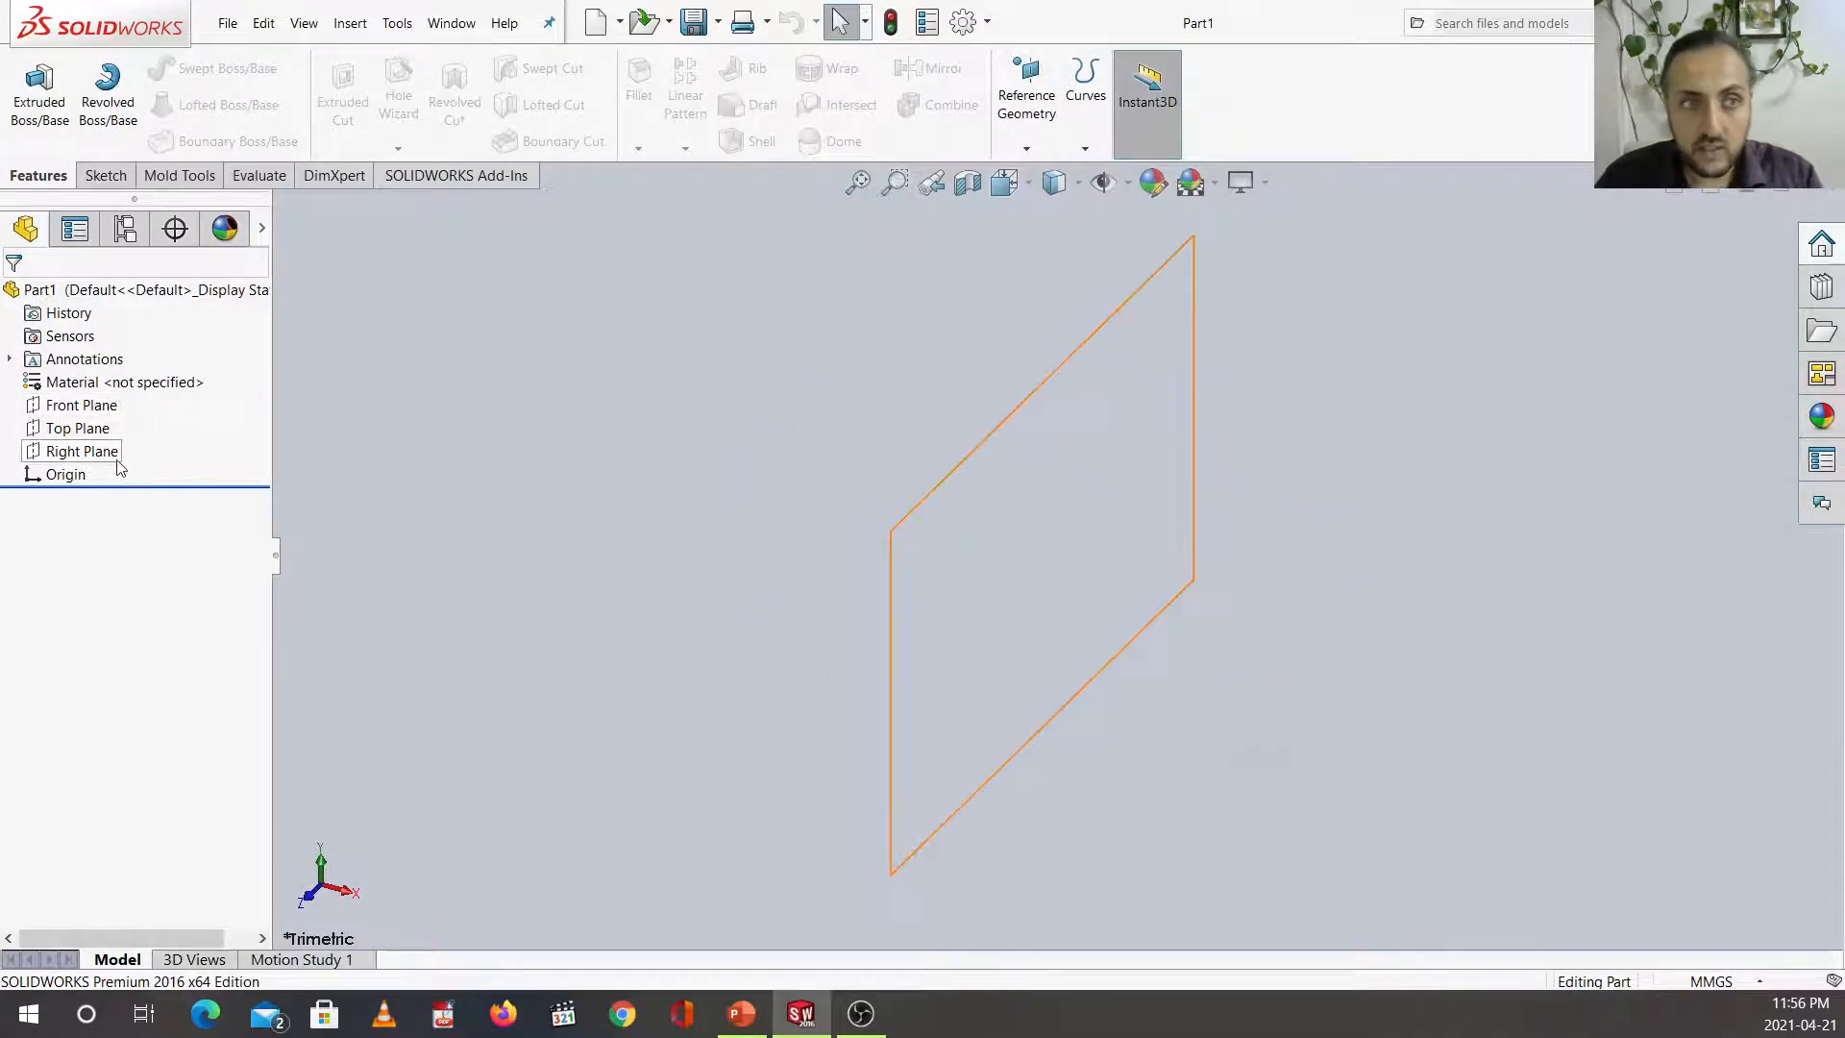
{"action": "left_click", "coordinate": [81, 452]}
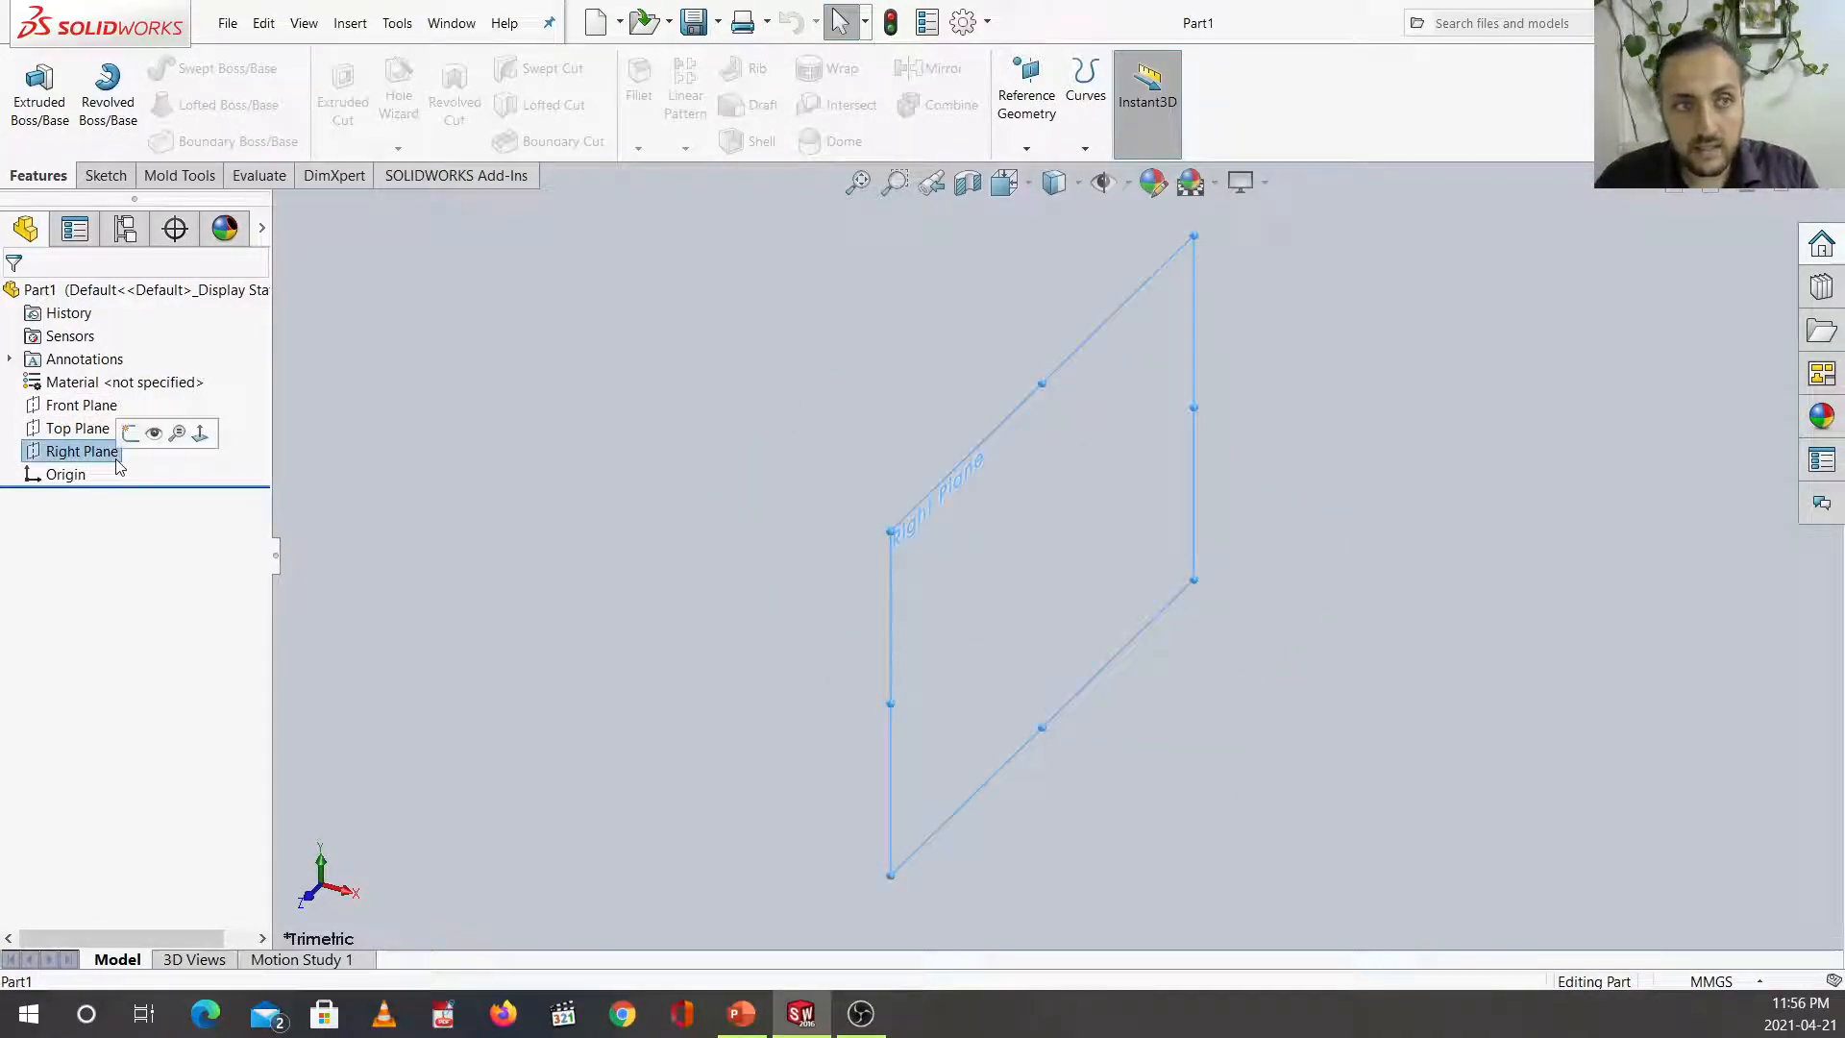
{"action": "left_click", "coordinate": [130, 434]}
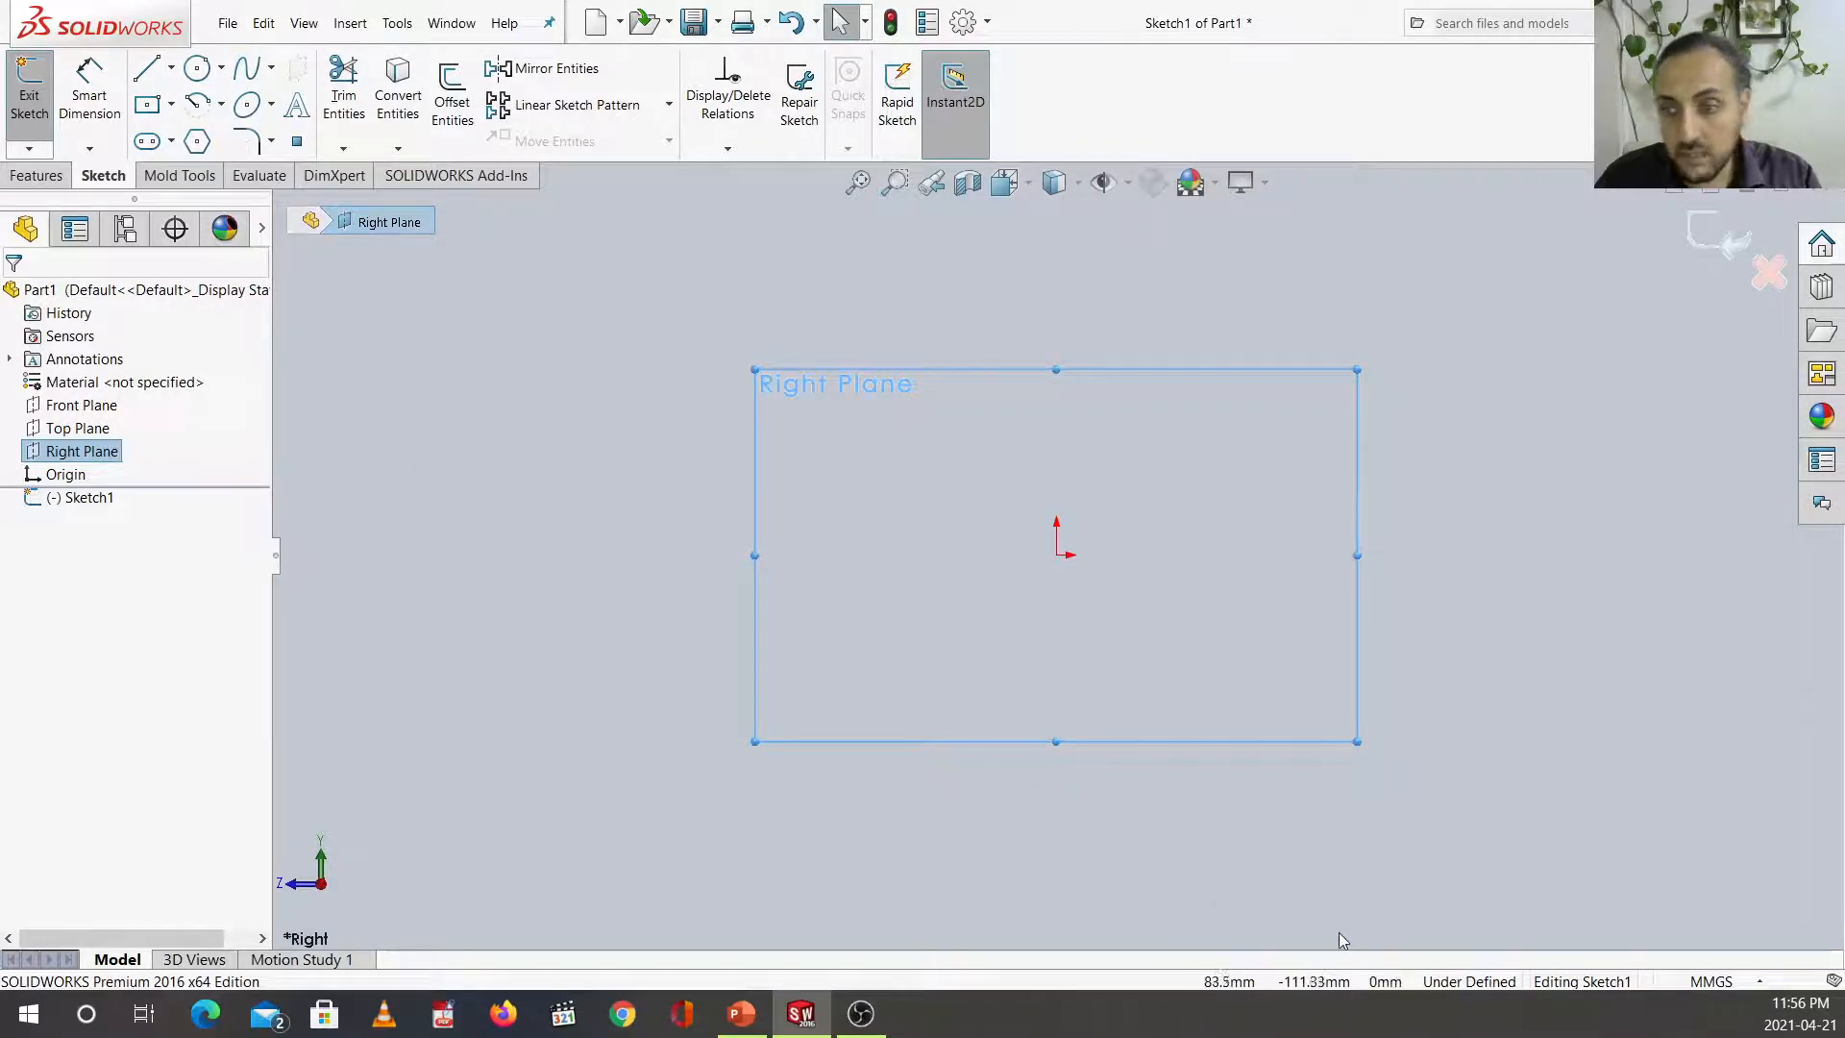
{"action": "left_click", "coordinate": [1722, 982]}
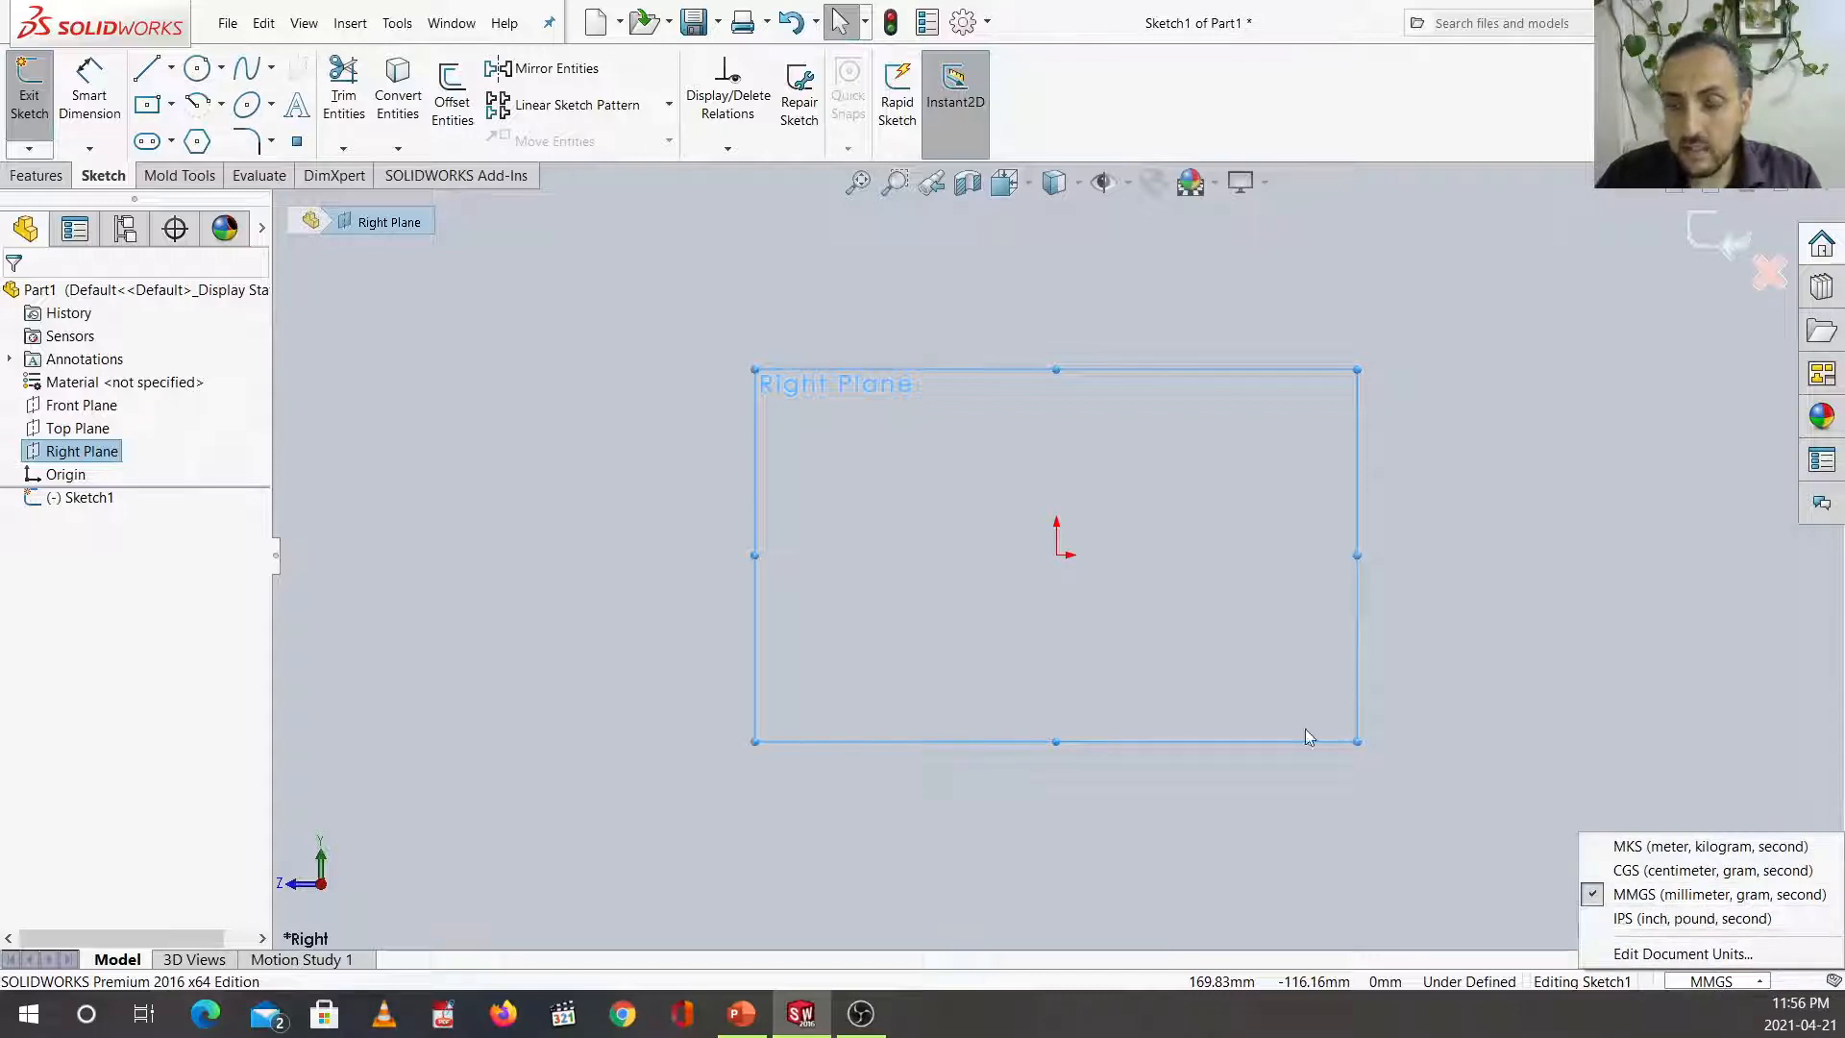
Sketch the profile's base line from the origin, interrupted by a trapezoidal notch with about 33 mm sloped sides and ending in an about 38 mm segment.
{"action": "left_click", "coordinate": [146, 67]}
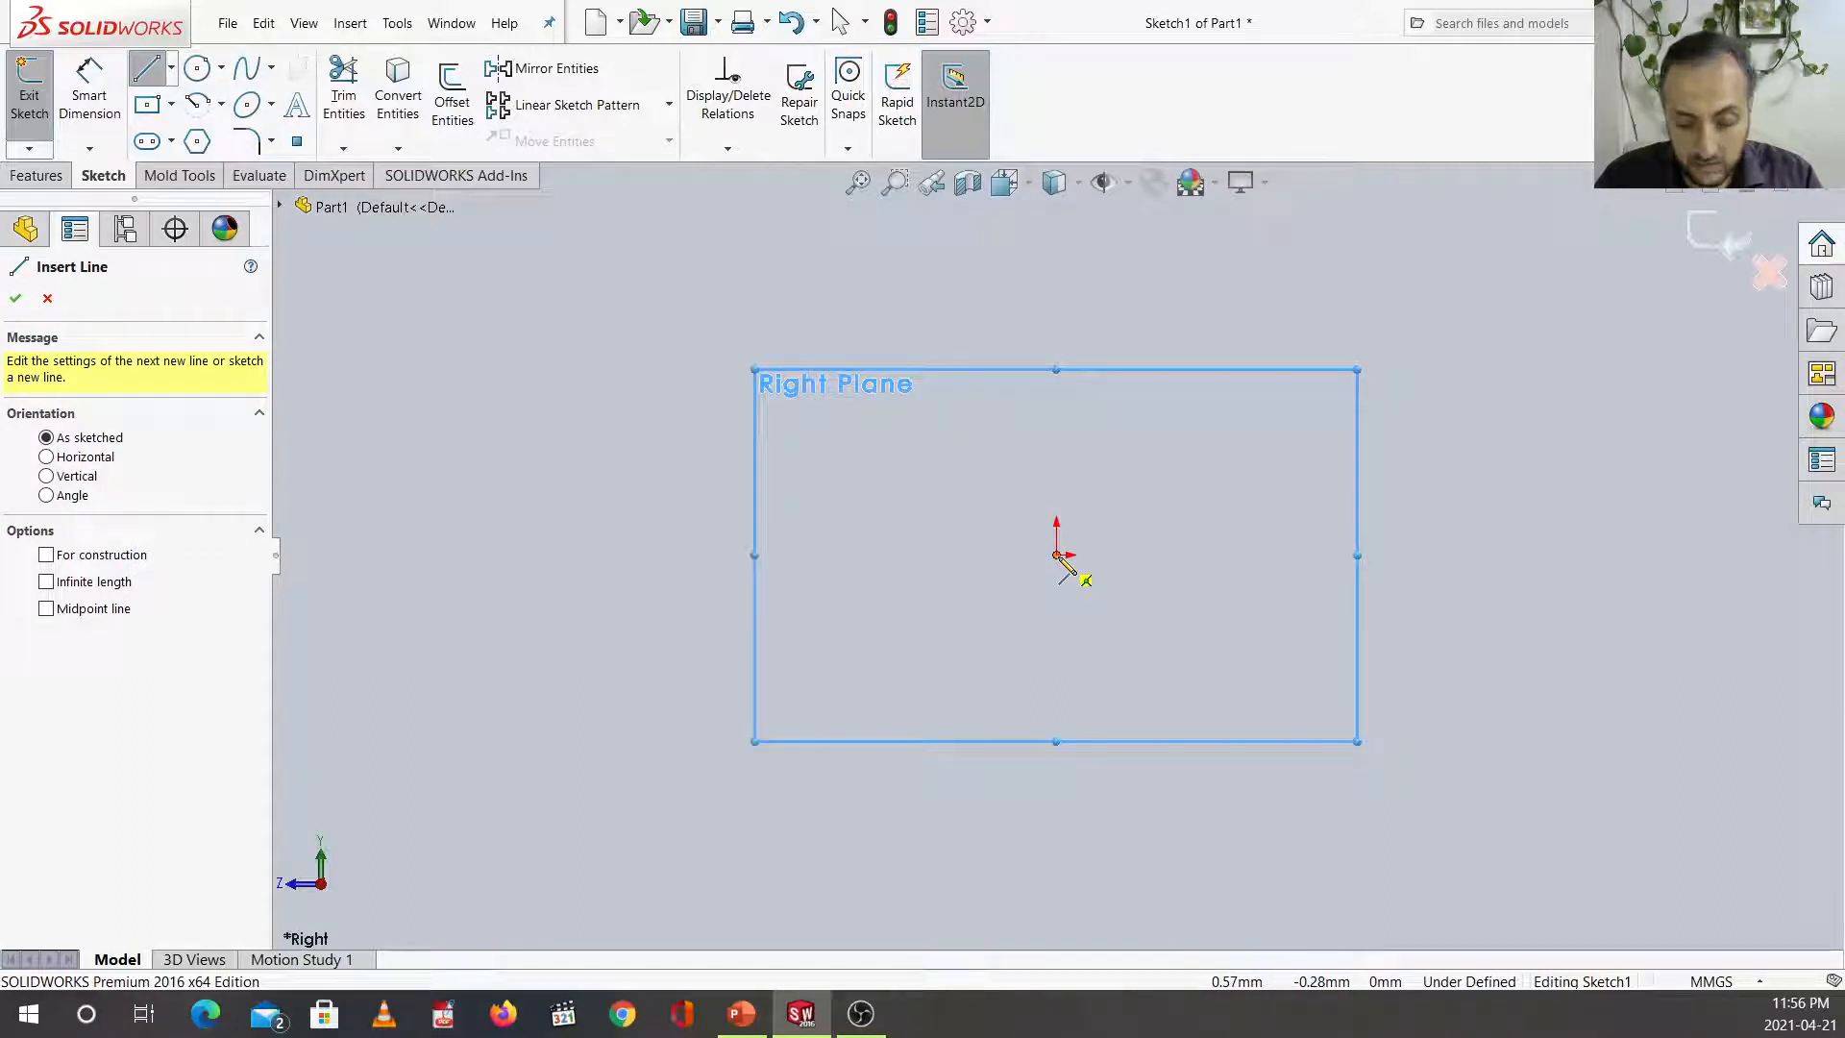
{"action": "left_click", "coordinate": [1057, 556]}
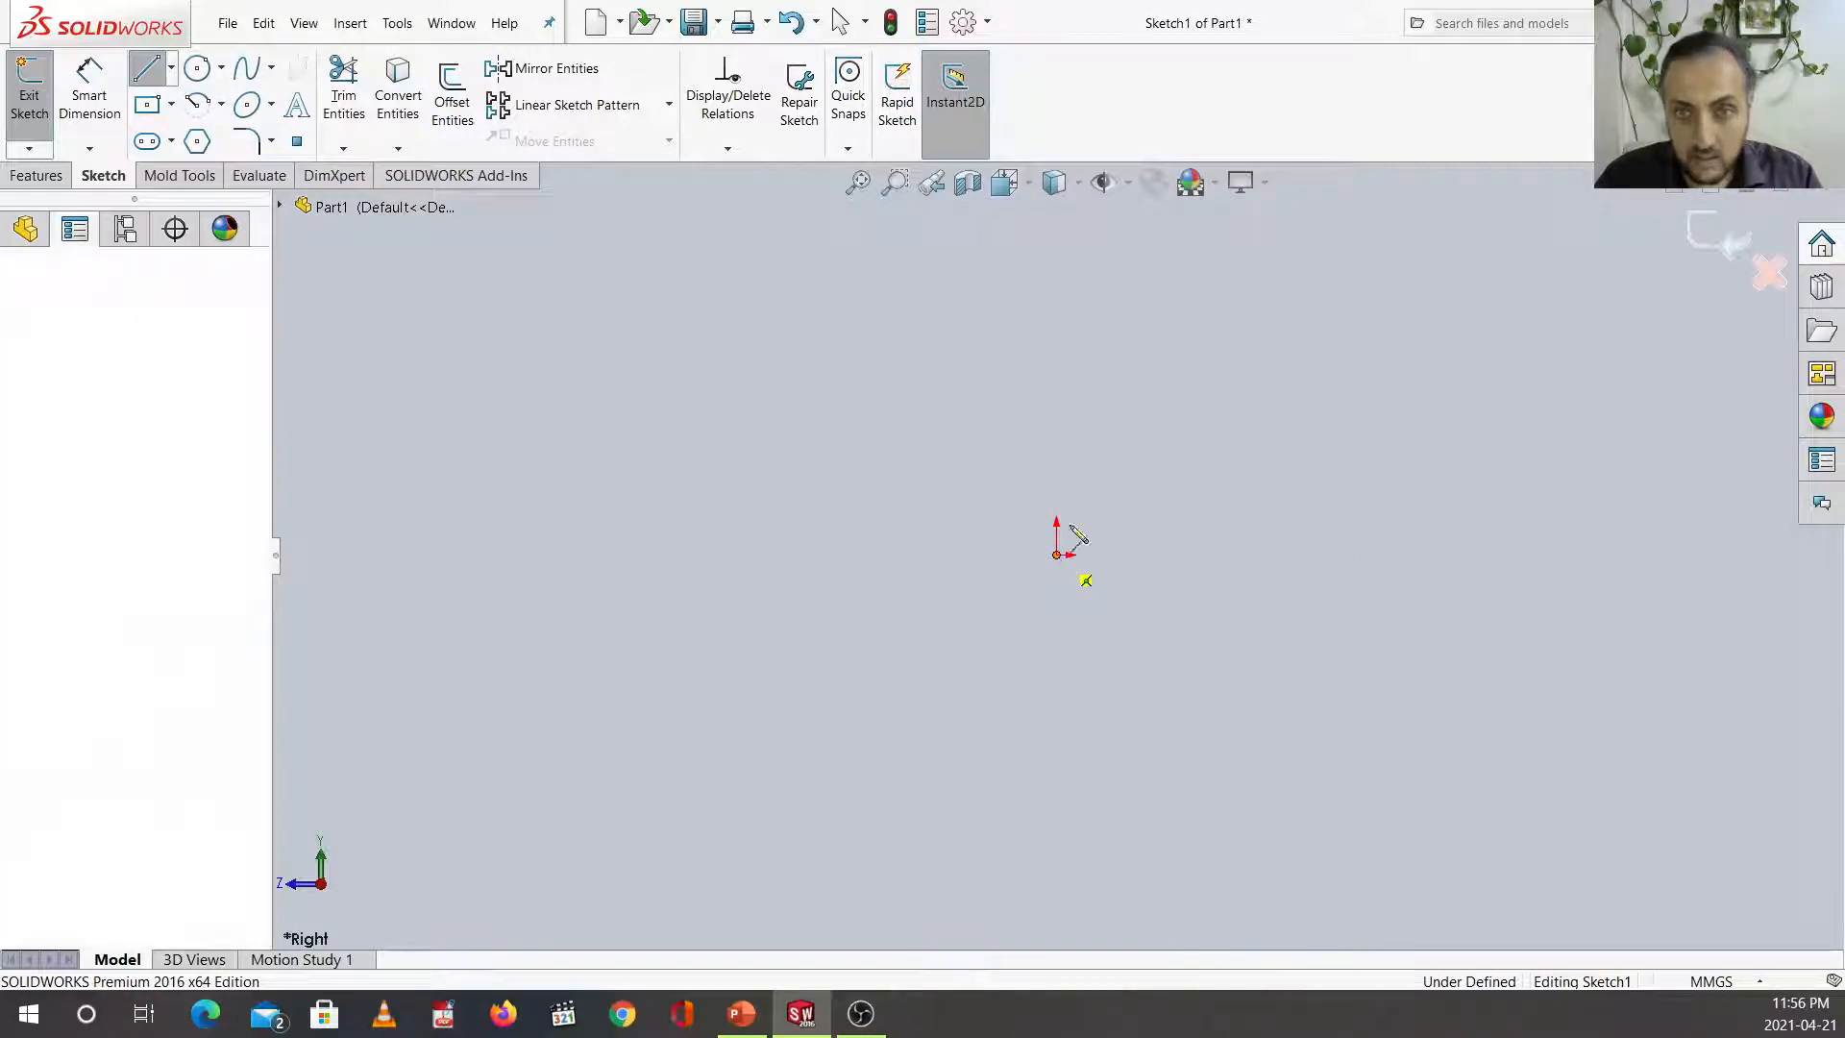
{"action": "left_click", "coordinate": [1194, 556]}
{"action": "left_click", "coordinate": [1245, 456]}
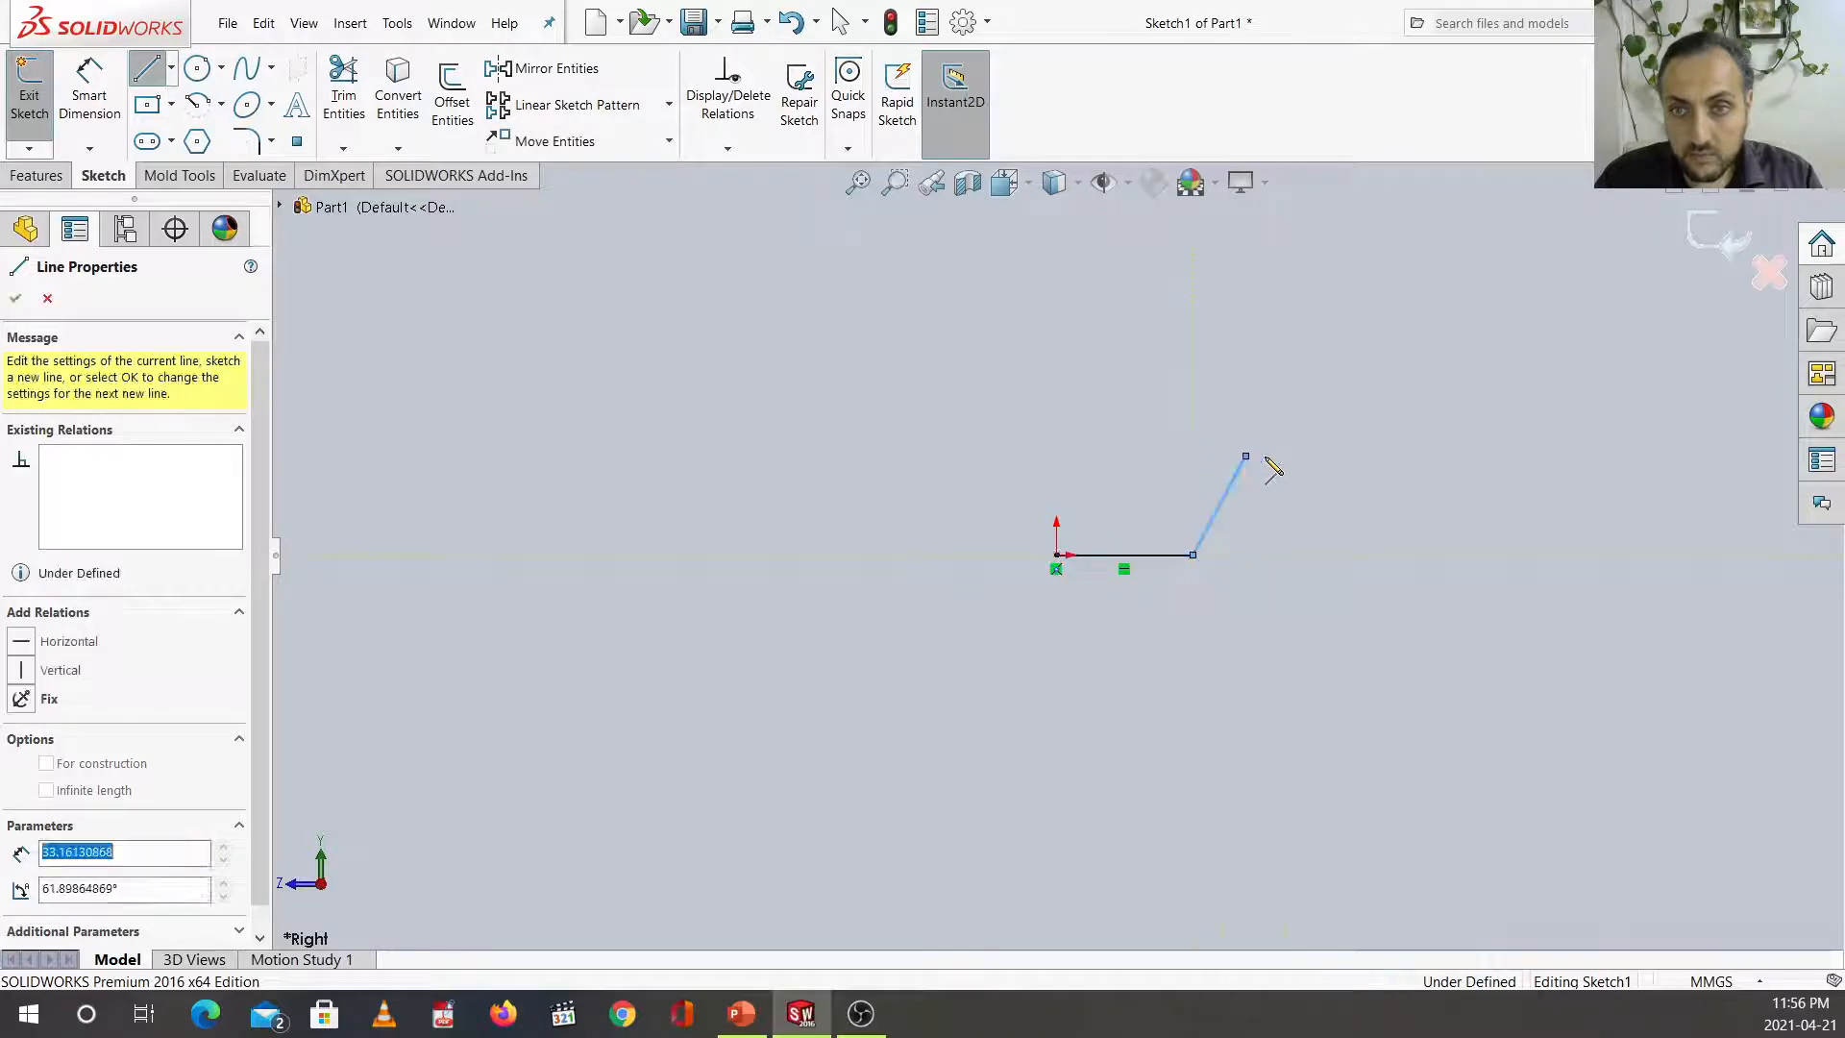
{"action": "left_click", "coordinate": [1344, 456]}
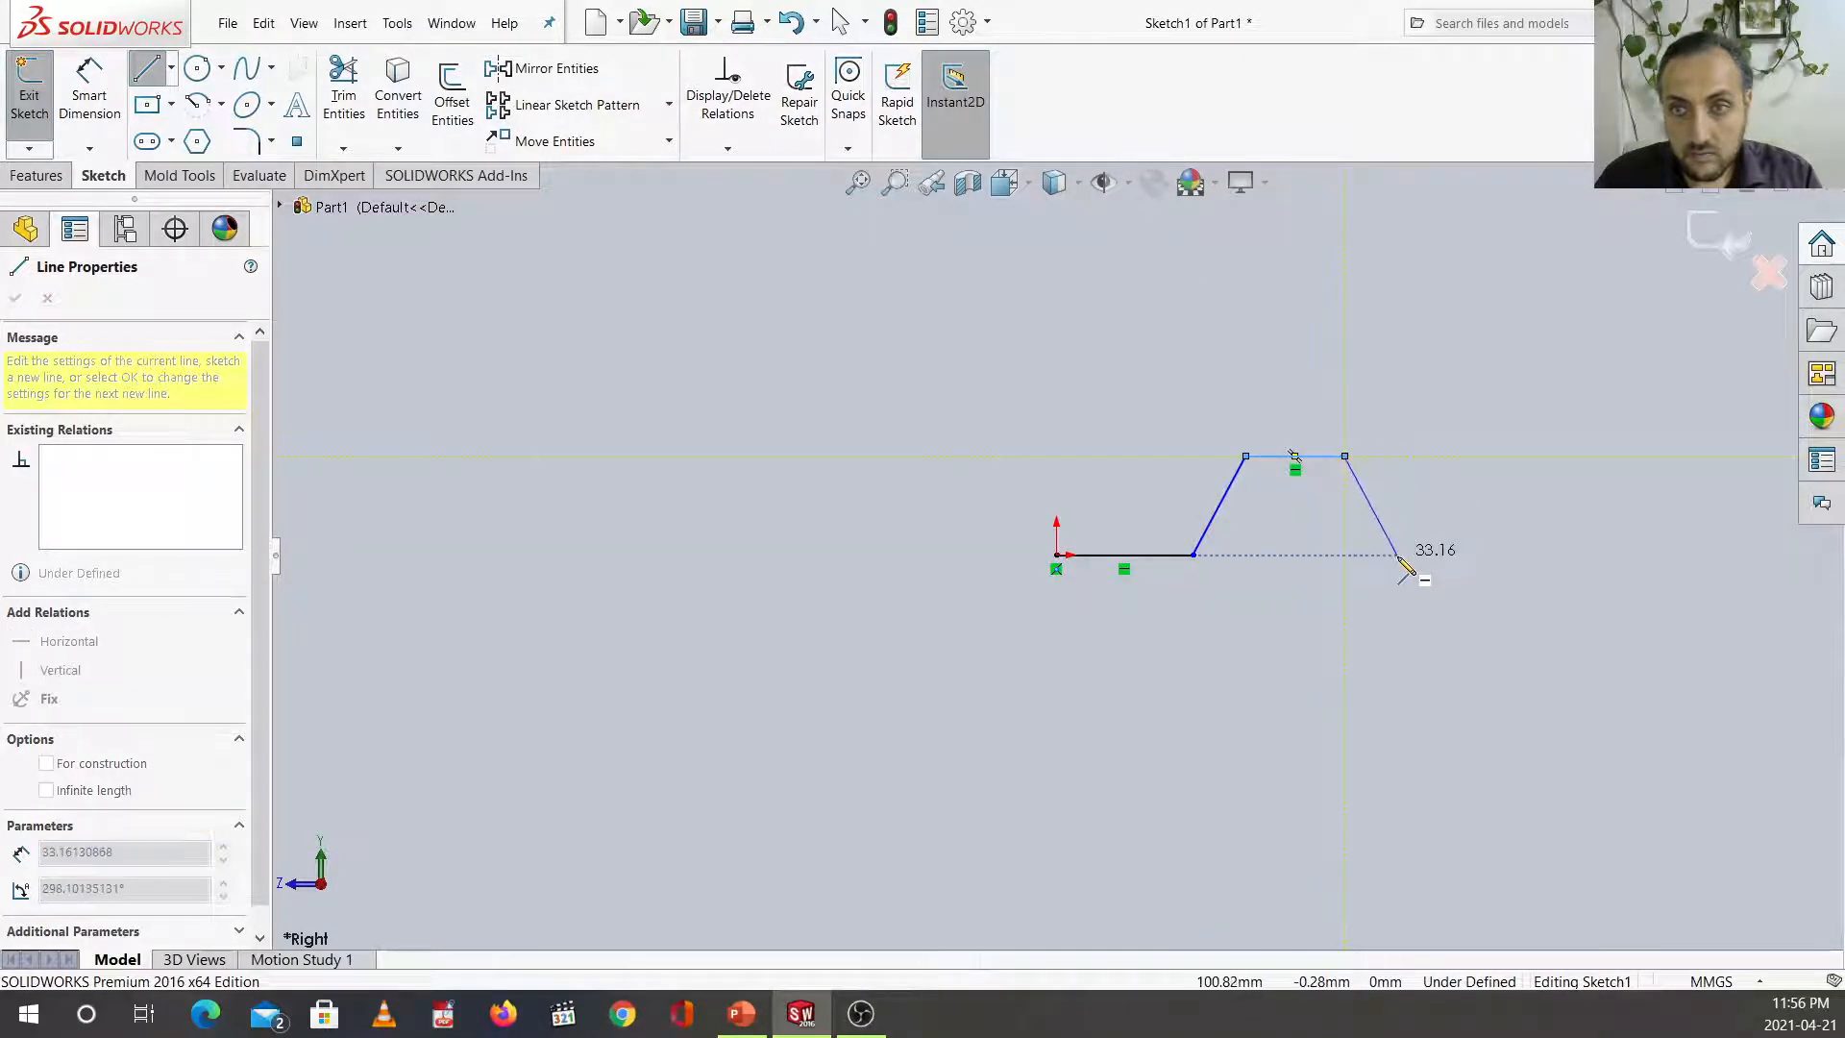
{"action": "left_click", "coordinate": [1398, 556]}
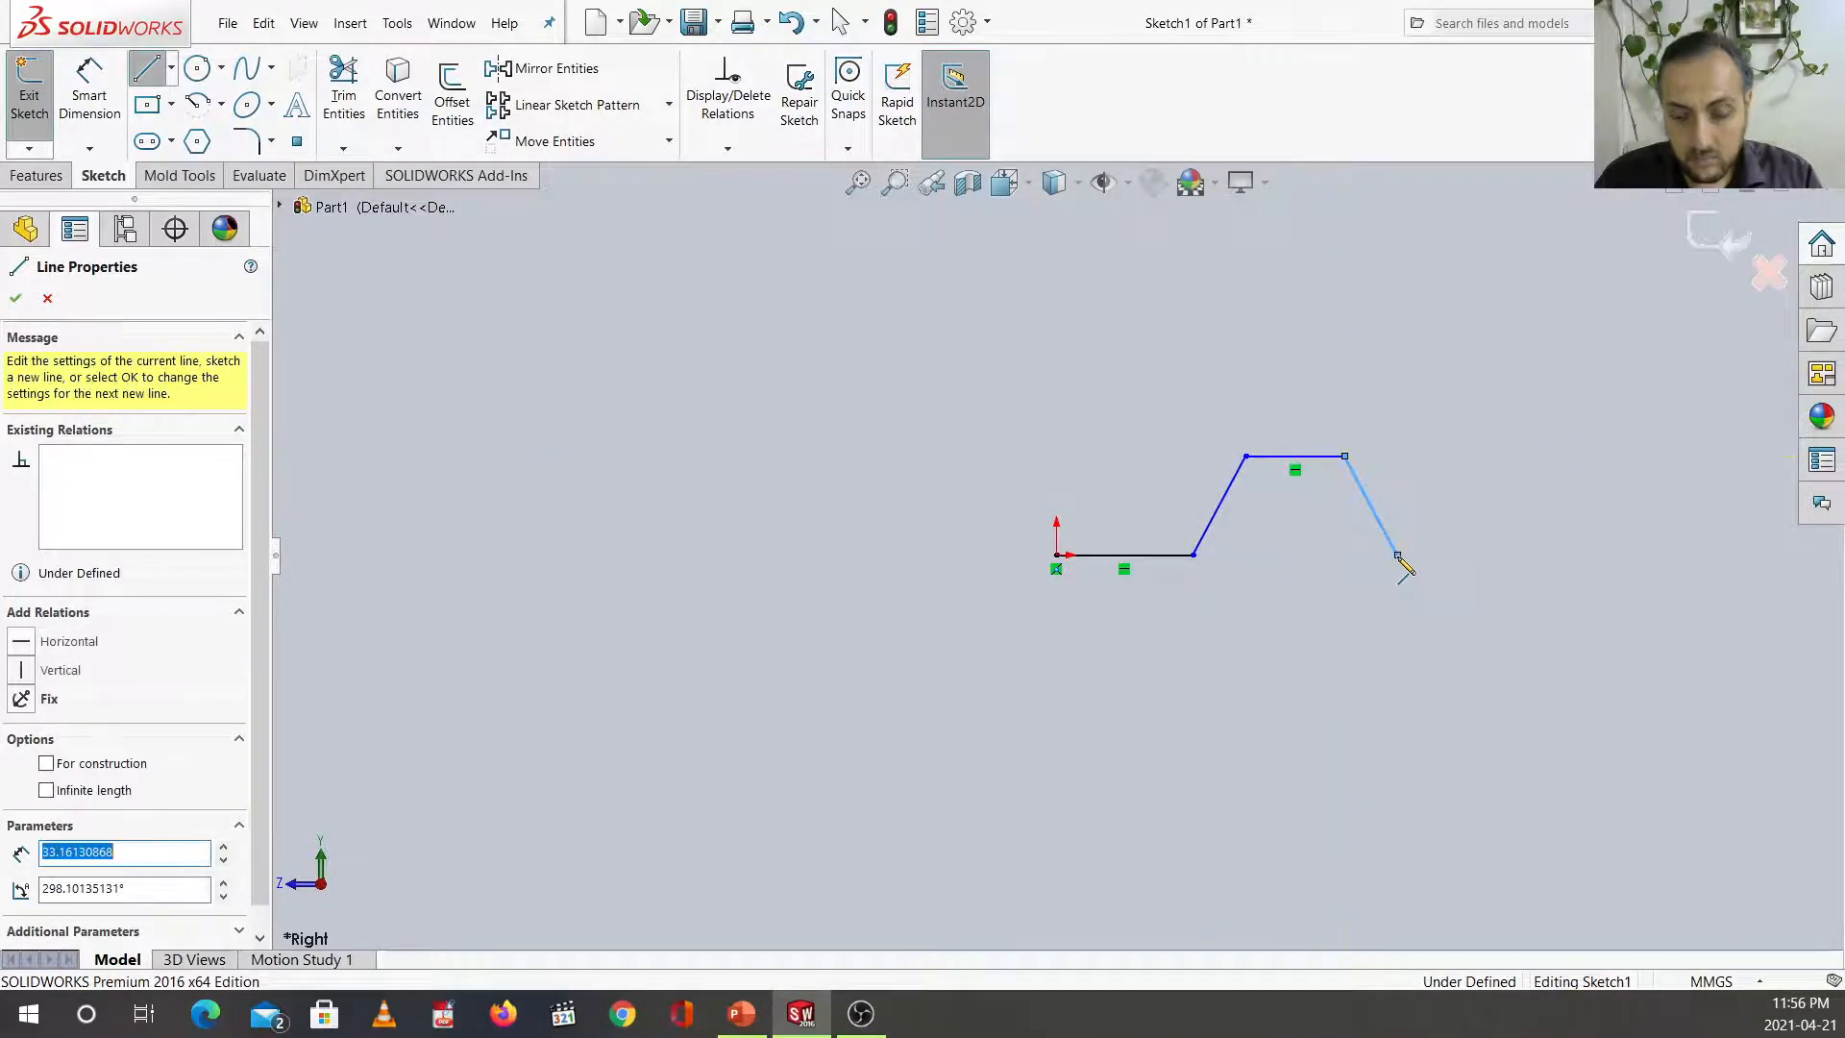
{"action": "left_click", "coordinate": [1527, 555]}
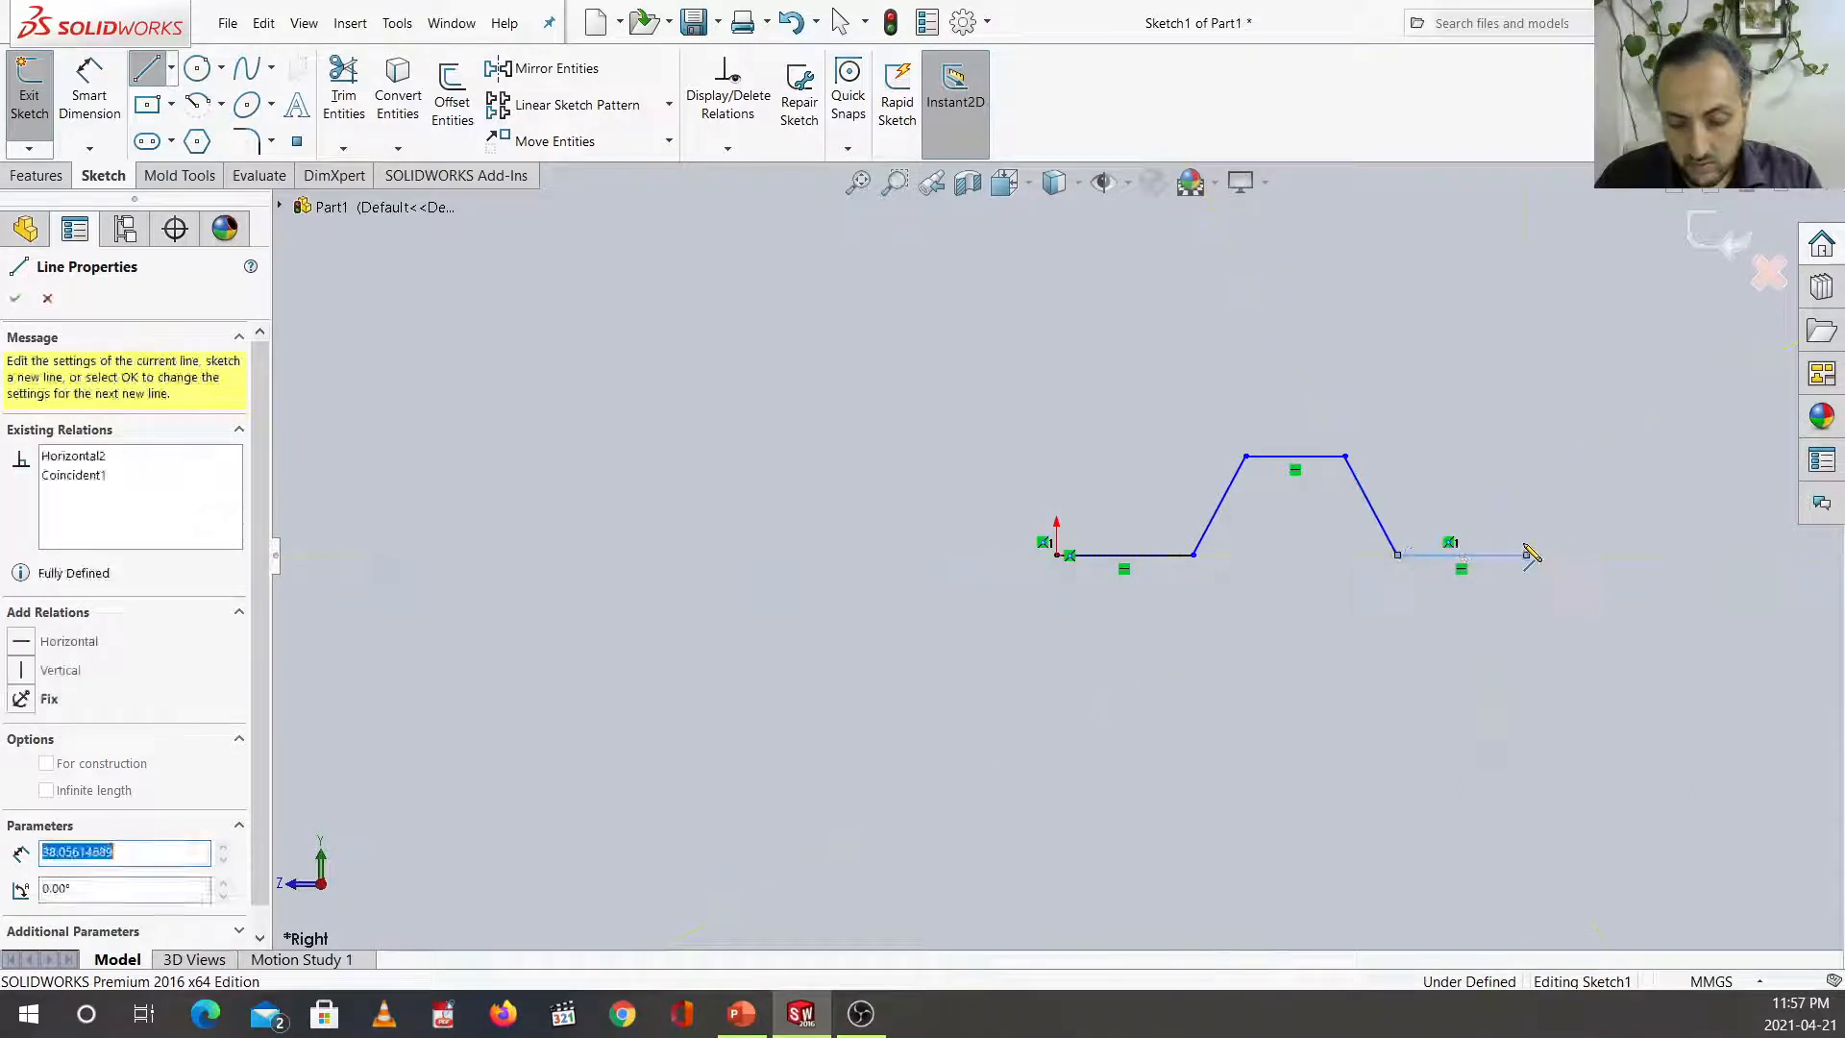
Close the outline back to the origin with vertical lower sides, inward-sloping upper sides and a horizontal top edge about 83 mm long.
{"action": "left_click", "coordinate": [1526, 424]}
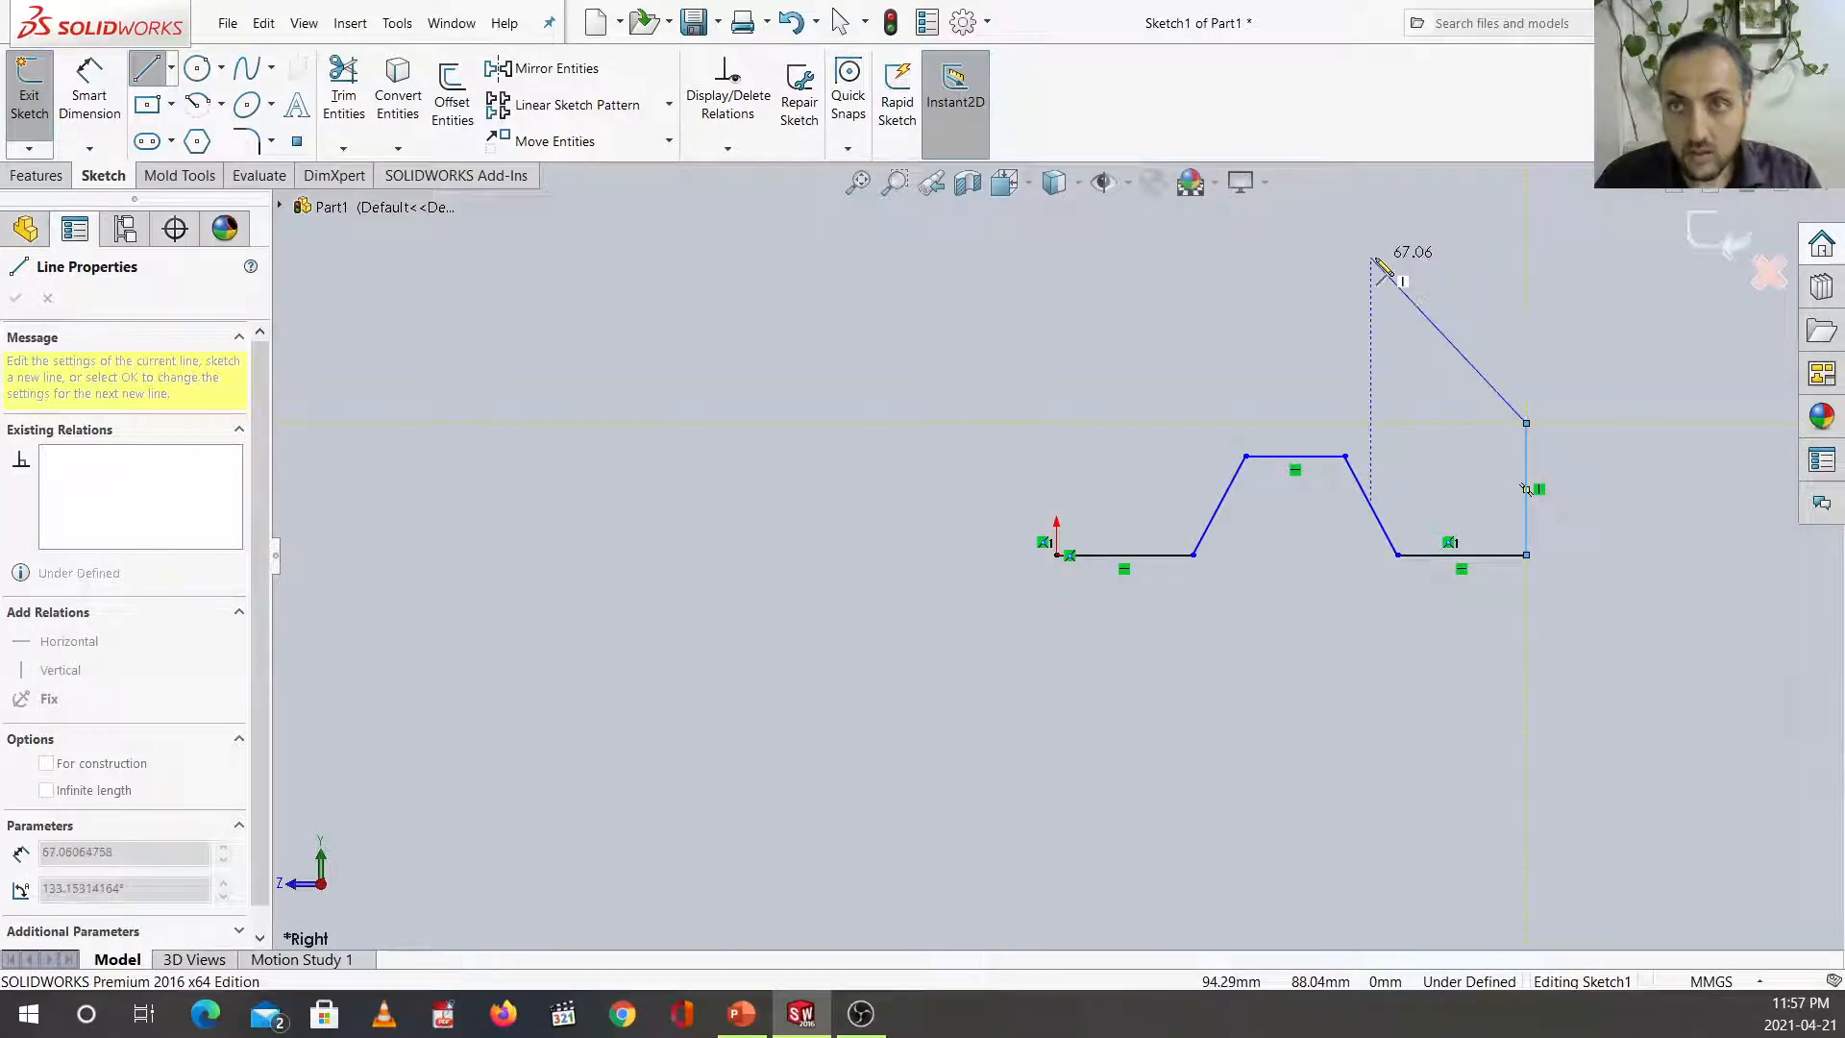
{"action": "left_click", "coordinate": [1442, 217]}
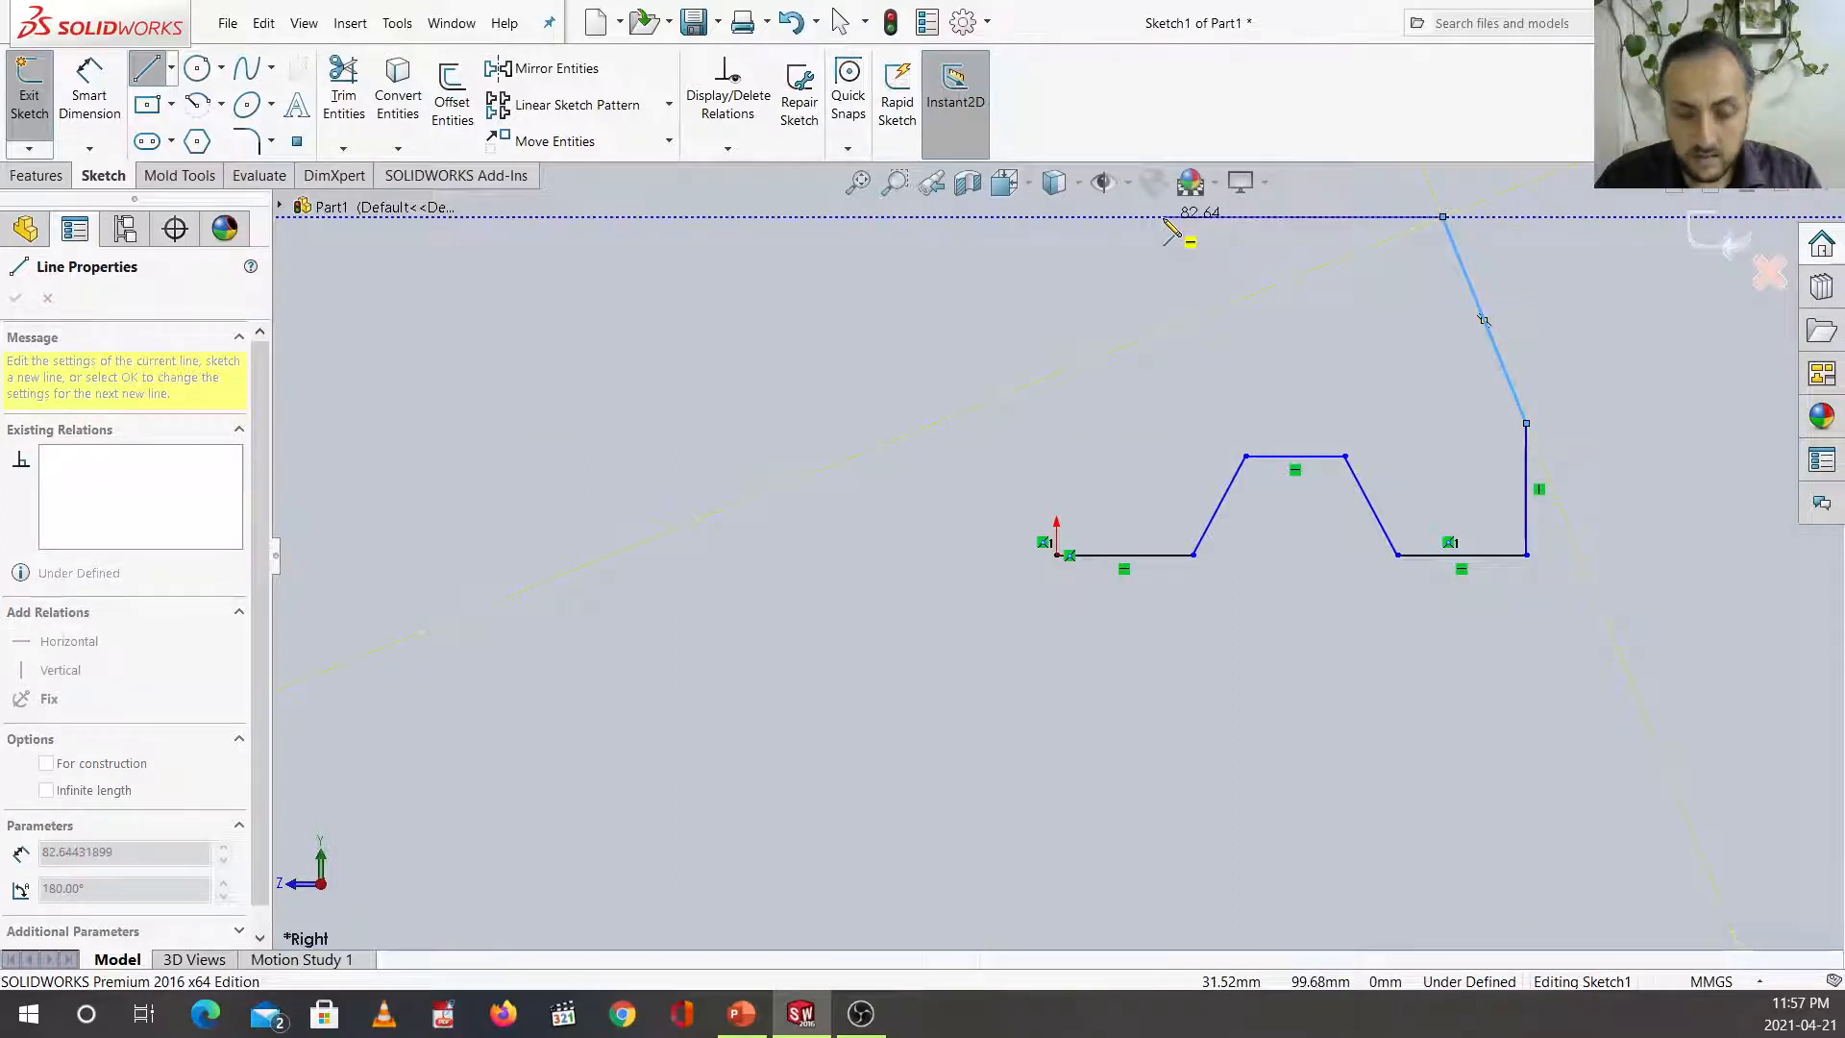
{"action": "left_click", "coordinate": [1163, 217]}
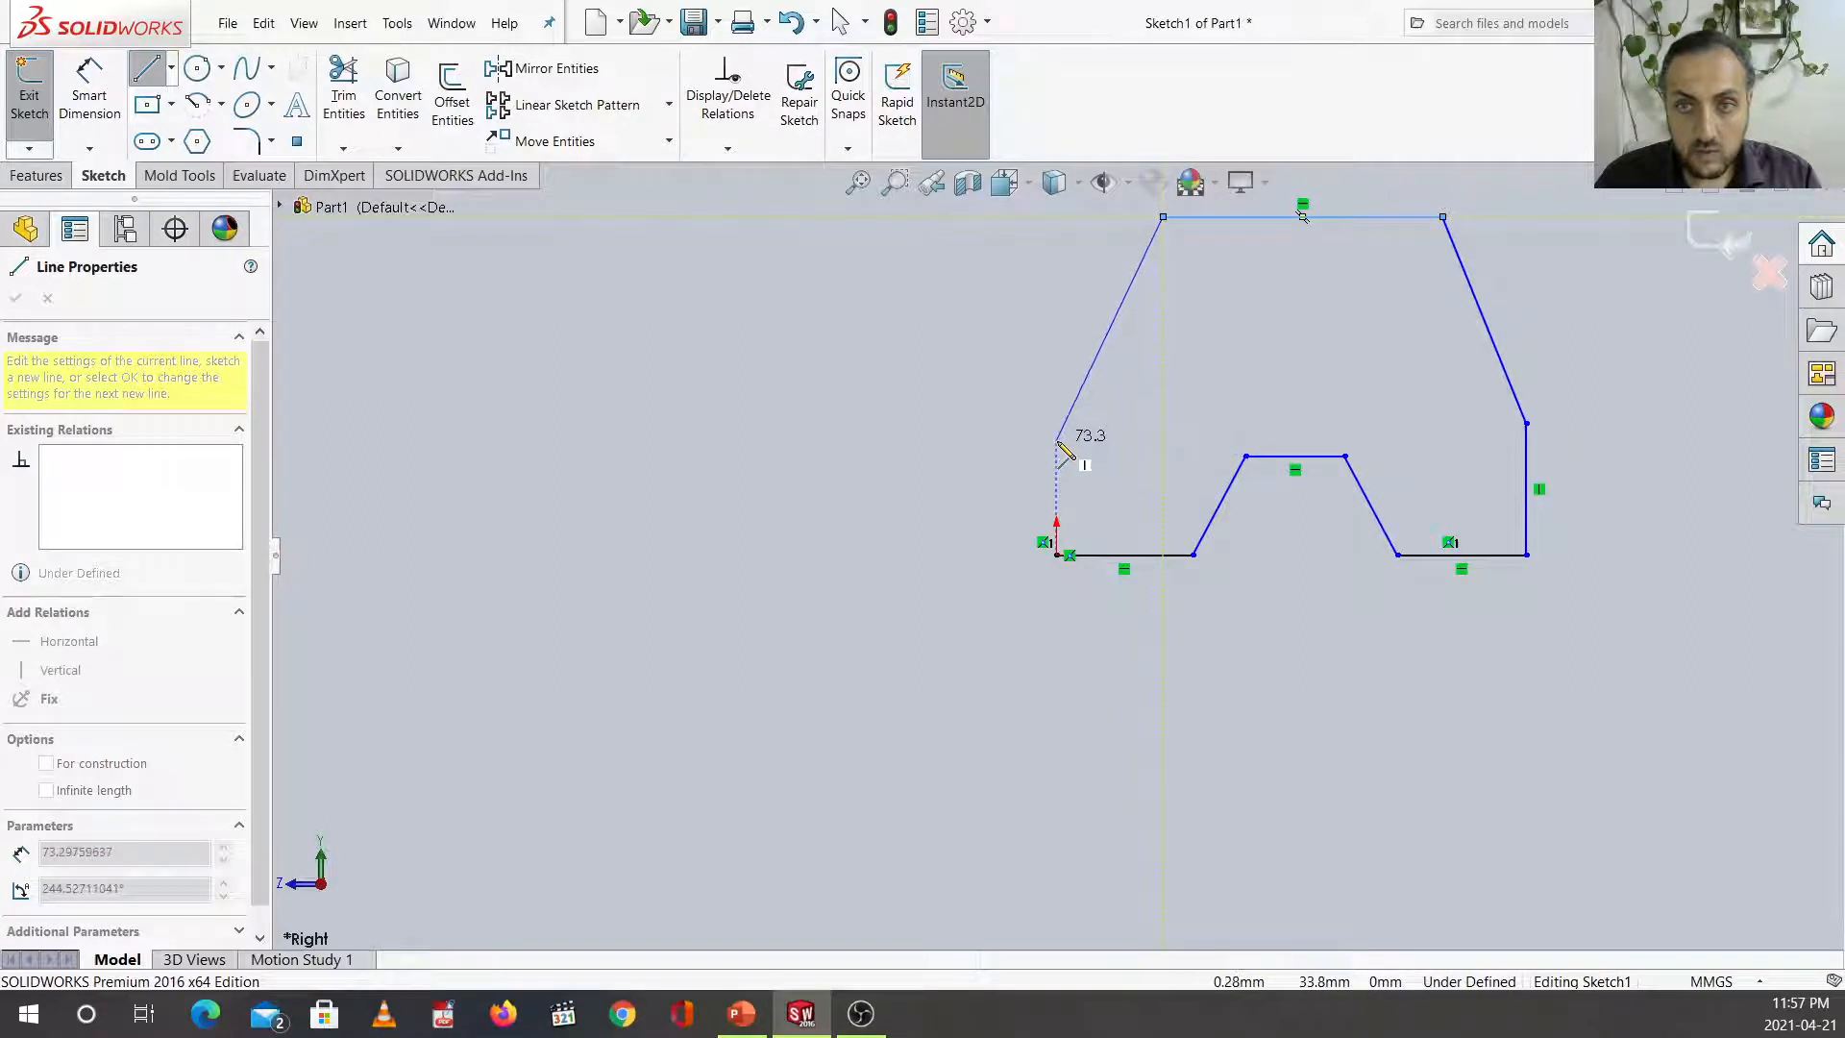
{"action": "left_click", "coordinate": [1056, 448]}
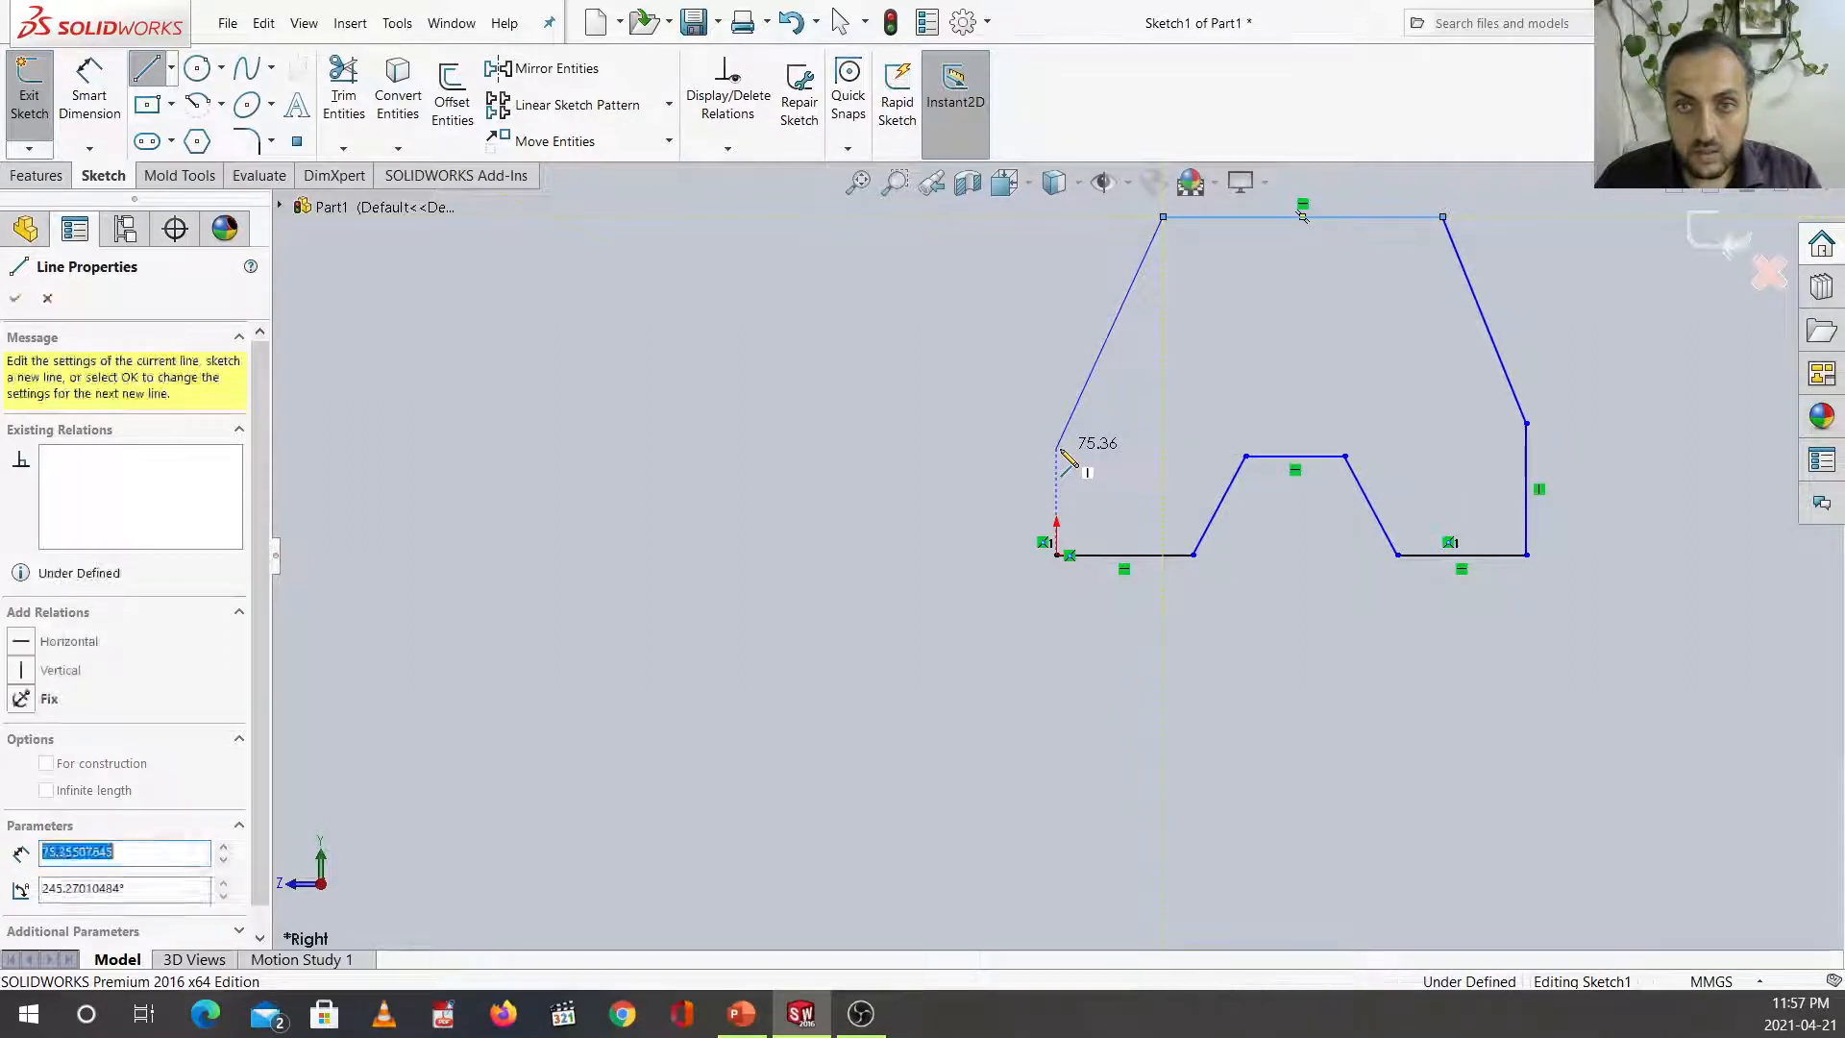
{"action": "left_click", "coordinate": [1057, 554]}
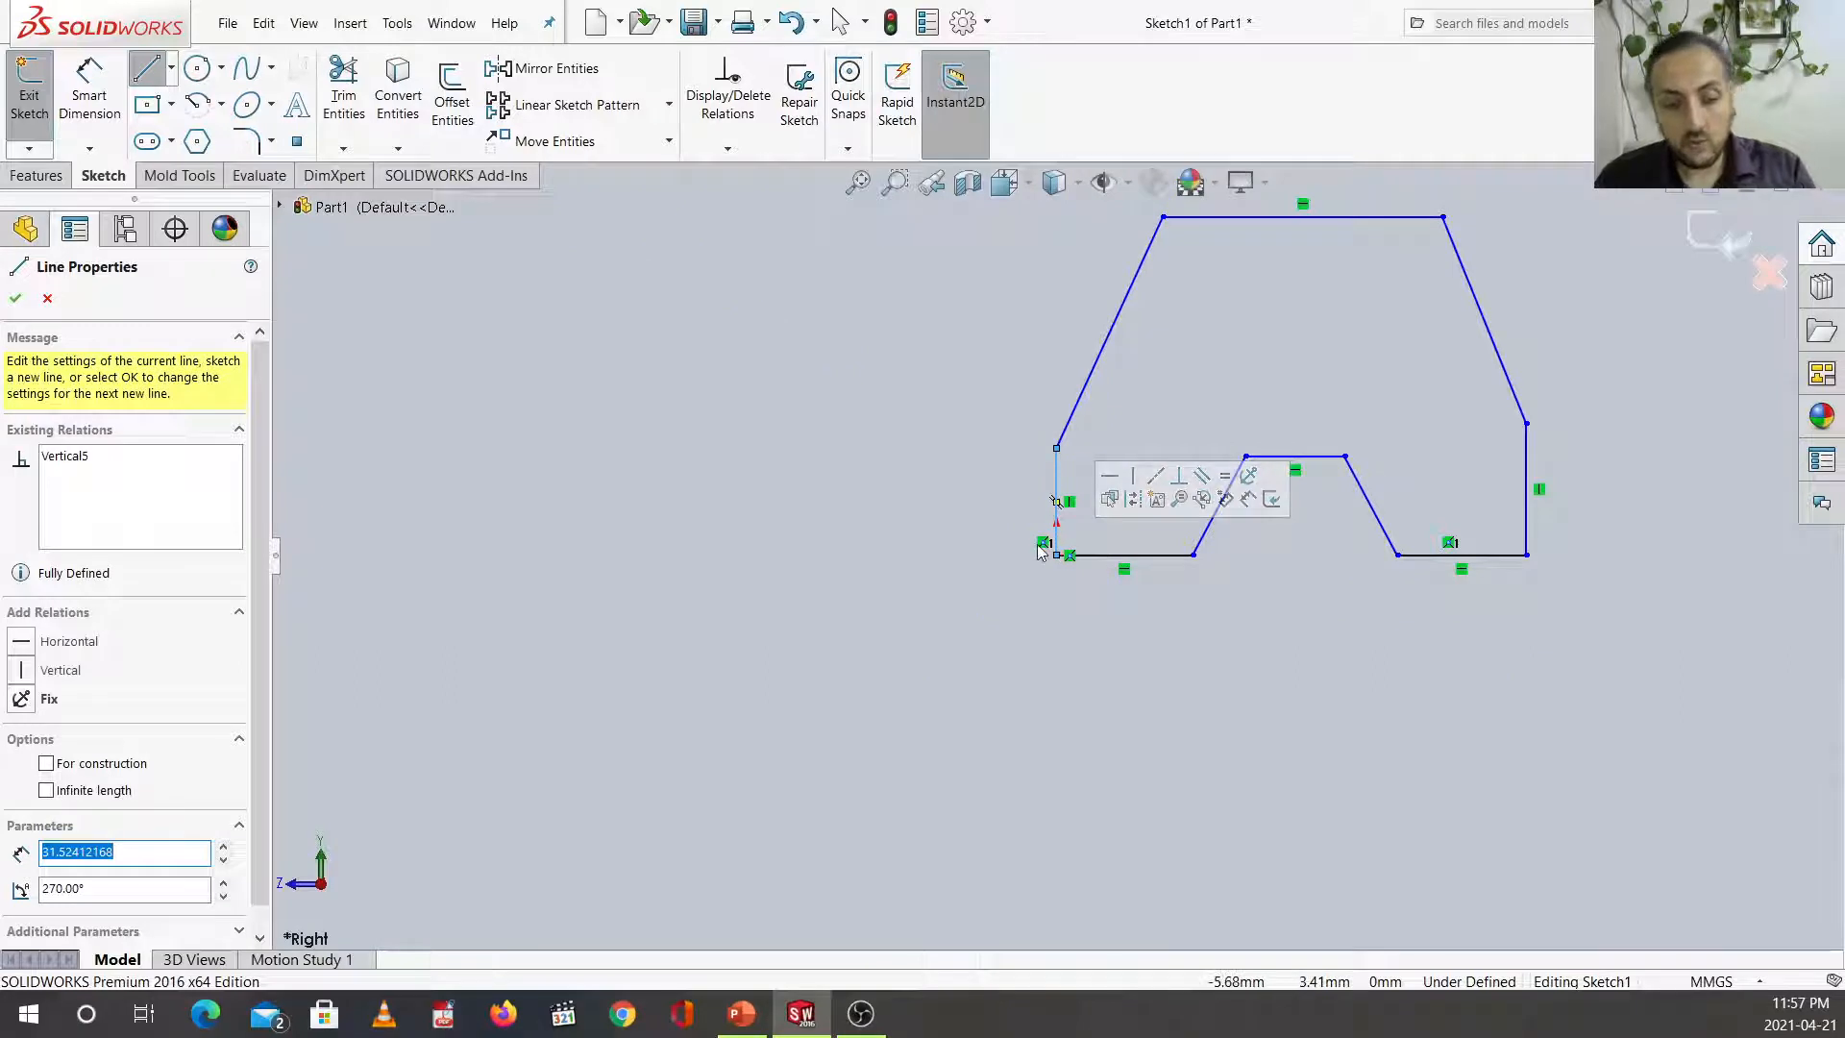
{"action": "key", "text": "f"}
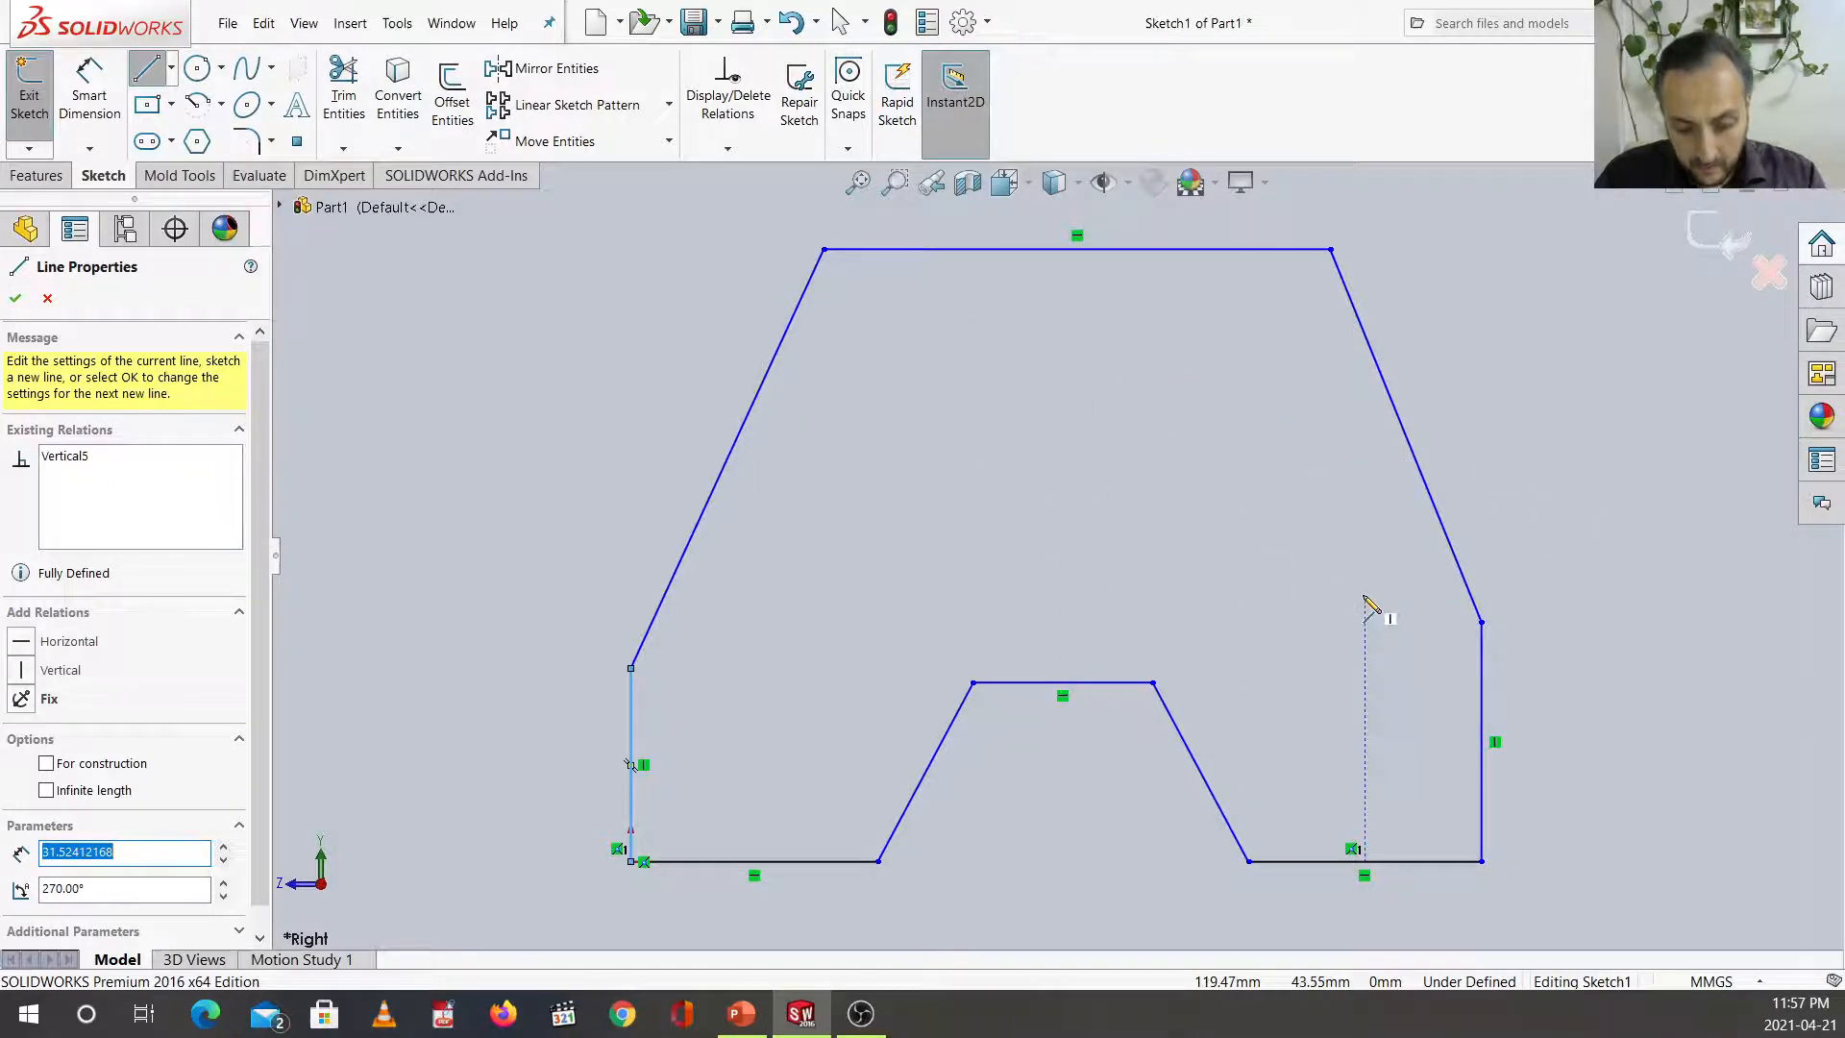
Dimension the profile's overall width between its two vertical side edges as 96 mm.
{"action": "left_click", "coordinate": [108, 99]}
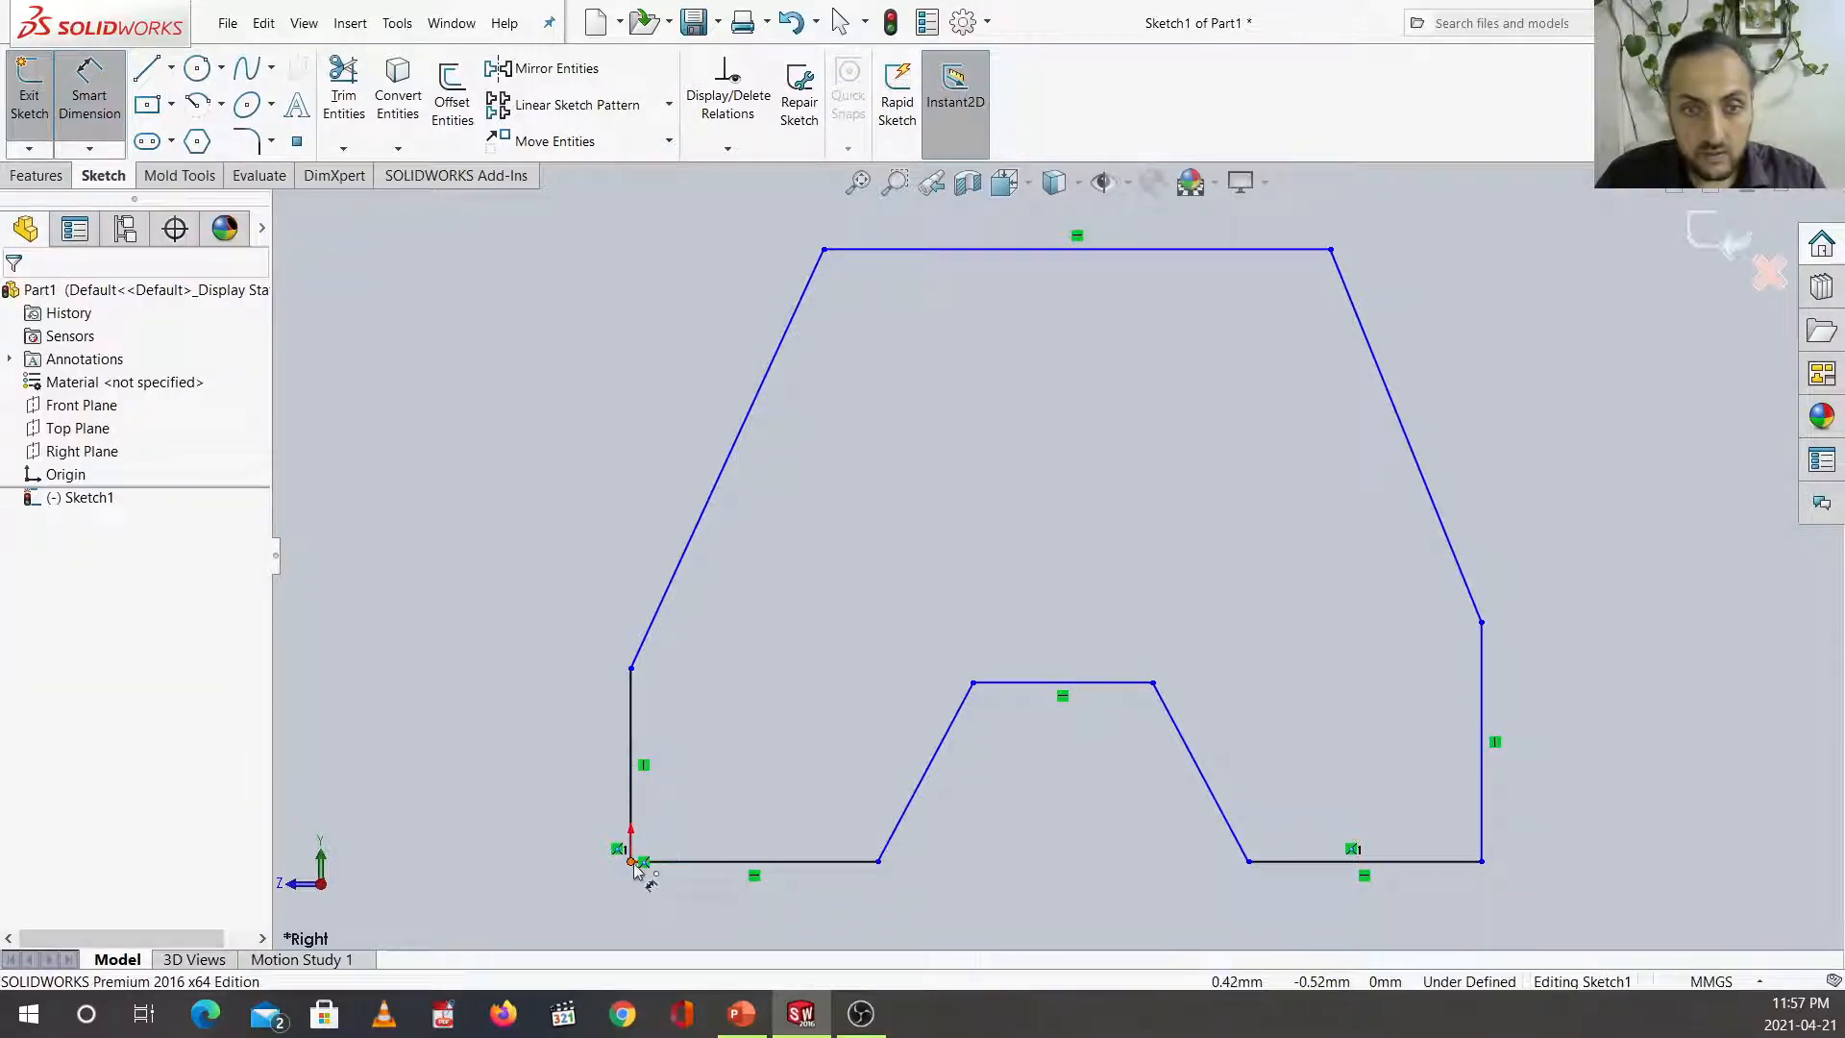
{"action": "left_click", "coordinate": [1481, 834]}
{"action": "left_click", "coordinate": [1057, 923]}
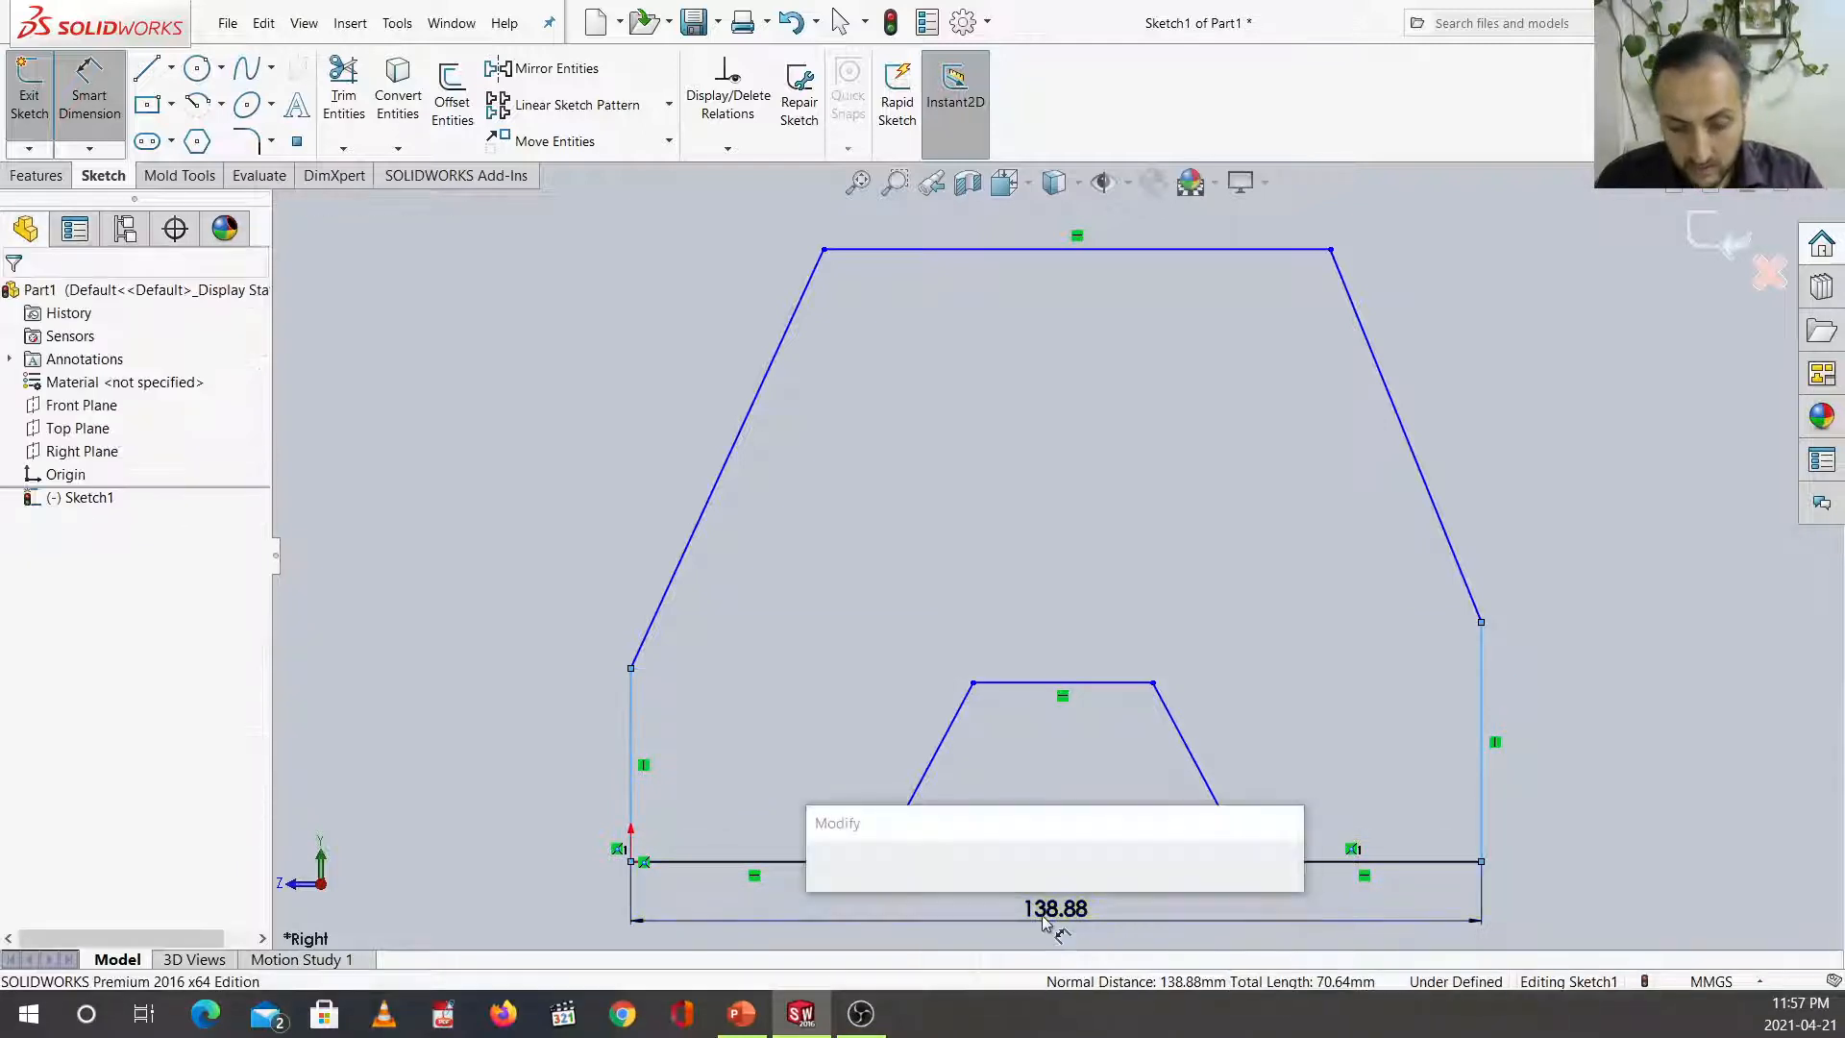
{"action": "type", "text": "96"}
{"action": "key", "text": "Return"}
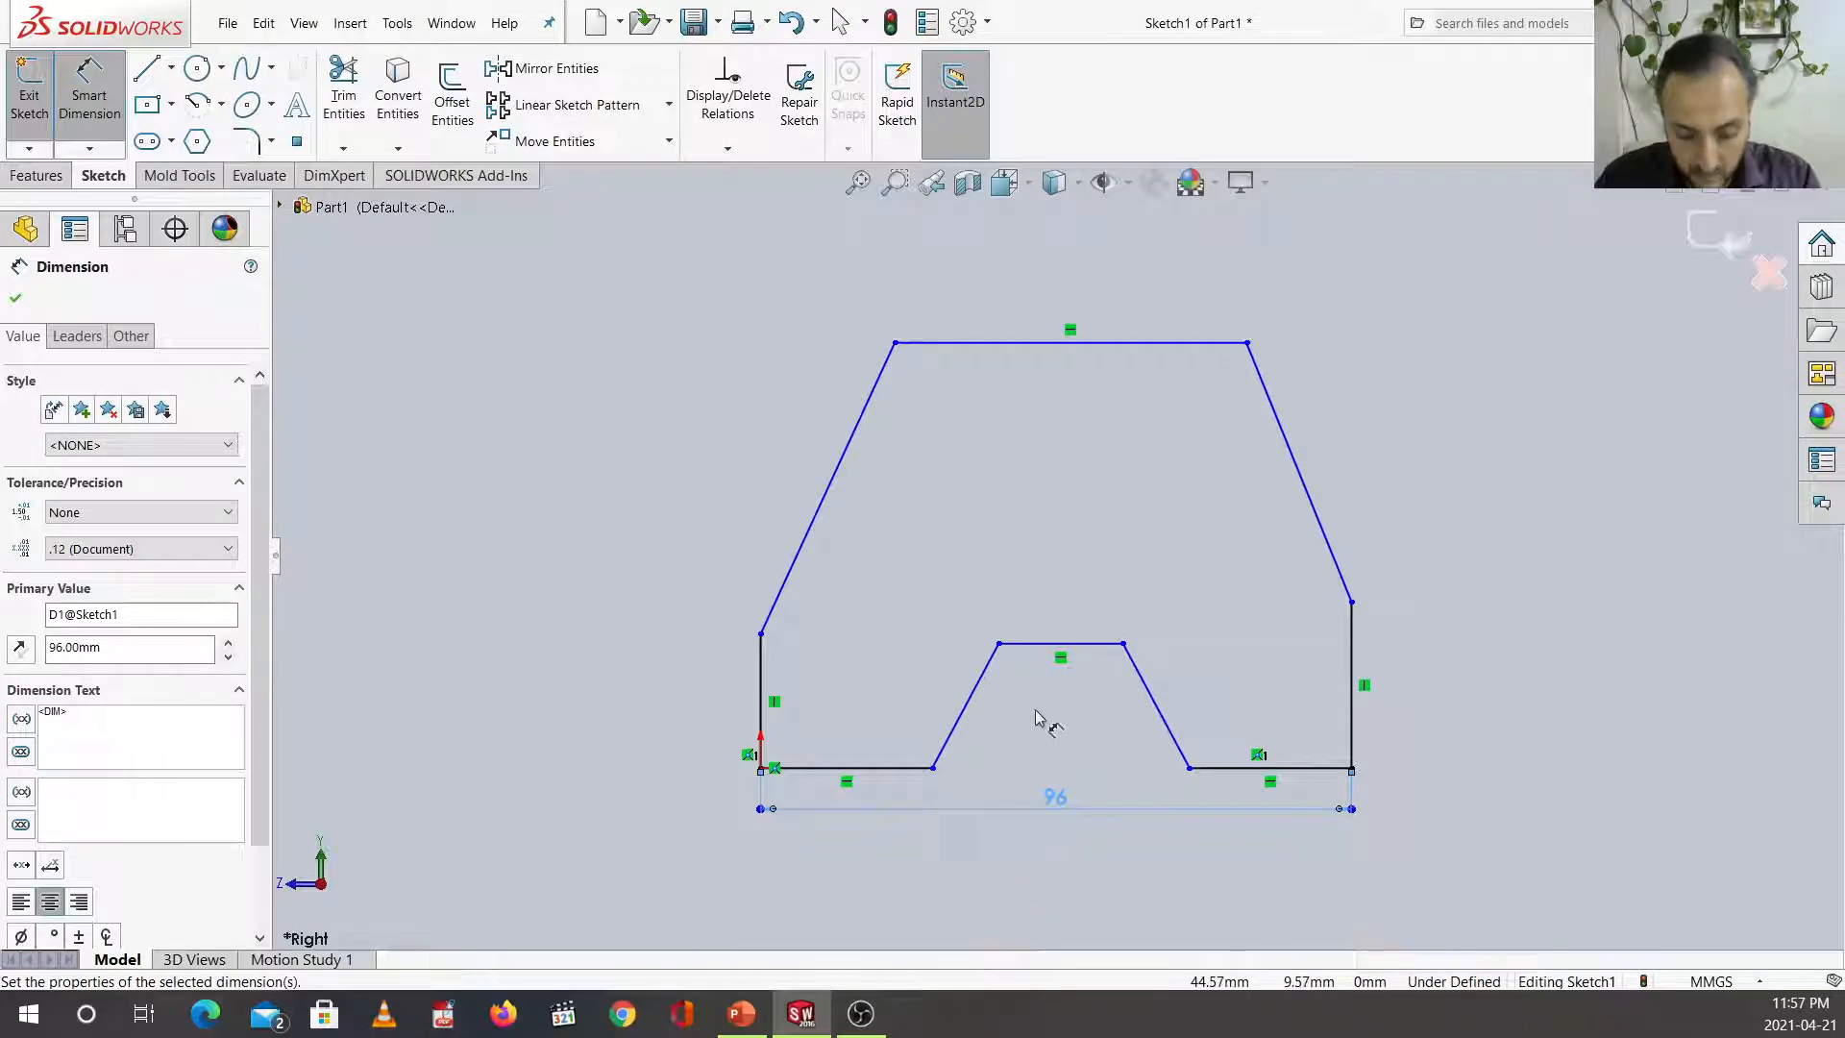
Dimension the horizontal top edge of the trapezoidal notch as 20 mm.
{"action": "left_click", "coordinate": [1061, 663]}
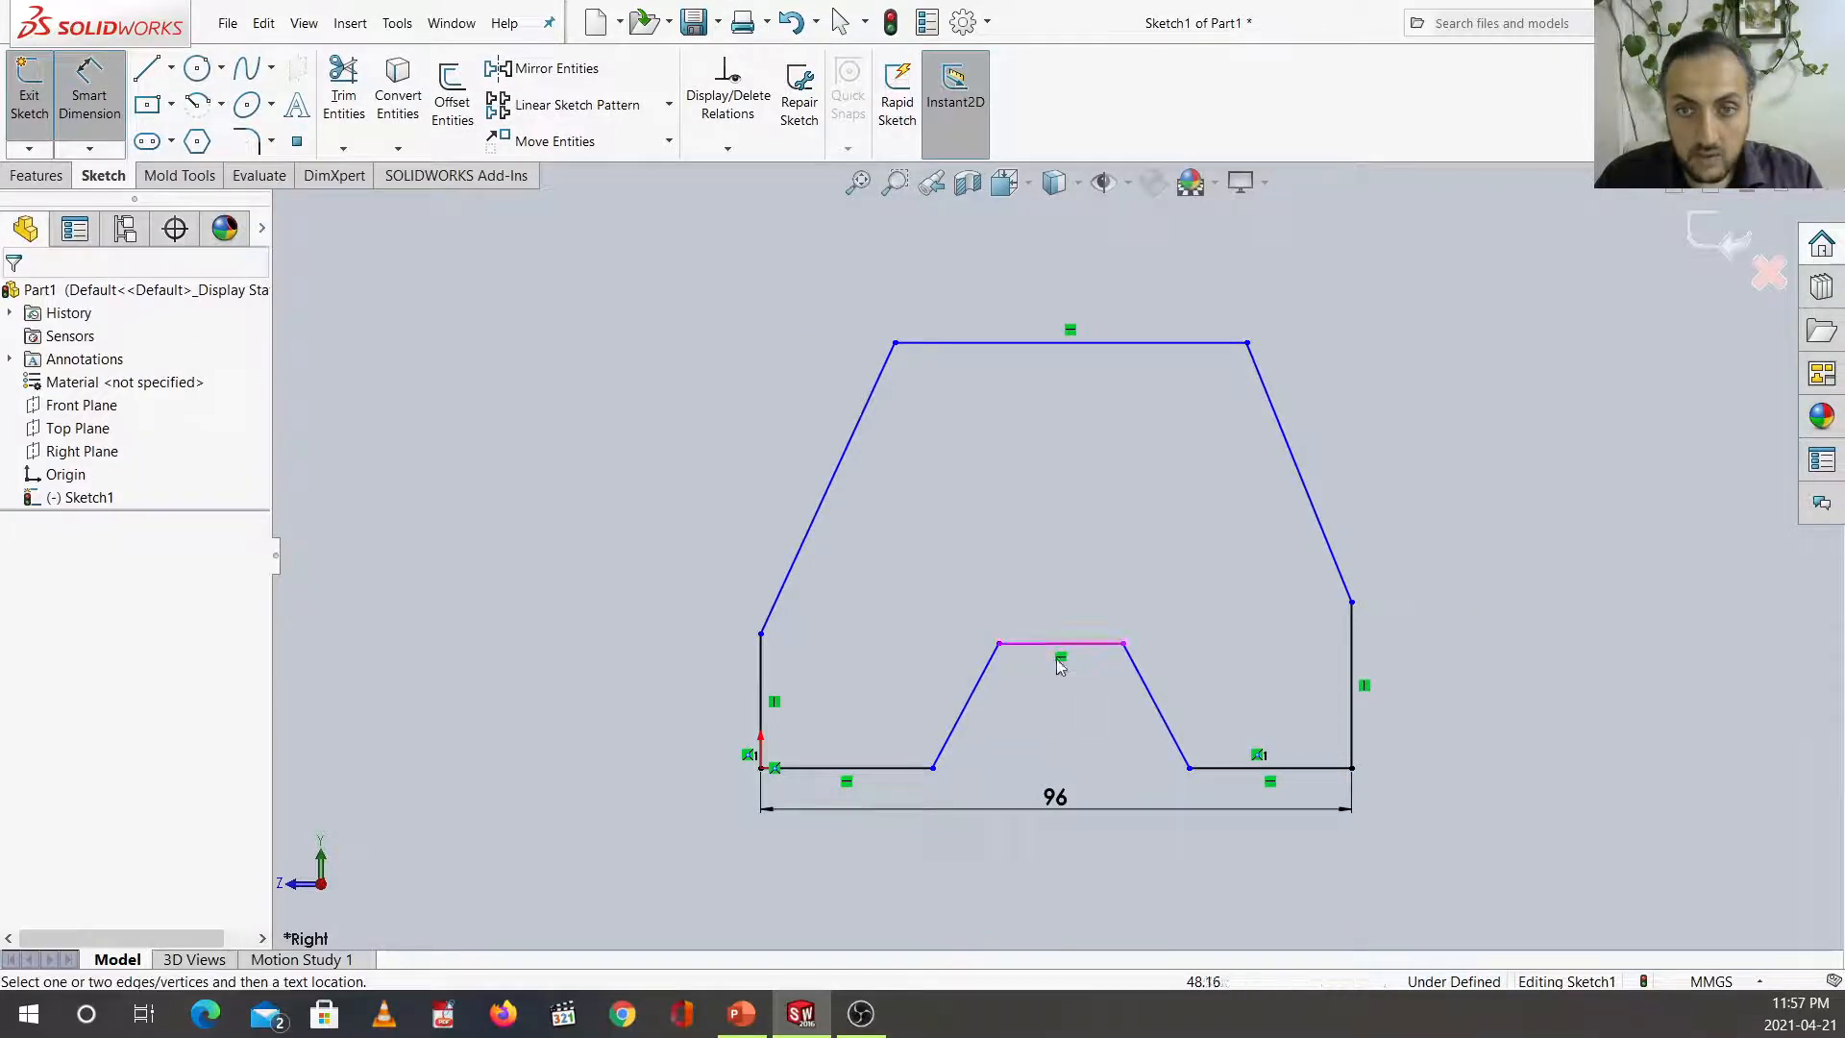
{"action": "left_click", "coordinate": [1061, 663]}
{"action": "left_click", "coordinate": [1050, 781]}
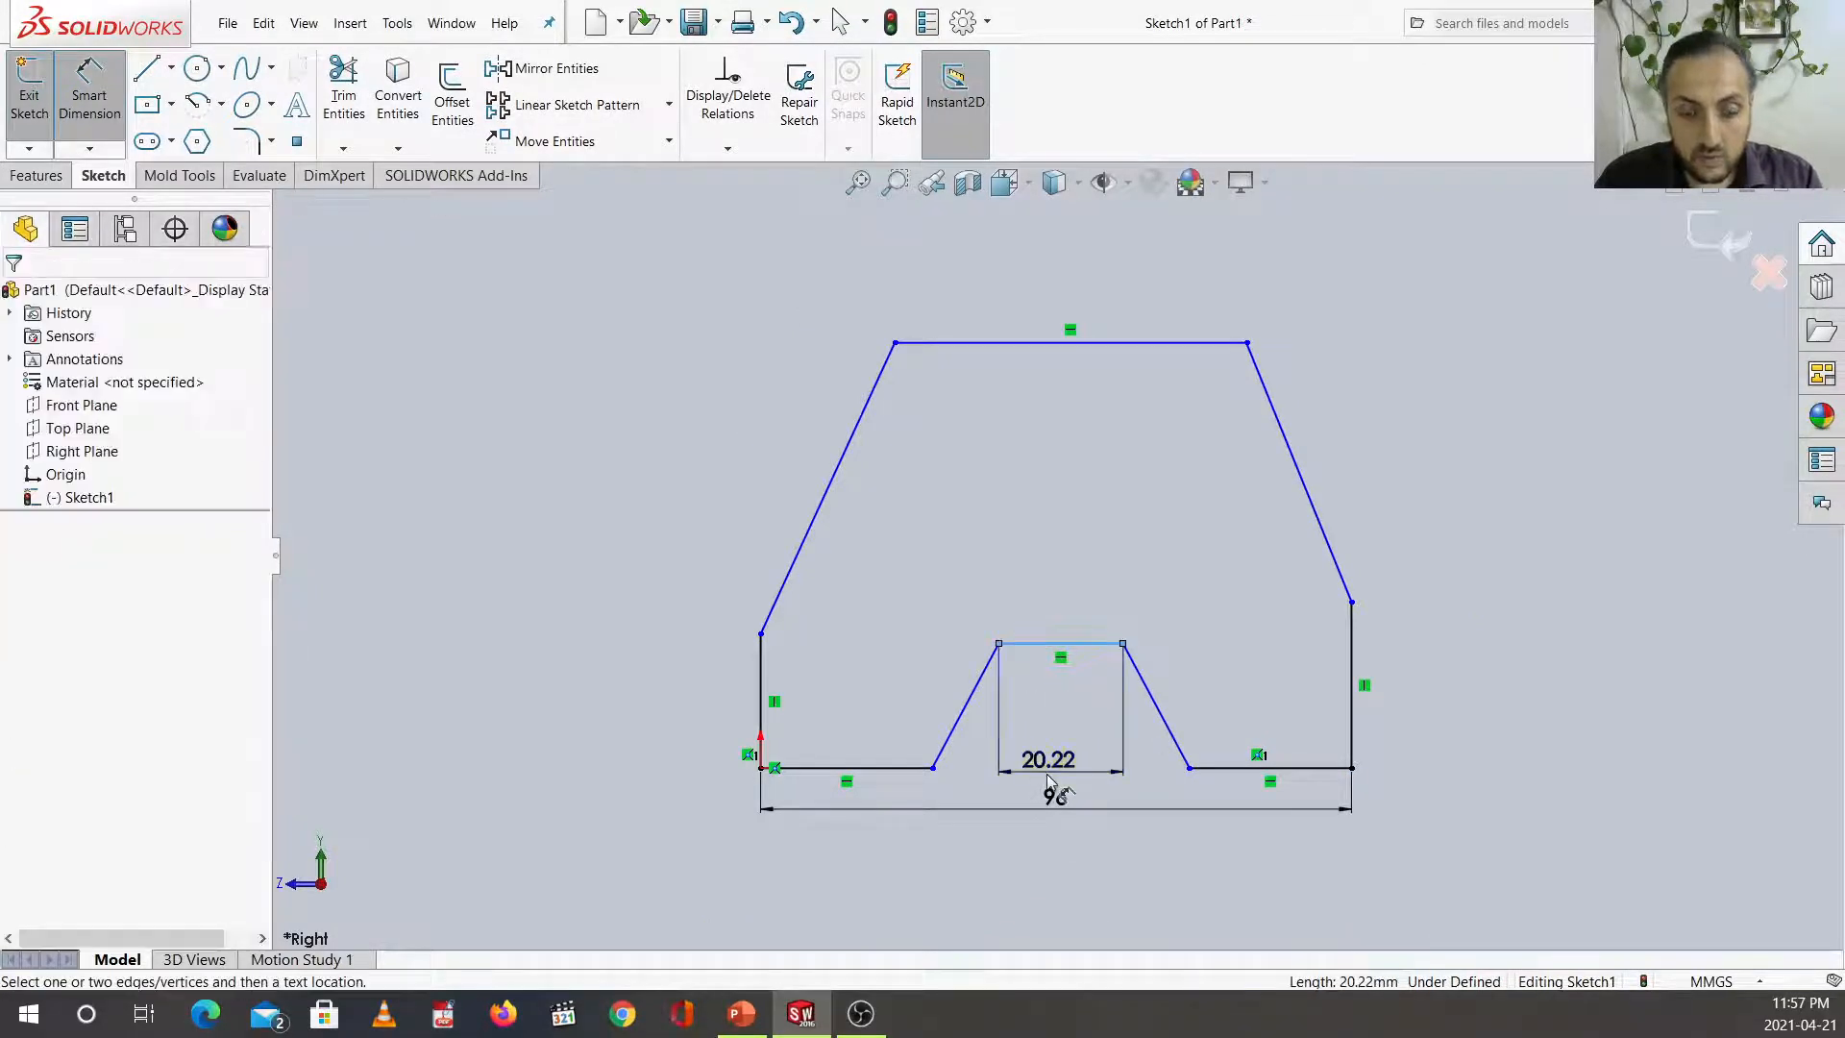
{"action": "type", "text": "20.00mm"}
{"action": "key", "text": "Return"}
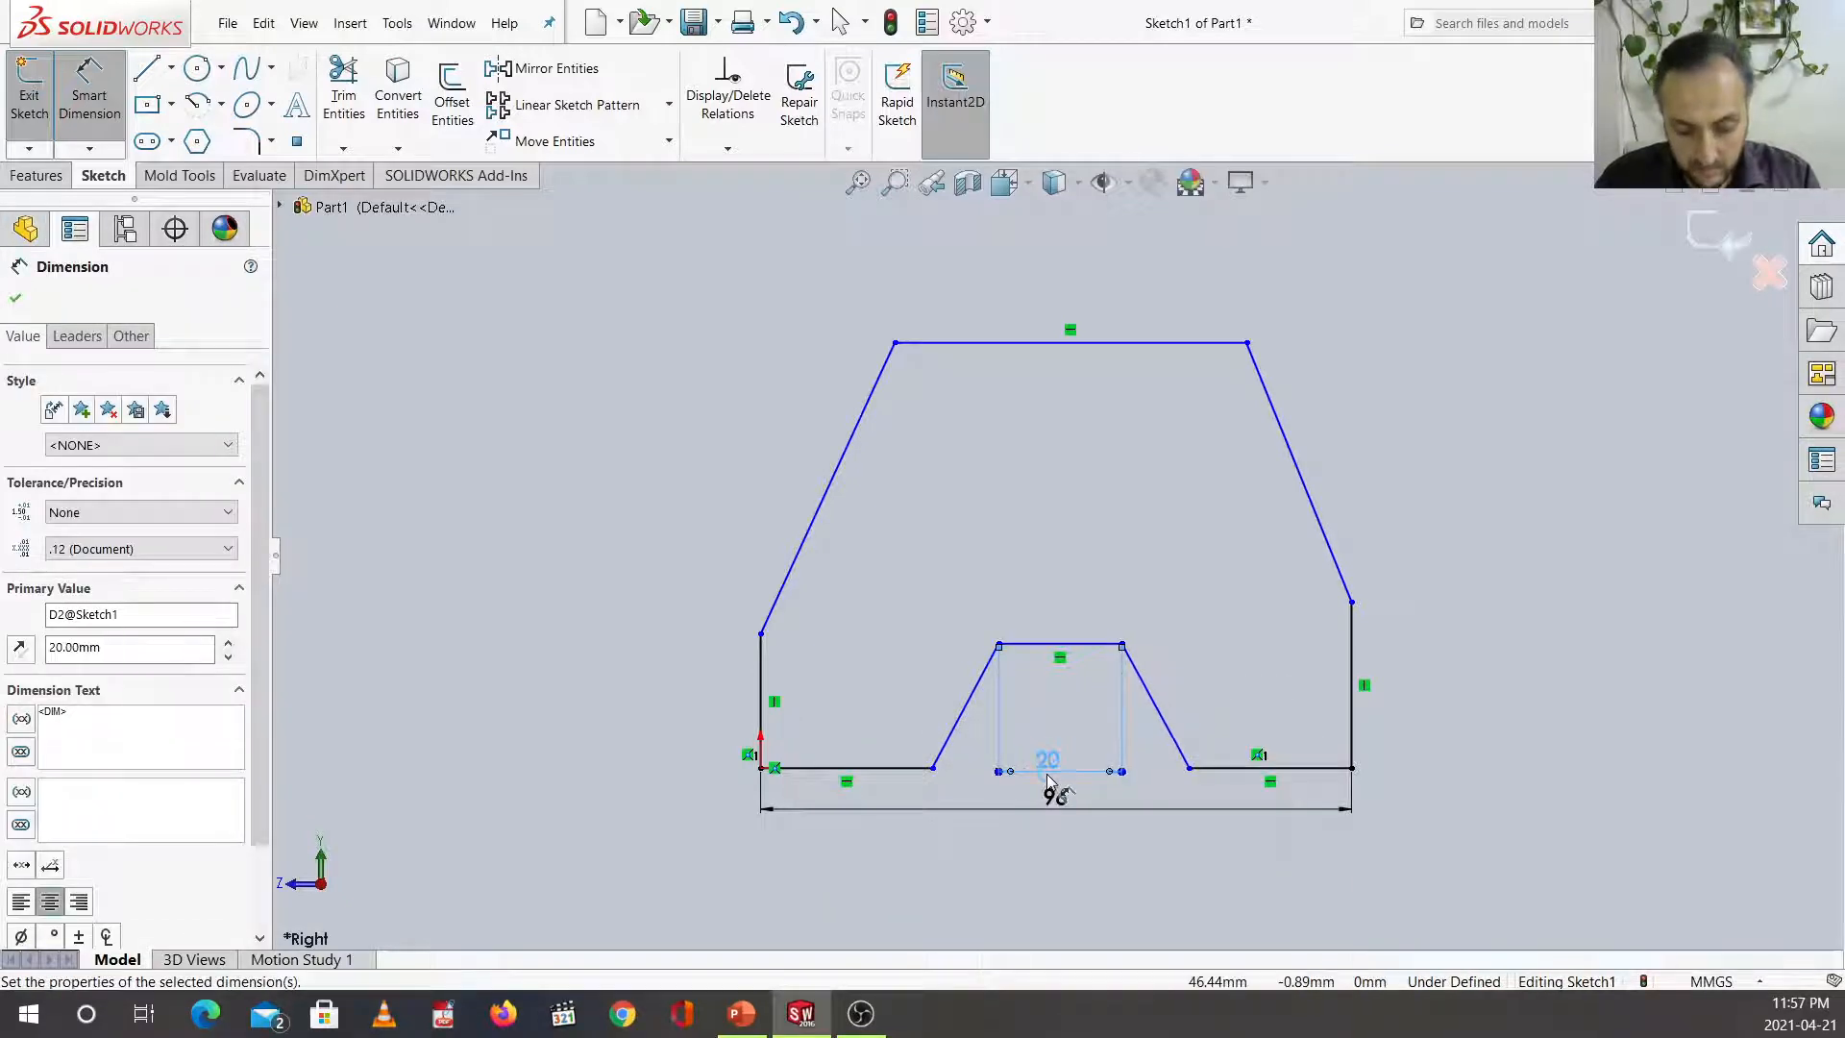
Dimension the notch's opening between its two lower corner points as 40 mm.
{"action": "left_click", "coordinate": [933, 769]}
{"action": "left_click", "coordinate": [1190, 767]}
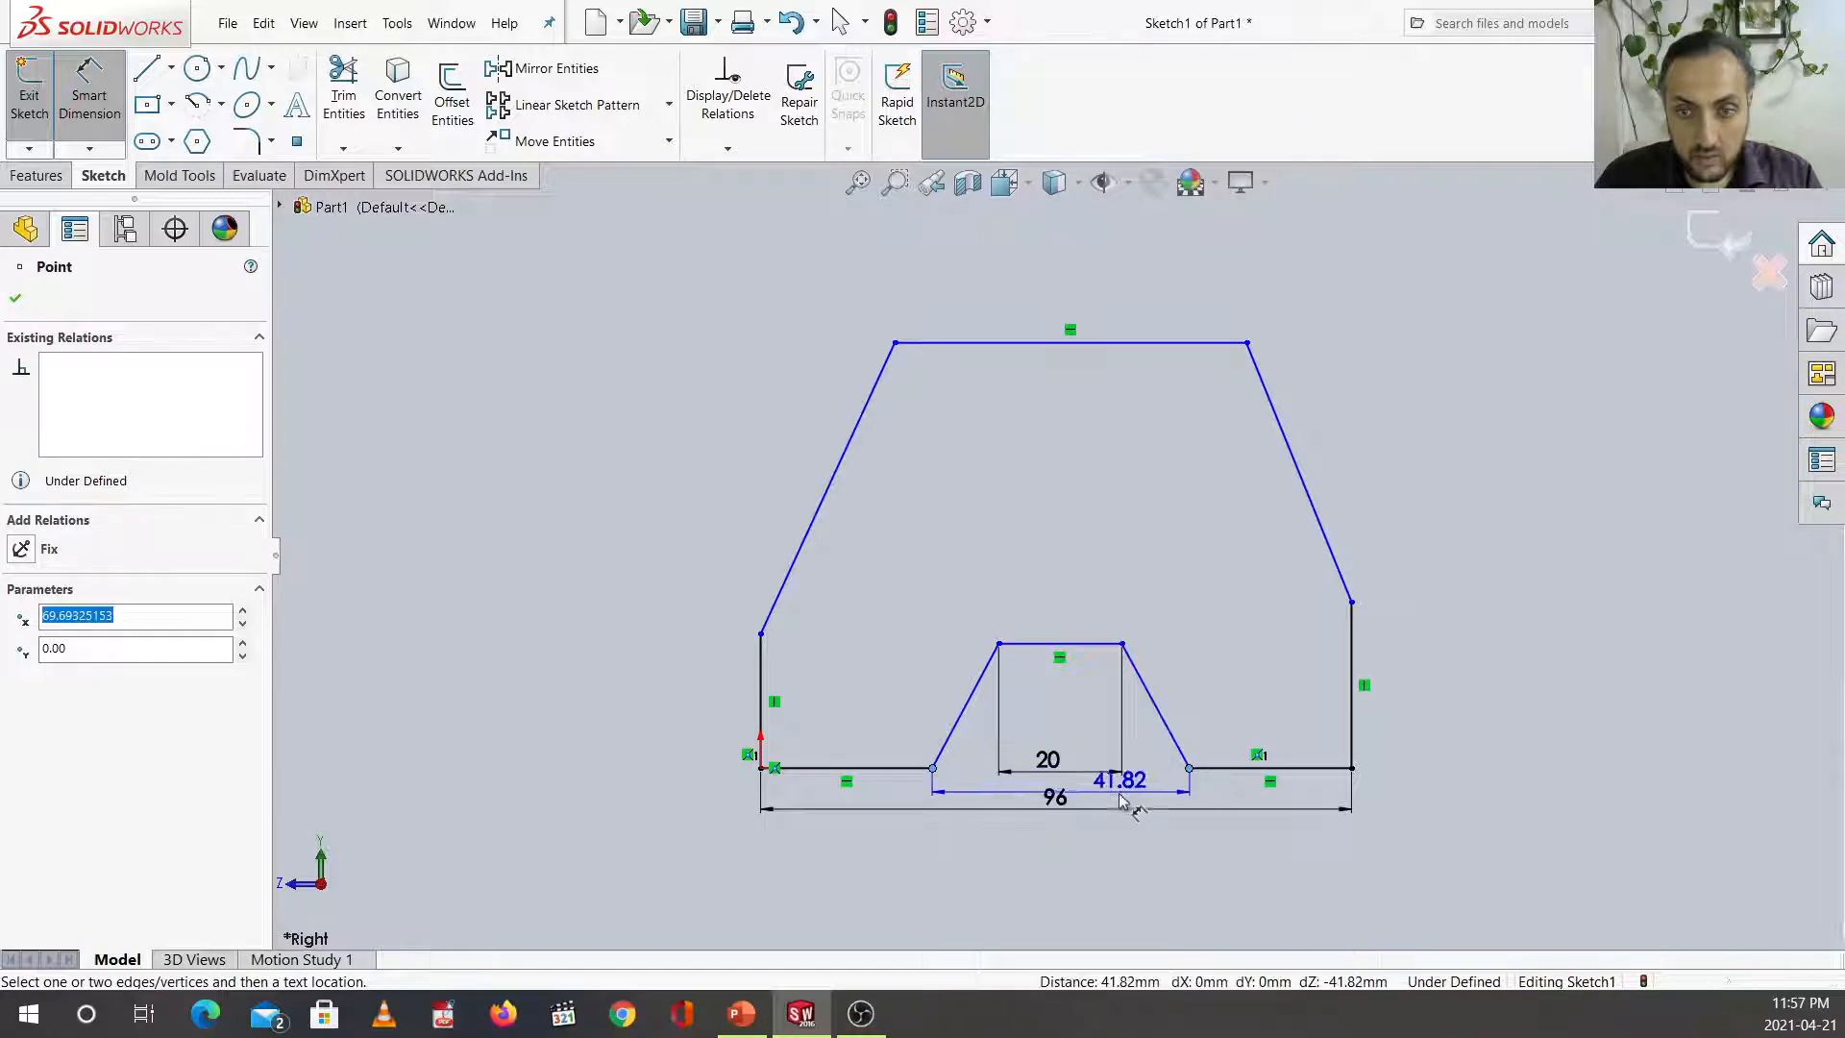
{"action": "left_click", "coordinate": [1129, 809]}
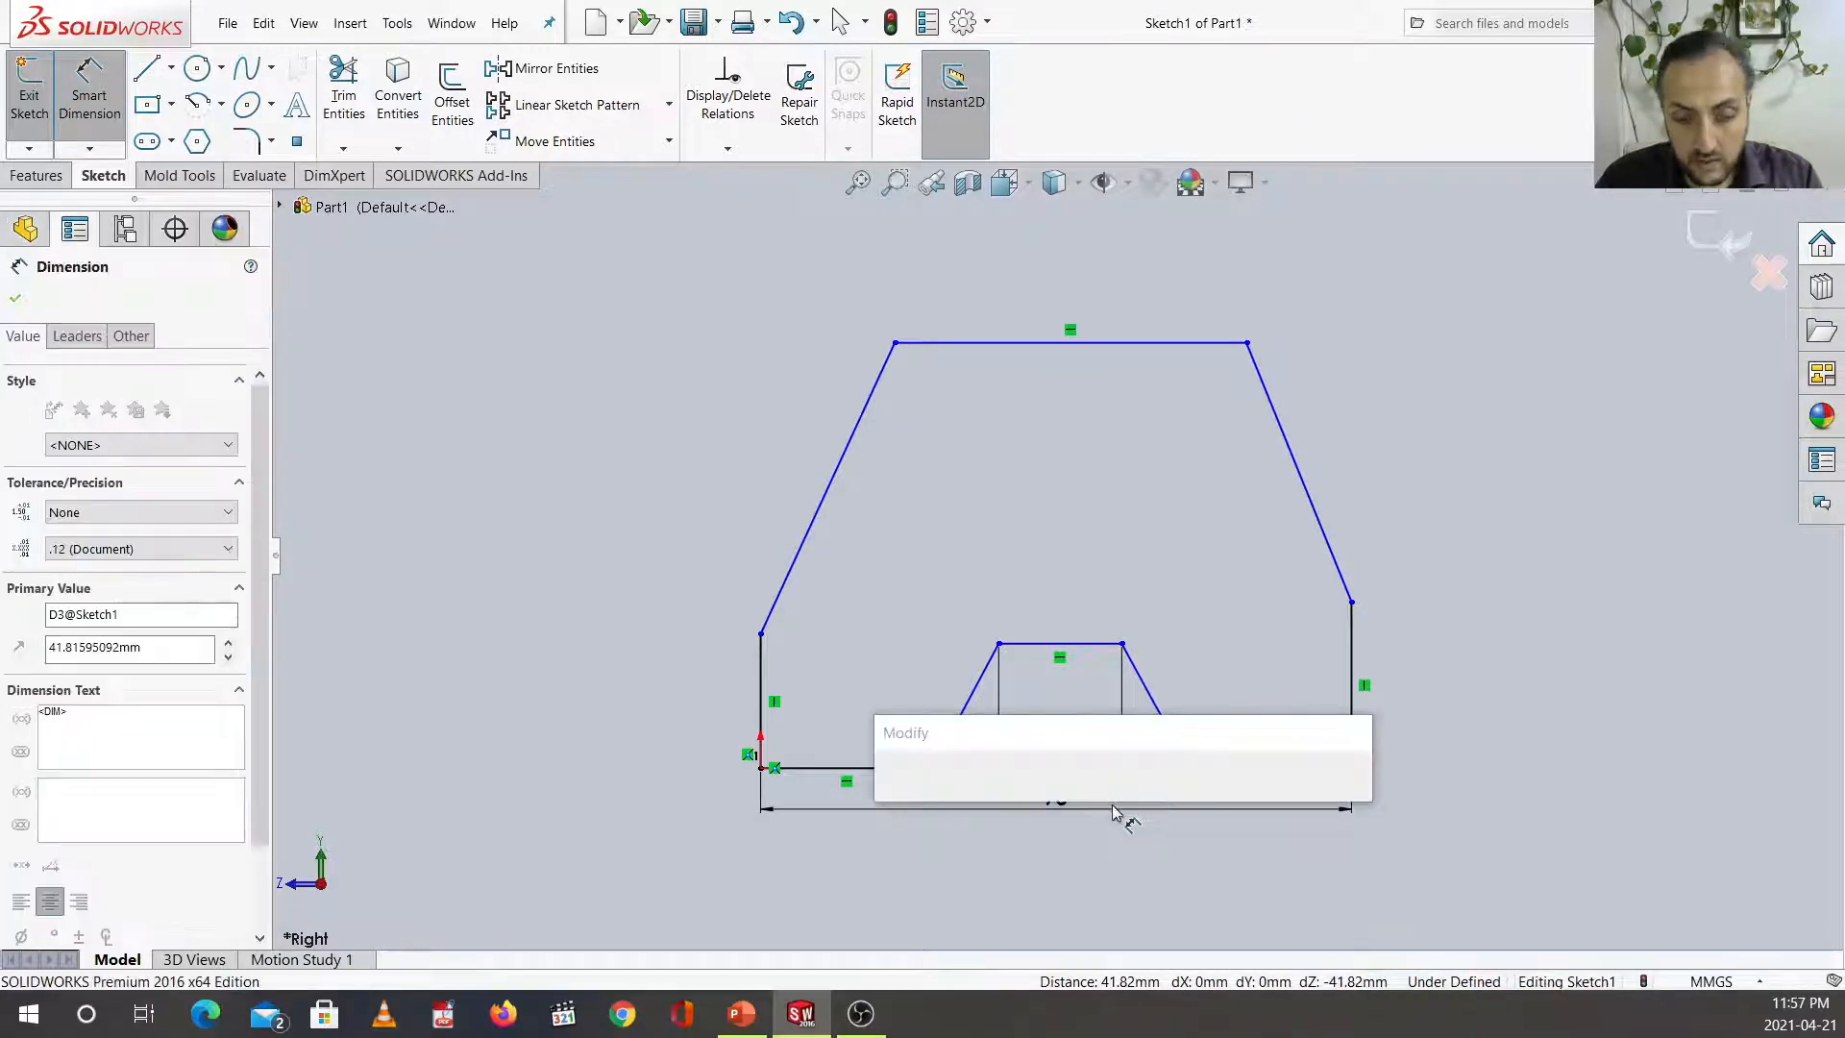
{"action": "type", "text": "40"}
{"action": "key", "text": "Return"}
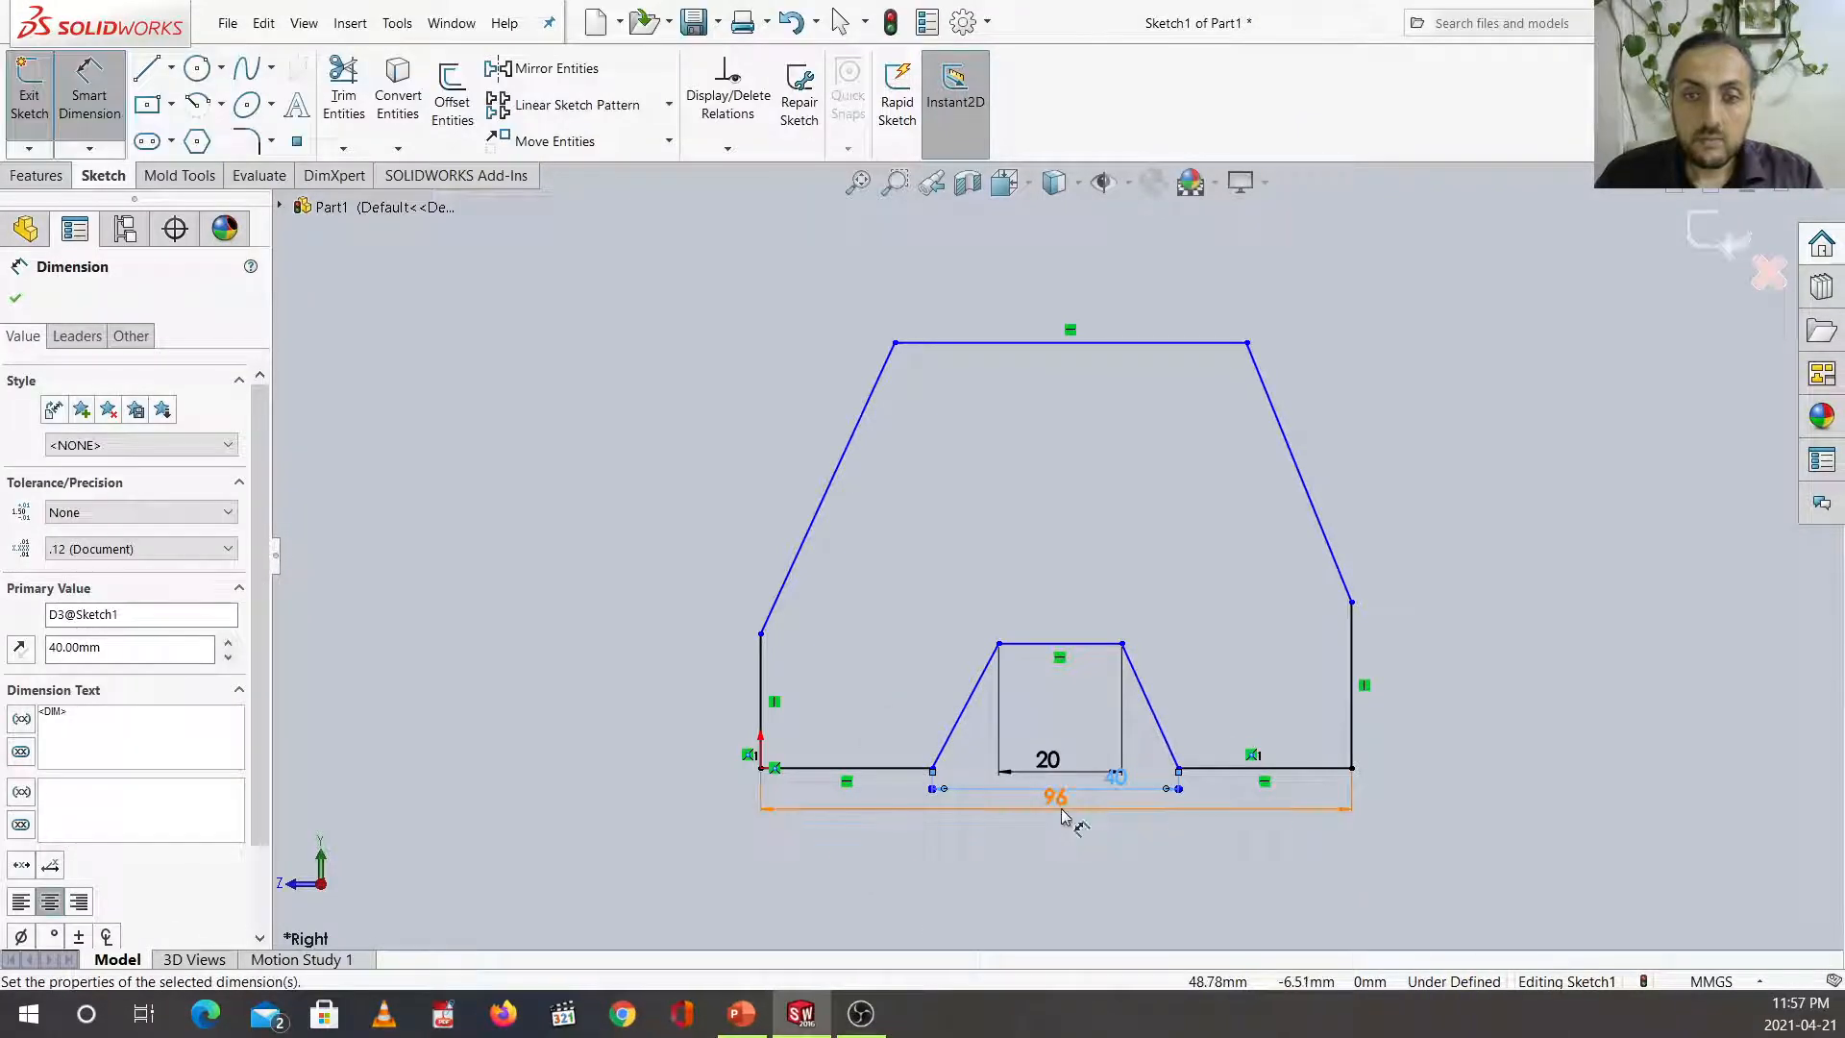
Move the 96 mm and 40 mm dimensions farther below the profile to space them apart, and leave the dimension tool.
{"action": "left_click_drag", "start_coordinate": [1062, 814], "coordinate": [1062, 906]}
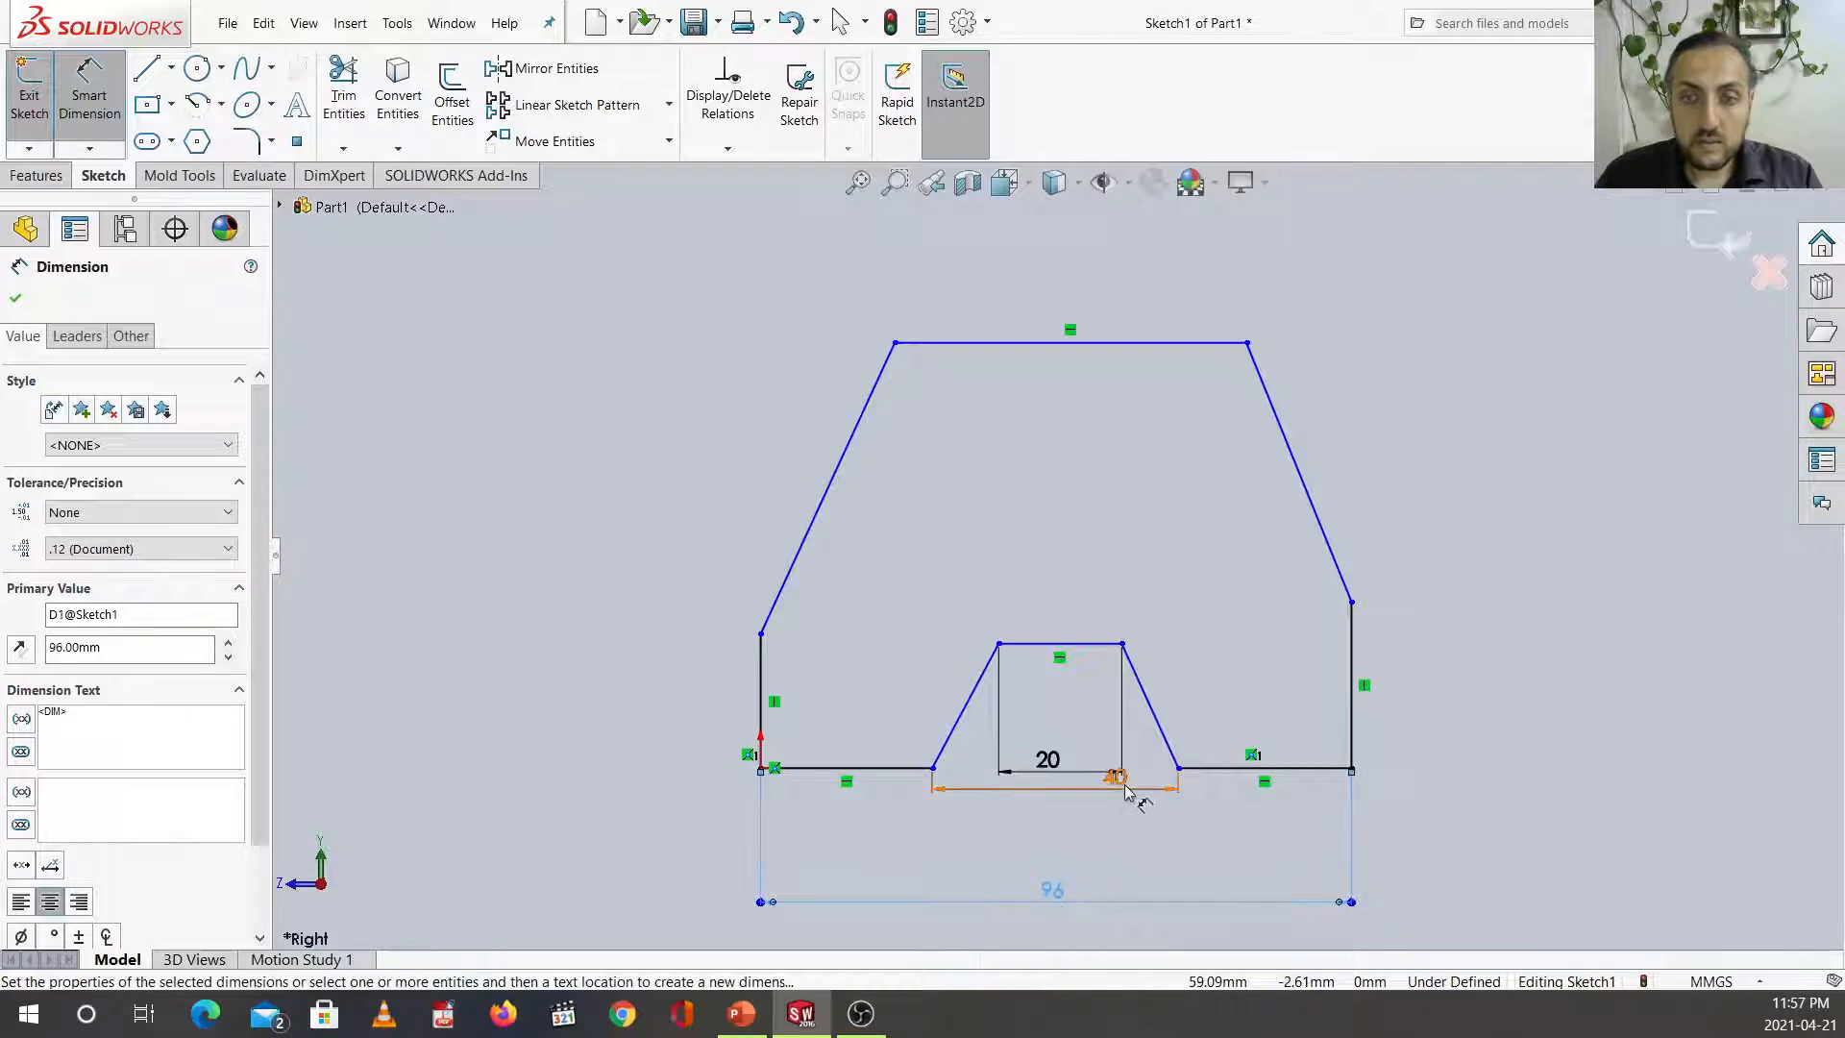
{"action": "left_click_drag", "start_coordinate": [1113, 778], "coordinate": [1075, 850]}
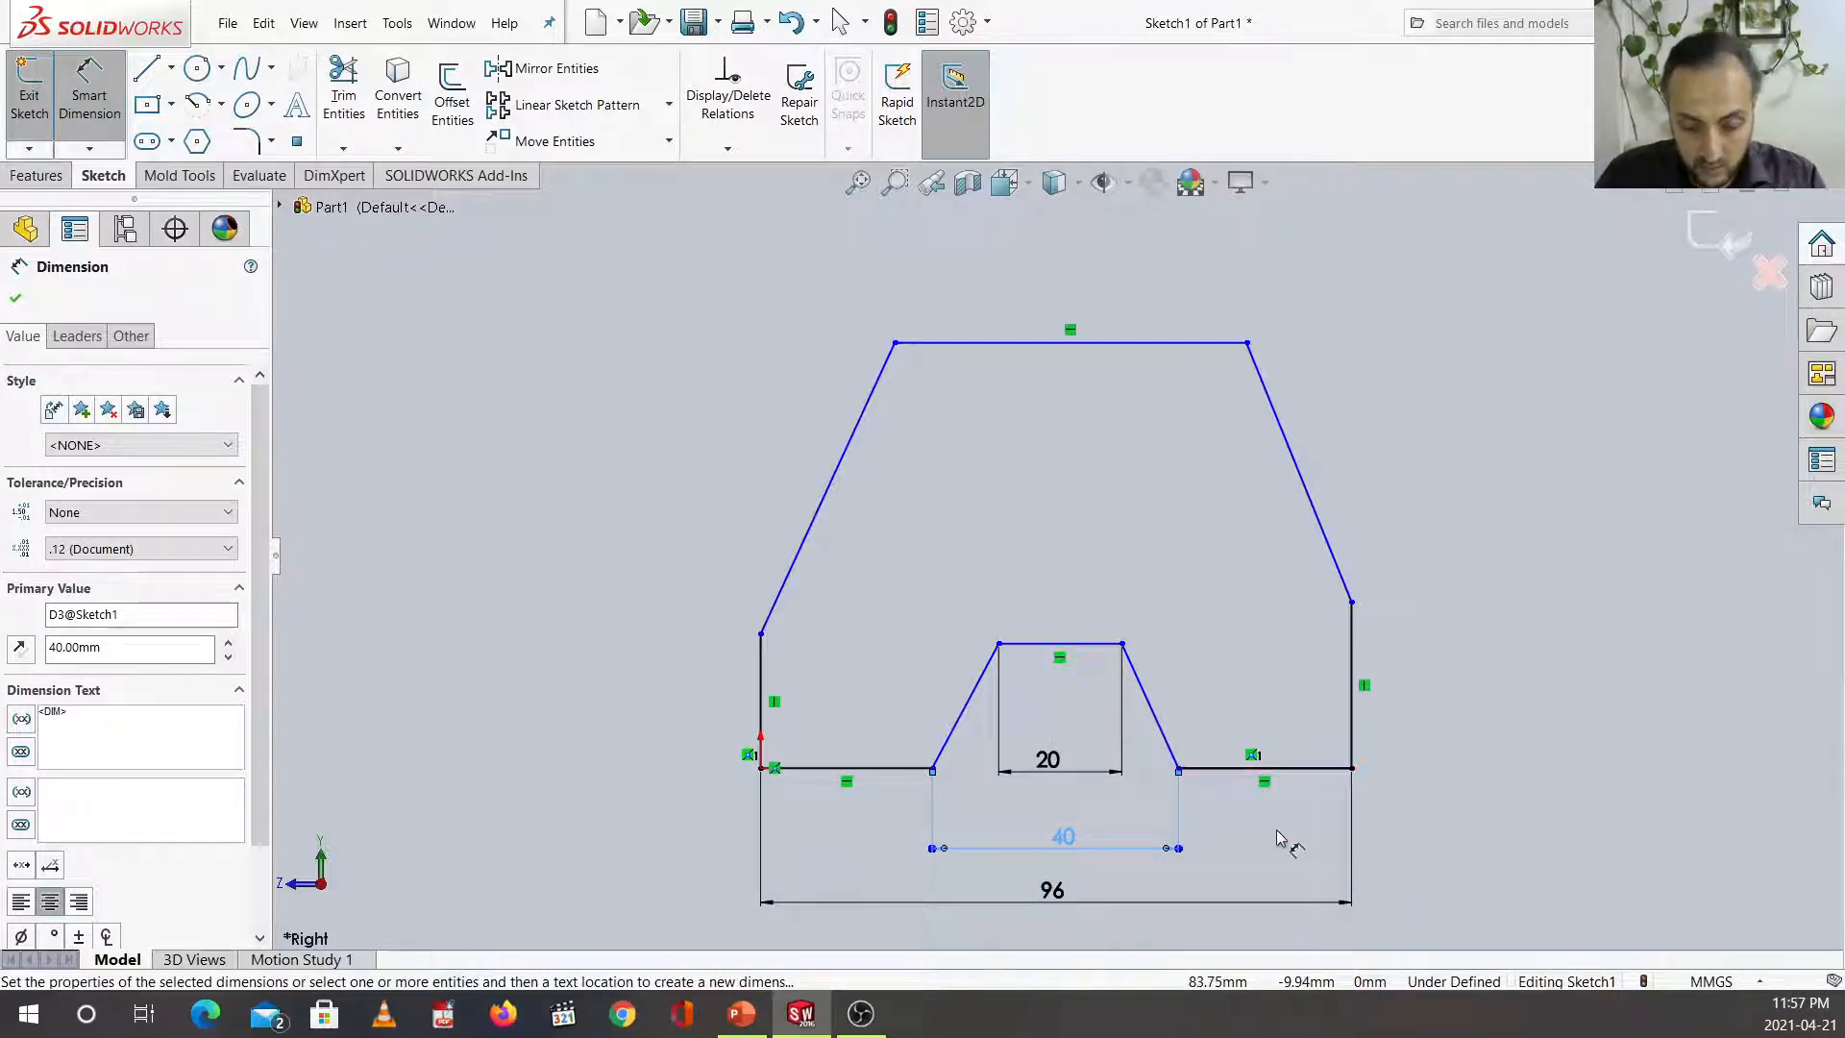
{"action": "key", "text": "Escape"}
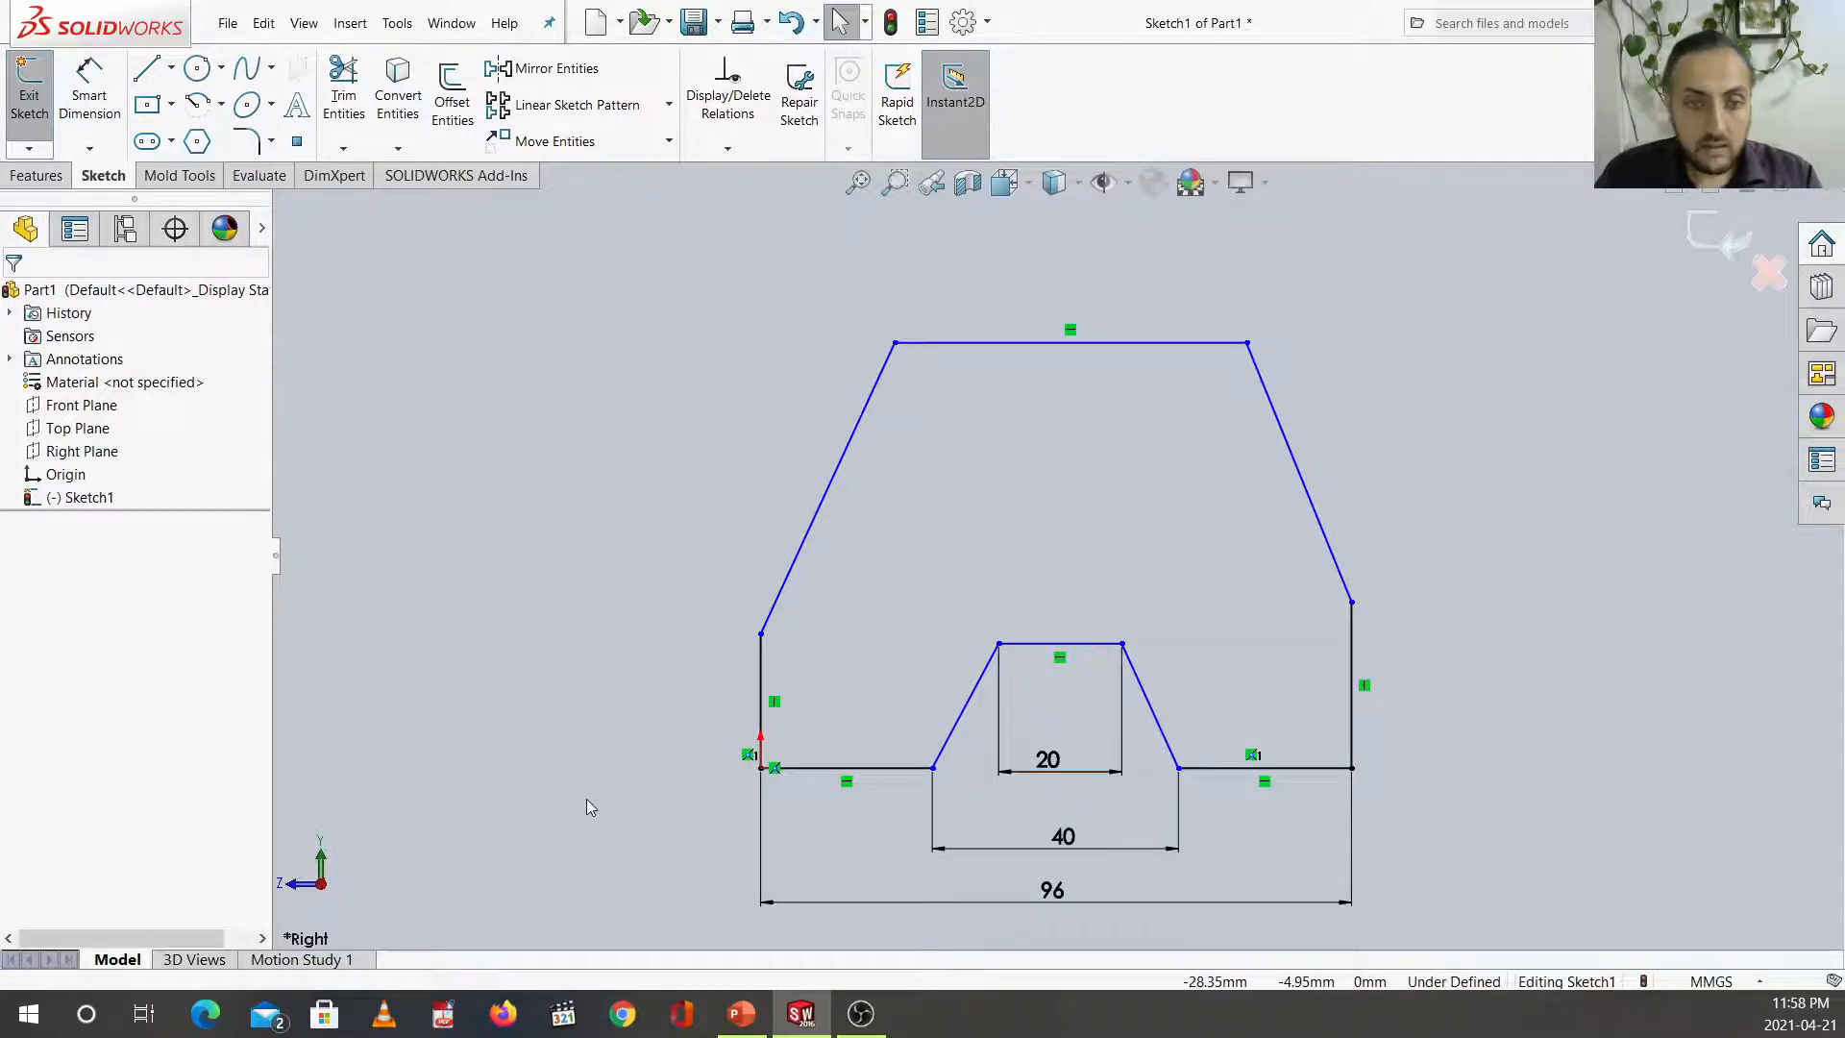
Make the two bottom segments on either side of the notch equal in length with an Equal relation.
{"action": "left_click", "coordinate": [861, 770]}
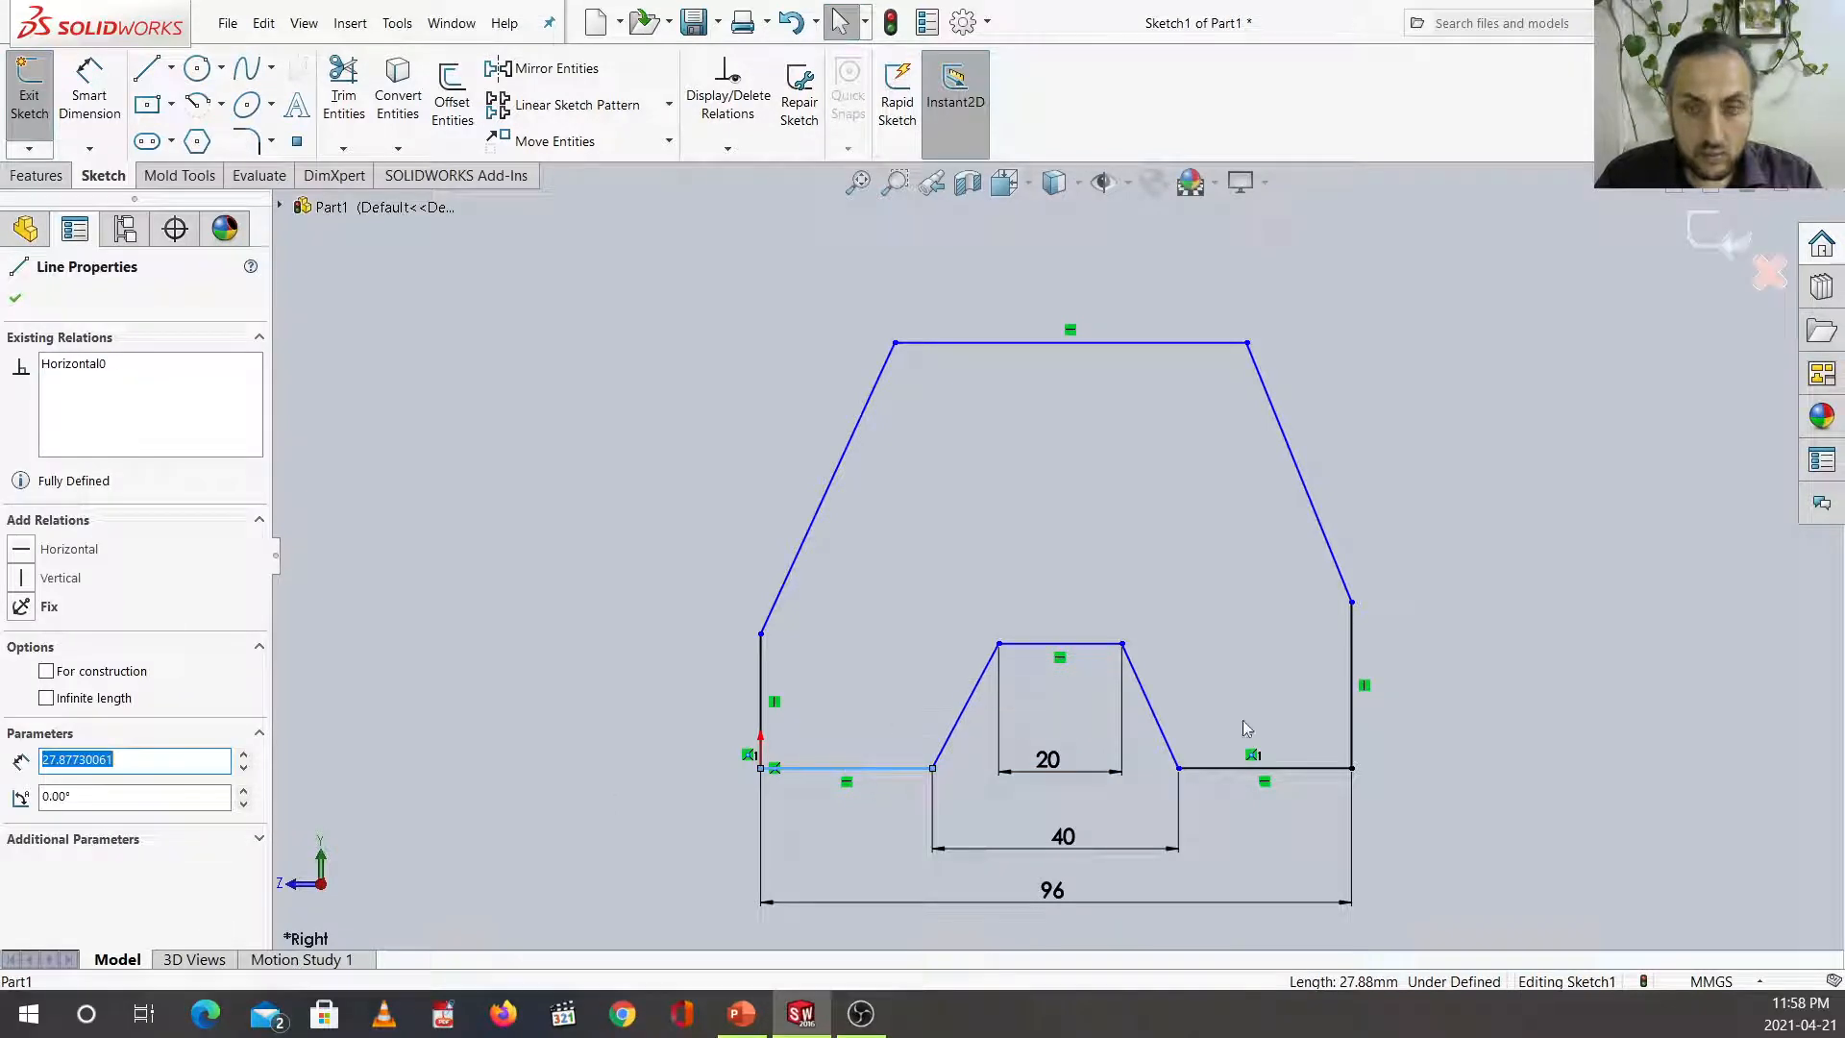
{"action": "left_click", "coordinate": [1297, 770], "text": "ctrl"}
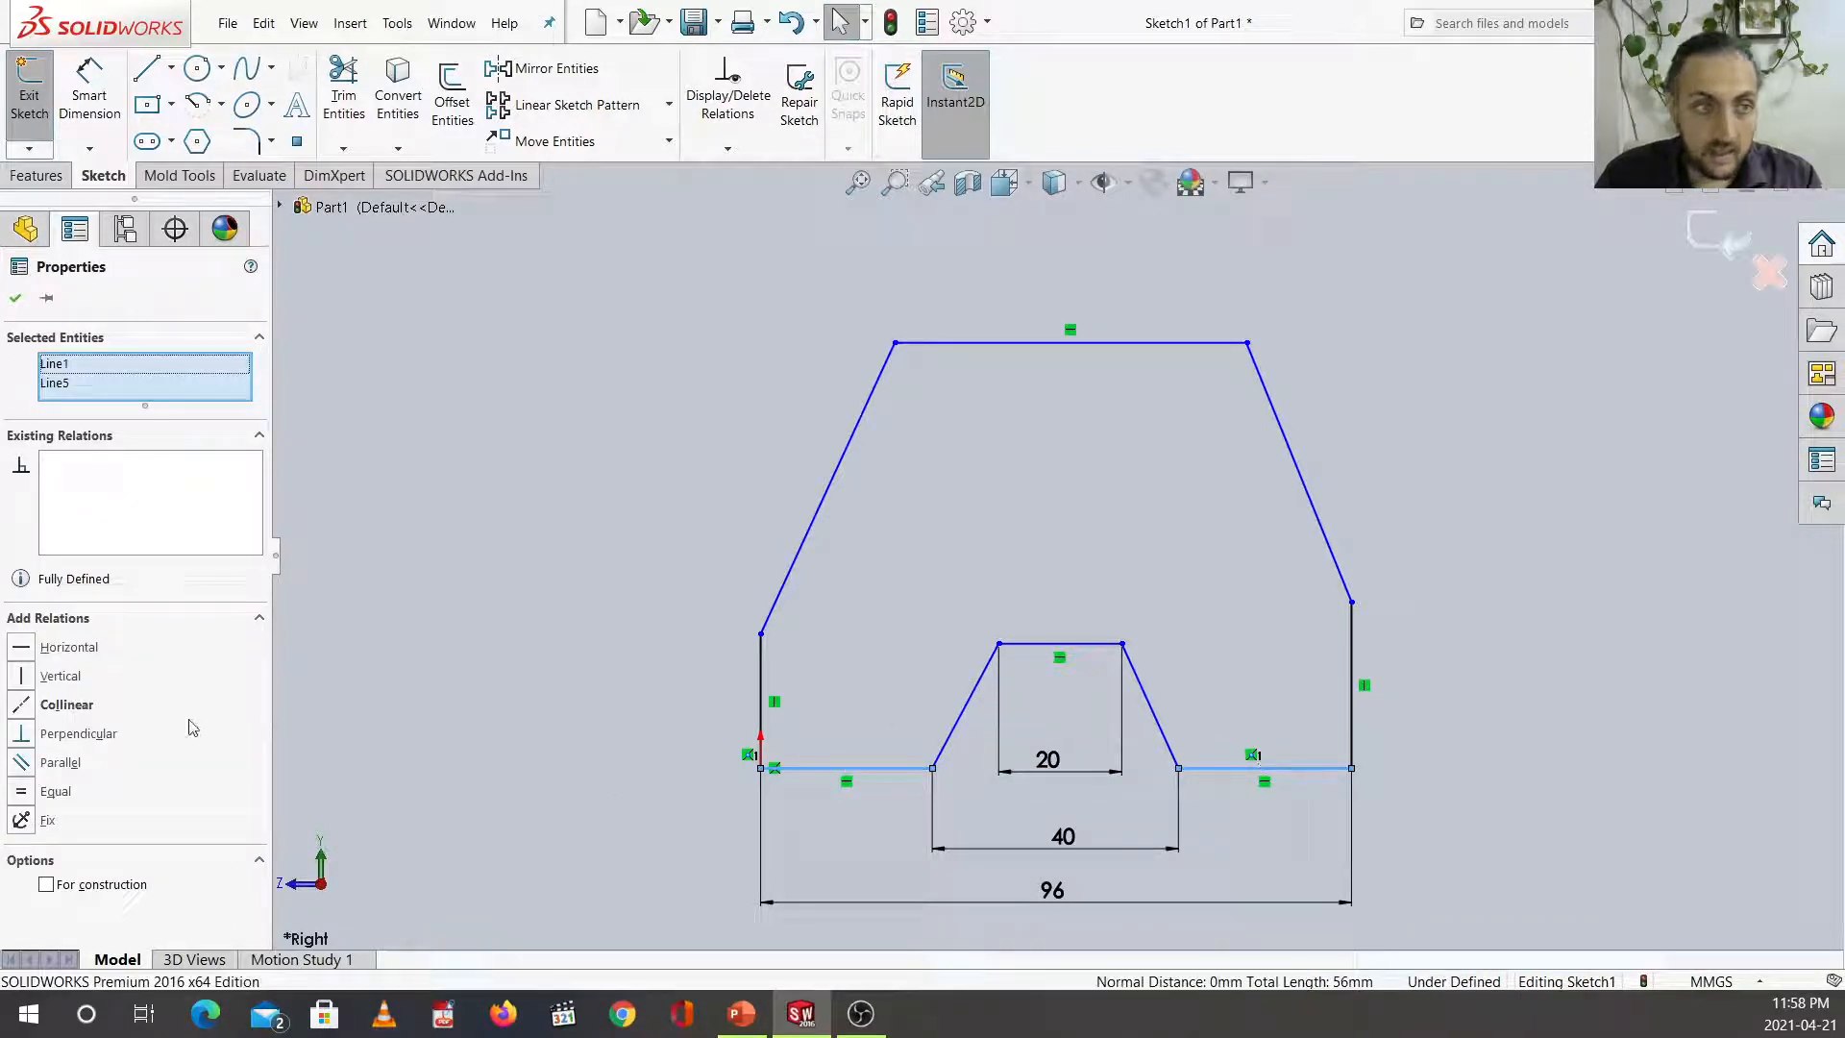
{"action": "left_click", "coordinate": [21, 792]}
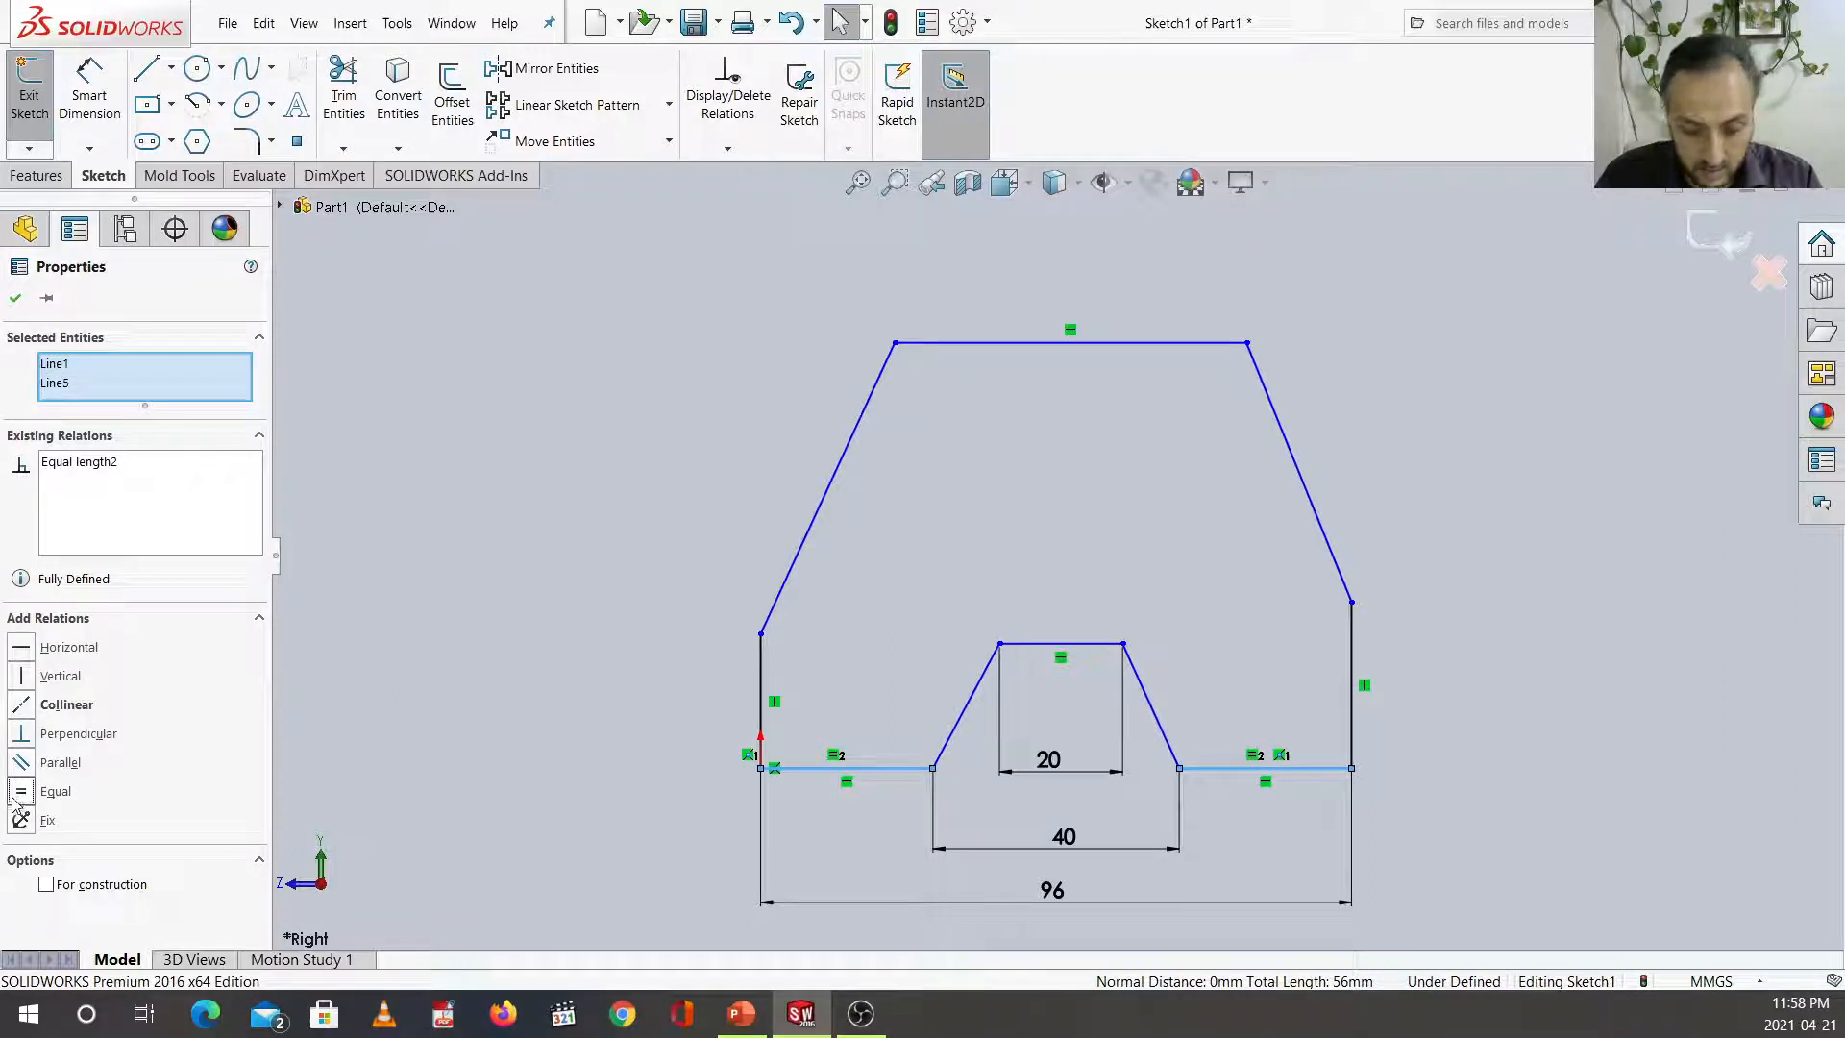
{"action": "left_click", "coordinate": [688, 671]}
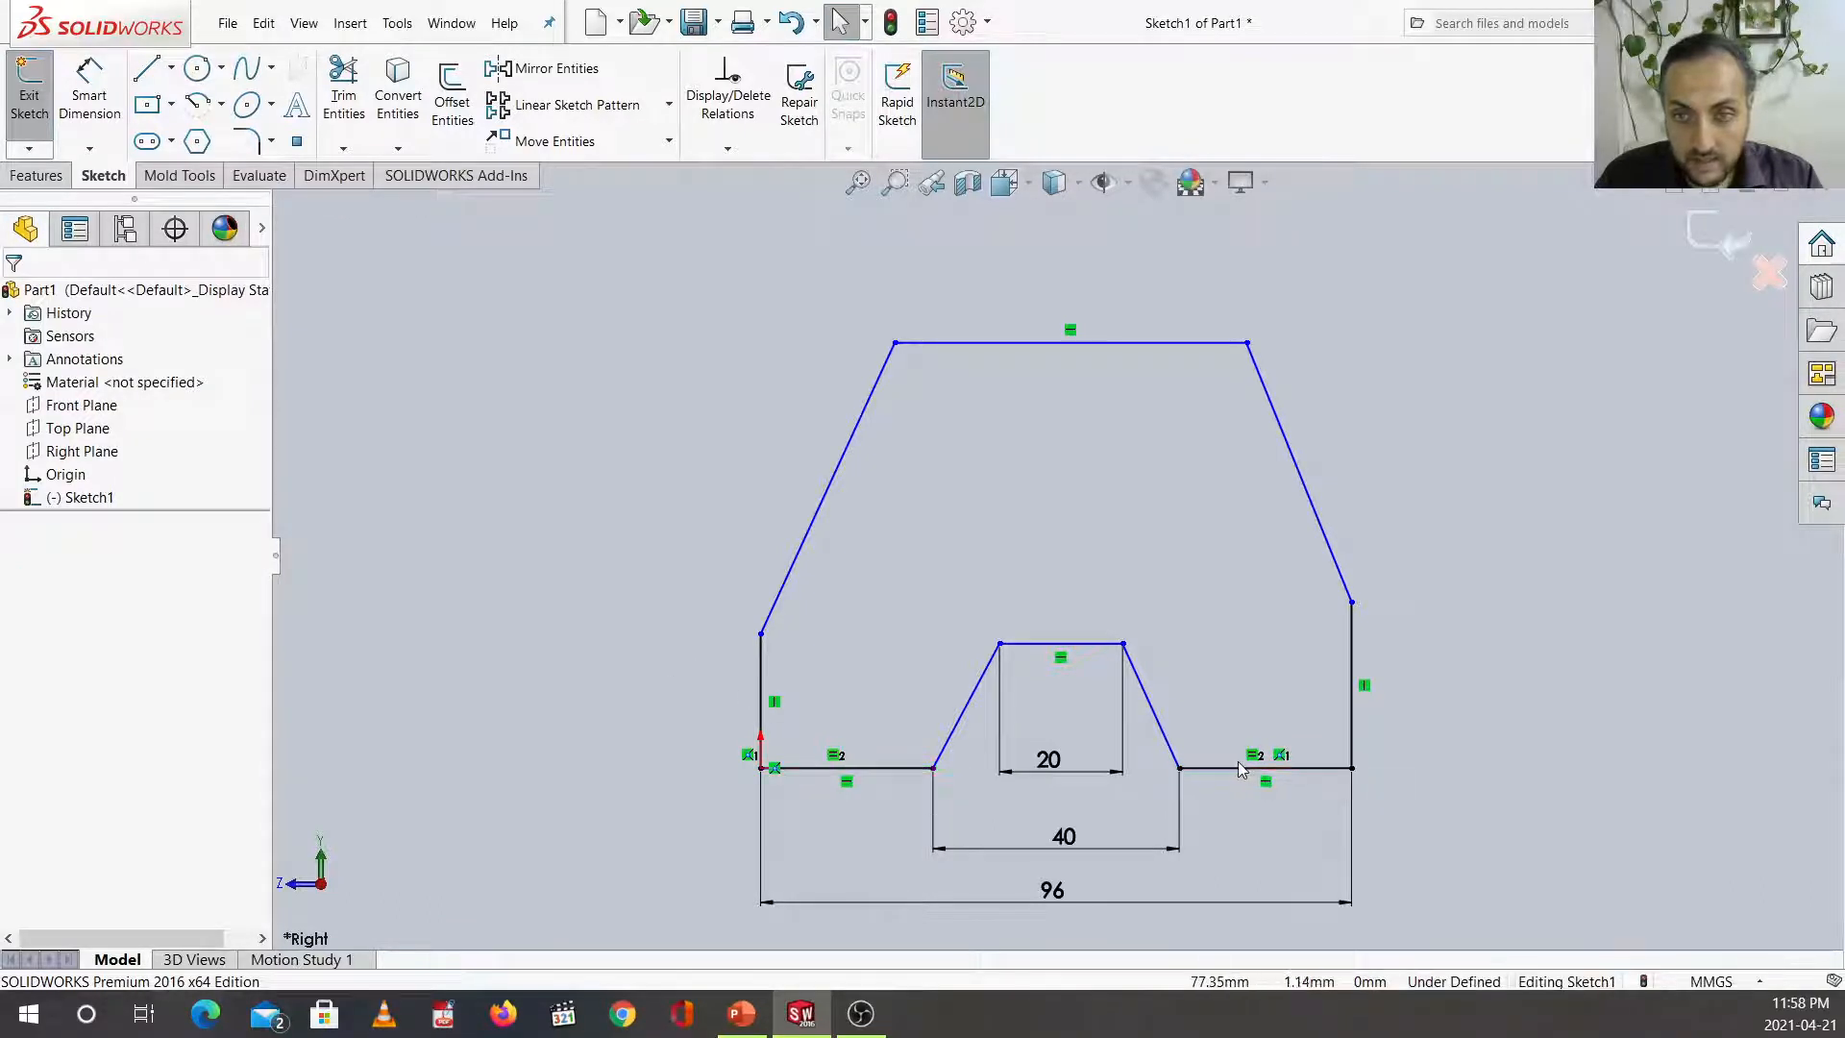
Make the two short vertical side edges of the profile equal in length with an Equal relation.
{"action": "left_click", "coordinate": [1356, 694]}
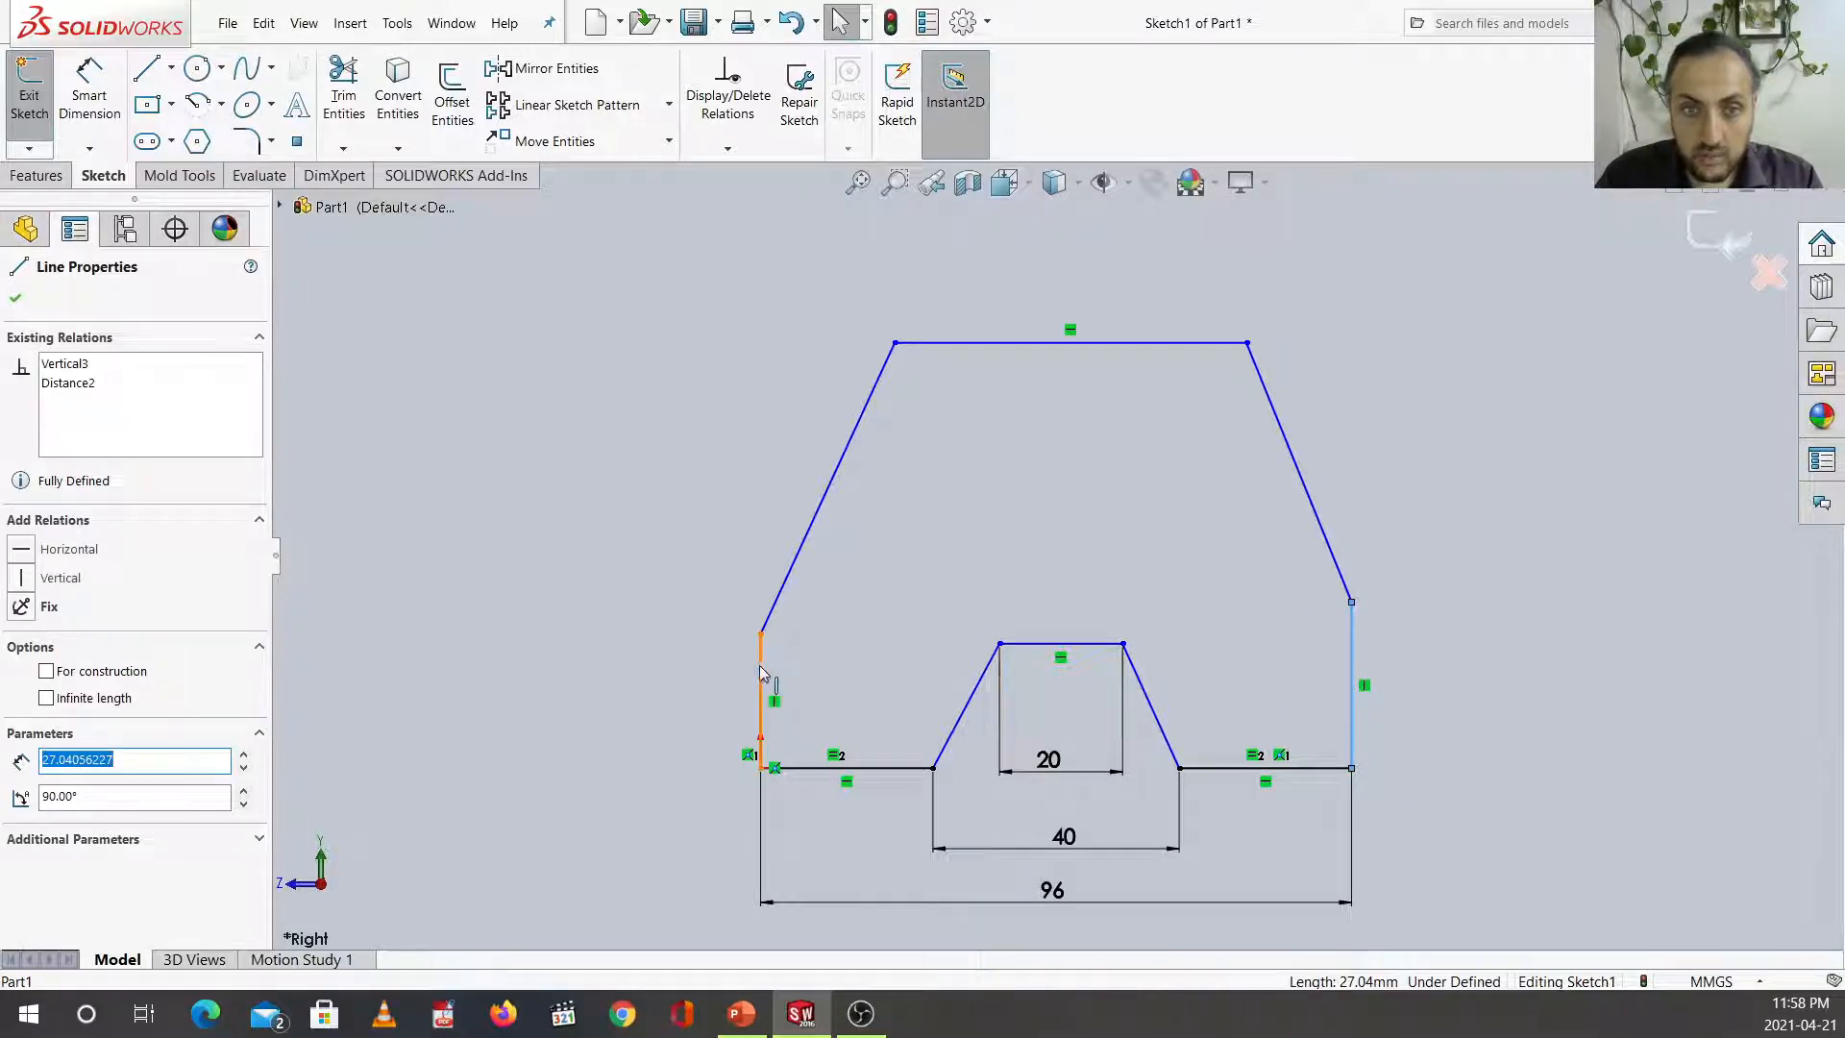
{"action": "left_click", "coordinate": [760, 667], "text": "ctrl"}
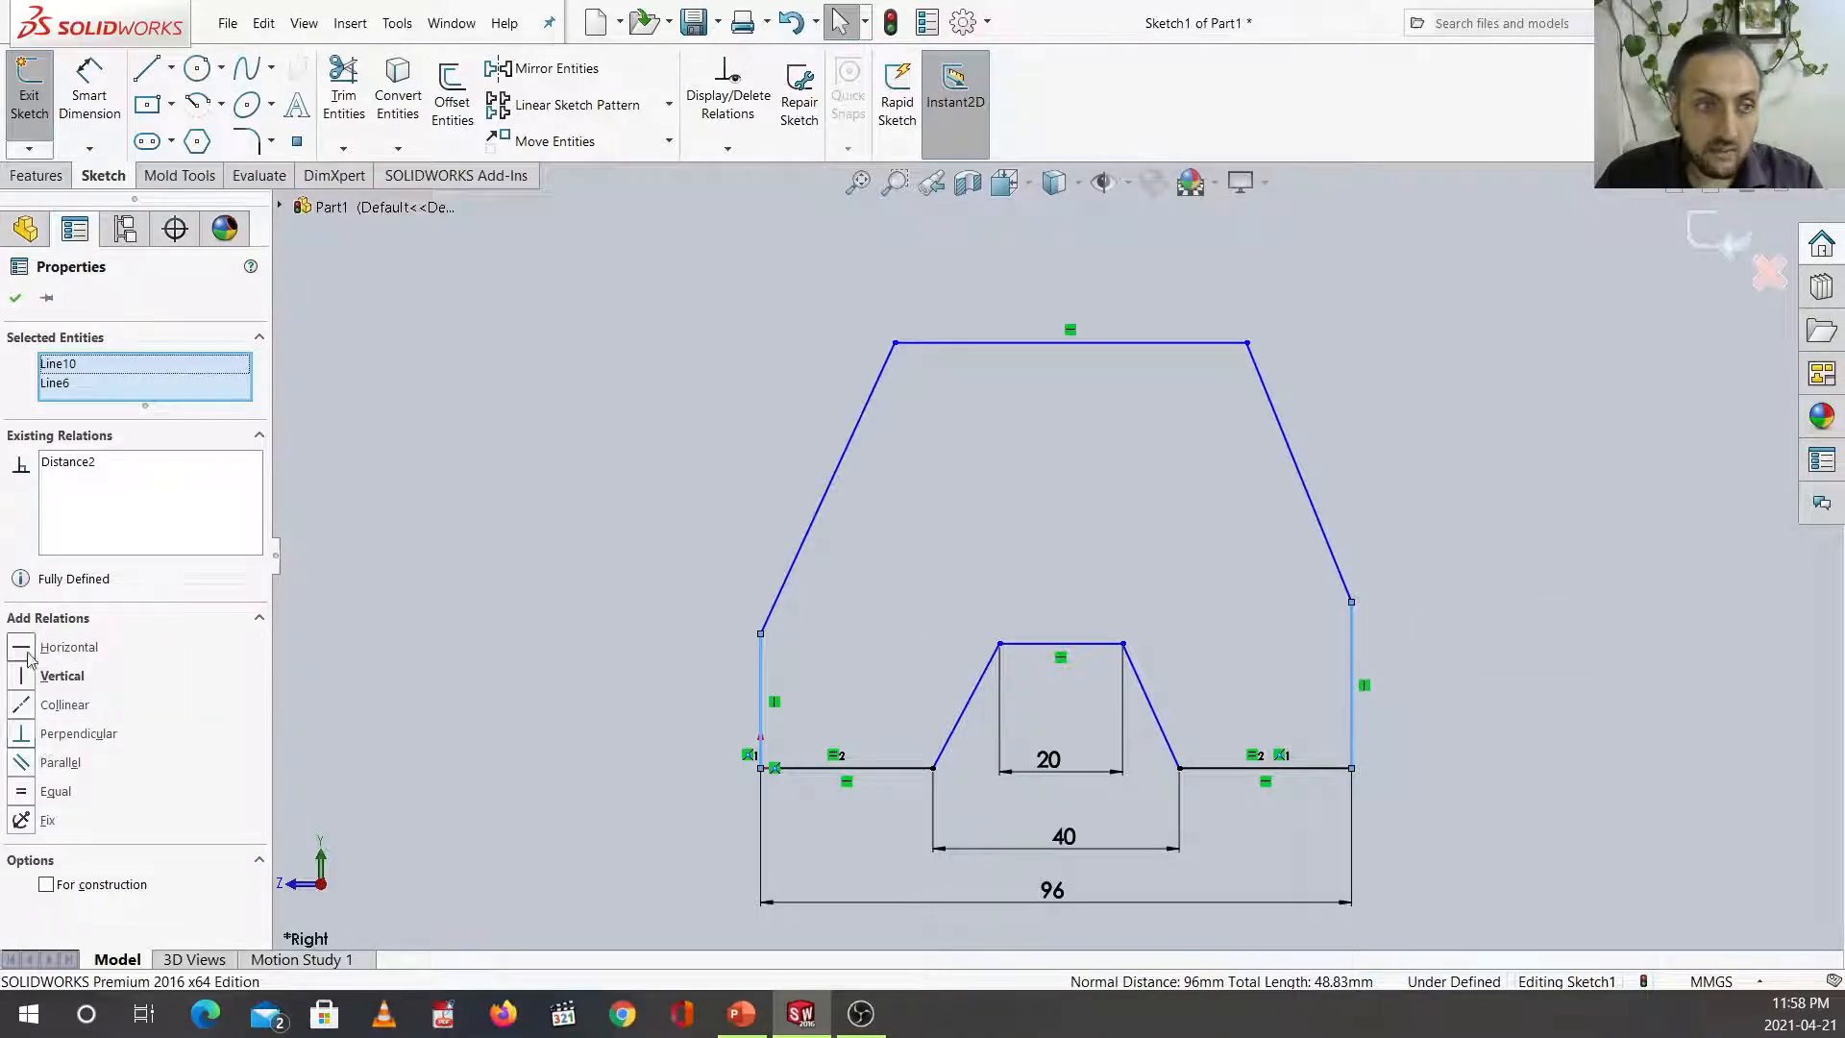
{"action": "left_click", "coordinate": [23, 793]}
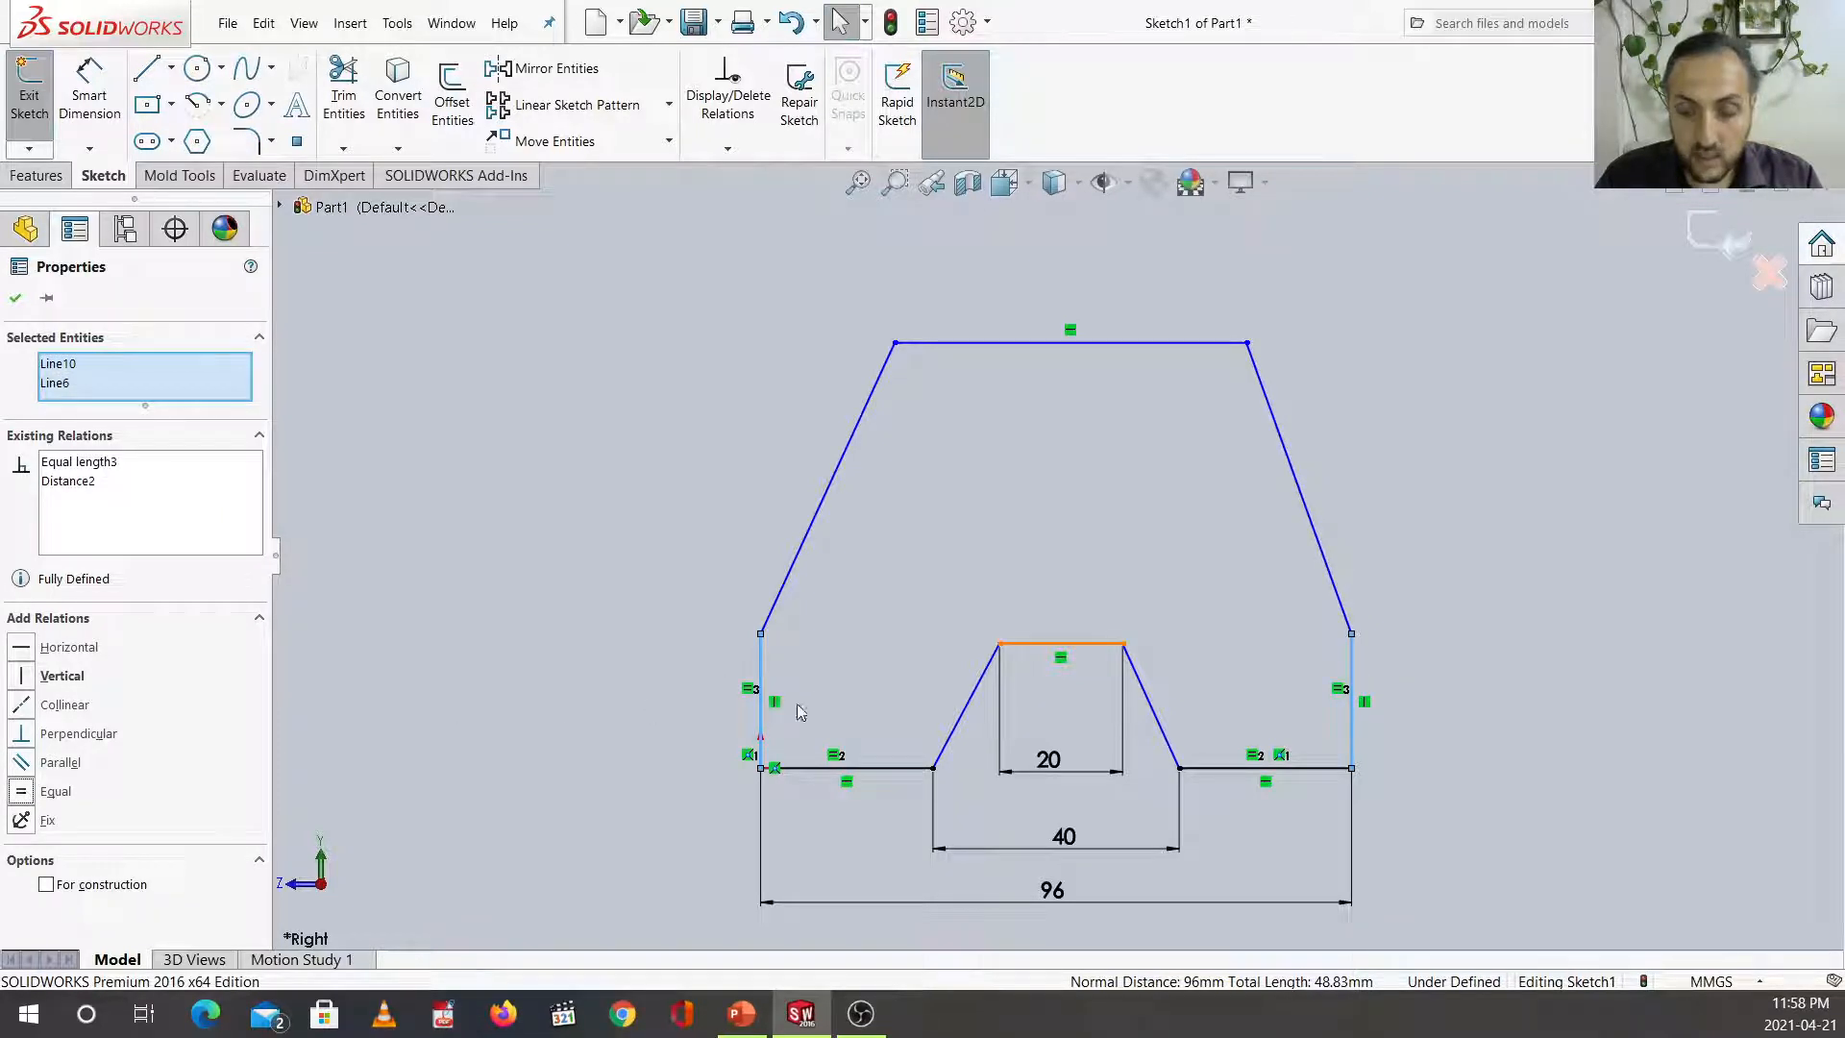
{"action": "left_click", "coordinate": [1455, 631]}
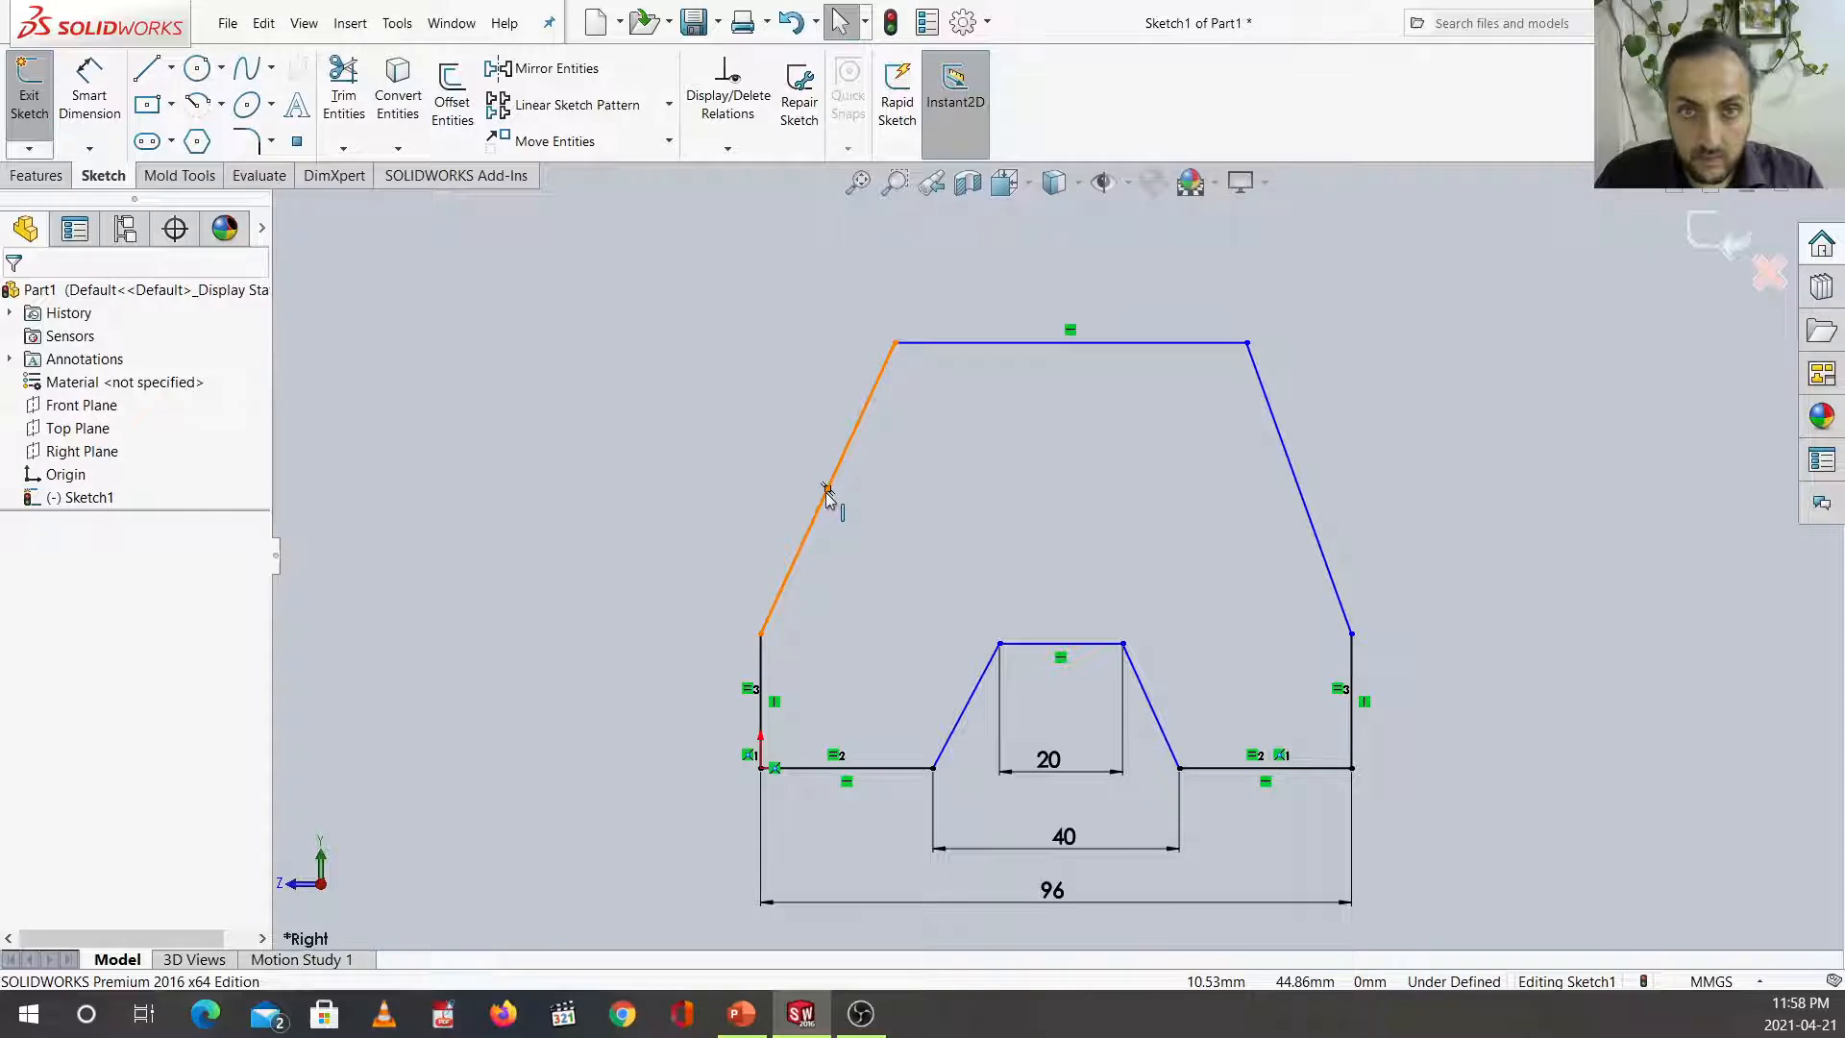
Make the two long slanted outer sides of the profile equal in length with an Equal relation.
{"action": "left_click", "coordinate": [809, 521]}
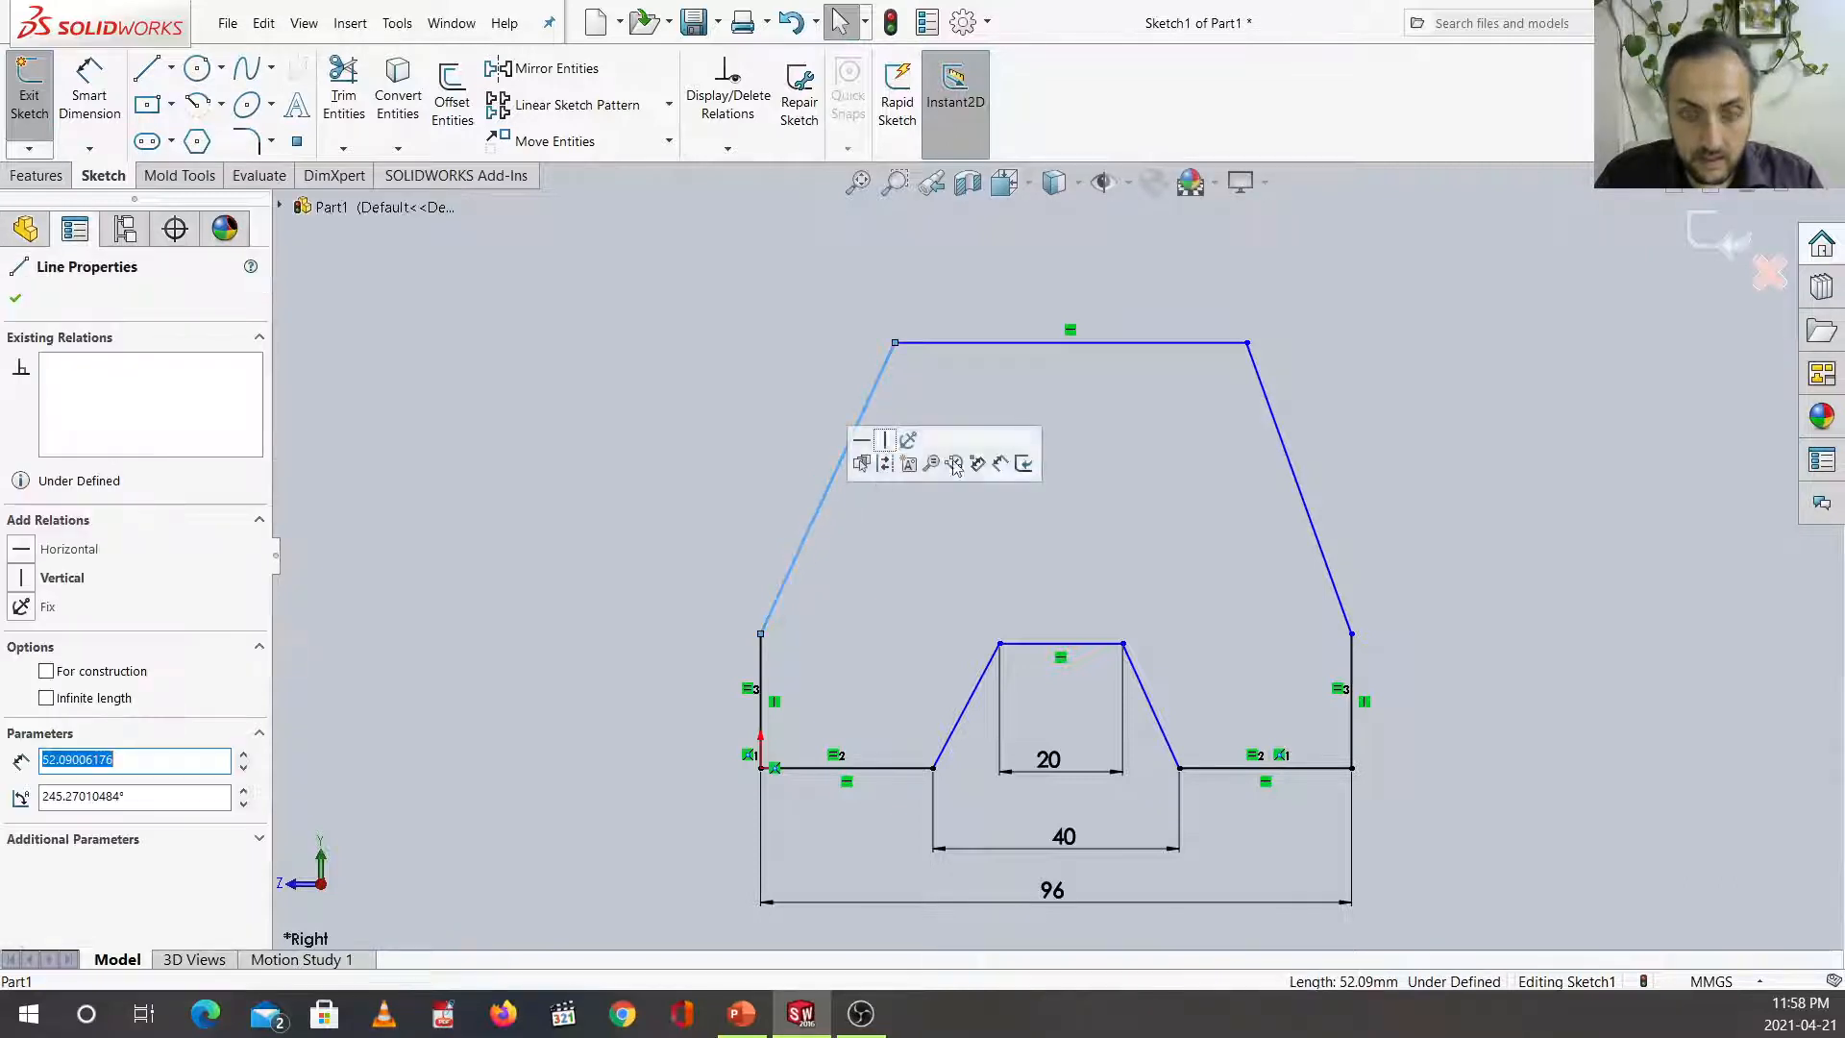
{"action": "left_click", "coordinate": [1284, 450], "text": "ctrl"}
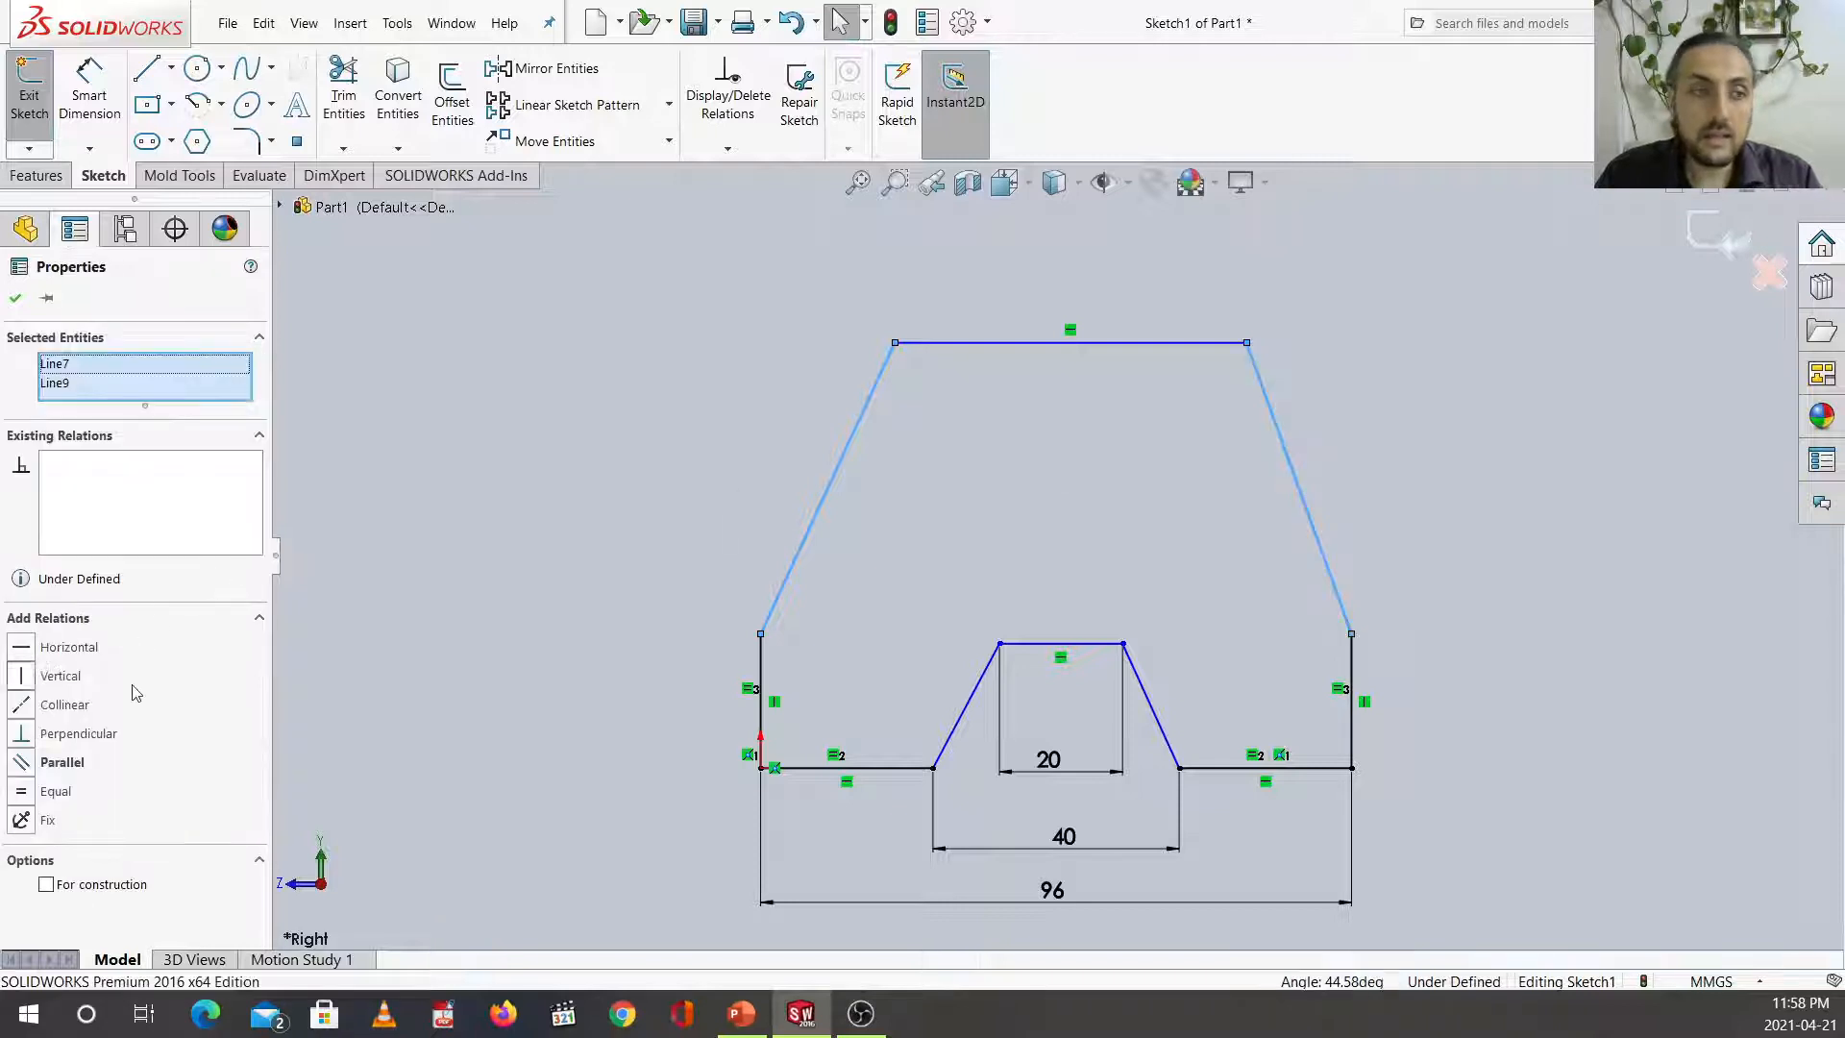
{"action": "left_click", "coordinate": [21, 790]}
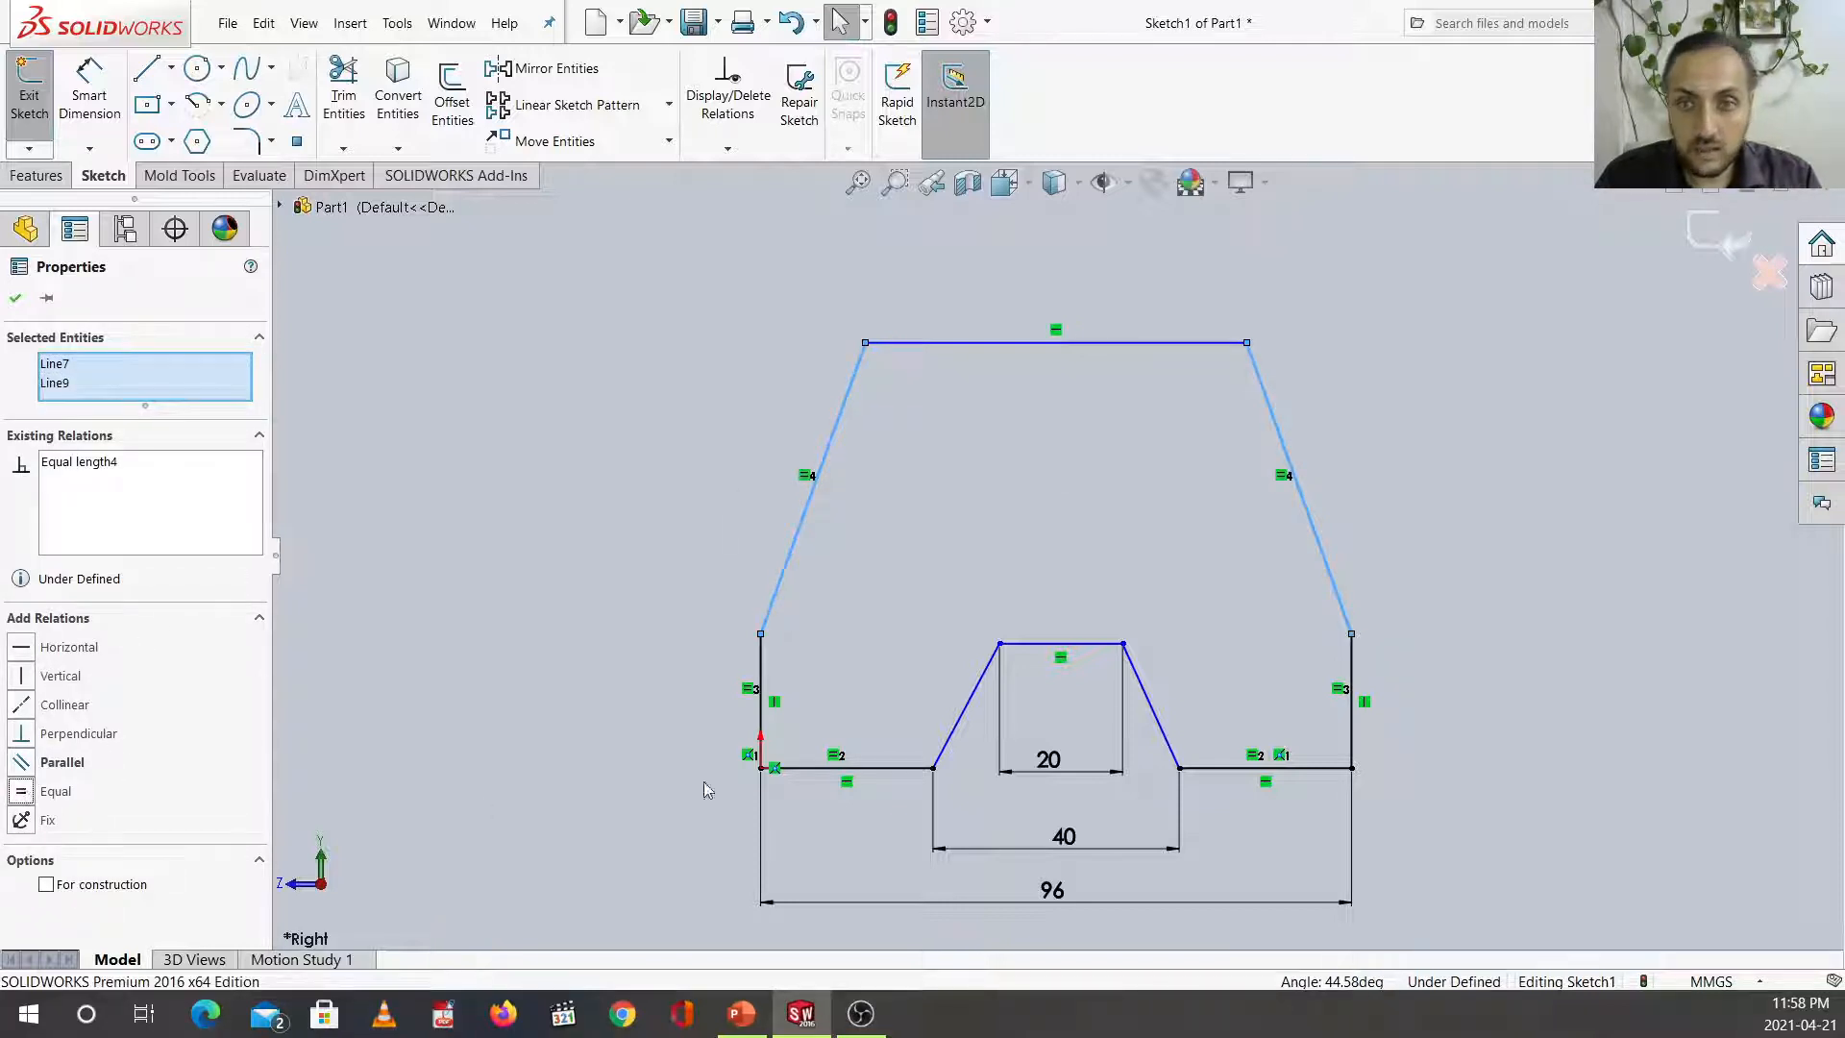
{"action": "left_click", "coordinate": [1431, 600]}
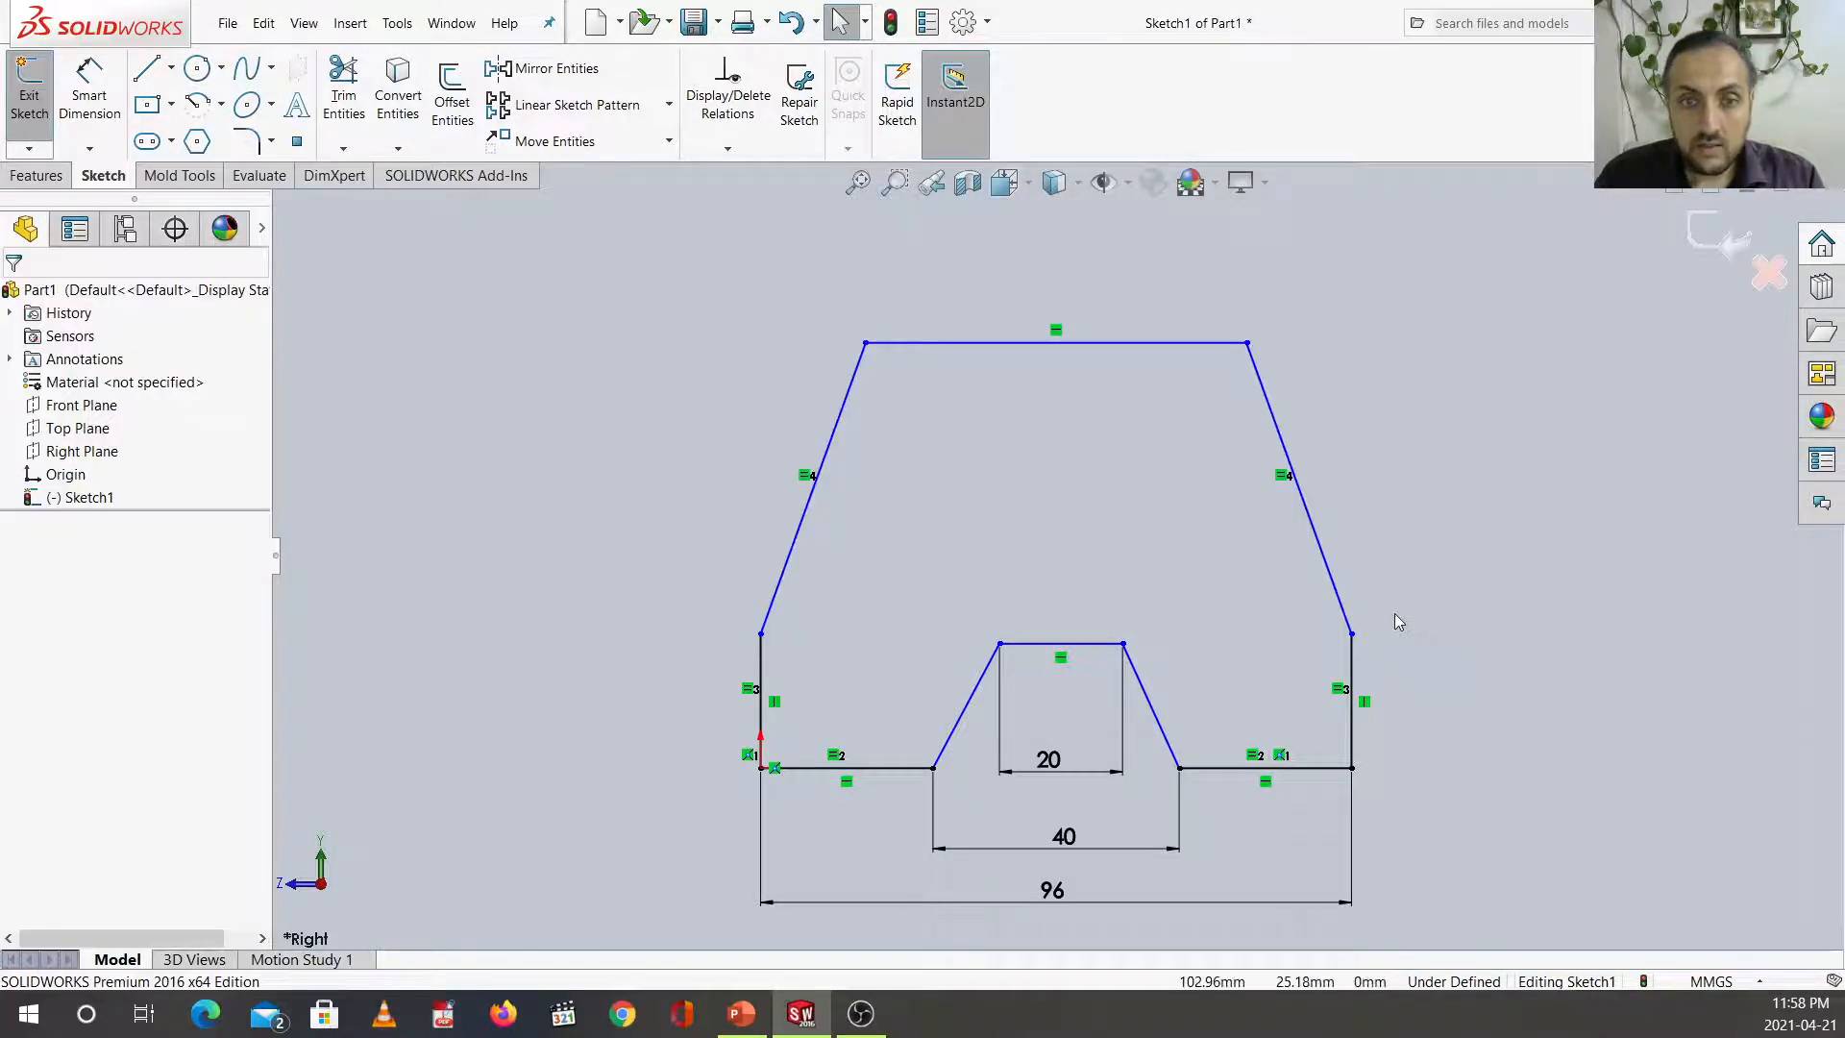
{"action": "left_click", "coordinate": [90, 94]}
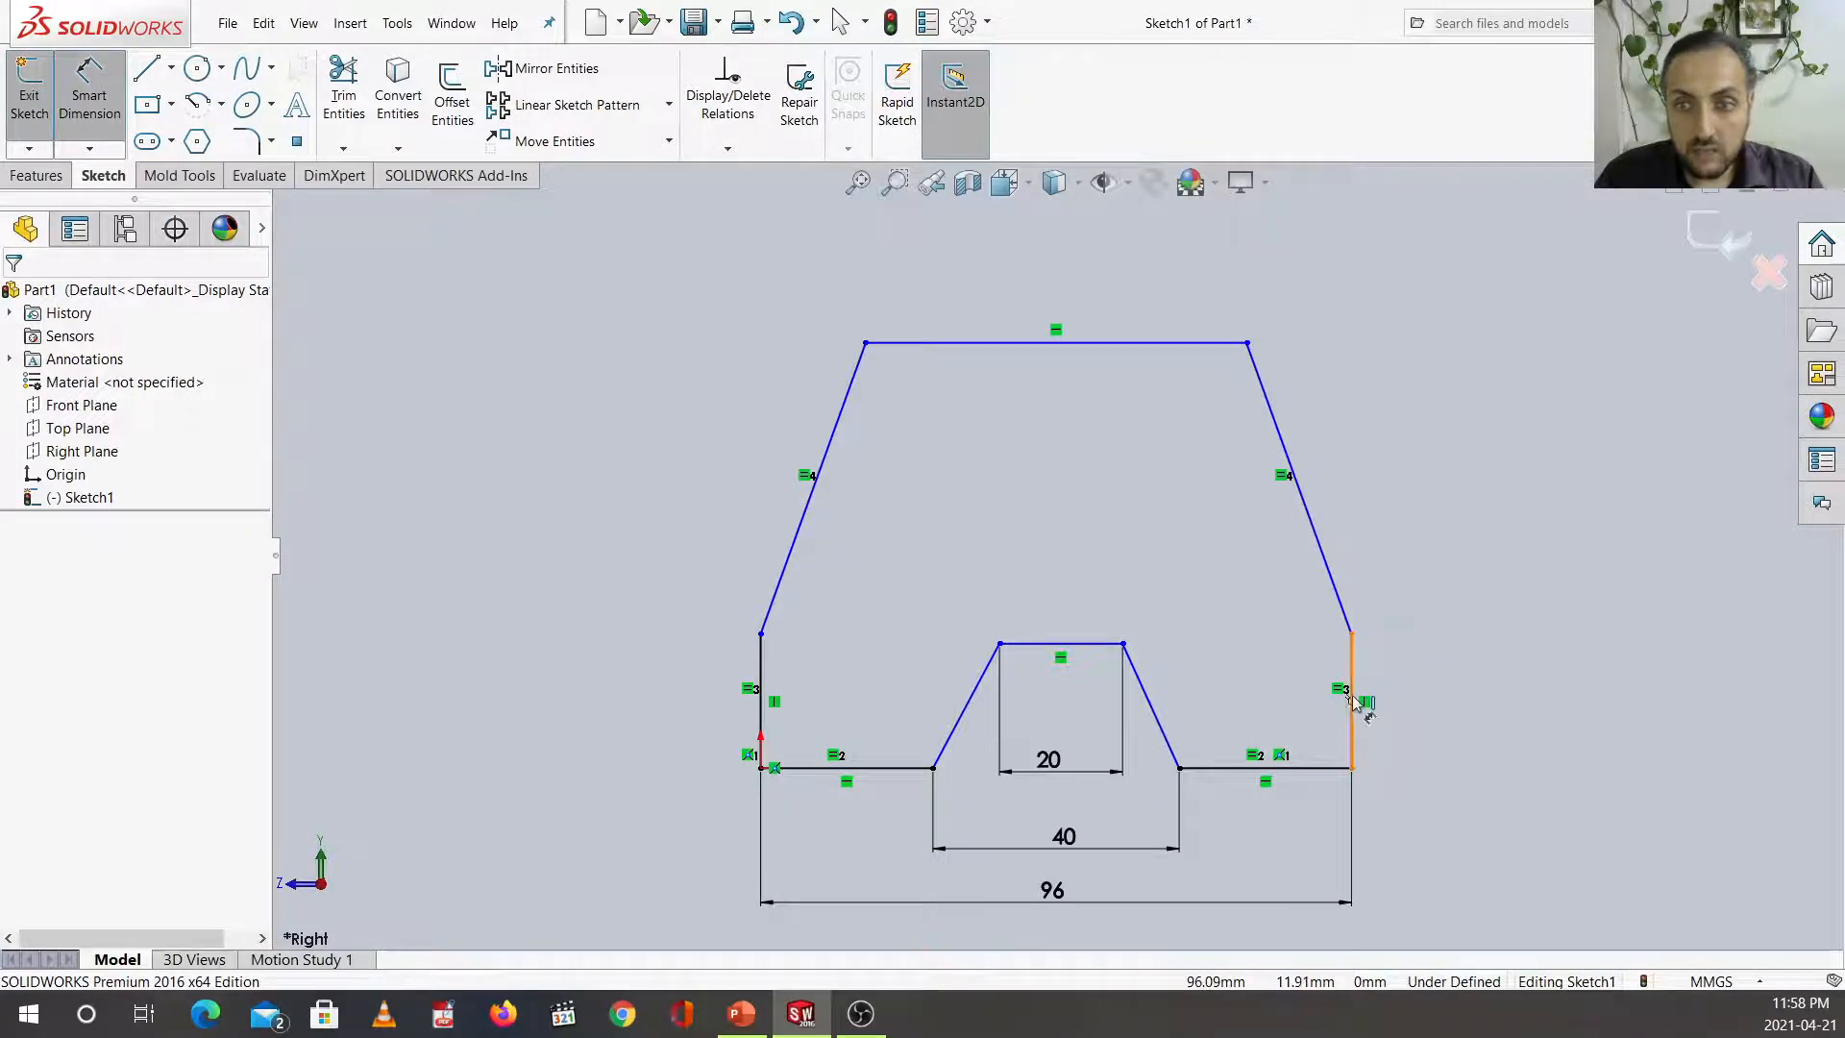
{"action": "left_click", "coordinate": [1306, 771]}
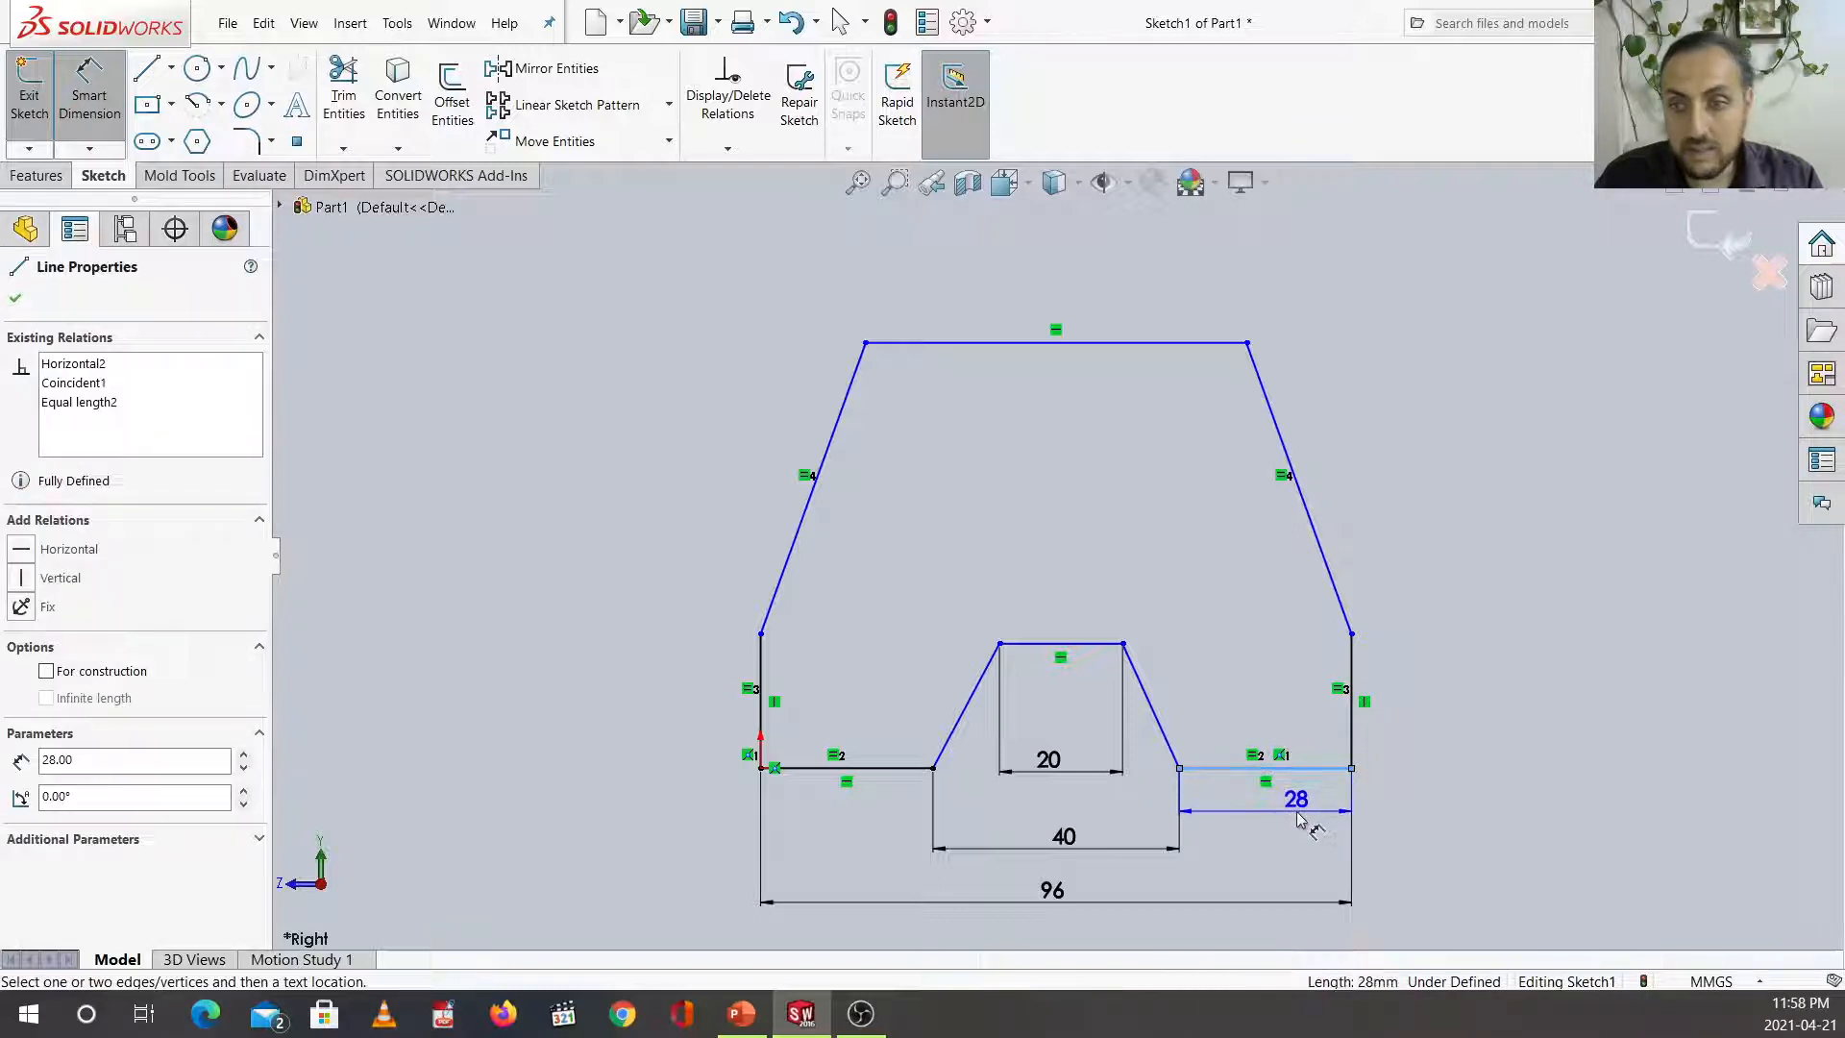
{"action": "key", "text": "Escape"}
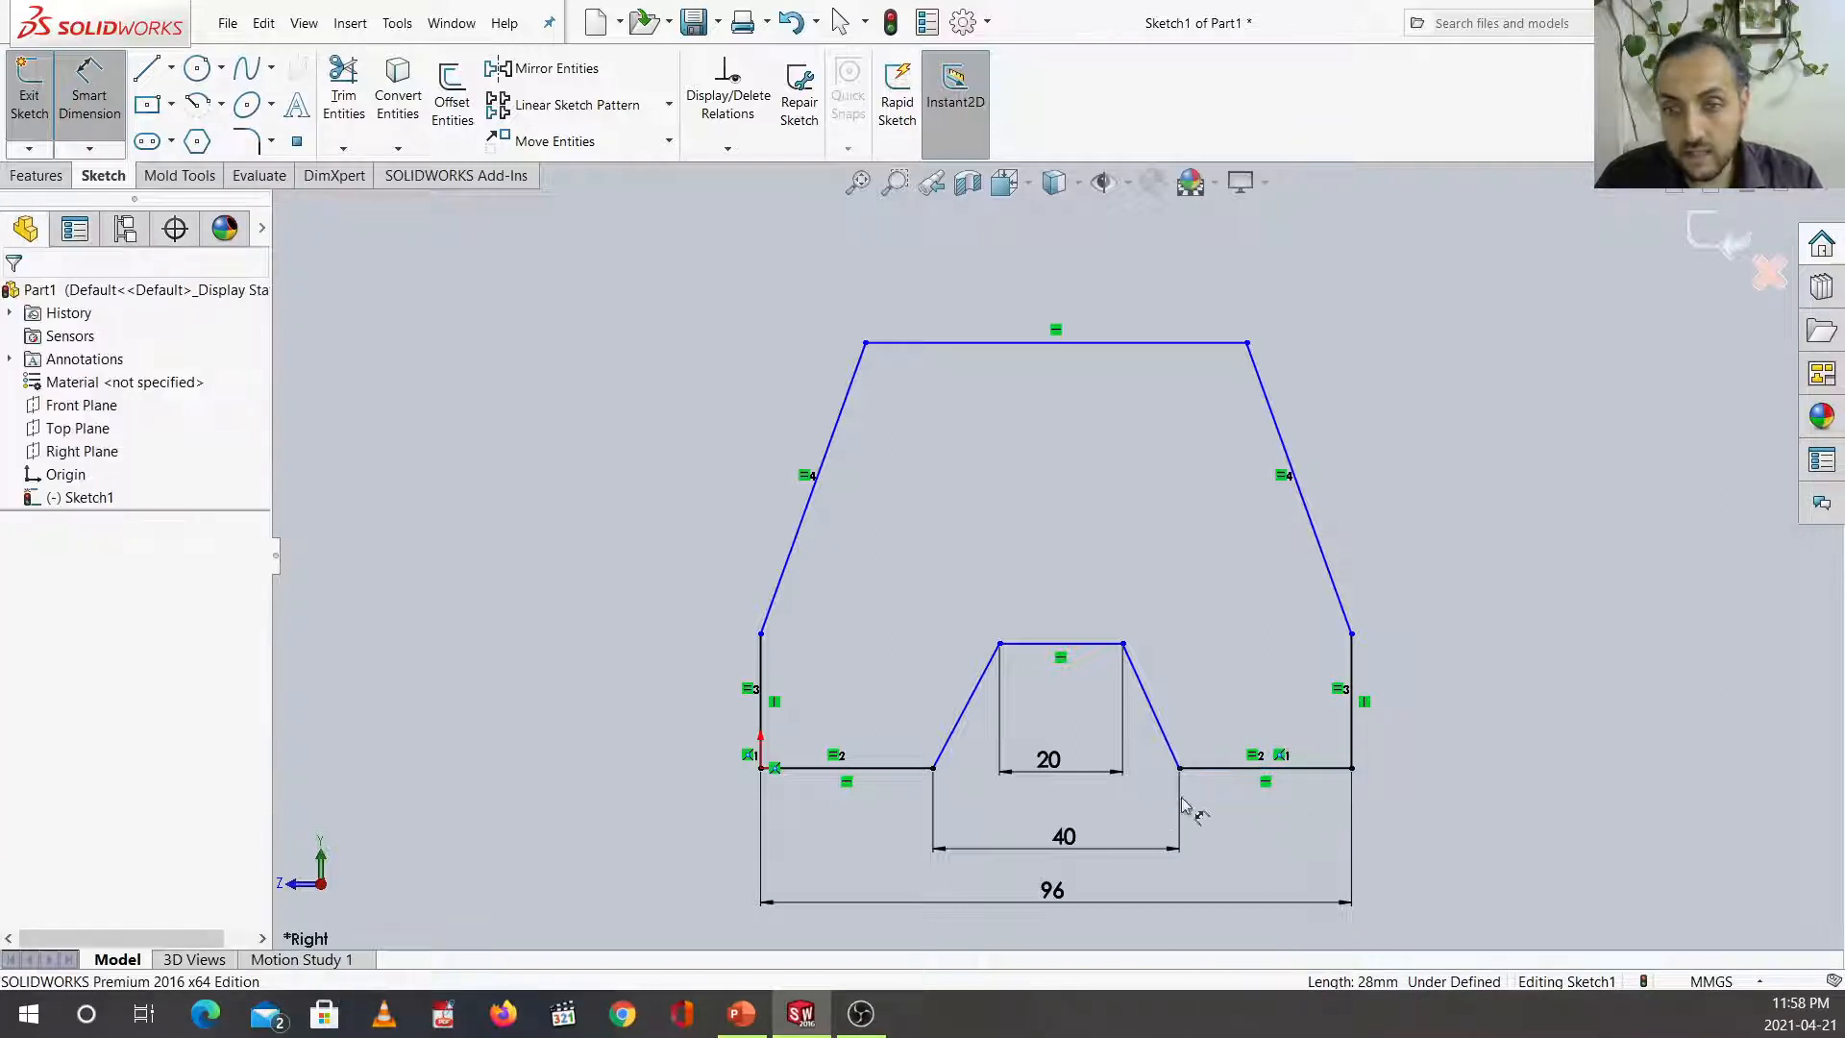
{"action": "left_click", "coordinate": [900, 793]}
{"action": "key", "text": "Escape"}
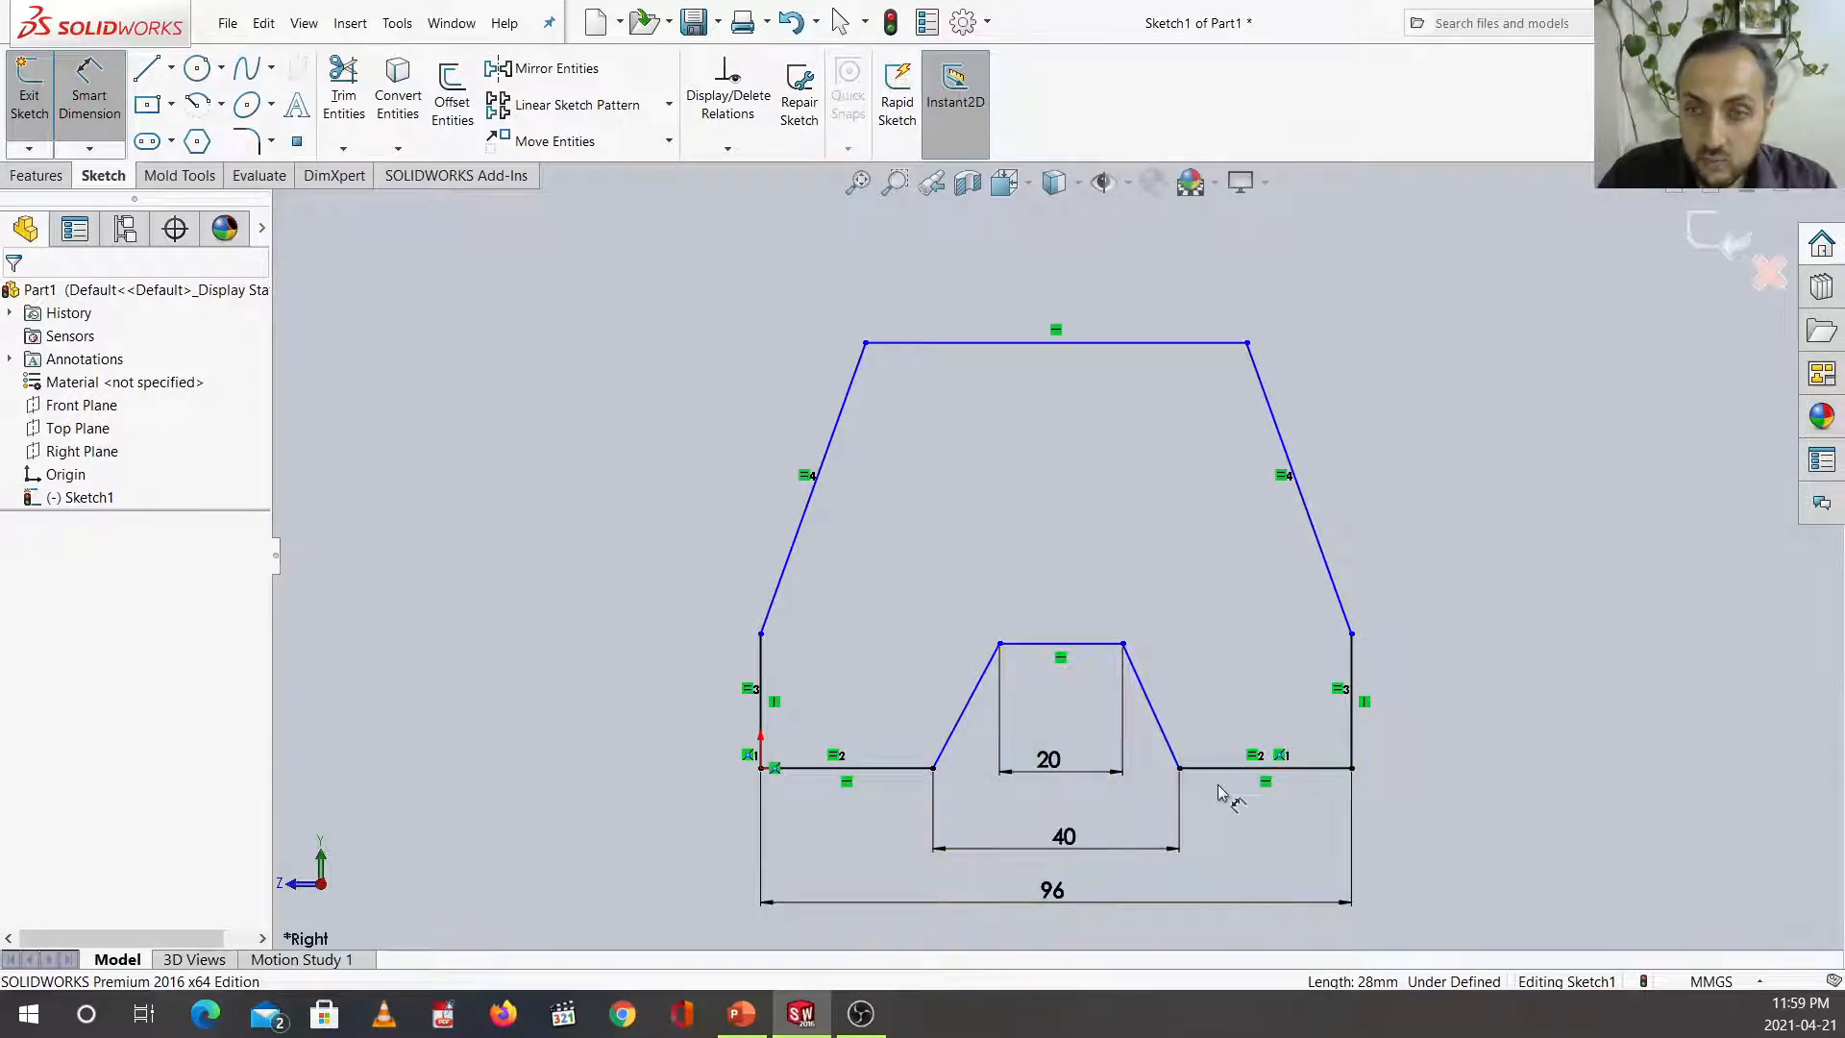
{"action": "key", "text": "Escape"}
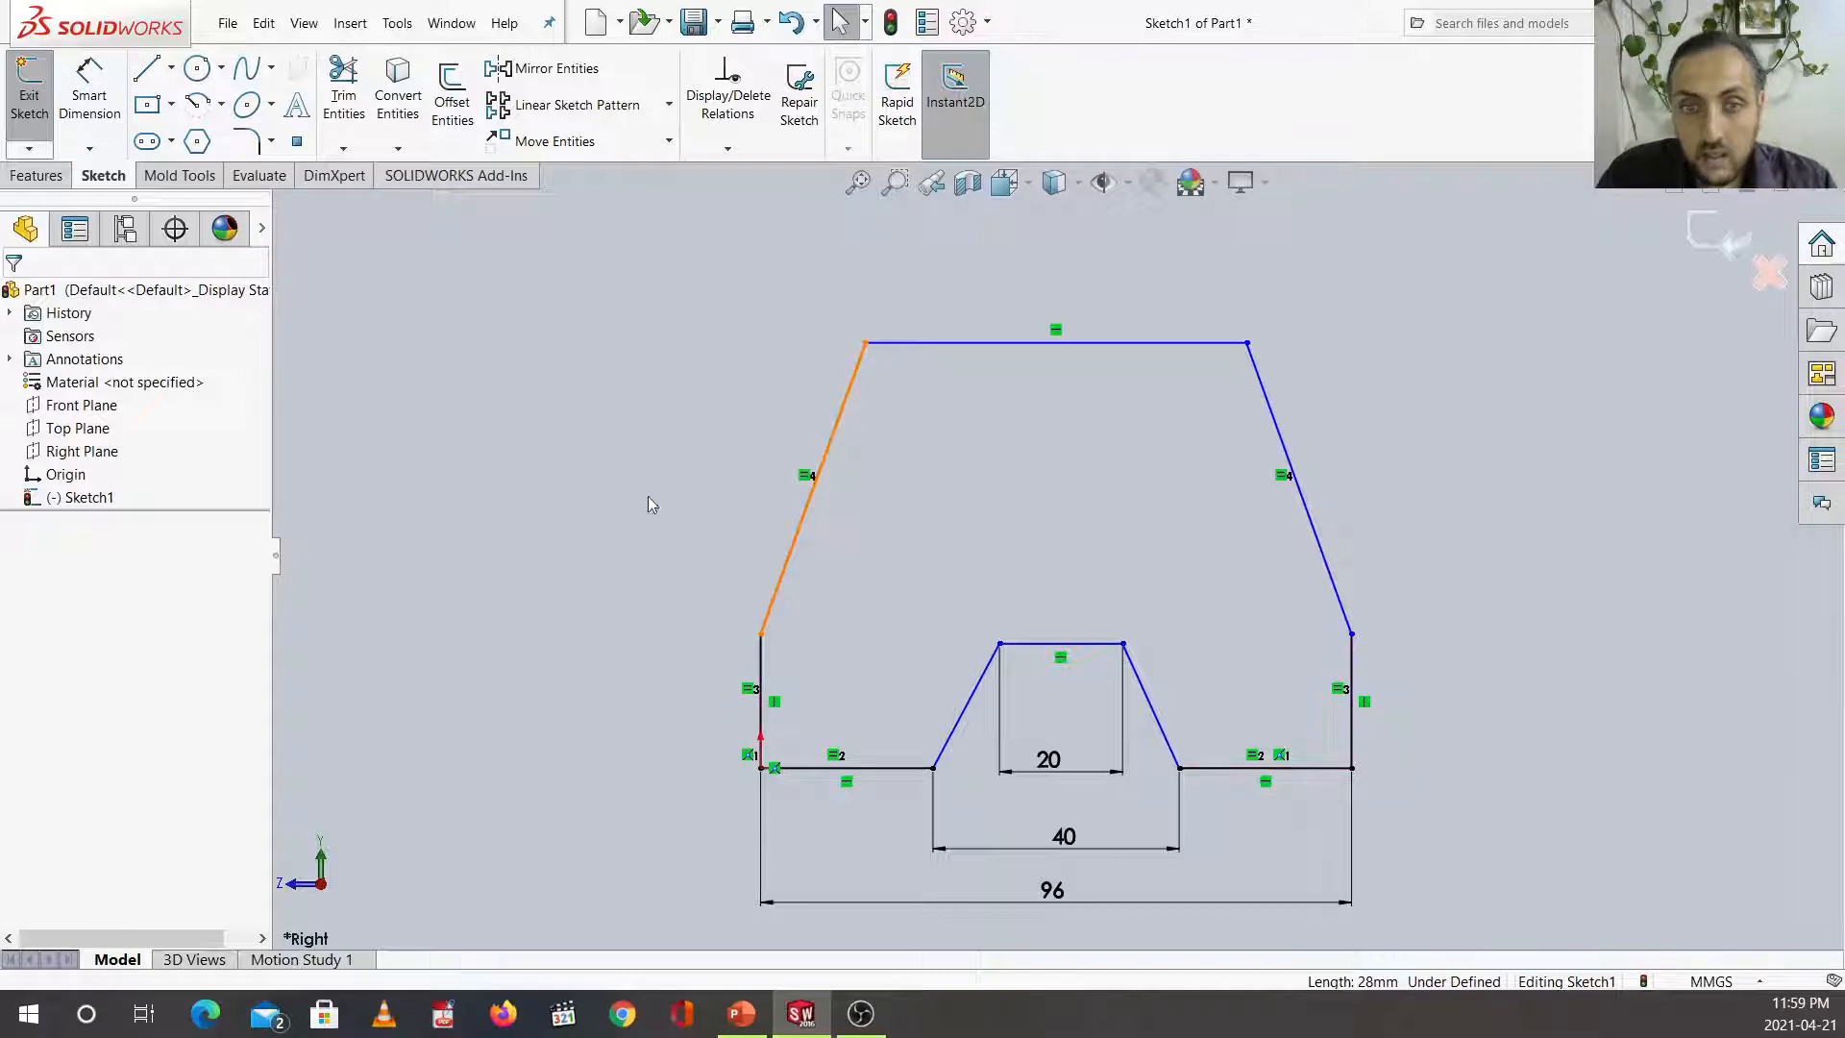
Dimension the right vertical side edge of the profile as 15 mm.
{"action": "left_click", "coordinate": [113, 142]}
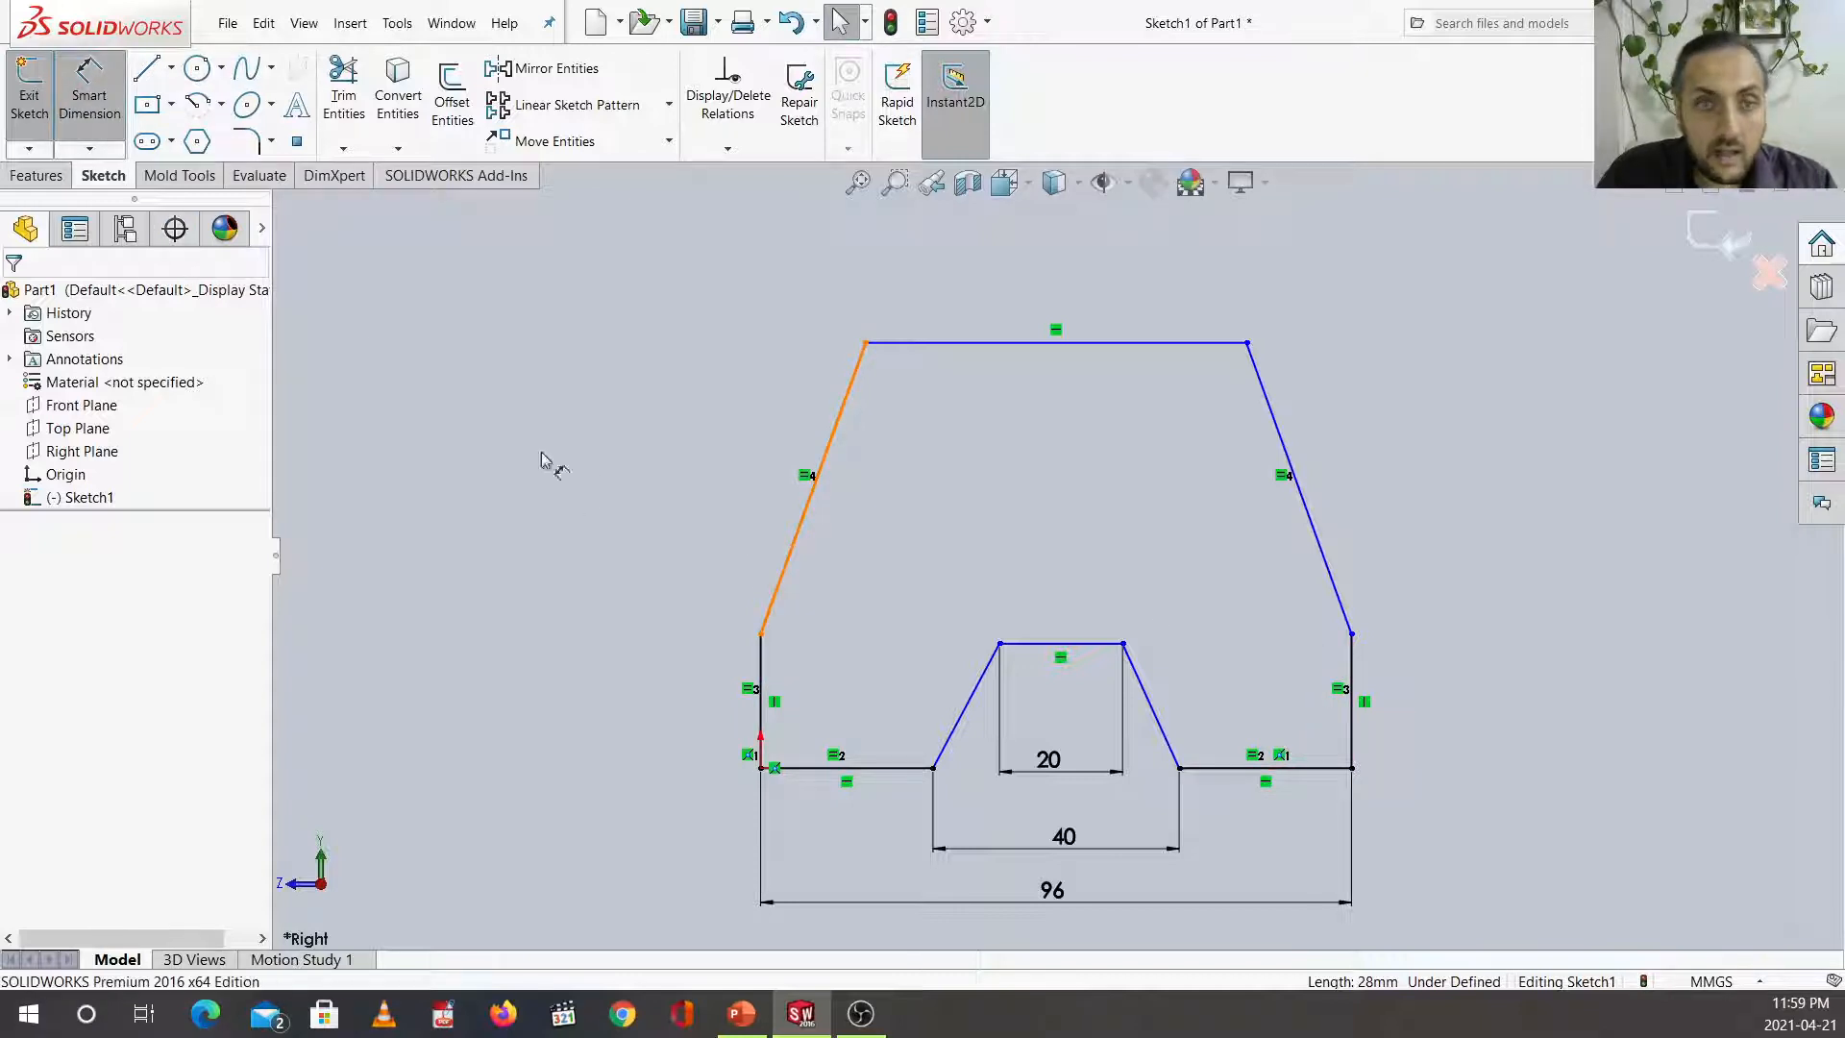
{"action": "left_click", "coordinate": [1353, 694]}
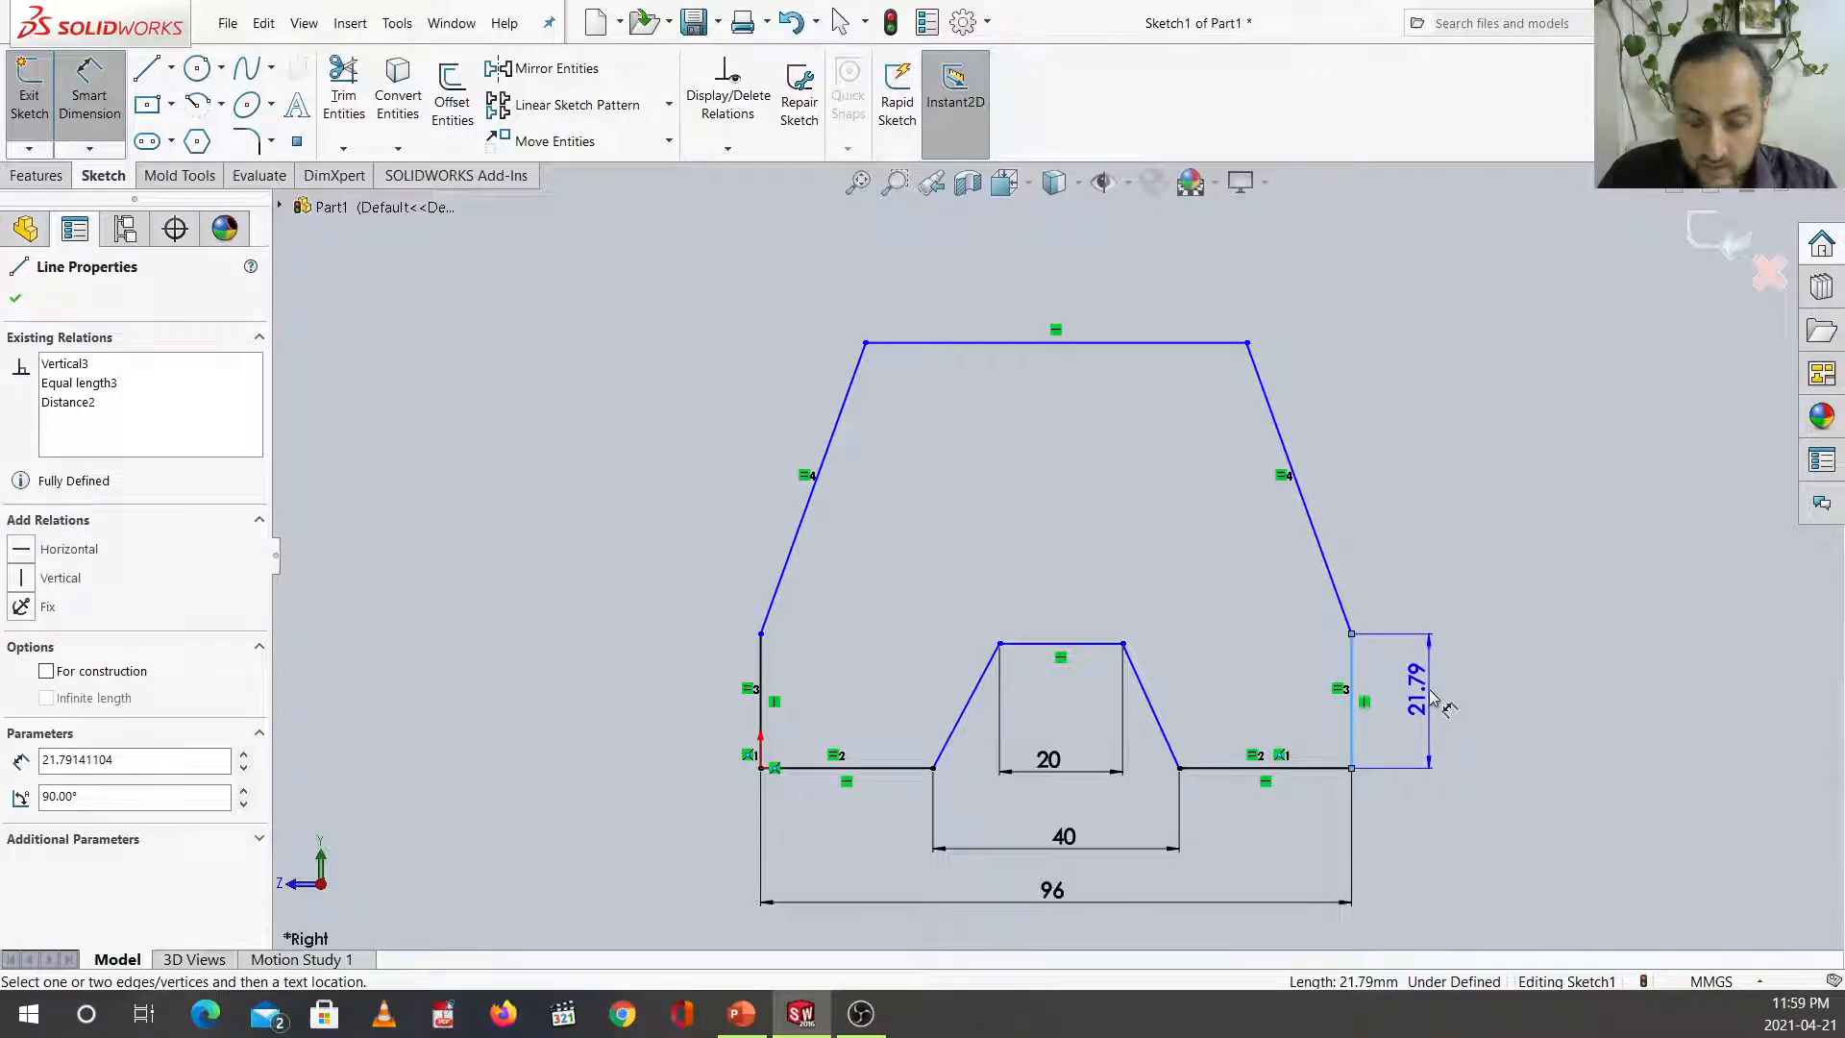
{"action": "left_click", "coordinate": [1434, 699]}
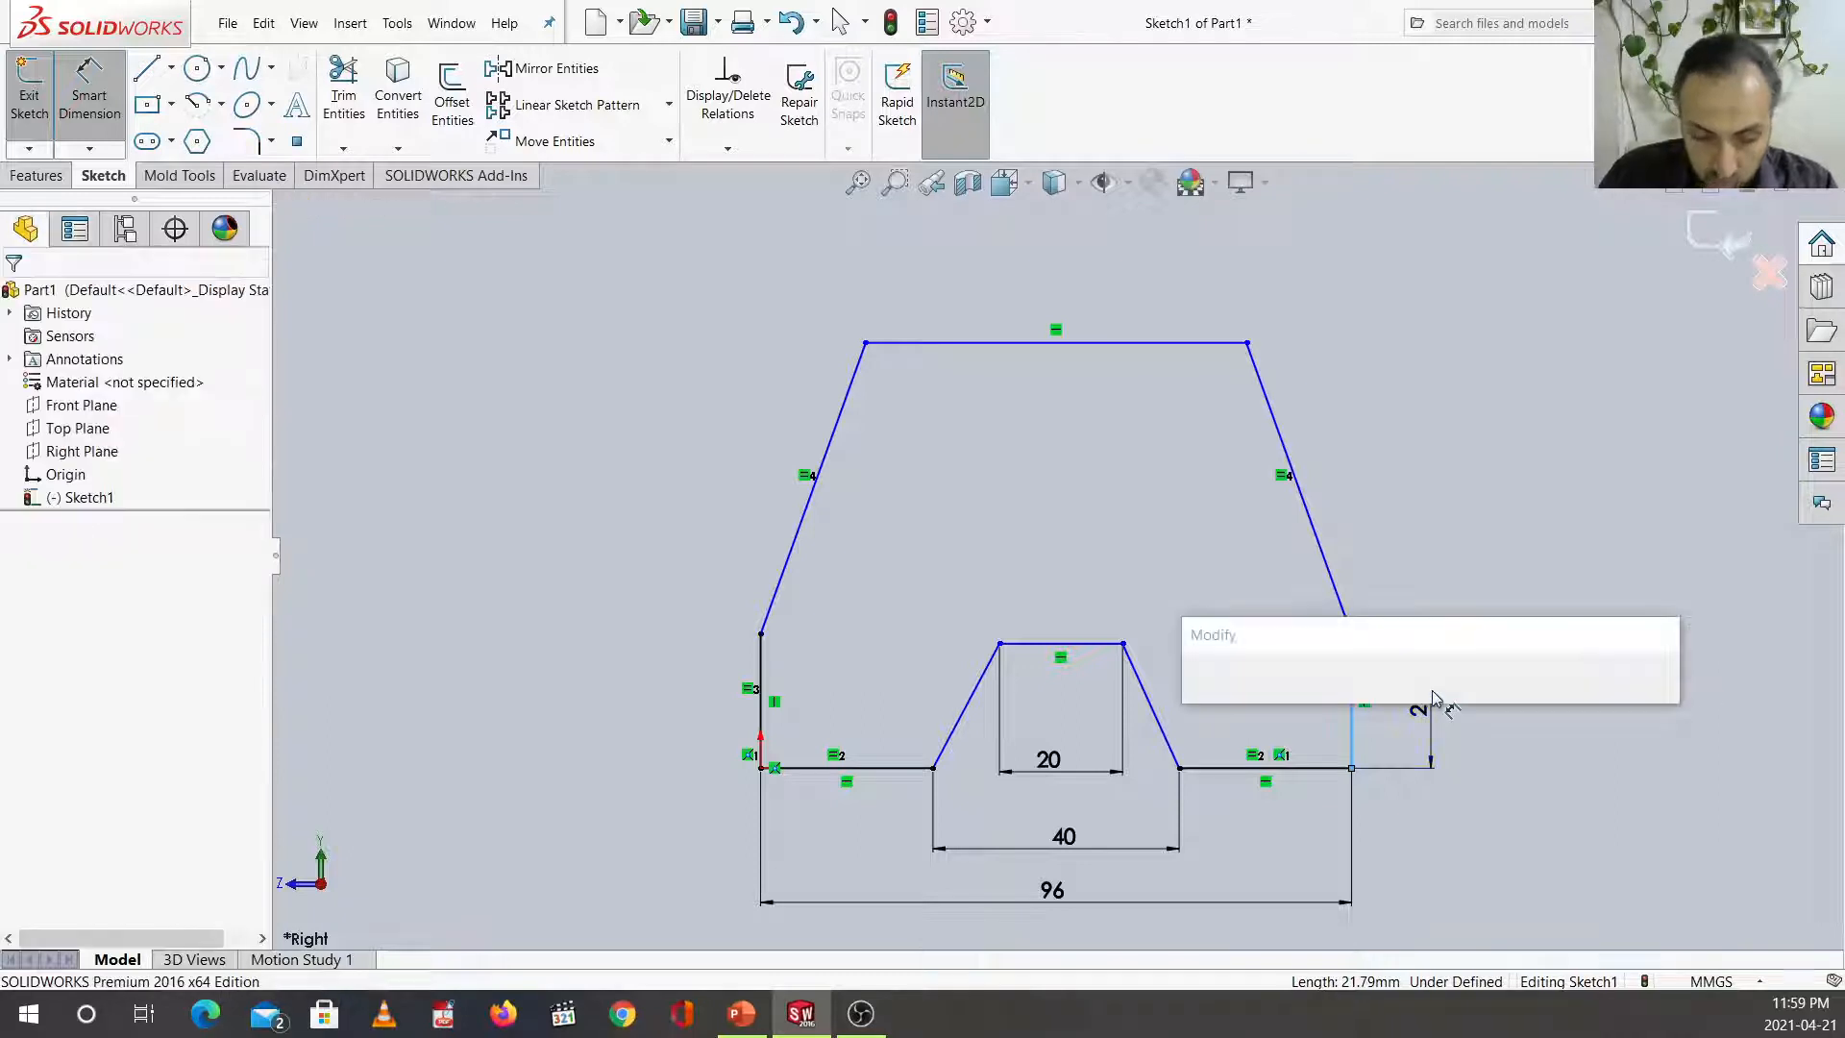
{"action": "type", "text": "15"}
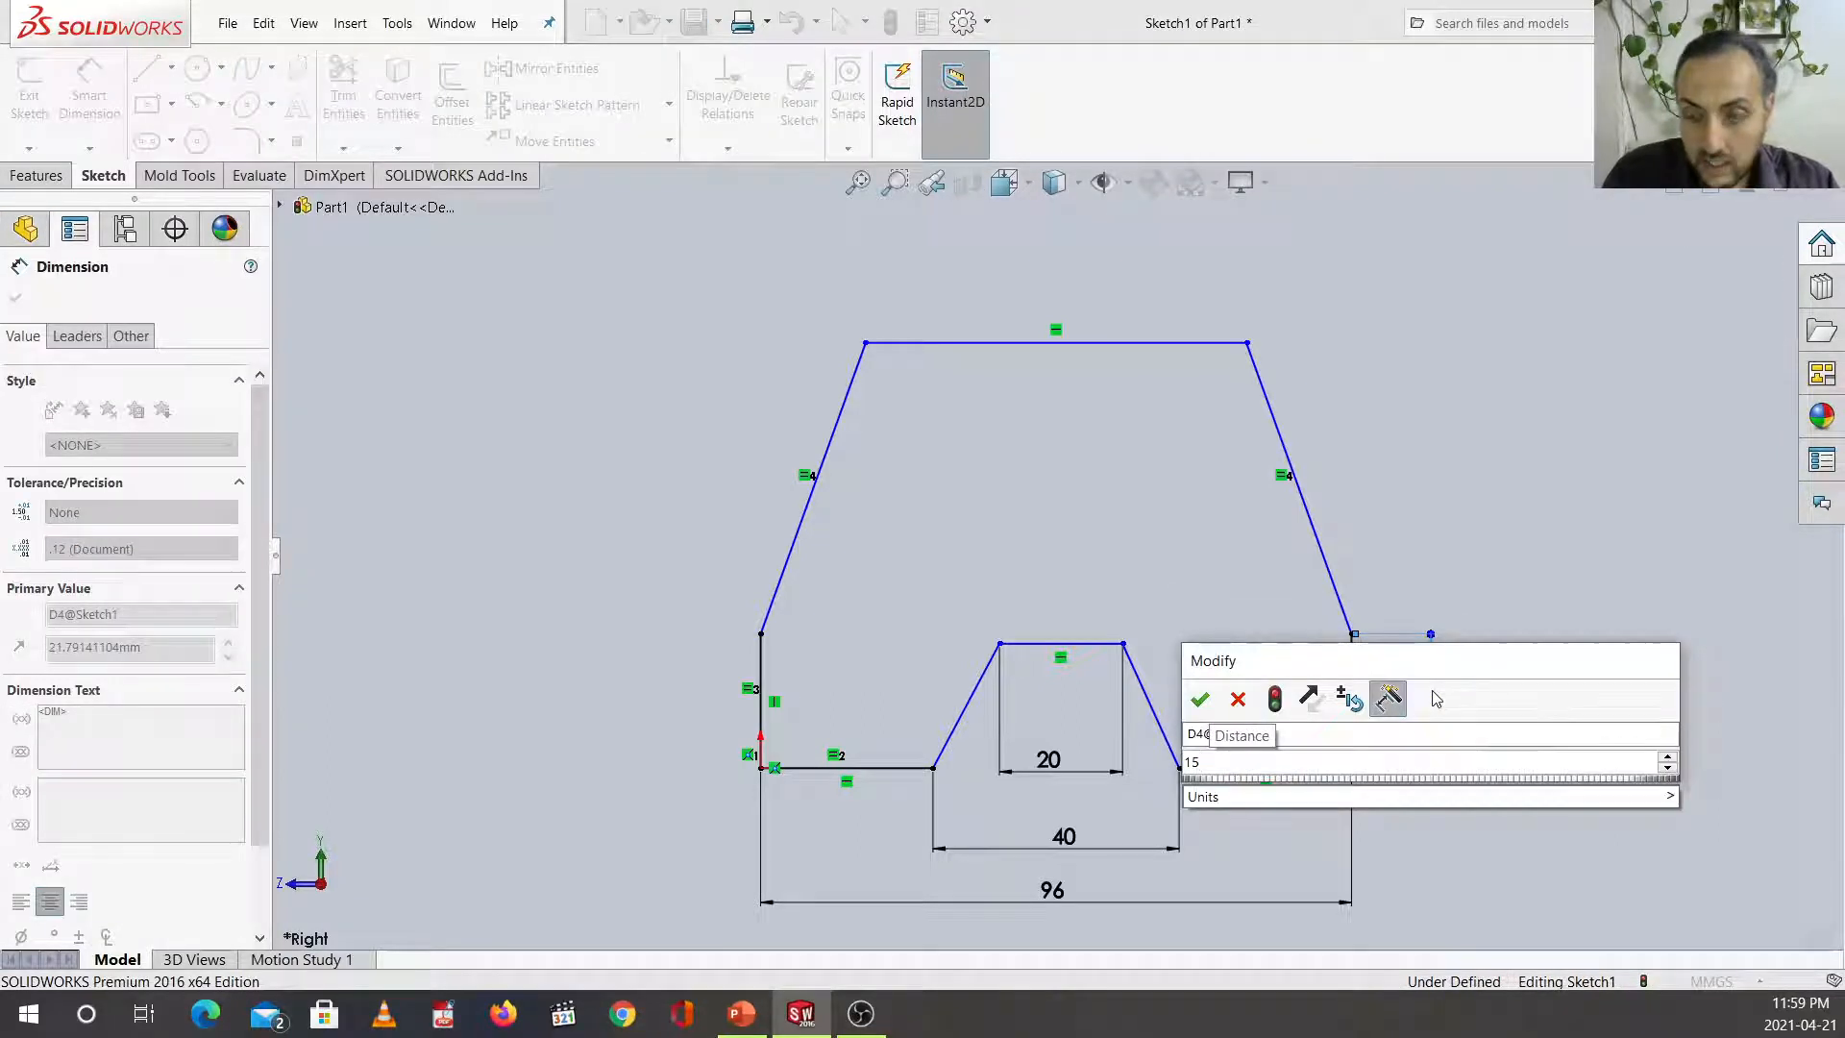
{"action": "key", "text": "Return"}
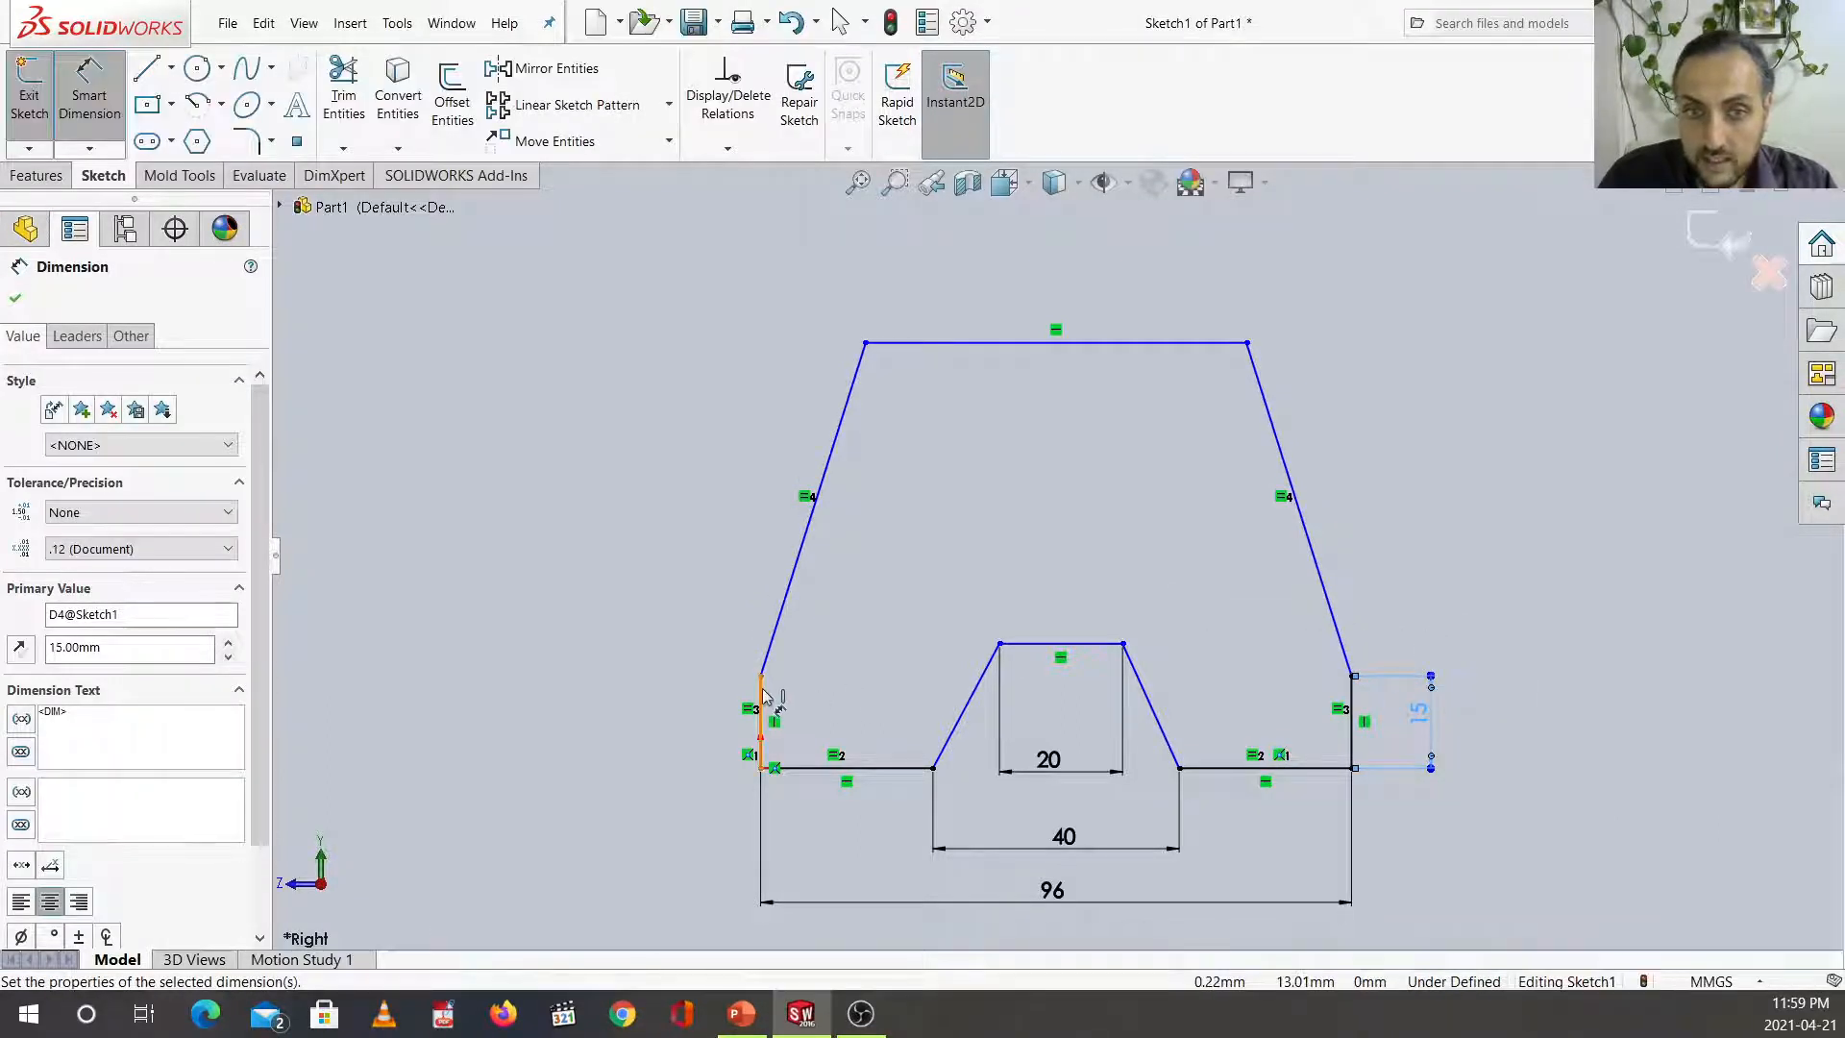
Undo the 15 mm value given to the right vertical side edge's dimension.
{"action": "left_click", "coordinate": [761, 700]}
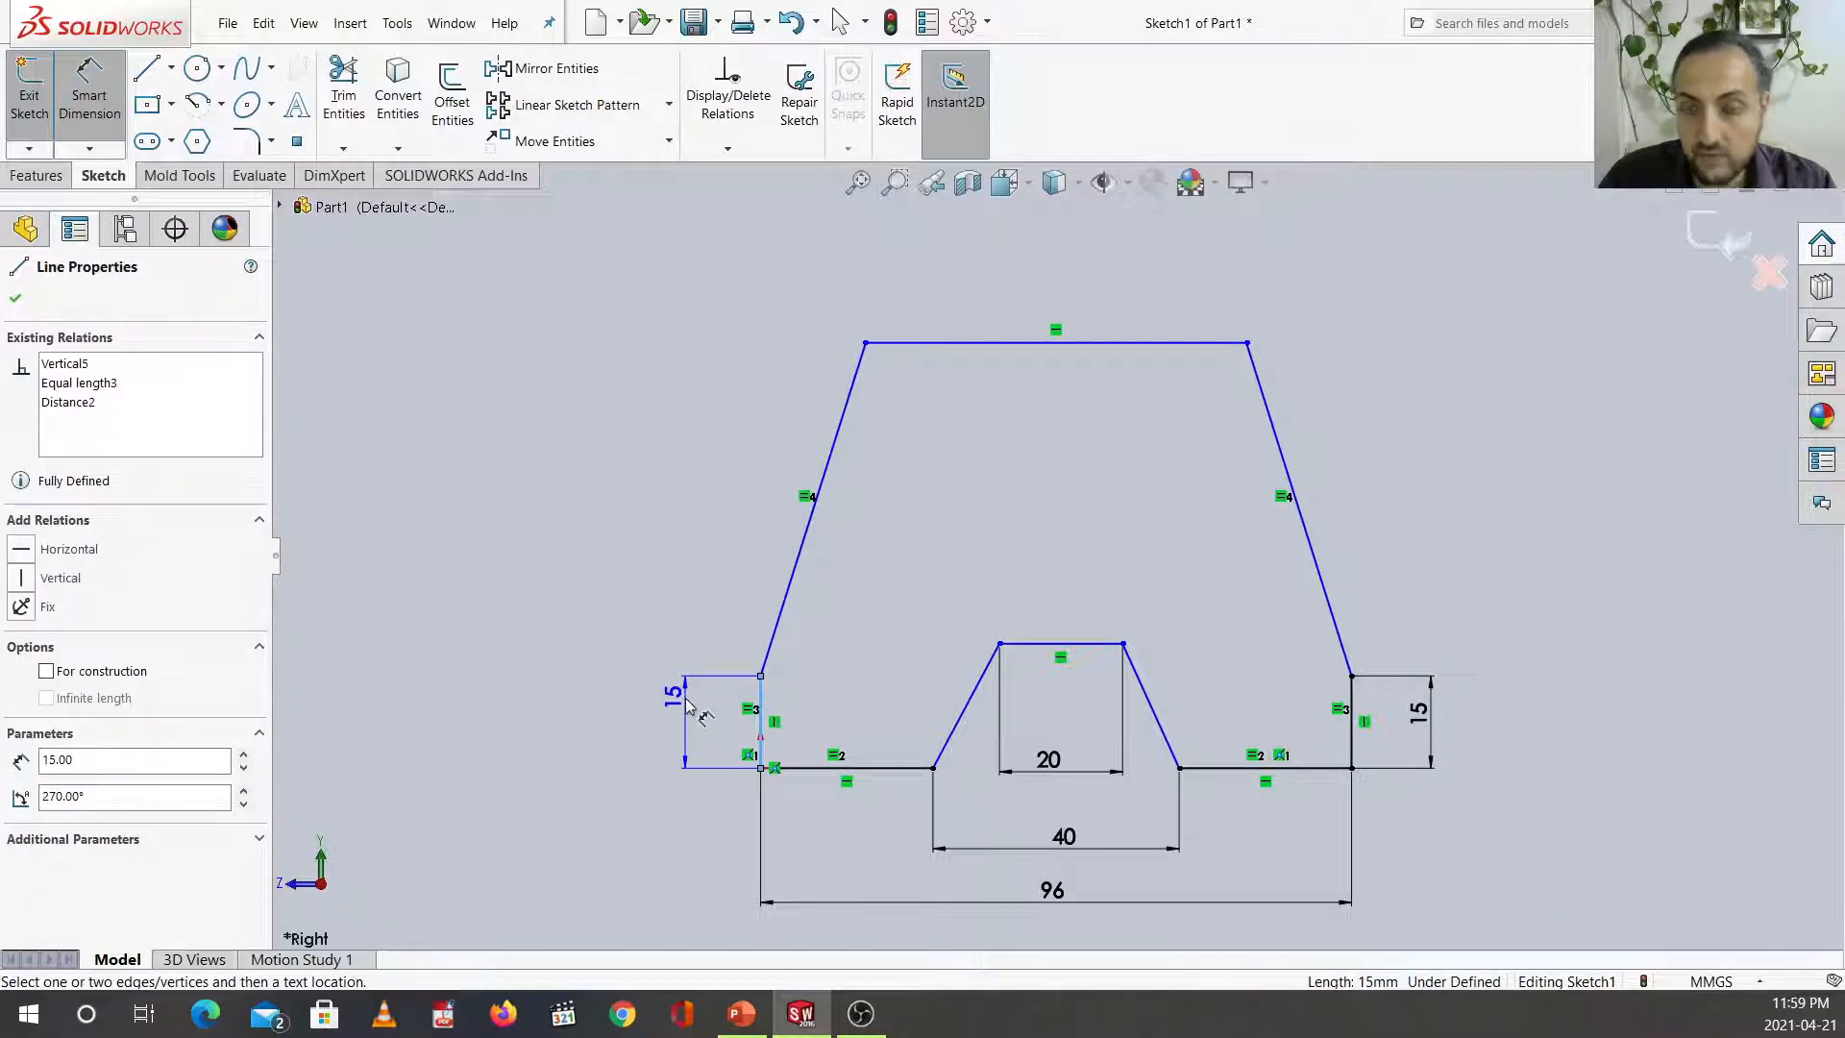
{"action": "key", "text": "Escape"}
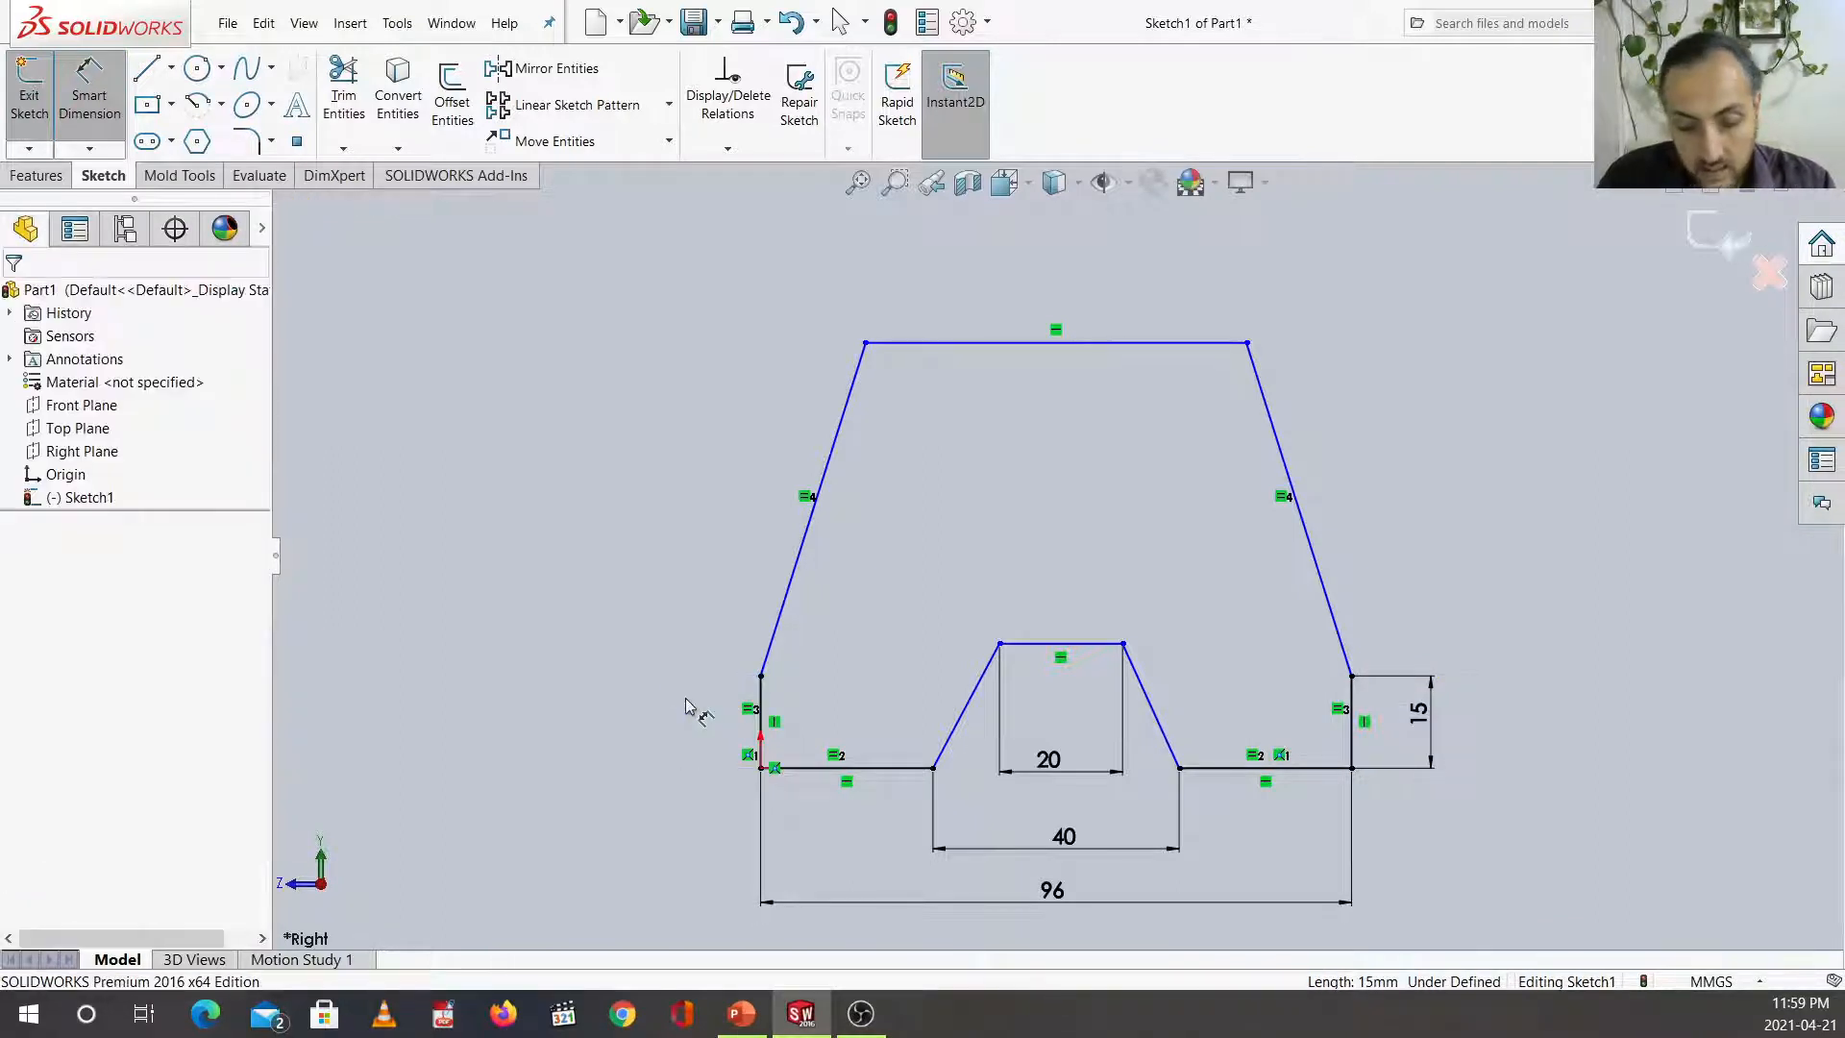
{"action": "key", "text": "ctrl+z"}
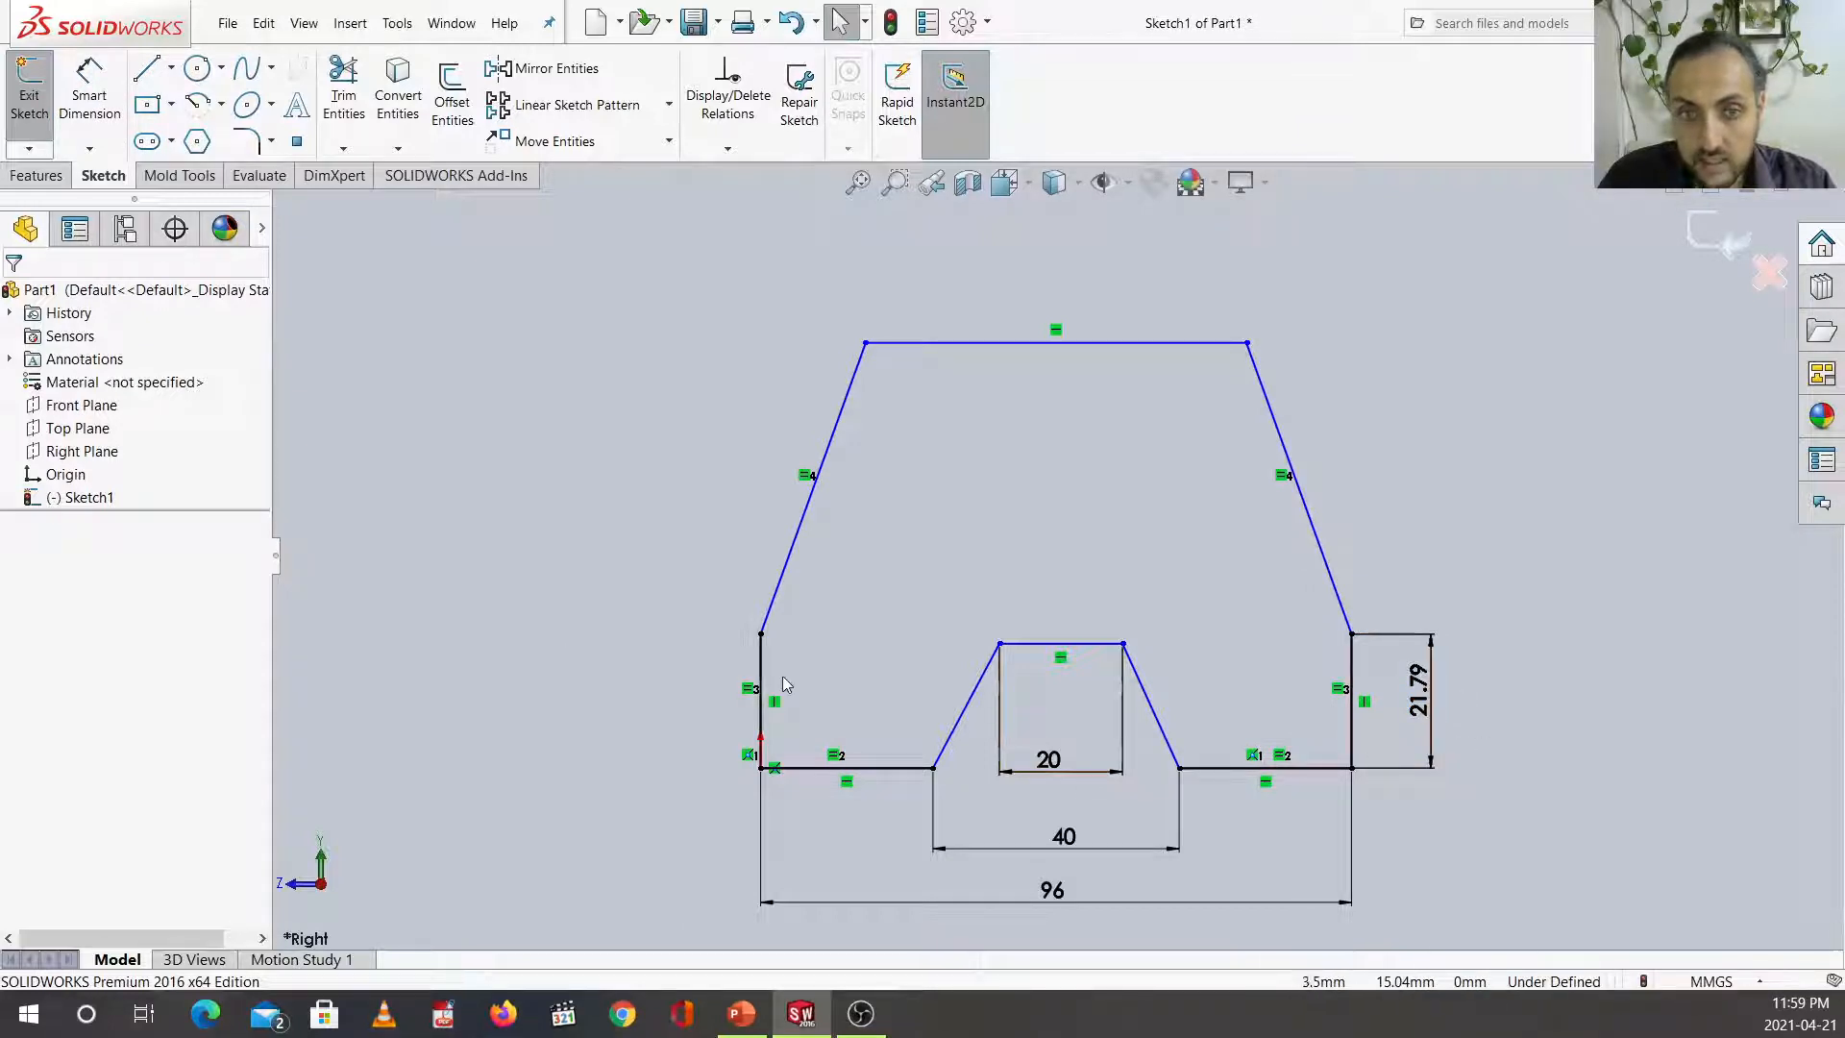
Set the existing dimension on the profile's right vertical side edge to 15 mm.
{"action": "left_click", "coordinate": [90, 96]}
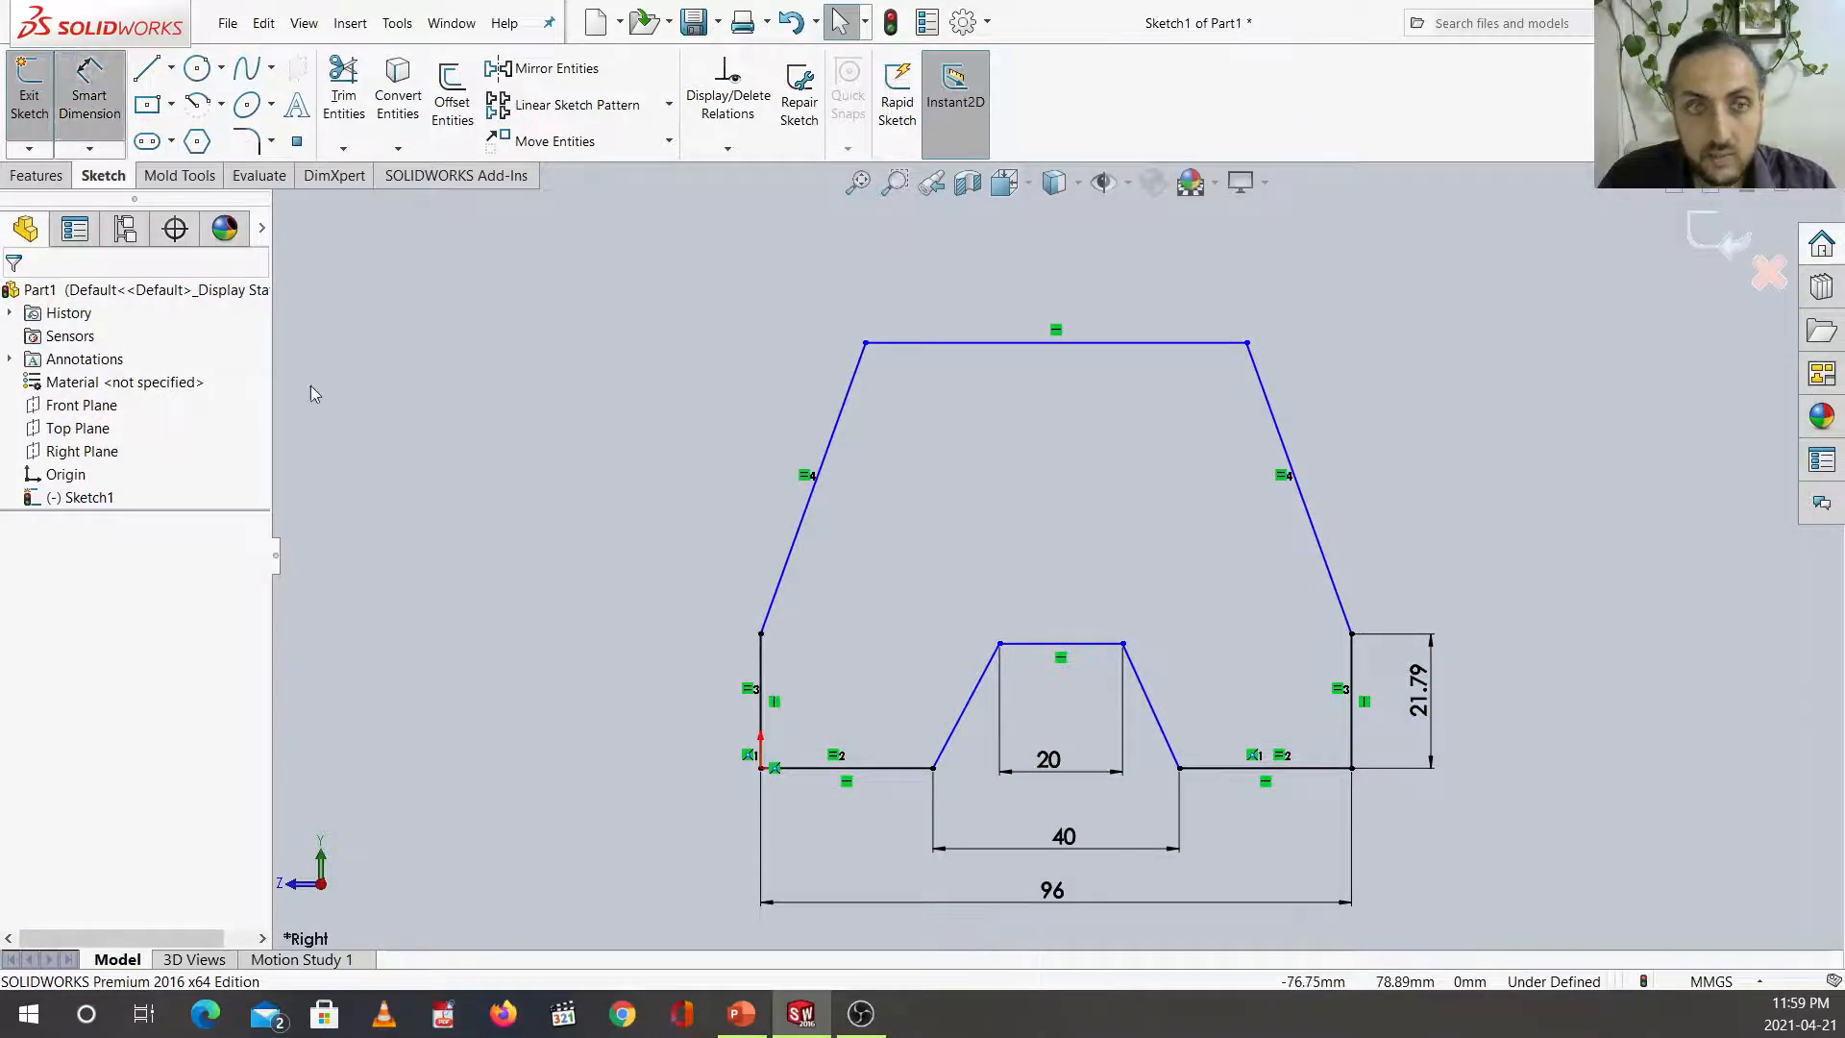
{"action": "left_click", "coordinate": [761, 672]}
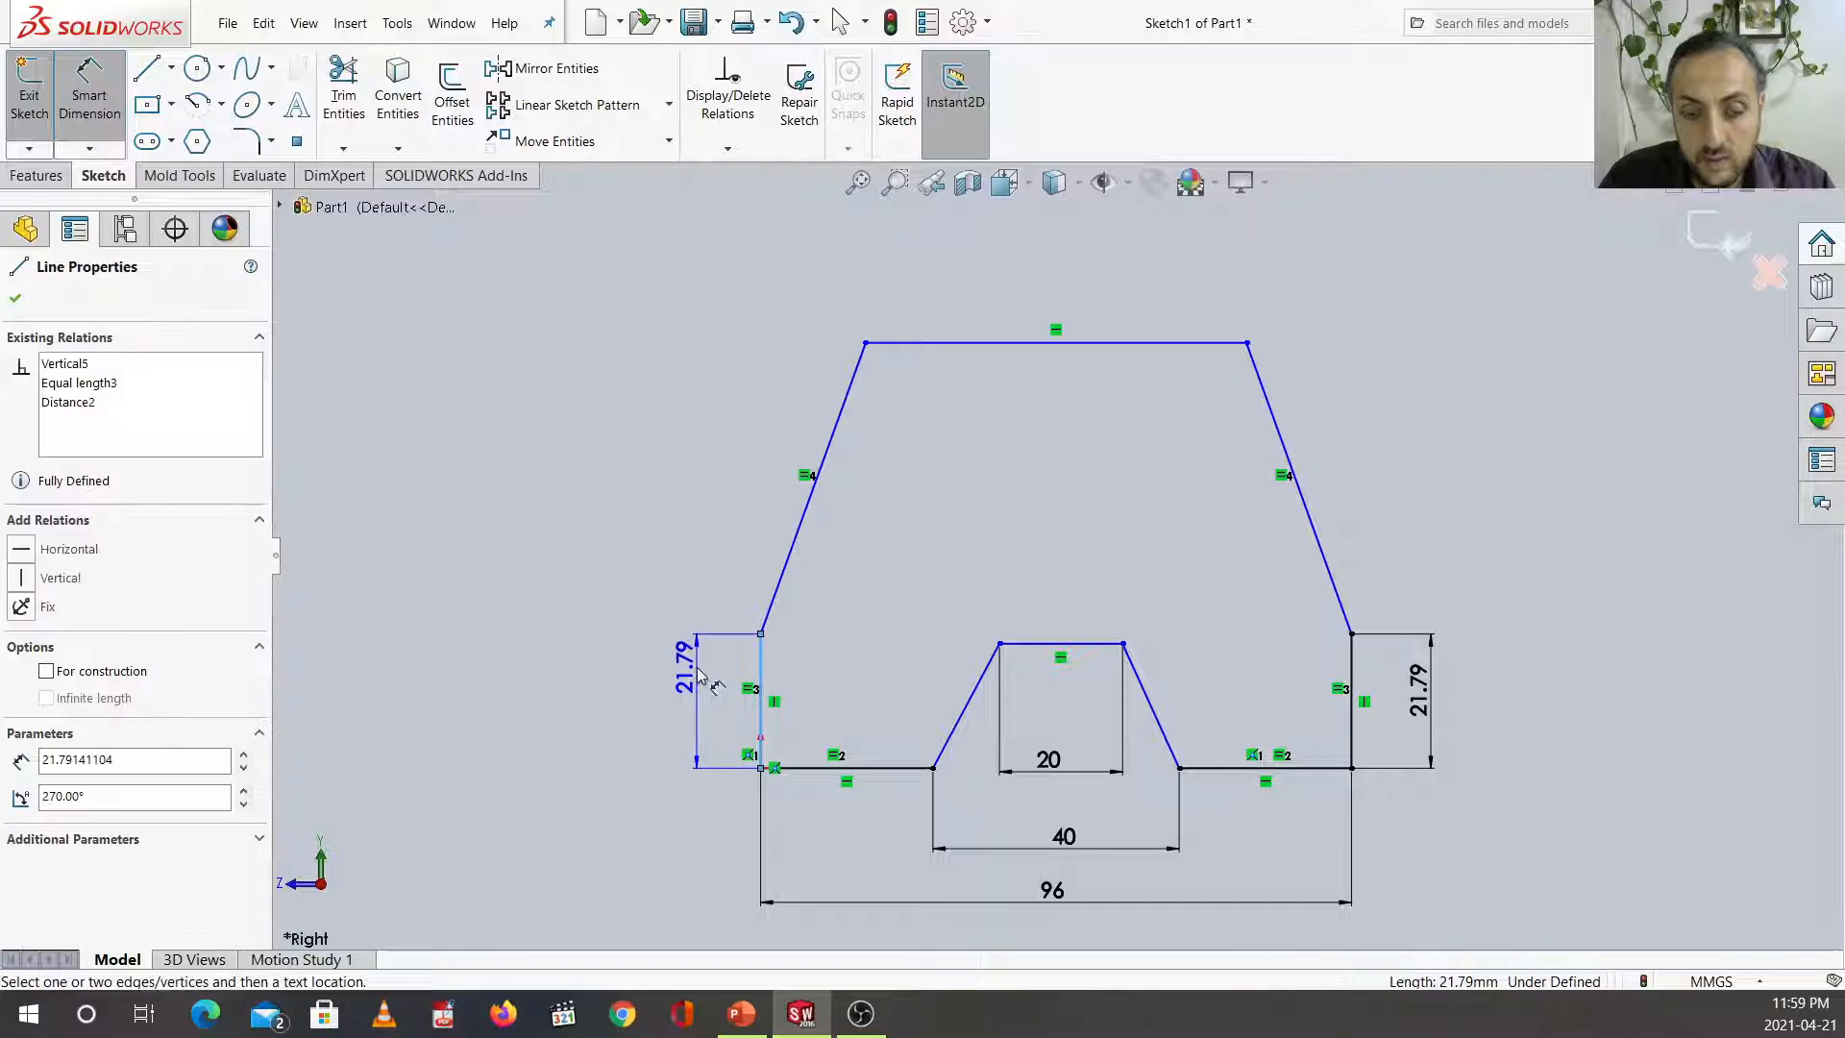
{"action": "key", "text": "Escape"}
{"action": "left_click", "coordinate": [1429, 688]}
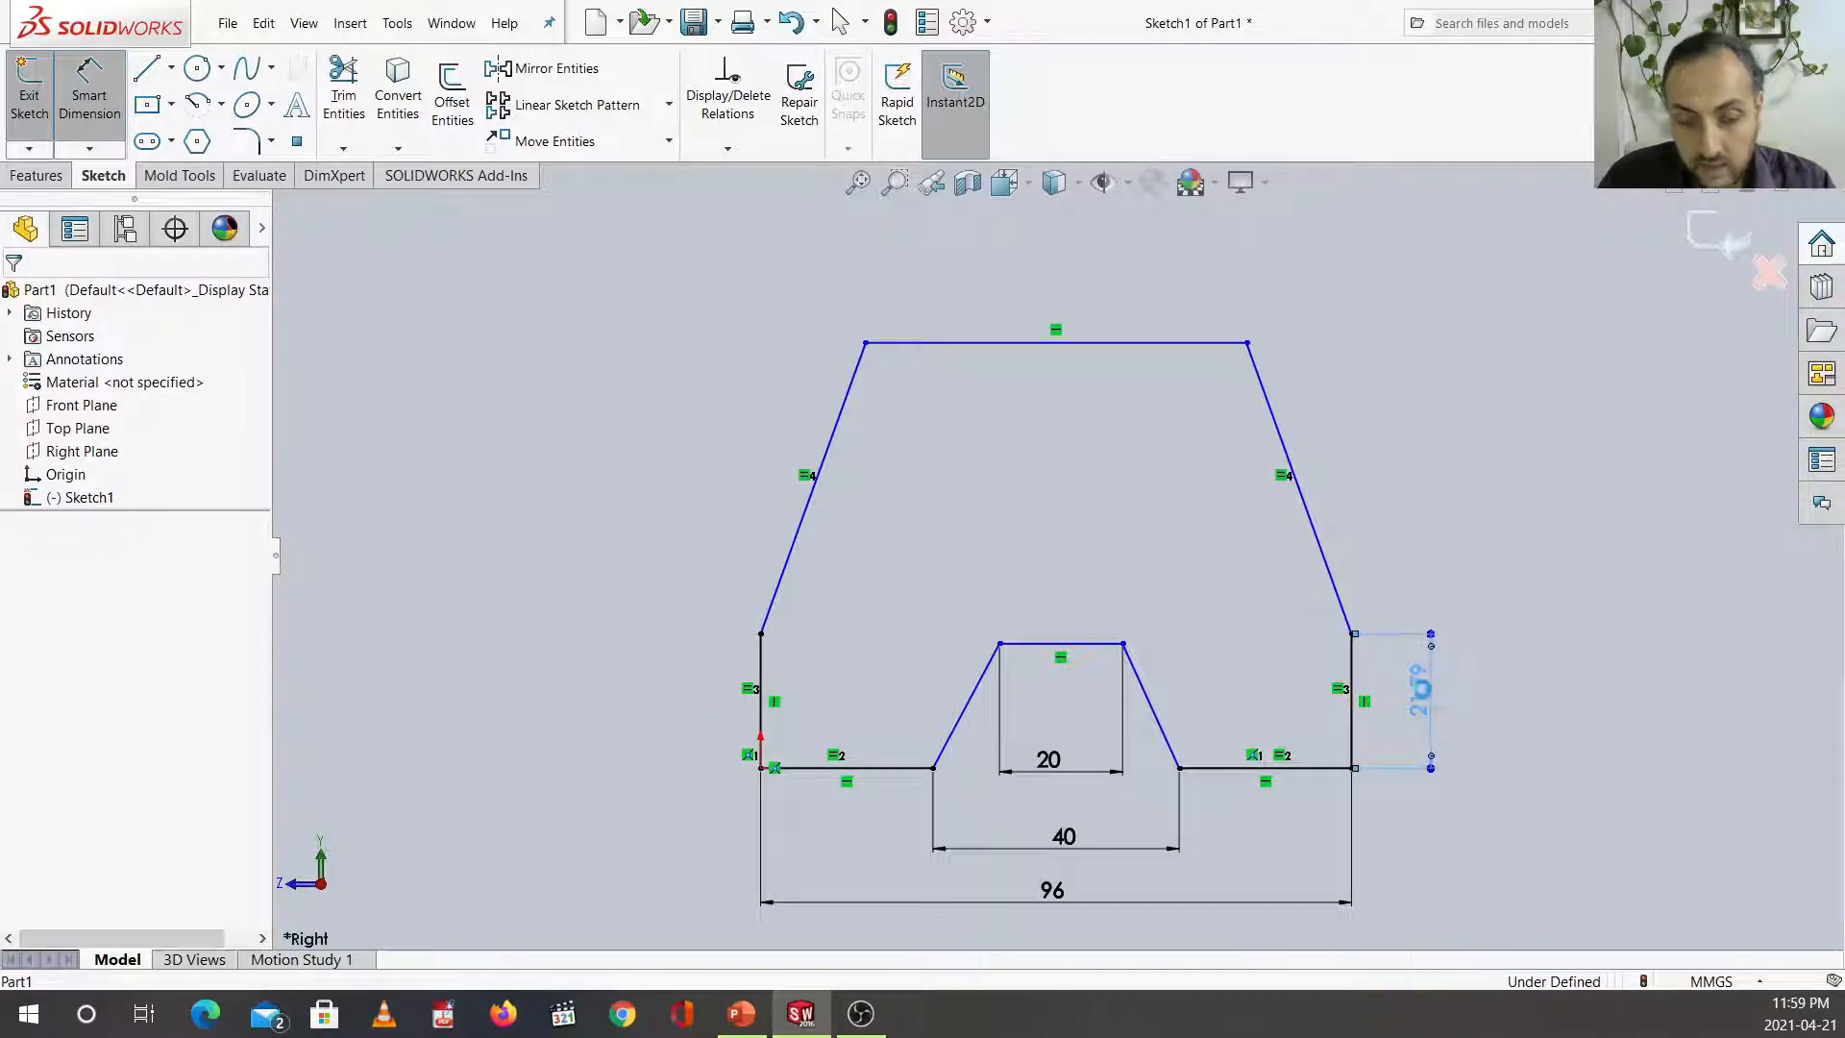
{"action": "key", "text": "Return"}
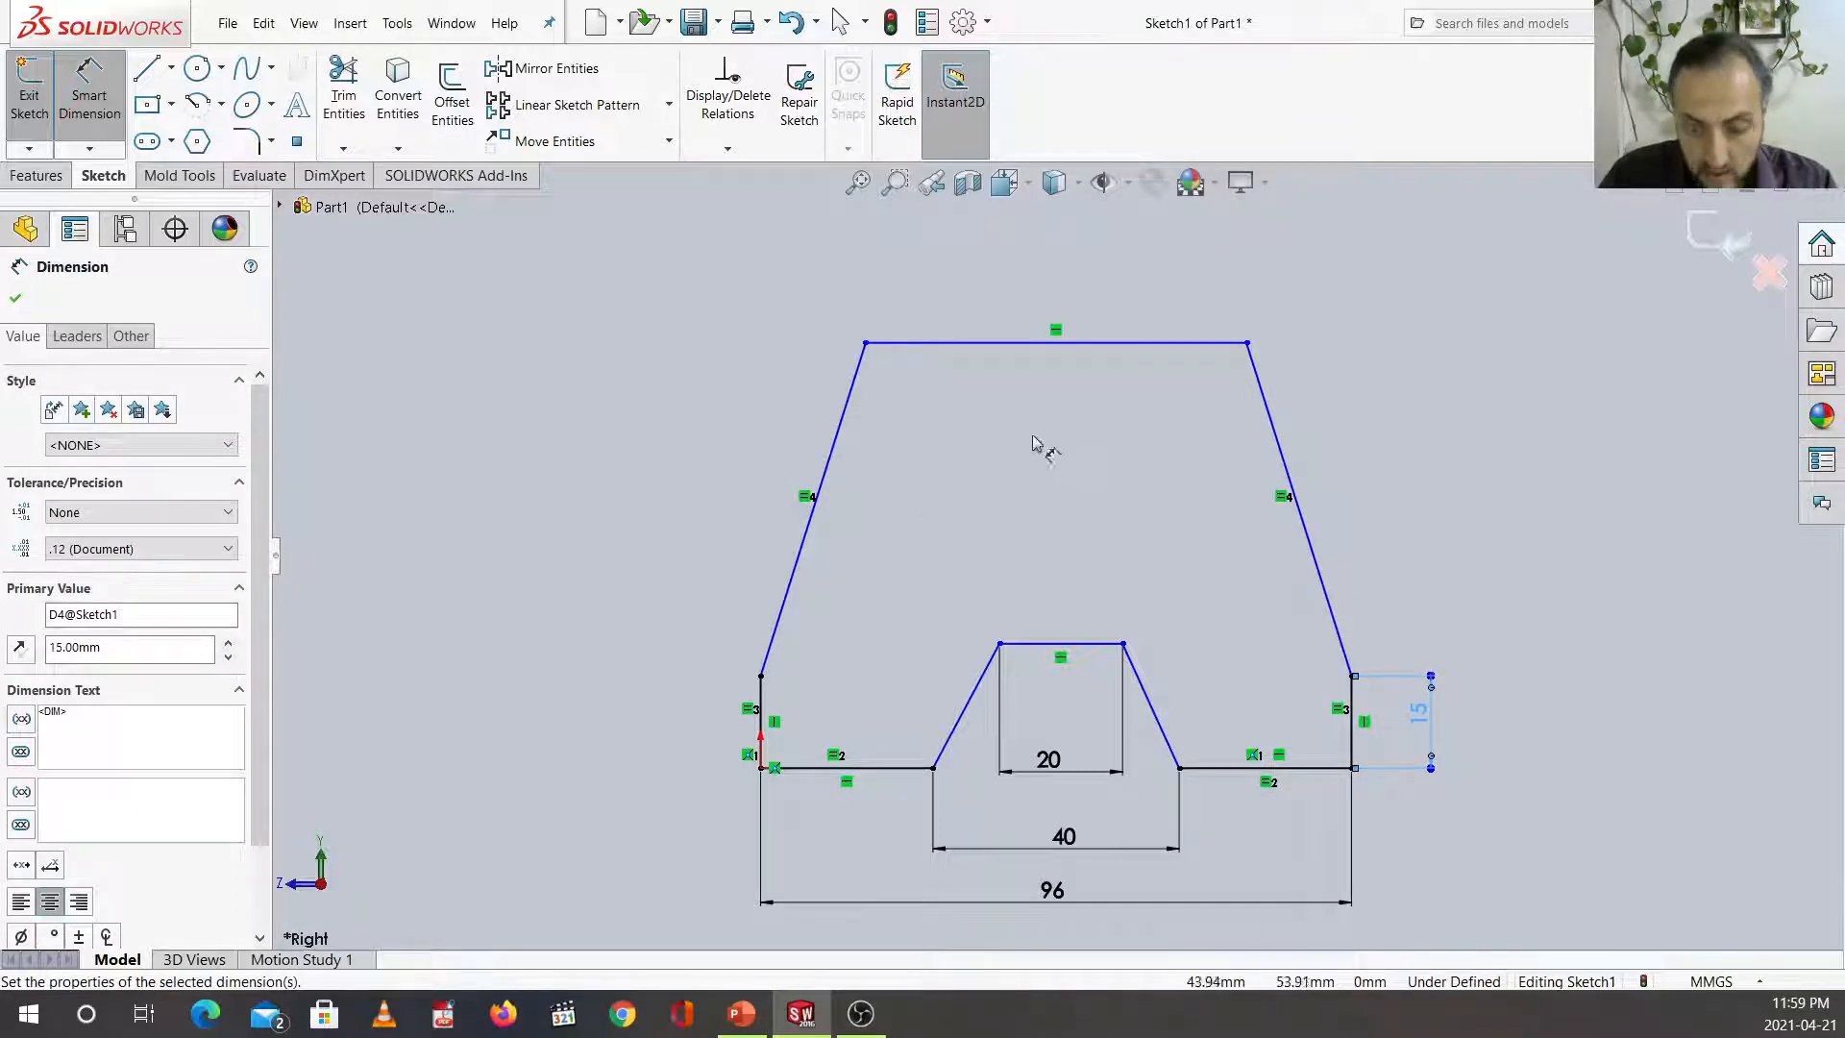
Dimension the profile's horizontal top edge as 60 mm and leave the dimension tool.
{"action": "left_click", "coordinate": [1100, 342]}
{"action": "left_click", "coordinate": [1095, 257]}
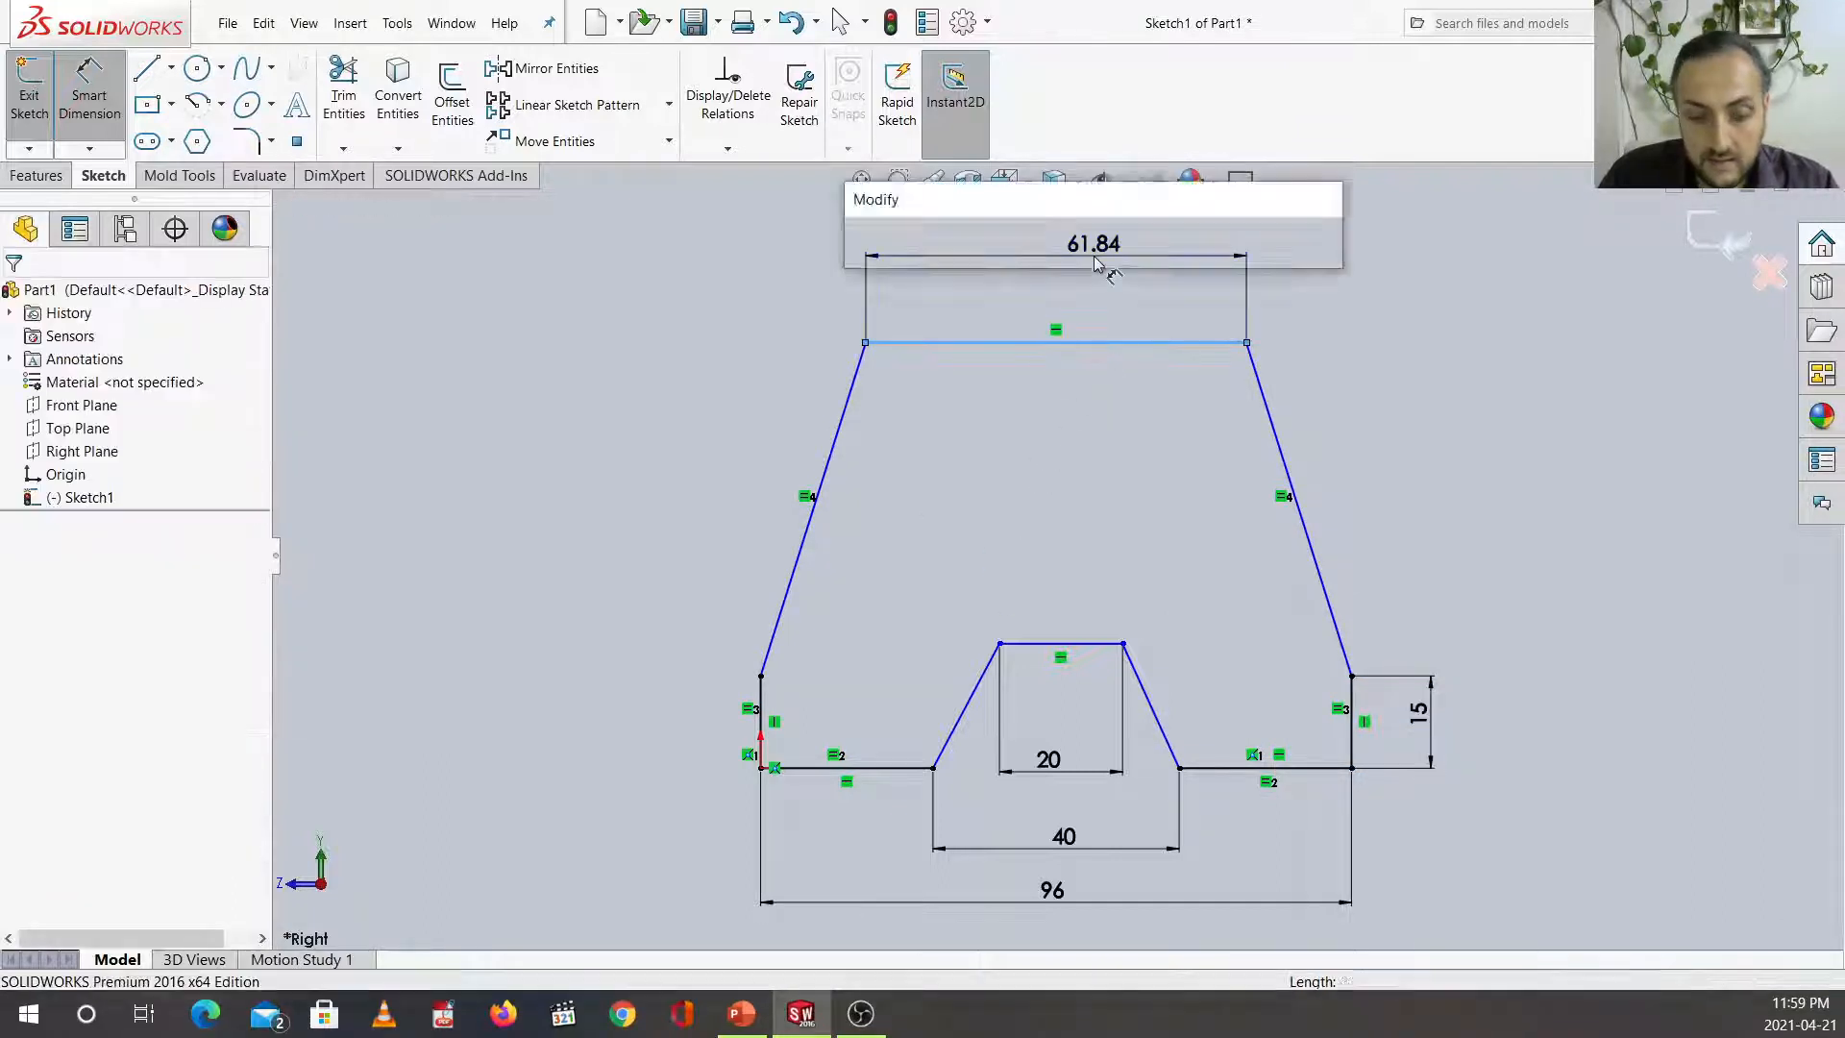
{"action": "key", "text": "Return"}
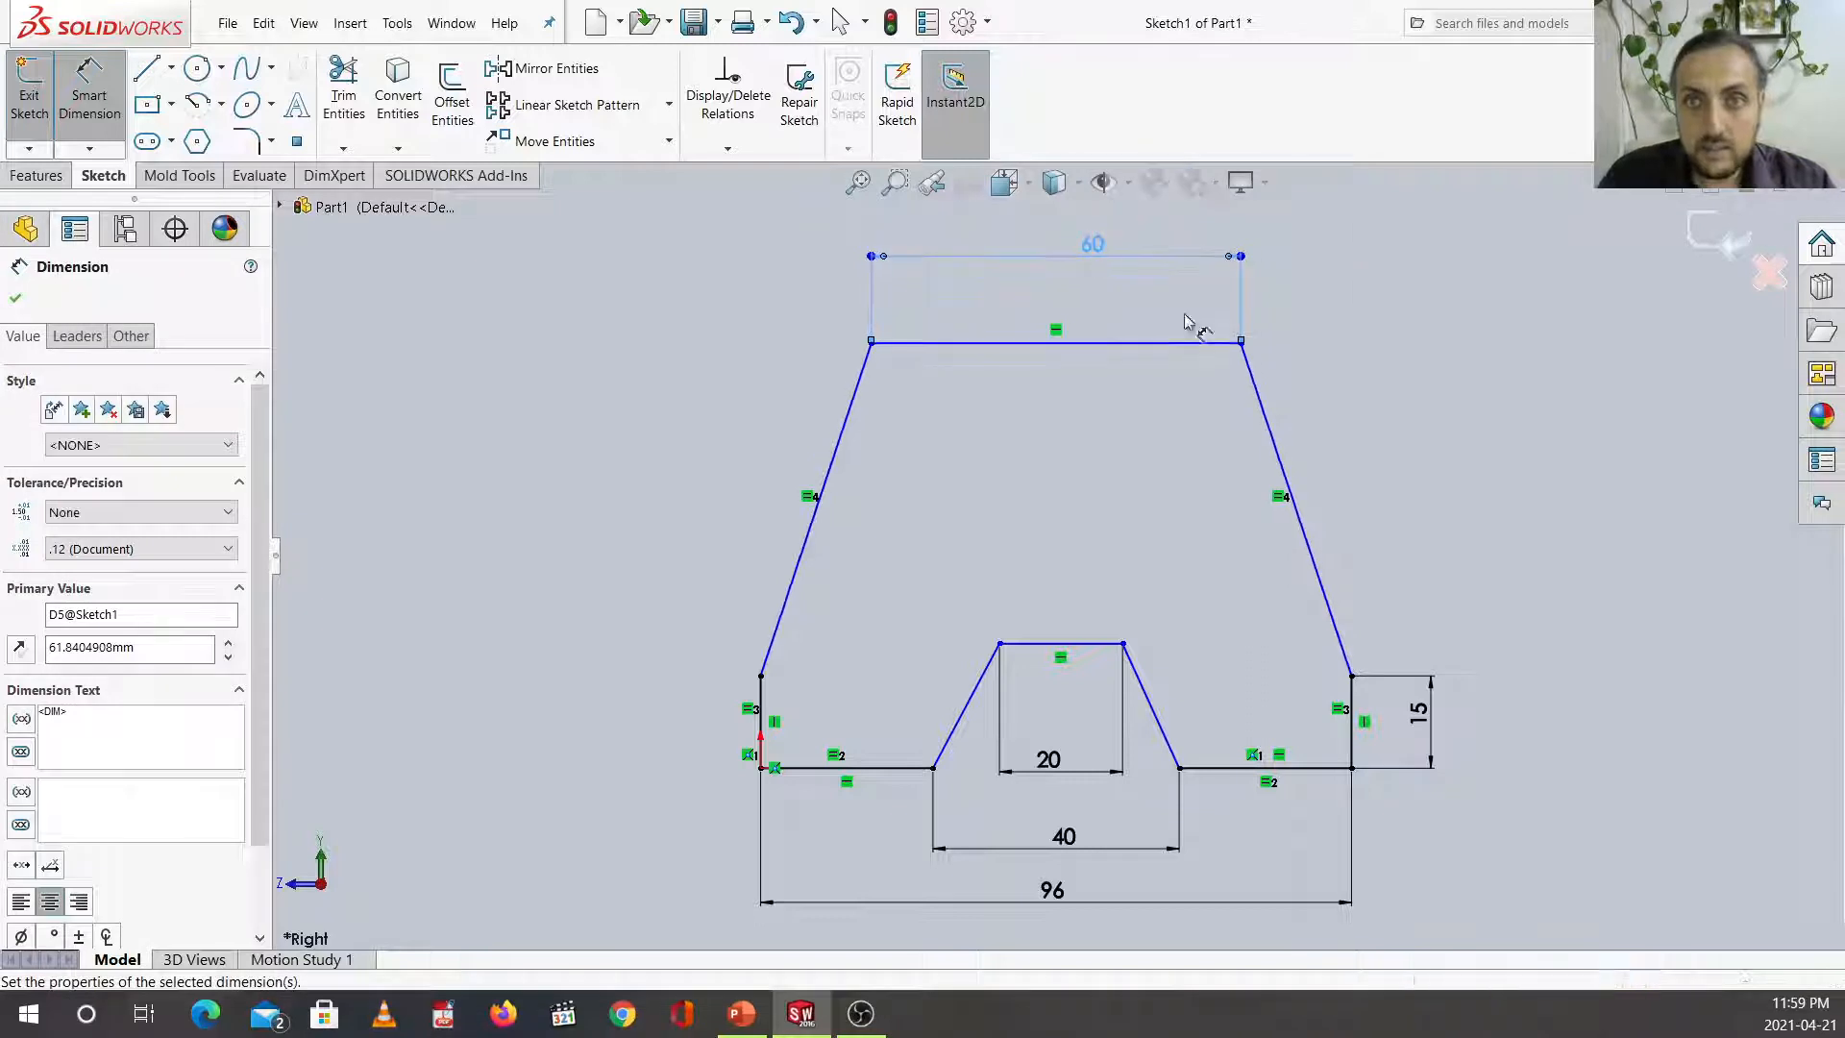
{"action": "key", "text": "Escape"}
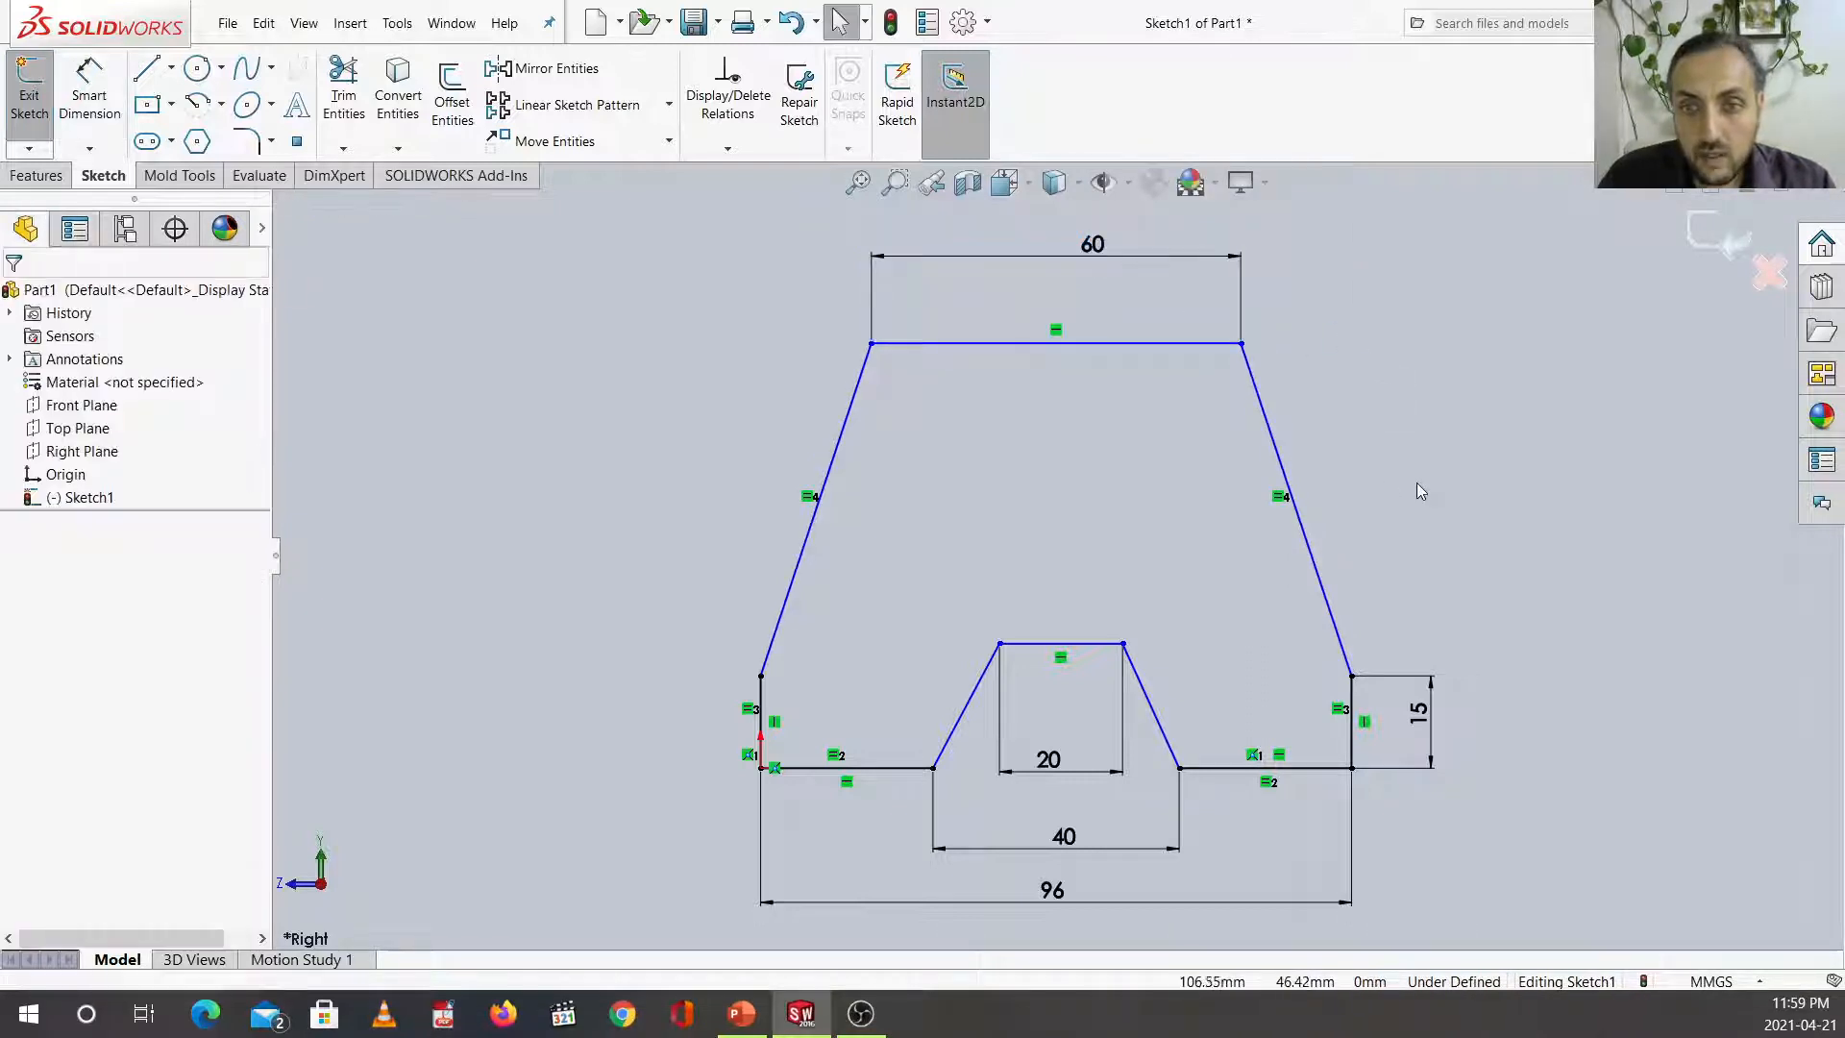
Make the two slanted sides of the trapezoidal notch equal in length with an Equal relation.
{"action": "left_click", "coordinate": [1146, 694]}
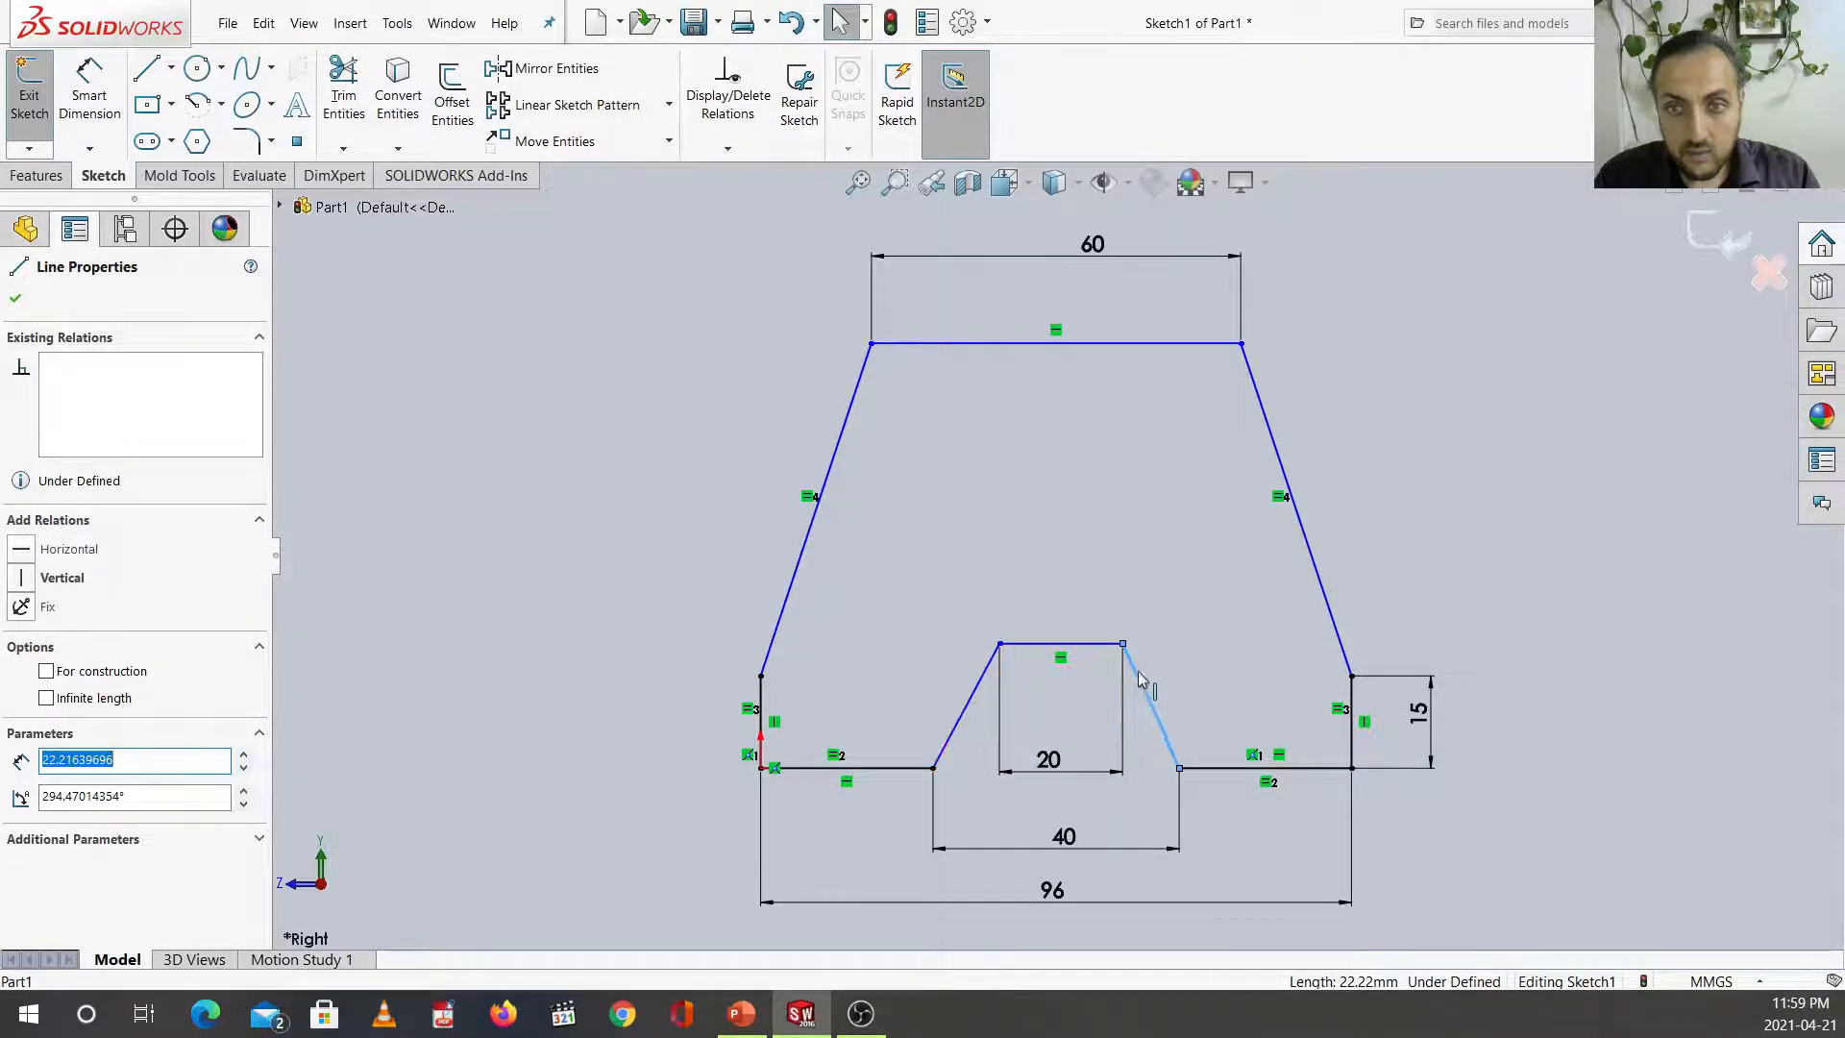
{"action": "left_click", "coordinate": [964, 705], "text": "ctrl"}
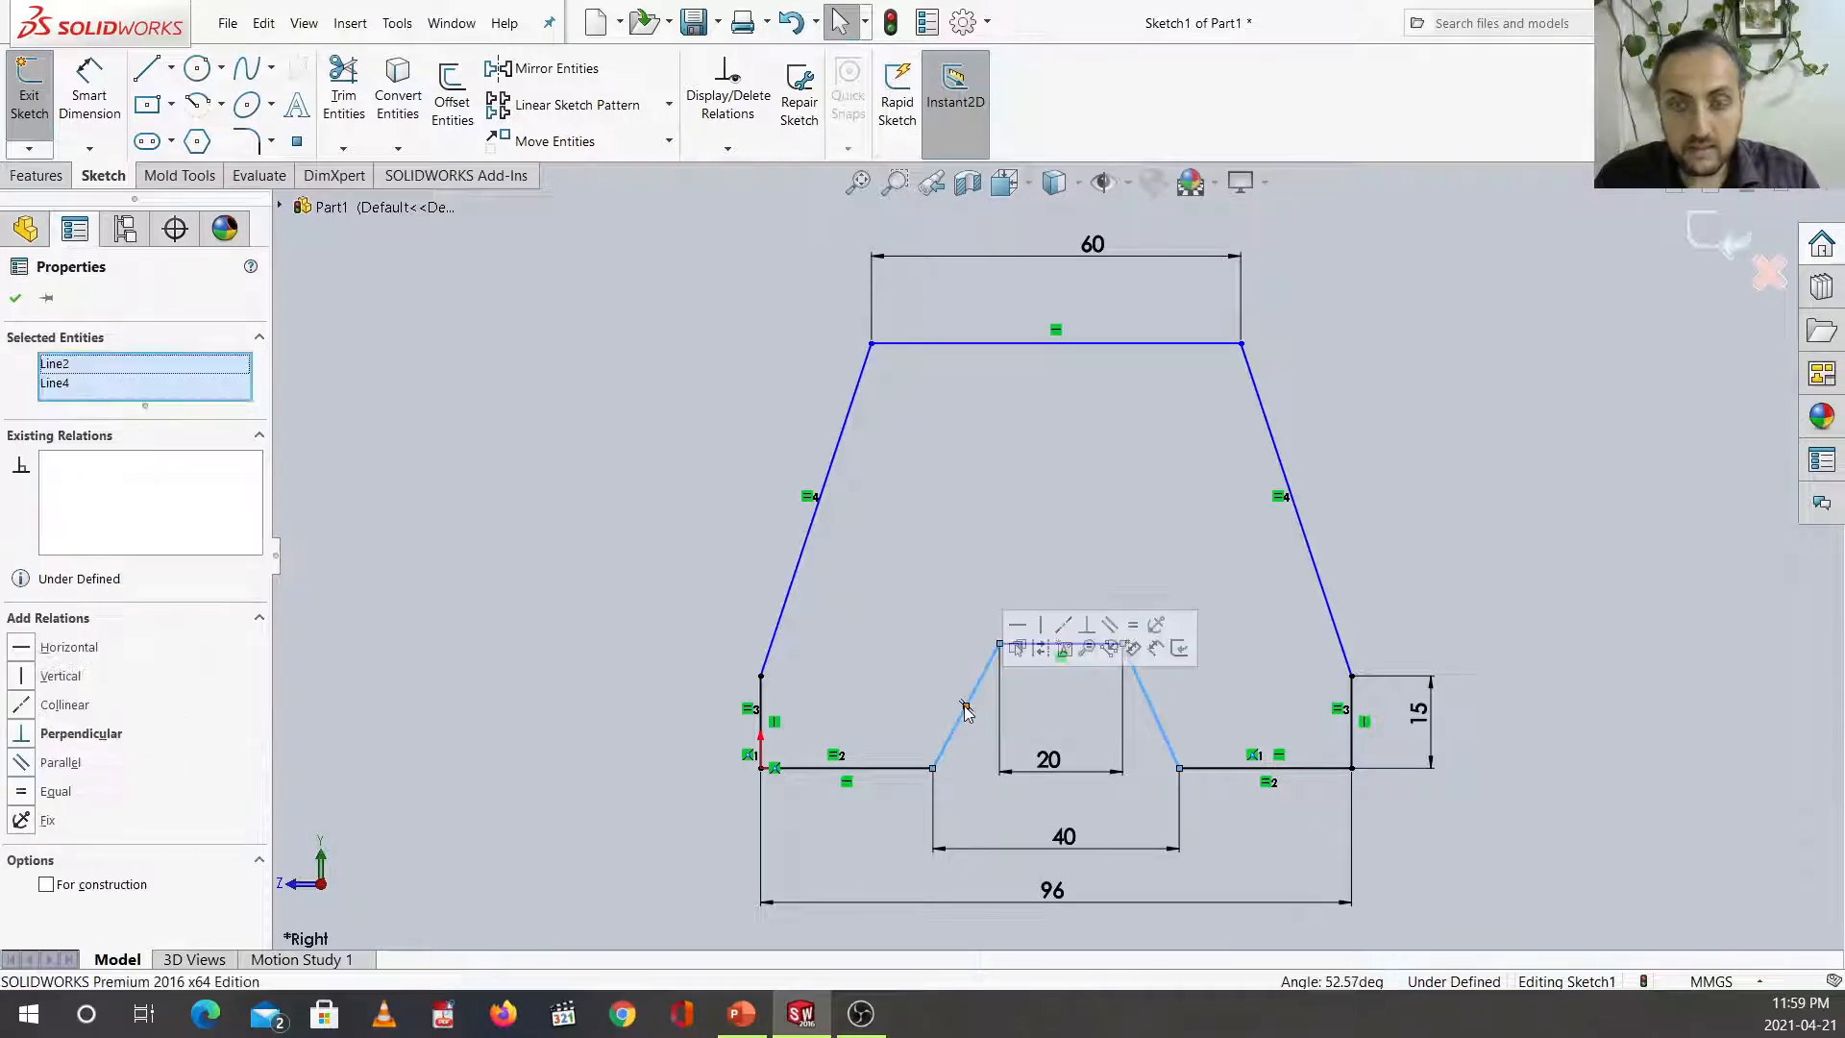
{"action": "left_click", "coordinate": [21, 791]}
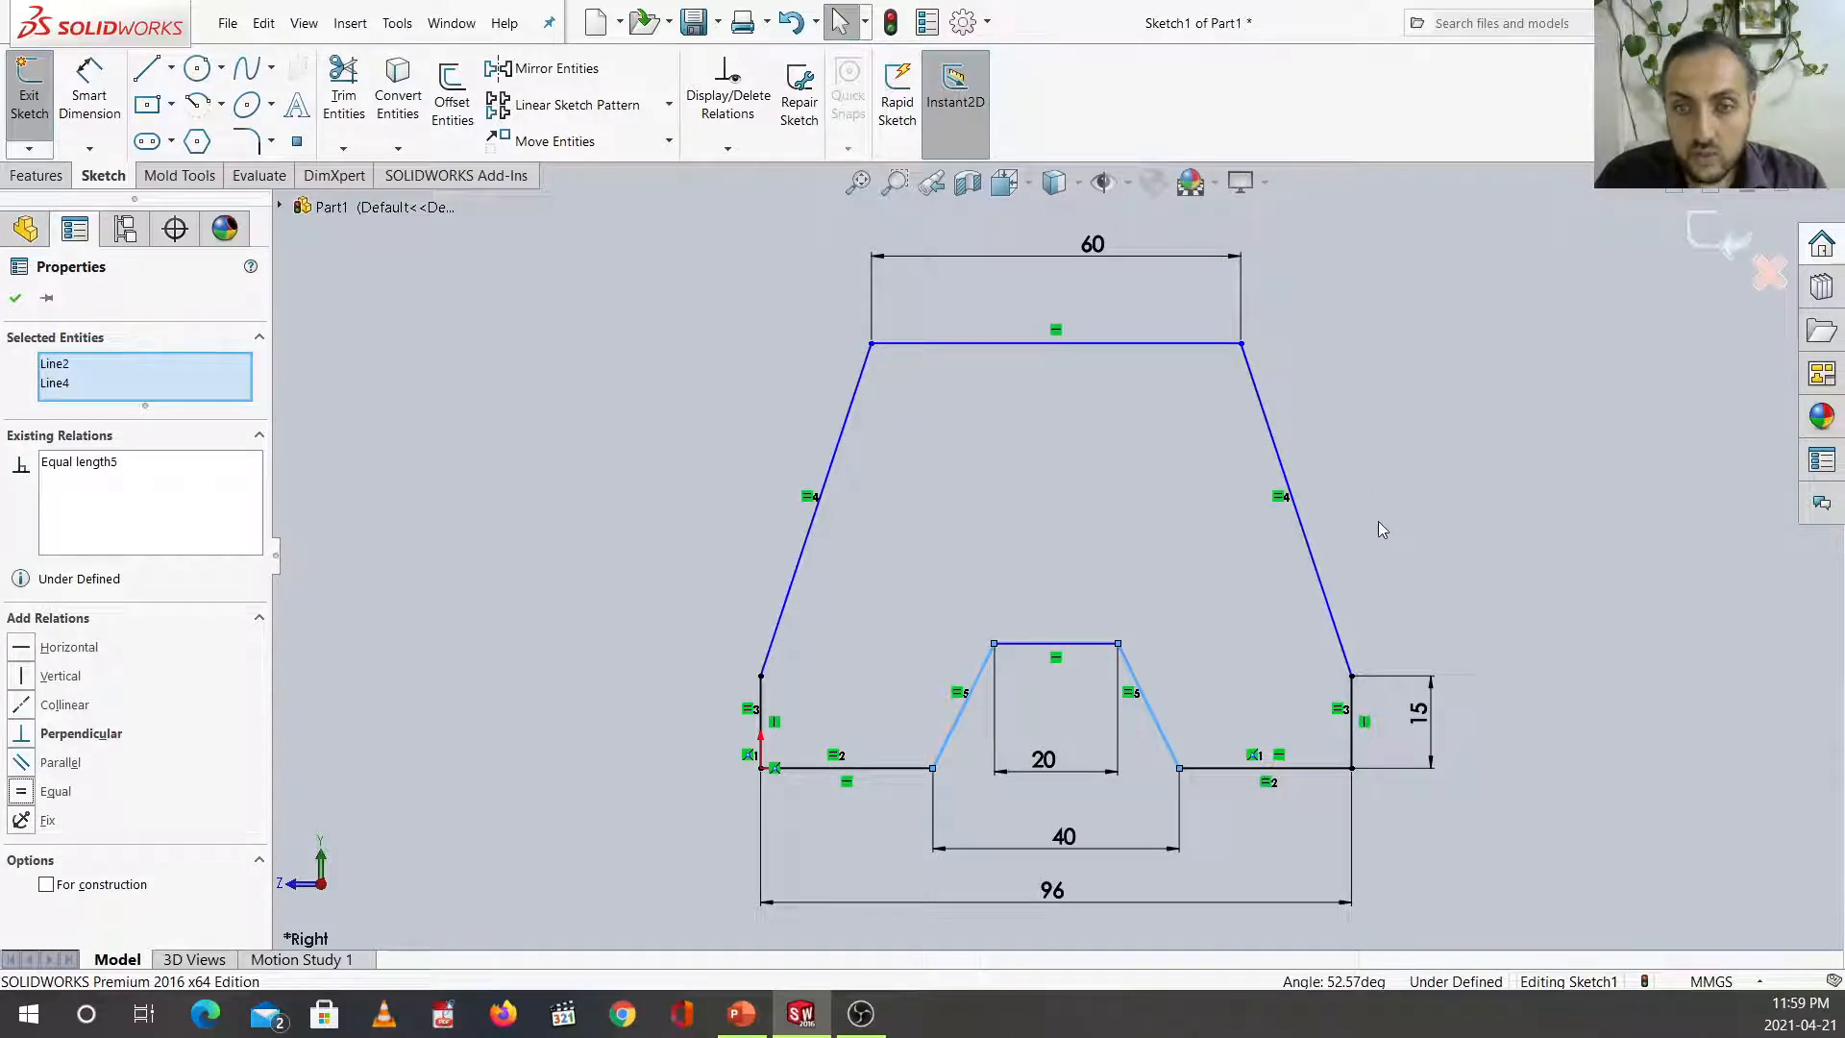
{"action": "left_click", "coordinate": [1184, 674]}
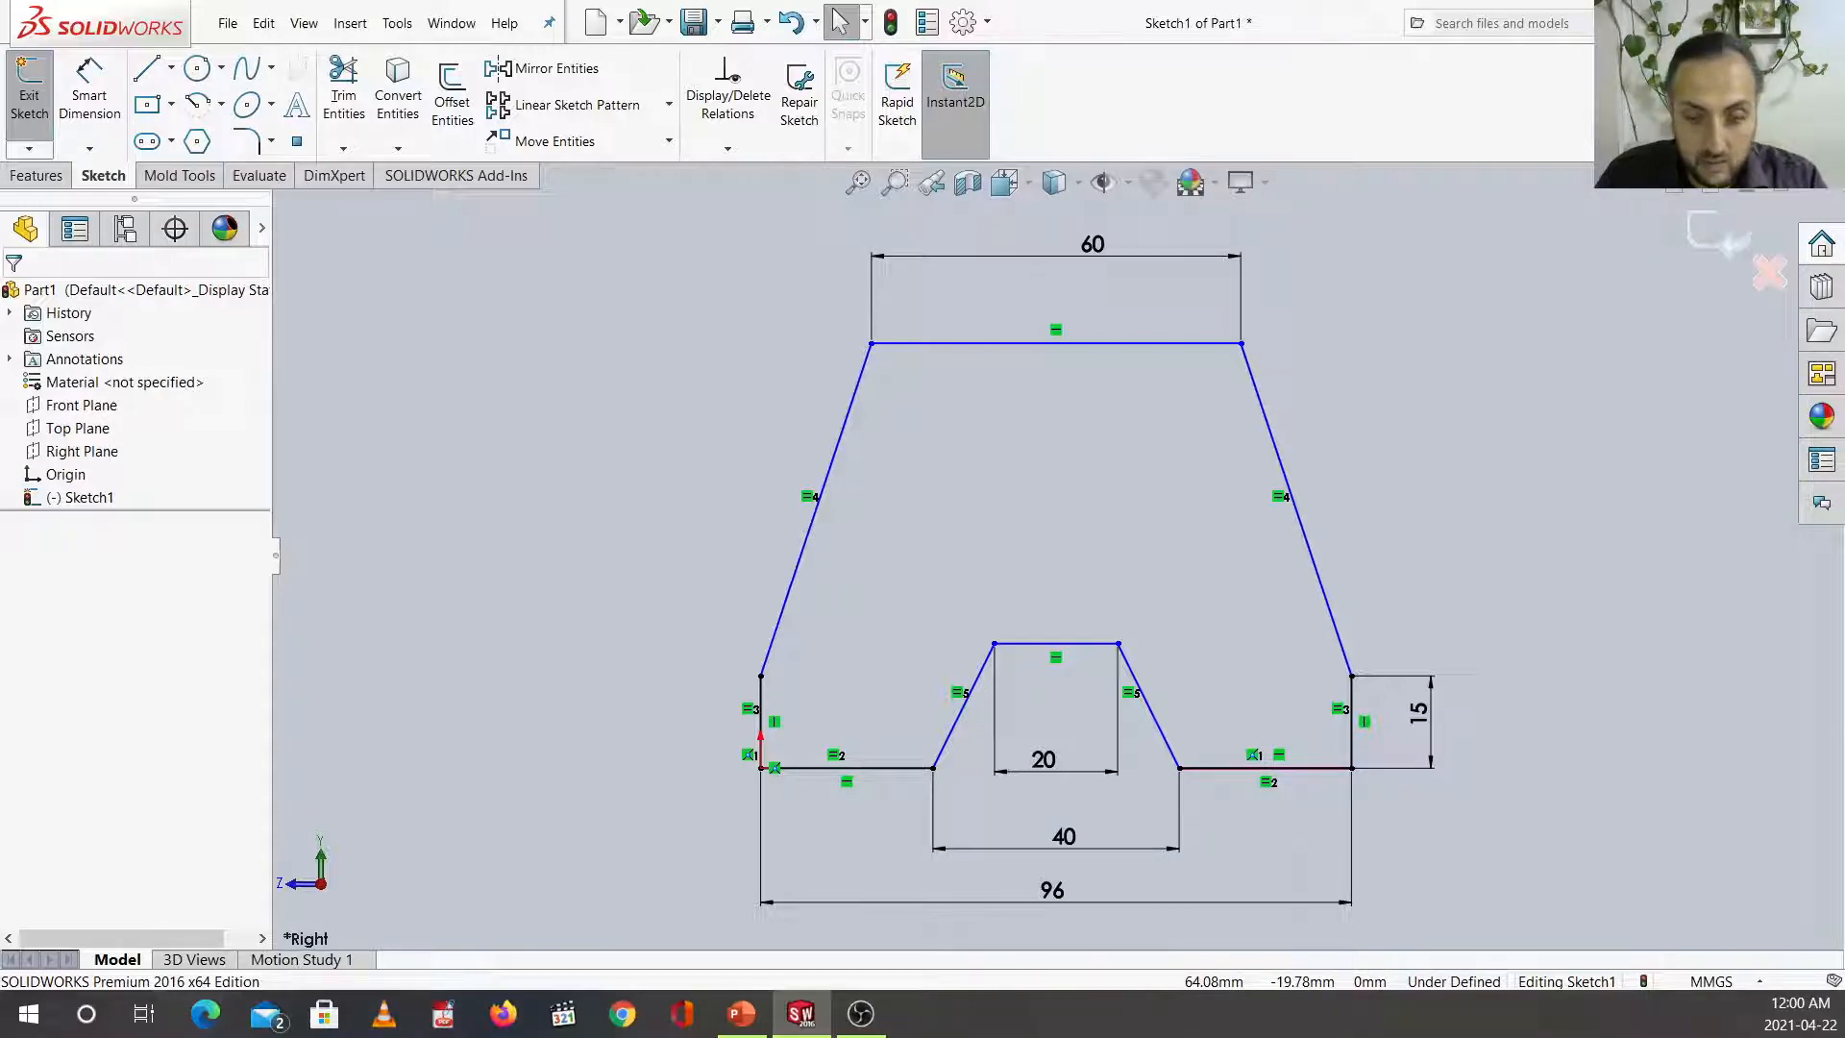
Dimension the profile's overall height between its top edge and the bottom edge beside the notch as 55 mm.
{"action": "key", "text": "alt+Tab"}
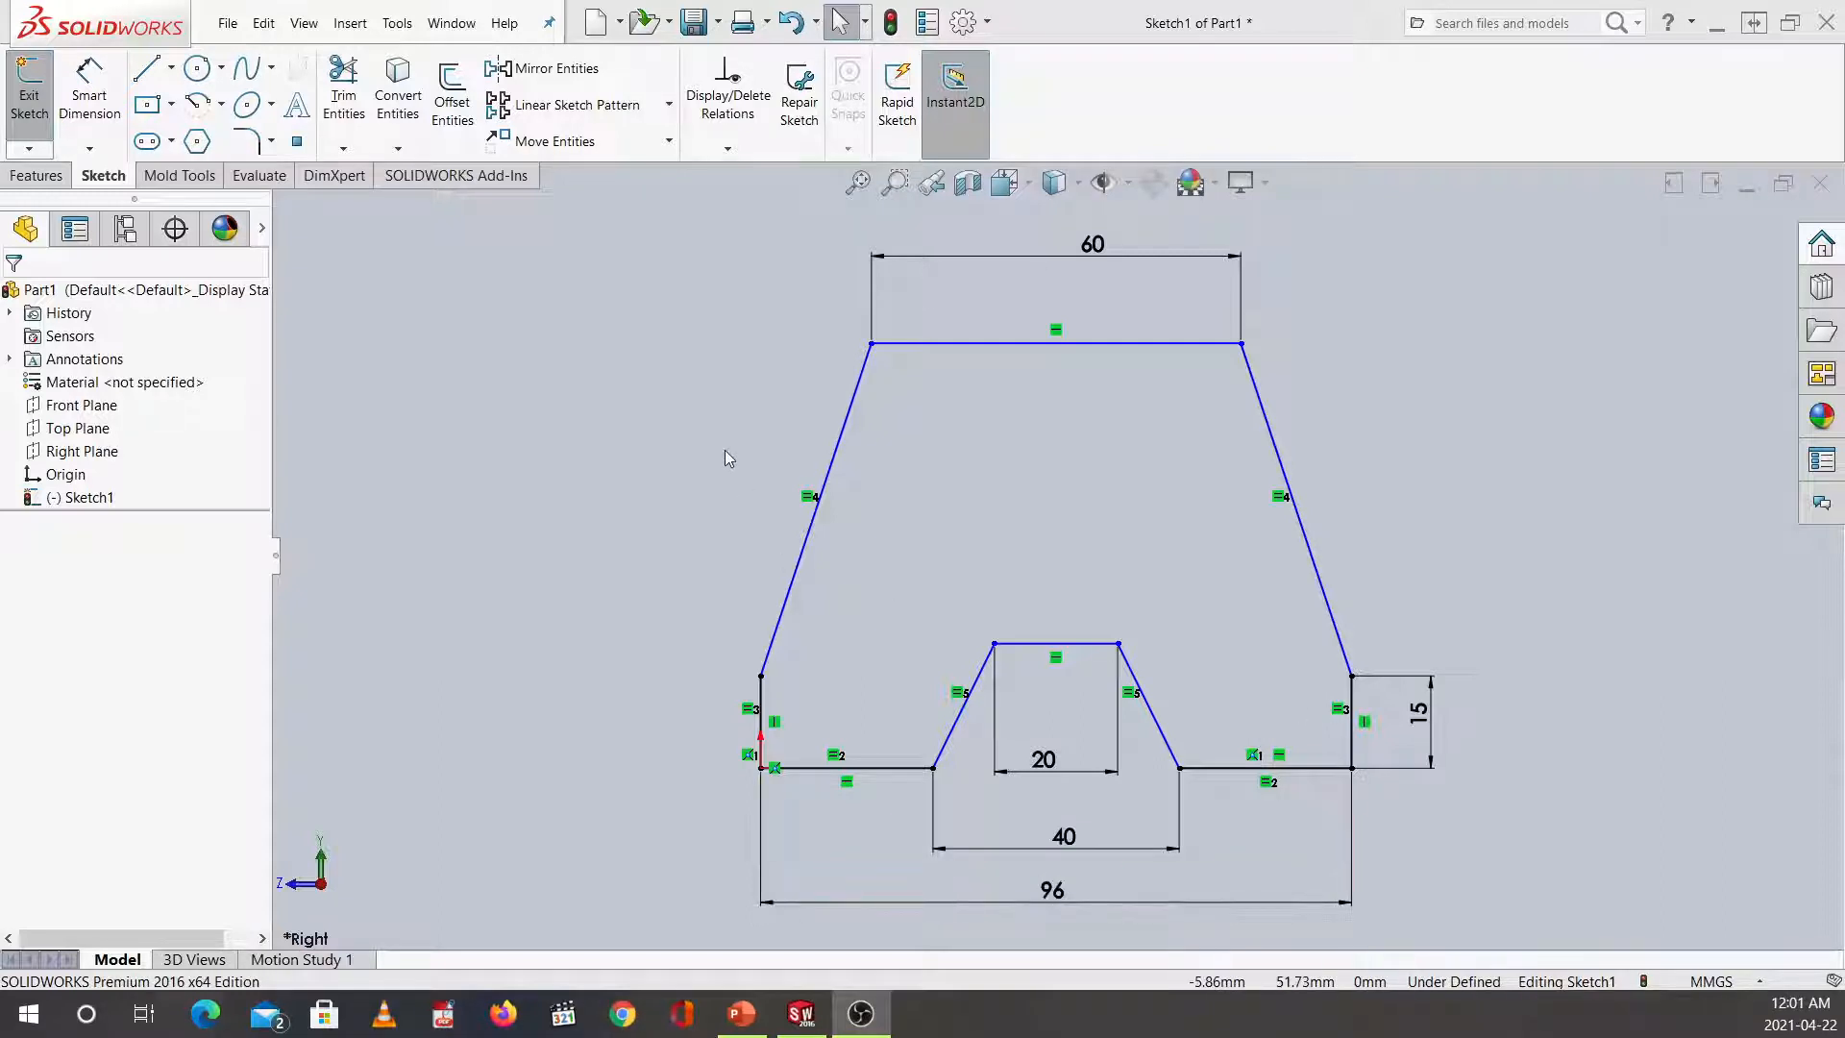
{"action": "left_click", "coordinate": [89, 96]}
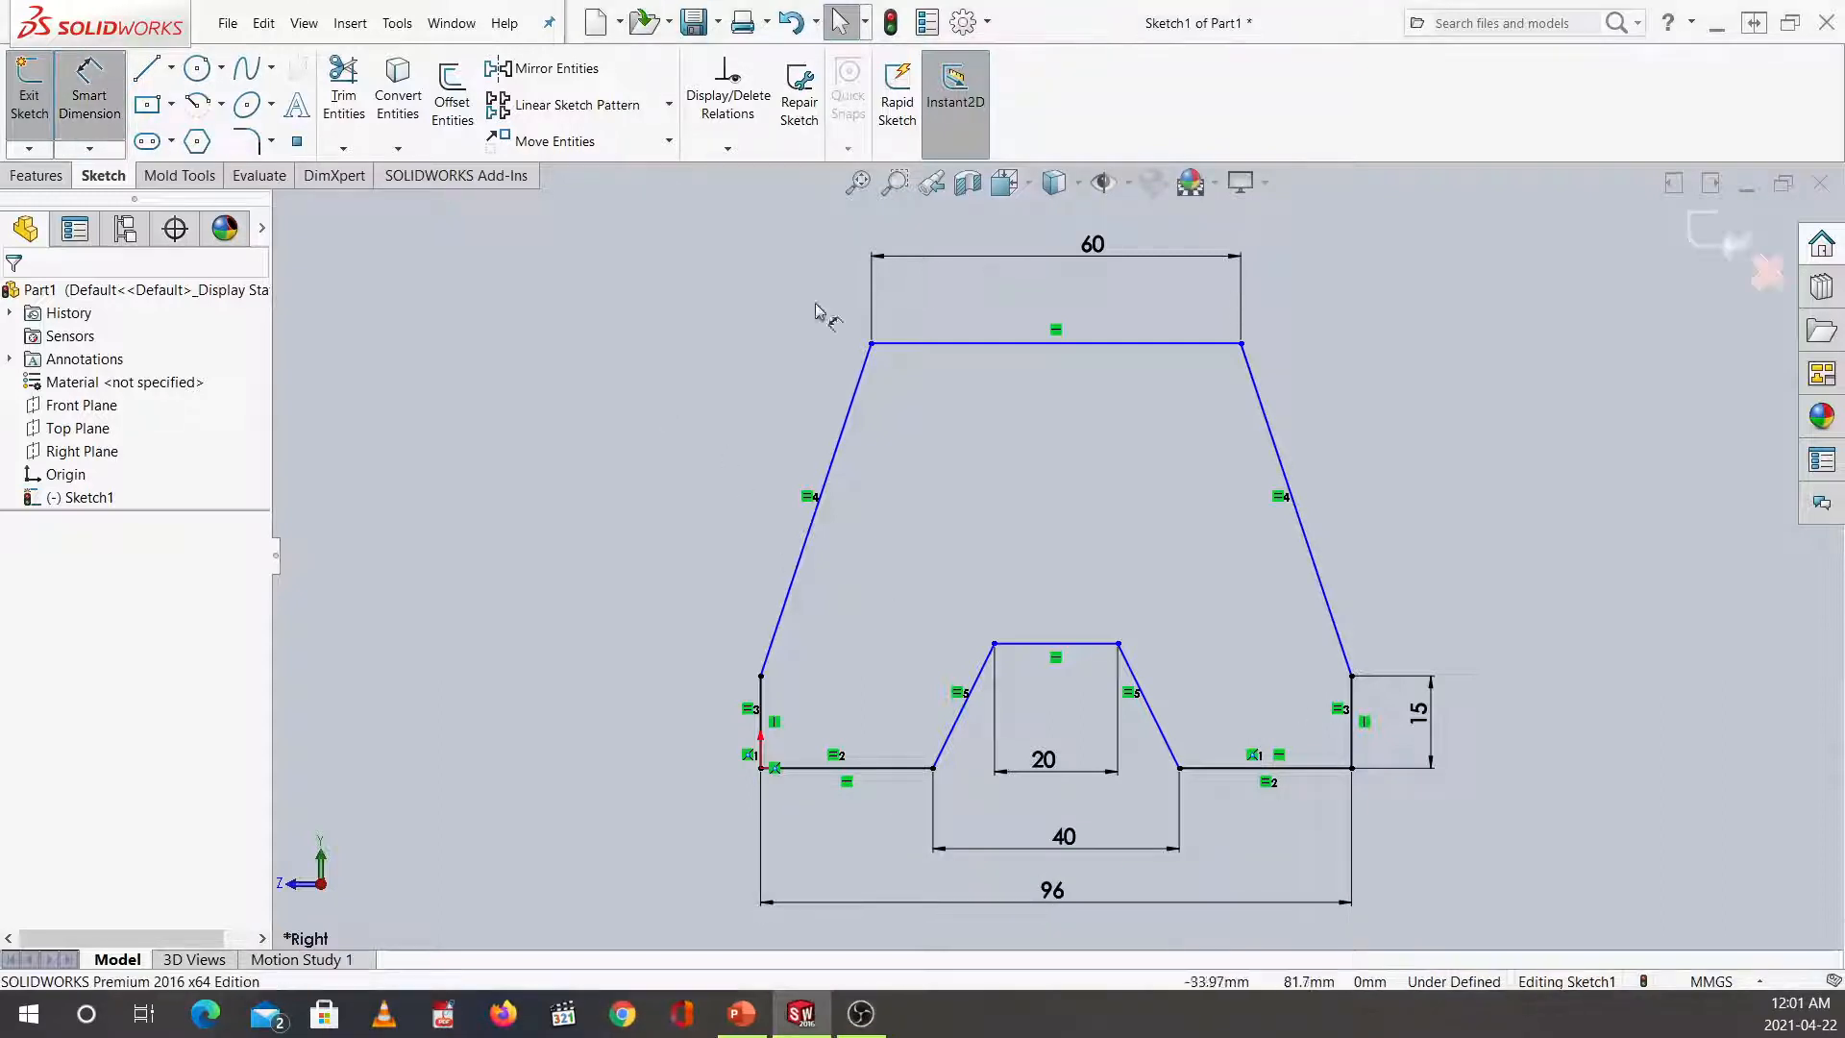
{"action": "left_click", "coordinate": [1167, 344]}
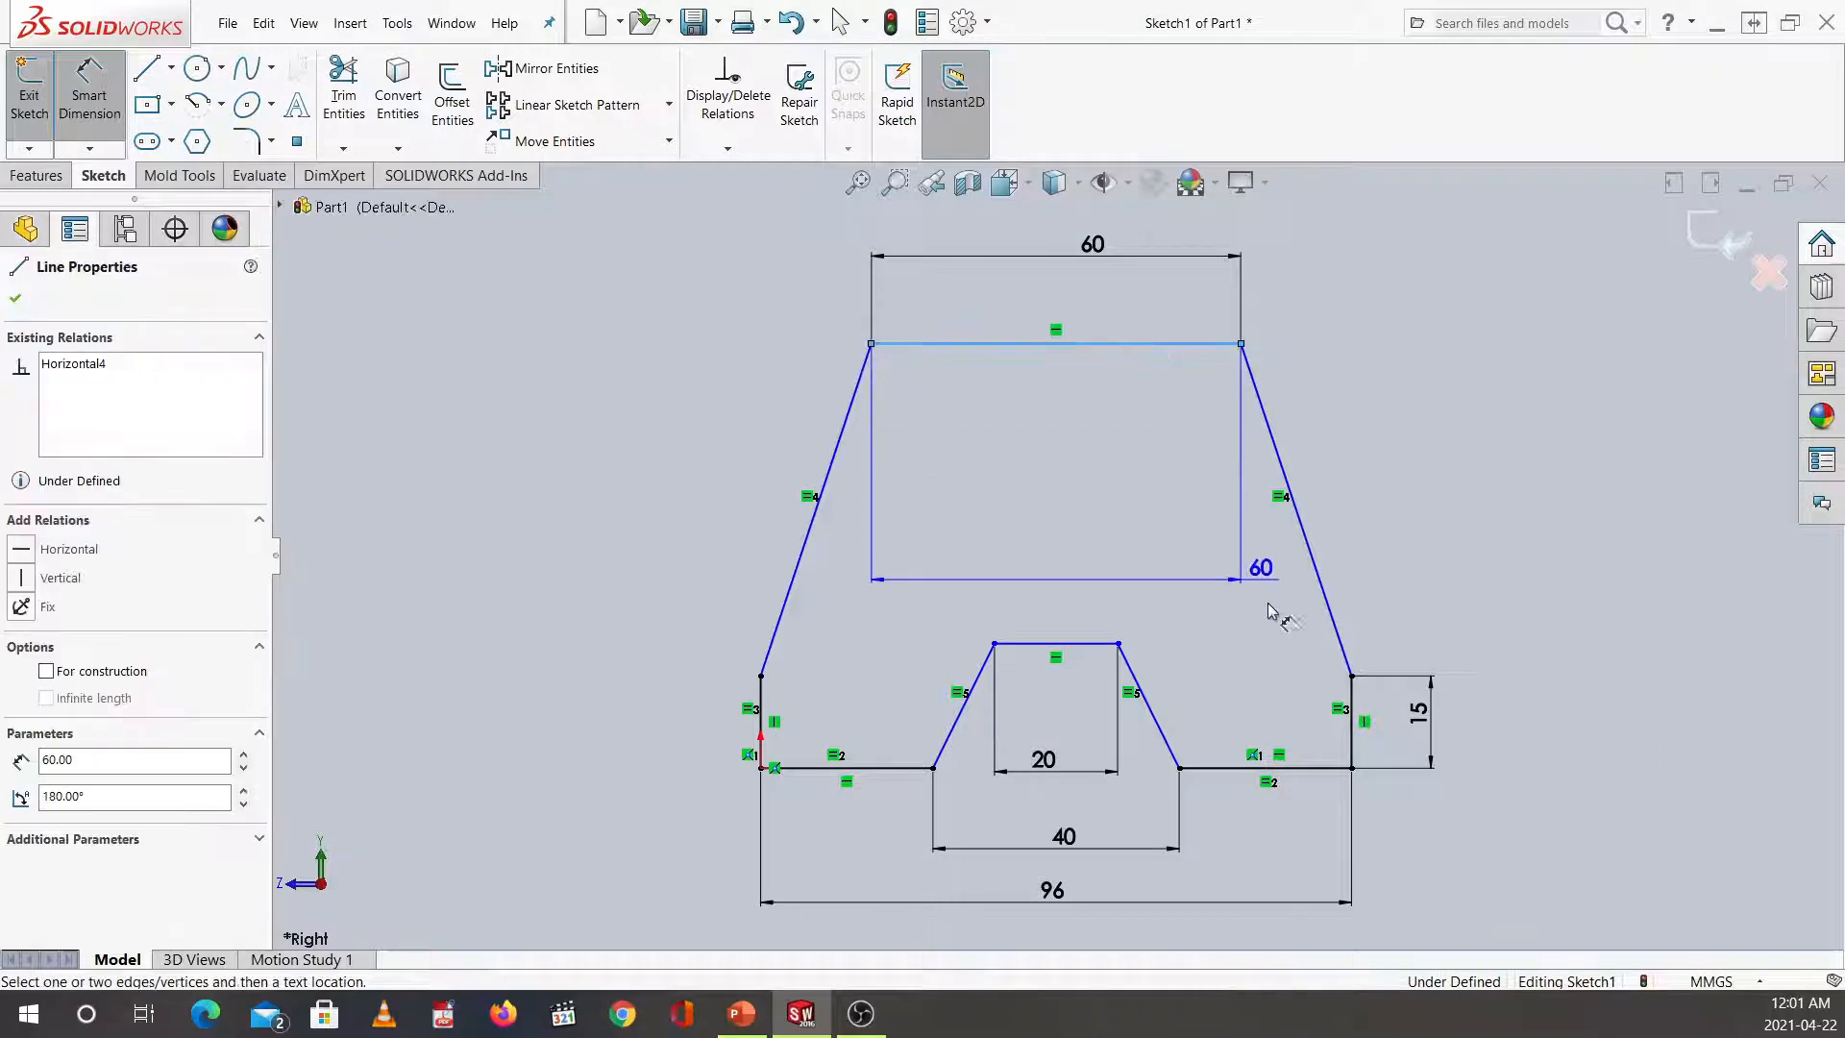
{"action": "left_click", "coordinate": [1326, 767]}
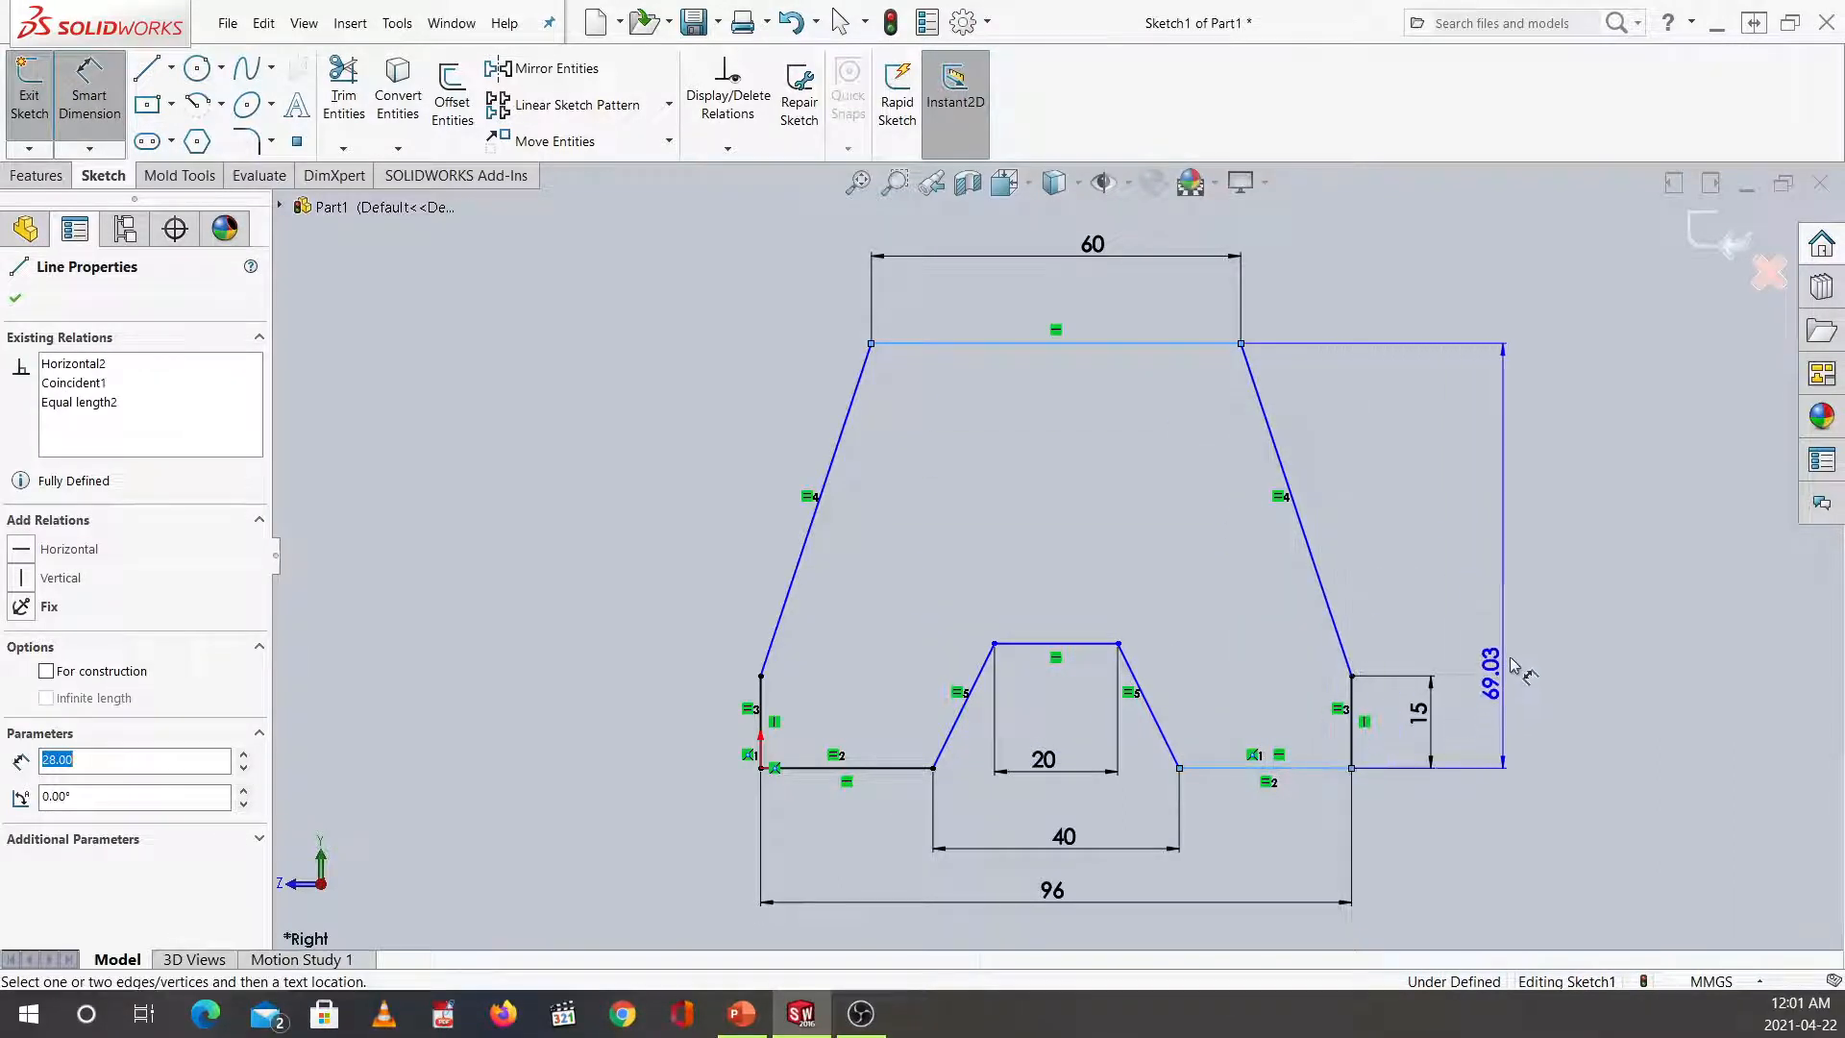
{"action": "left_click", "coordinate": [1533, 558]}
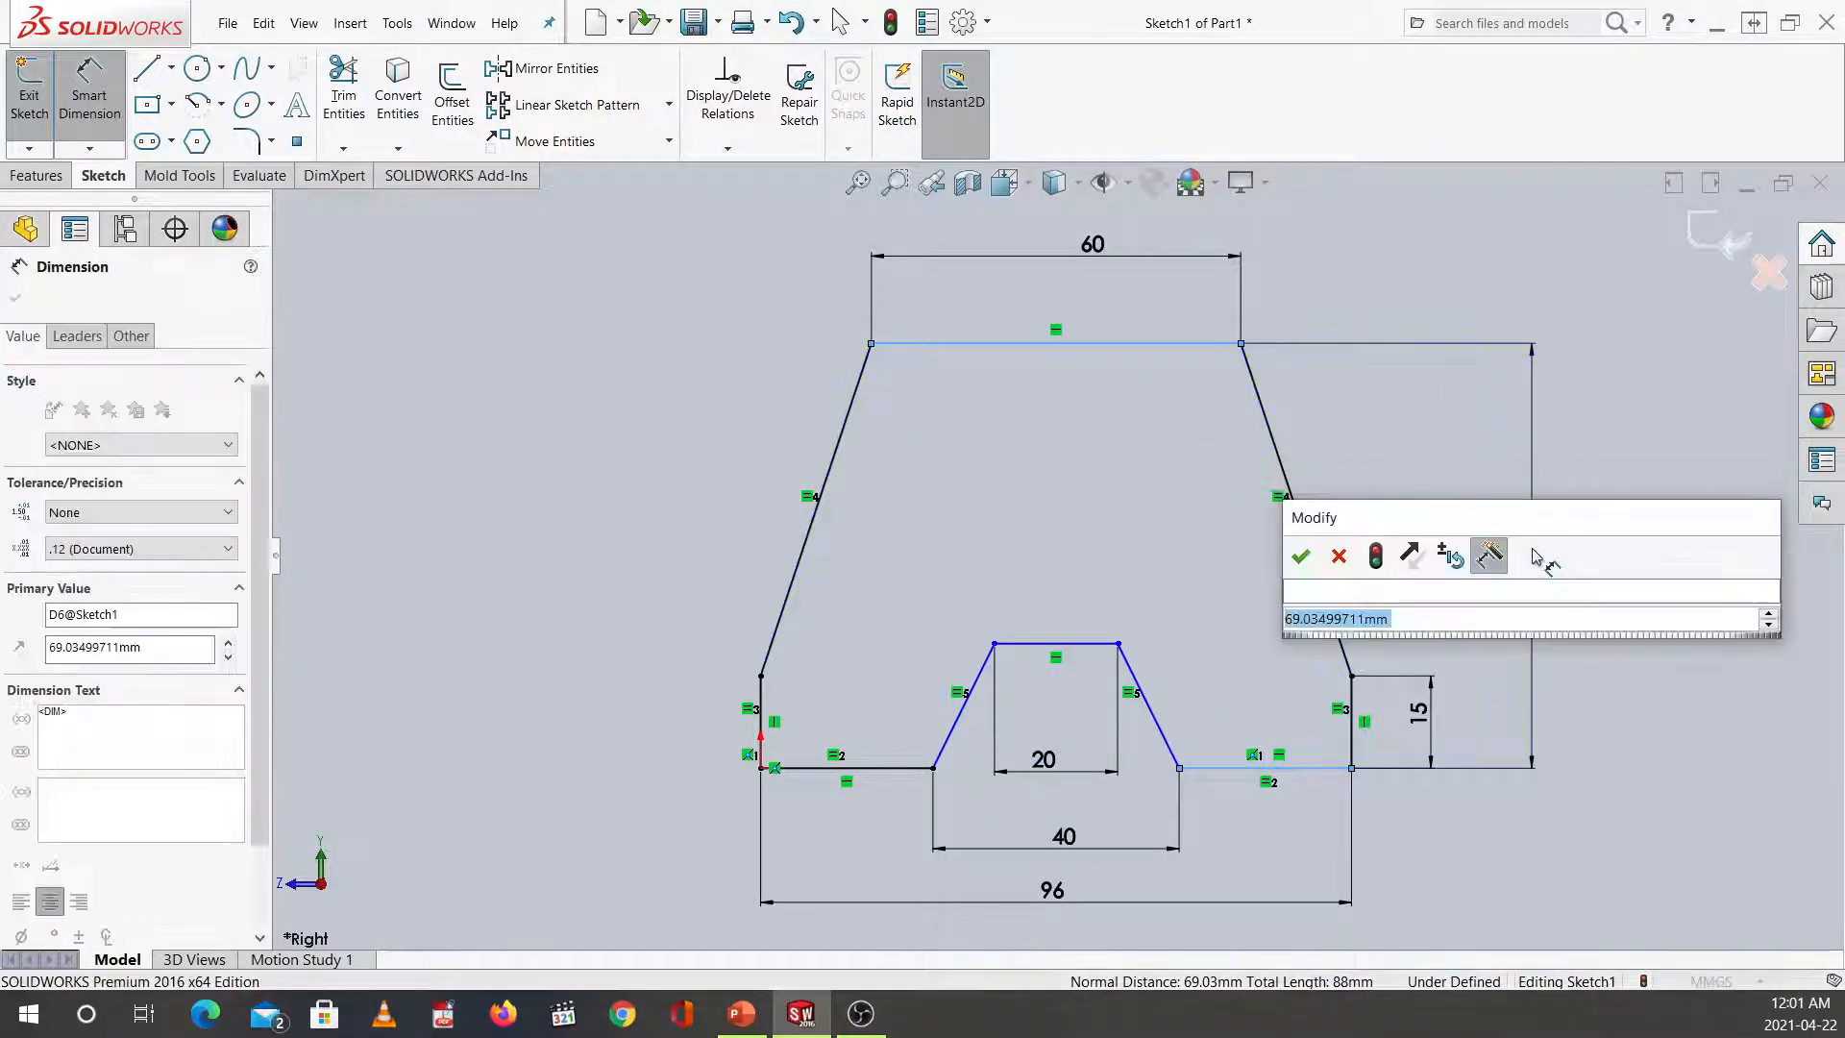
{"action": "type", "text": "55"}
{"action": "key", "text": "Return"}
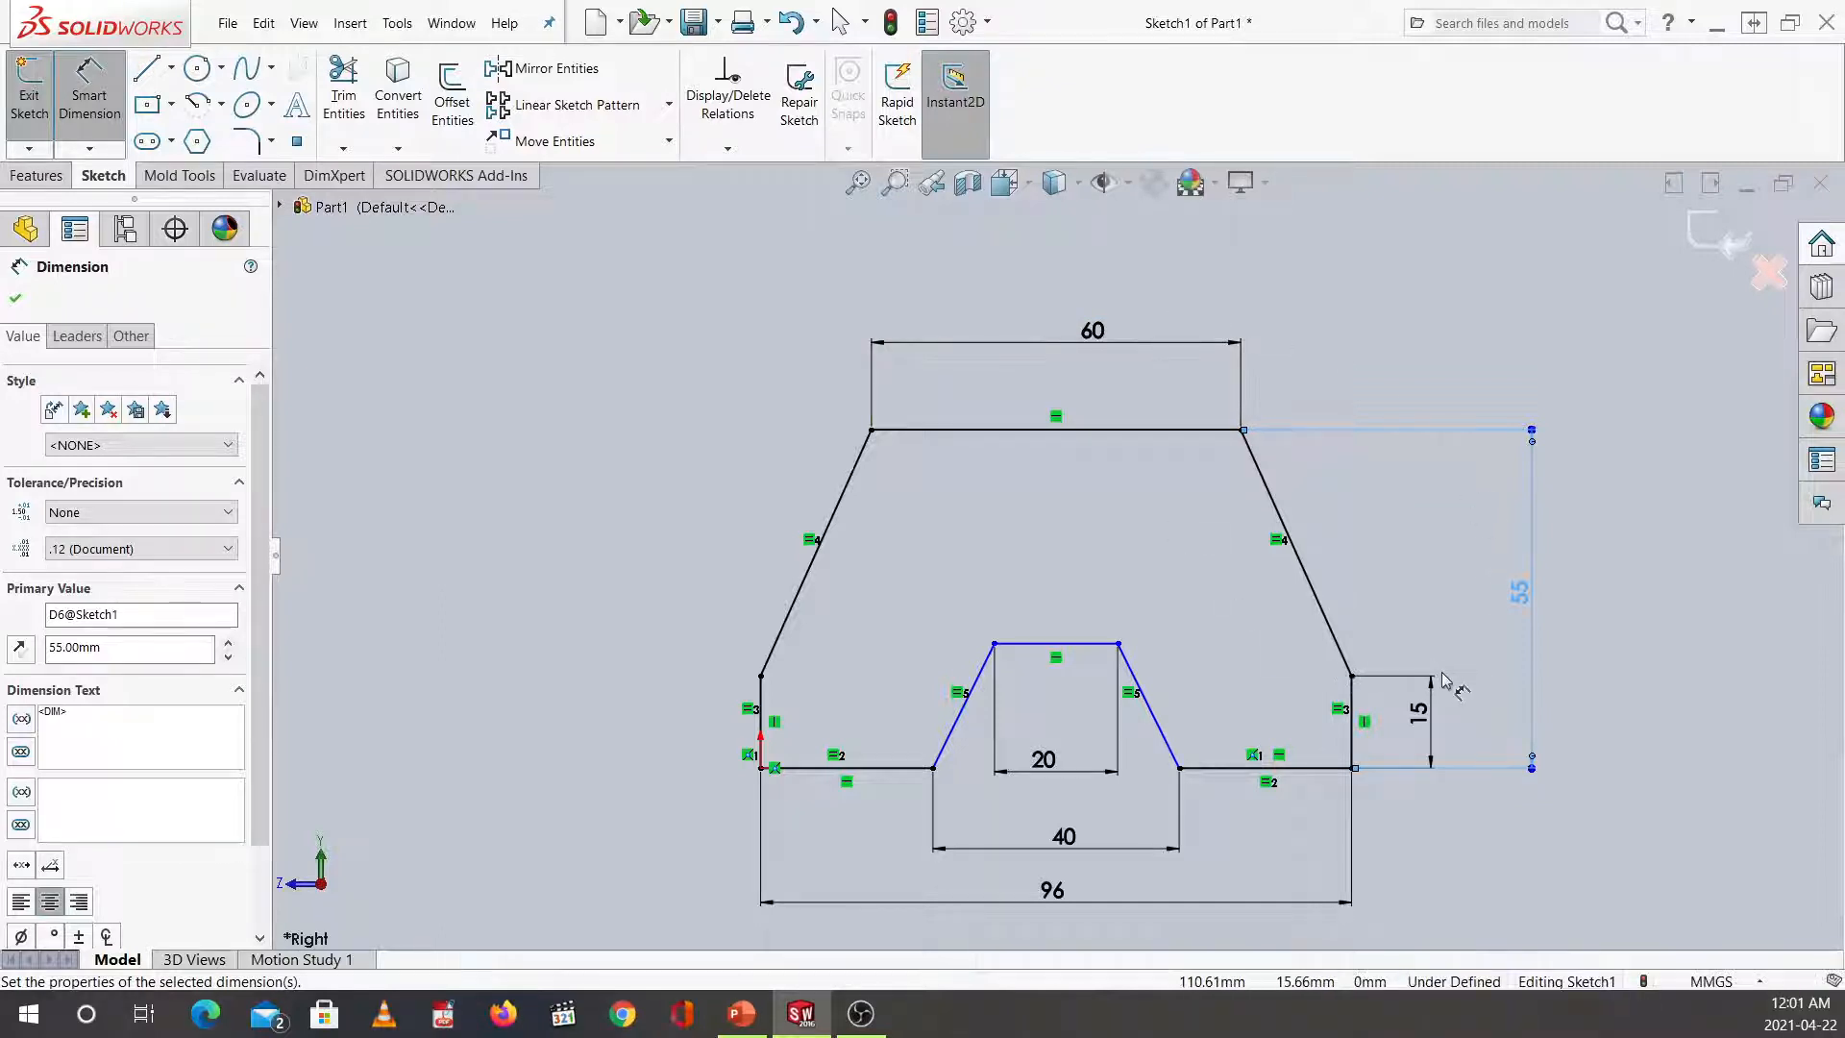
{"action": "left_click", "coordinate": [1353, 677]}
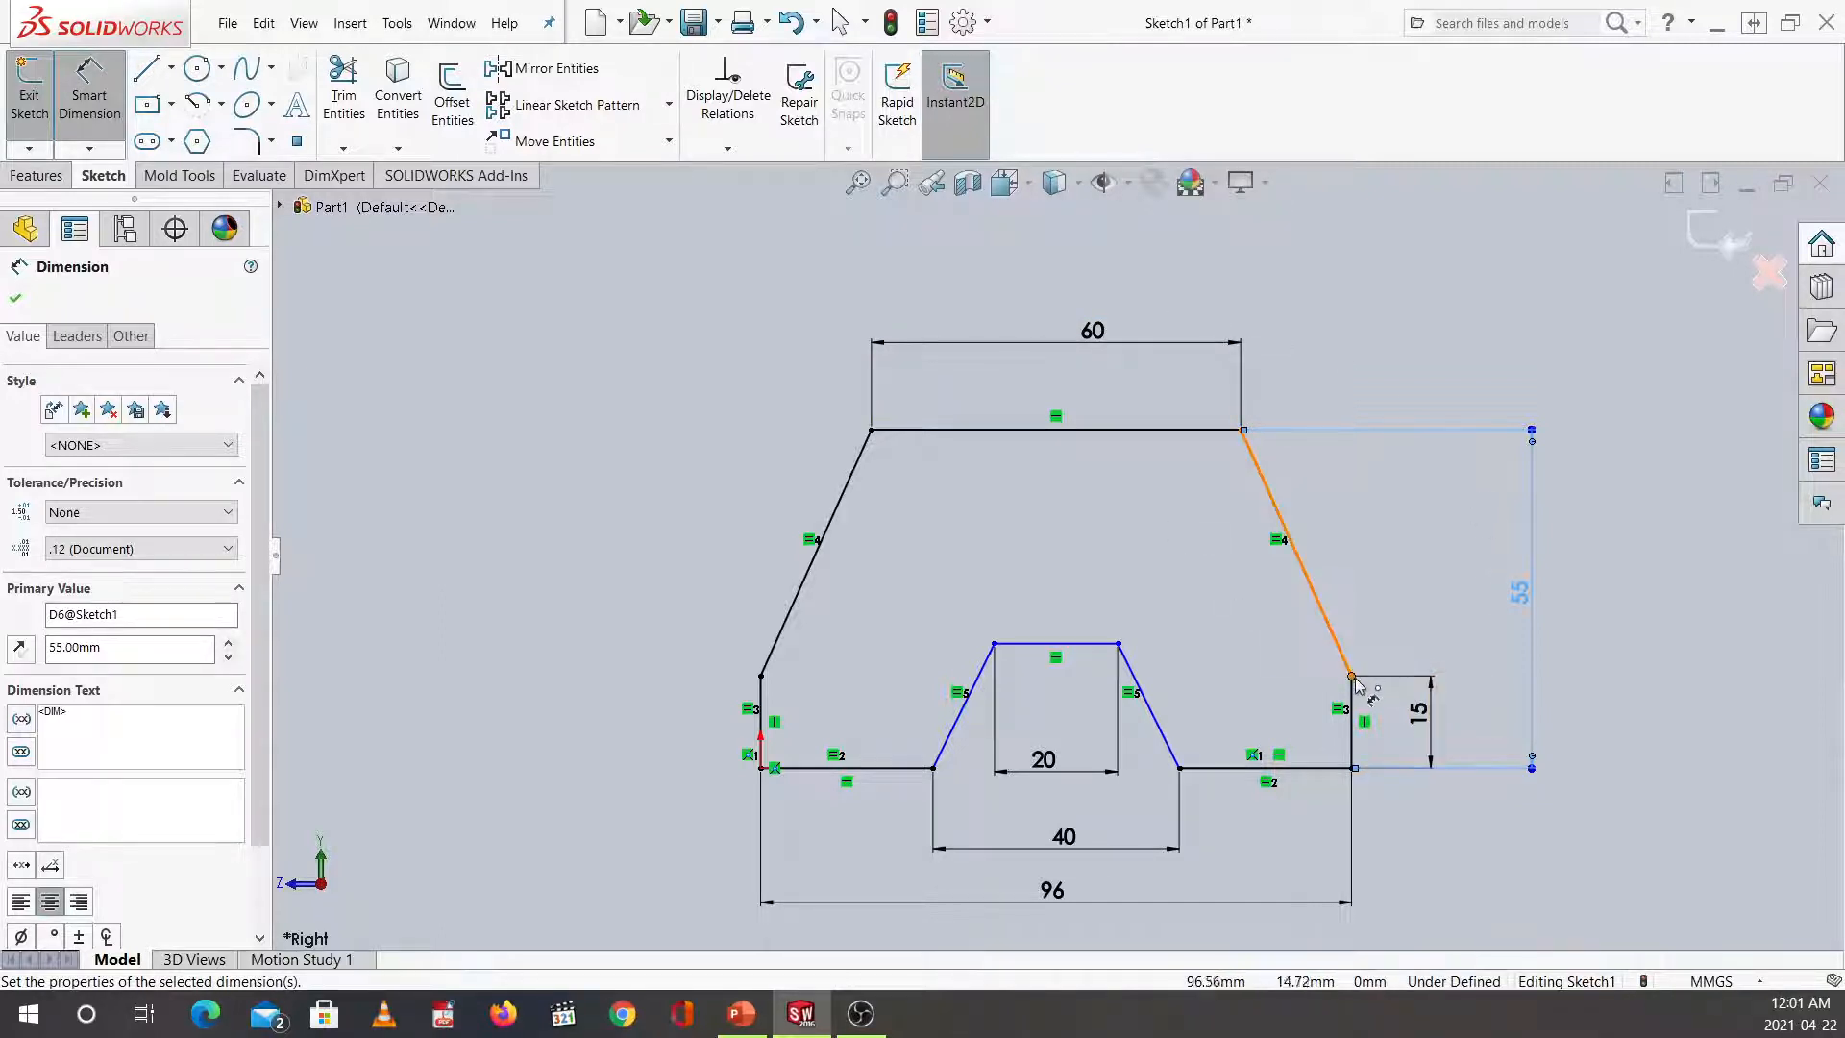
{"action": "left_click", "coordinate": [1269, 471]}
{"action": "key", "text": "Escape"}
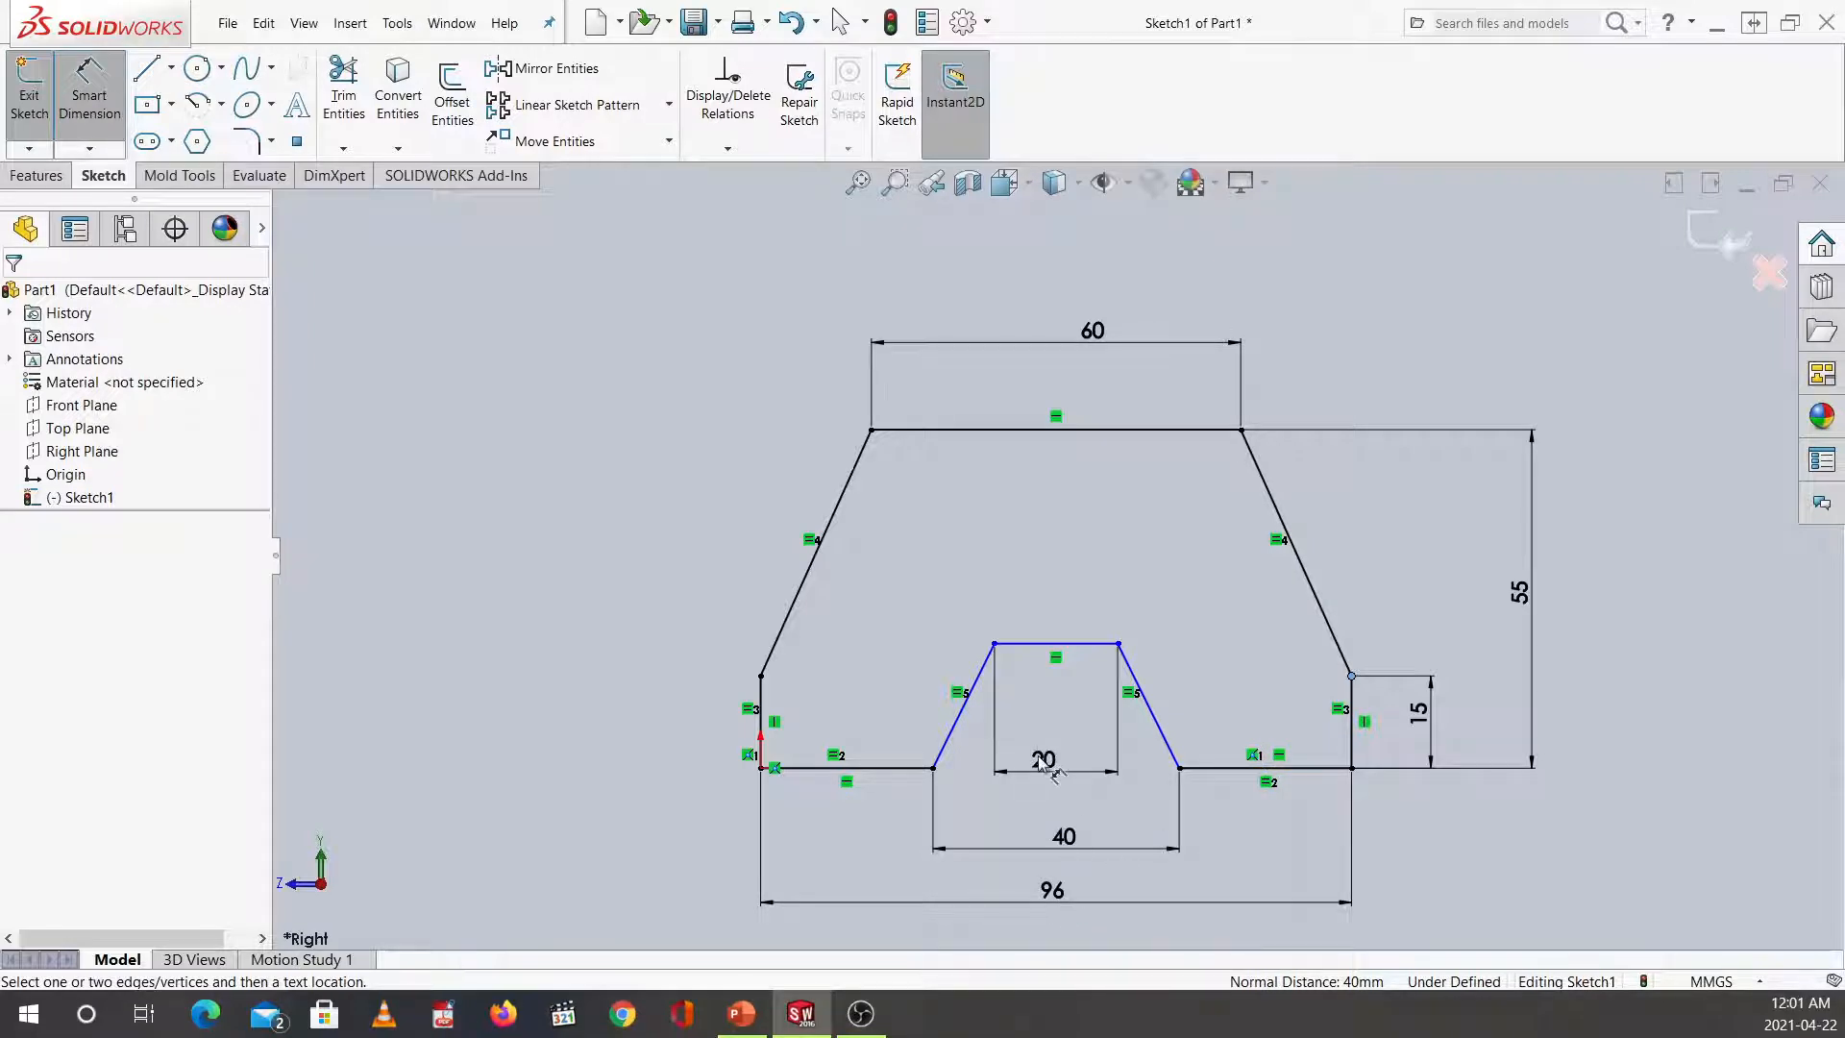
{"action": "left_click", "coordinate": [1074, 647]}
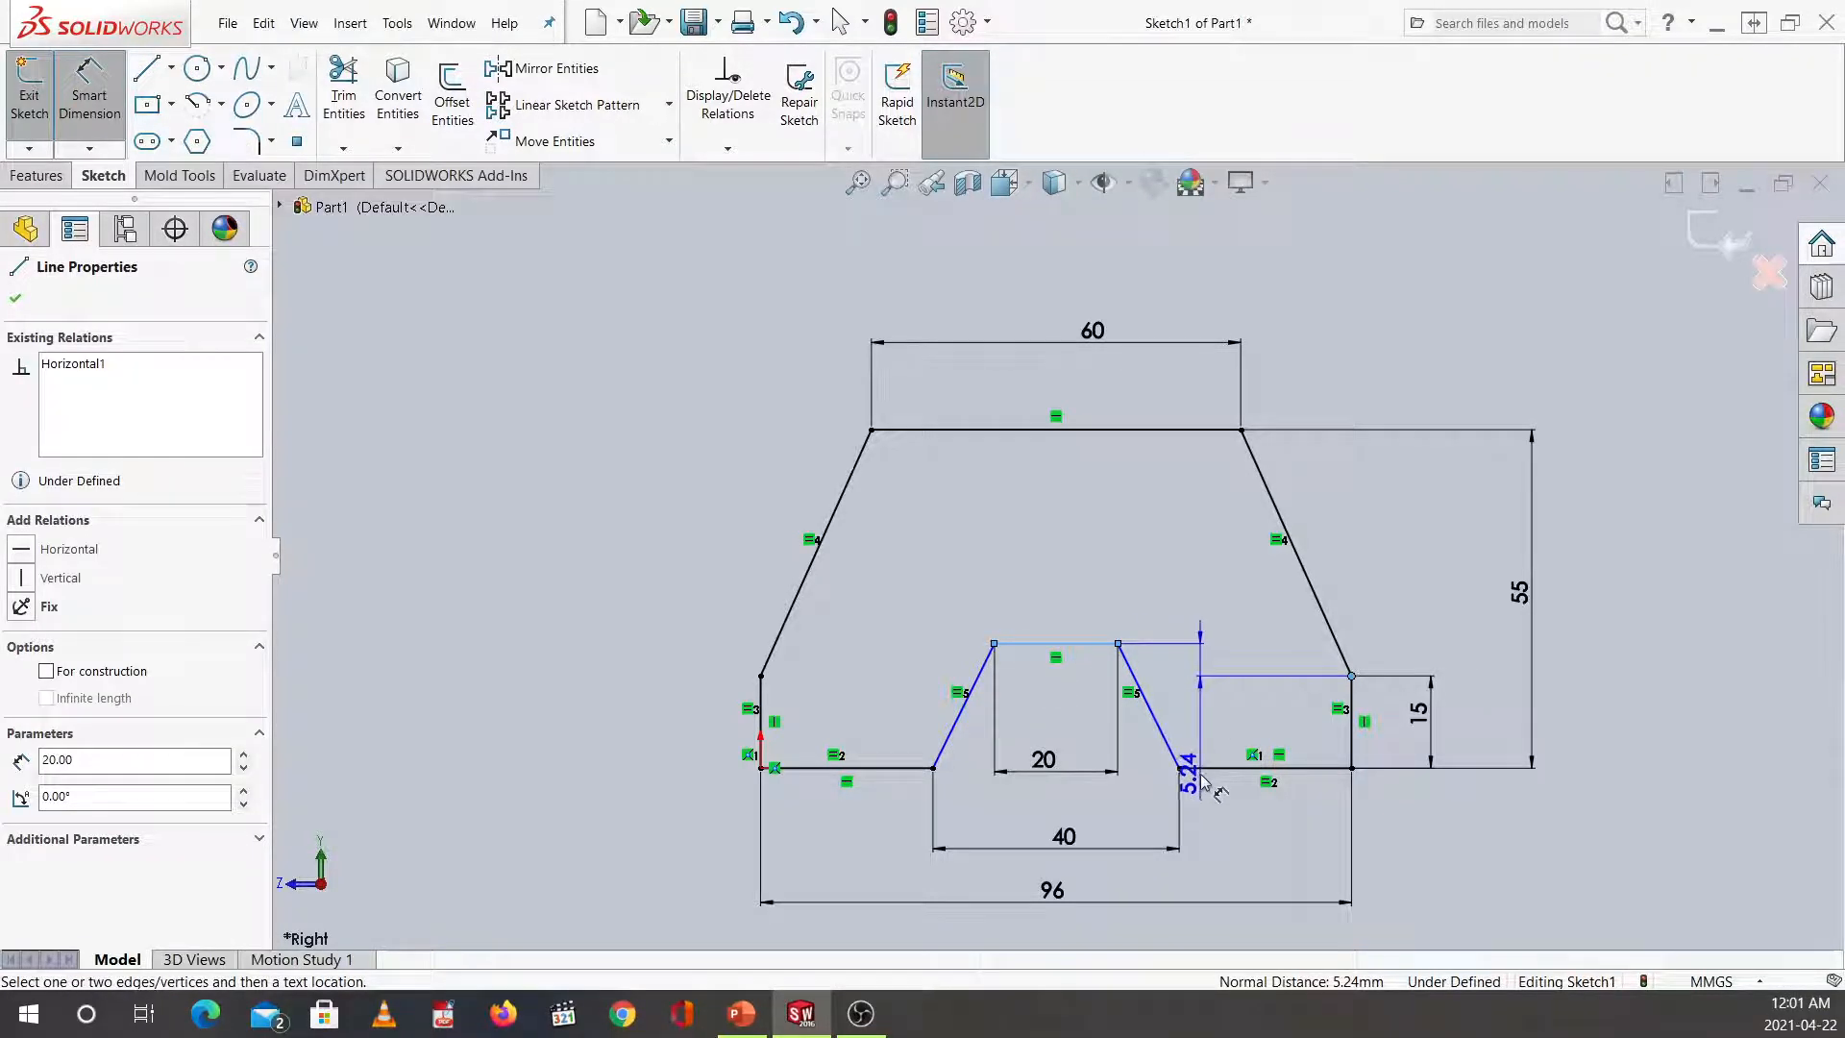
{"action": "key", "text": "Escape"}
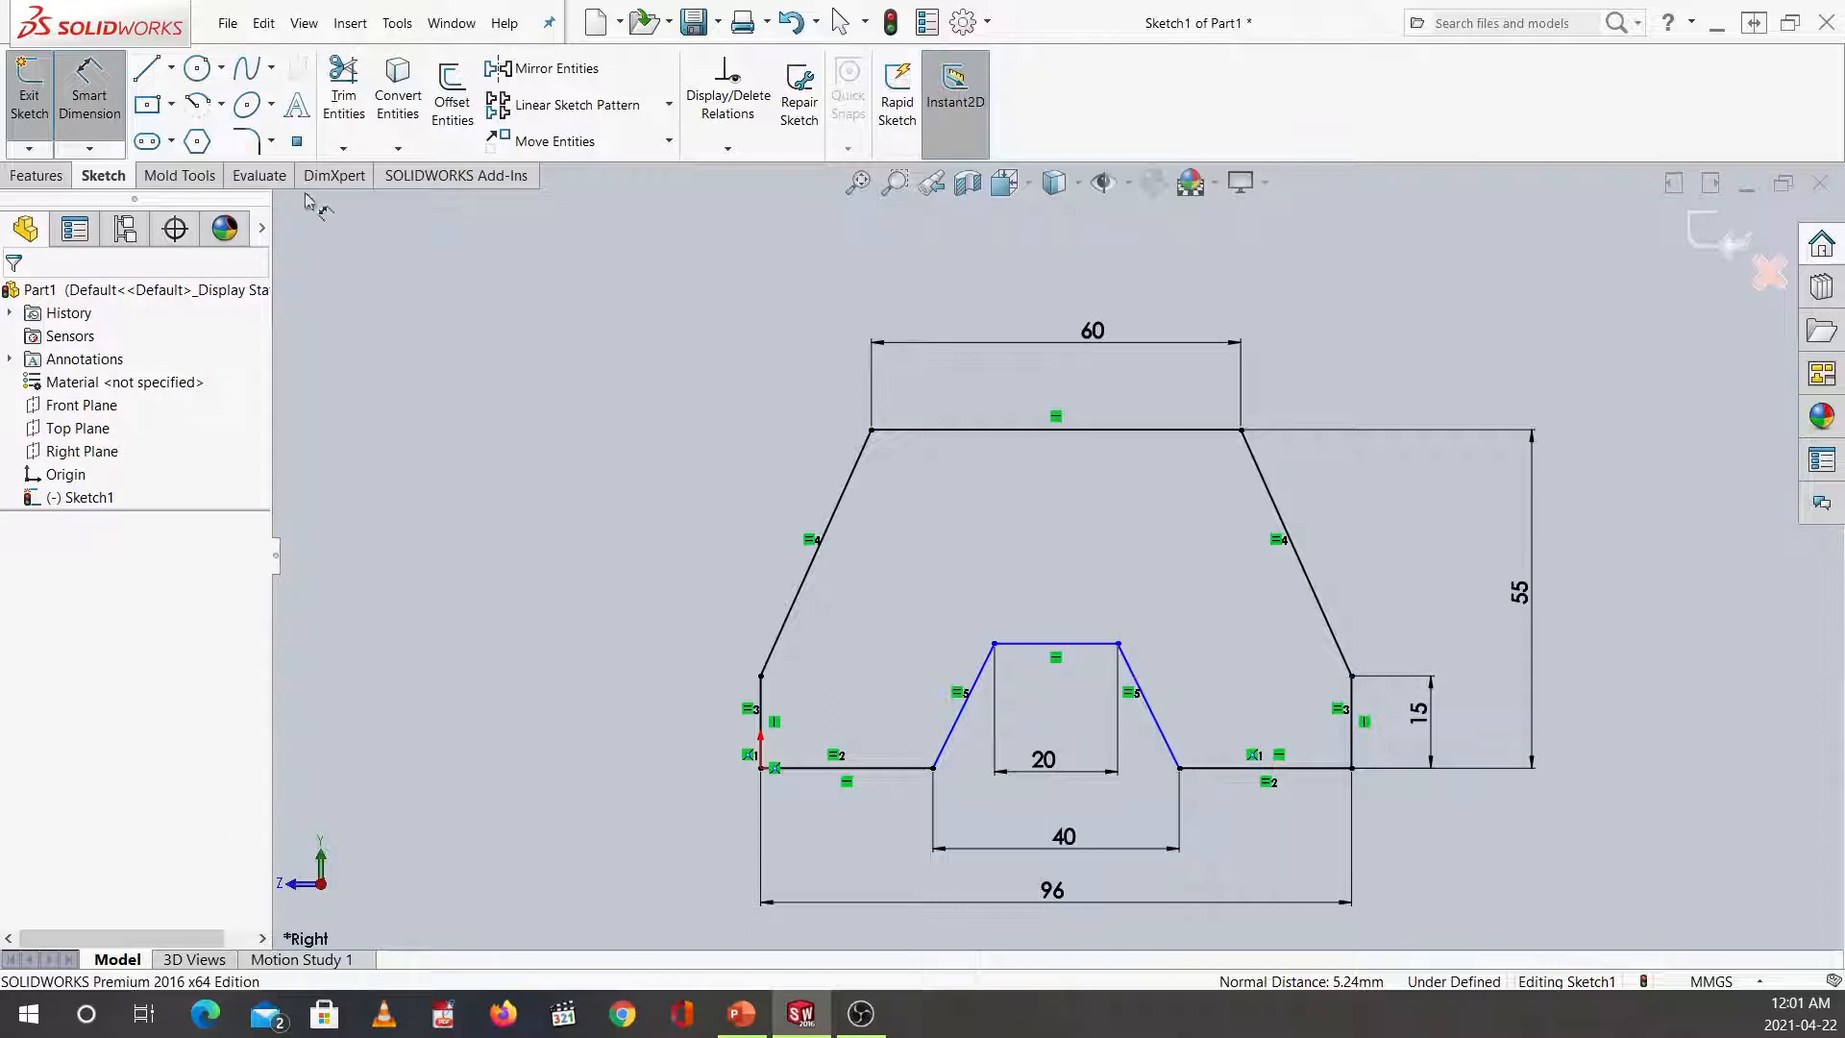
Dimension the notch's height from the bottom edge to its horizontal top line as 20 mm and leave the dimension tool.
{"action": "left_click", "coordinate": [1040, 646]}
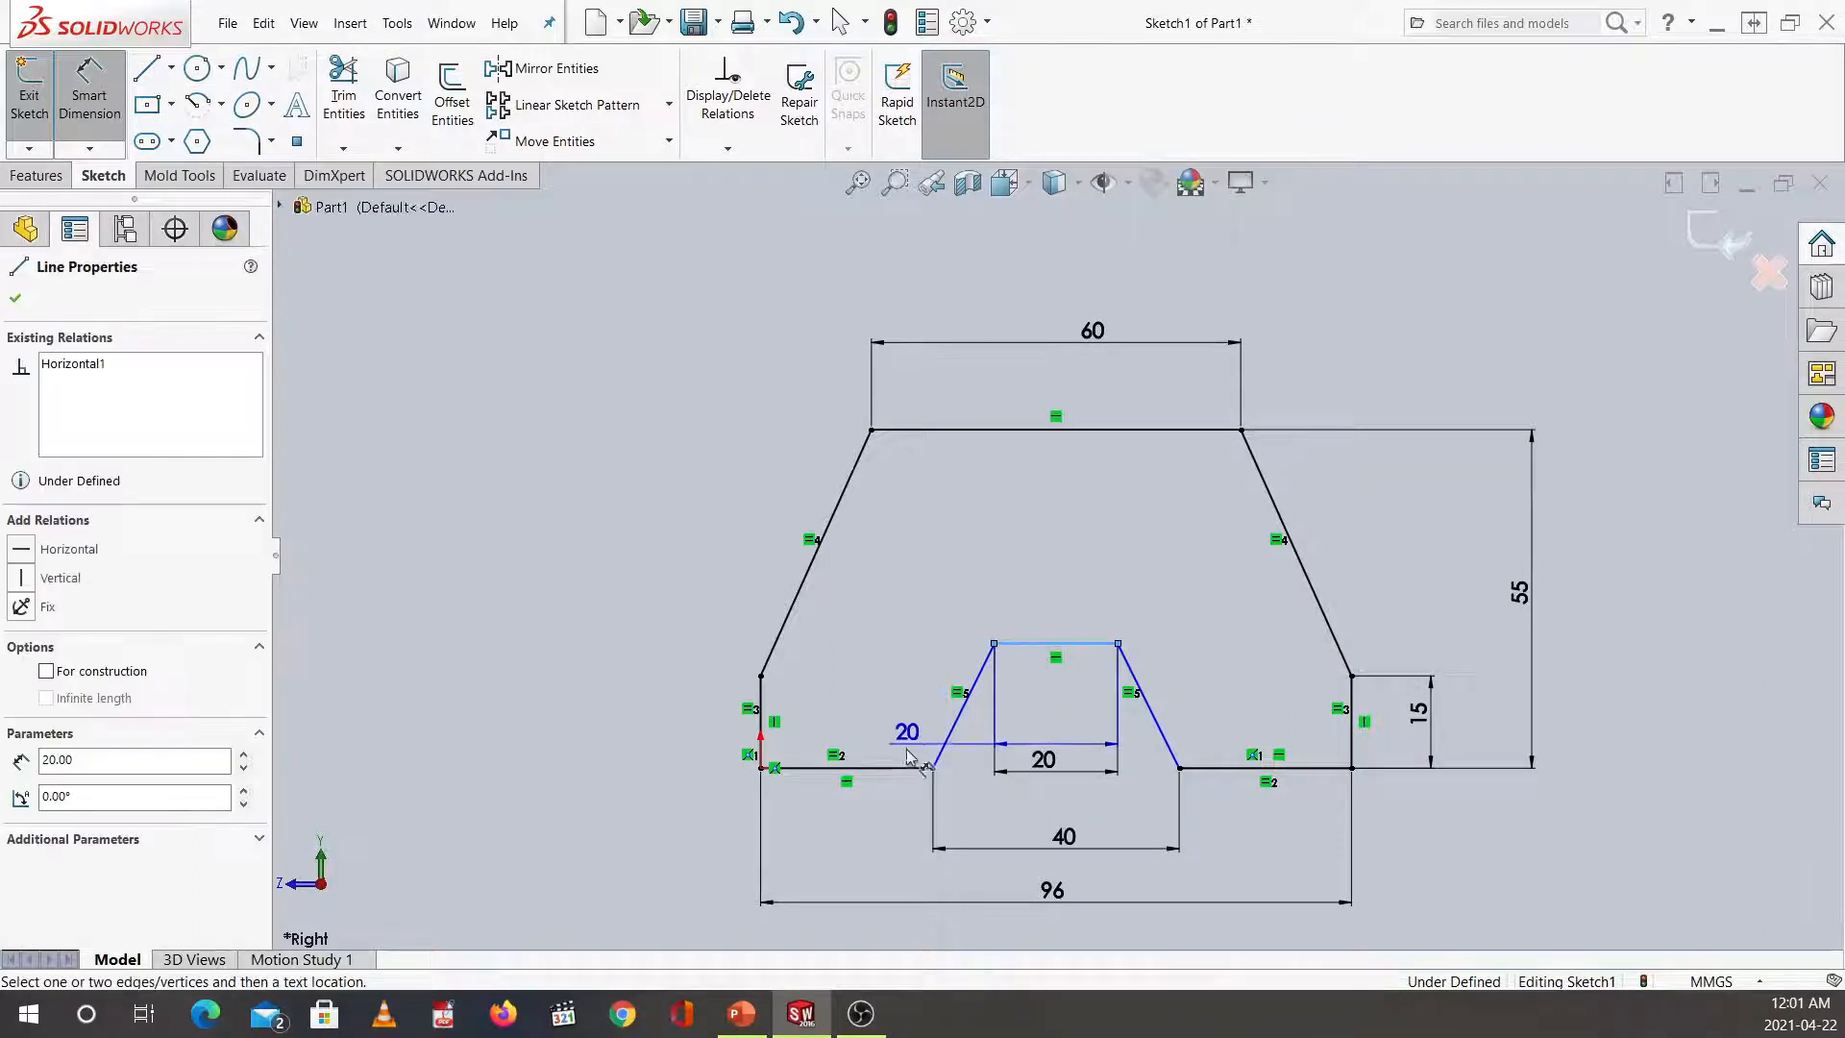
{"action": "left_click", "coordinate": [894, 767]}
{"action": "left_click", "coordinate": [896, 703]}
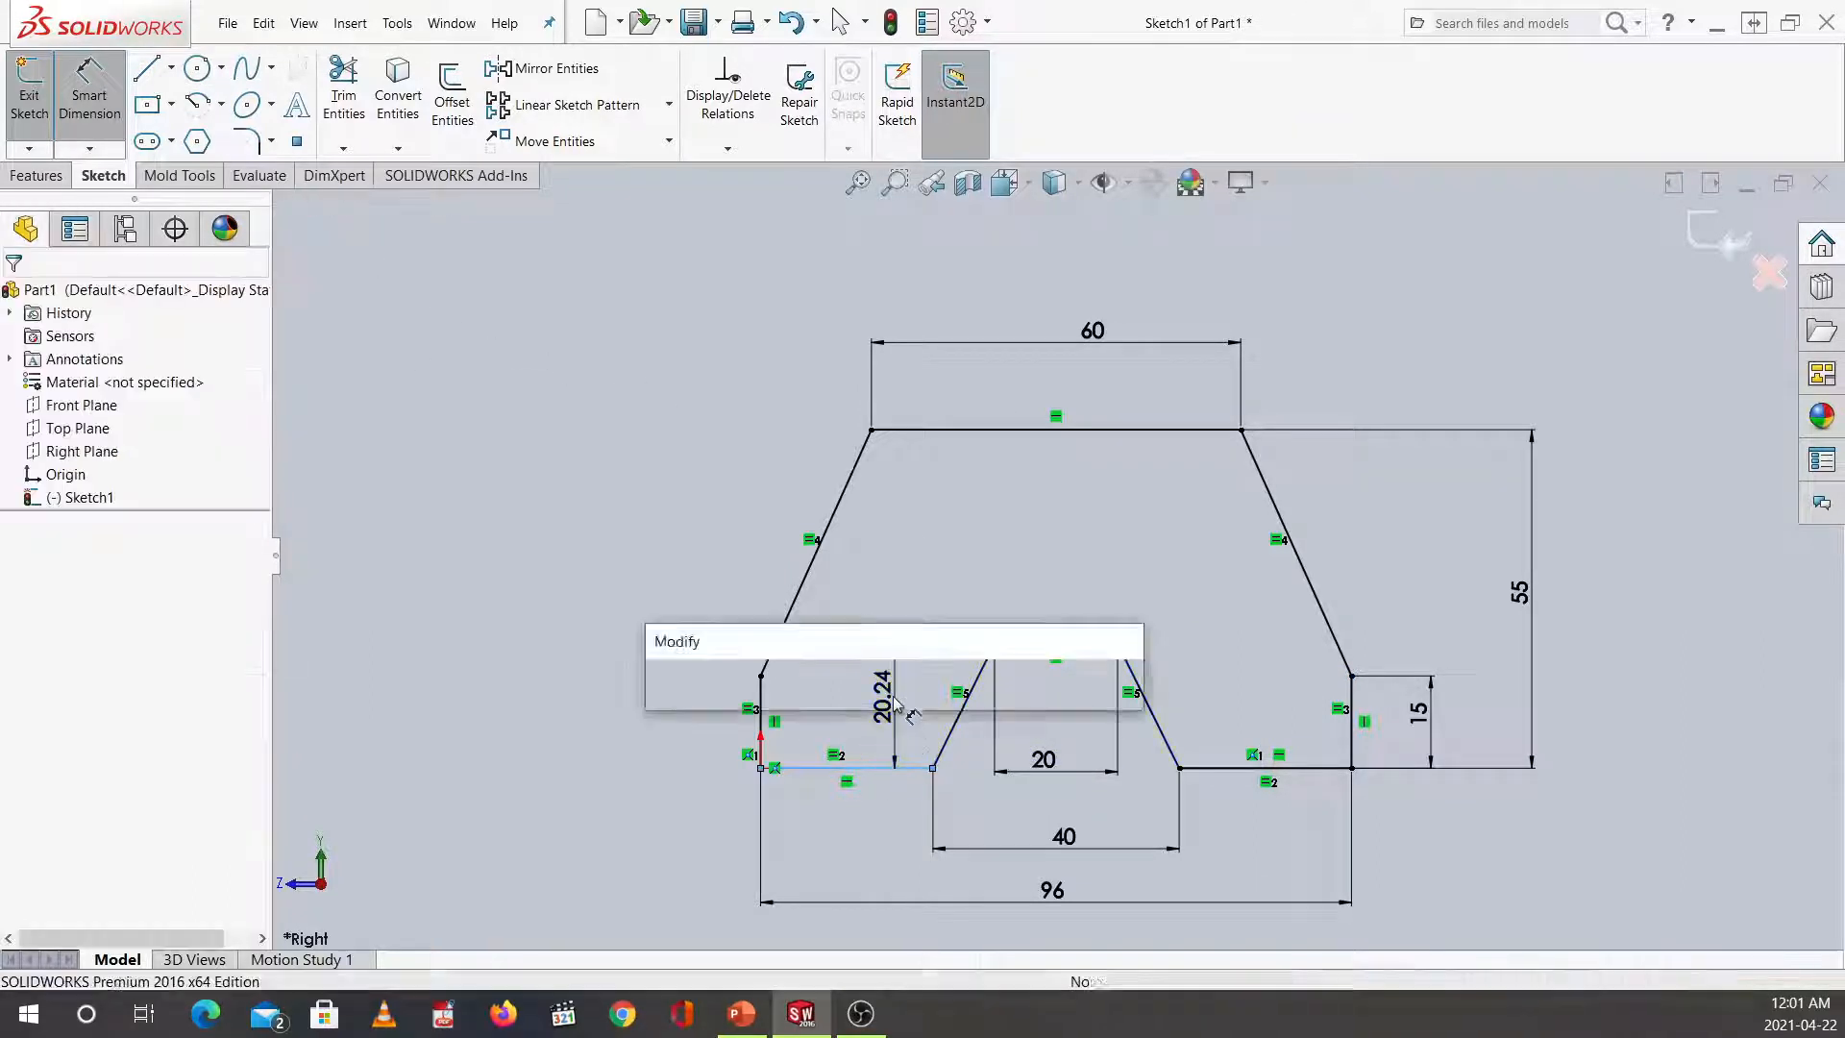
{"action": "type", "text": "20"}
{"action": "key", "text": "Return"}
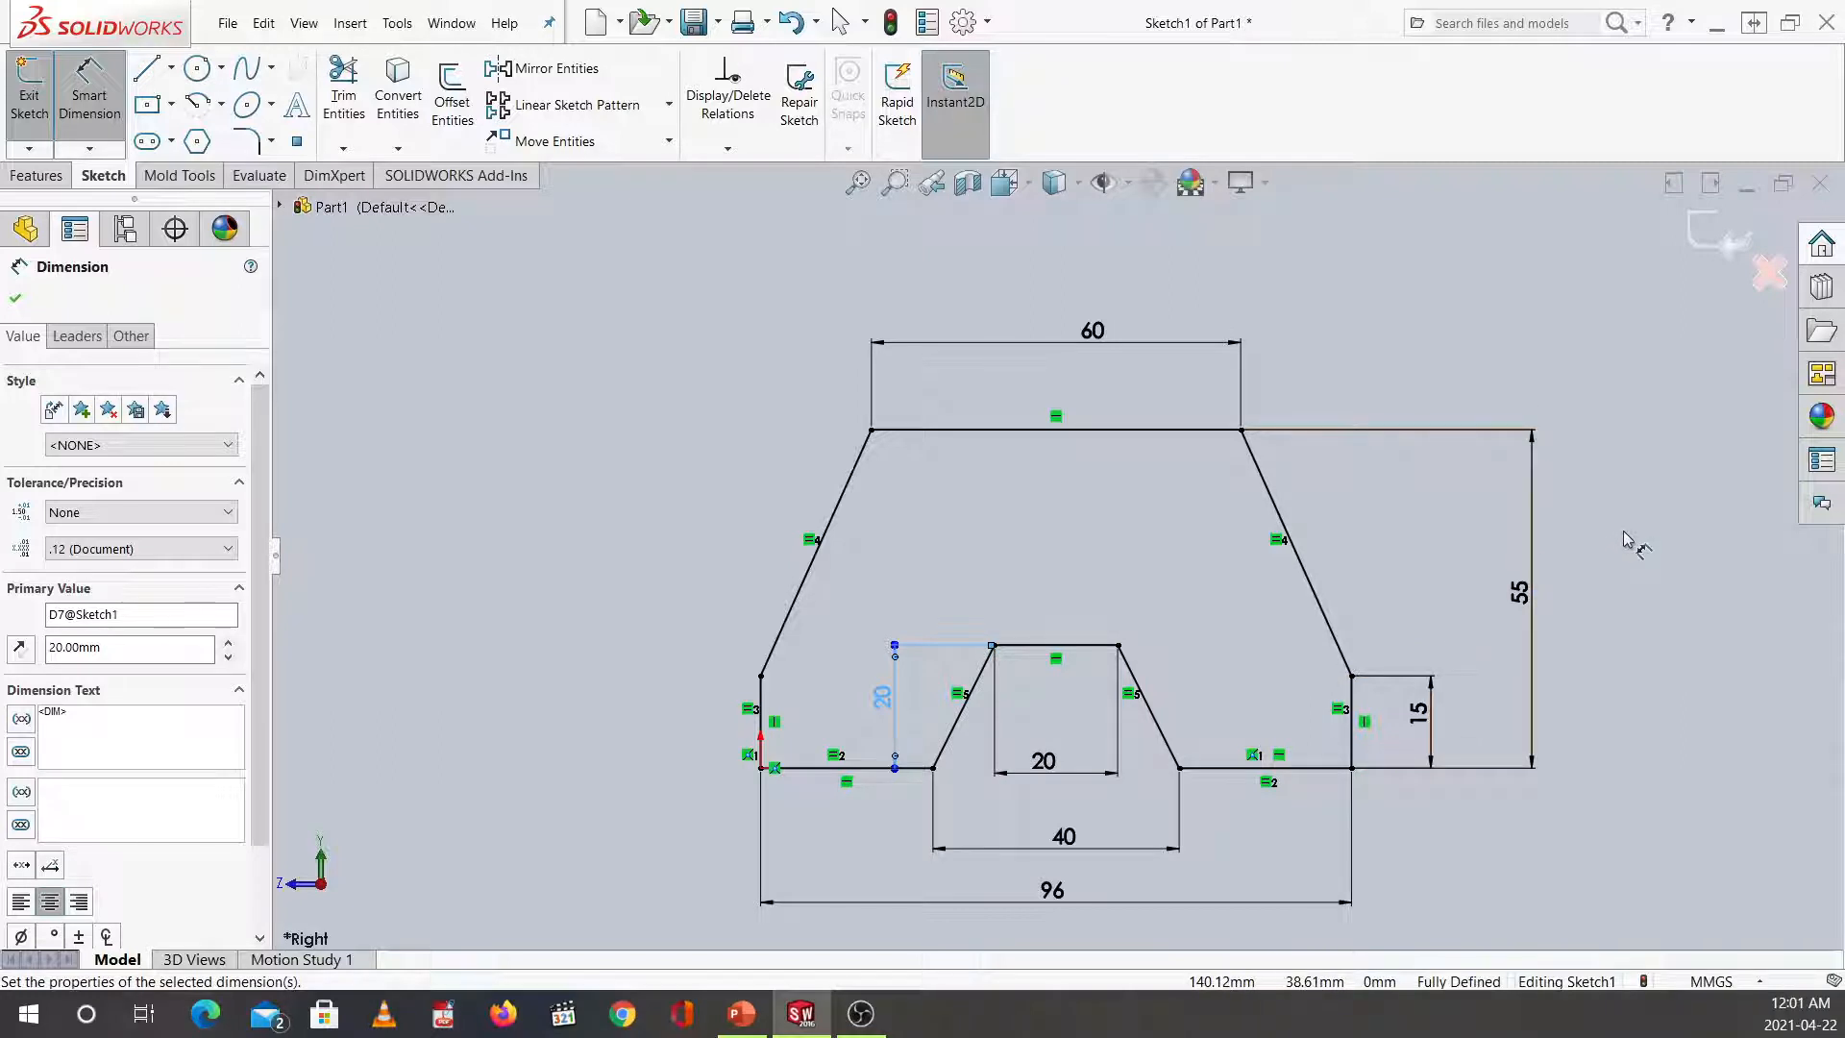
{"action": "key", "text": "Escape"}
{"action": "key", "text": "Escape"}
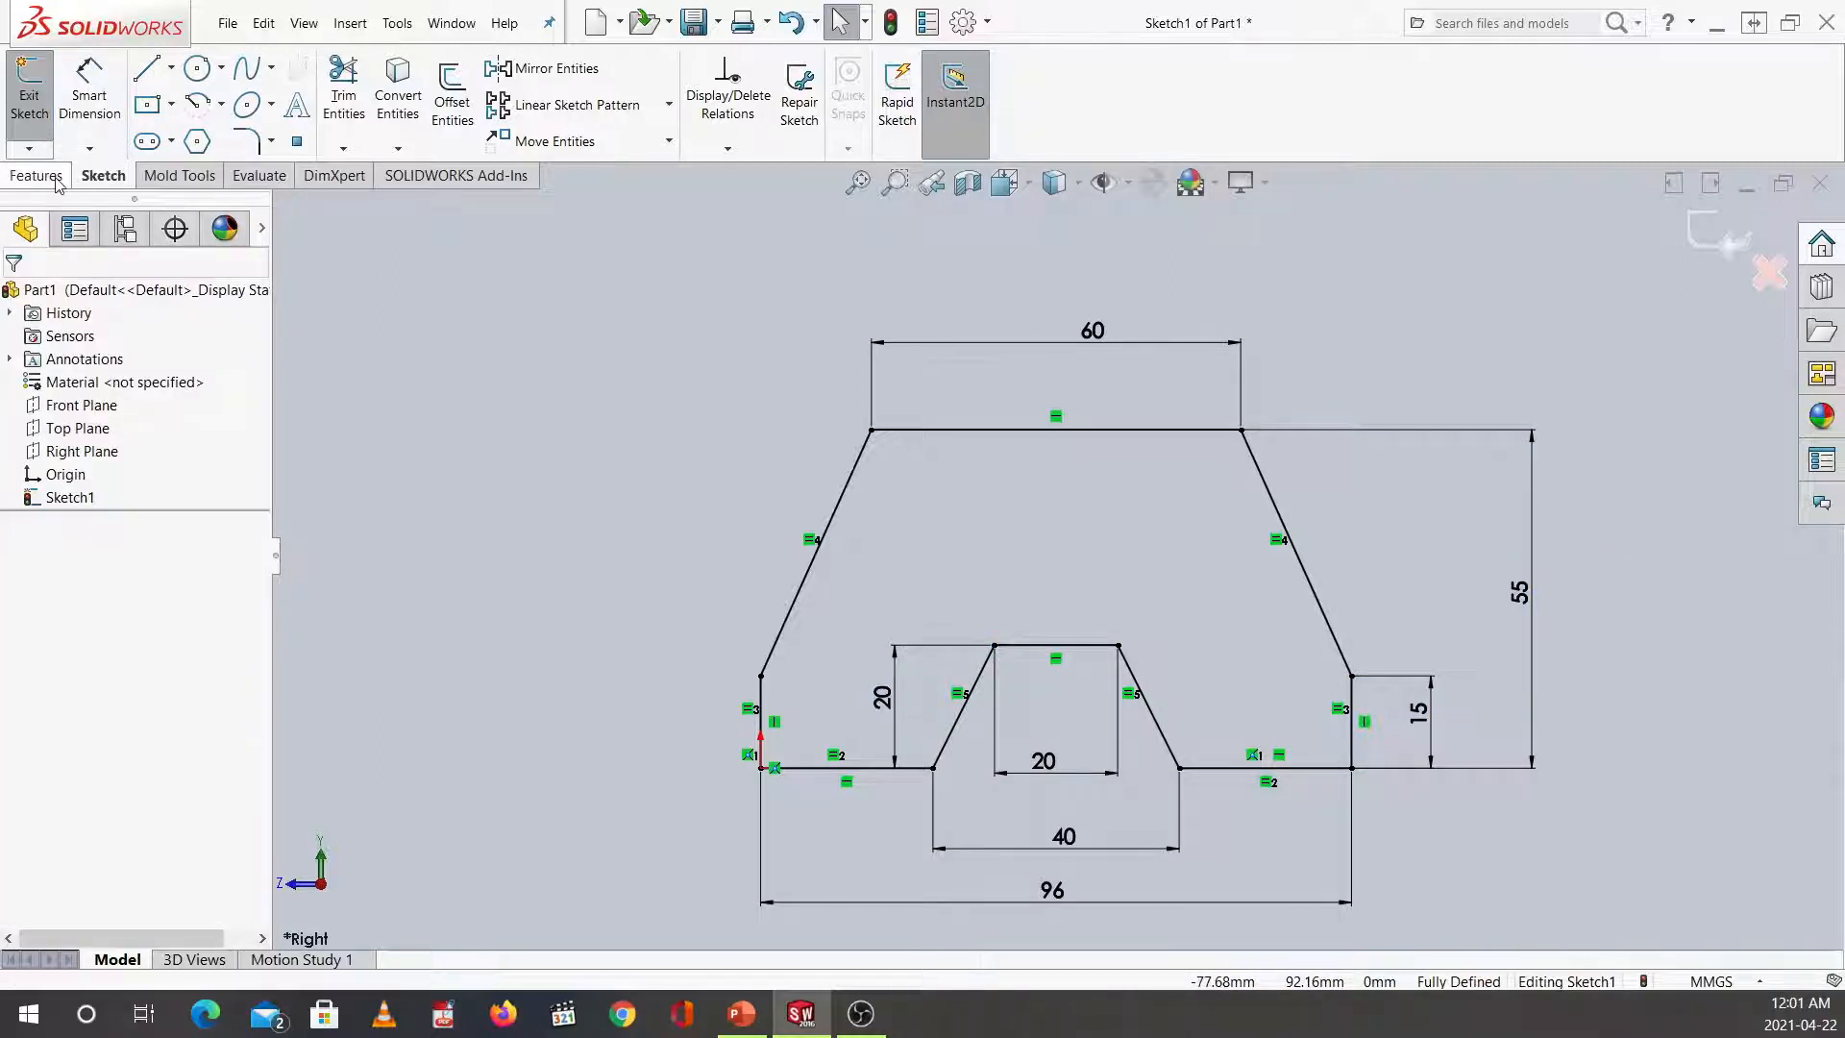
Extrude the notched profile as a blind boss 60 mm deep and show the part in isometric view.
{"action": "left_click", "coordinate": [35, 176]}
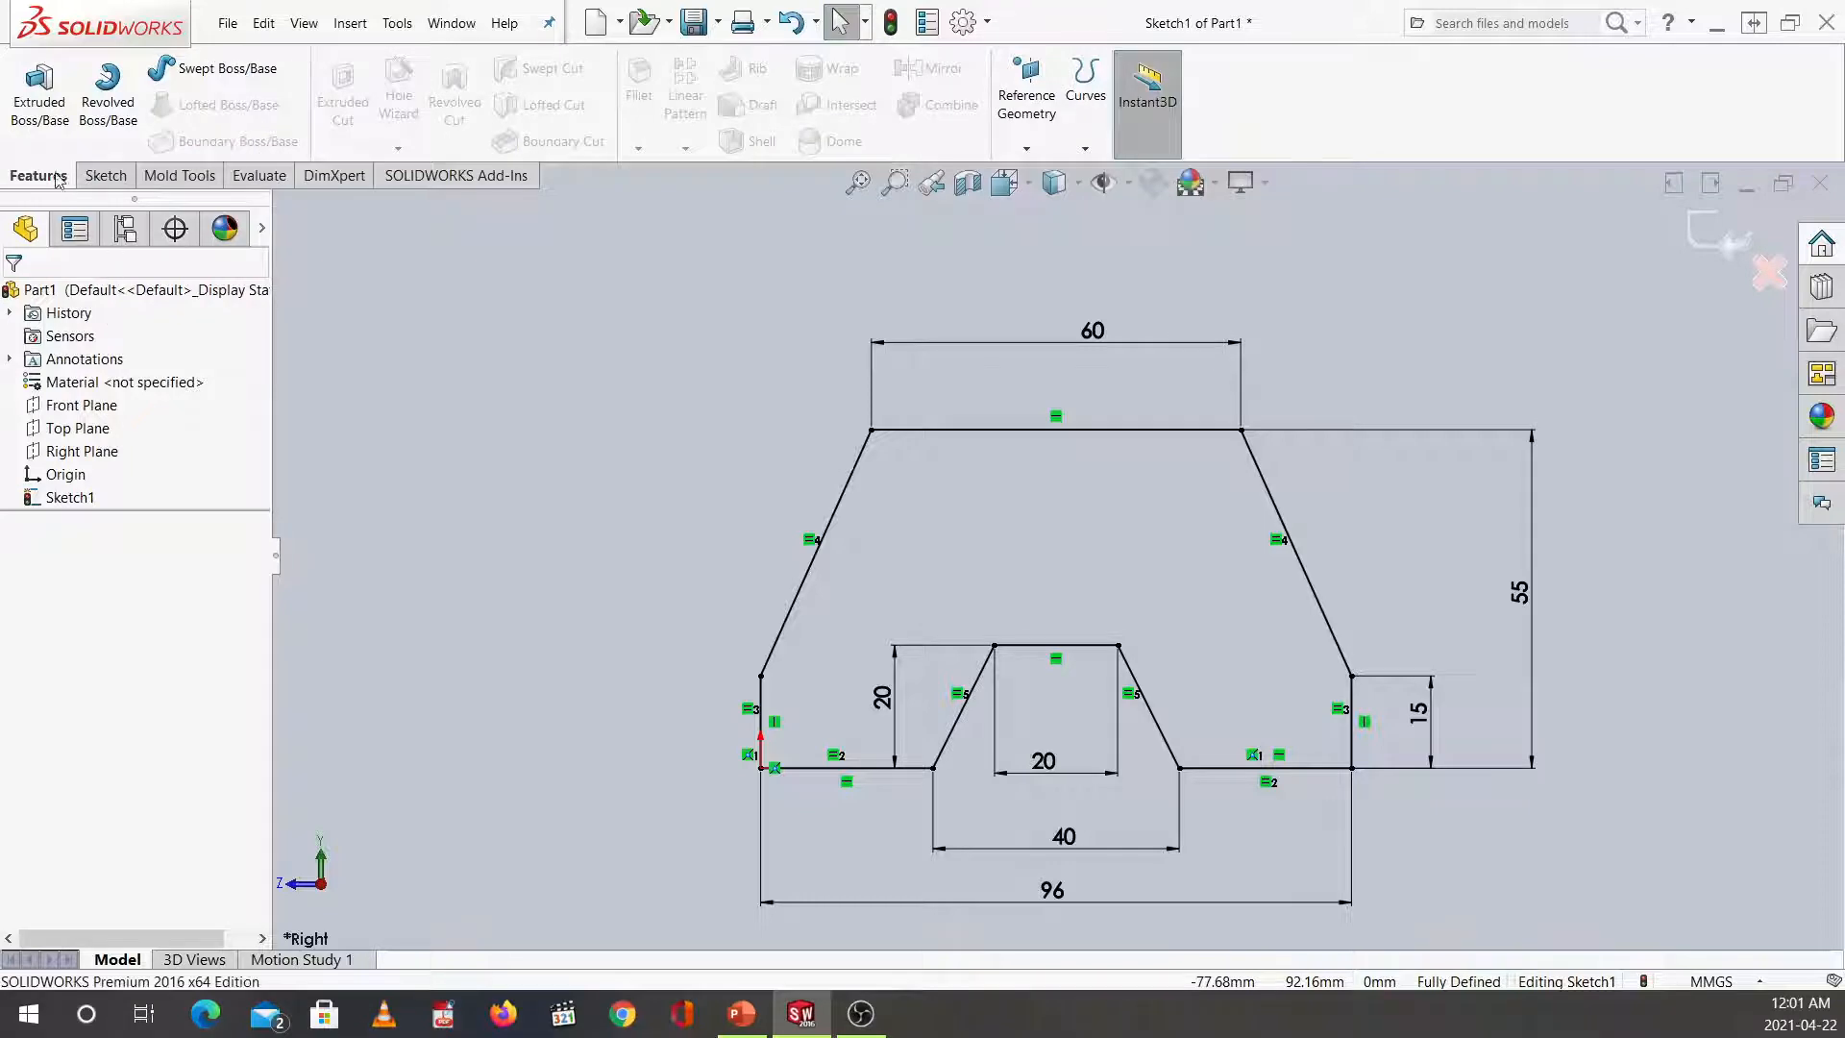
{"action": "left_click", "coordinate": [39, 108]}
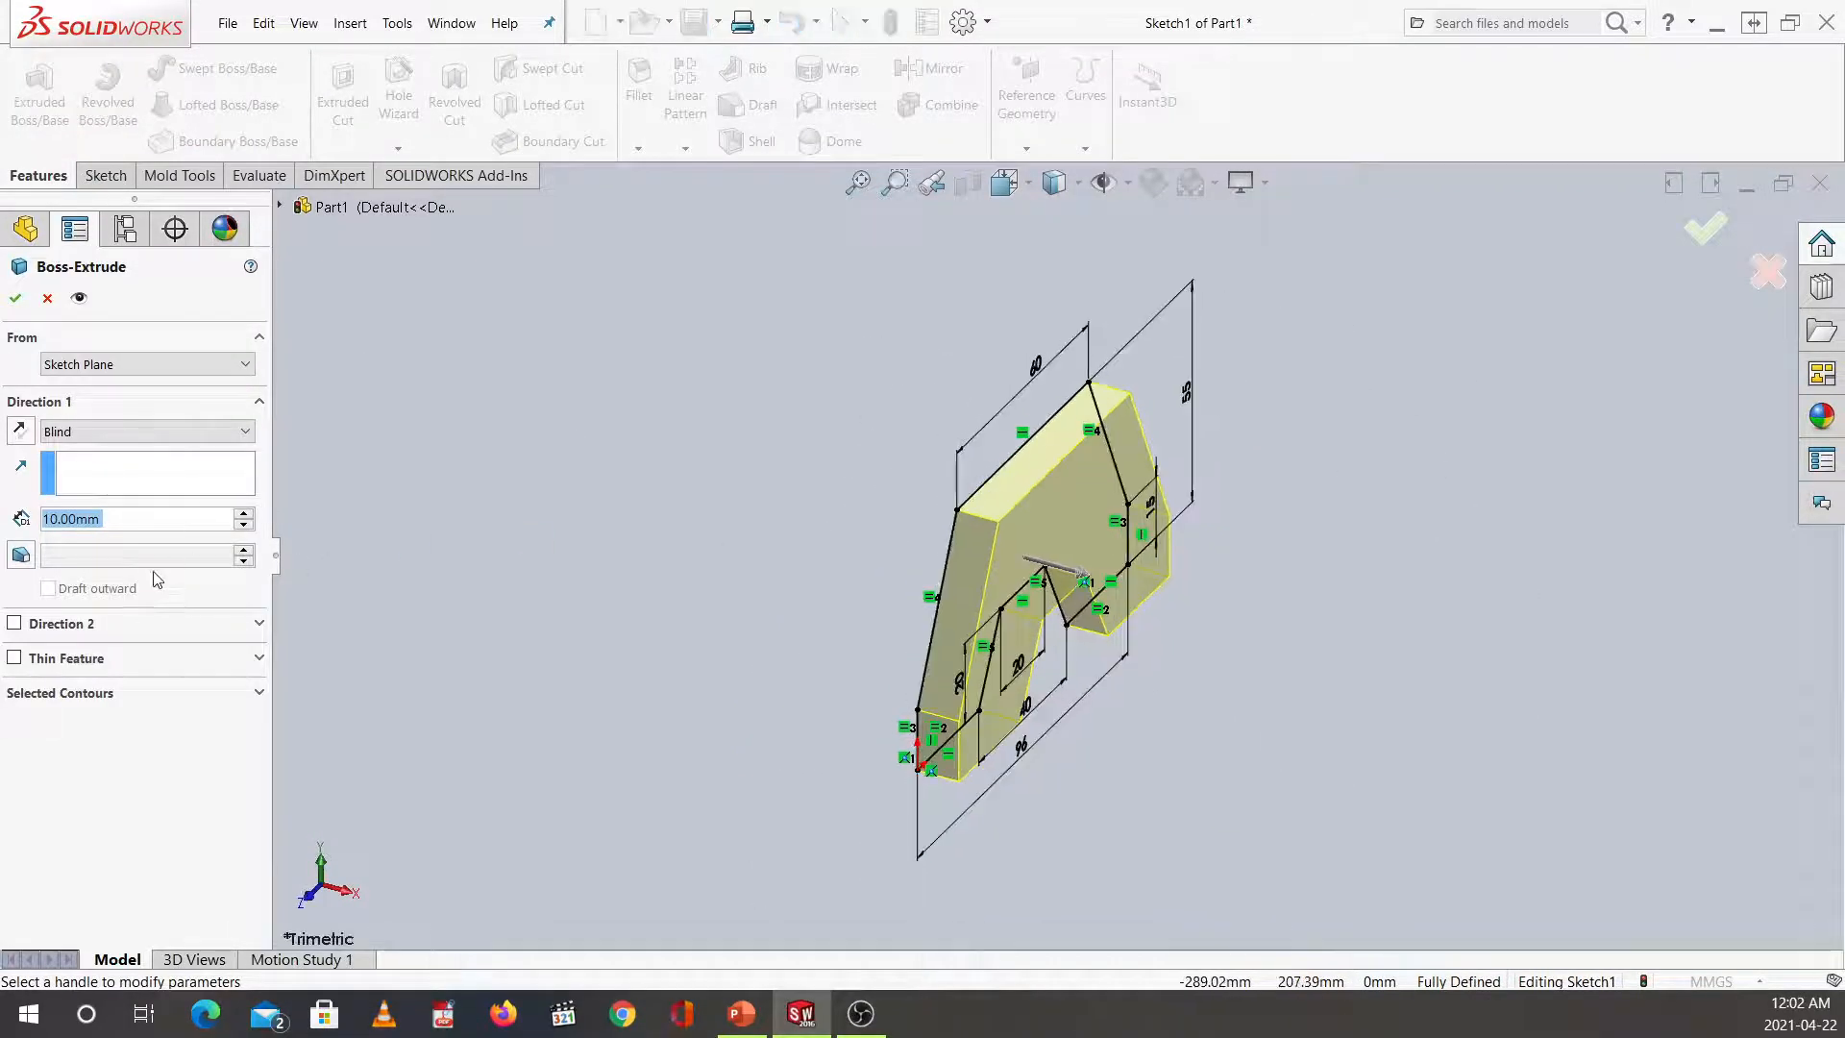
{"action": "type", "text": "60"}
{"action": "key", "text": "Return"}
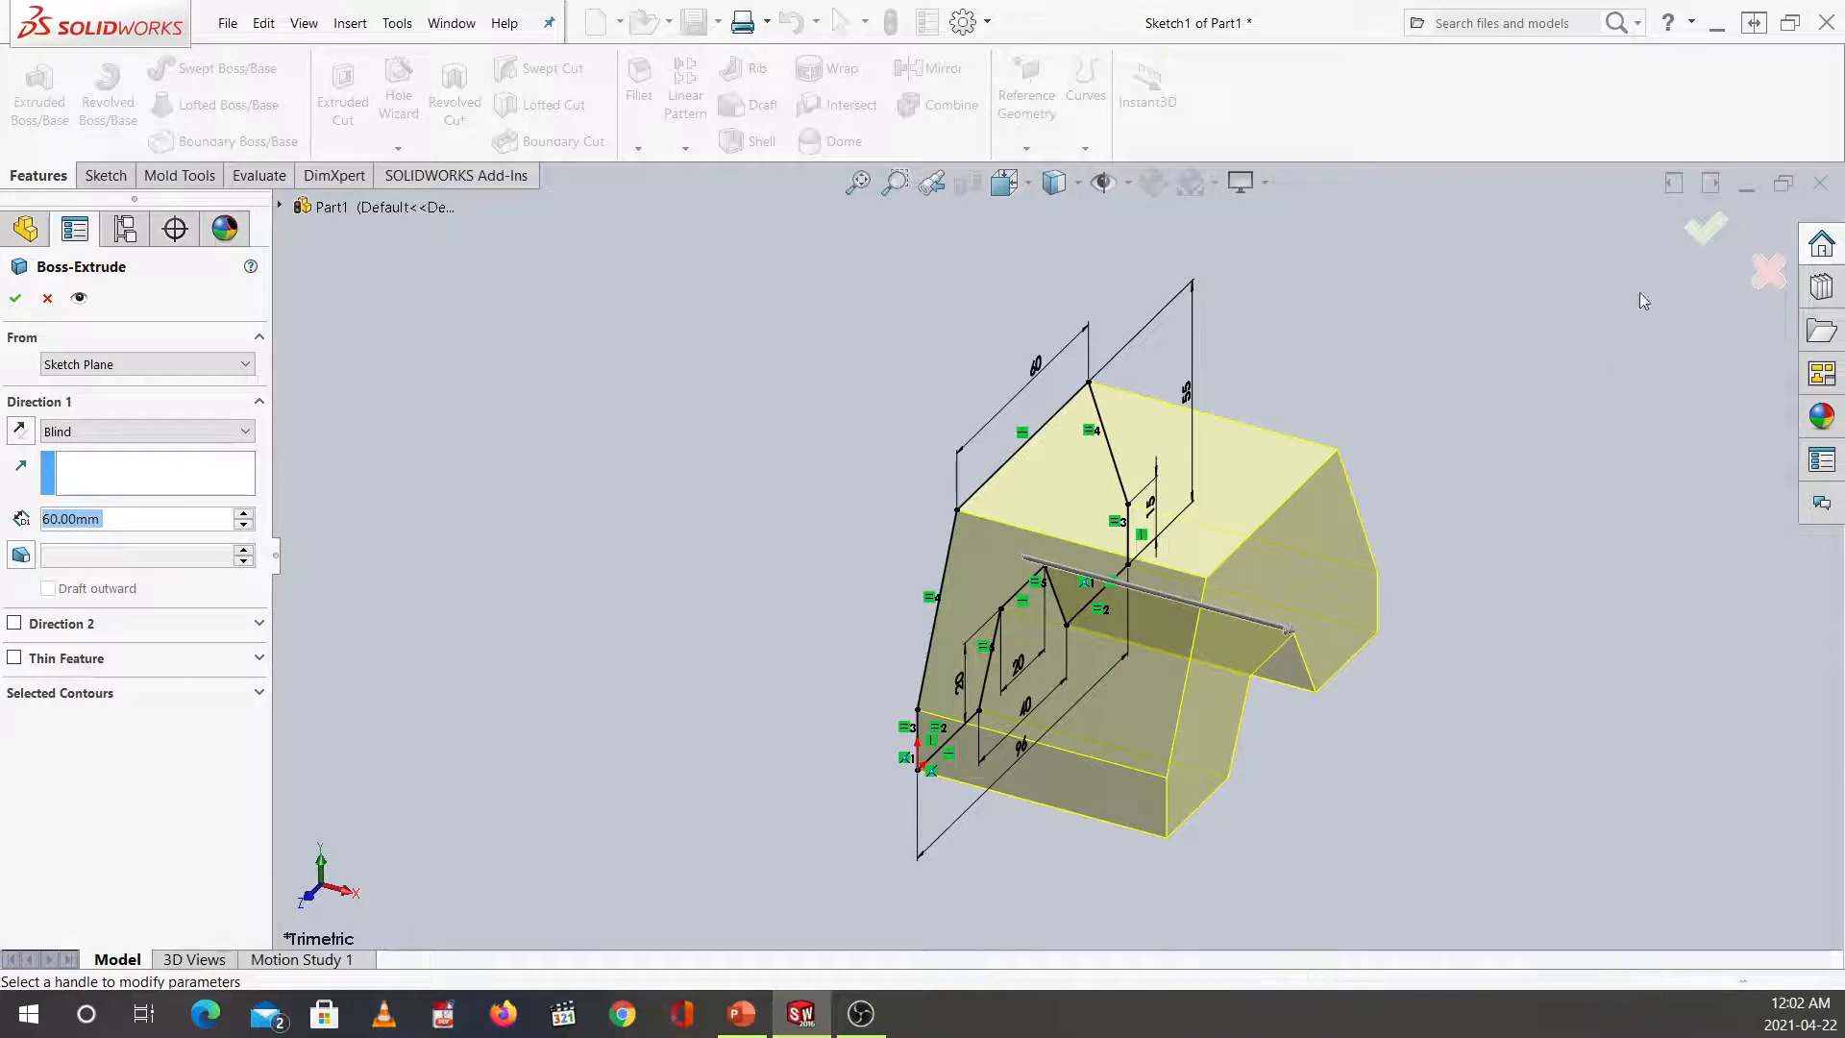
{"action": "left_click", "coordinate": [1708, 248]}
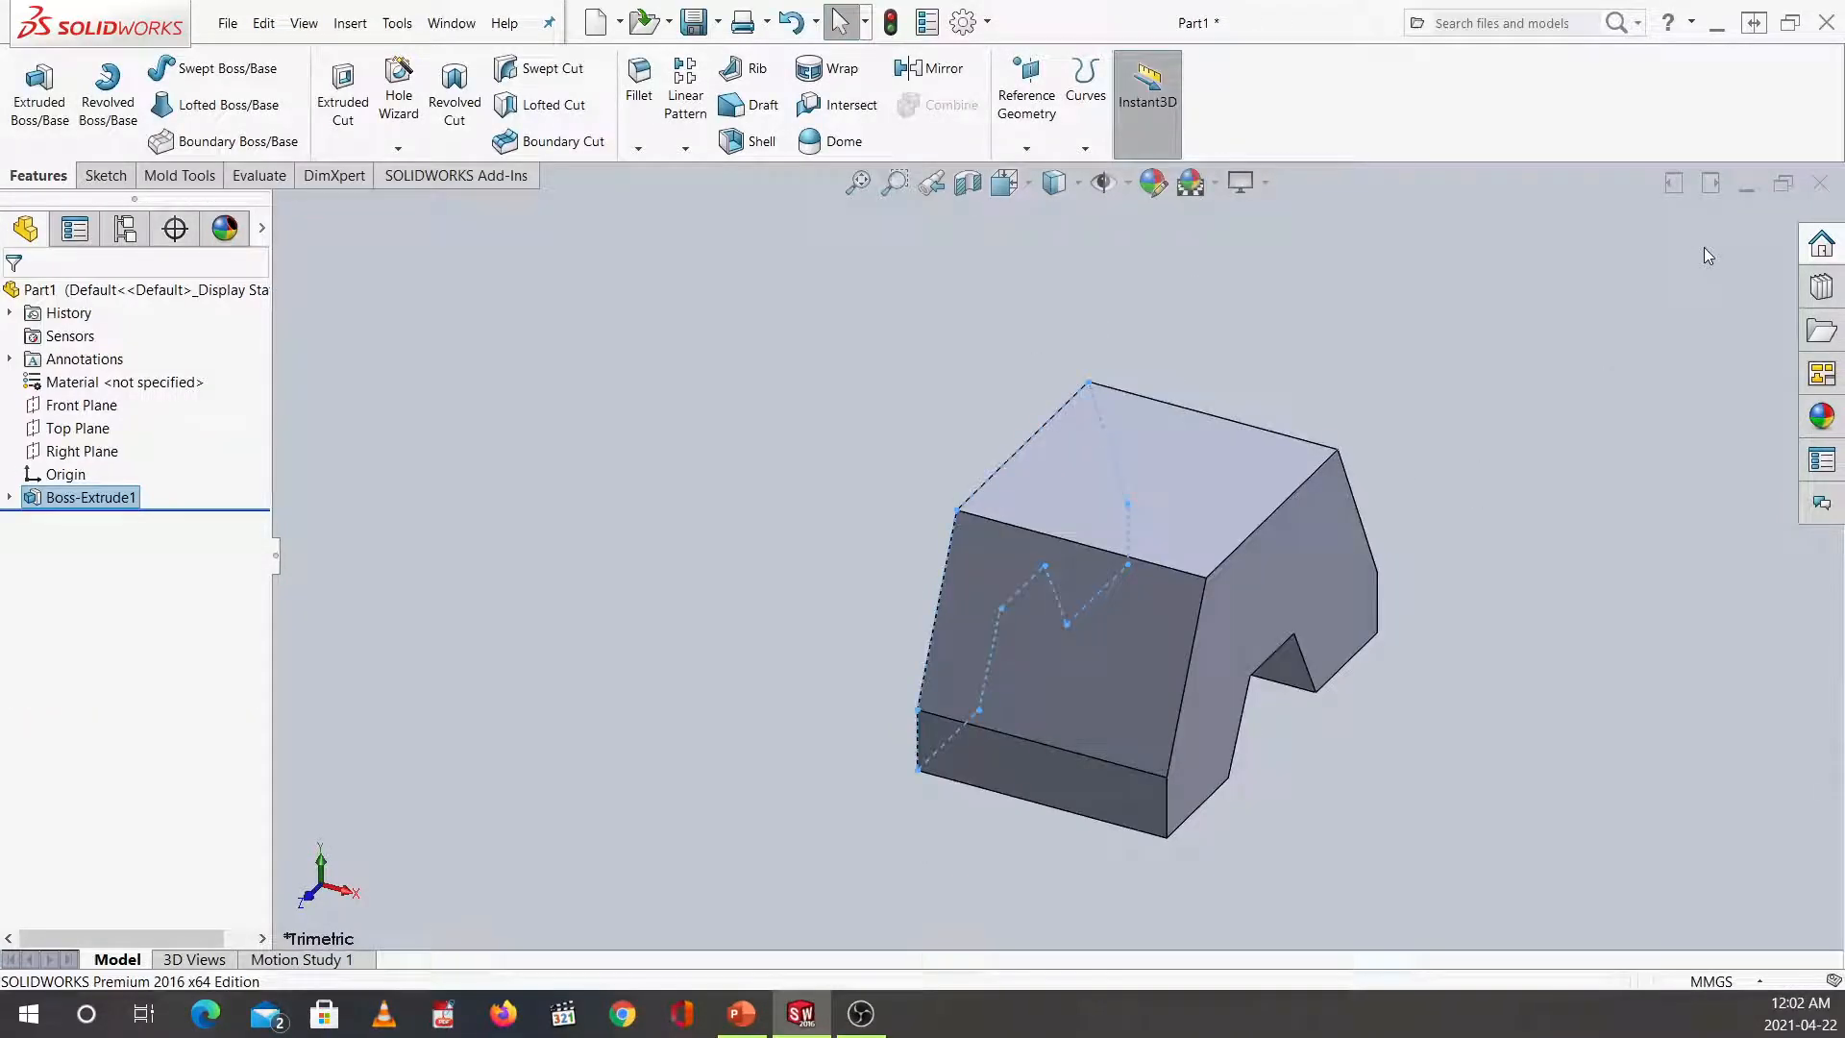
{"action": "key", "text": "ctrl+7"}
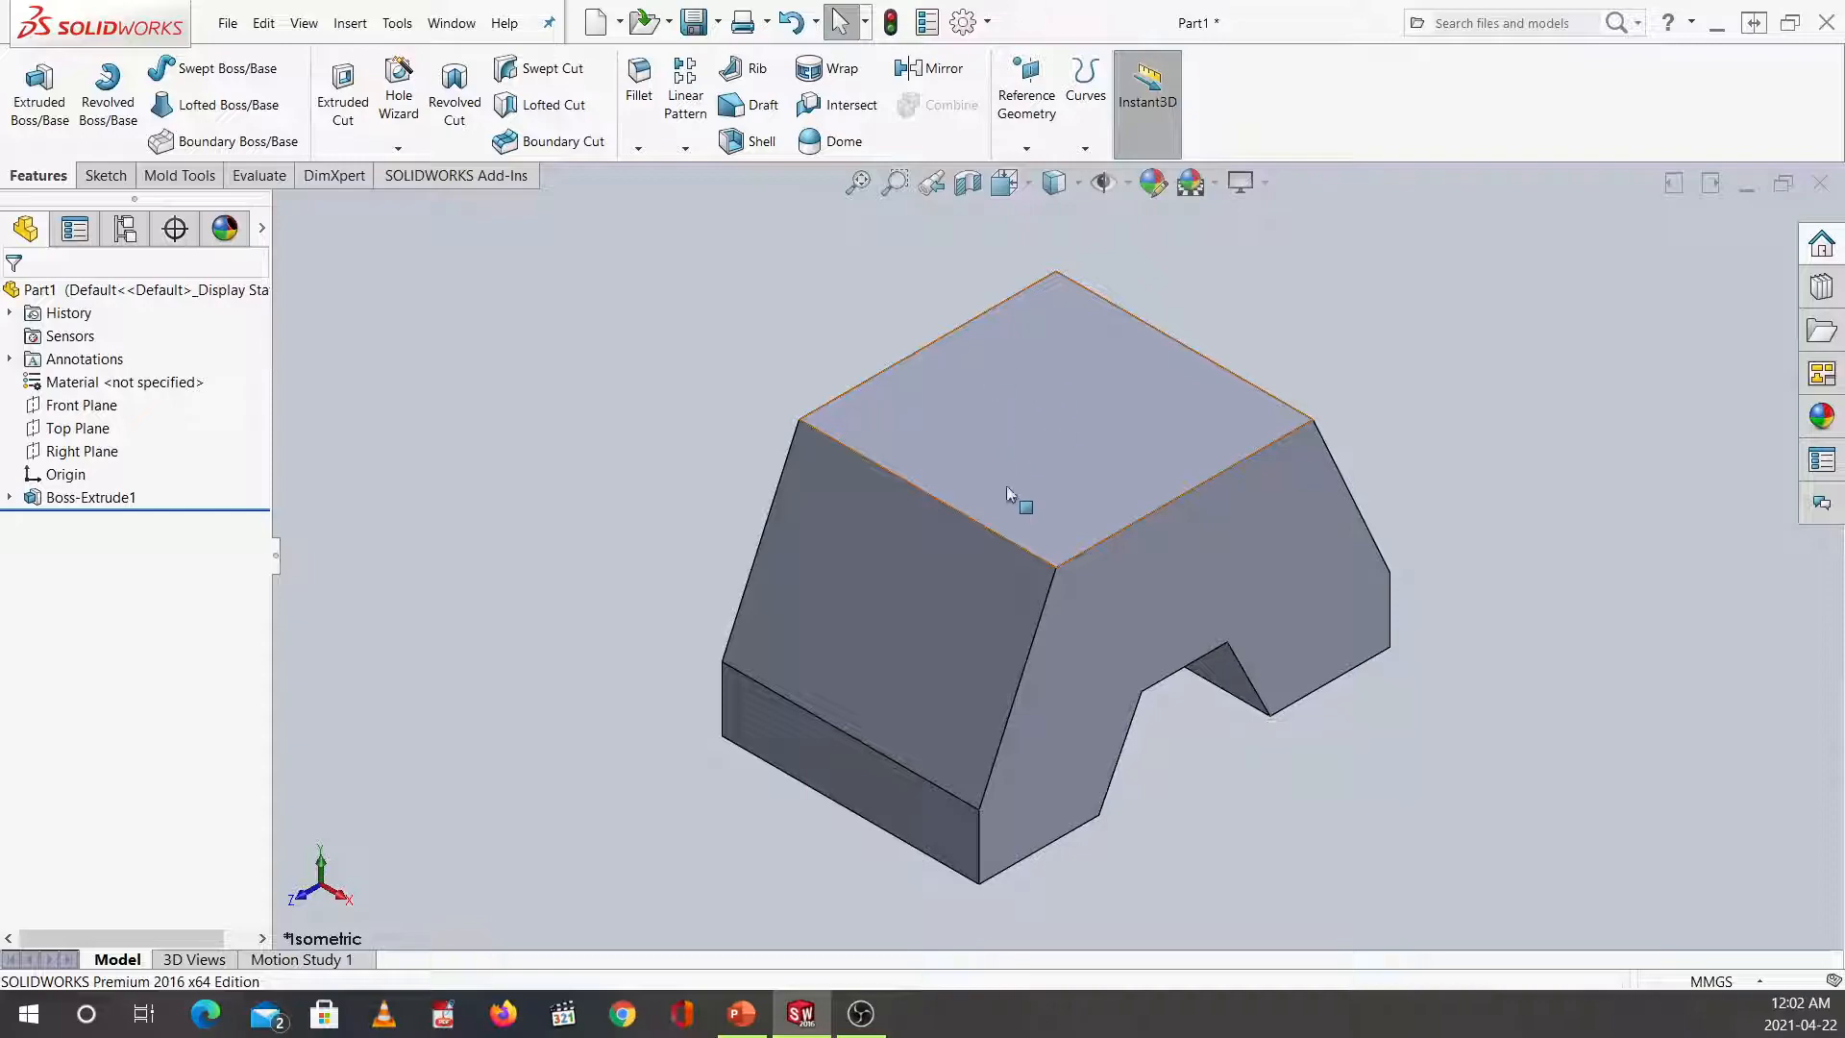
Consult the Training Models drawing in PowerPoint, return to SOLIDWORKS and open a sketch on the base's top face.
{"action": "left_click", "coordinate": [741, 1013]}
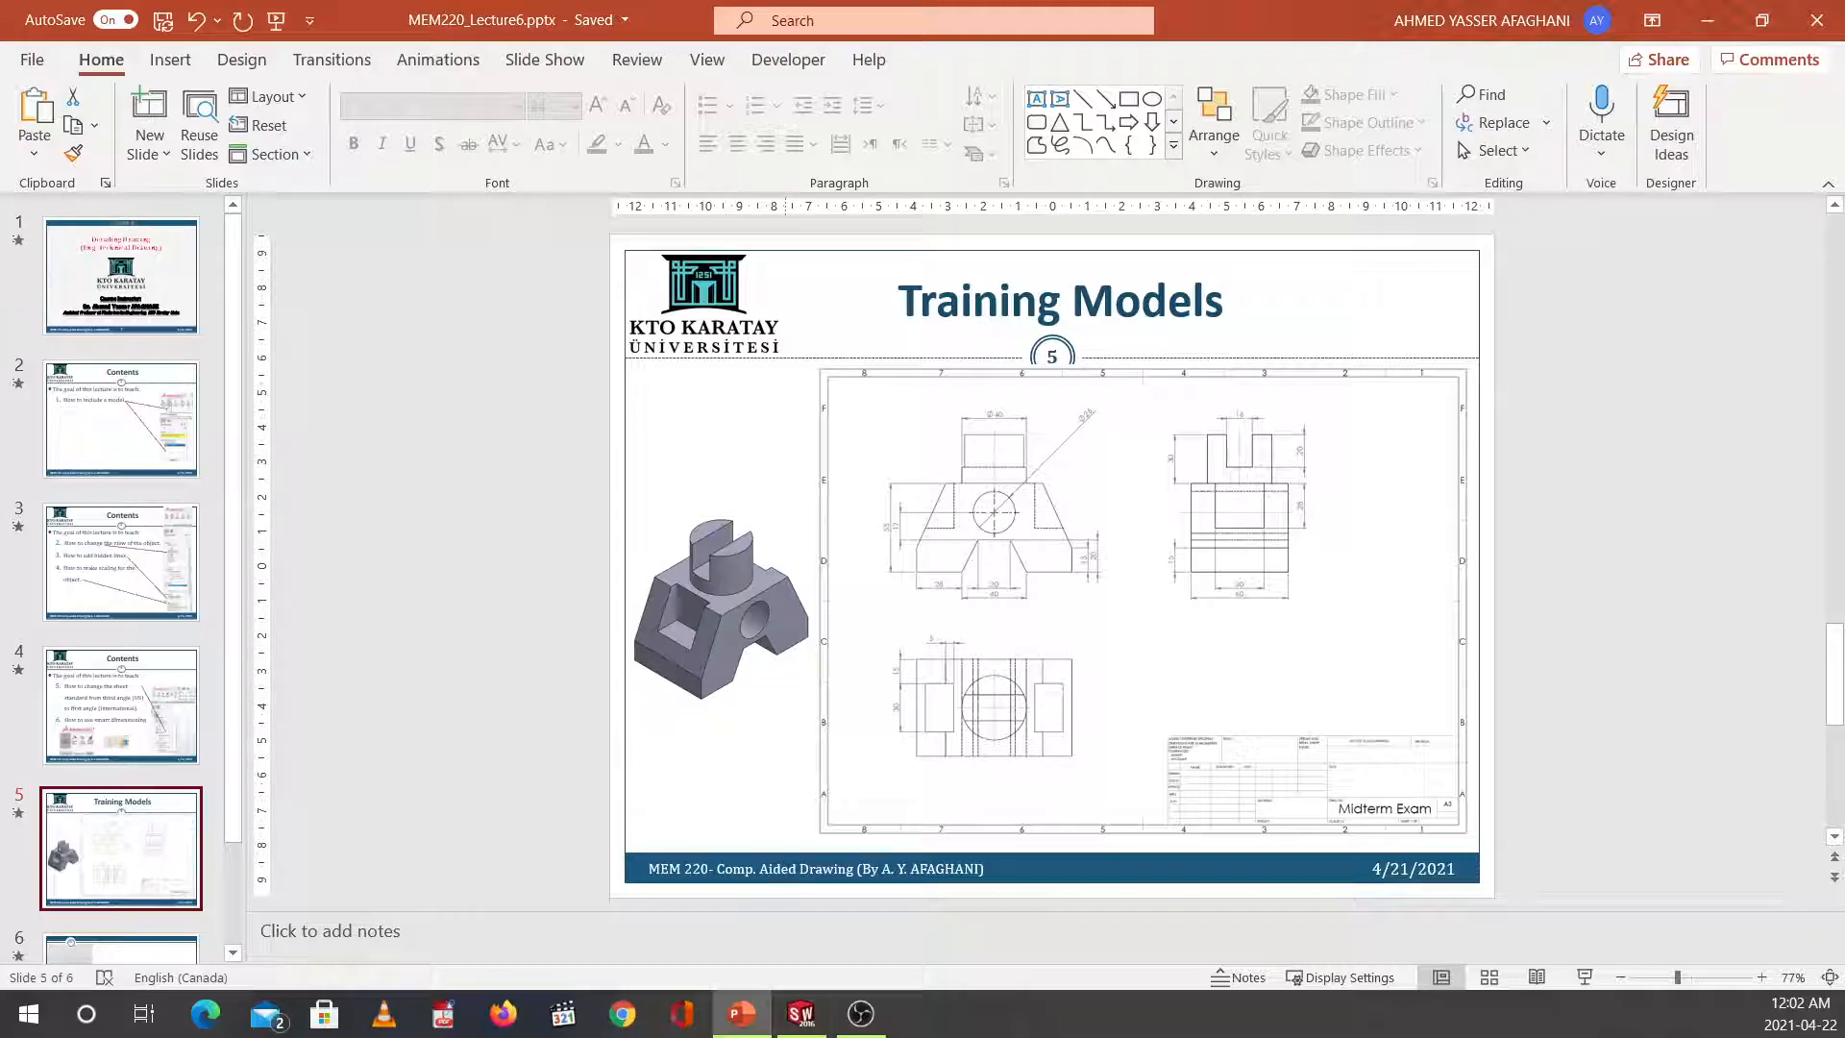
{"action": "left_click", "coordinate": [800, 1012]}
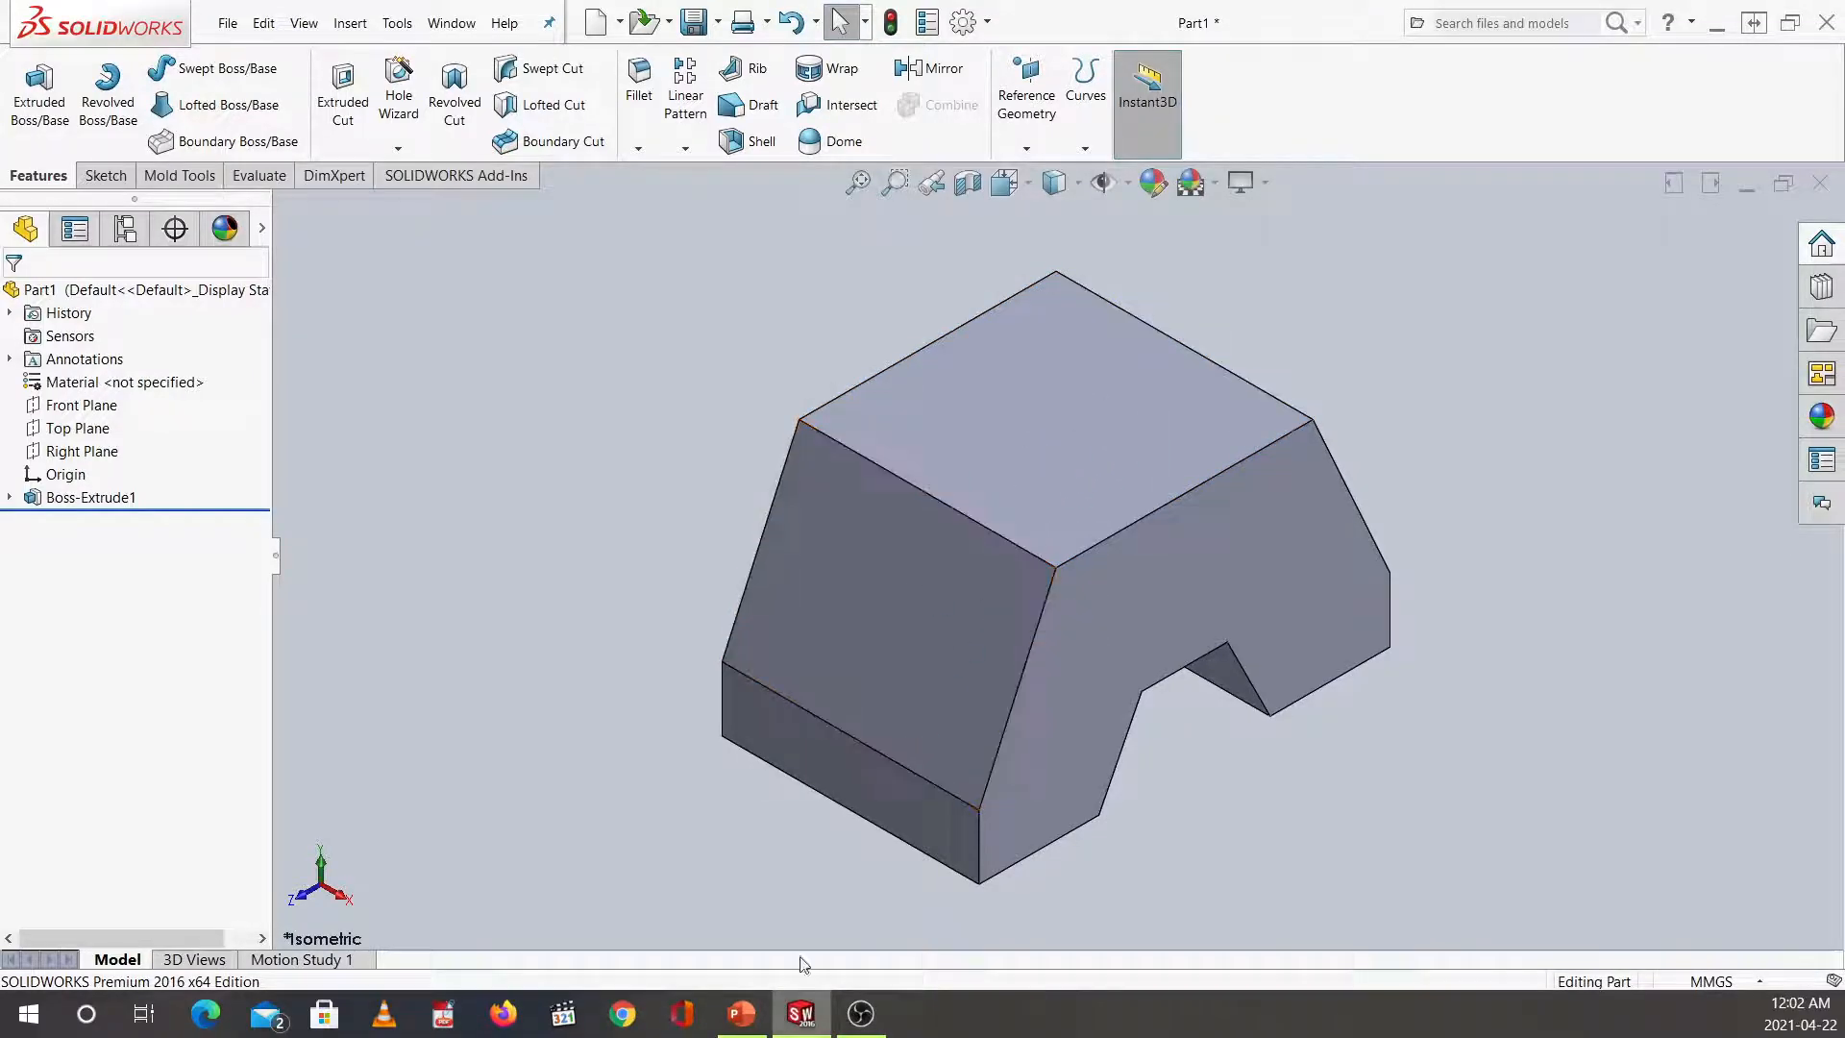
{"action": "left_click", "coordinate": [1022, 423]}
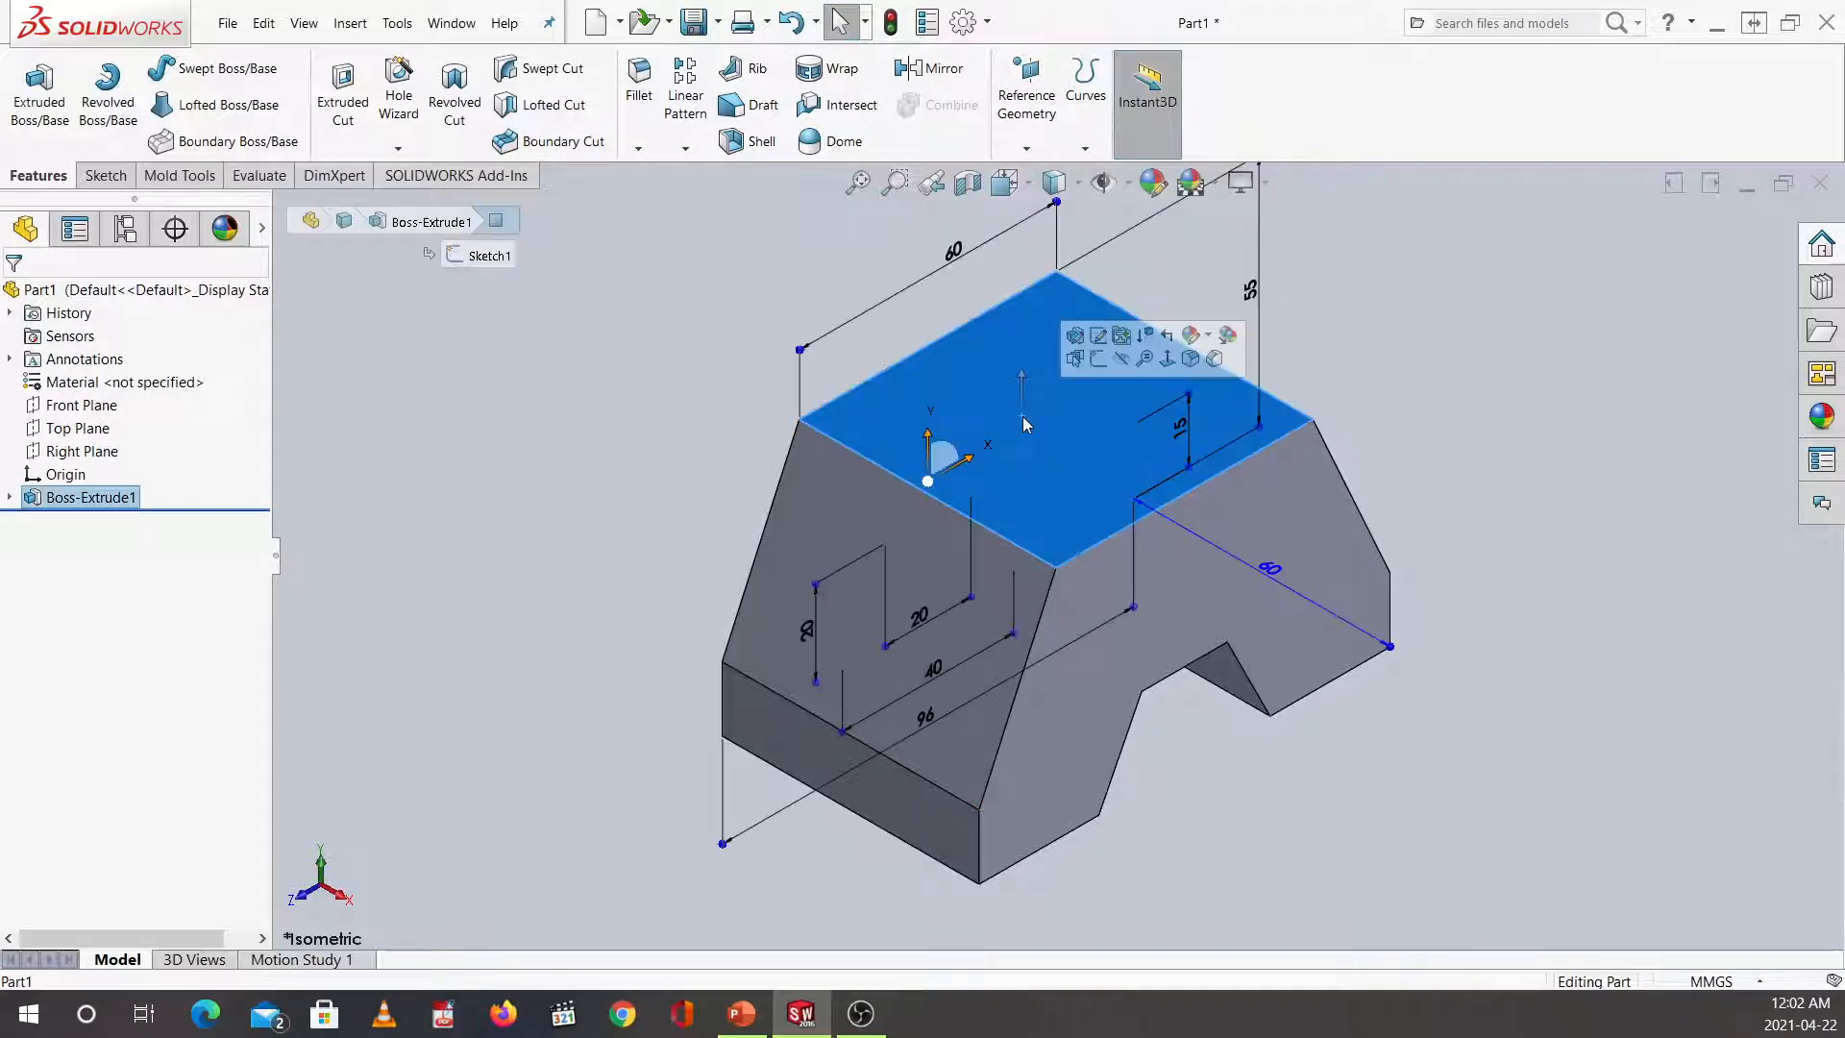
{"action": "left_click", "coordinate": [1096, 362]}
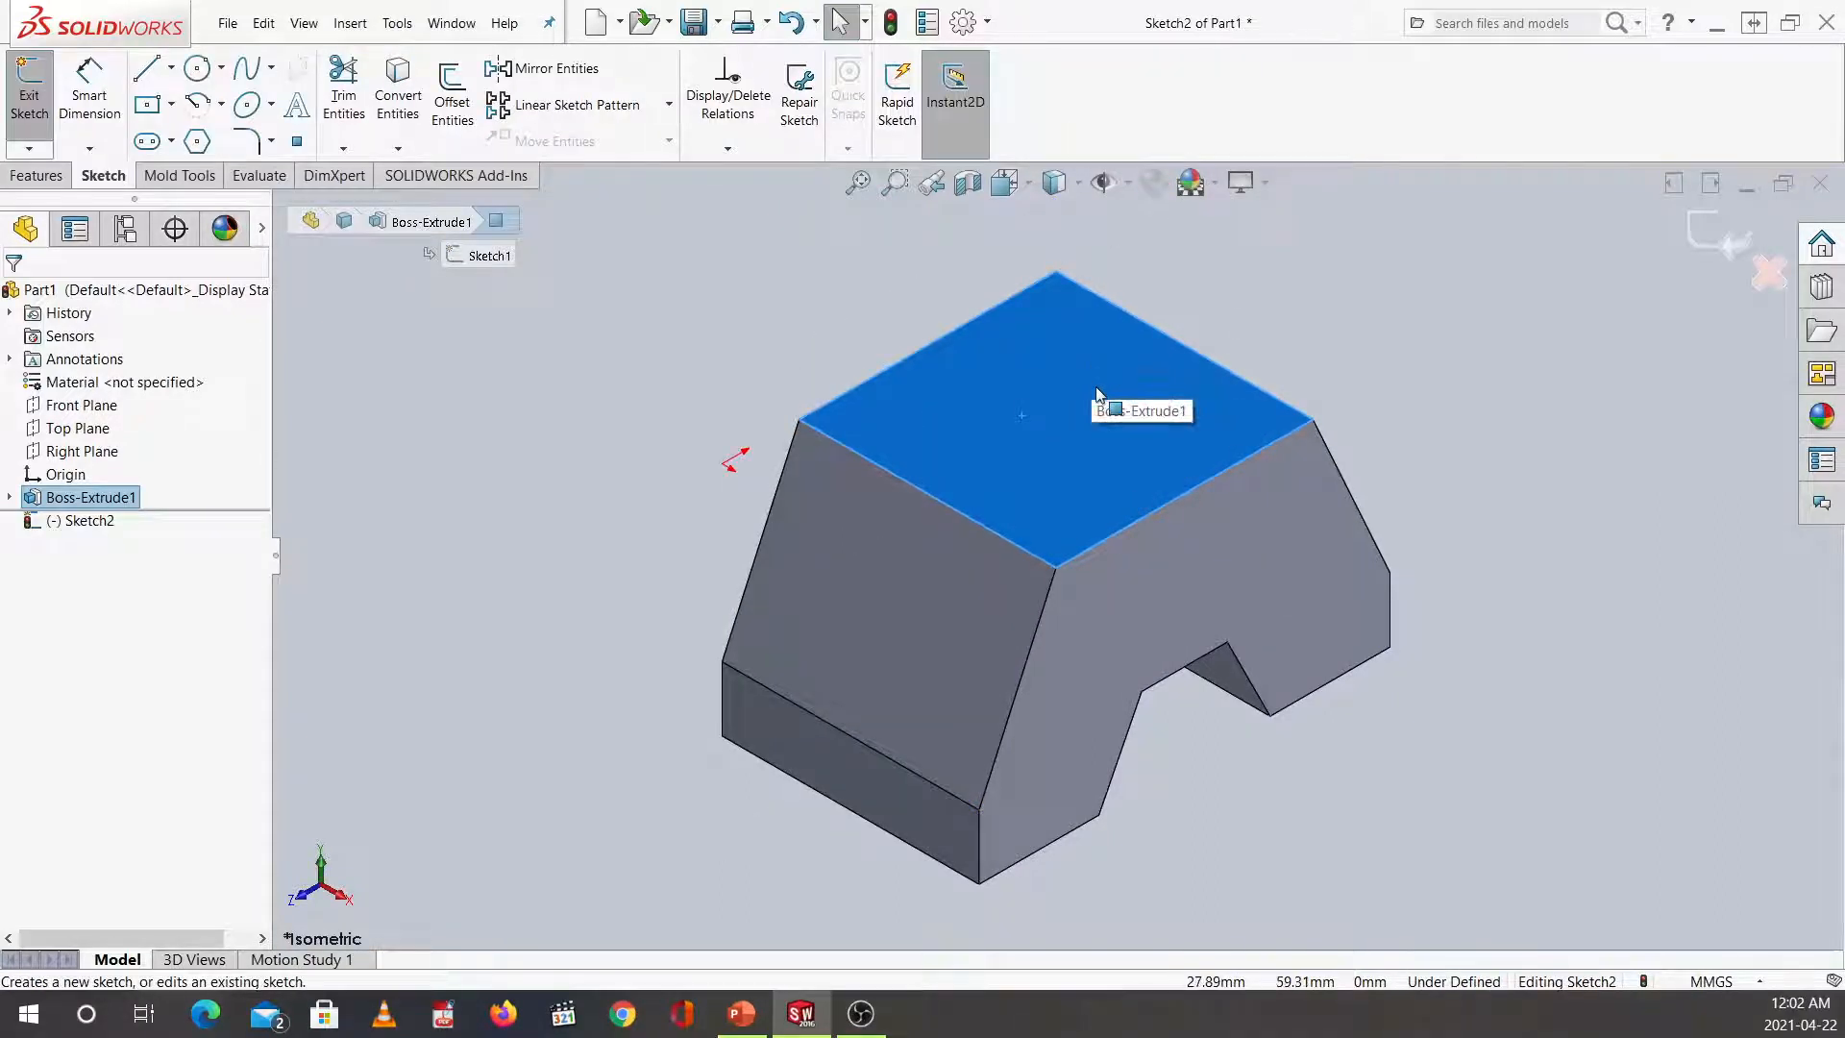
Sketch a circle at the centre of the top face and dimension its diameter as 40 mm.
{"action": "left_click", "coordinate": [198, 69]}
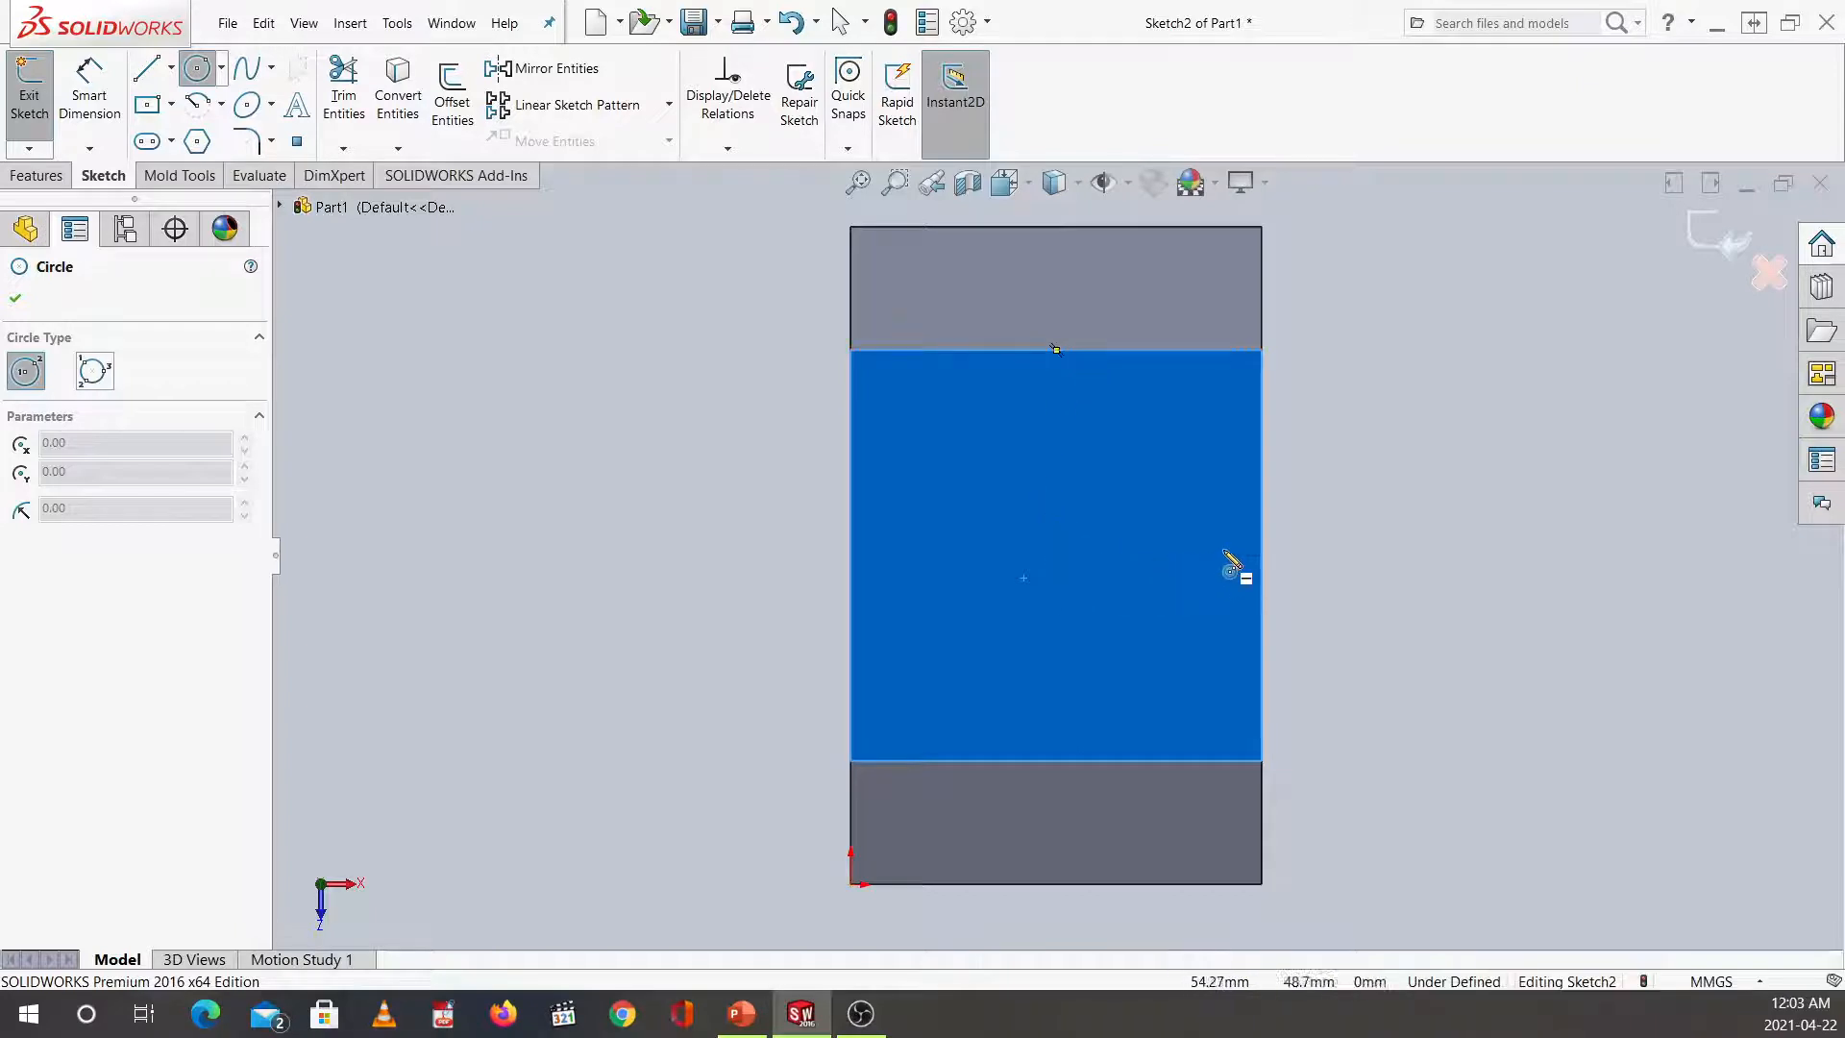
{"action": "left_click", "coordinate": [1056, 556]}
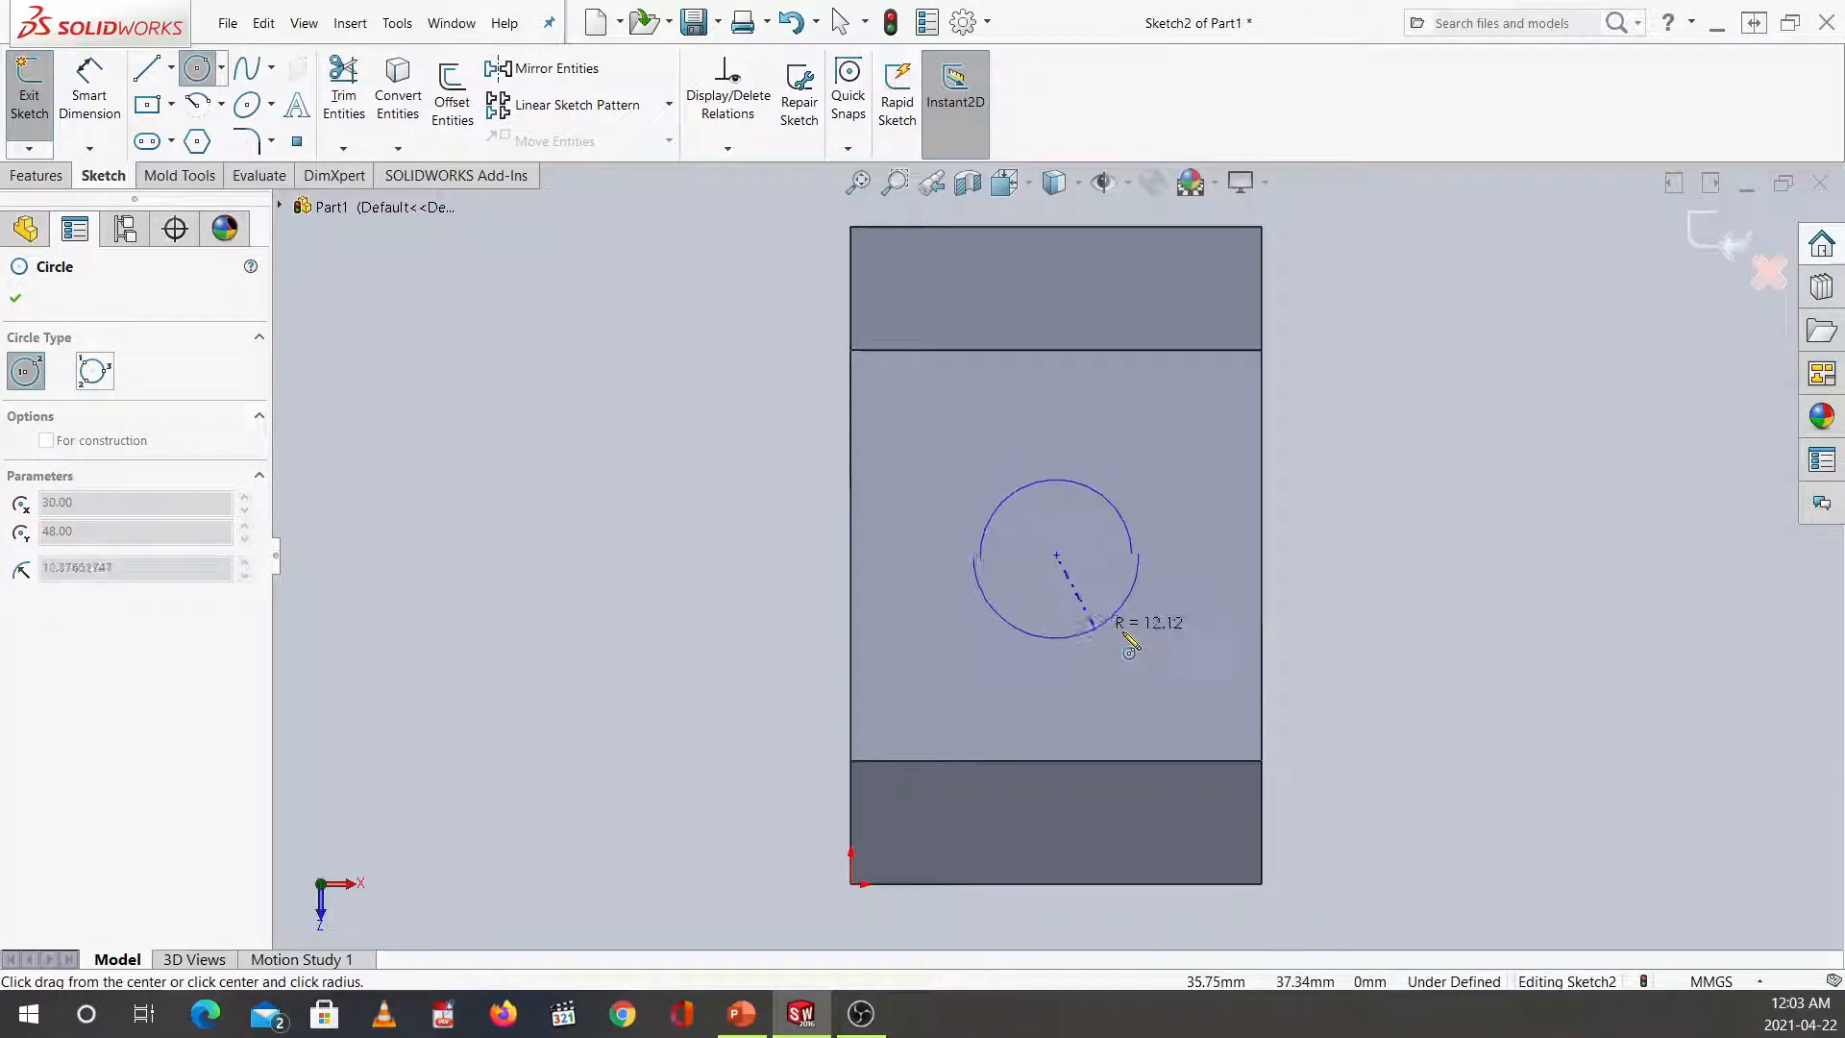
{"action": "left_click", "coordinate": [1150, 663]}
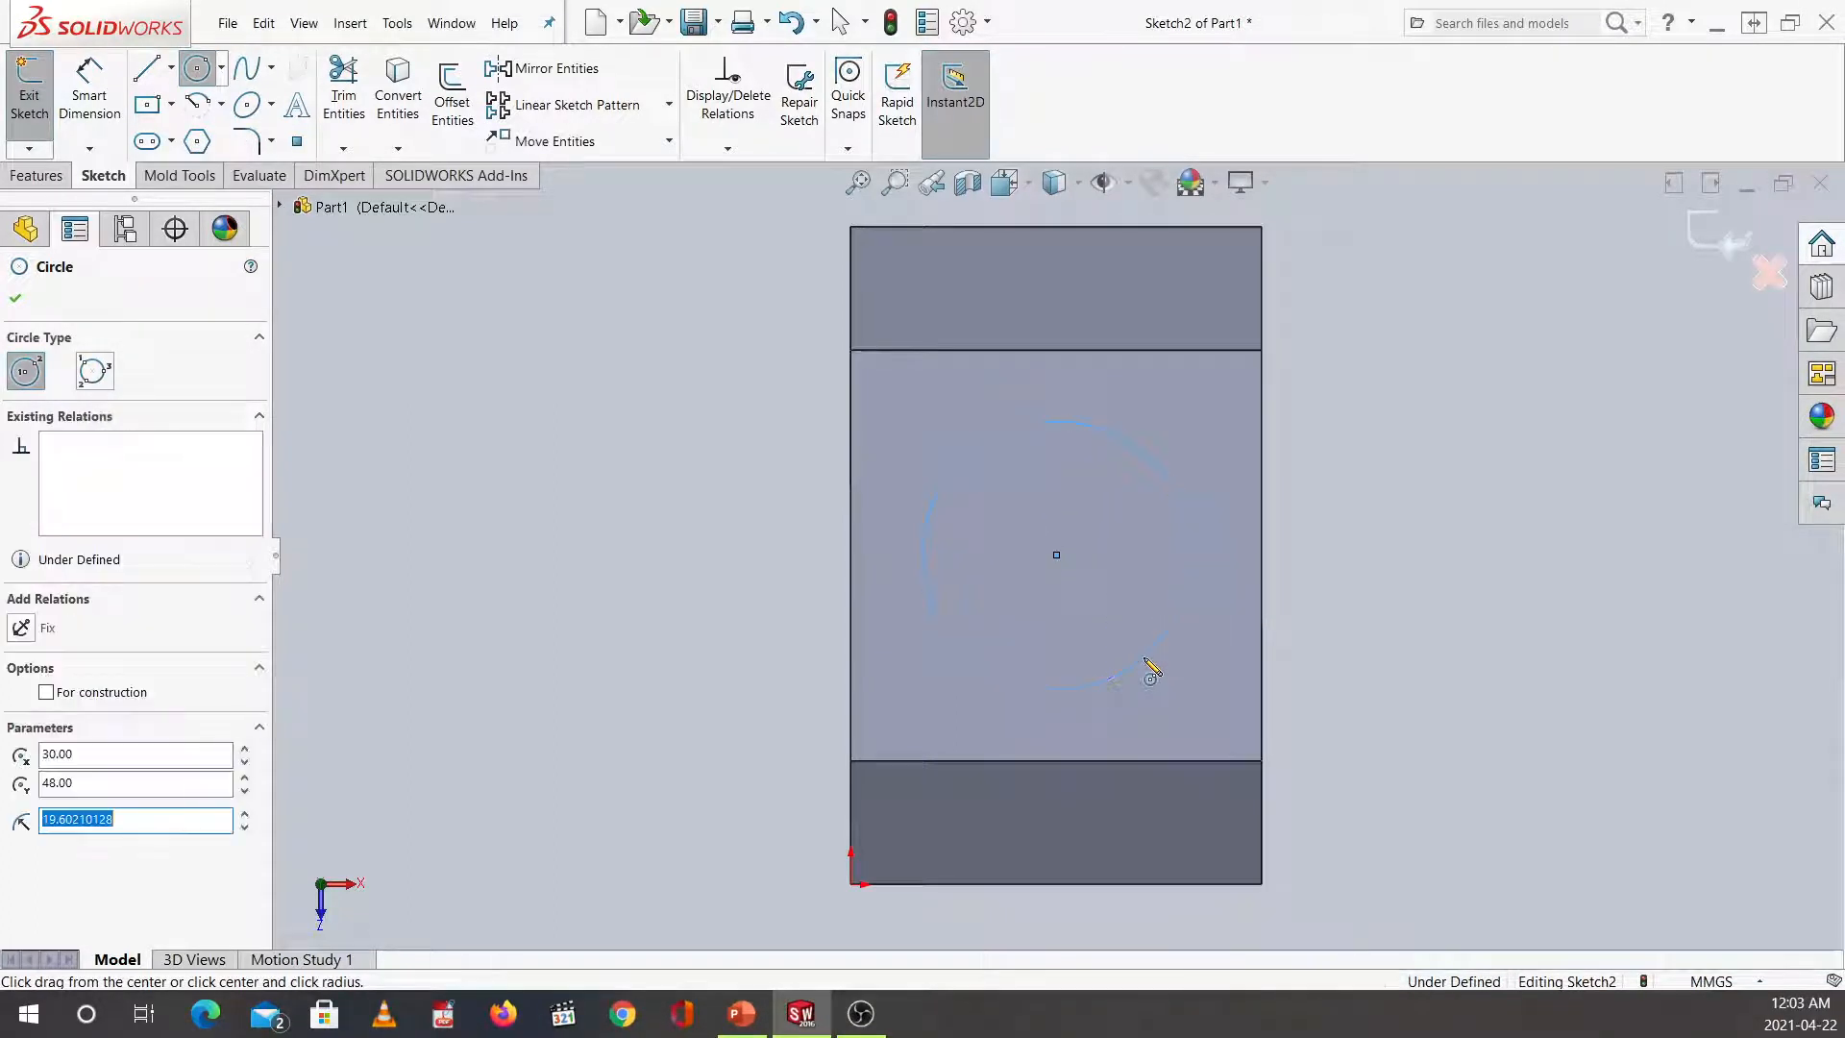
{"action": "key", "text": "Escape"}
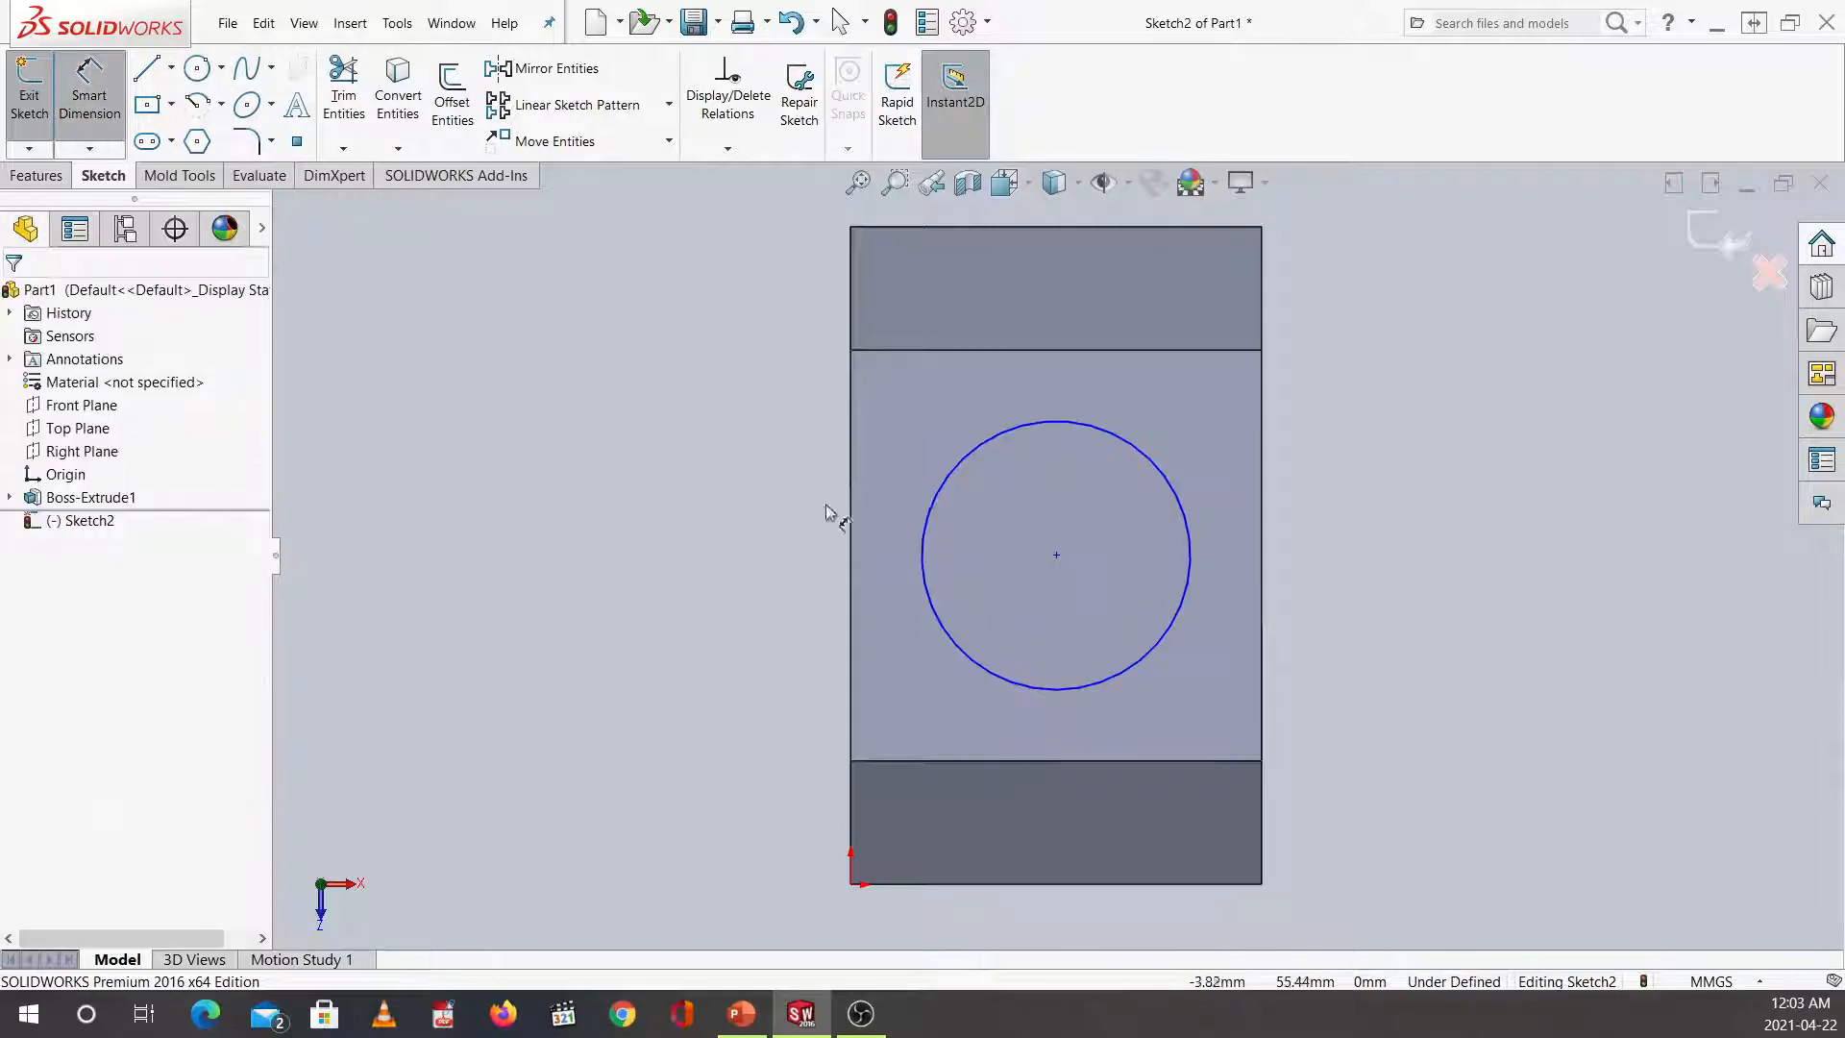
{"action": "left_click", "coordinate": [945, 496]}
{"action": "left_click", "coordinate": [739, 428]}
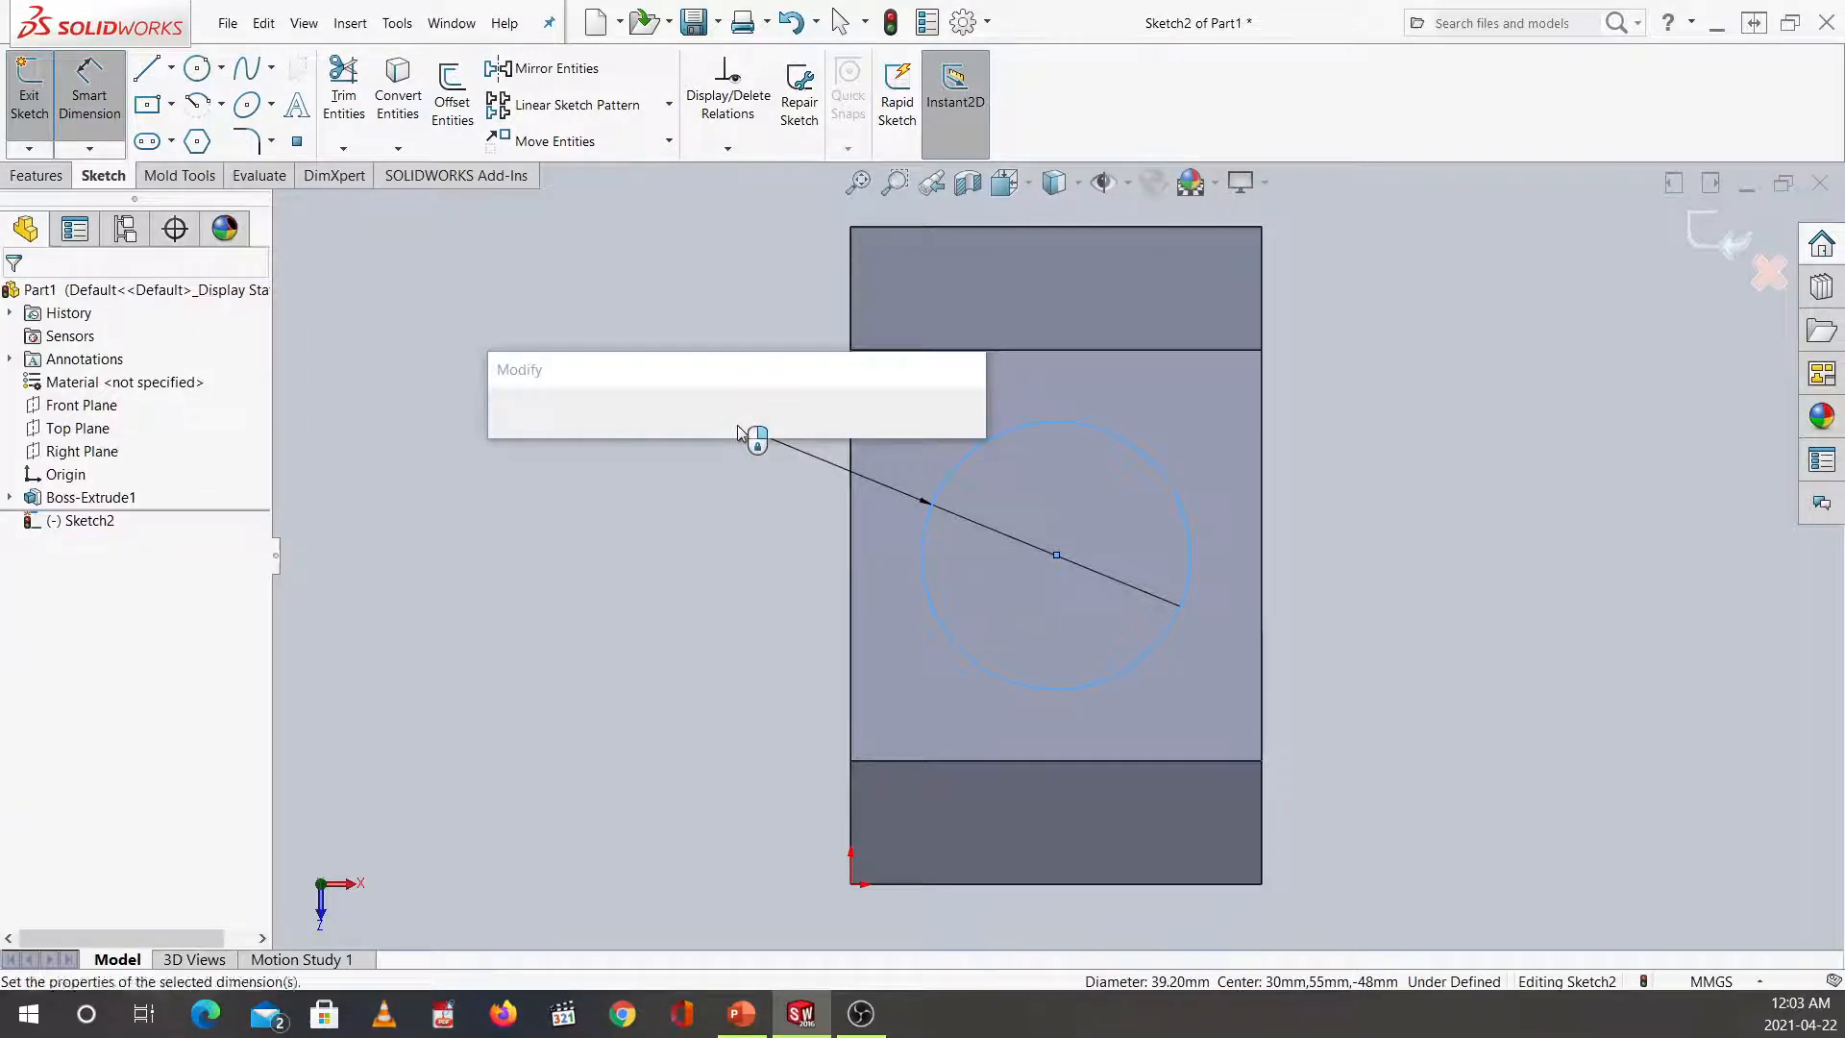
{"action": "type", "text": "40"}
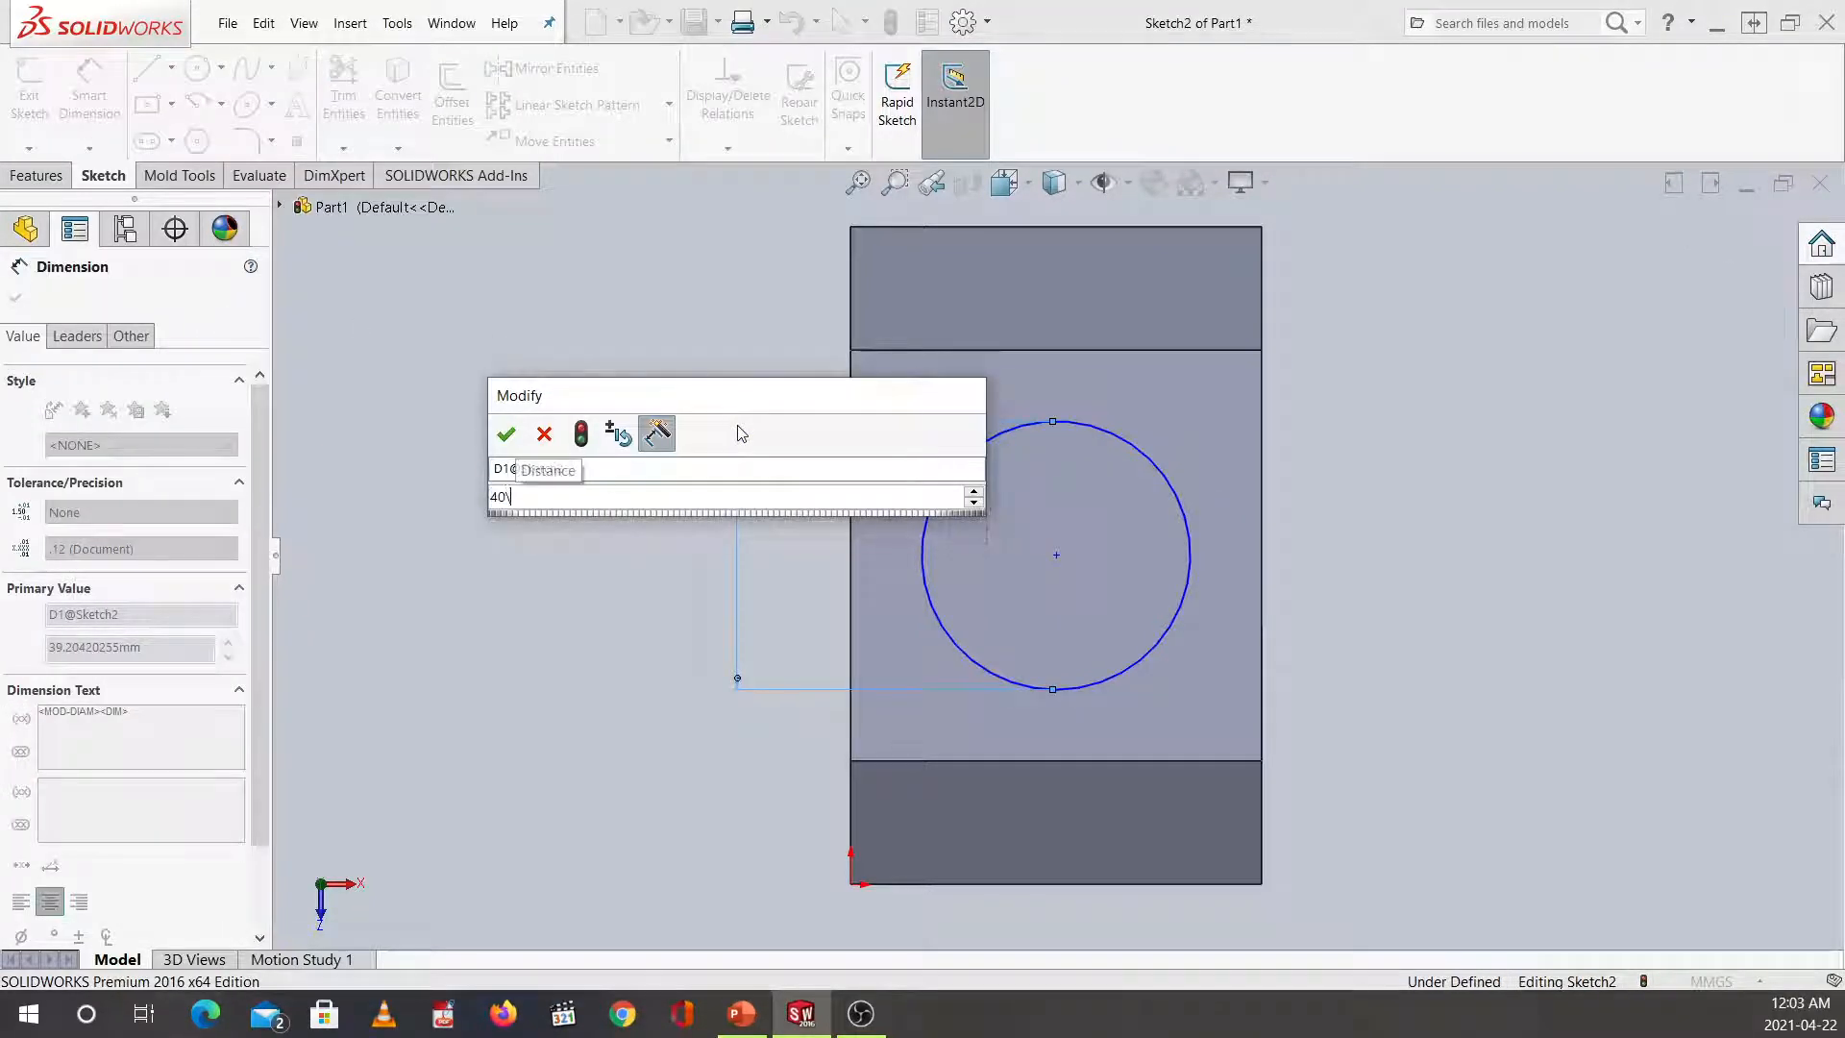
{"action": "key", "text": "Return"}
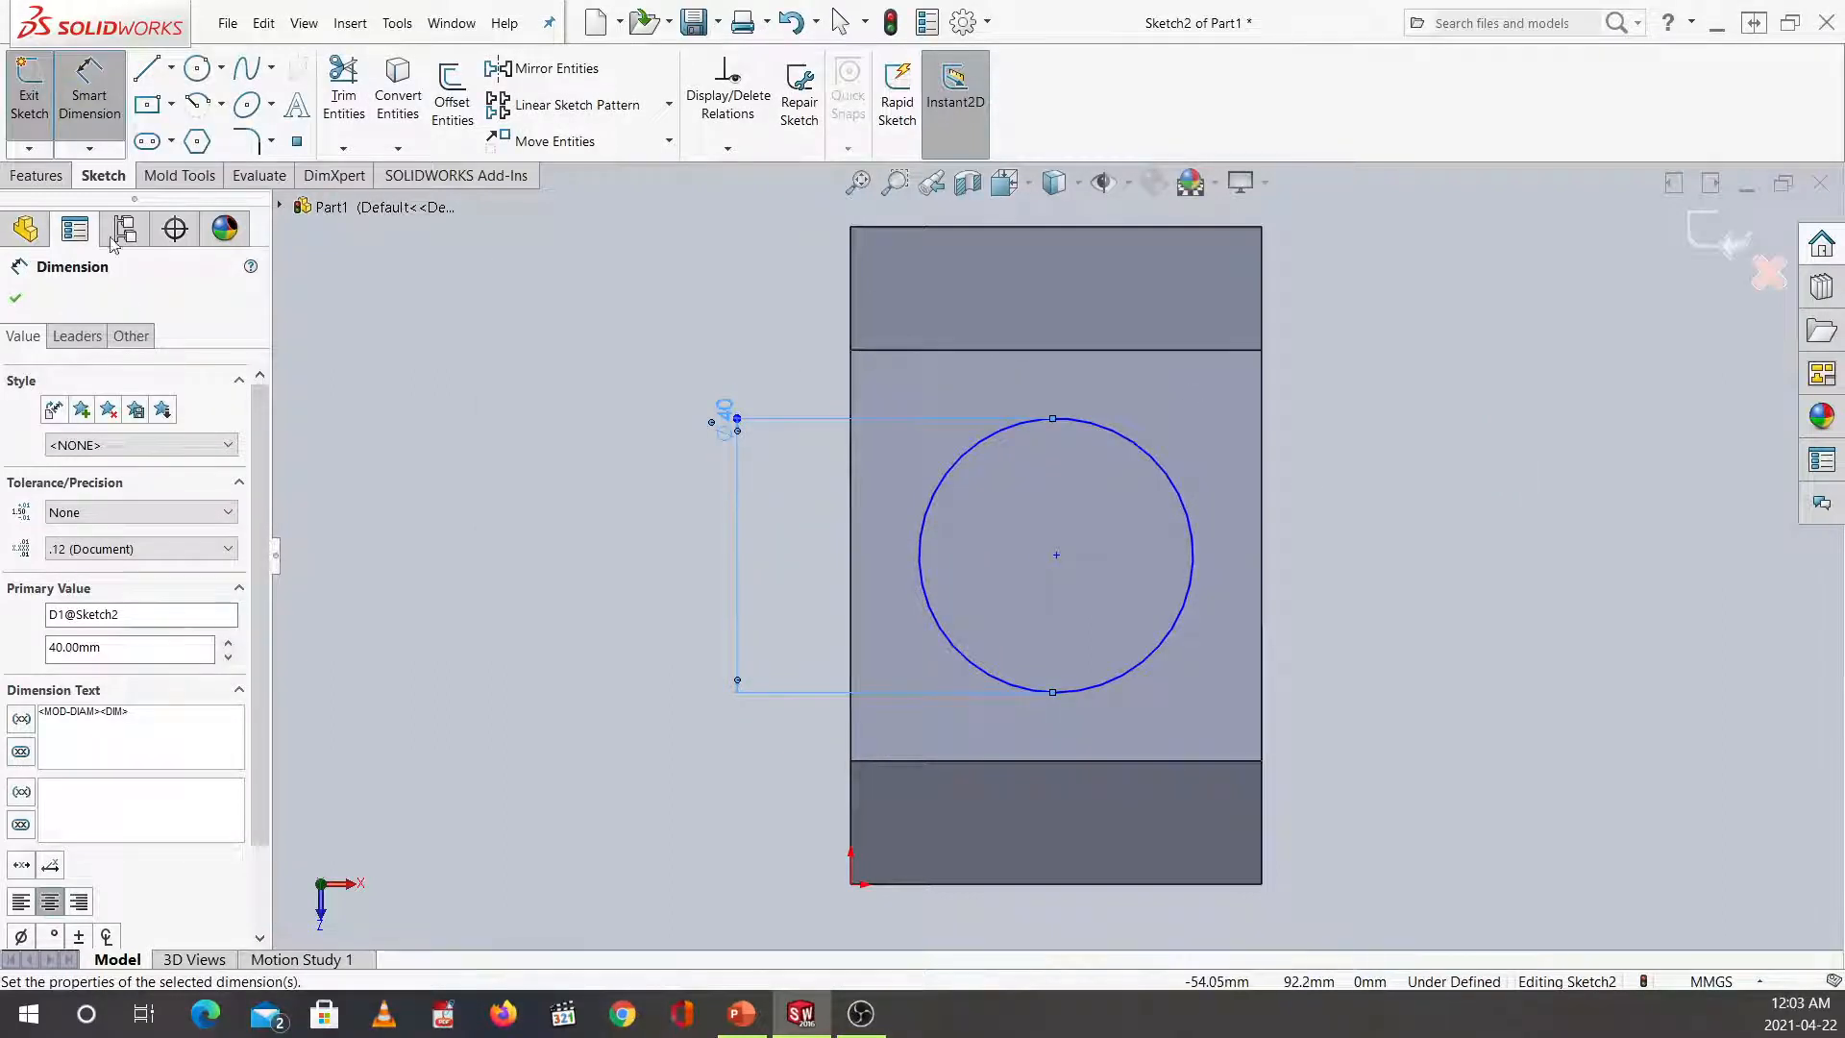
Check the distances from the circle's centre to the top face's right and upper edges using trial dimensions without placing them.
{"action": "left_click", "coordinate": [38, 177]}
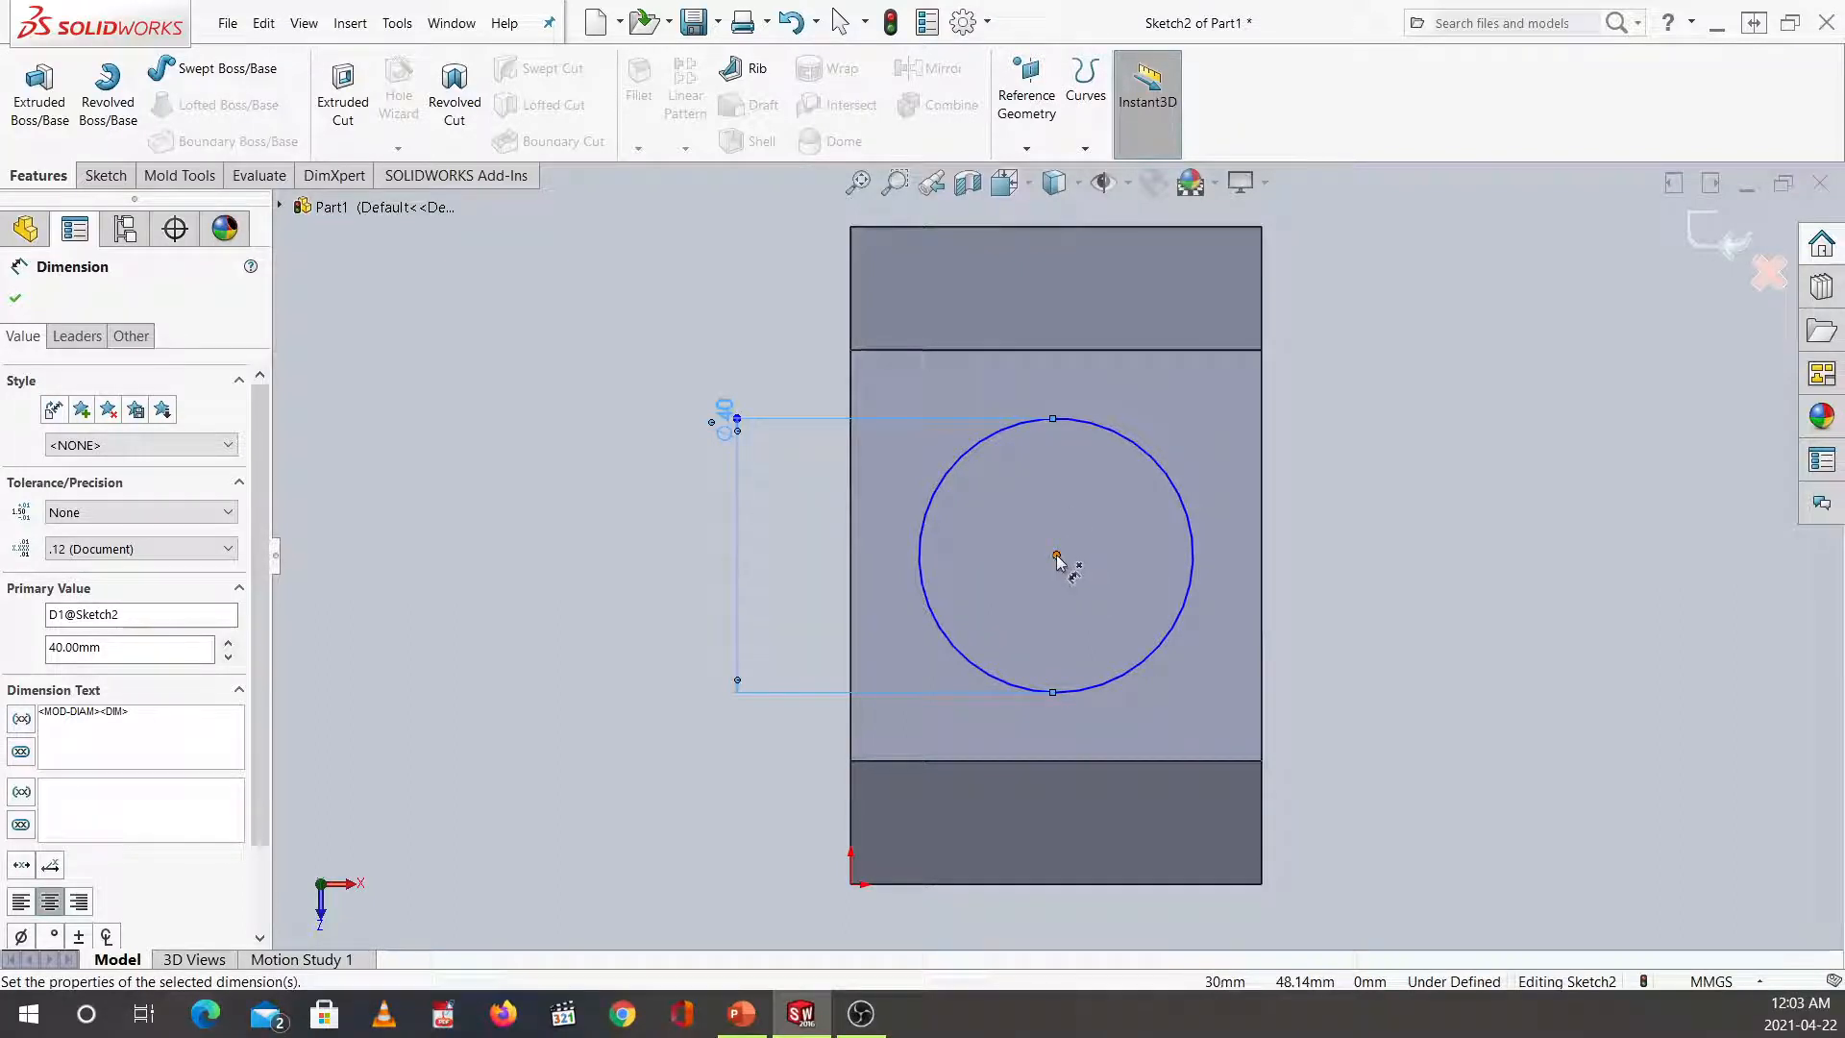
{"action": "left_click", "coordinate": [1057, 557]}
{"action": "left_click", "coordinate": [1262, 577]}
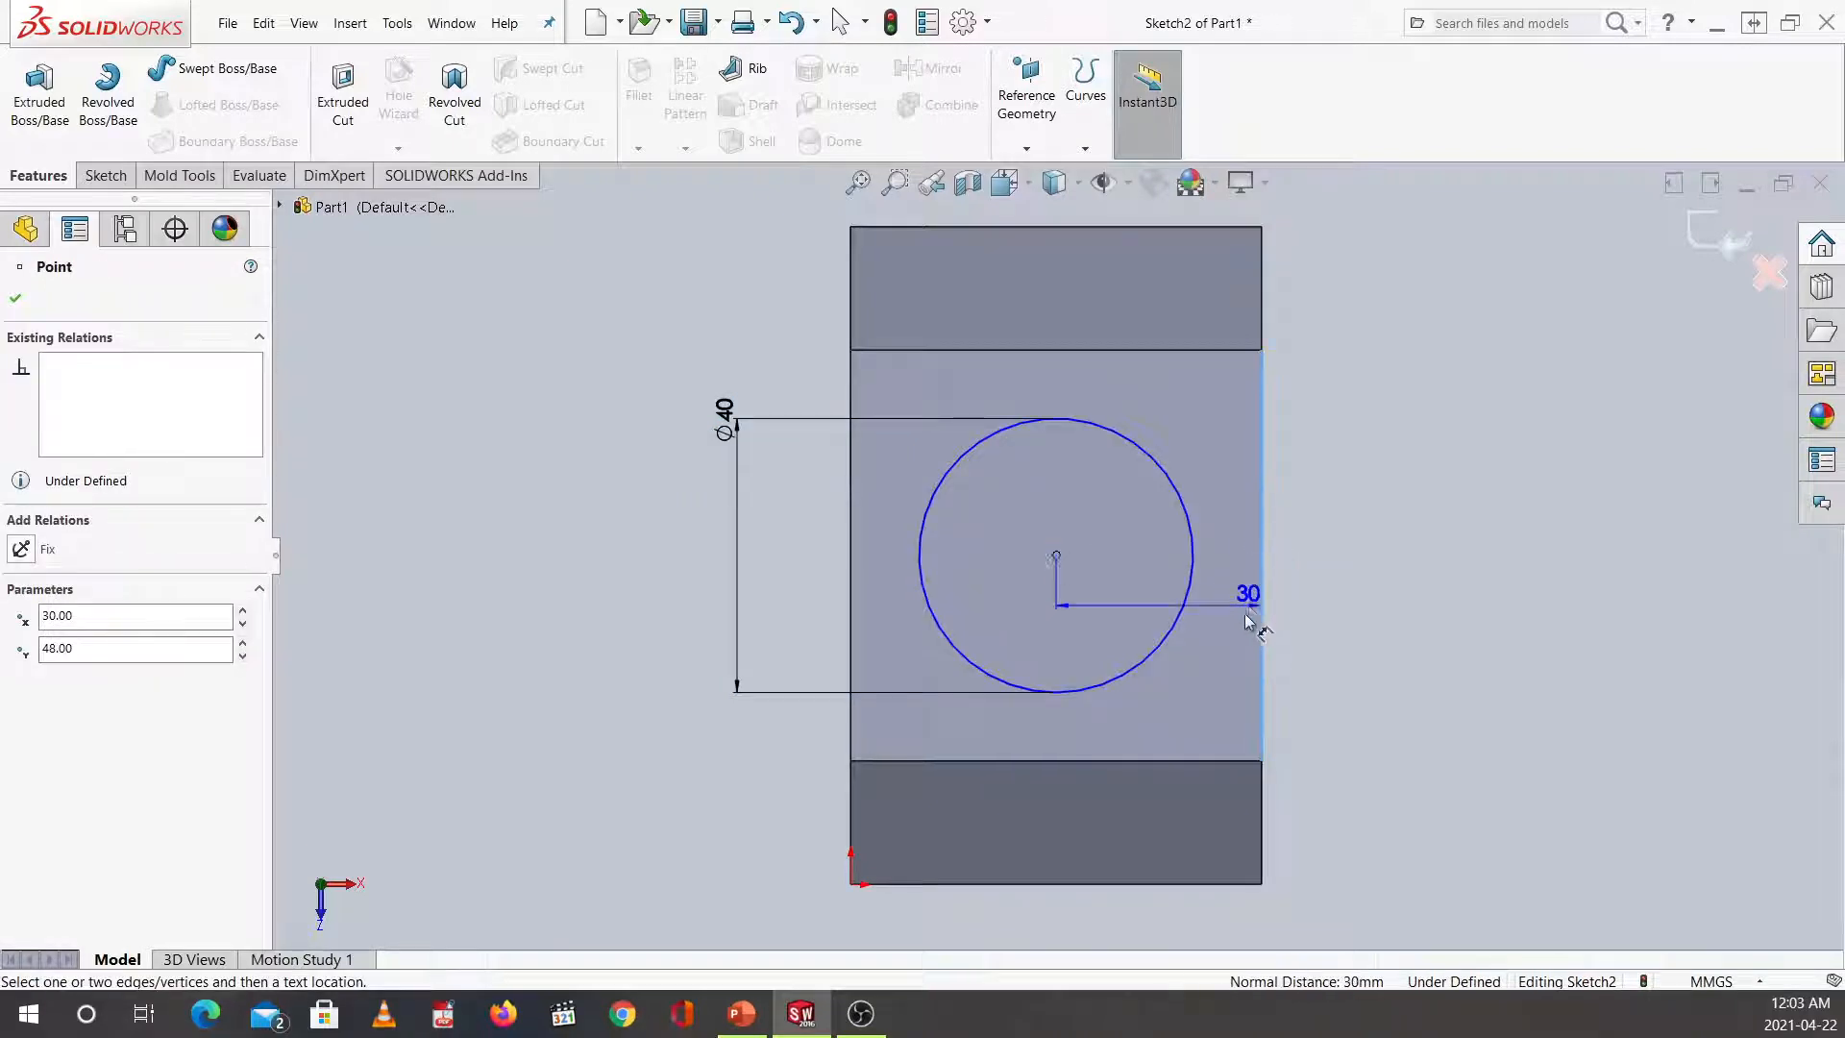
{"action": "key", "text": "Escape"}
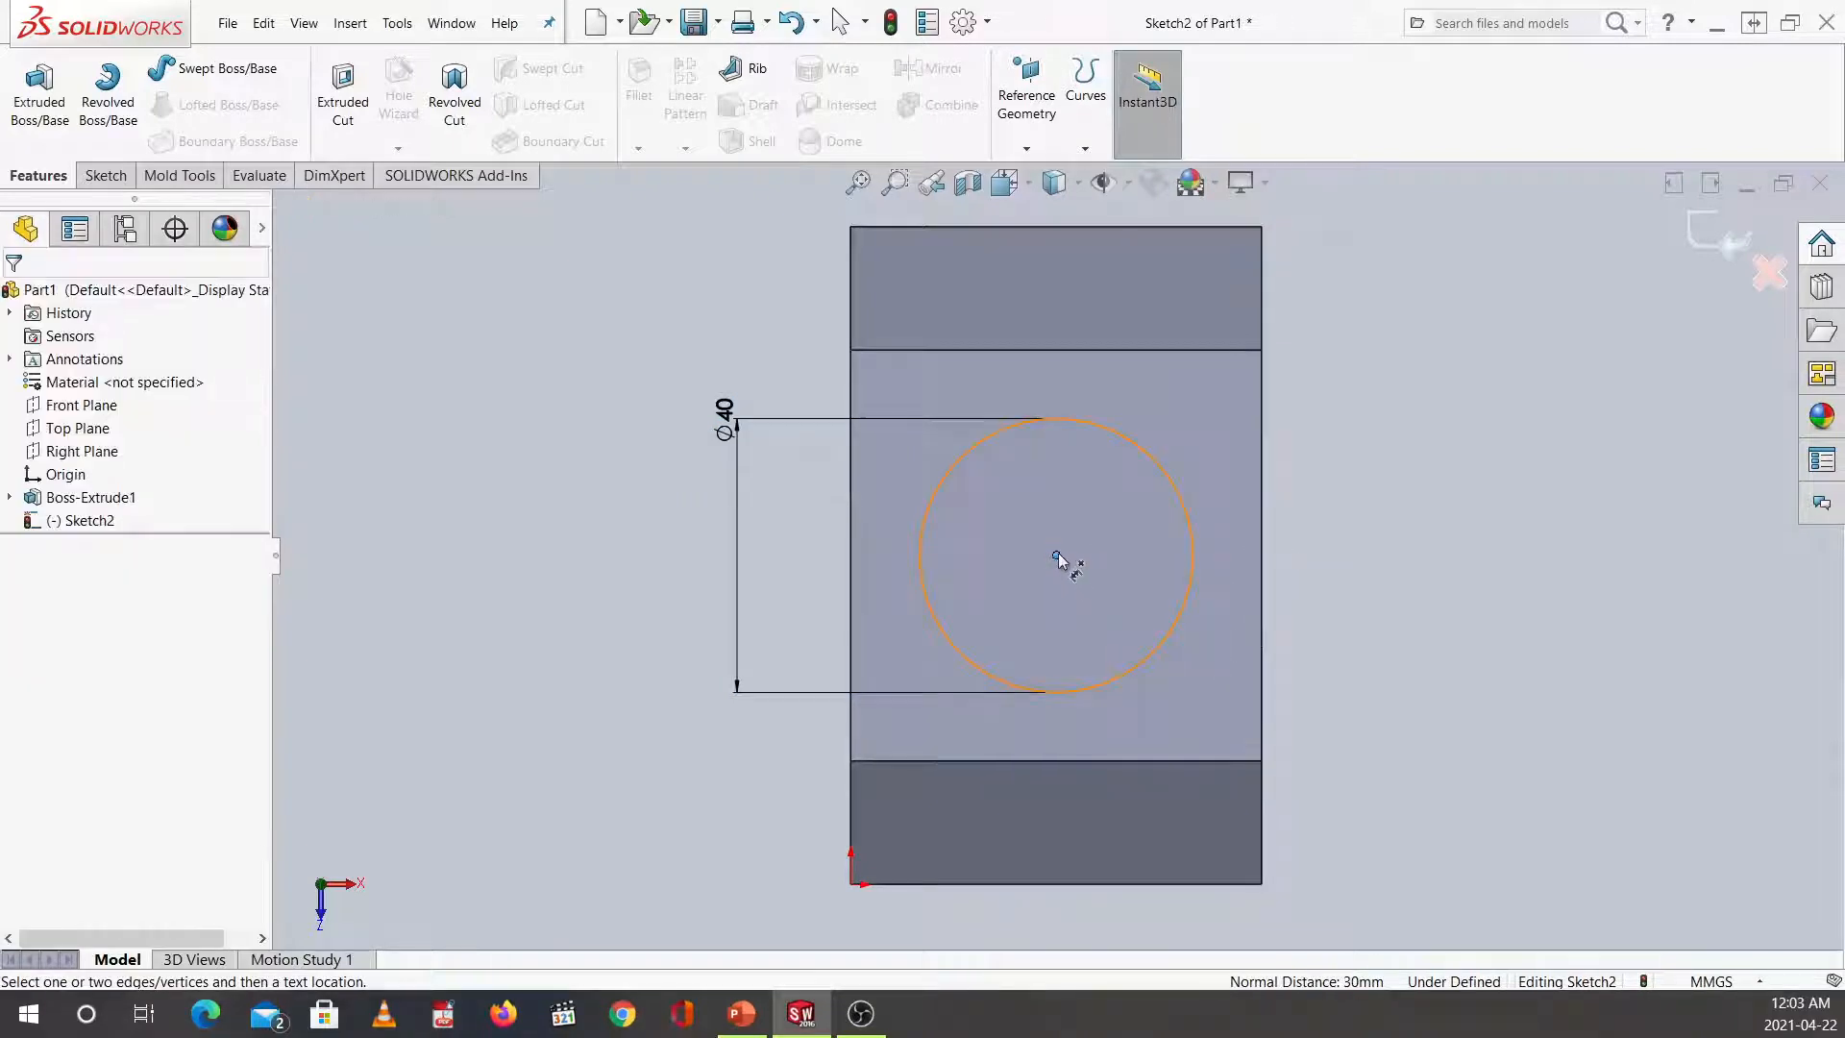
{"action": "left_click", "coordinate": [1057, 558]}
{"action": "left_click", "coordinate": [1124, 350]}
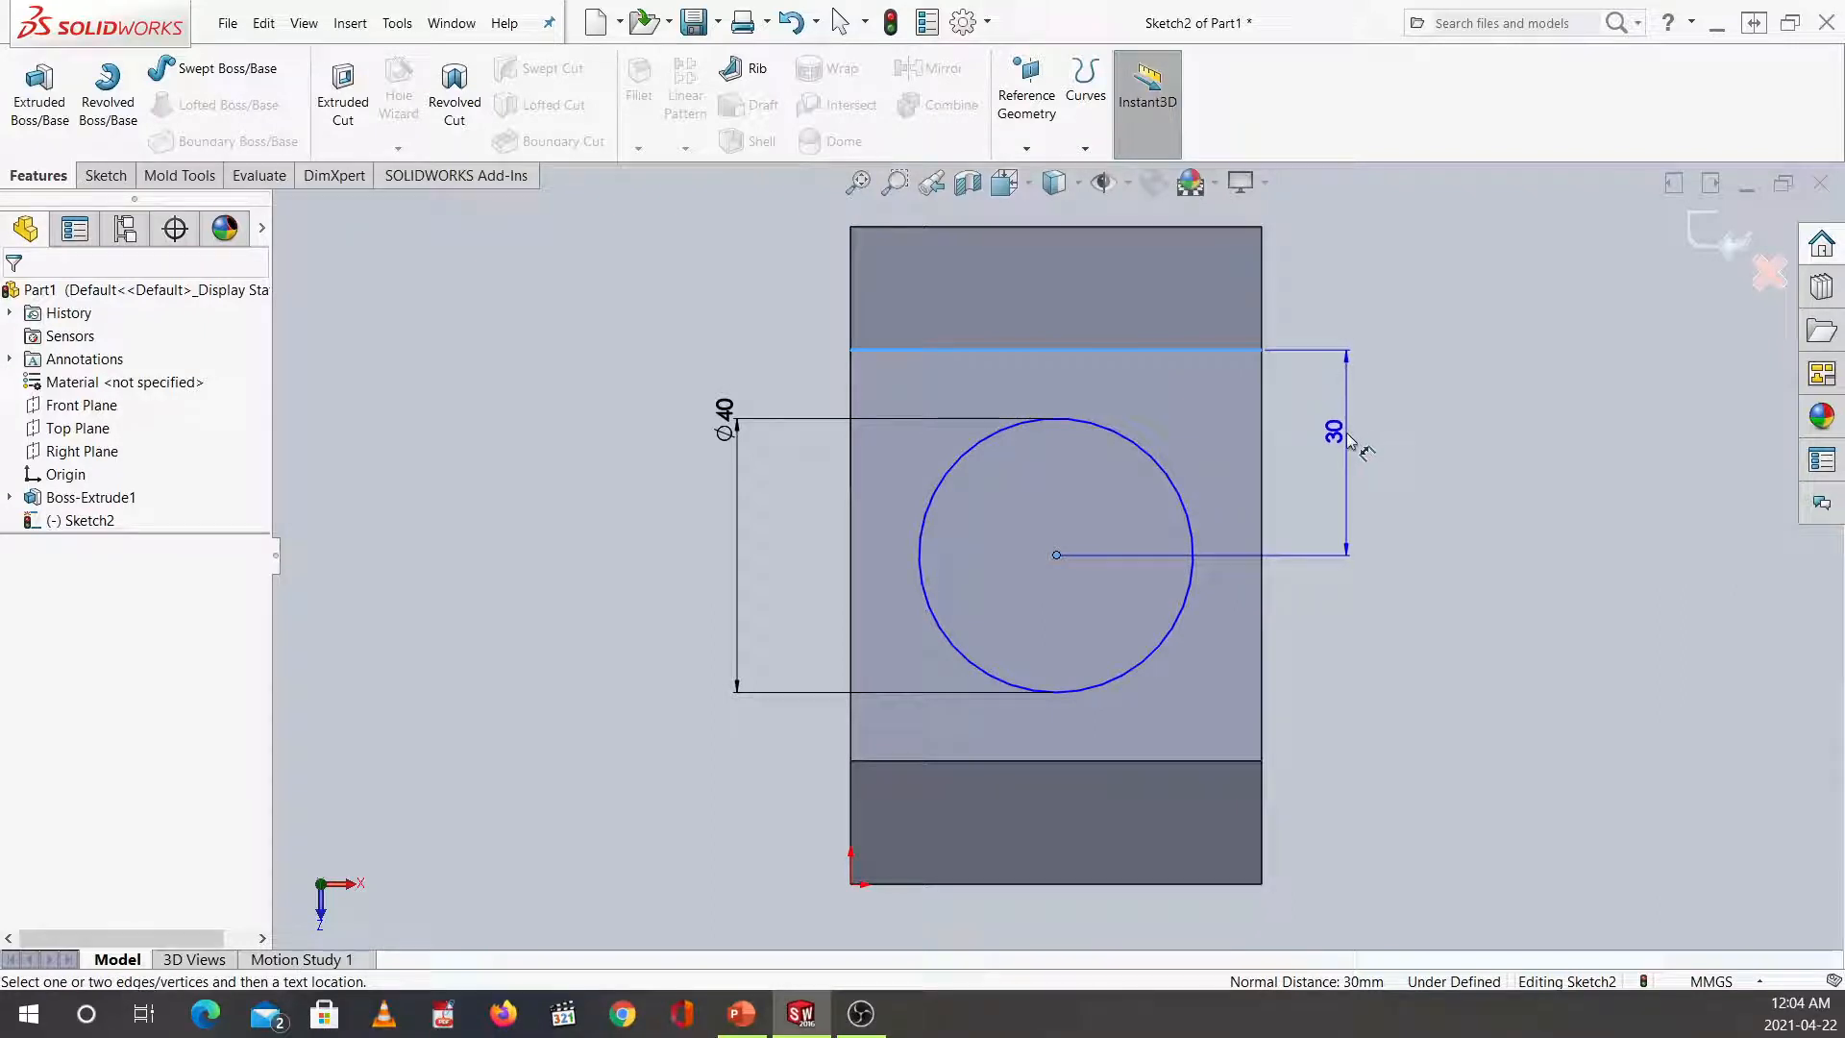
{"action": "key", "text": "Escape"}
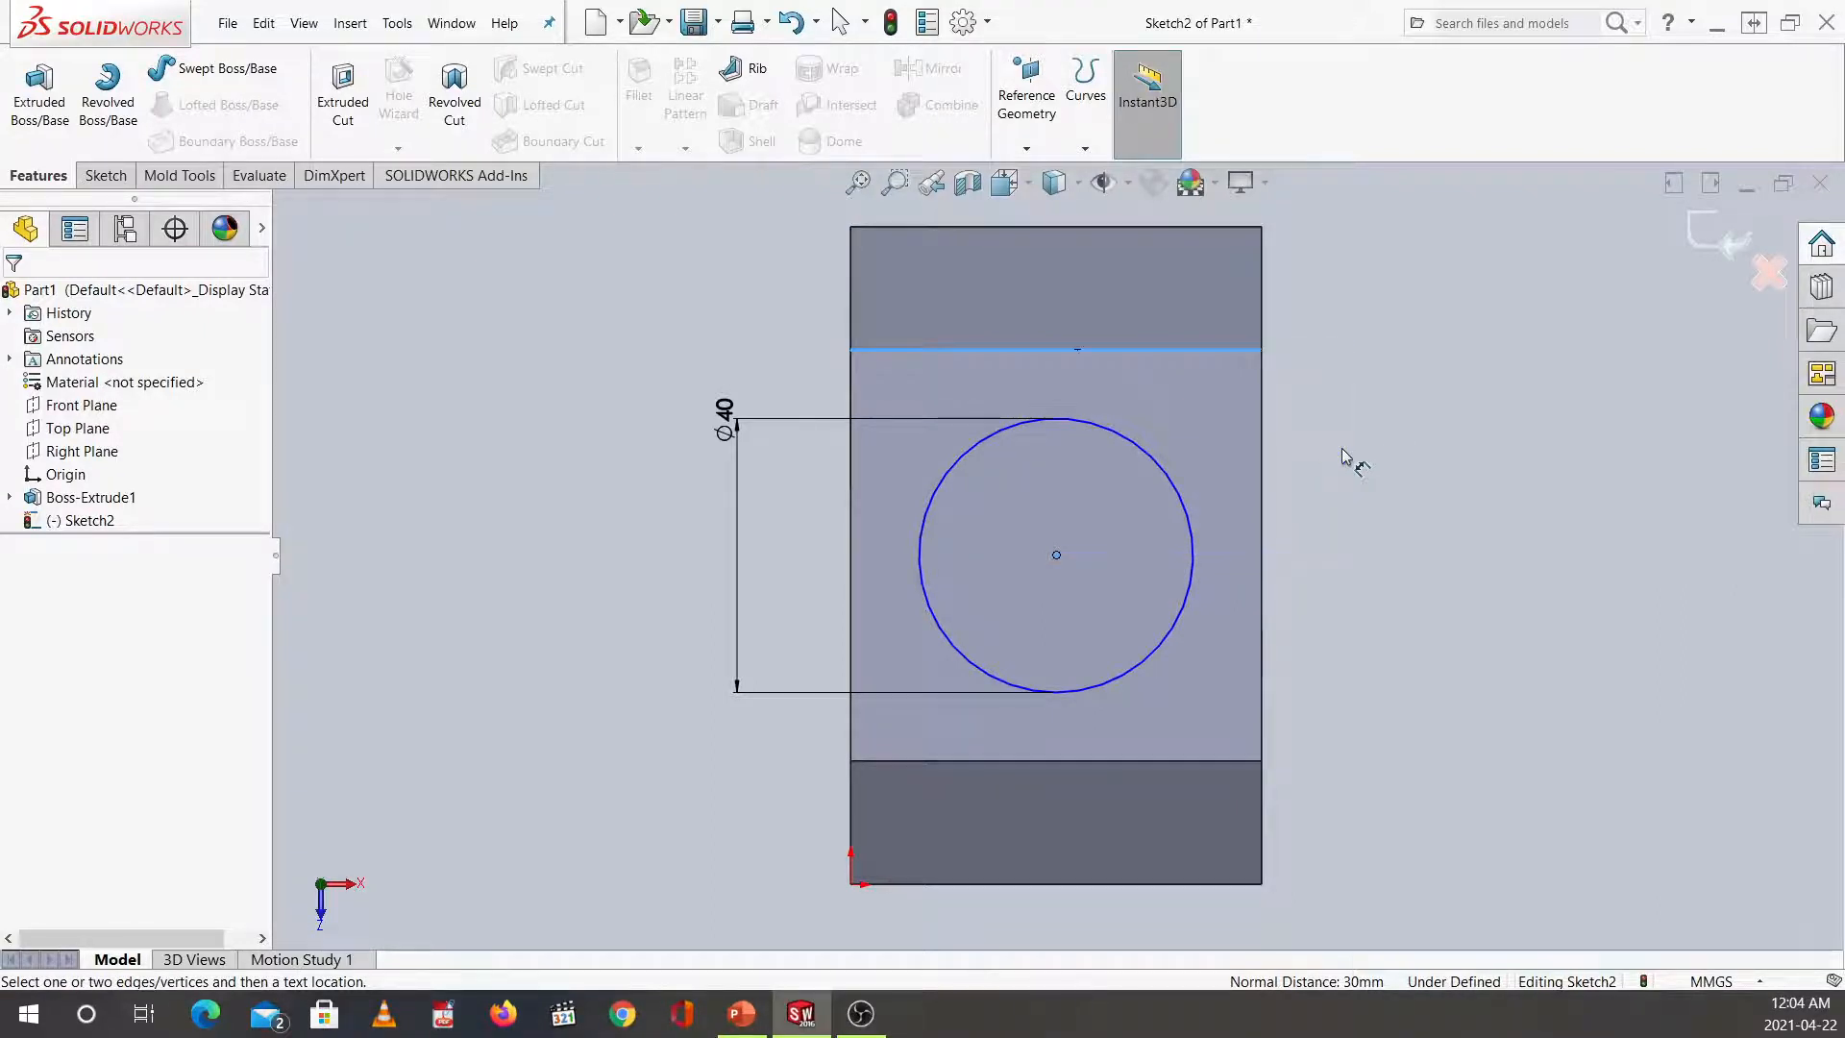
Dimension the horizontal distance from the circle's centre to the top face's right edge as 30 mm.
{"action": "key", "text": "Escape"}
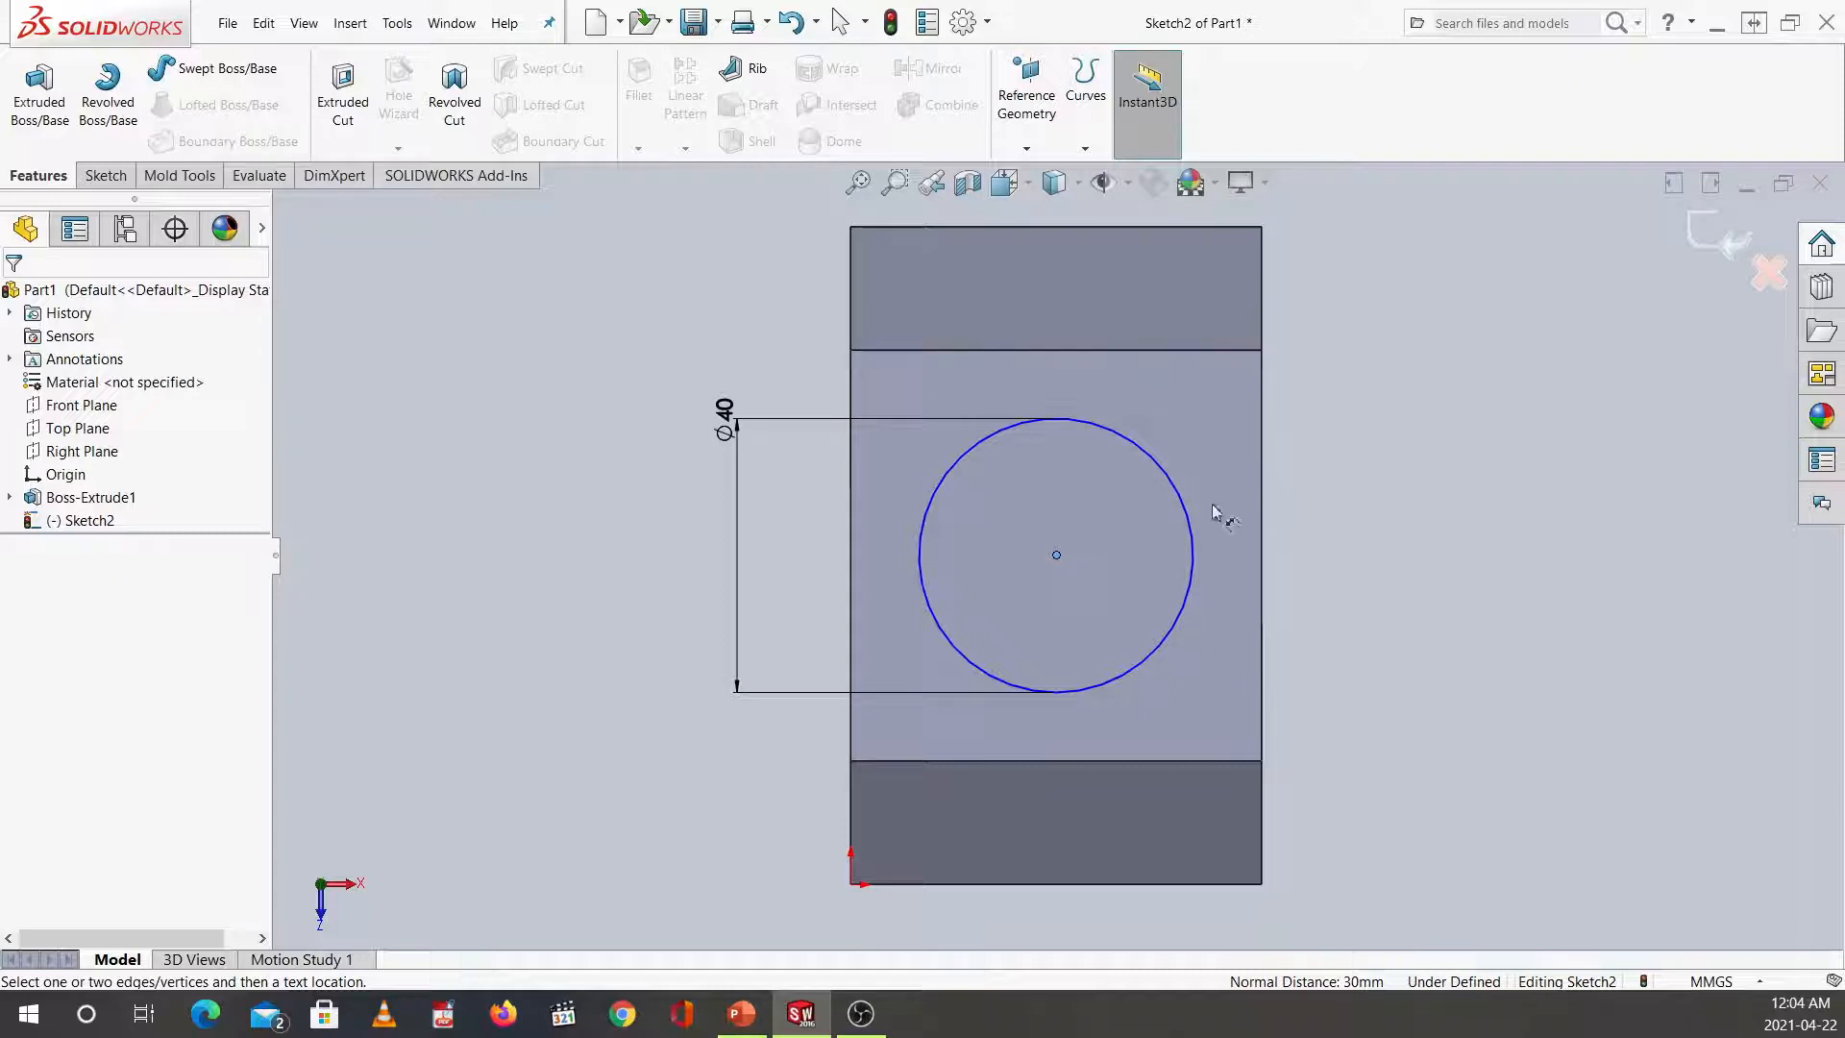
{"action": "left_click", "coordinate": [1056, 558]}
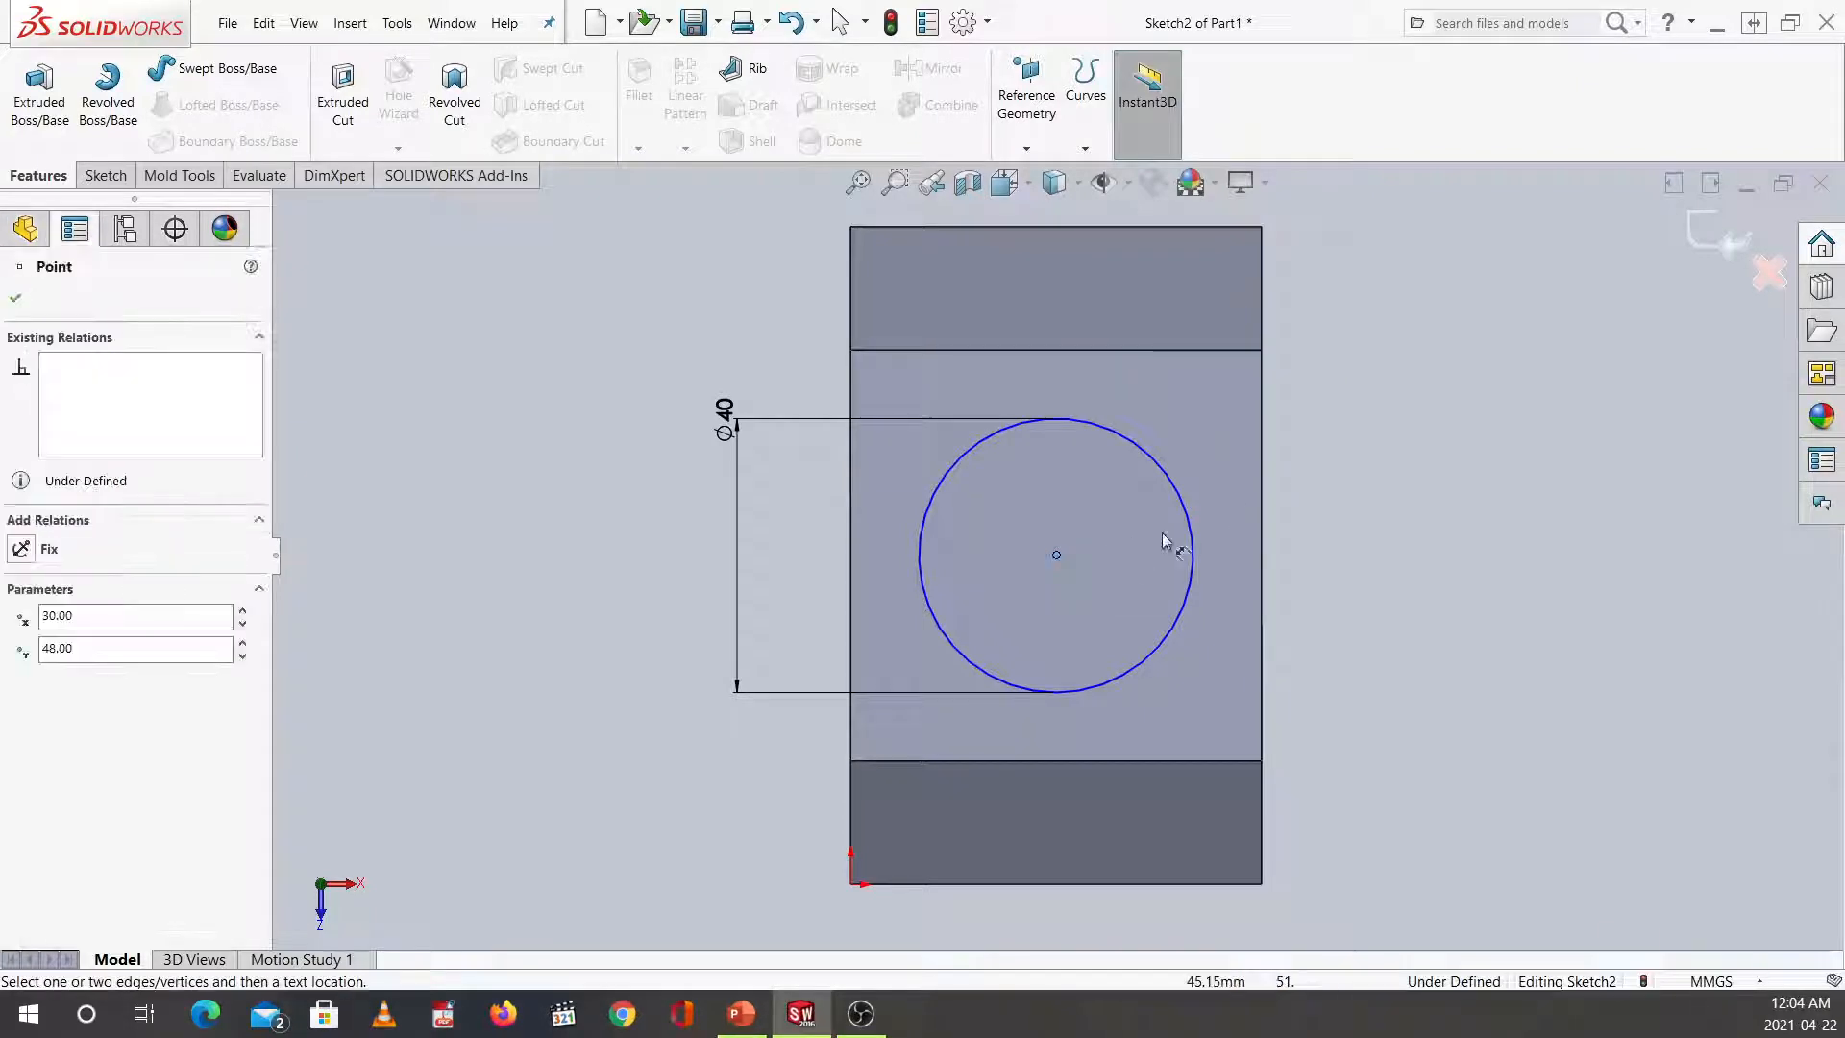
{"action": "left_click", "coordinate": [1262, 555]}
{"action": "left_click", "coordinate": [1229, 602]}
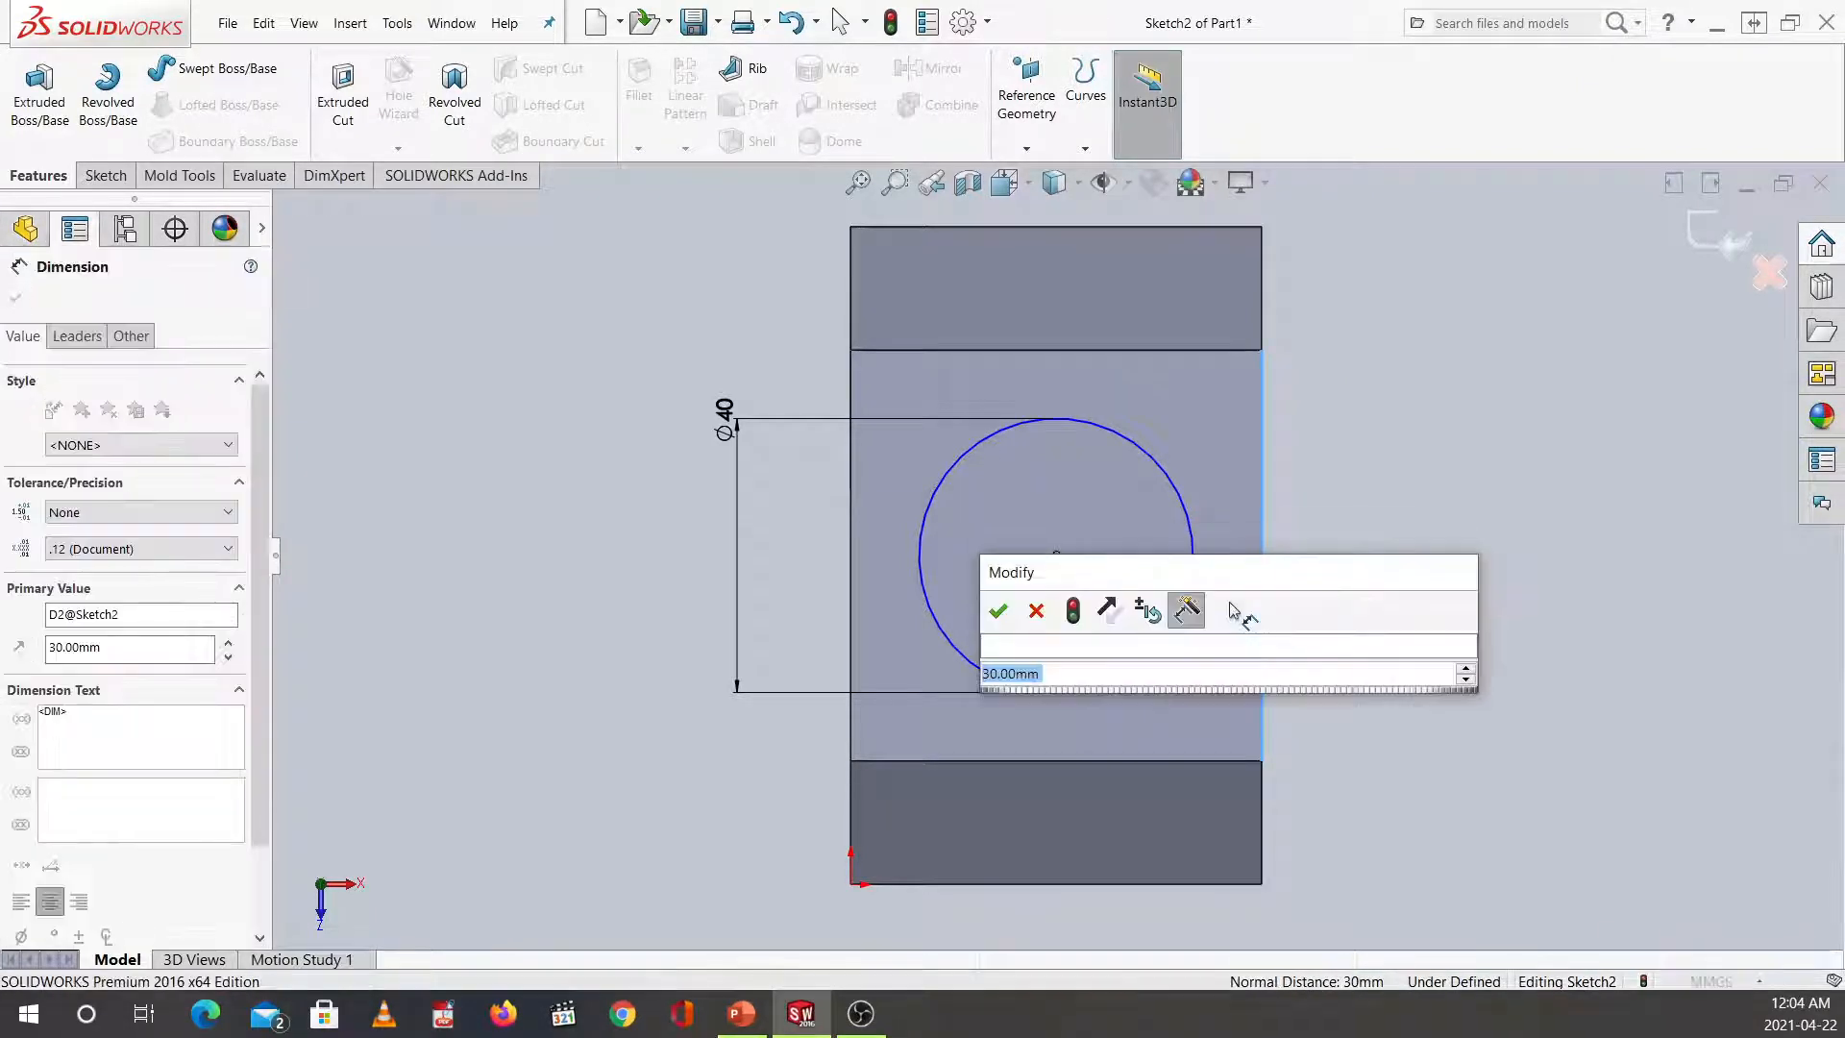
{"action": "key", "text": "Return"}
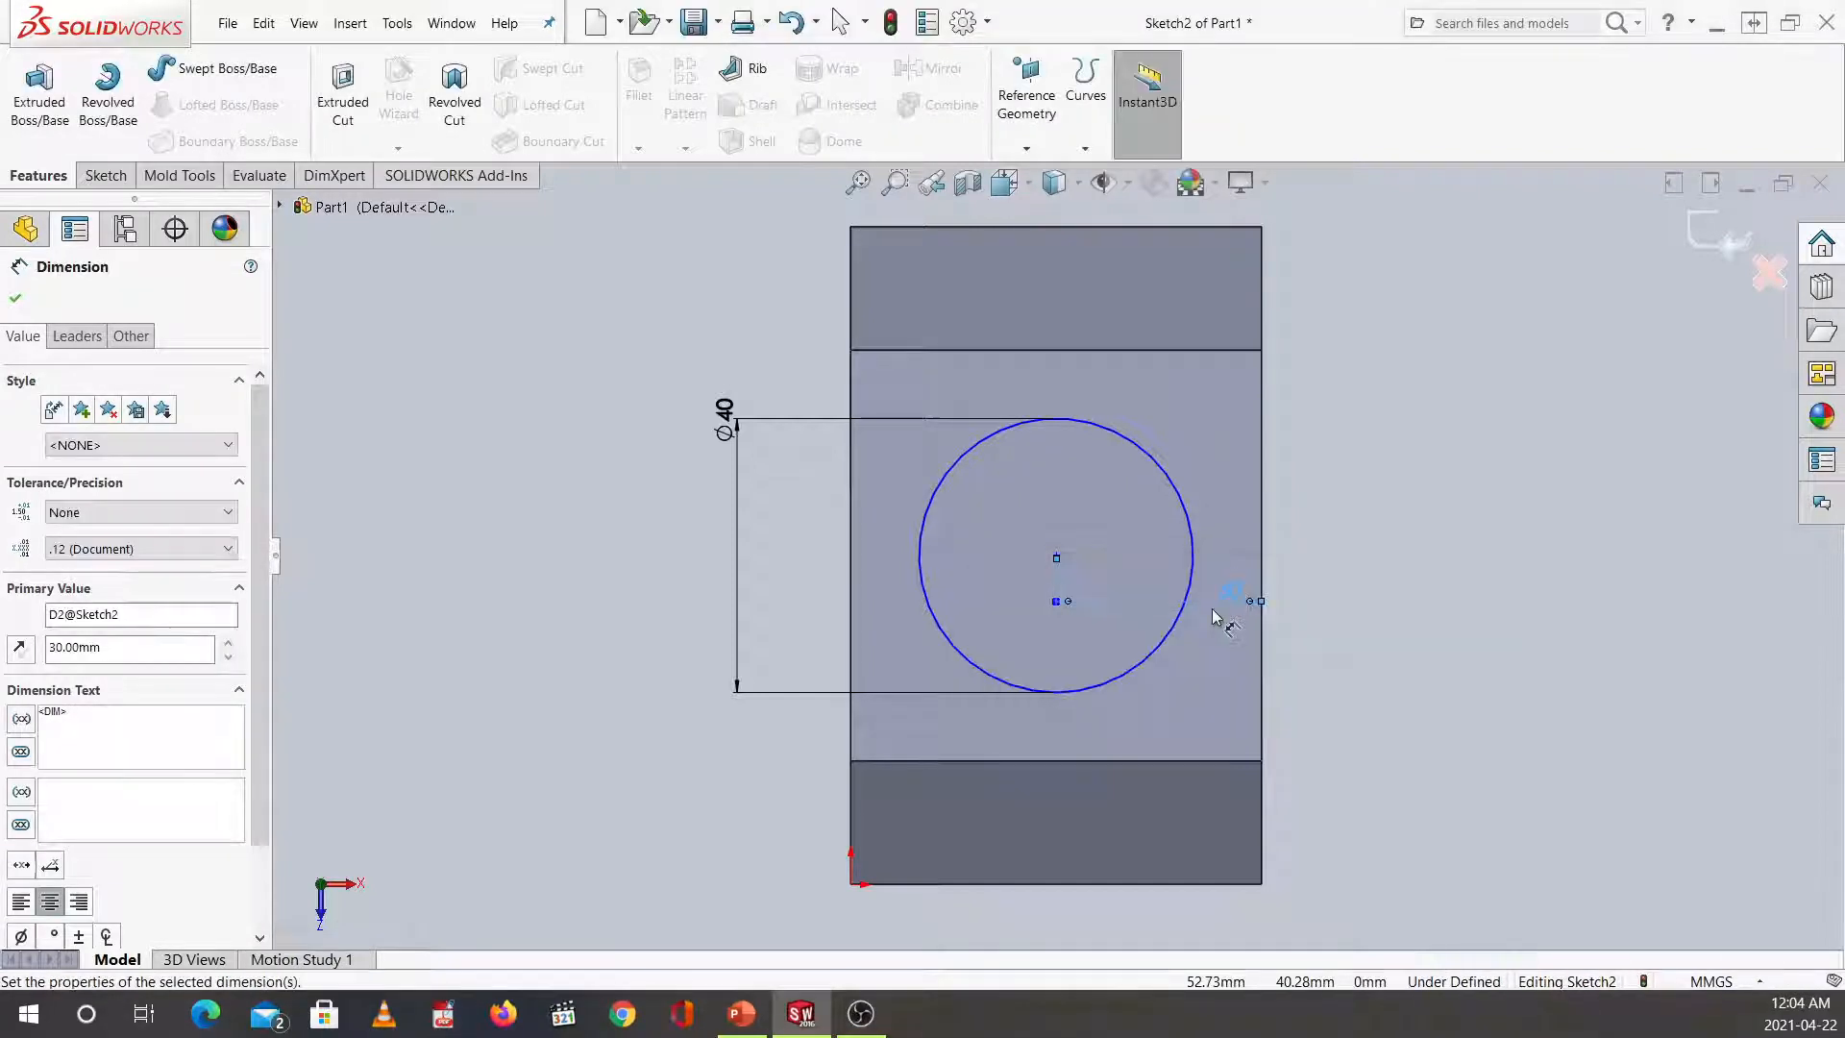
{"action": "key", "text": "Escape"}
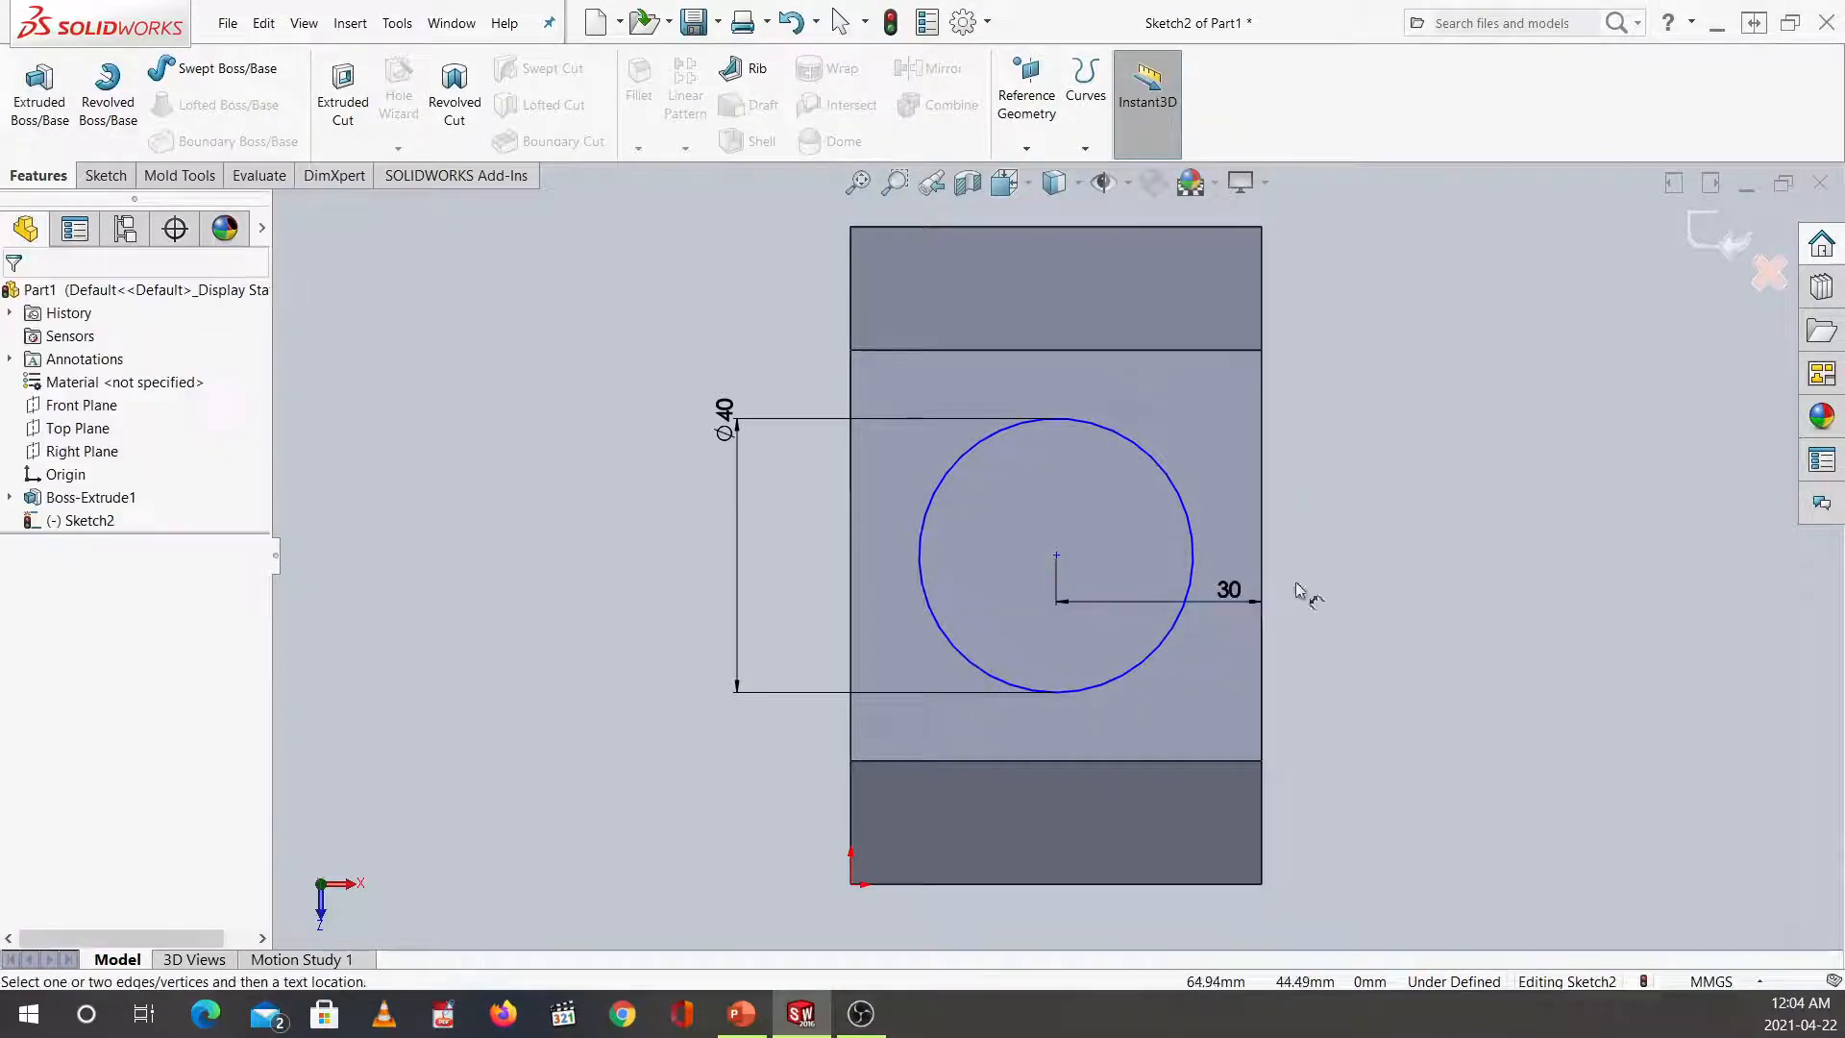
Dimension the vertical distance from the circle's centre to the top face's upper edge as 30 mm.
{"action": "left_click", "coordinate": [1215, 600]}
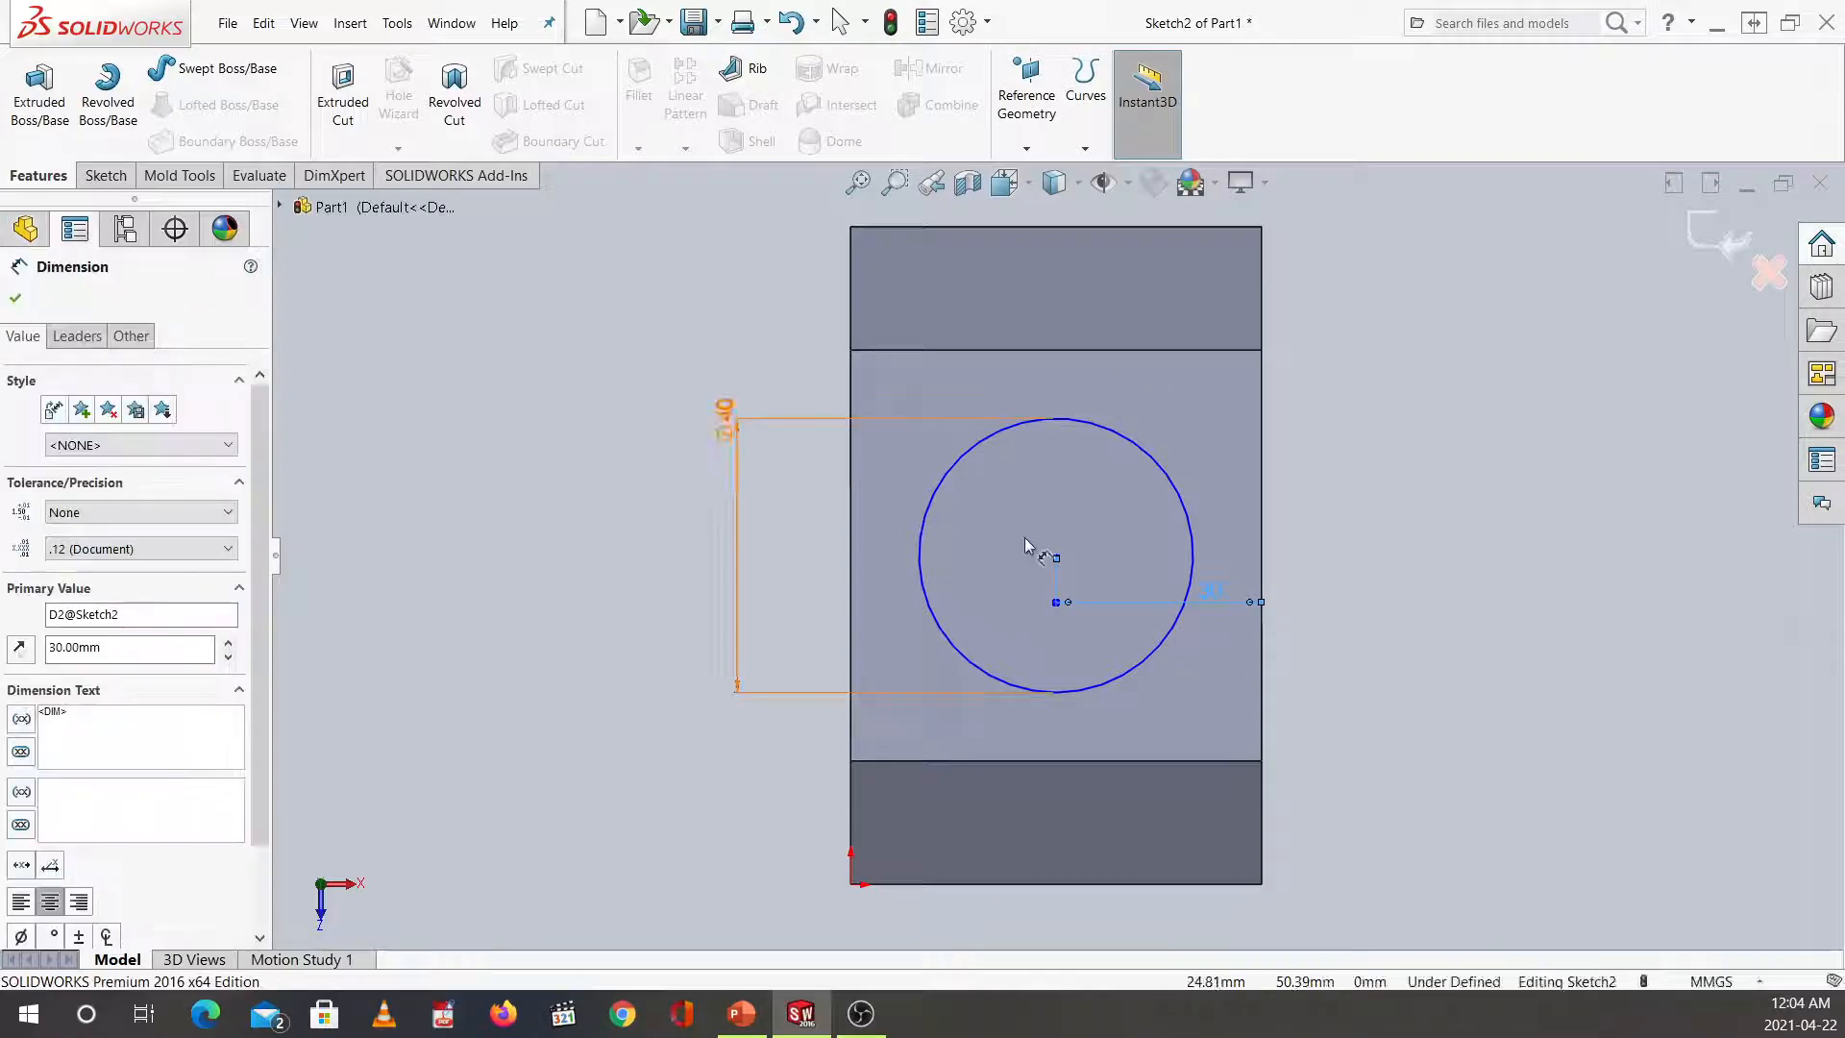
{"action": "left_click", "coordinate": [734, 526]}
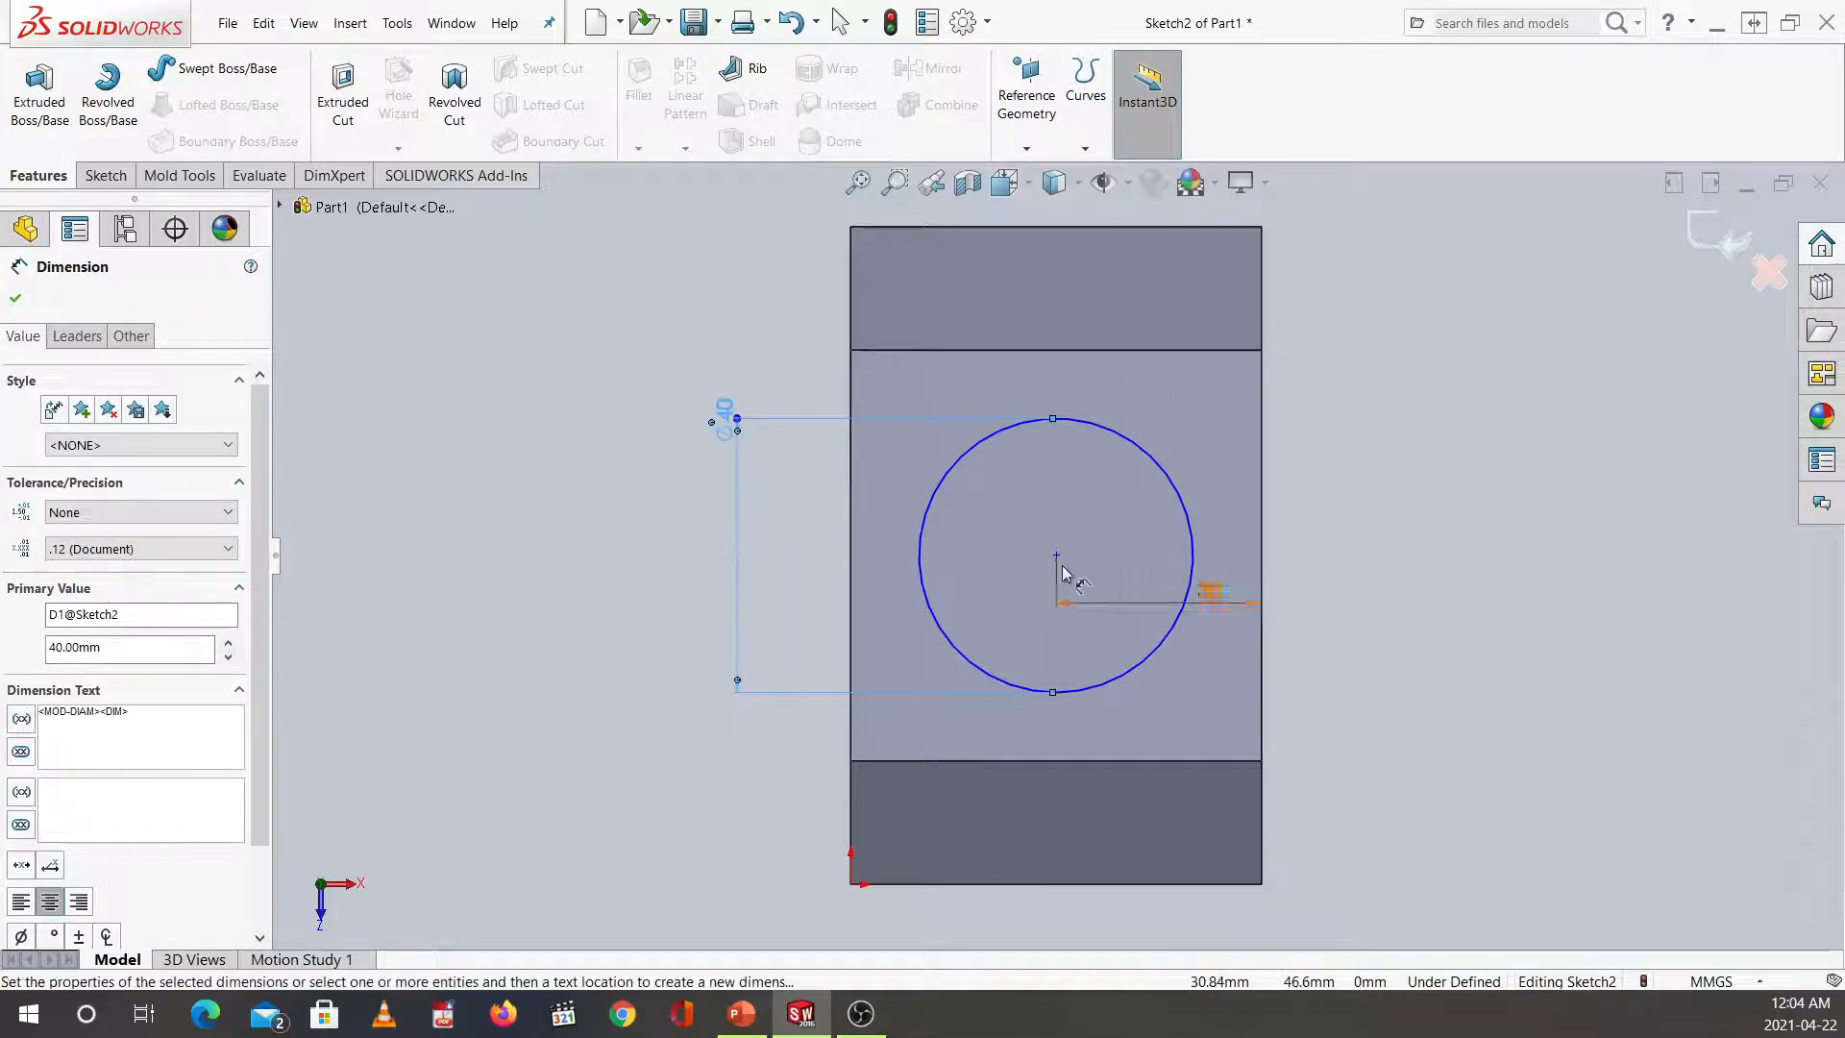
{"action": "left_click", "coordinate": [1059, 559]}
{"action": "left_click", "coordinate": [1103, 352]}
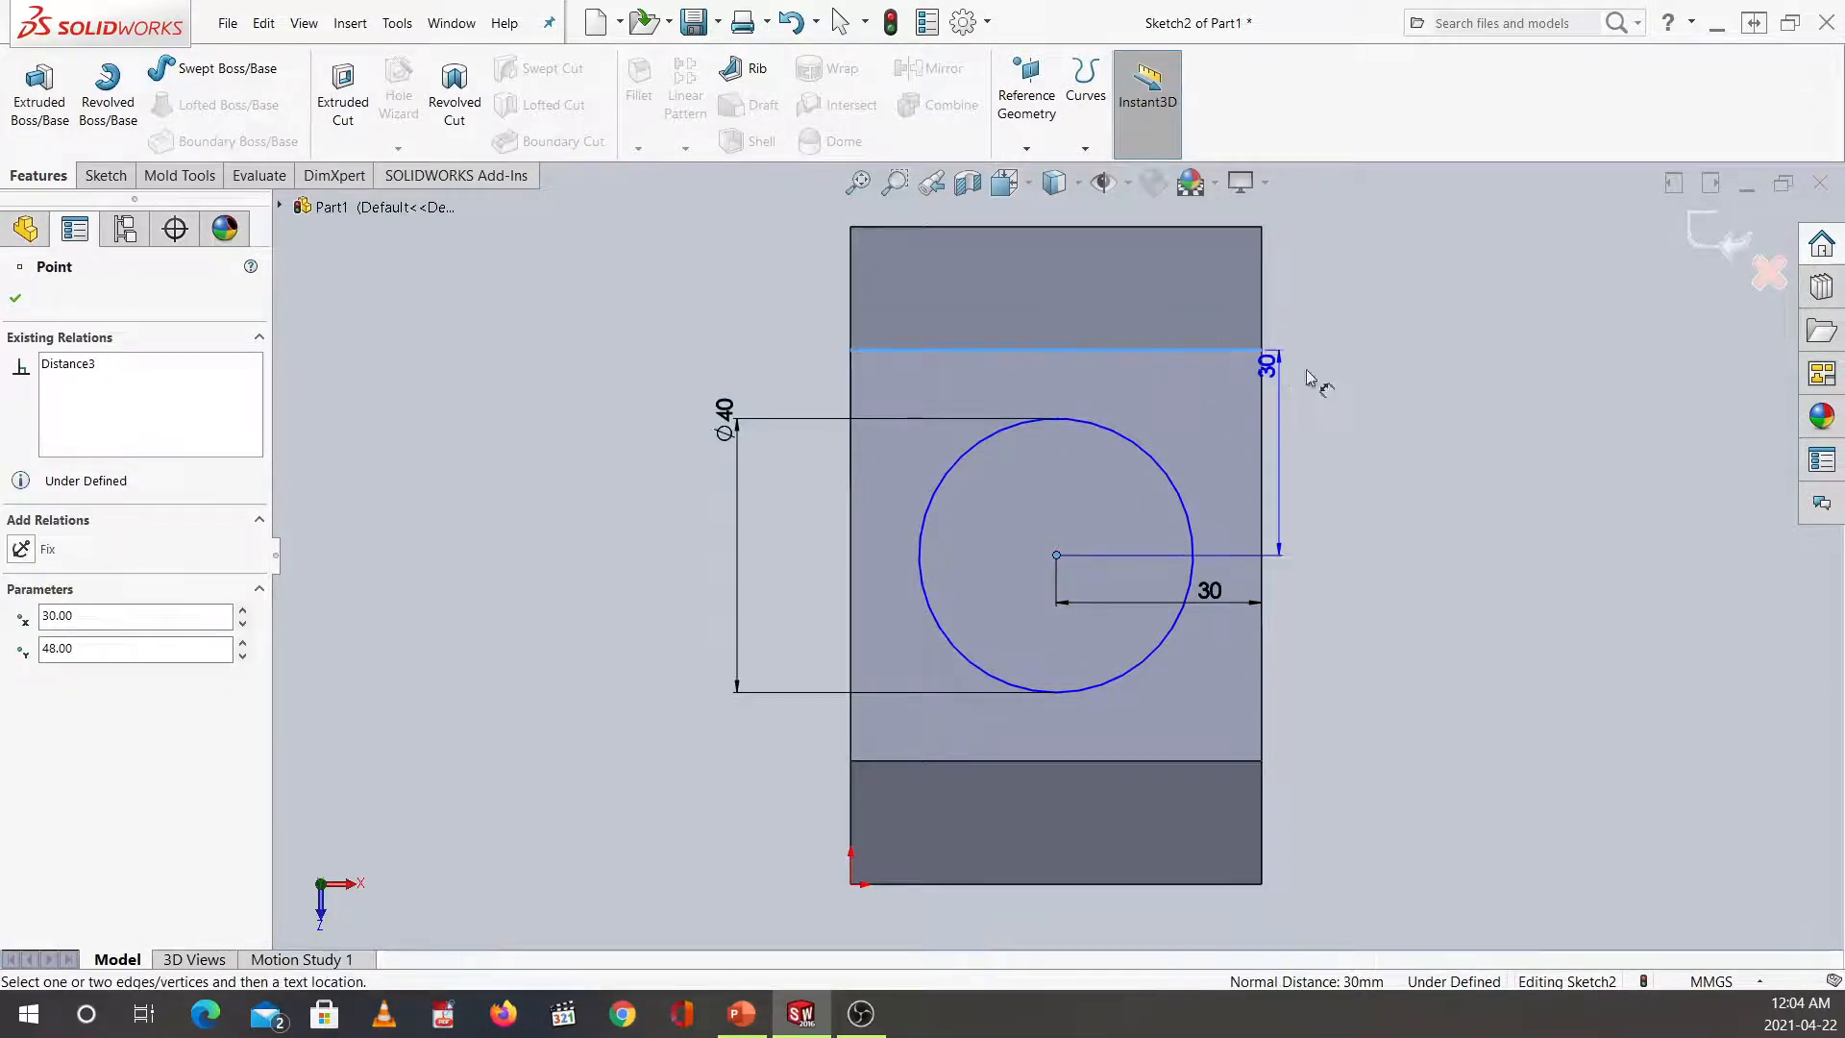
{"action": "left_click", "coordinate": [1359, 377]}
{"action": "key", "text": "Return"}
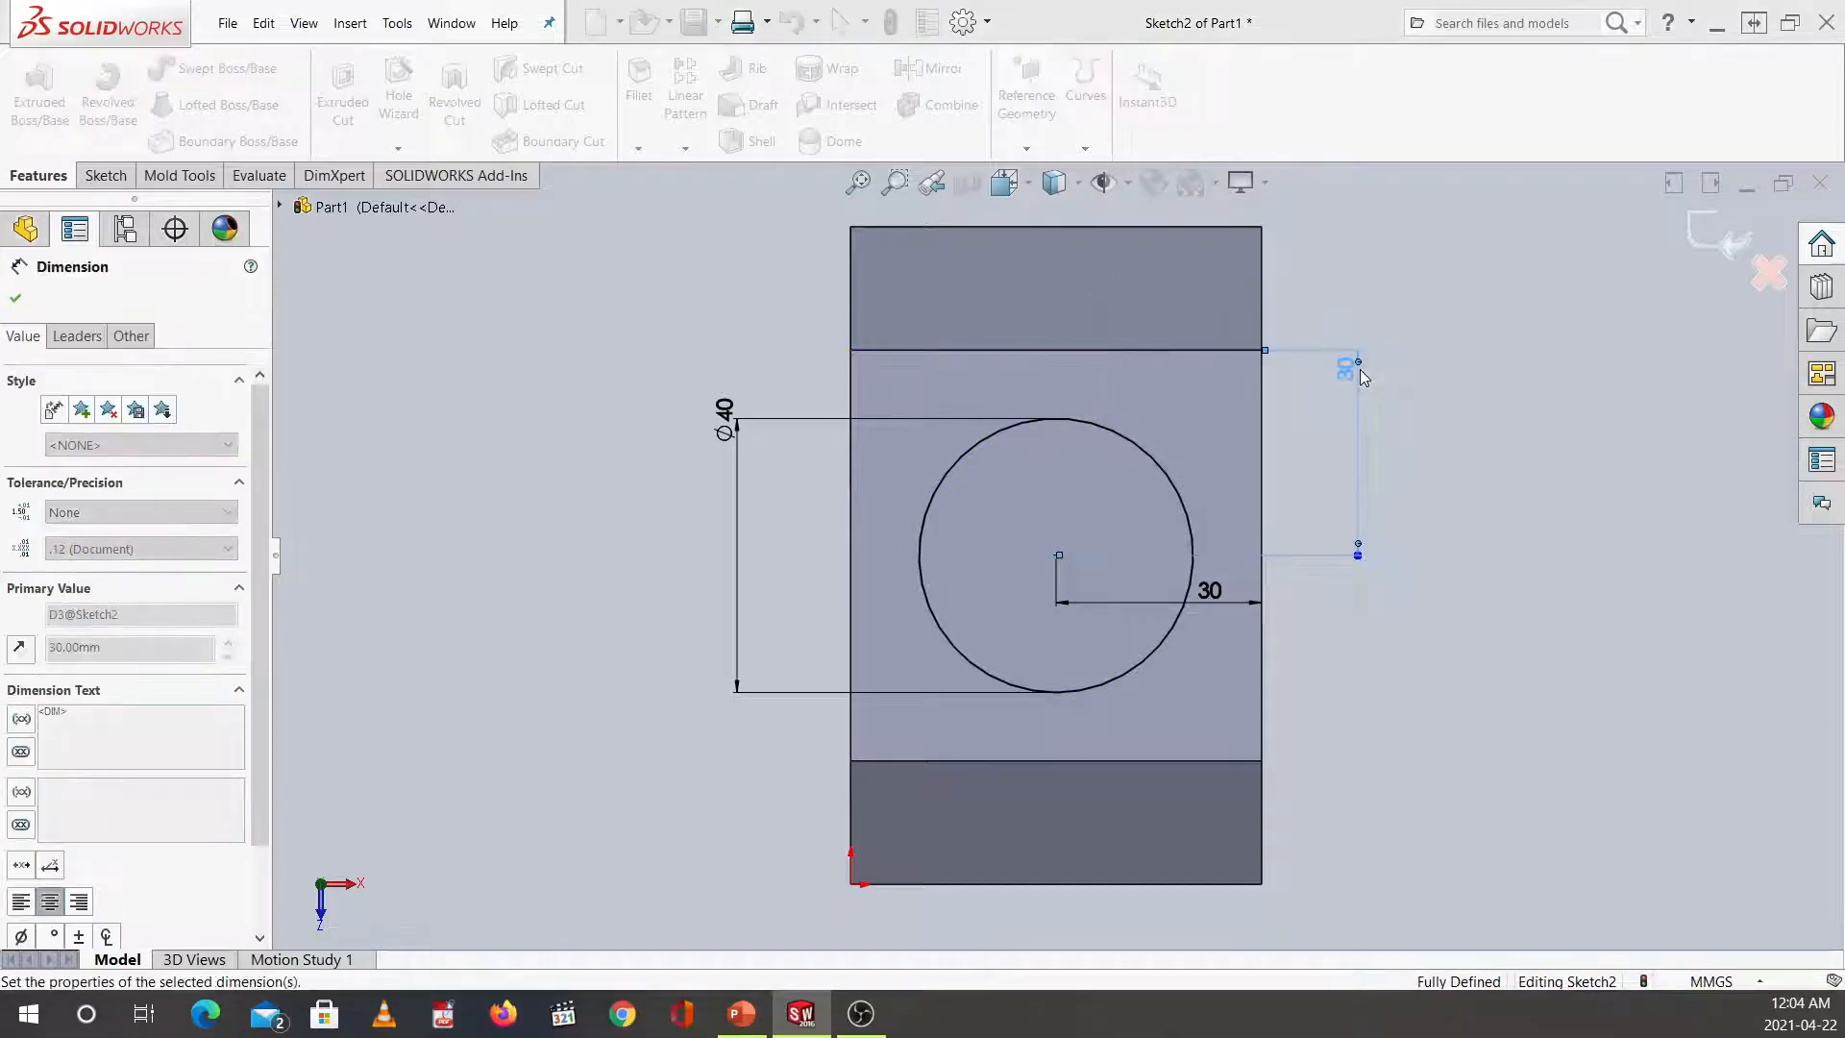
Reposition the two 30 mm centre dimensions outside the right edge of the face and leave dimensioning.
{"action": "left_click_drag", "start_coordinate": [1347, 373], "coordinate": [1252, 410]}
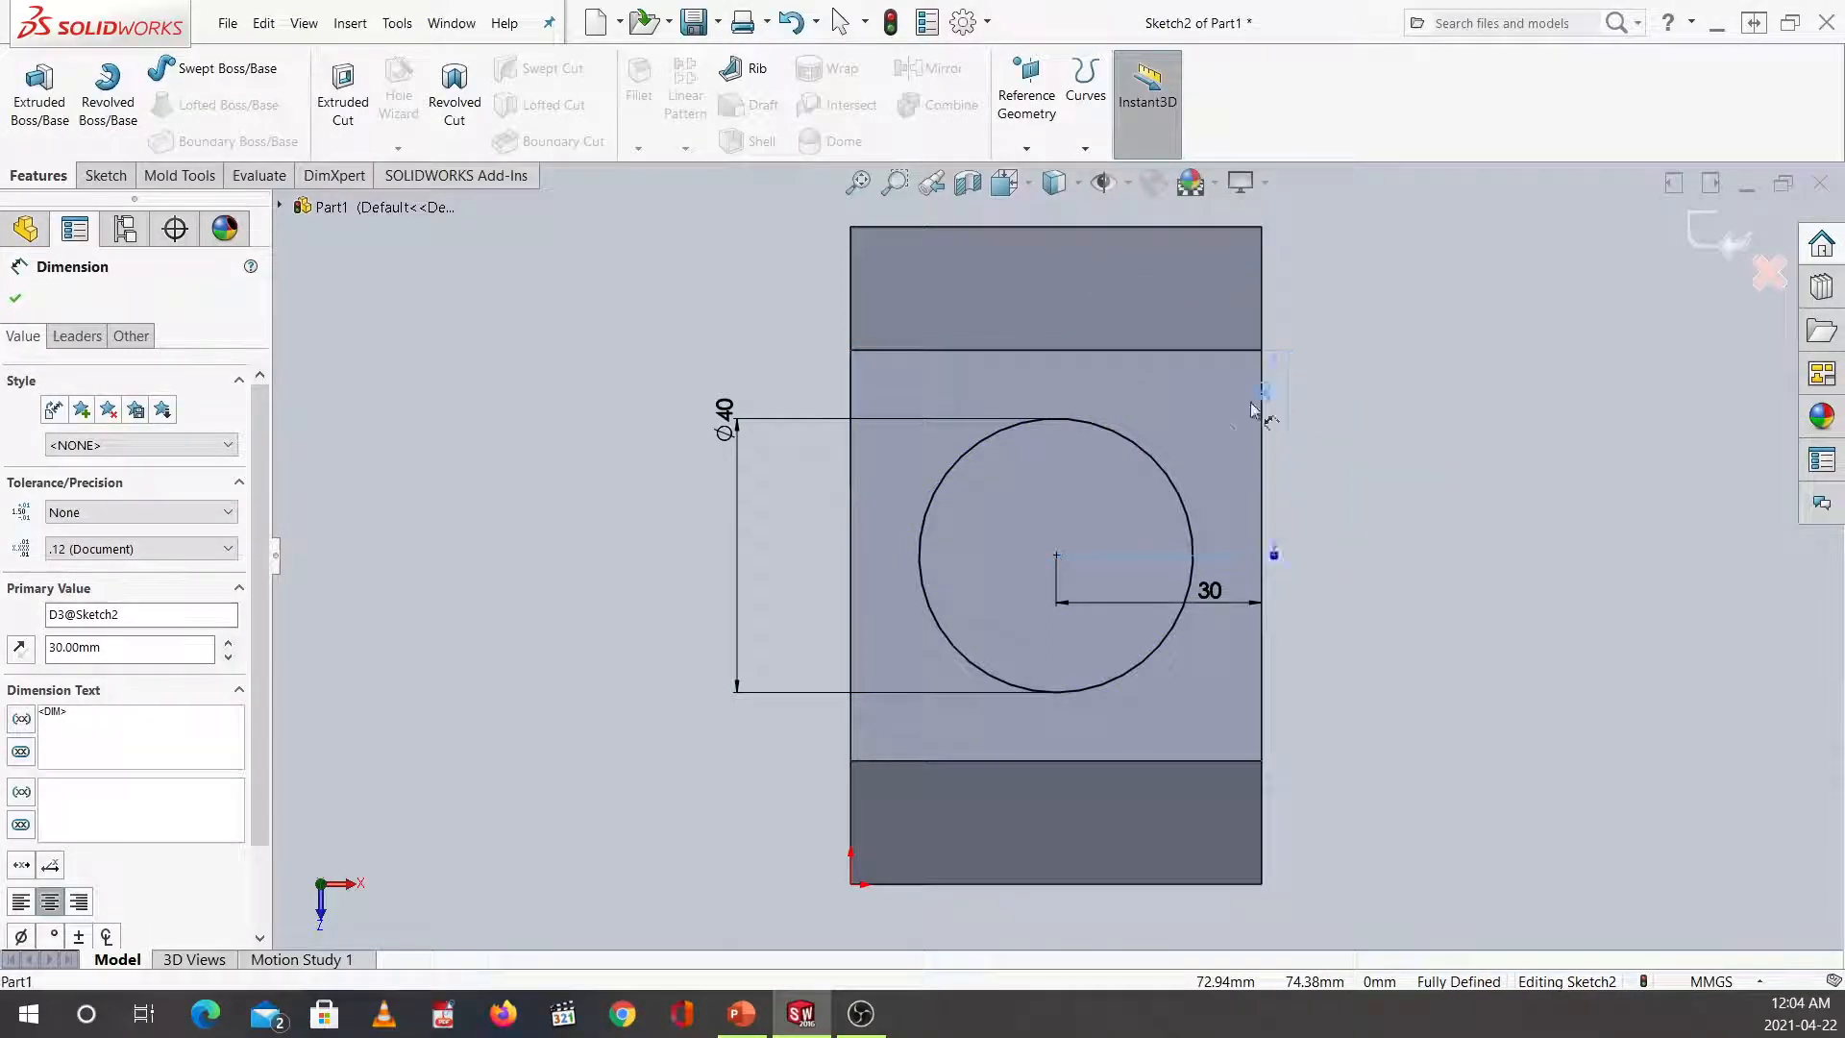
{"action": "left_click_drag", "start_coordinate": [1226, 567], "coordinate": [1211, 652]}
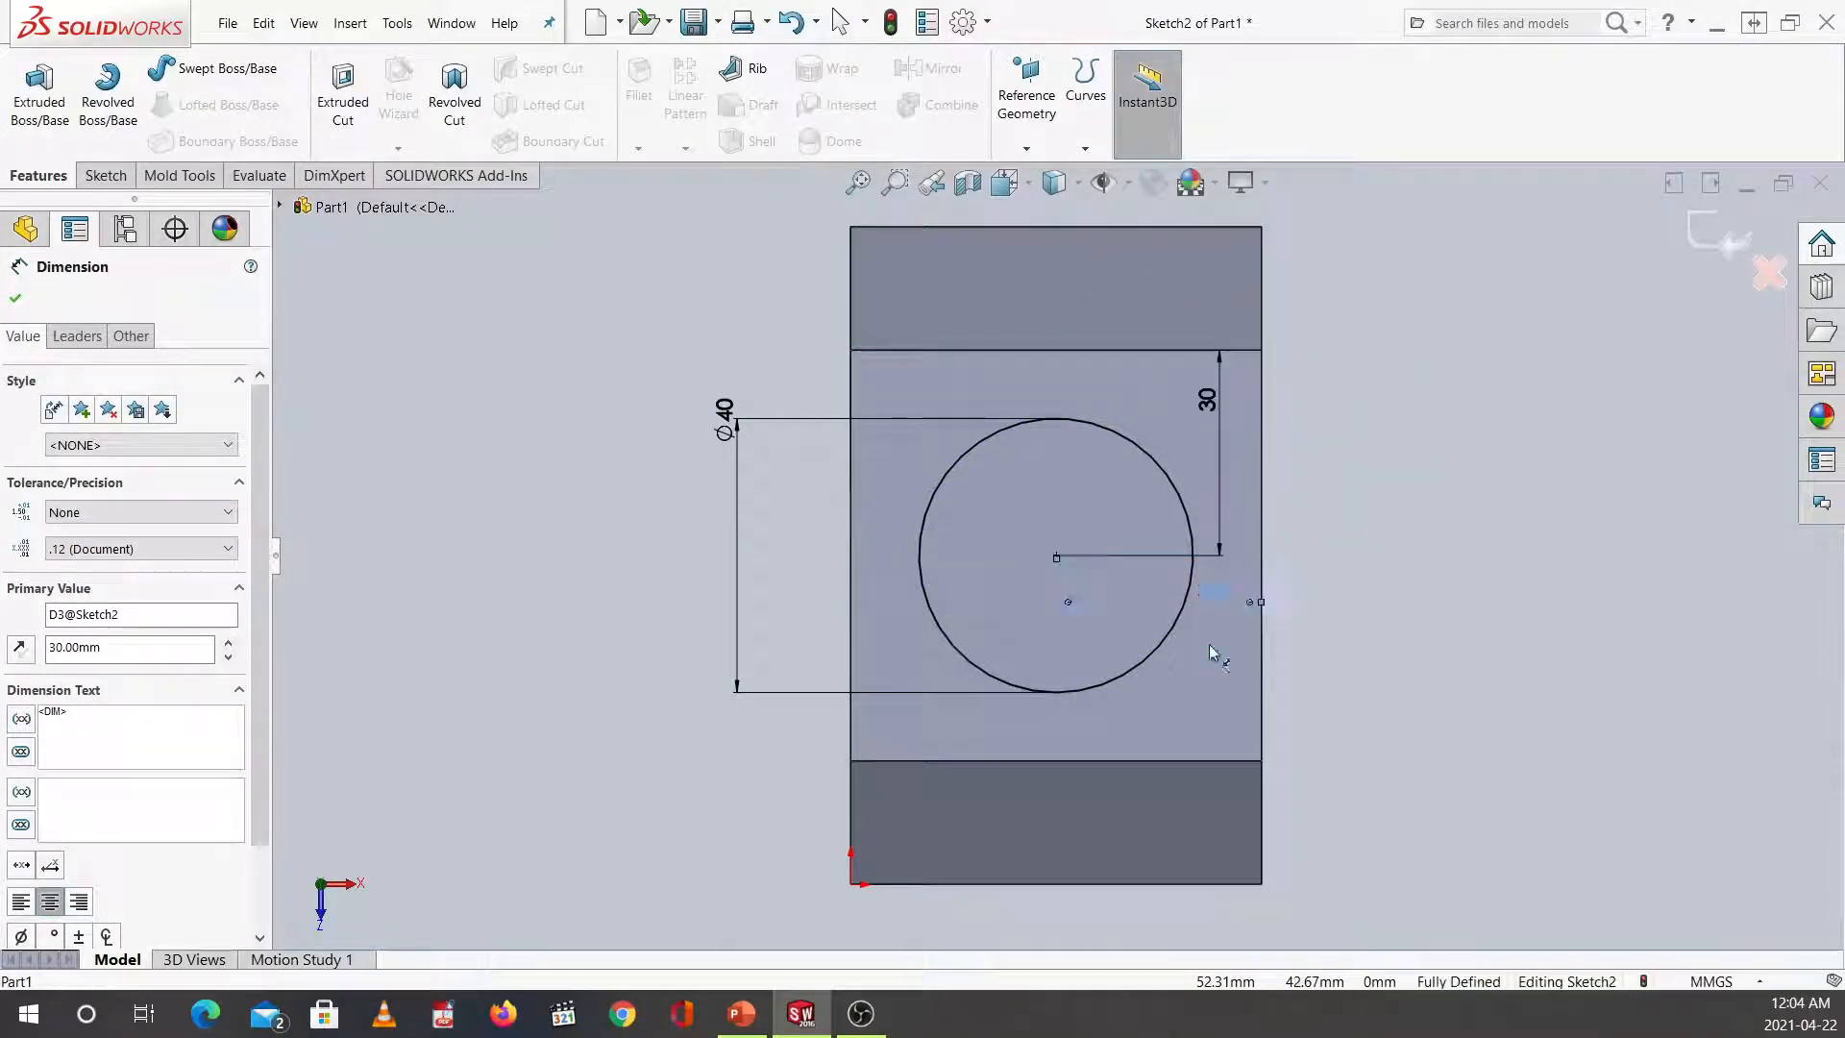
{"action": "left_click", "coordinate": [1317, 635]}
{"action": "left_click_drag", "start_coordinate": [1243, 399], "coordinate": [1336, 396]}
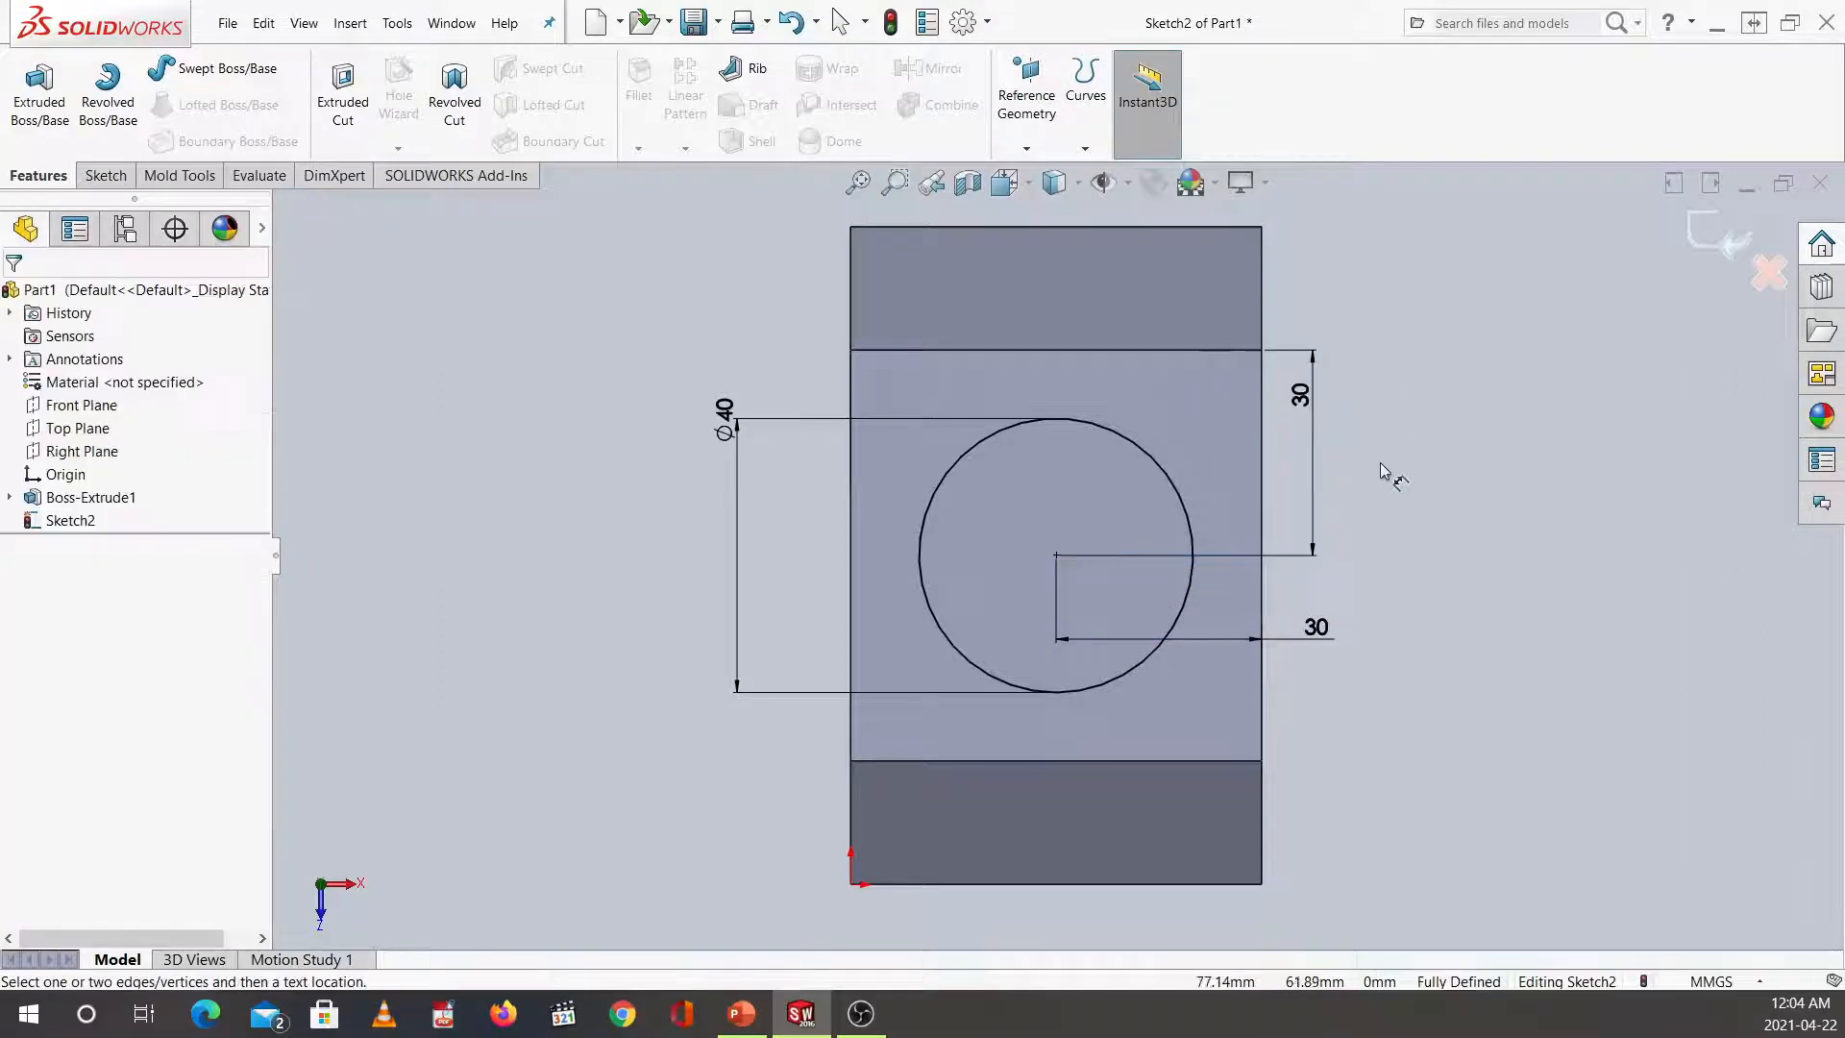
{"action": "key", "text": "Escape"}
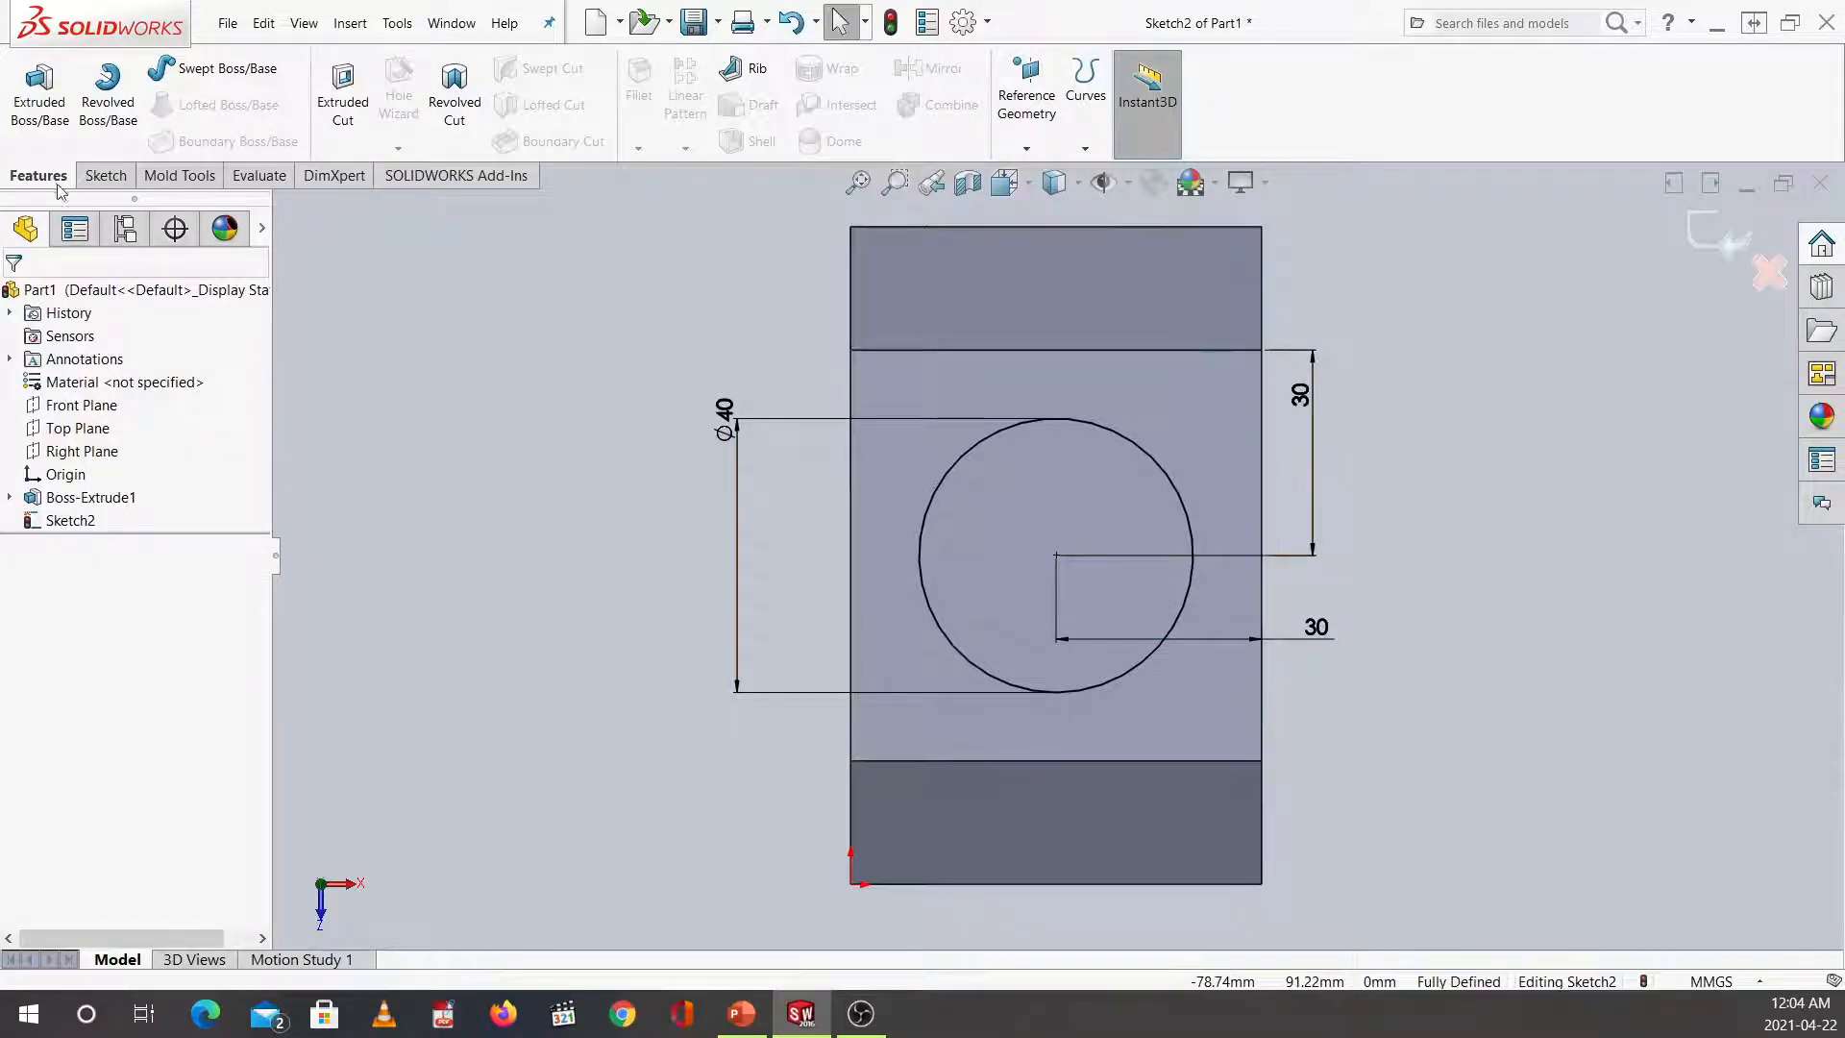
Start a boss extrusion of the circle sketch, consult the Training Models drawing in PowerPoint for the cylinder's height, and return to SOLIDWORKS.
{"action": "left_click", "coordinate": [38, 91]}
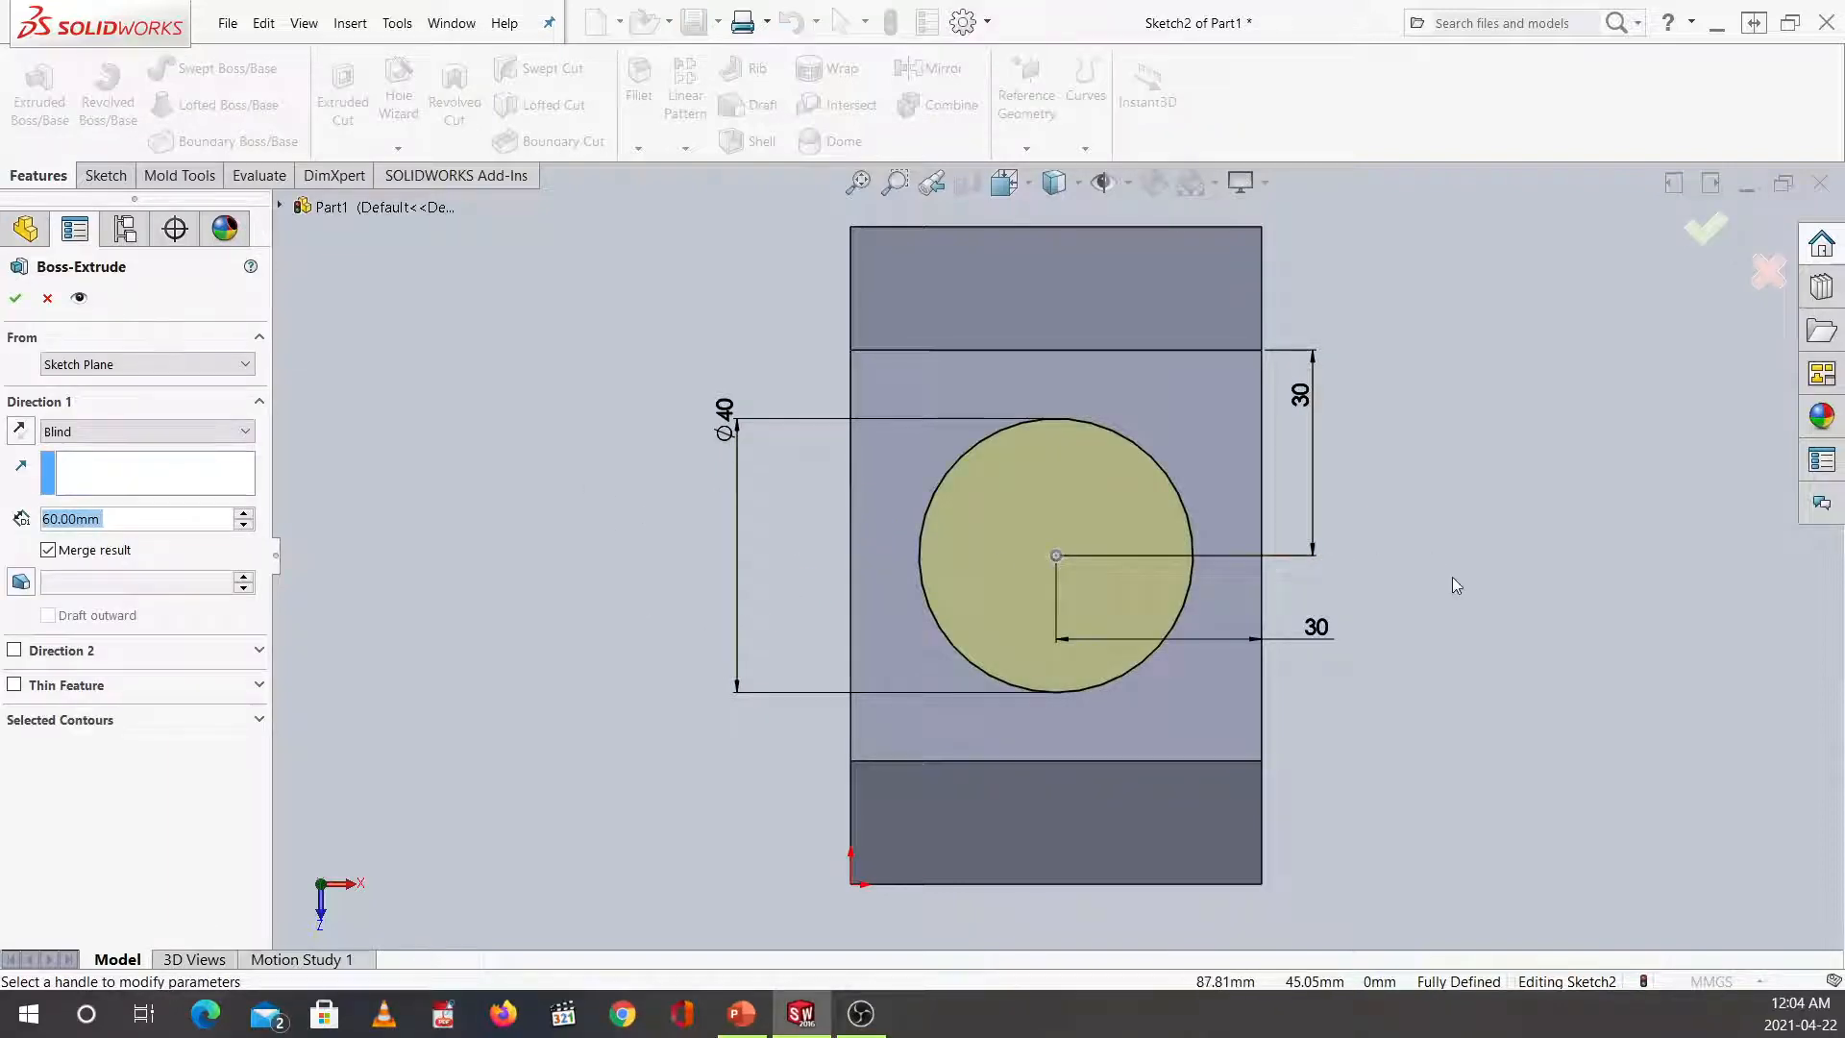
{"action": "middle_click_drag", "start_coordinate": [1302, 574], "coordinate": [1229, 505]}
{"action": "middle_click_drag", "start_coordinate": [1386, 598], "coordinate": [1435, 656]}
{"action": "key", "text": "f"}
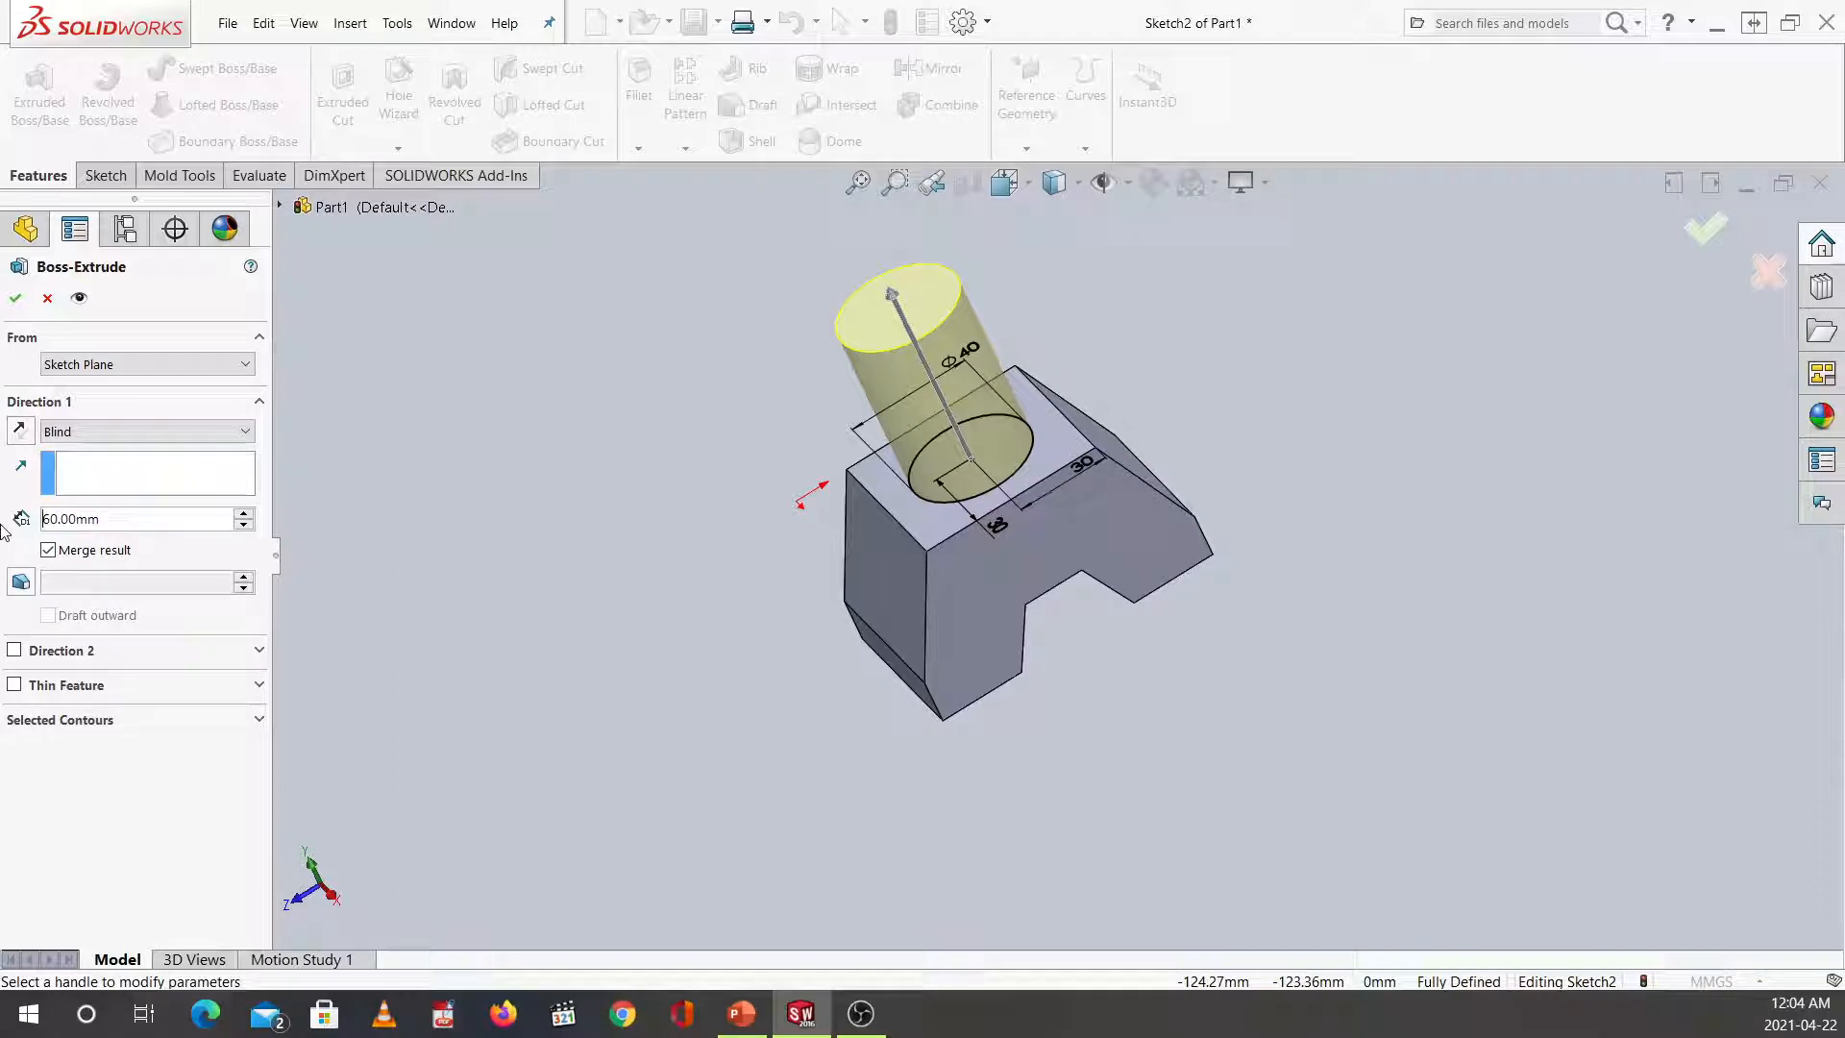
{"action": "key", "text": "Right"}
{"action": "key", "text": "Right"}
{"action": "key", "text": "Right"}
{"action": "key", "text": "Right"}
{"action": "key", "text": "Right"}
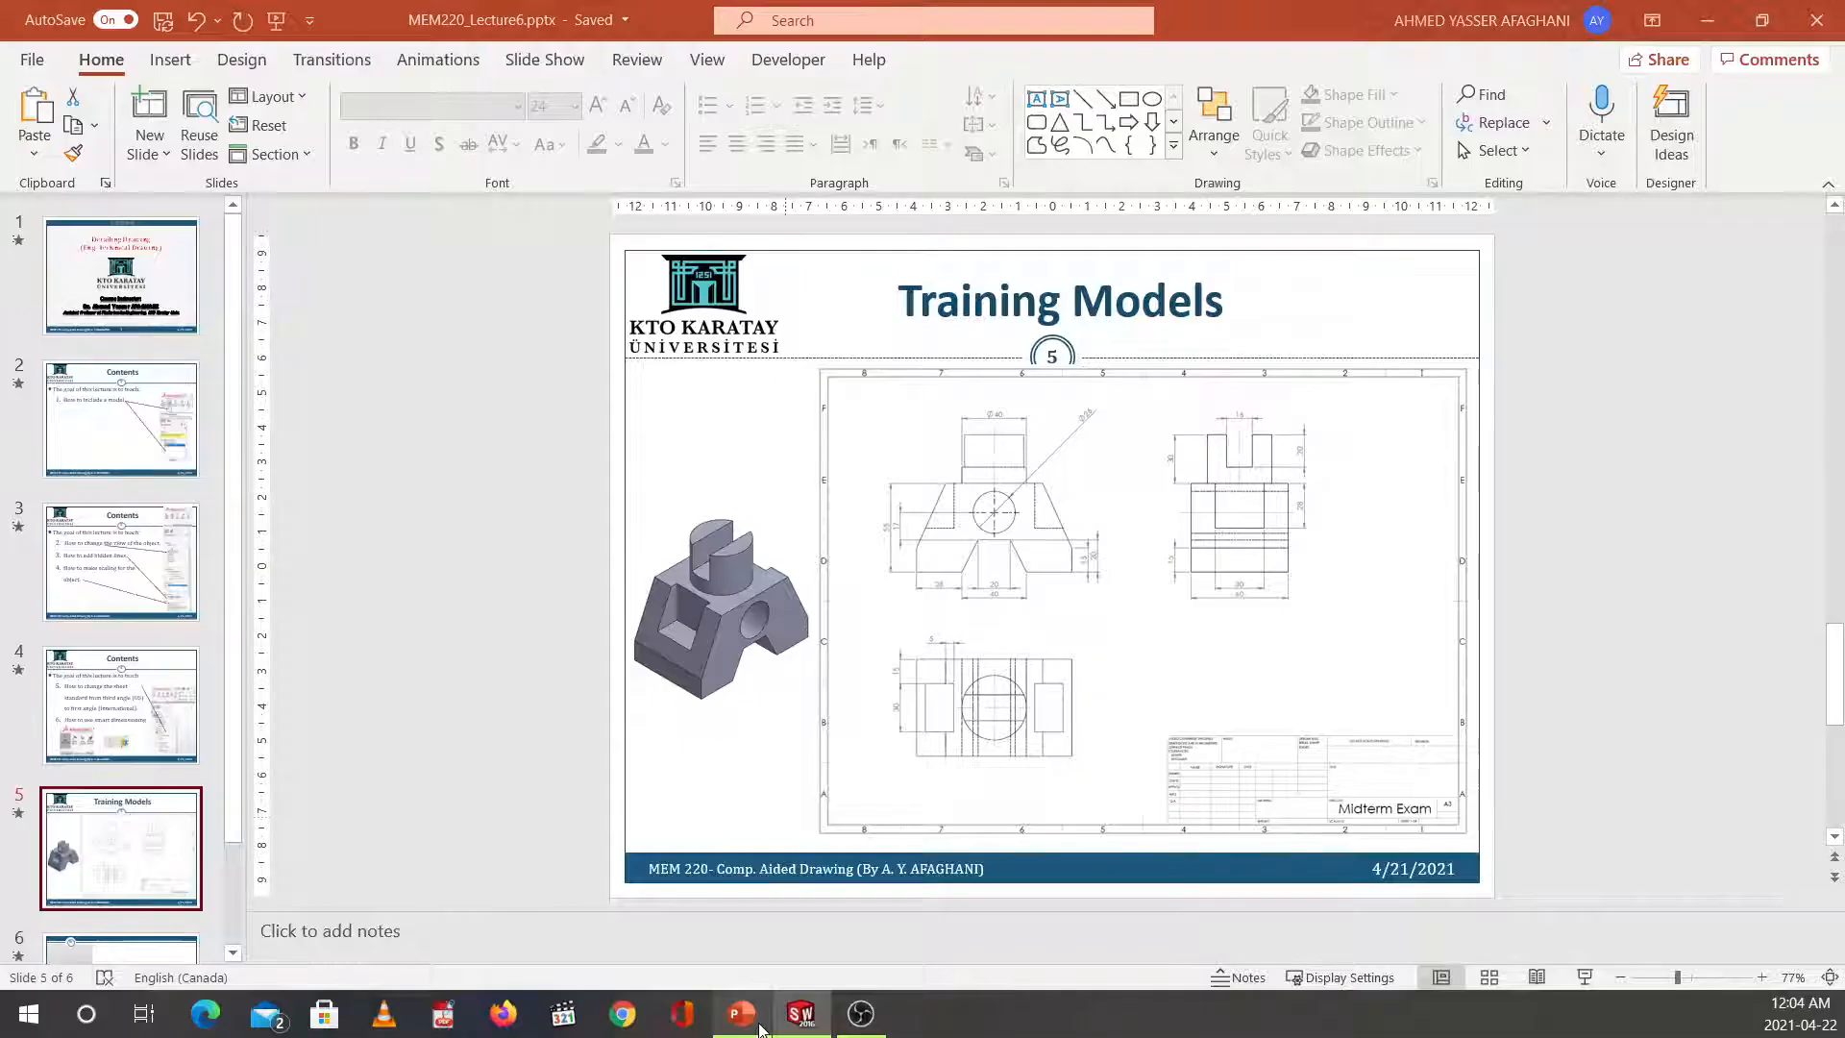
{"action": "left_click", "coordinate": [741, 1014]}
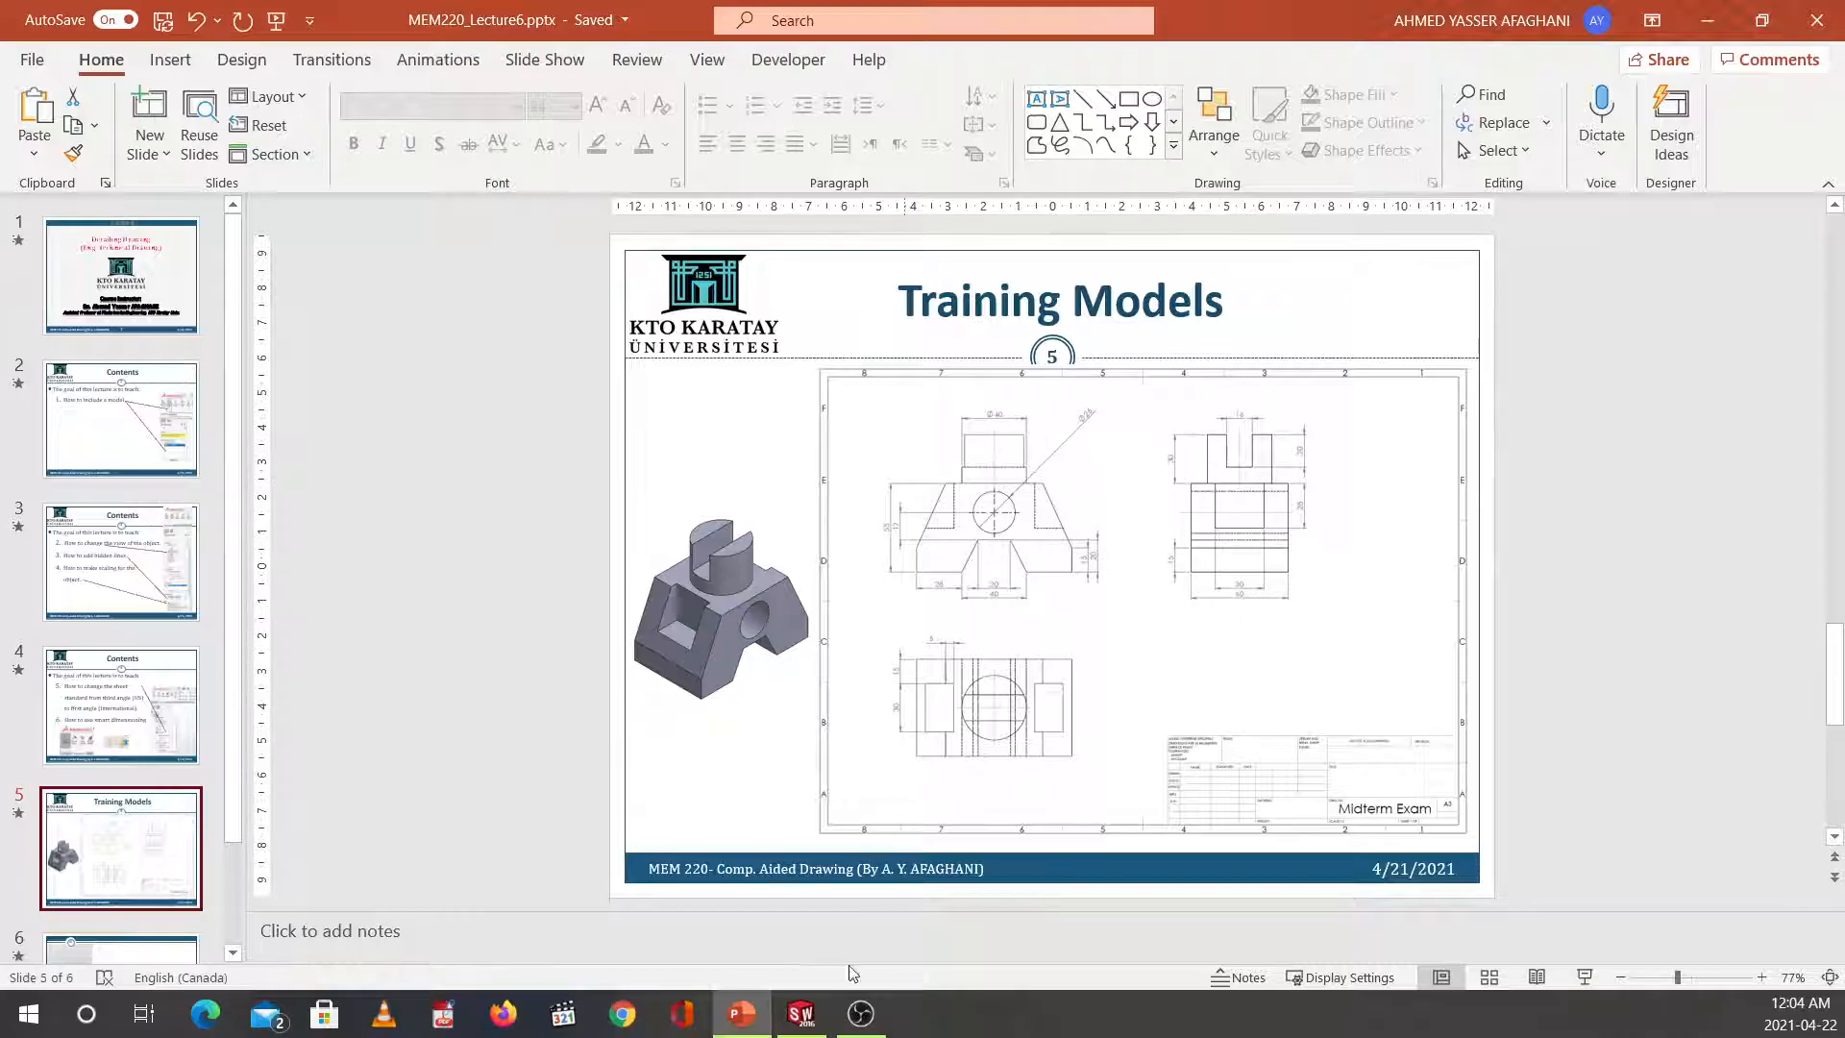
{"action": "left_click", "coordinate": [800, 1013]}
Extrude the circle as a blind boss 30 mm deep and show the part in isometric view.
{"action": "left_click", "coordinate": [122, 516]}
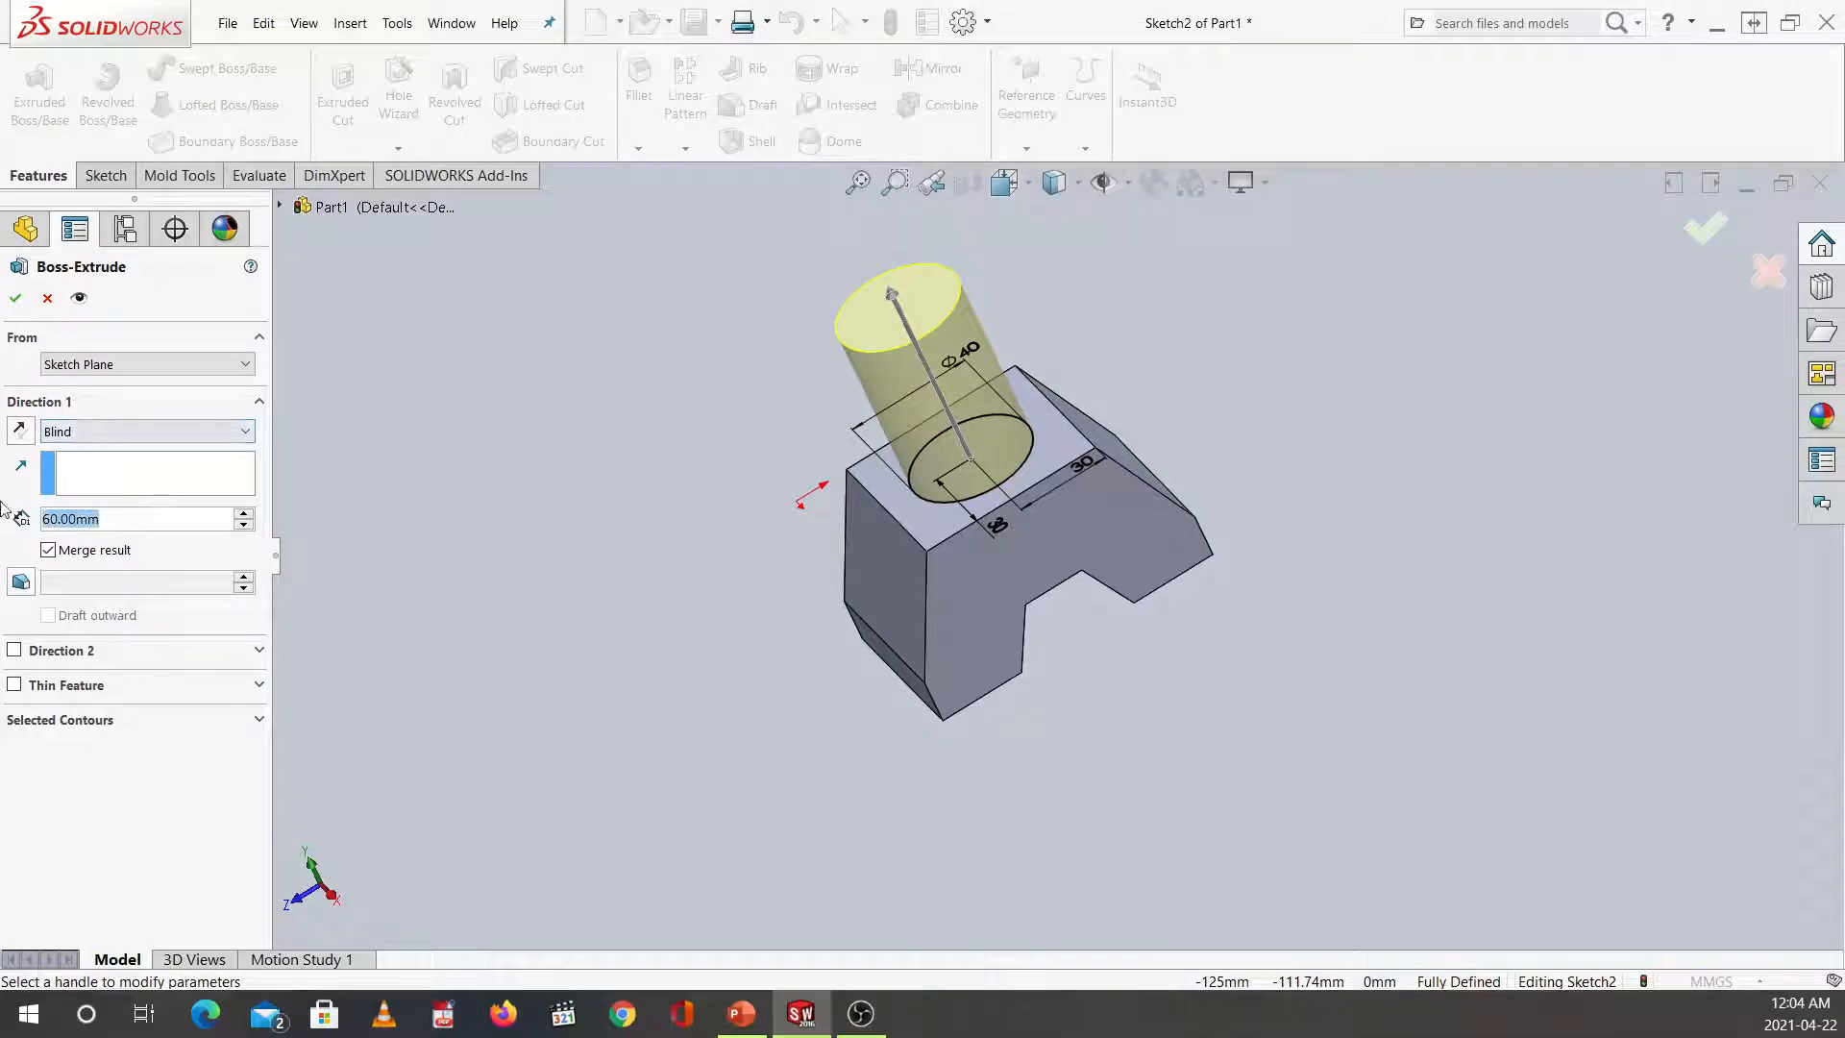
{"action": "type", "text": "30"}
{"action": "key", "text": "Return"}
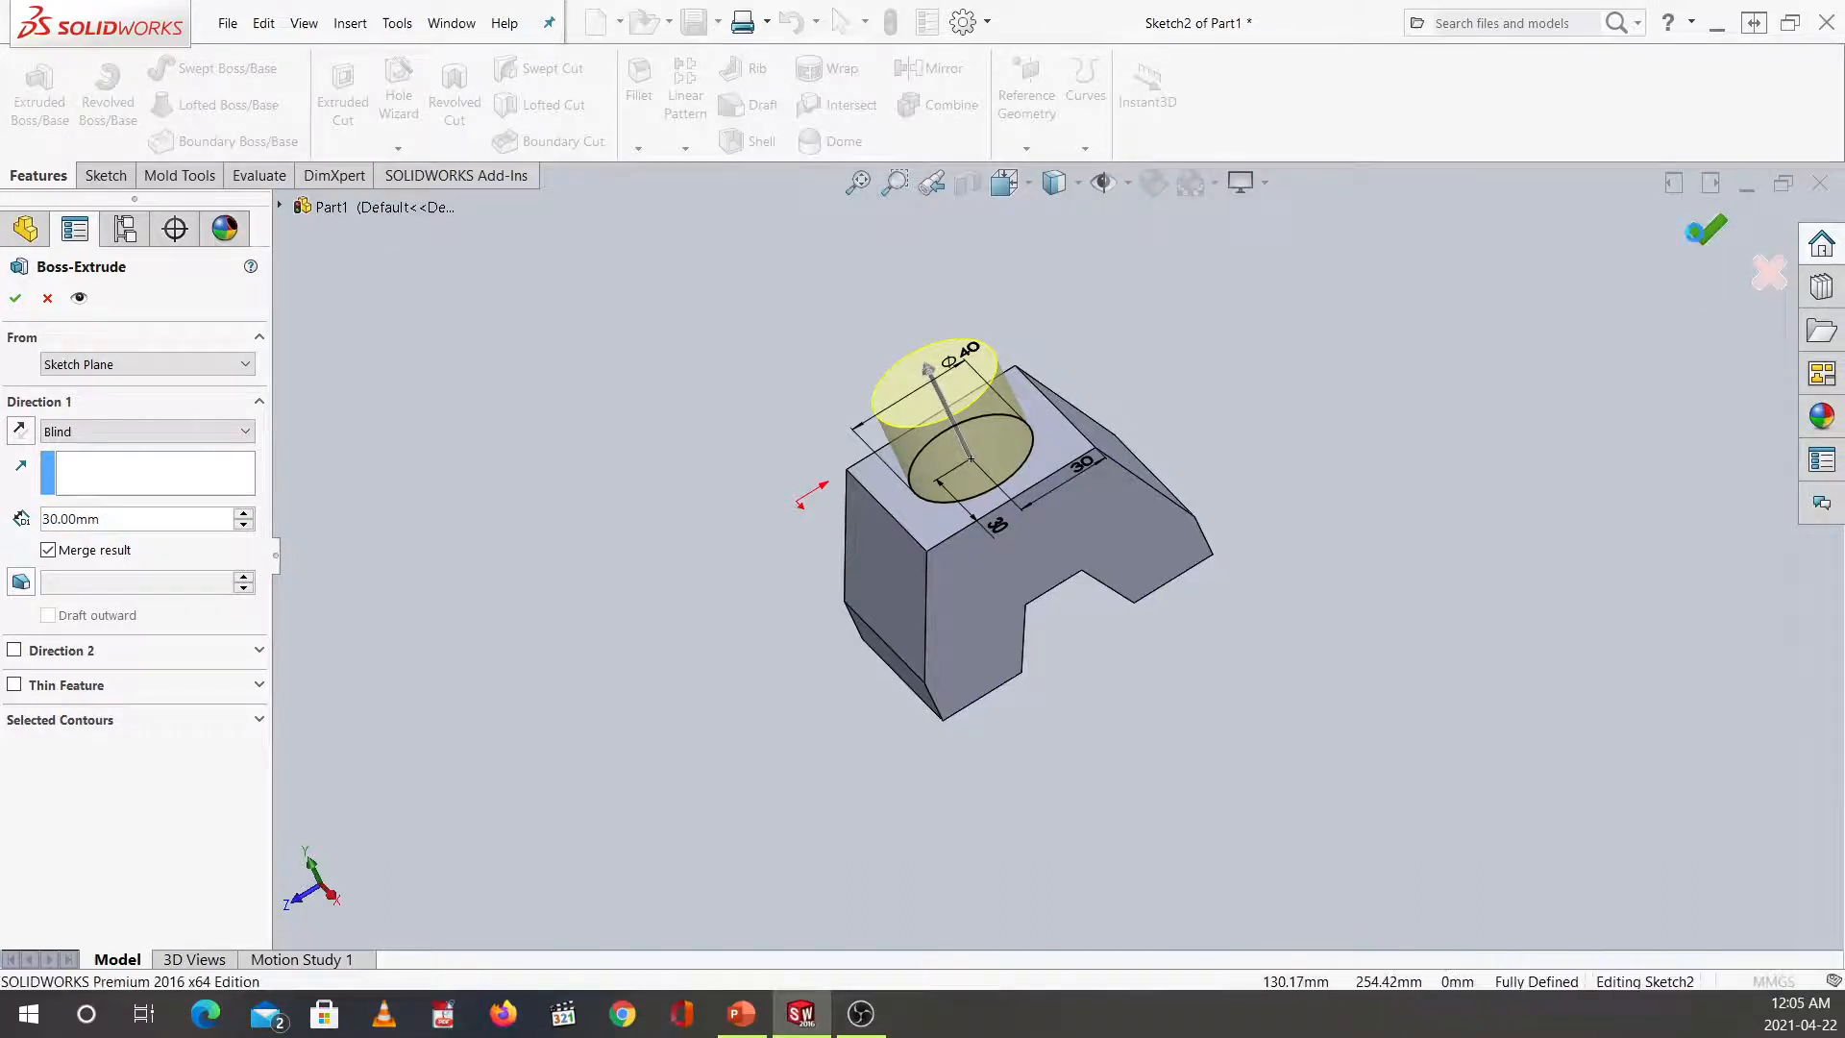
{"action": "left_click", "coordinate": [1699, 240]}
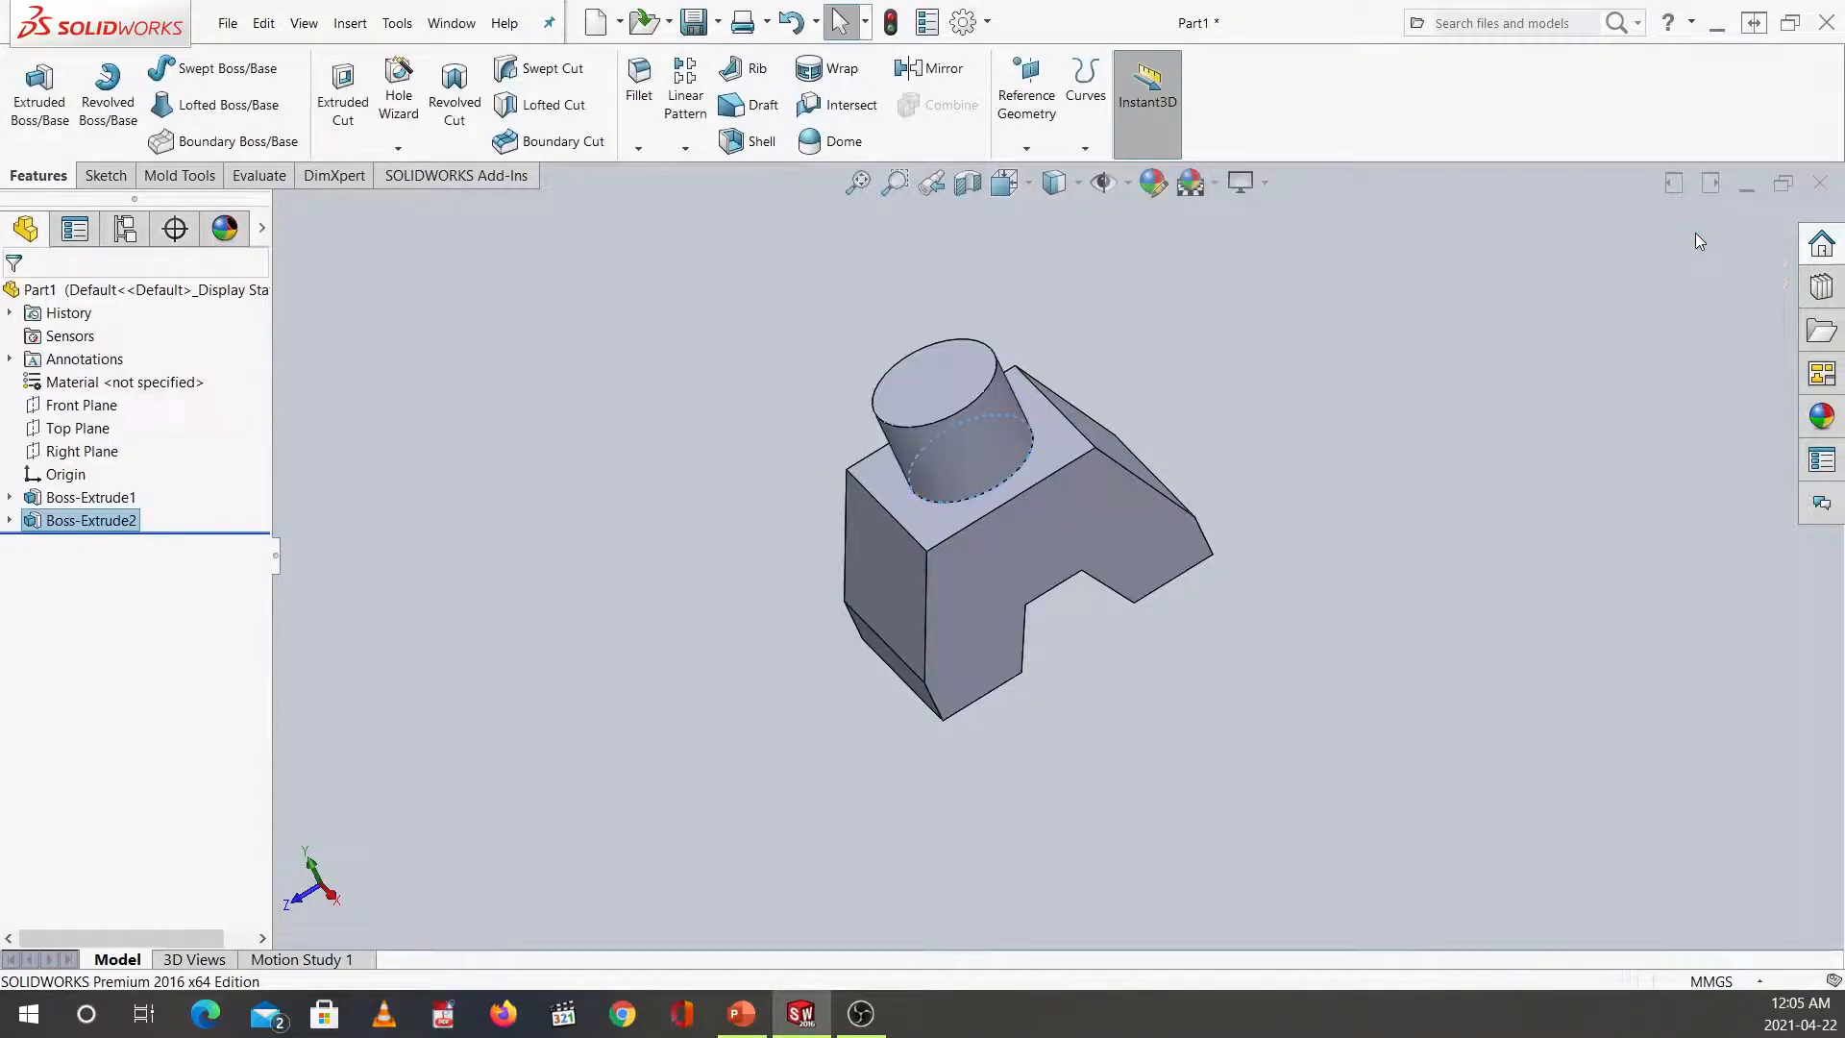
{"action": "key", "text": "ctrl+7"}
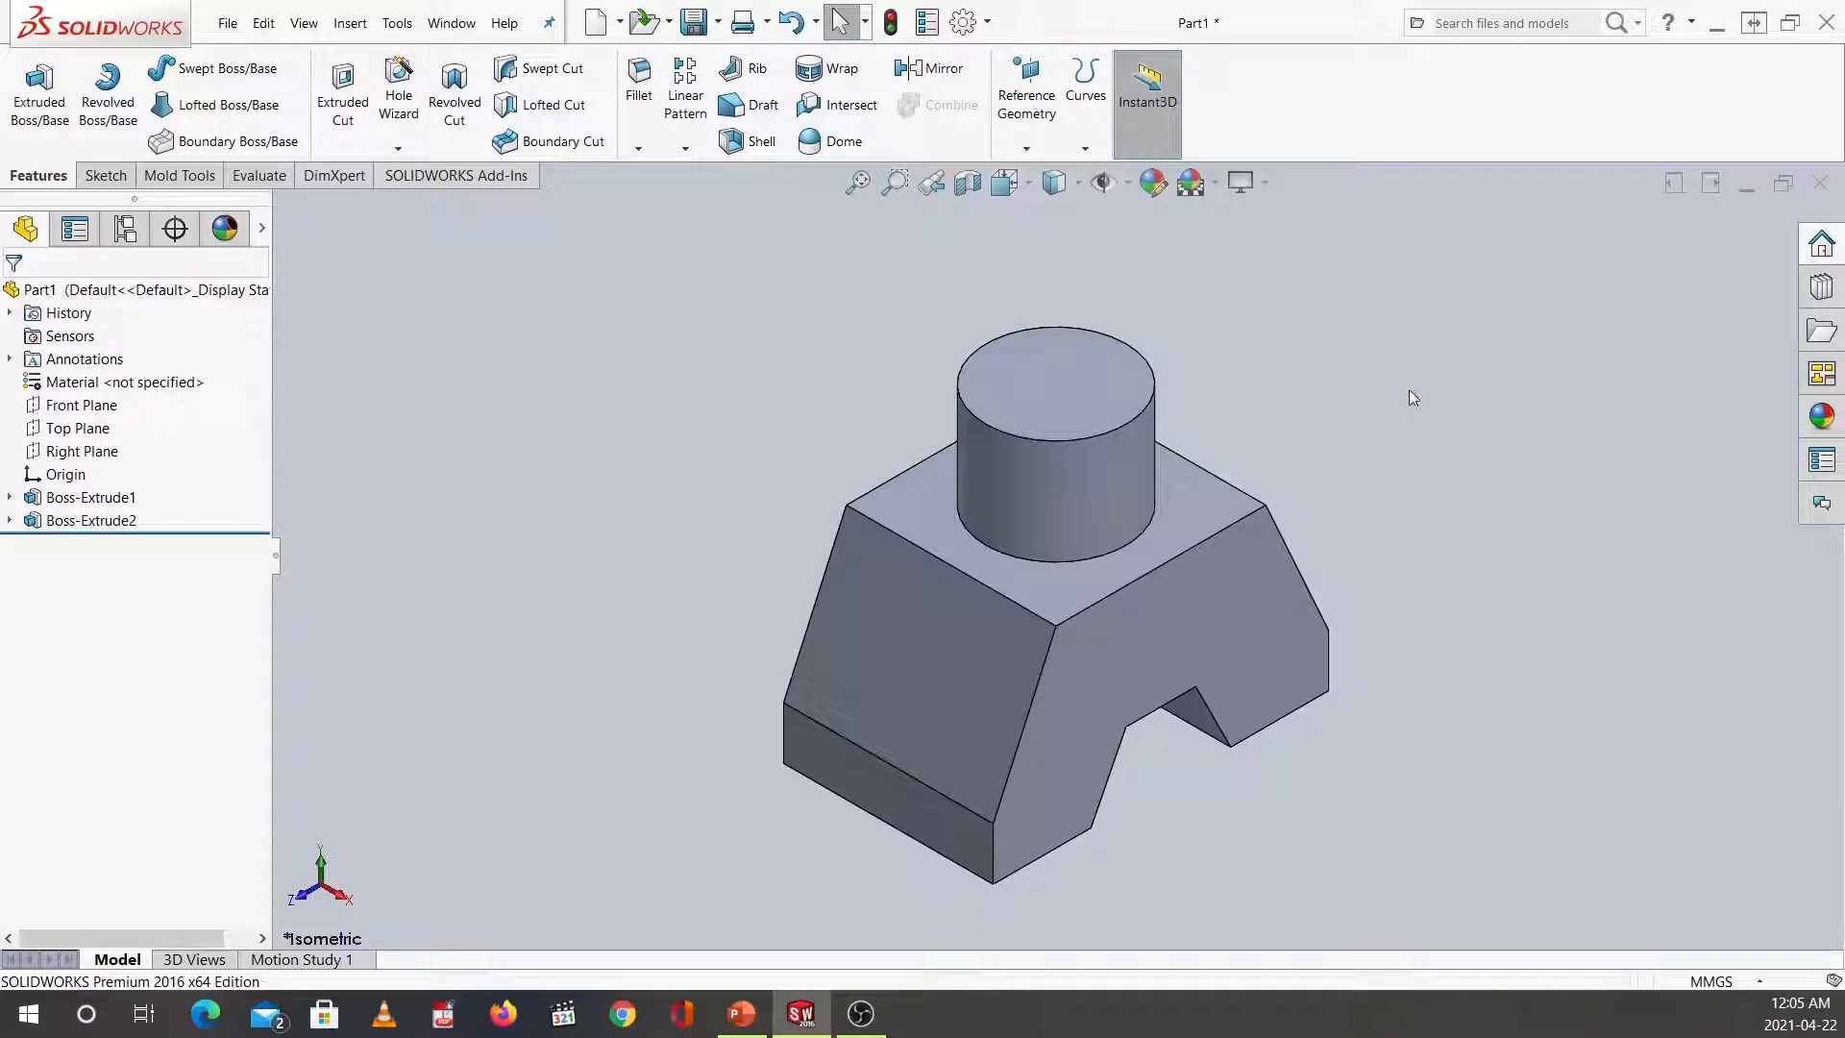
Open a sketch on the cylinder's top face and convert its circular edge into a sketch circle.
{"action": "left_click", "coordinate": [1069, 394]}
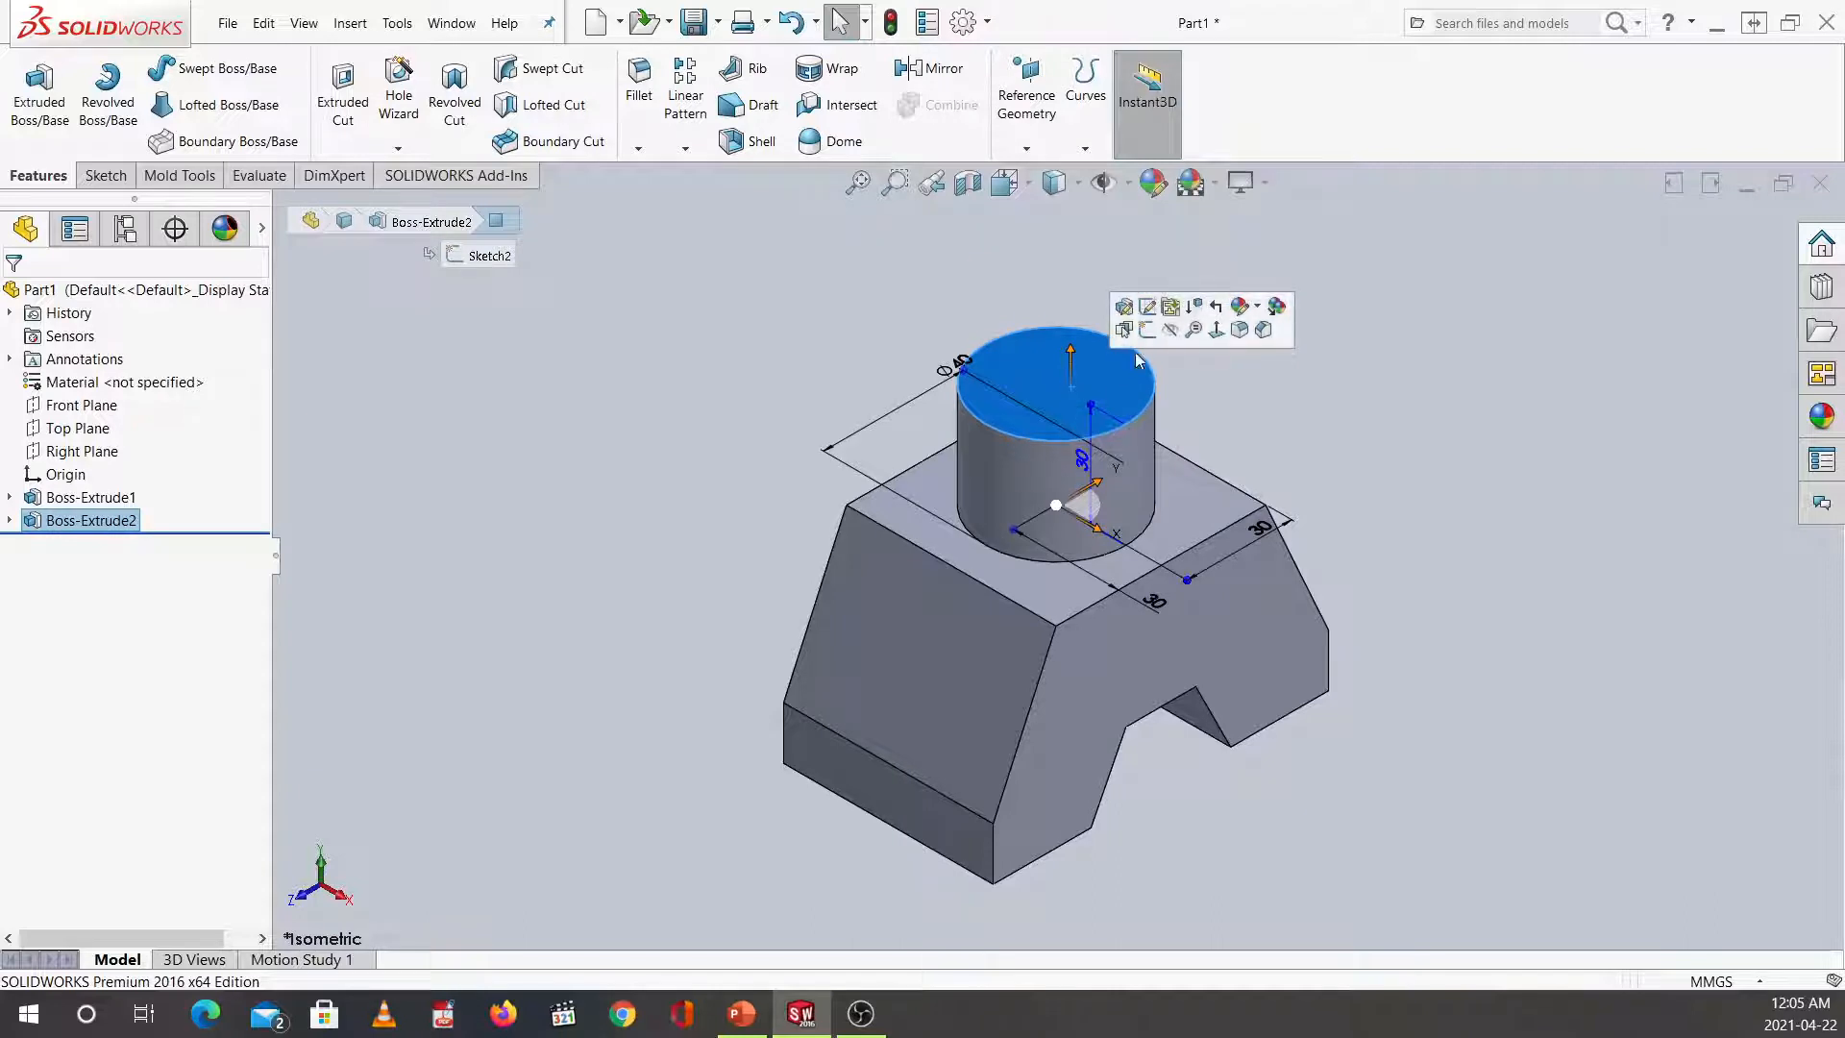
{"action": "left_click", "coordinate": [1148, 330]}
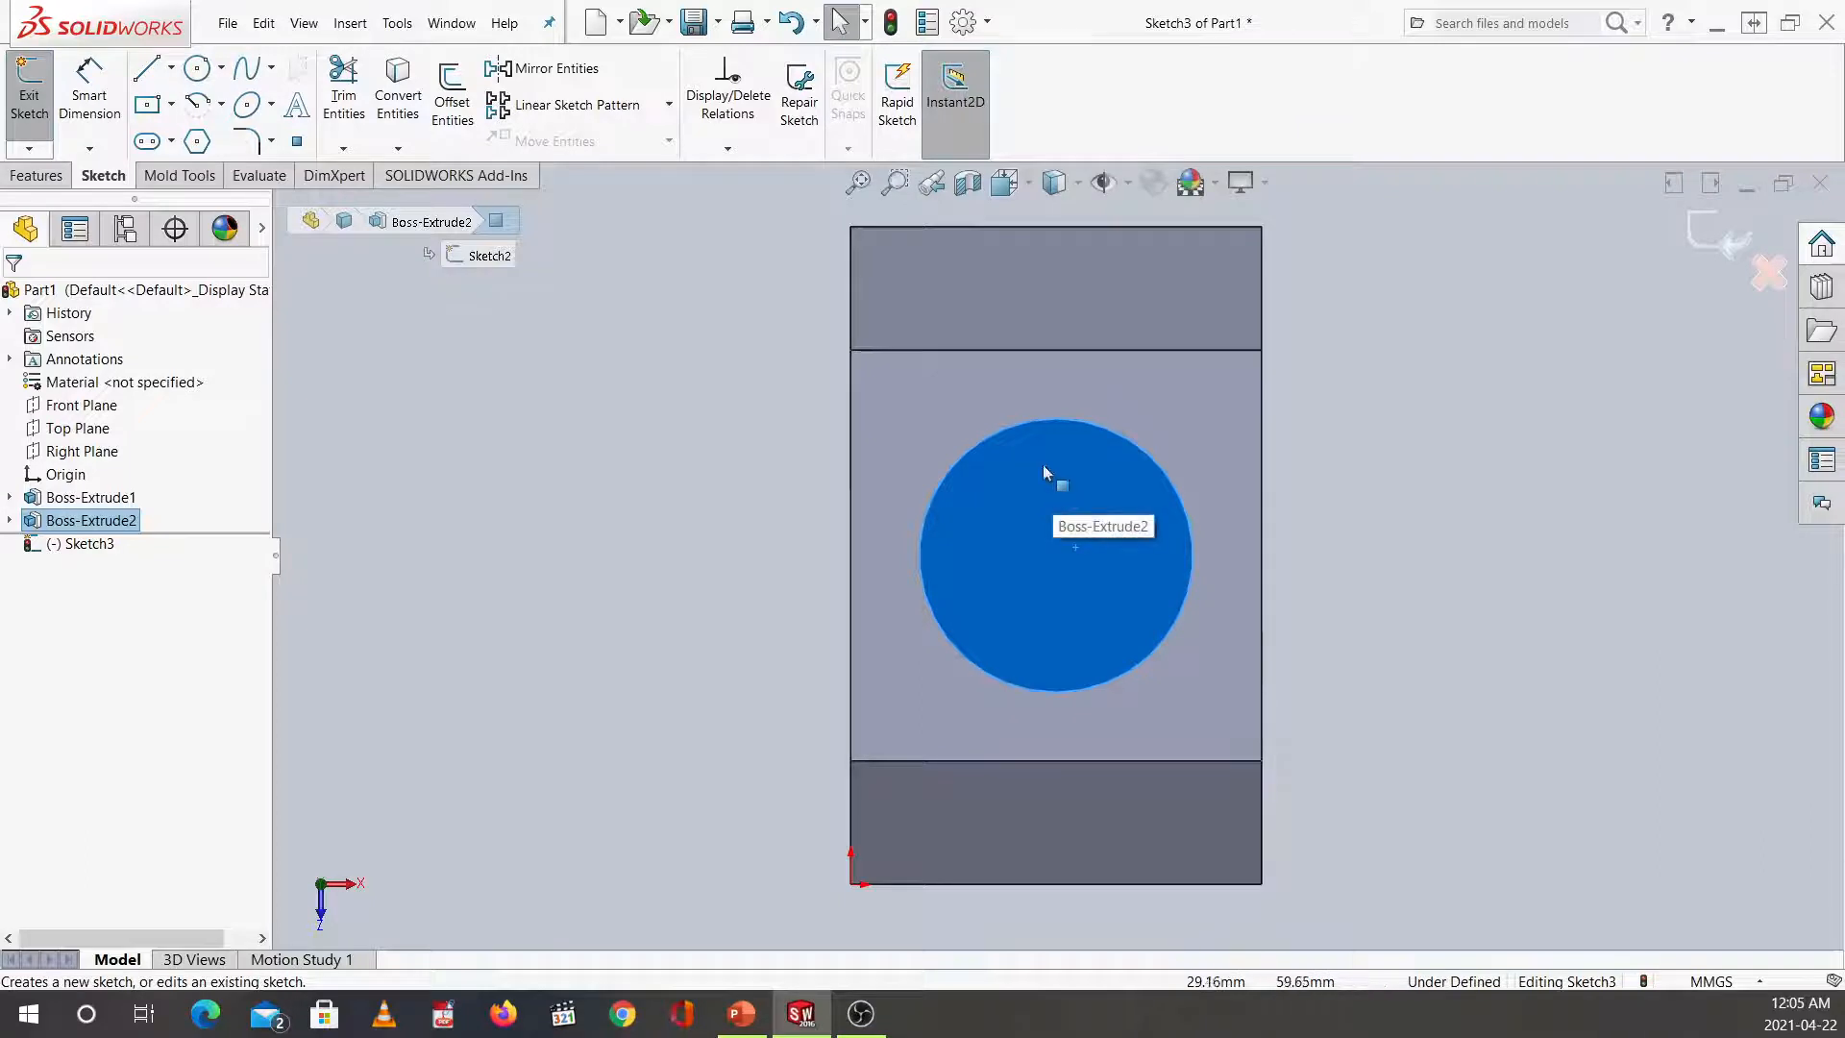
{"action": "left_click", "coordinate": [407, 101]}
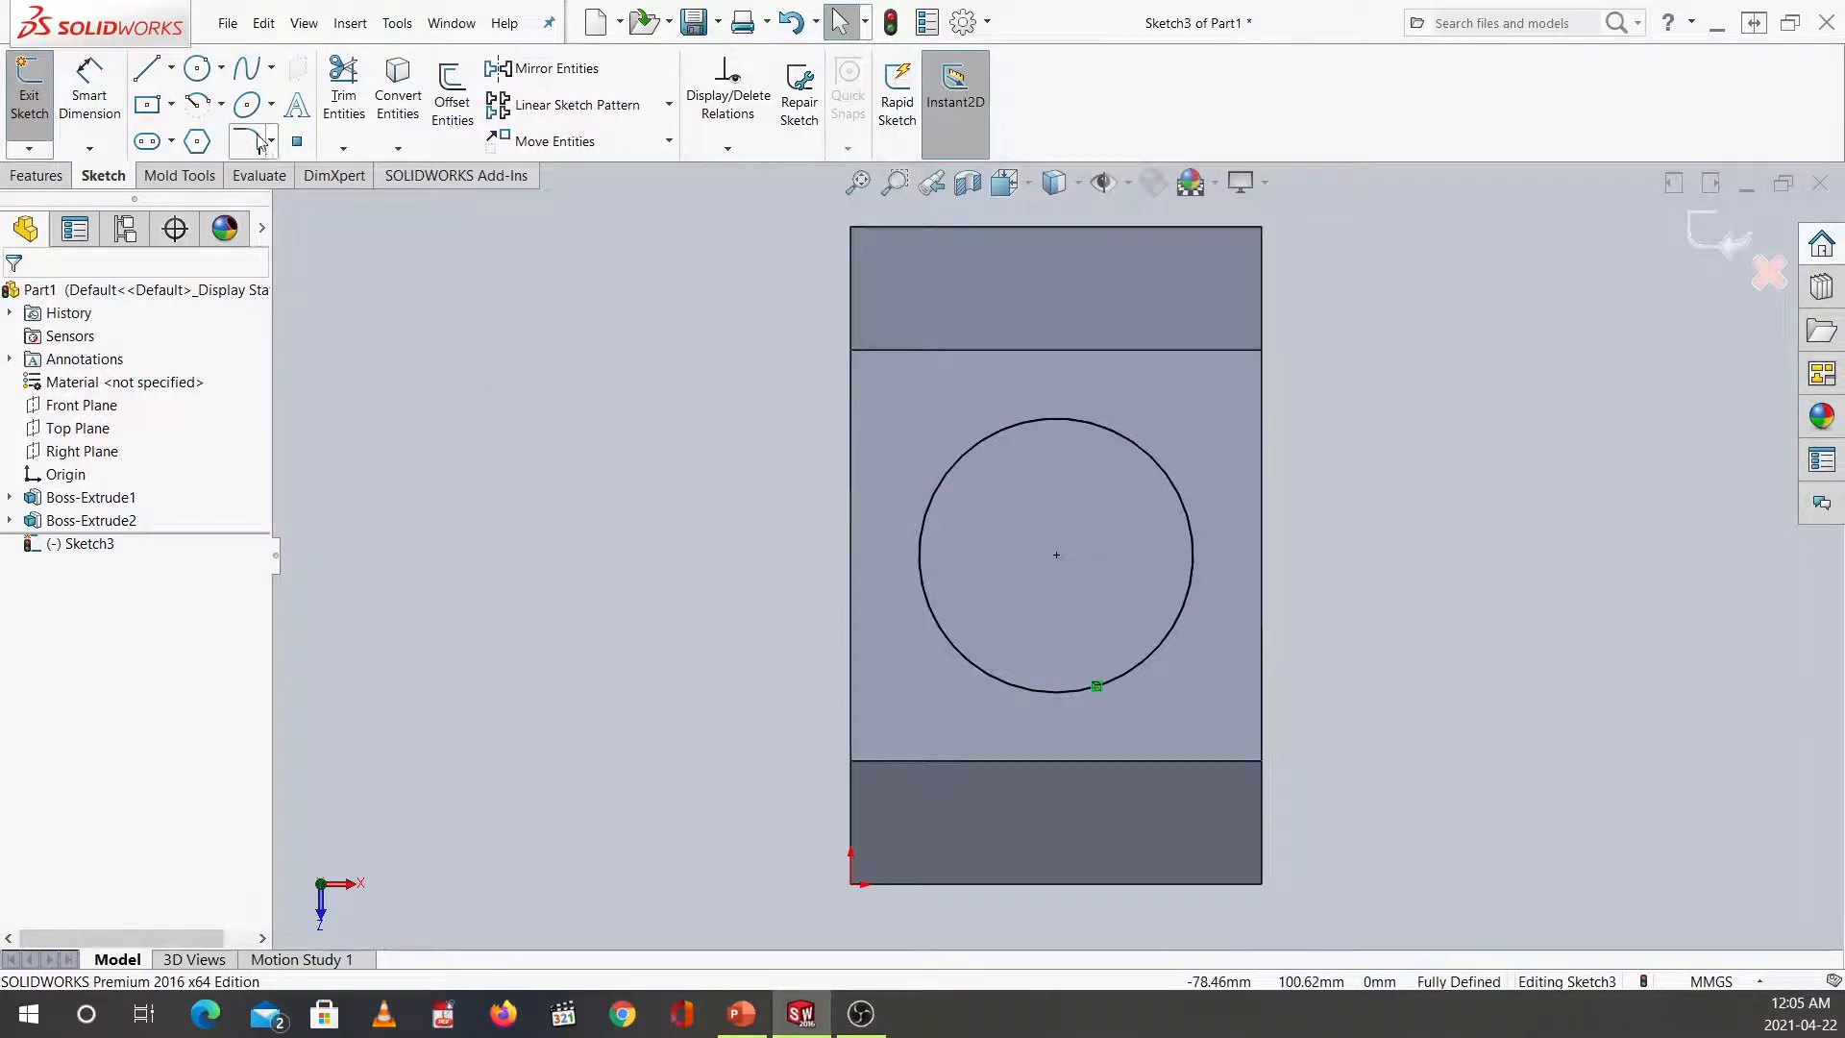
Sketch an upright centre rectangle about 15.2 mm wide from the circle's centre, with its corner on the circle.
{"action": "left_click", "coordinate": [161, 112]}
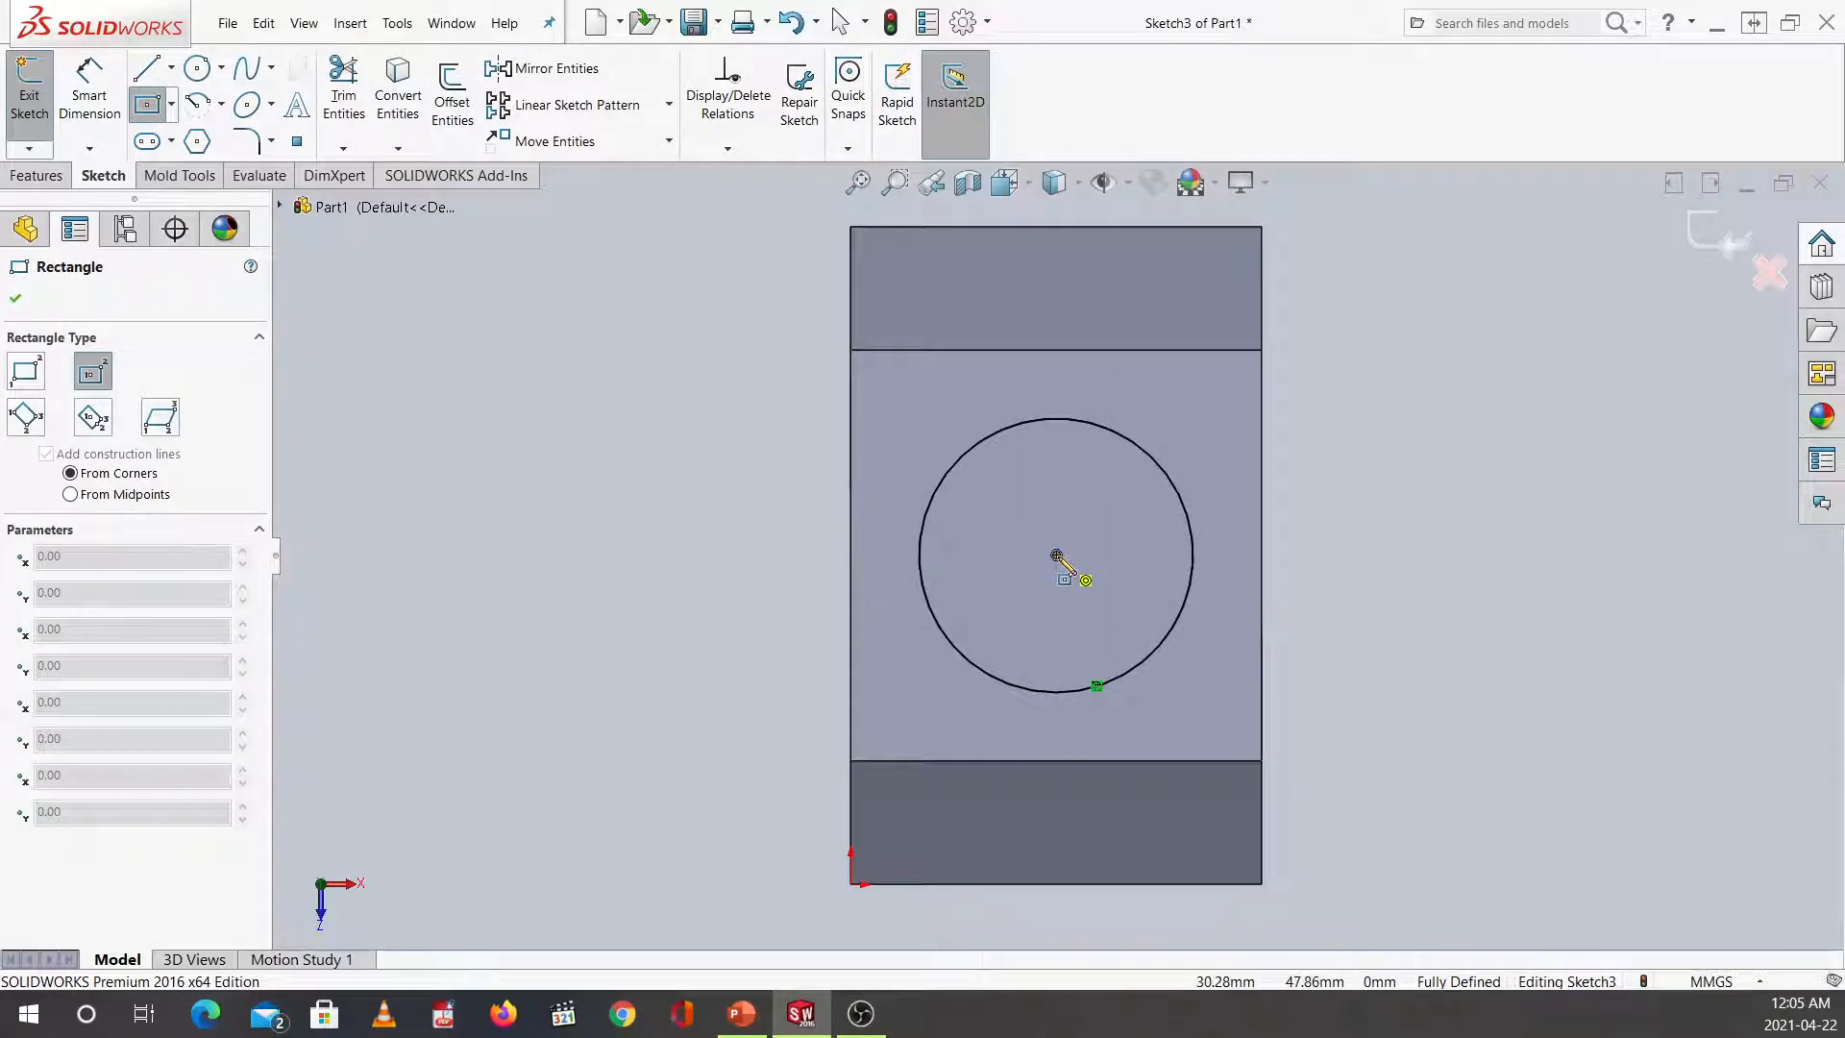
{"action": "left_click", "coordinate": [1056, 554]}
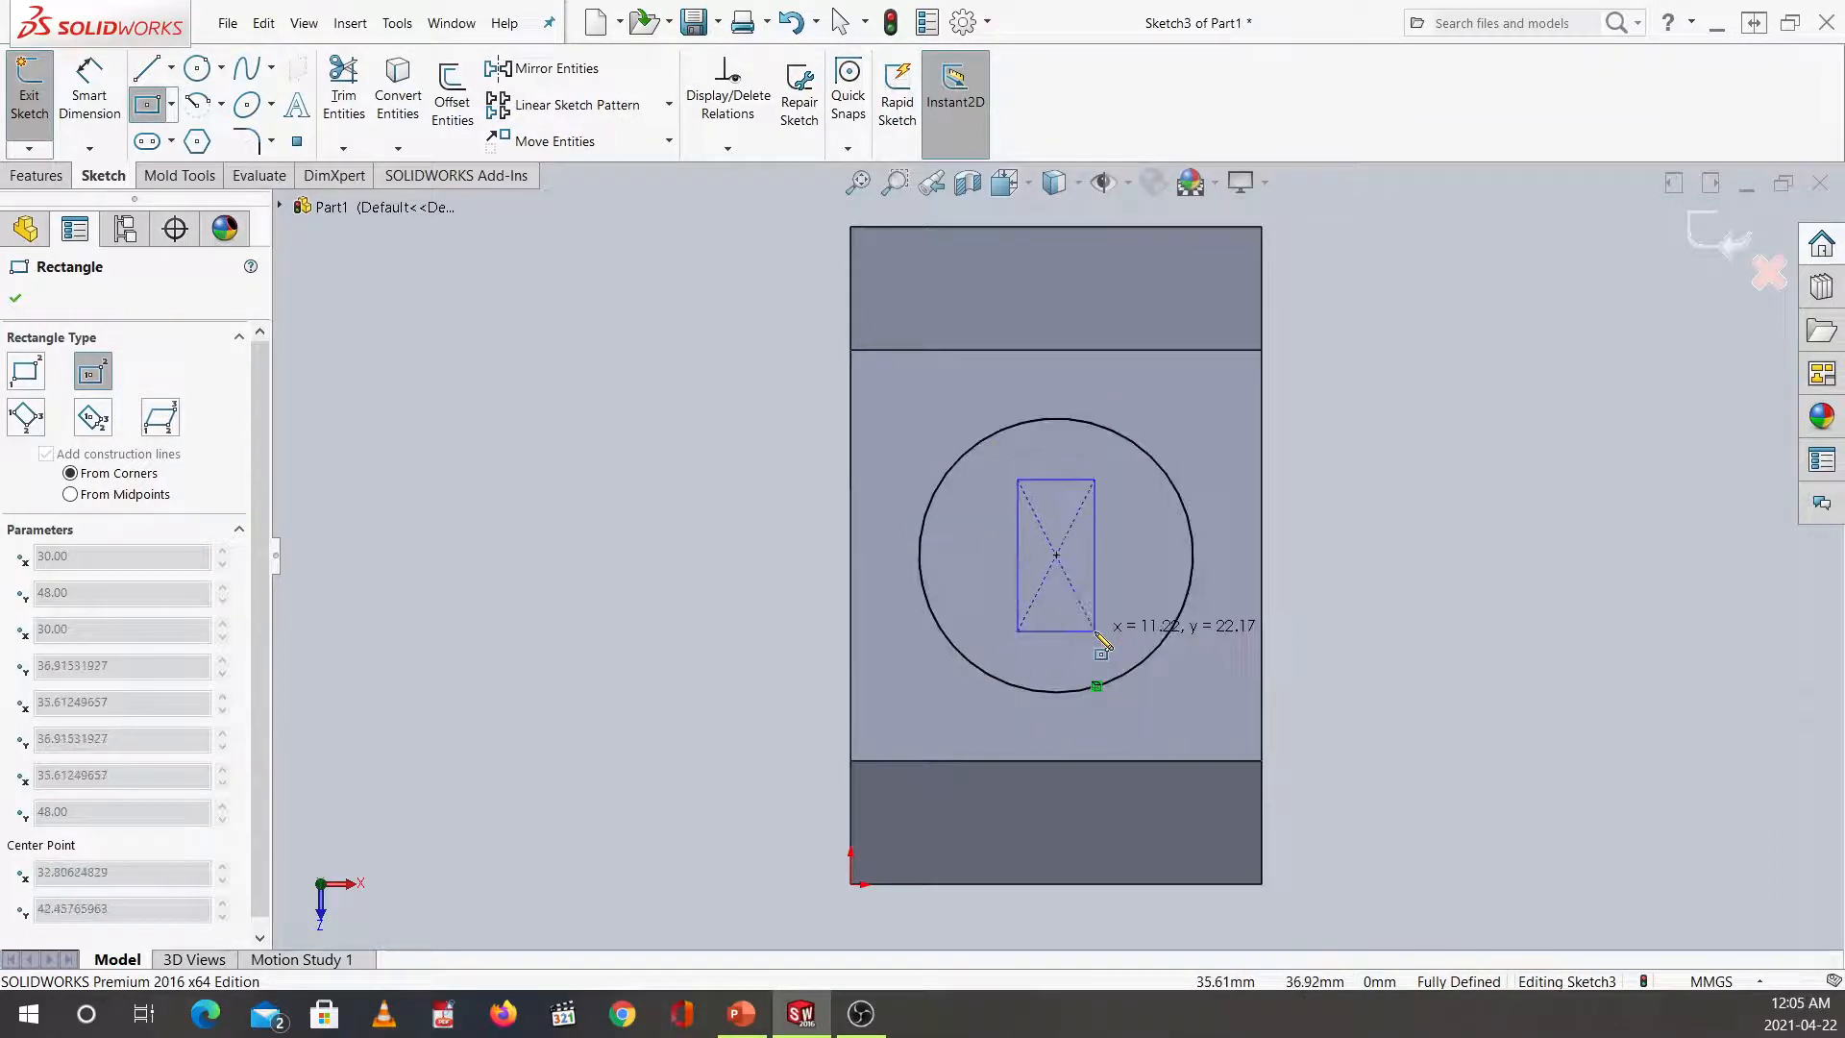
{"action": "left_click", "coordinate": [1110, 682]}
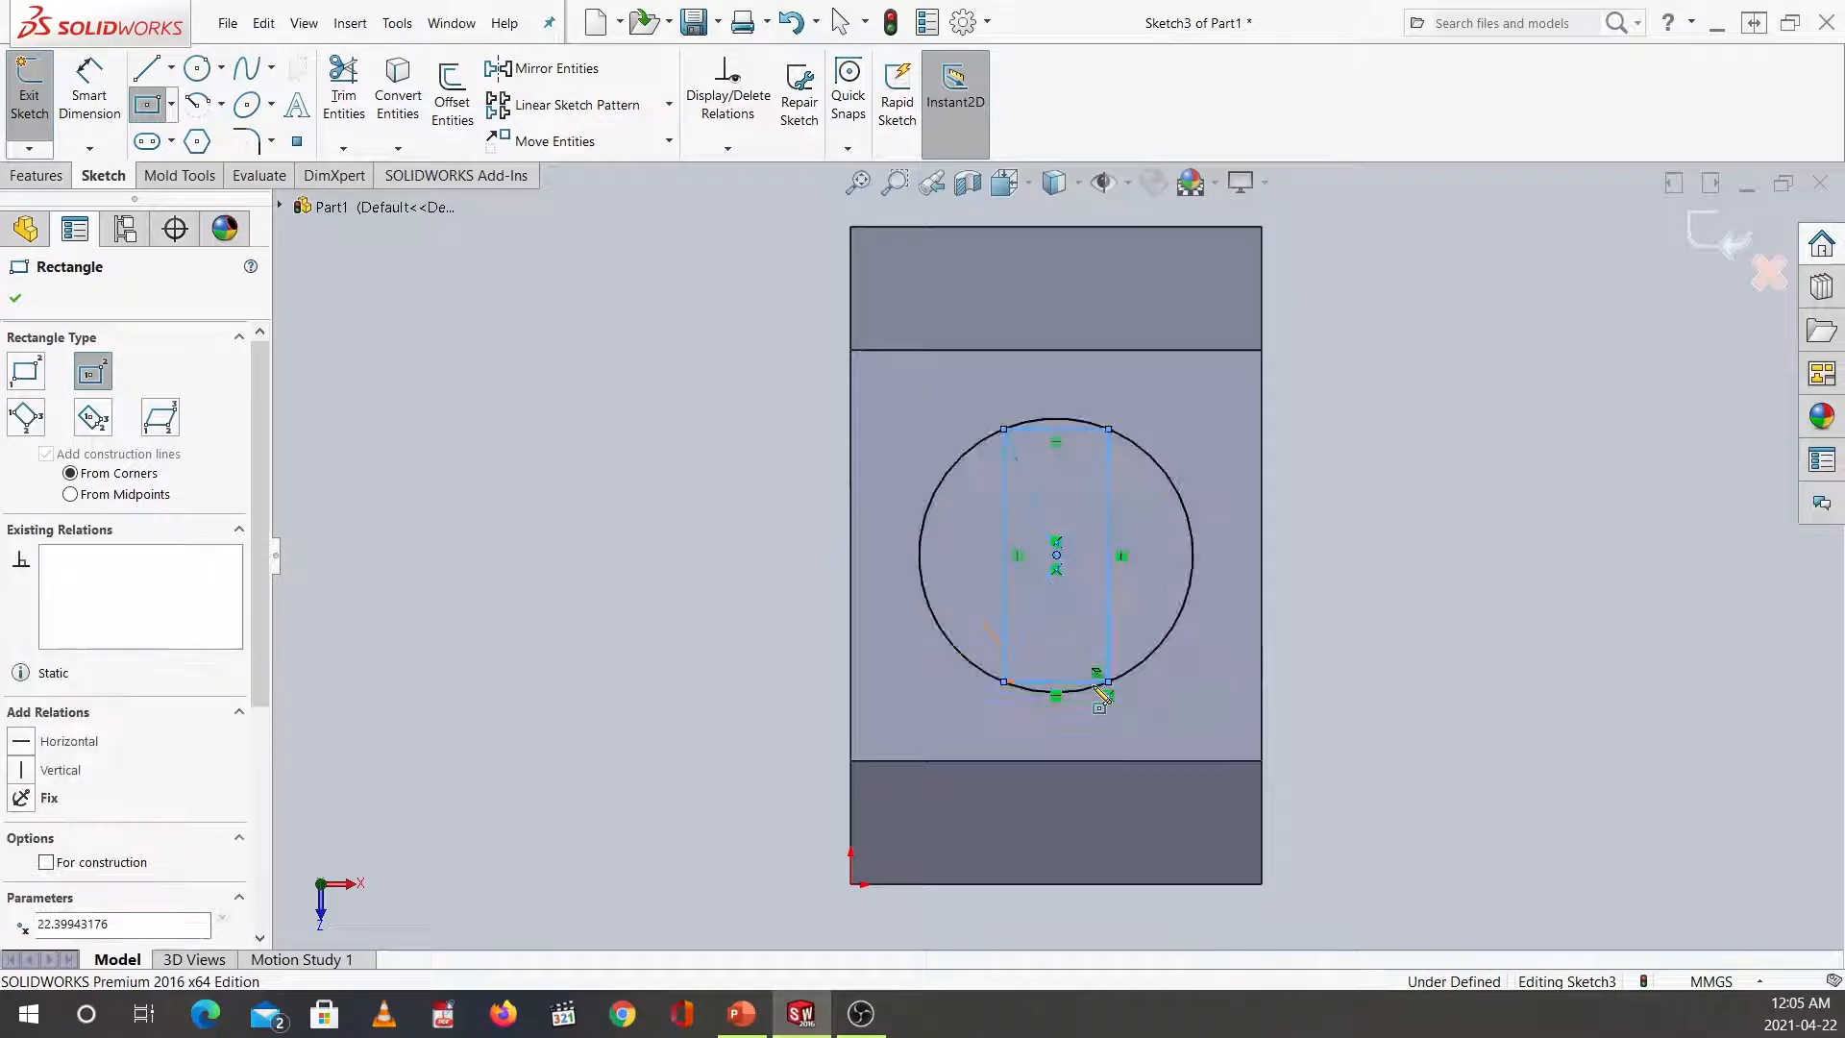
{"action": "key", "text": "Escape"}
{"action": "key", "text": "Escape"}
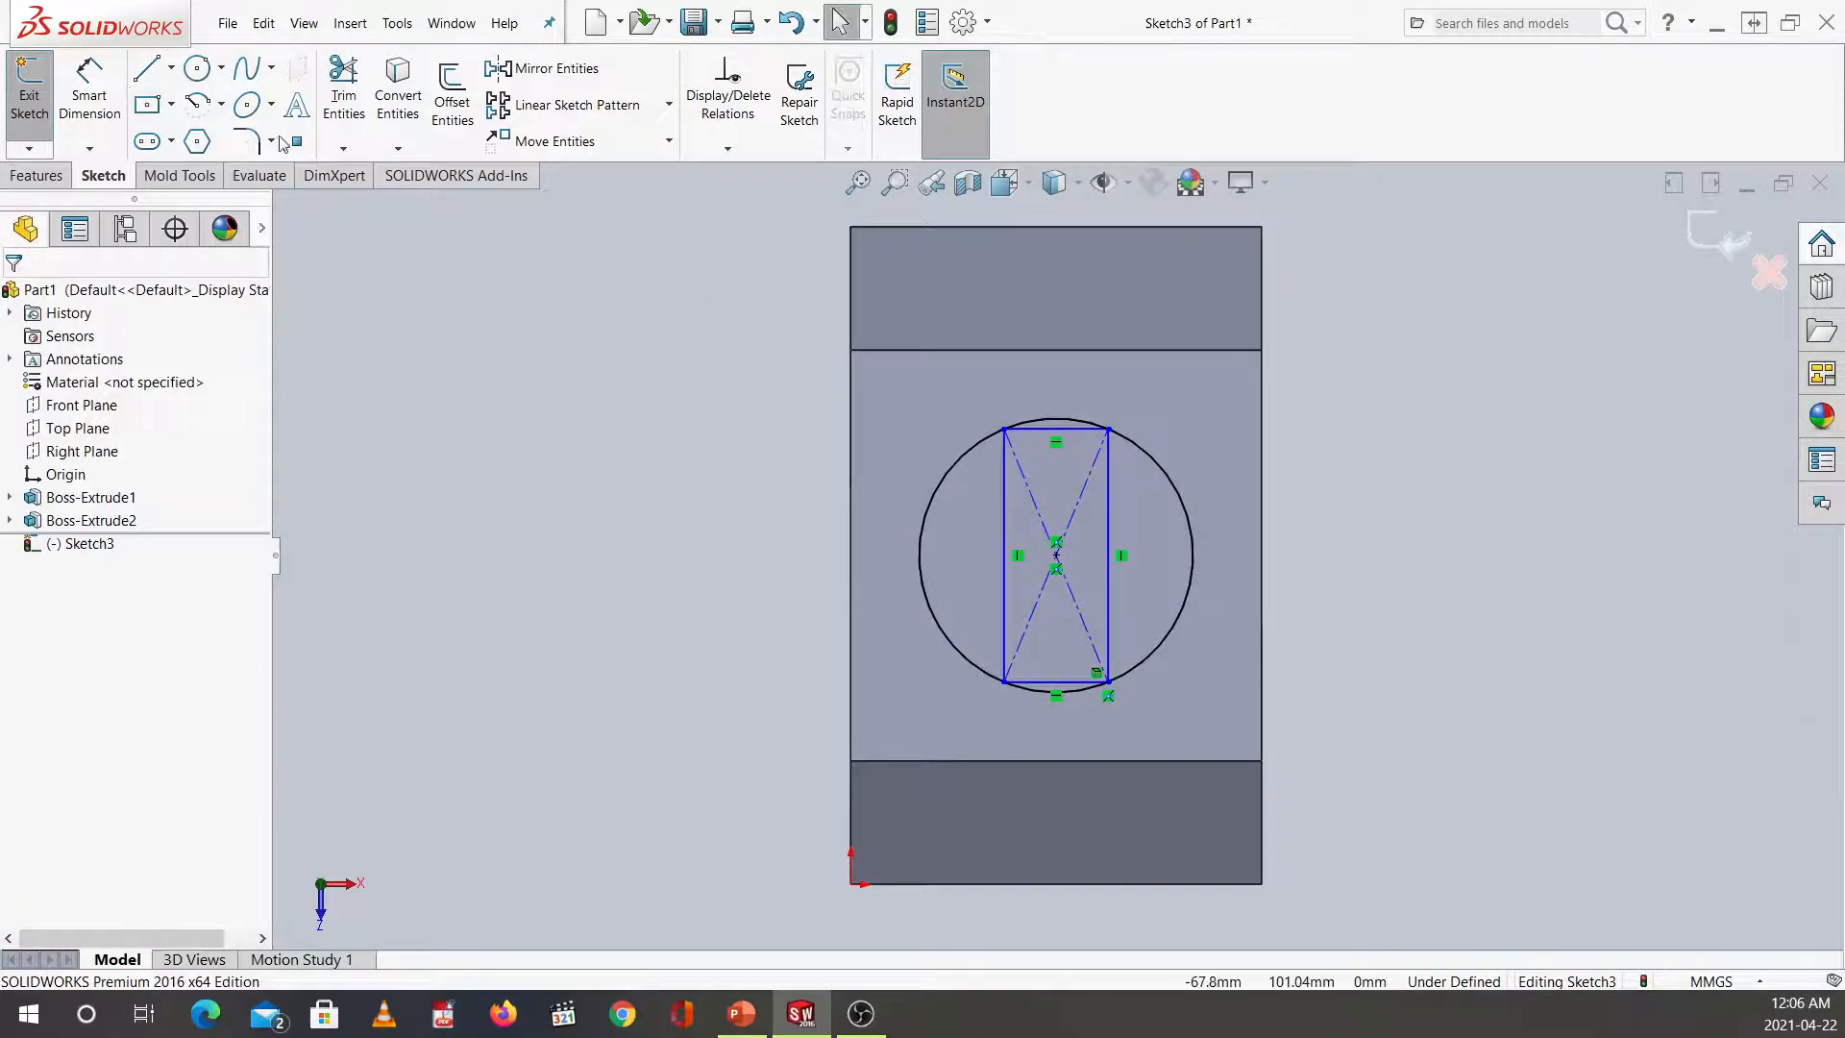
Dimension the rectangle's width as 16 mm and leave dimensioning.
{"action": "left_click", "coordinate": [97, 100]}
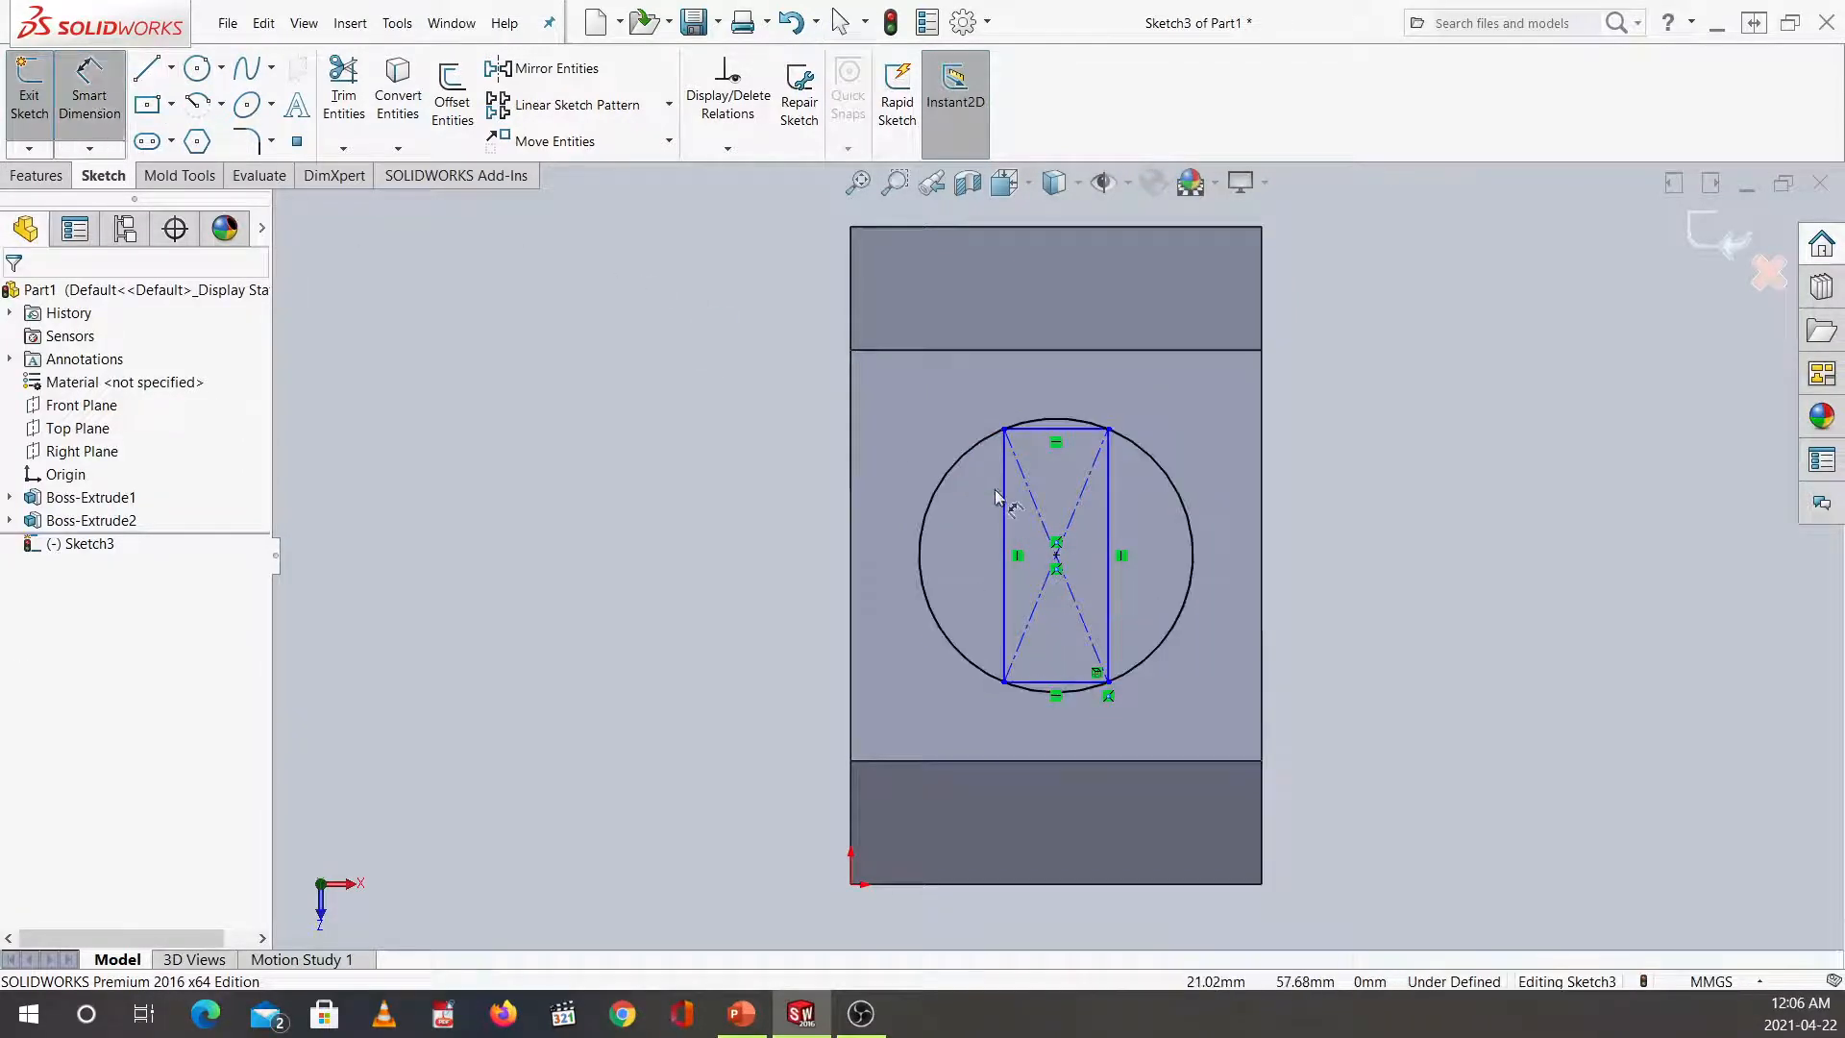
{"action": "left_click", "coordinate": [1041, 434]}
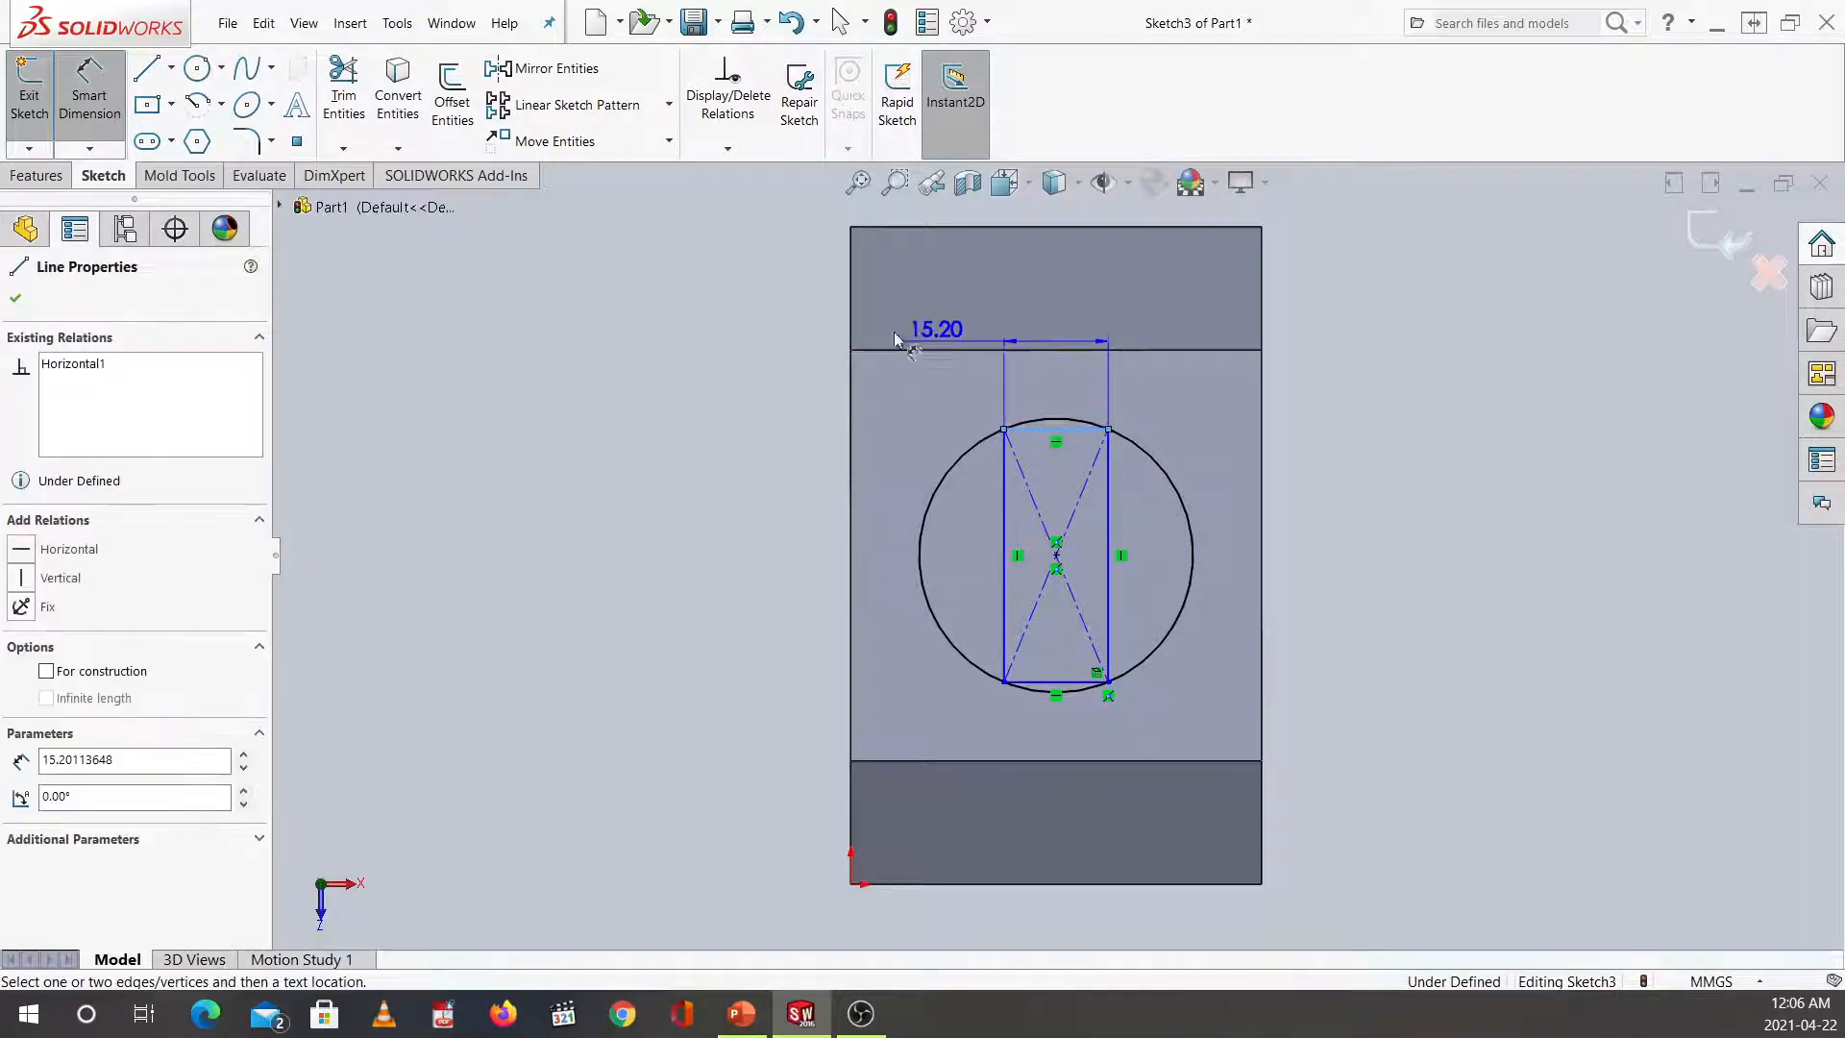
{"action": "left_click", "coordinate": [711, 384]}
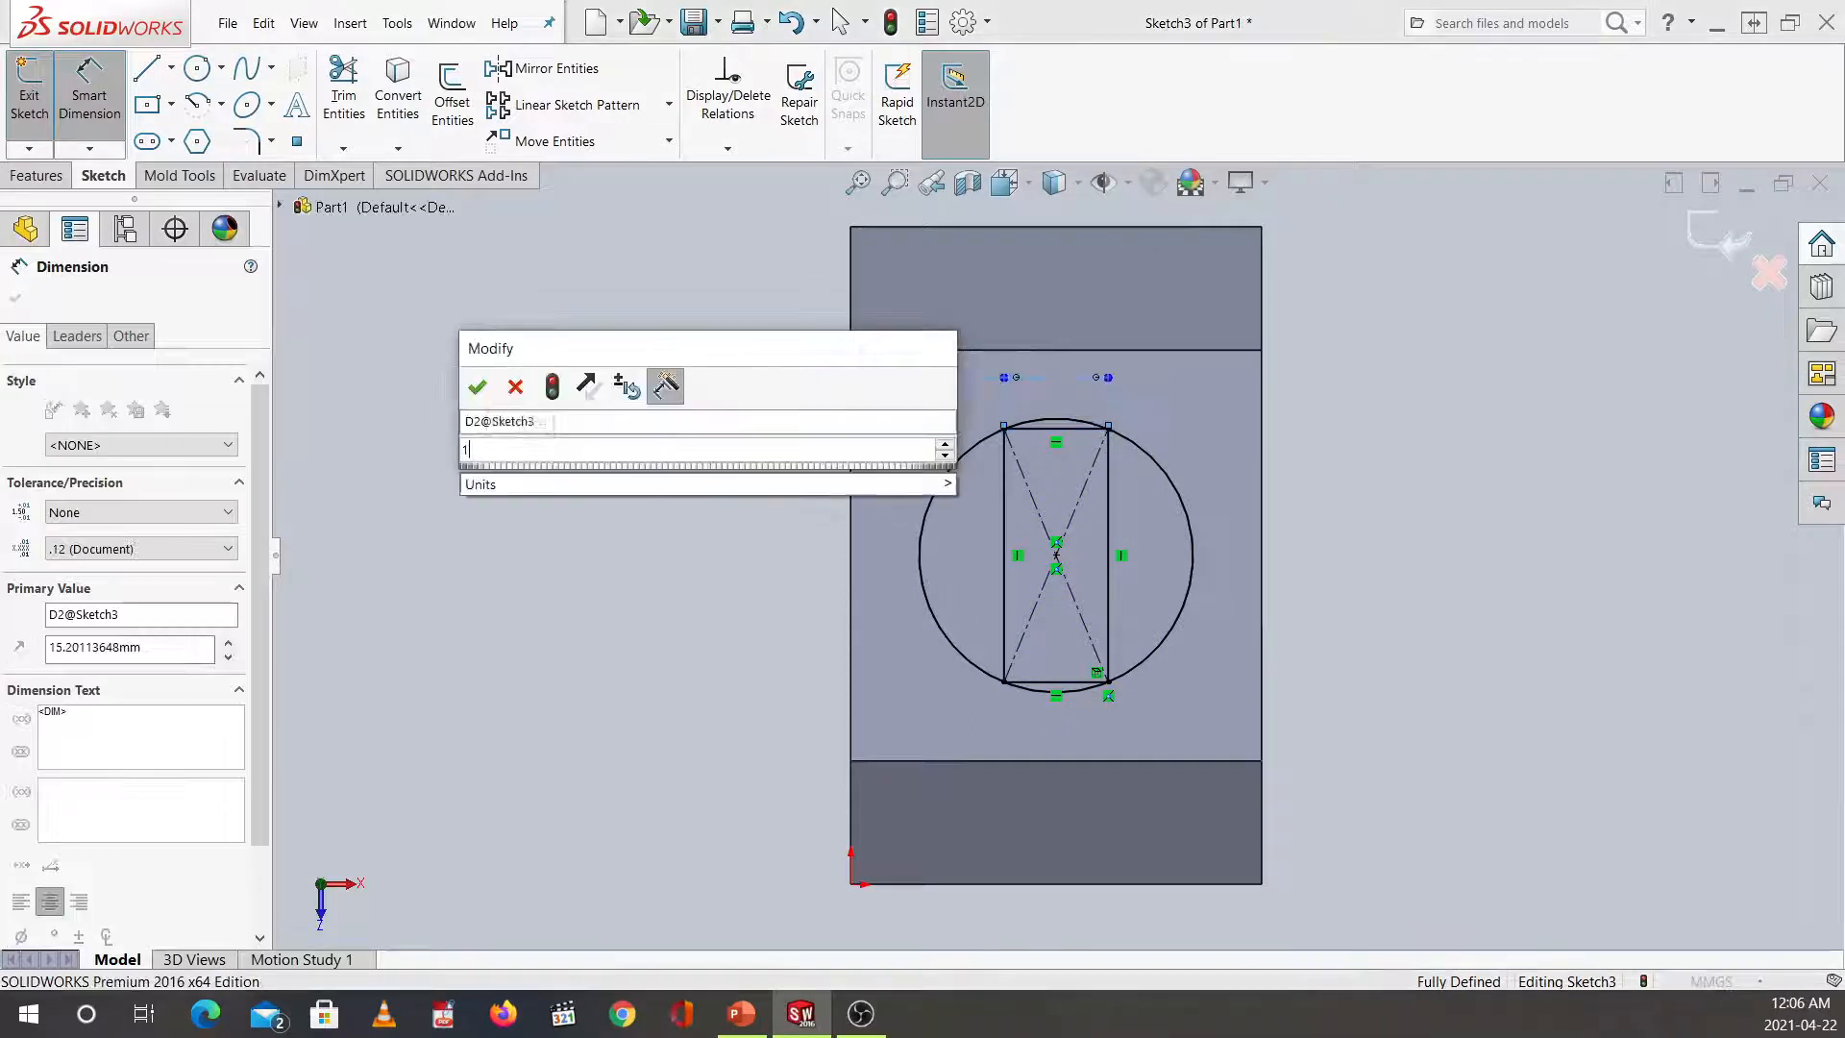
{"action": "key", "text": "Return"}
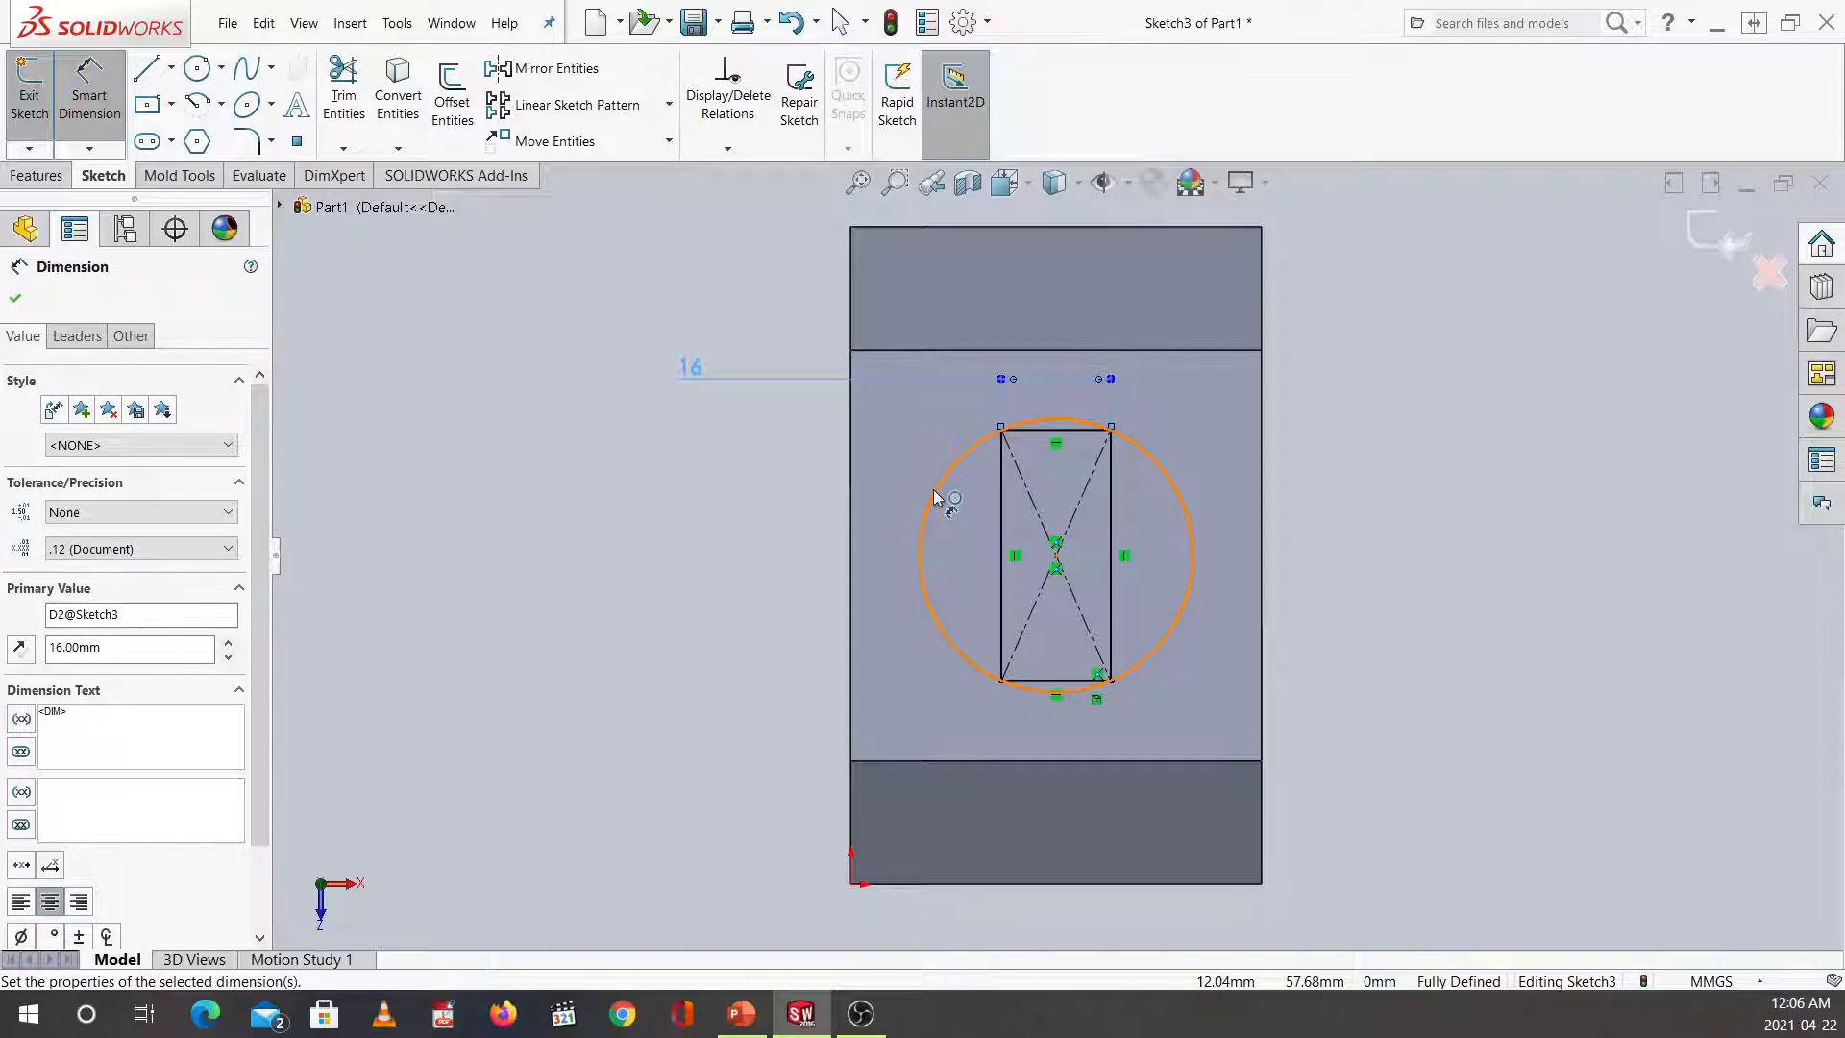
{"action": "left_click", "coordinate": [1330, 524]}
{"action": "key", "text": "Escape"}
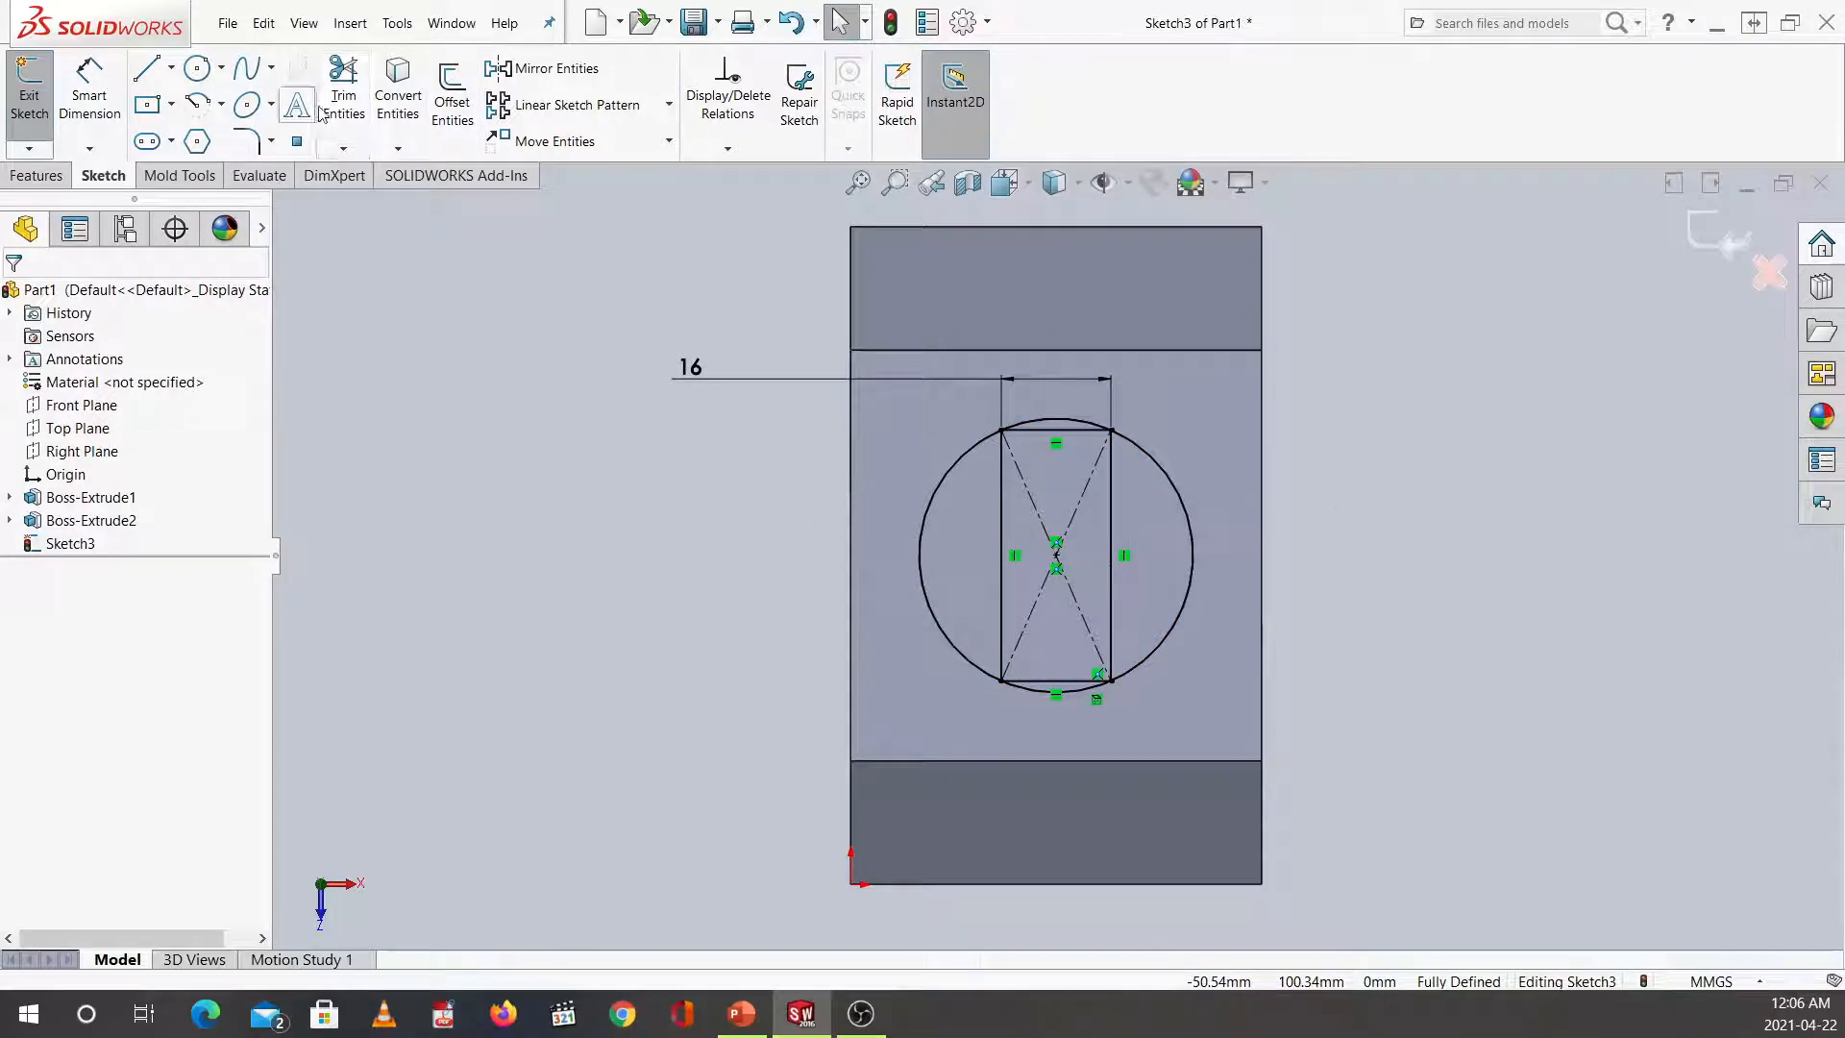
Trim away the rectangle's two short sides and its diagonal construction lines, keeping the long slot sides and the circle.
{"action": "left_click", "coordinate": [353, 96]}
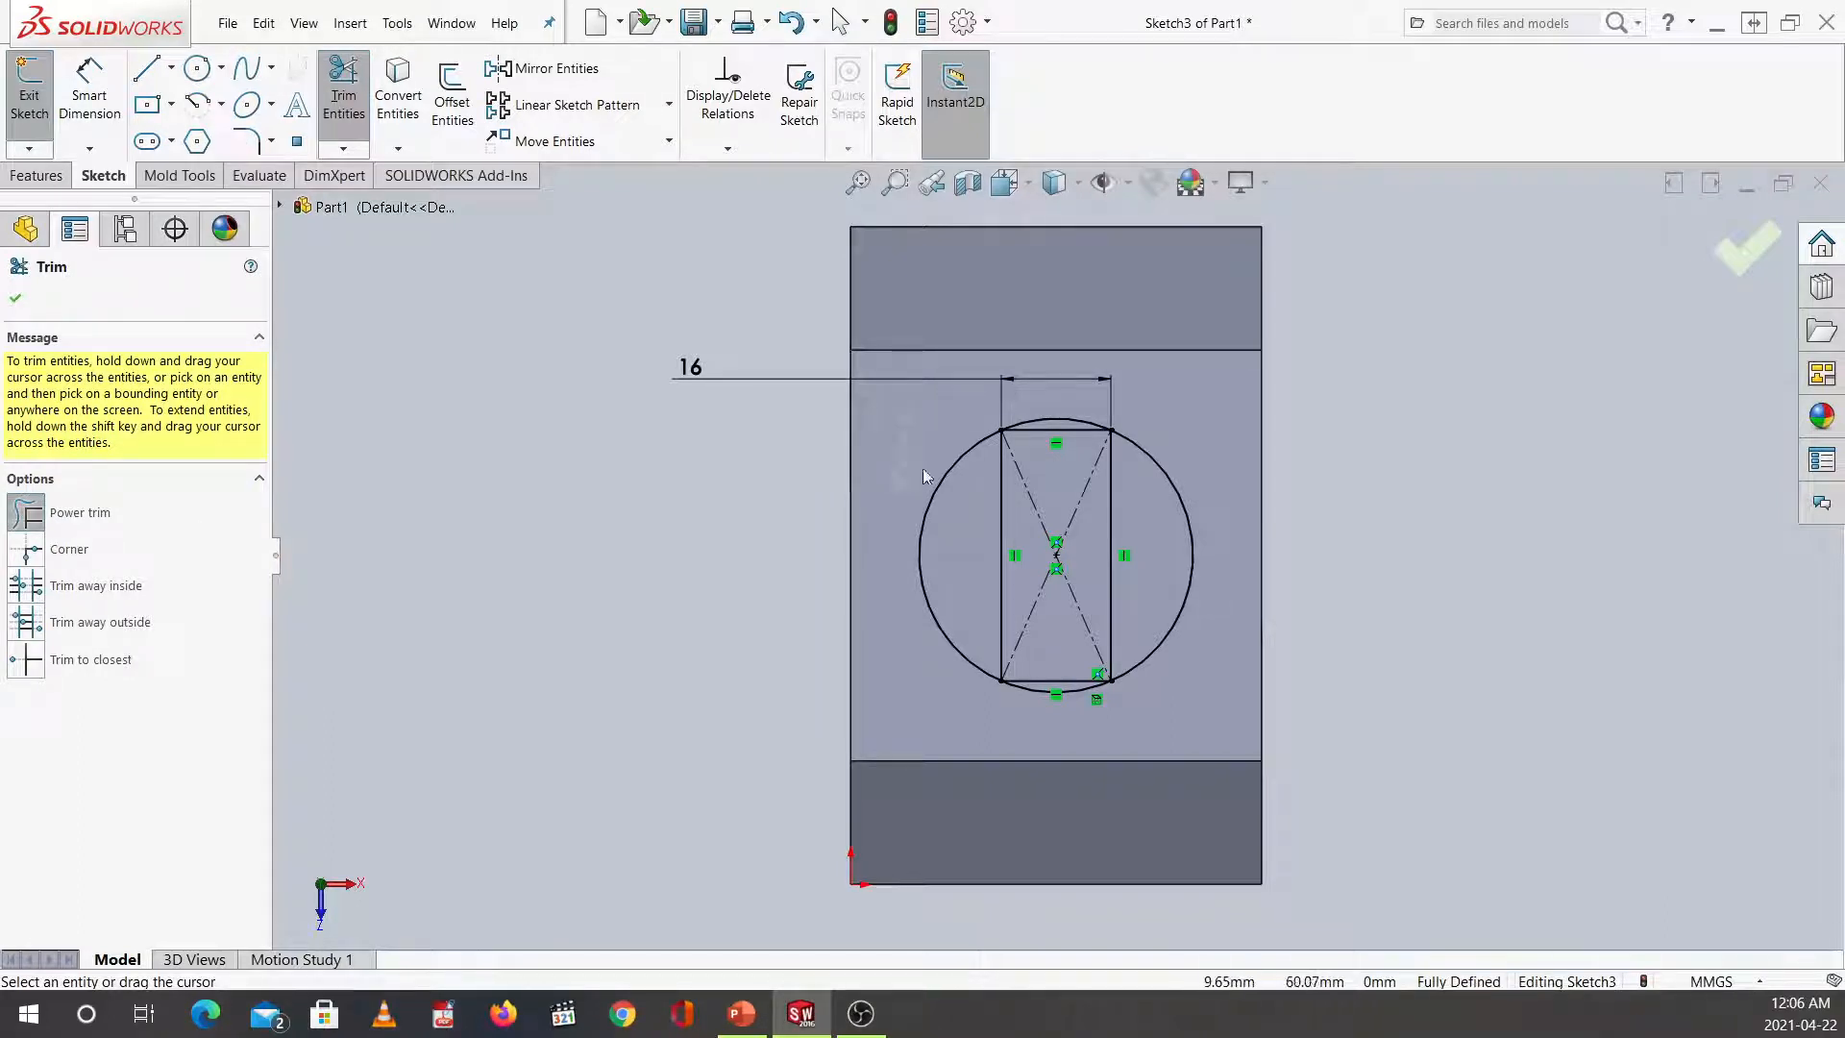
{"action": "mouse_move", "coordinate": [903, 498]}
{"action": "left_mouse_down"}
{"action": "mouse_move", "coordinate": [914, 483]}
{"action": "mouse_move", "coordinate": [947, 501]}
{"action": "left_mouse_up"}
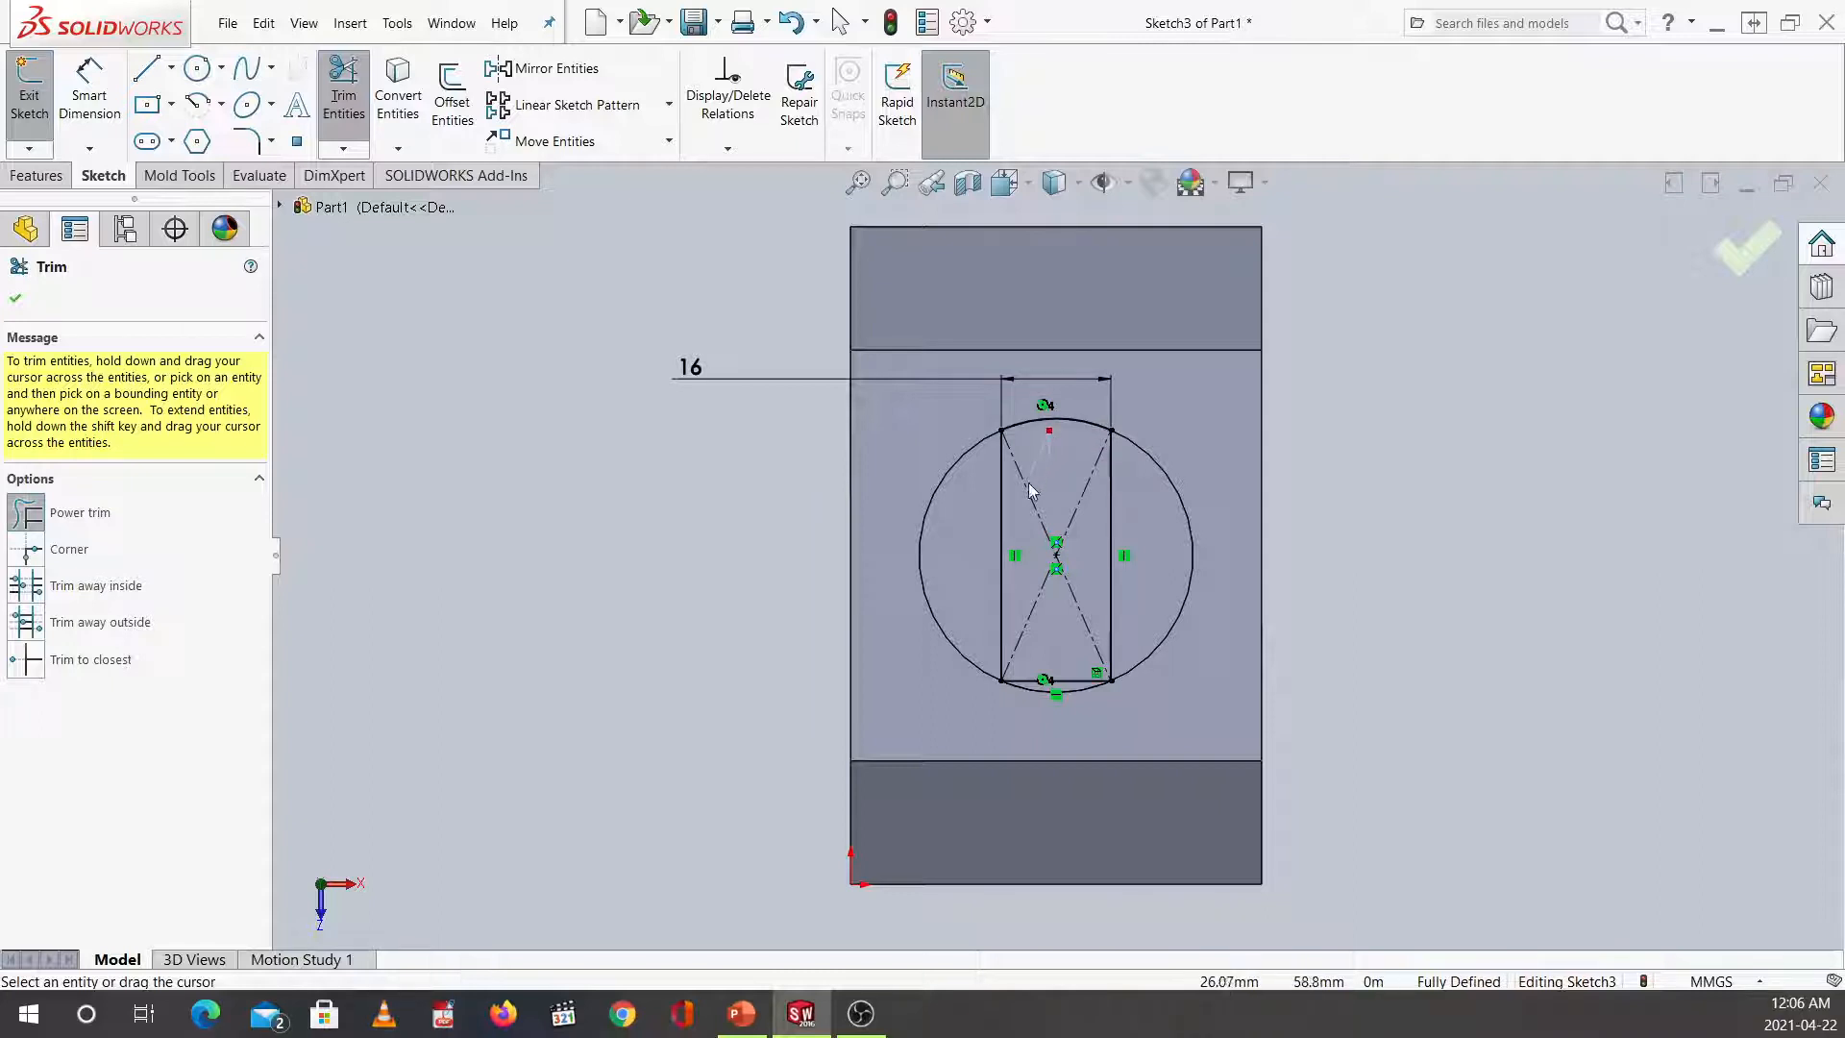
{"action": "mouse_move", "coordinate": [1031, 491]}
{"action": "left_mouse_down"}
{"action": "mouse_move", "coordinate": [1051, 526]}
{"action": "mouse_move", "coordinate": [1052, 576]}
{"action": "mouse_move", "coordinate": [1028, 603]}
{"action": "mouse_move", "coordinate": [1046, 682]}
{"action": "left_mouse_up"}
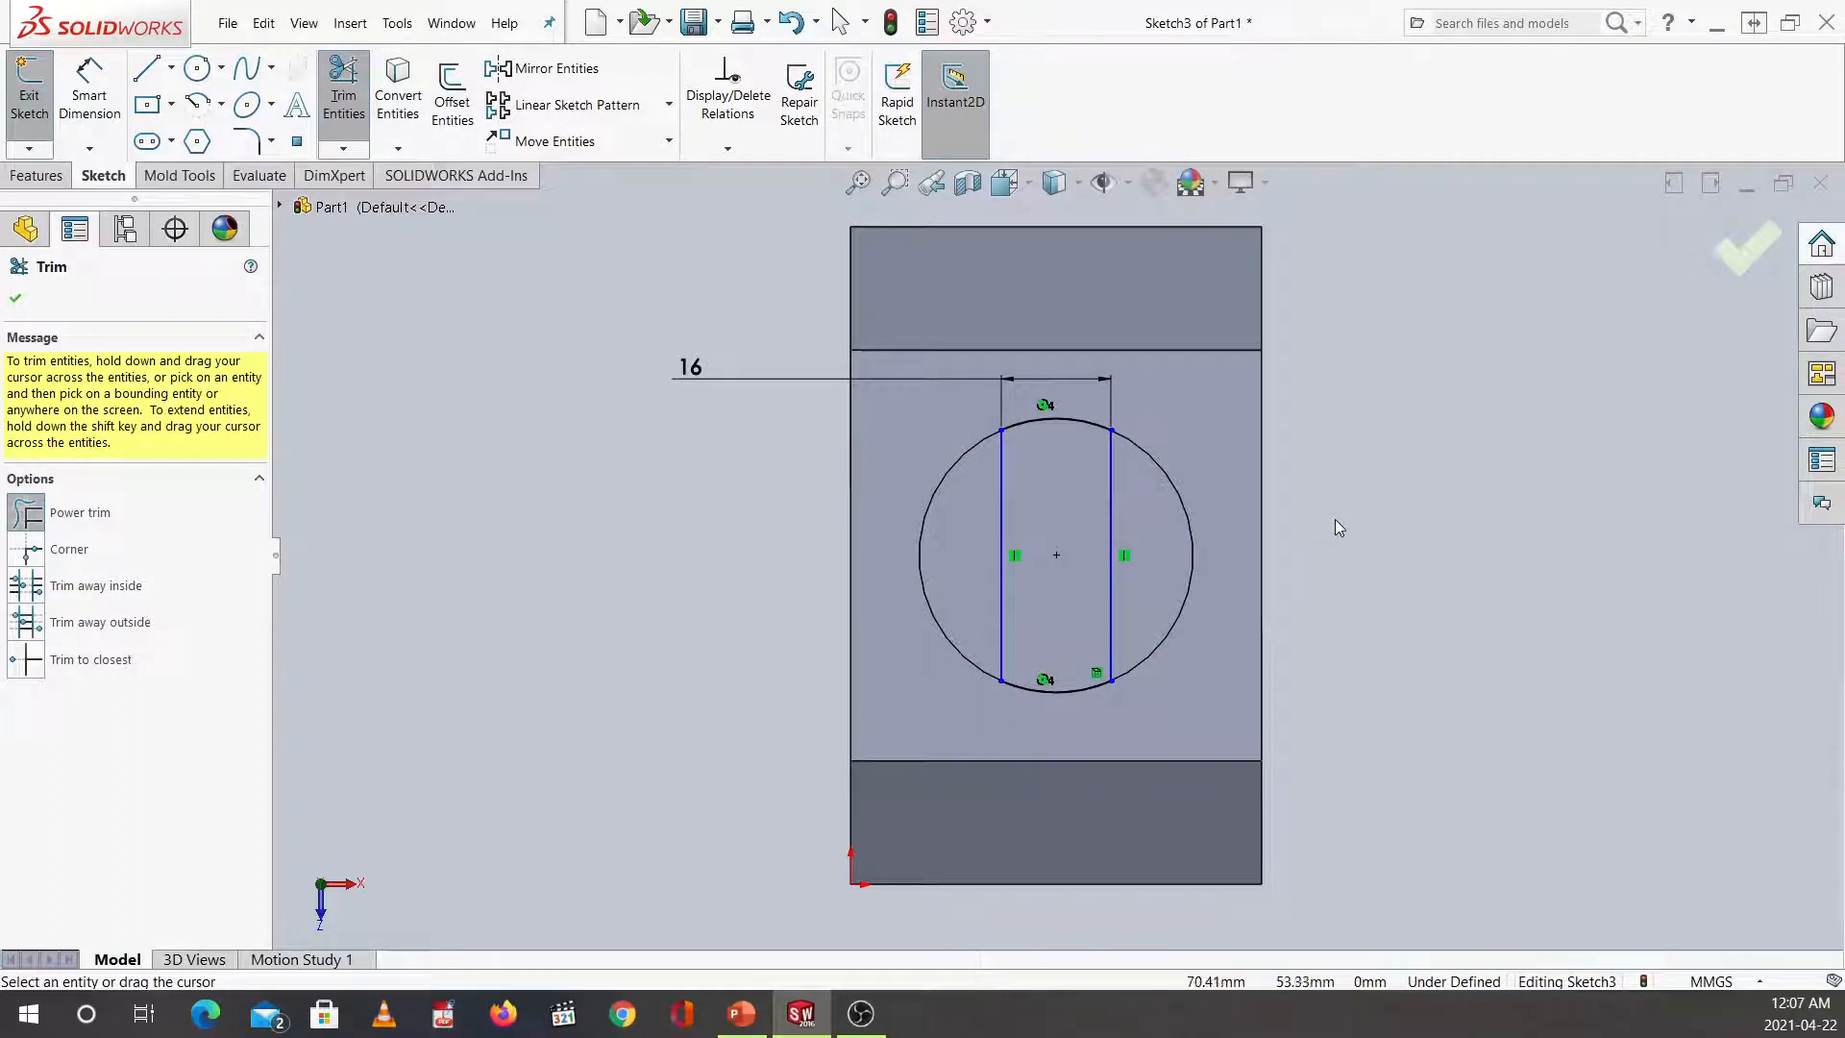
Cut-extrude the slot profile through the cylinder's top to a blind depth of 20 mm and show the part in isometric view.
{"action": "mouse_move", "coordinate": [1335, 519]}
{"action": "middle_mouse_down"}
{"action": "mouse_move", "coordinate": [1224, 347]}
{"action": "mouse_move", "coordinate": [1314, 530]}
{"action": "mouse_move", "coordinate": [1225, 405]}
{"action": "middle_mouse_up"}
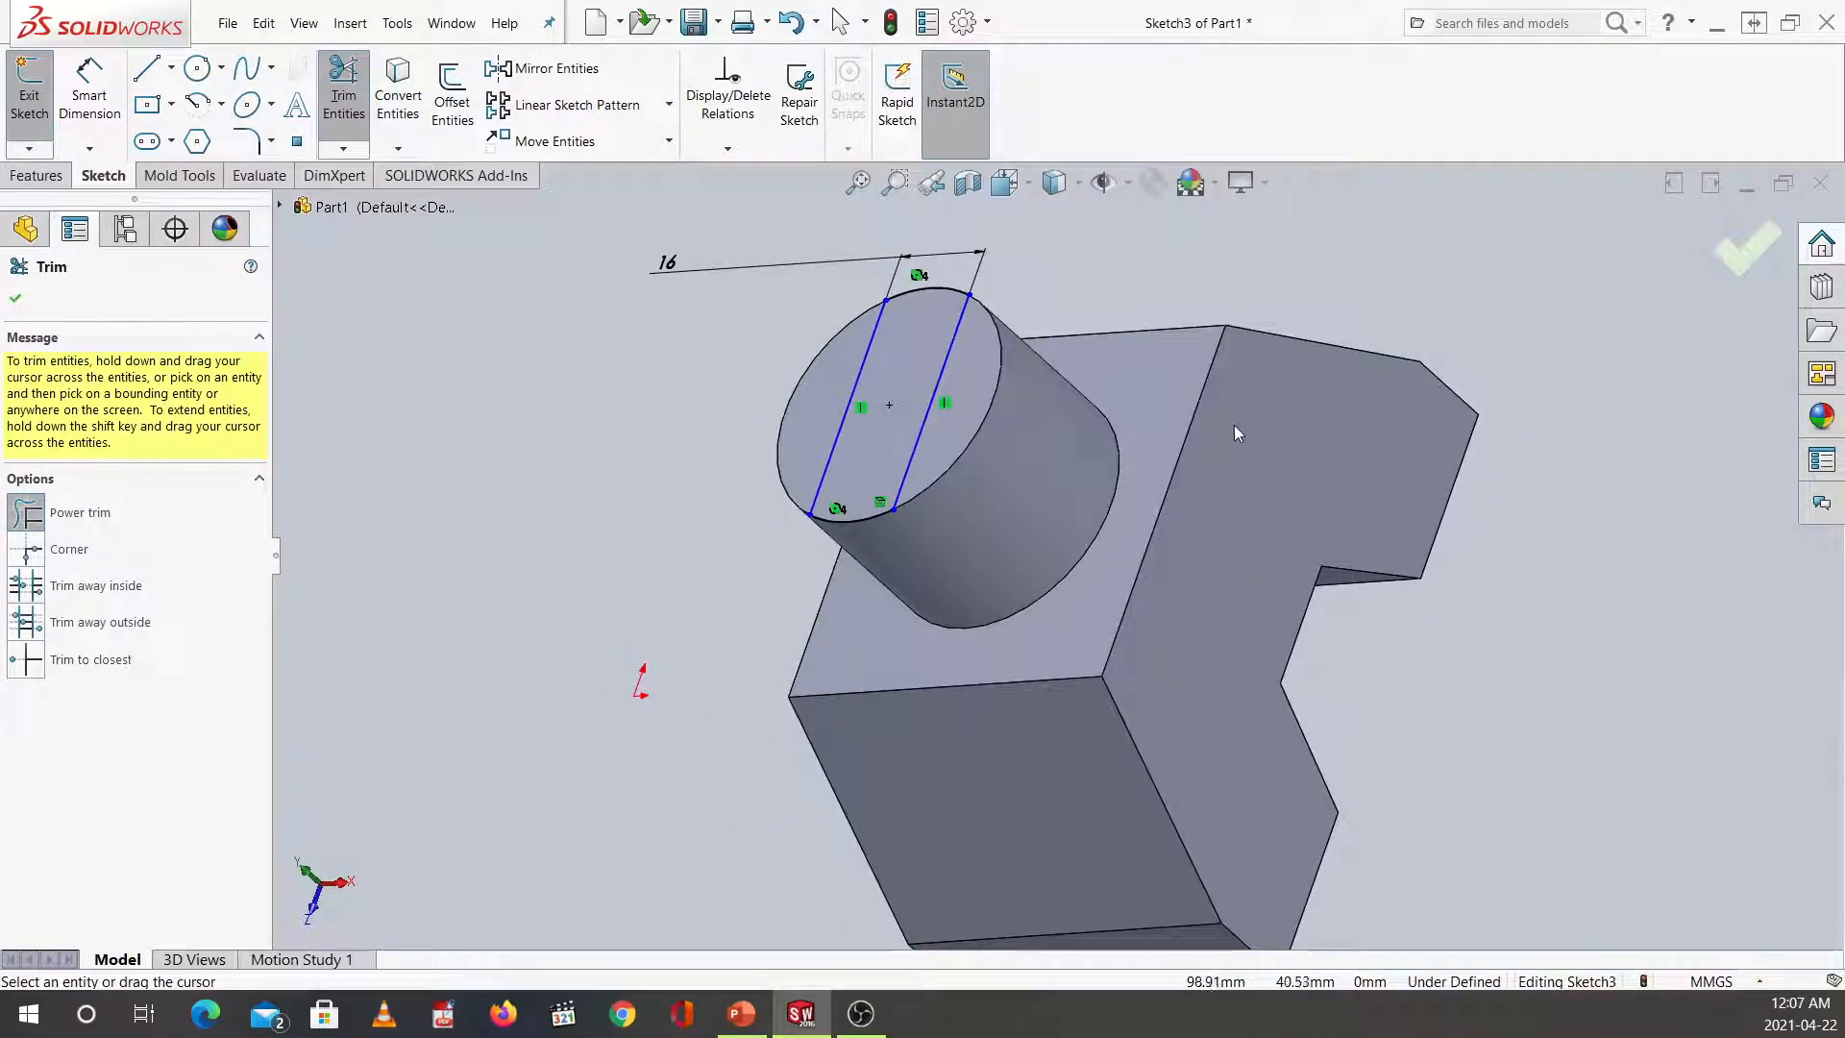
{"action": "key", "text": "alt+Tab"}
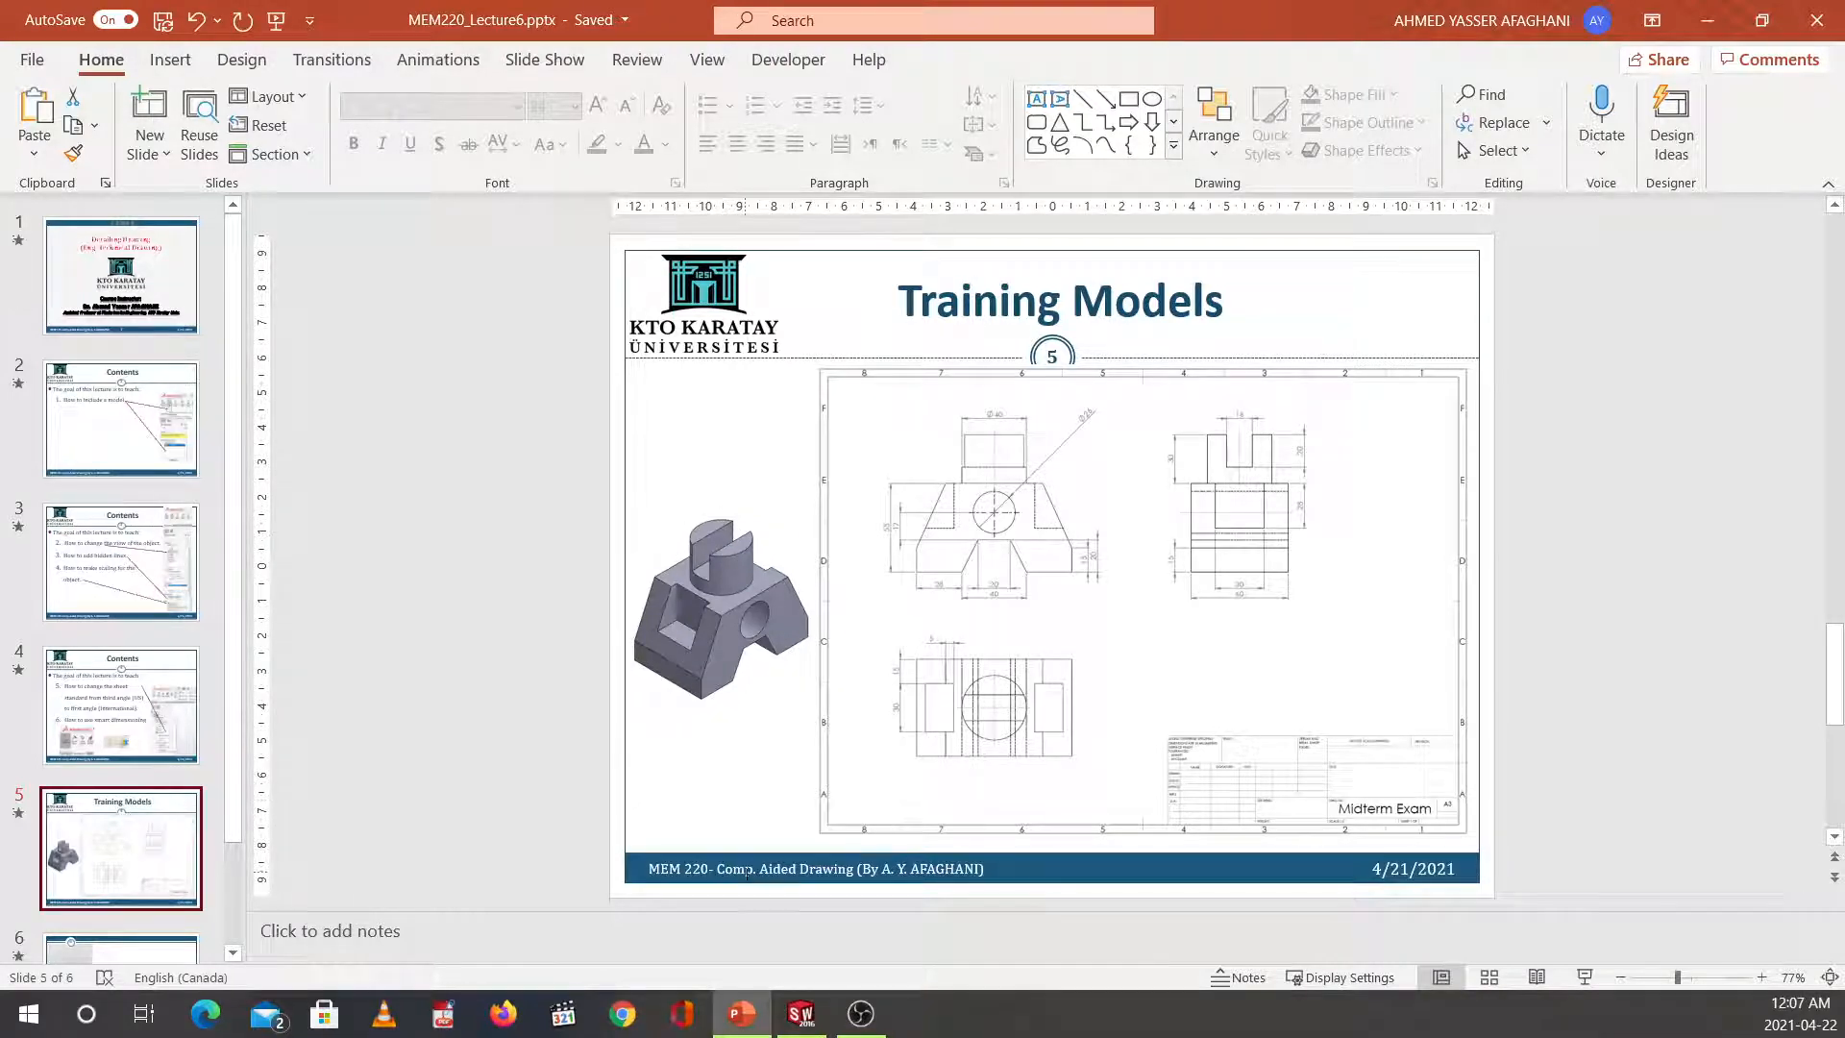
{"action": "left_click", "coordinate": [801, 1018]}
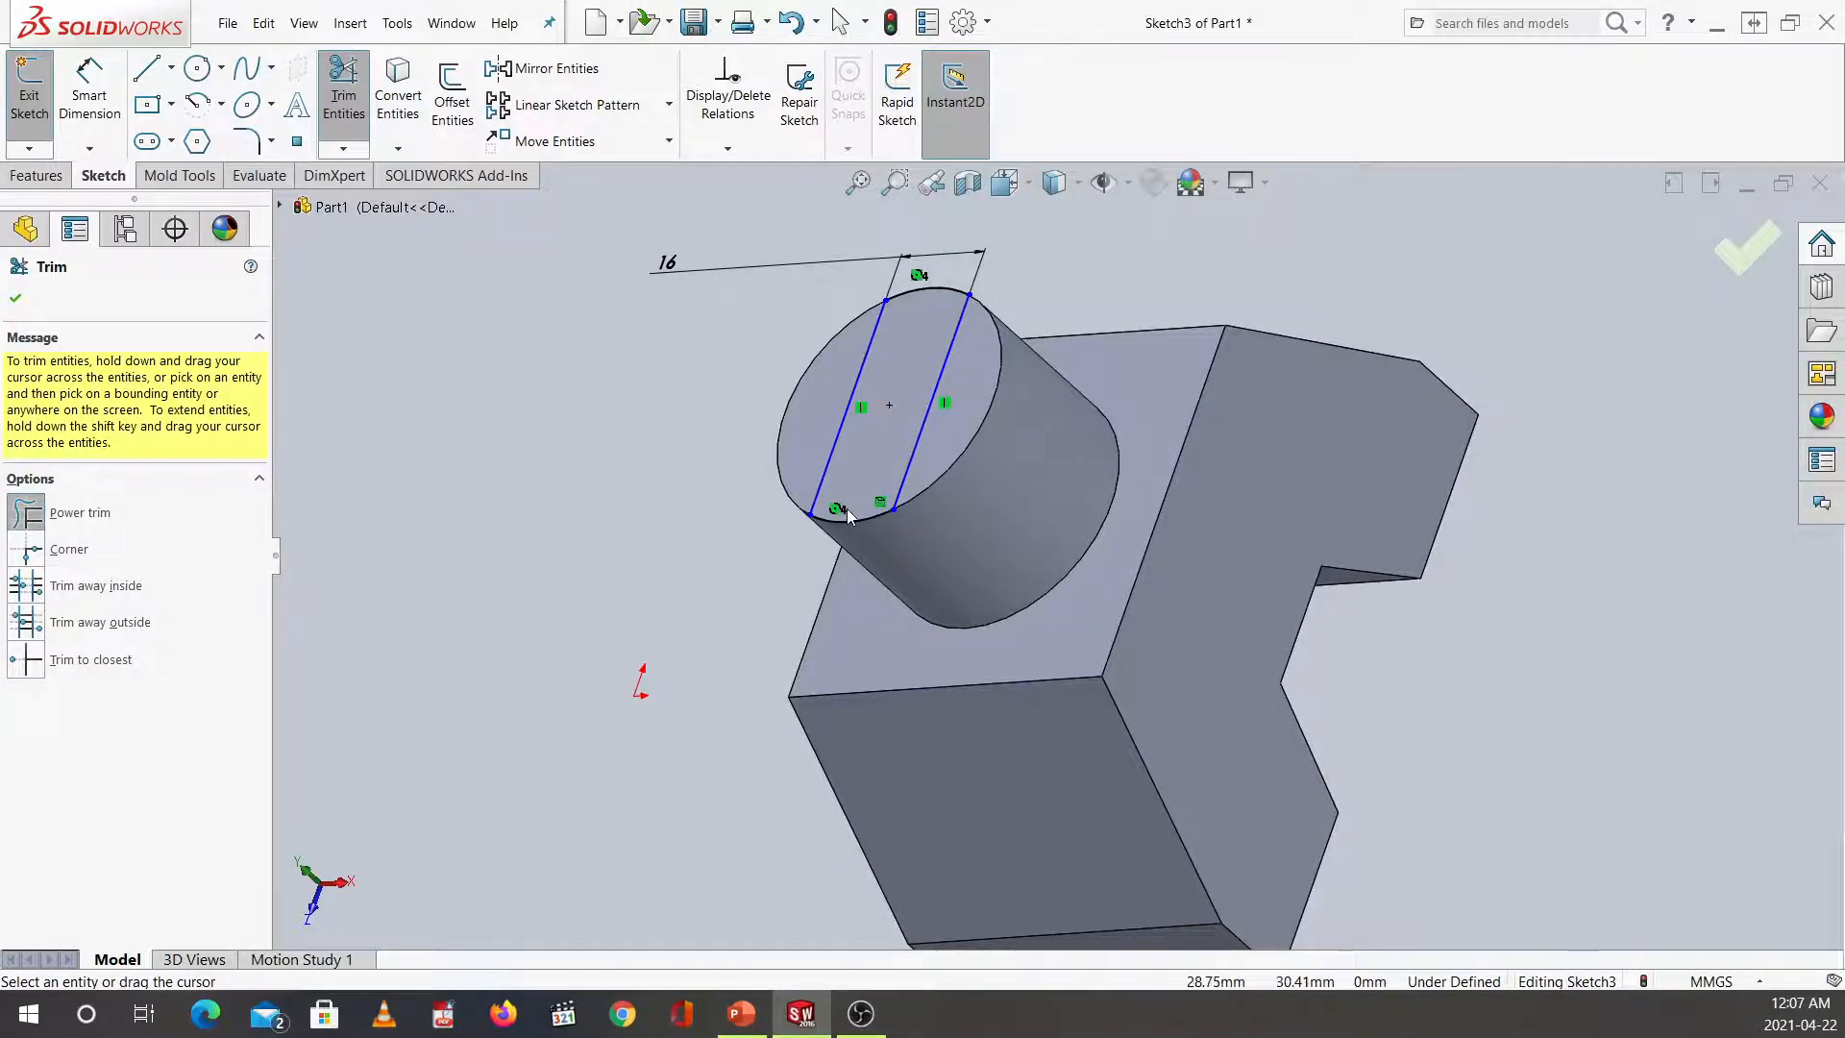
{"action": "left_click", "coordinate": [37, 175]}
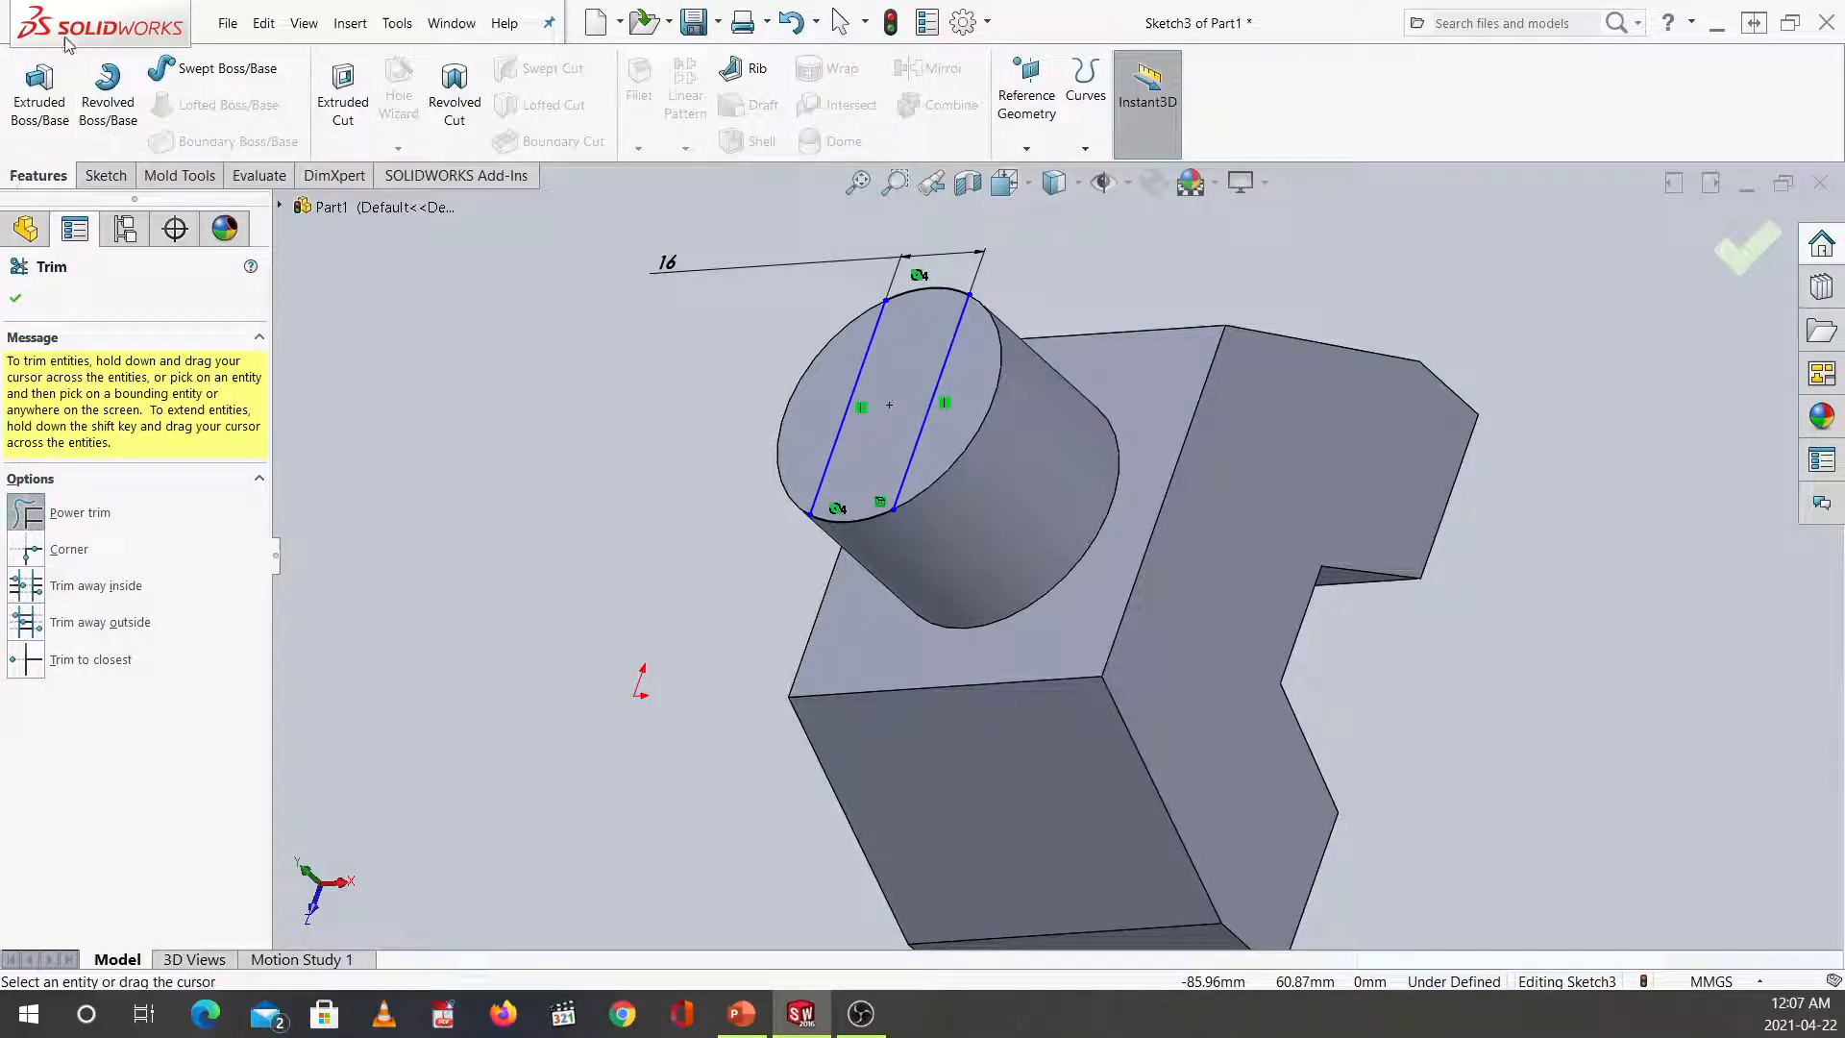
{"action": "left_click", "coordinate": [343, 91]}
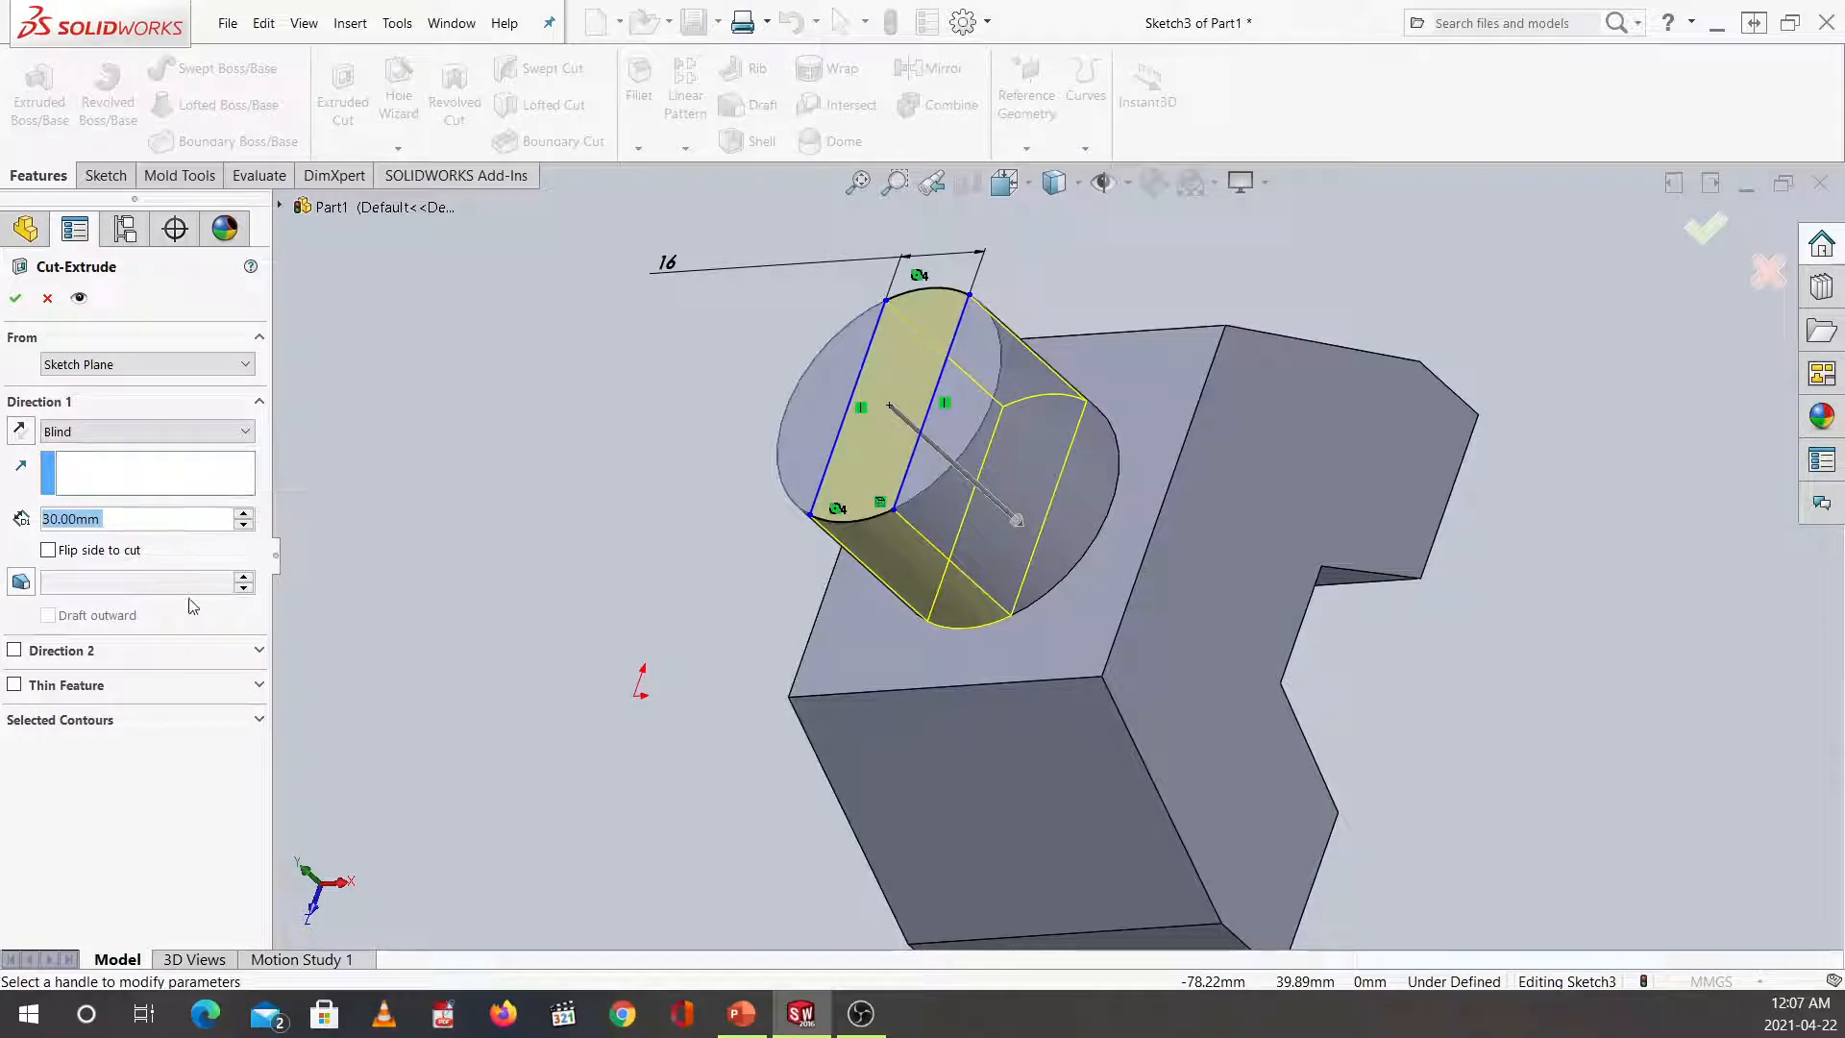
{"action": "left_click", "coordinate": [741, 1013]}
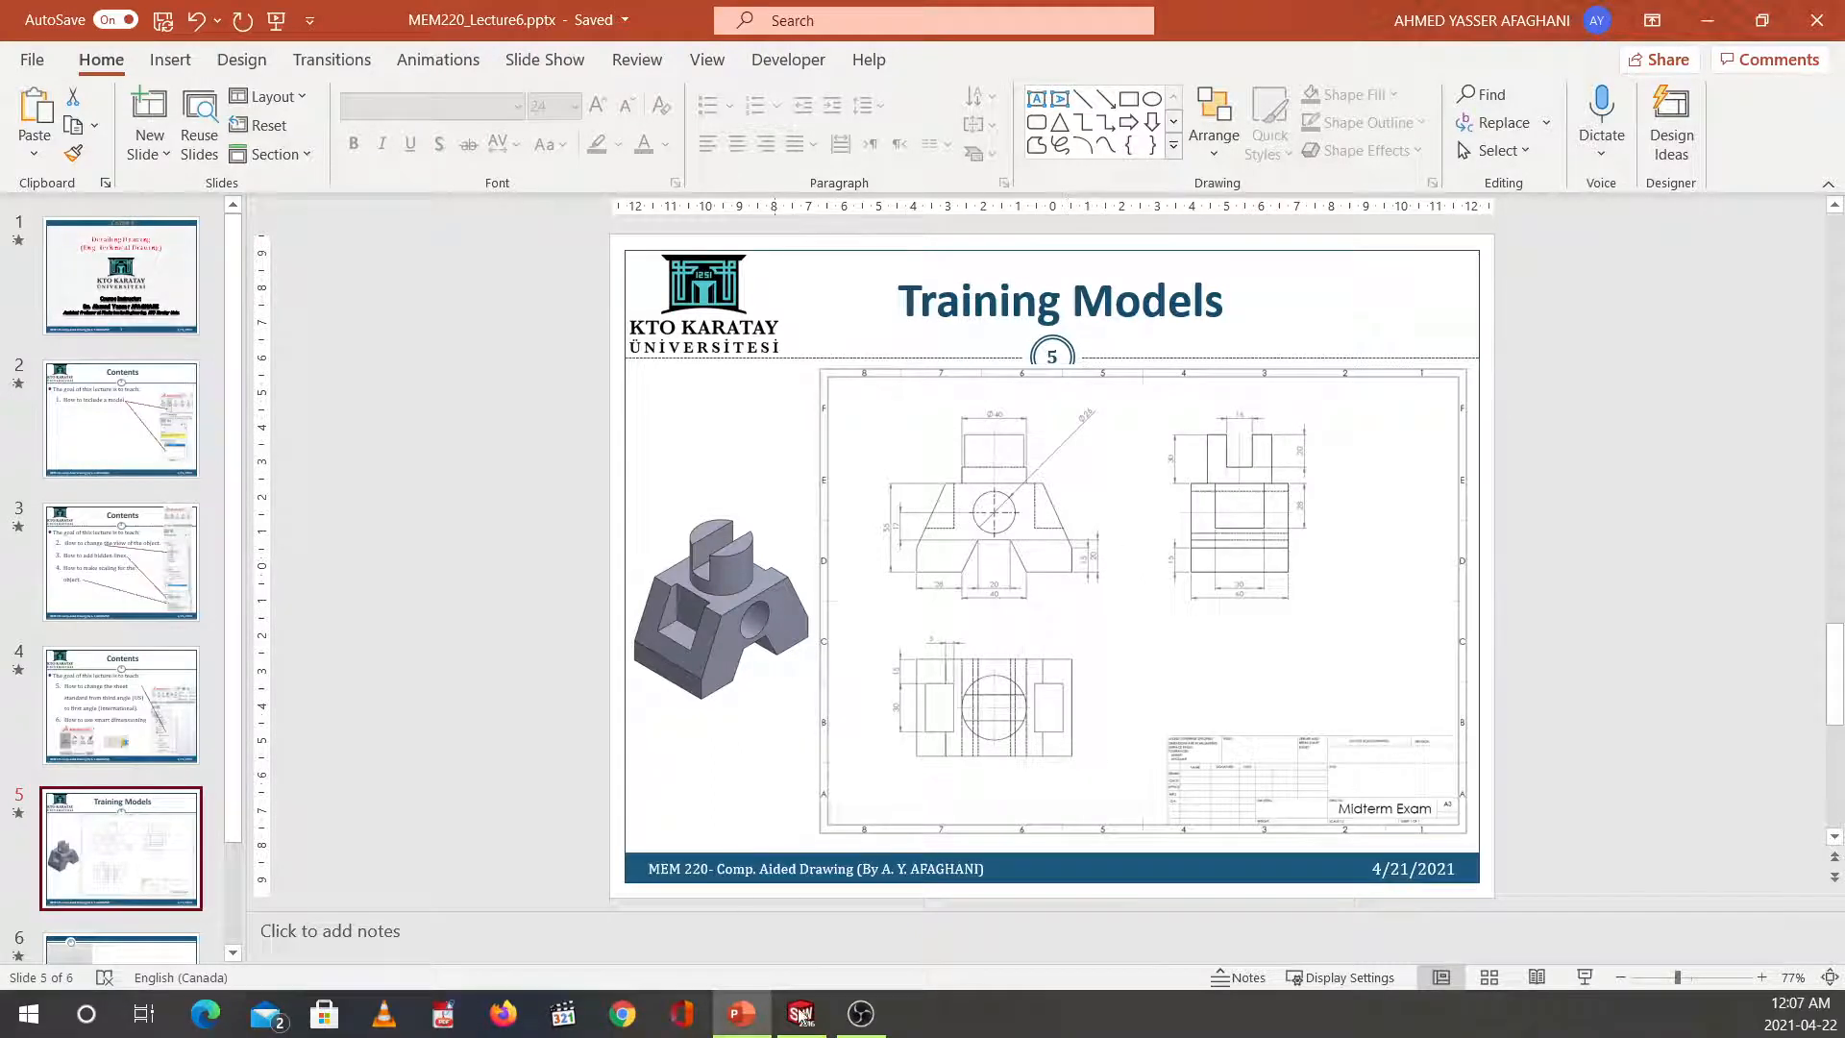
{"action": "mouse_move", "coordinate": [800, 1017]}
{"action": "left_click", "coordinate": [800, 913]}
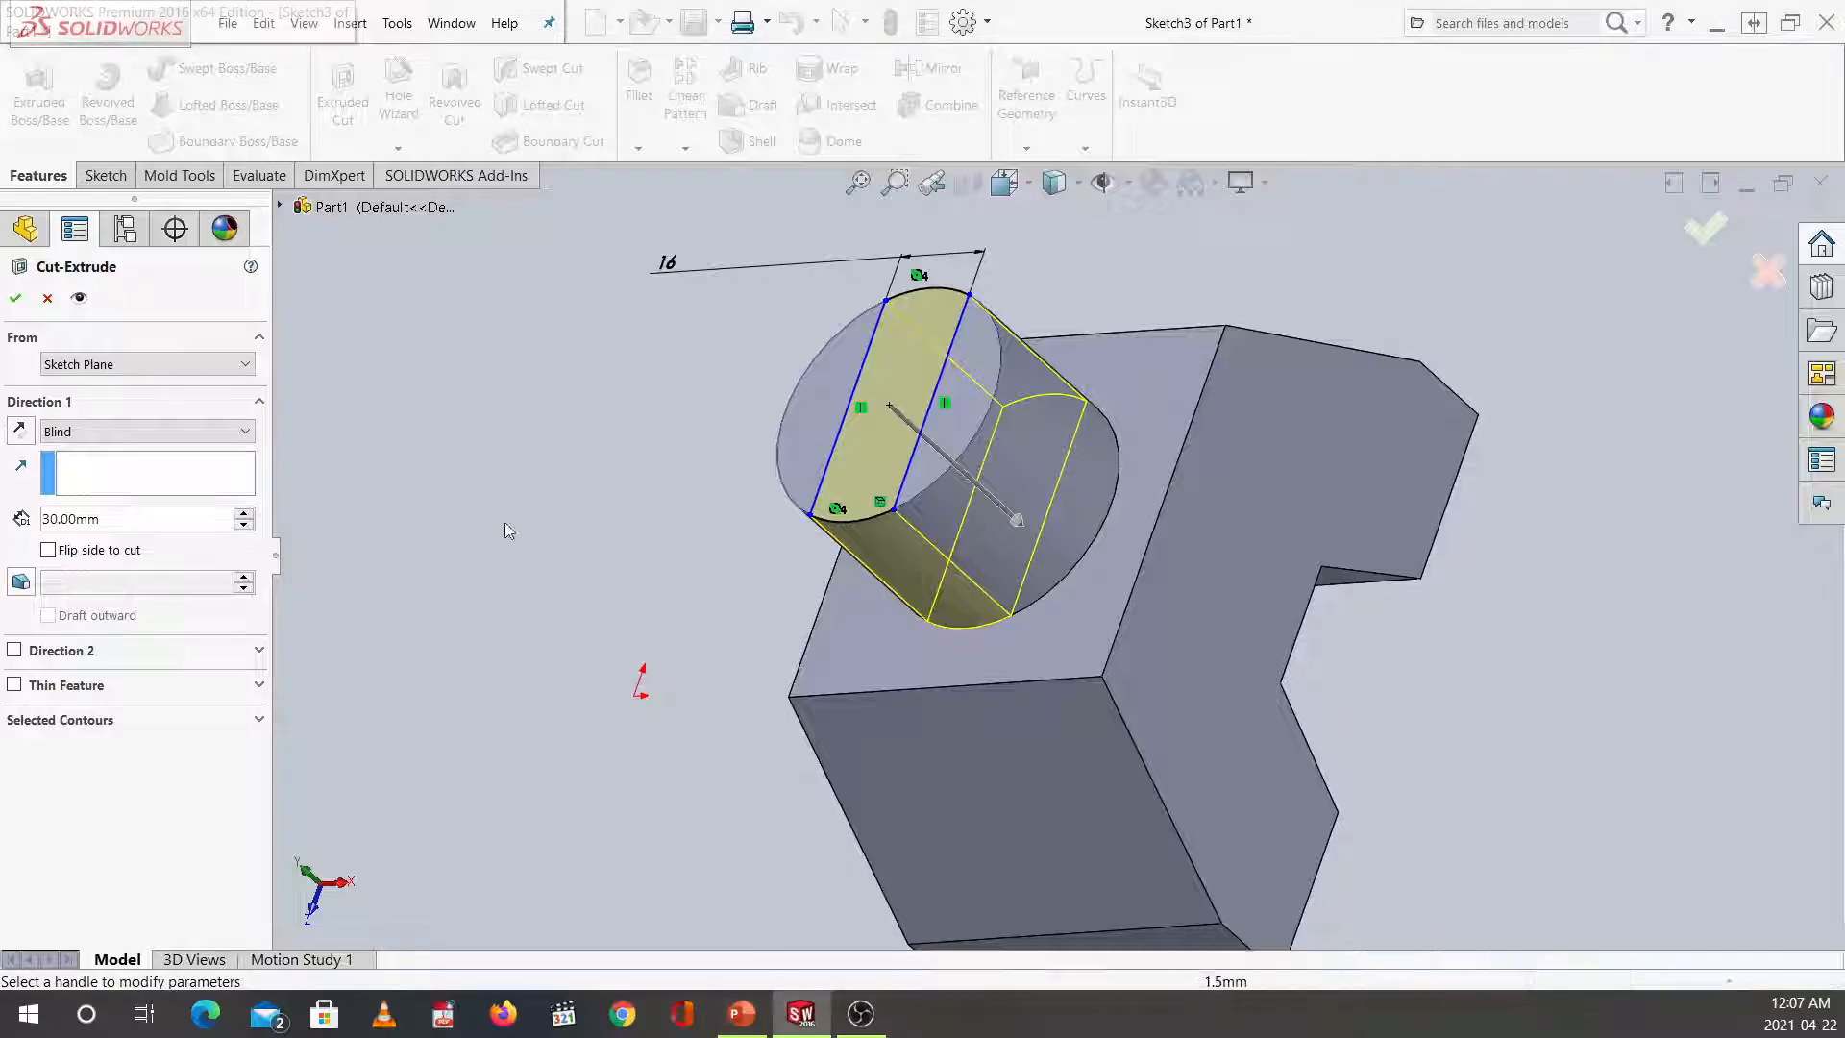
{"action": "double_click", "coordinate": [96, 518]}
{"action": "type", "text": "20"}
{"action": "key", "text": "Return"}
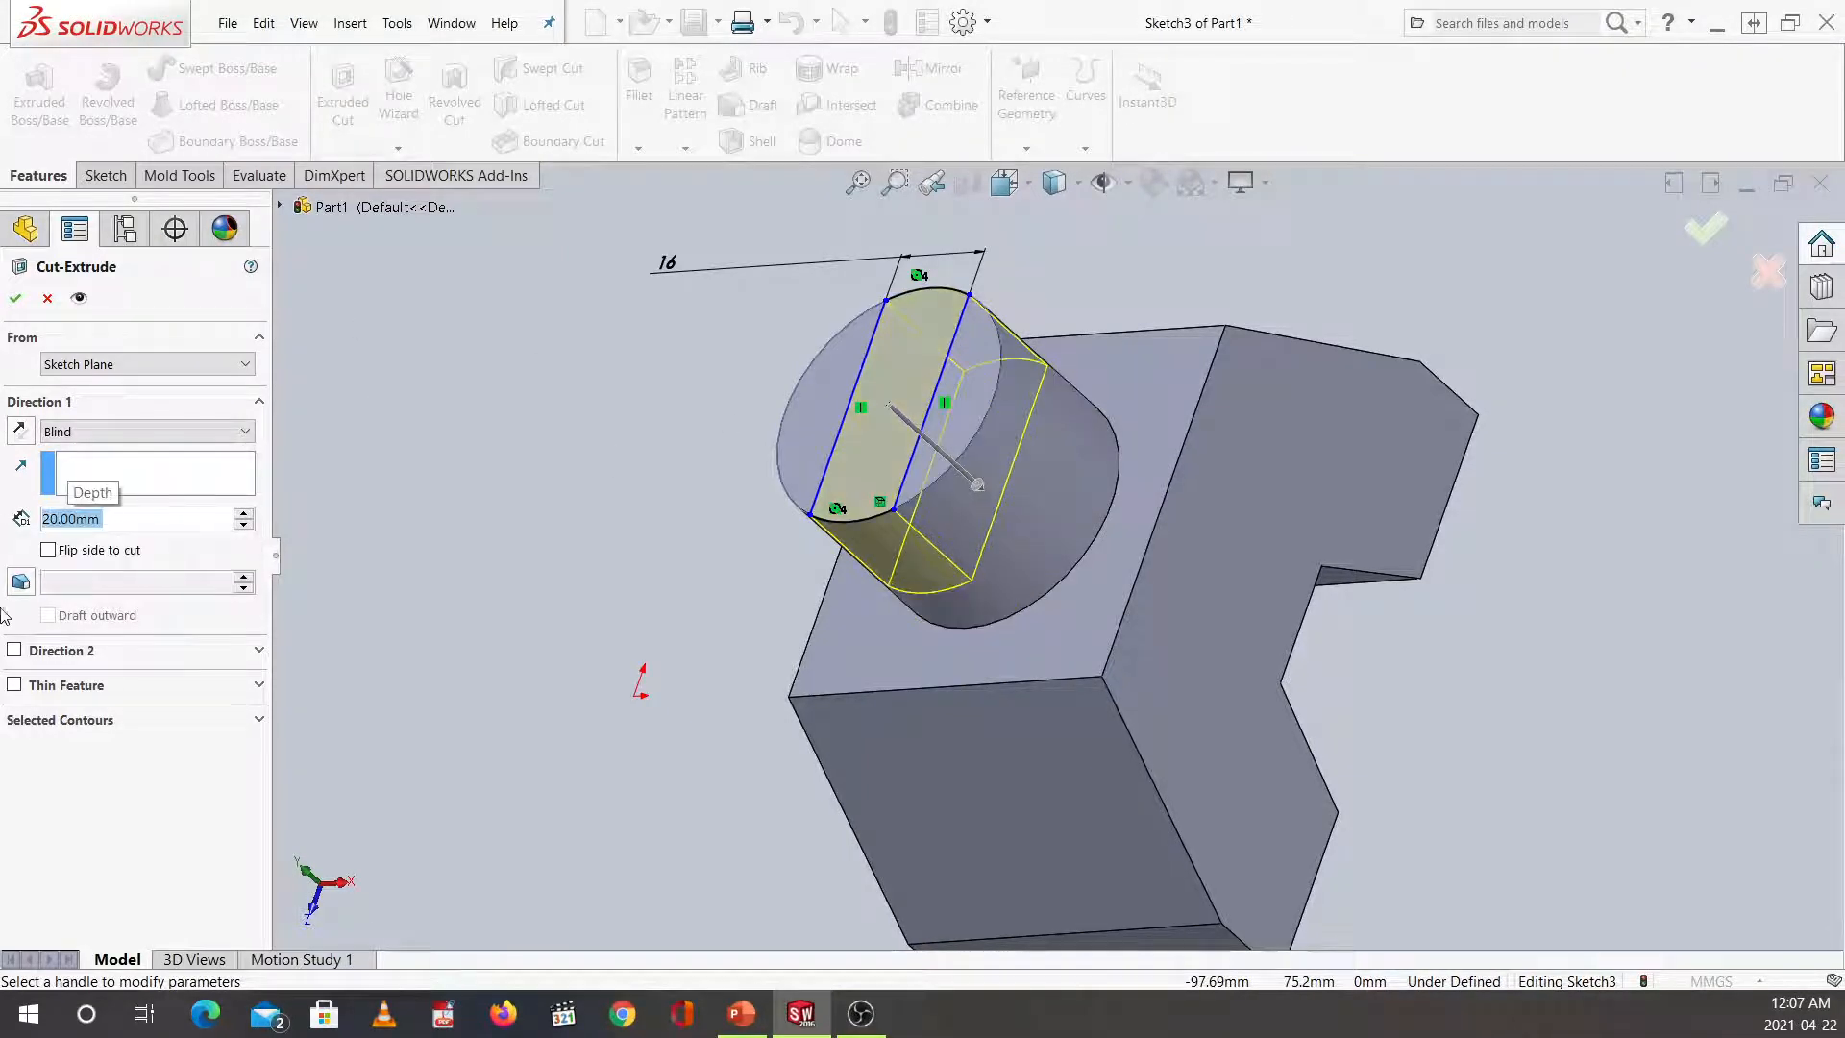
{"action": "left_click", "coordinate": [1706, 234]}
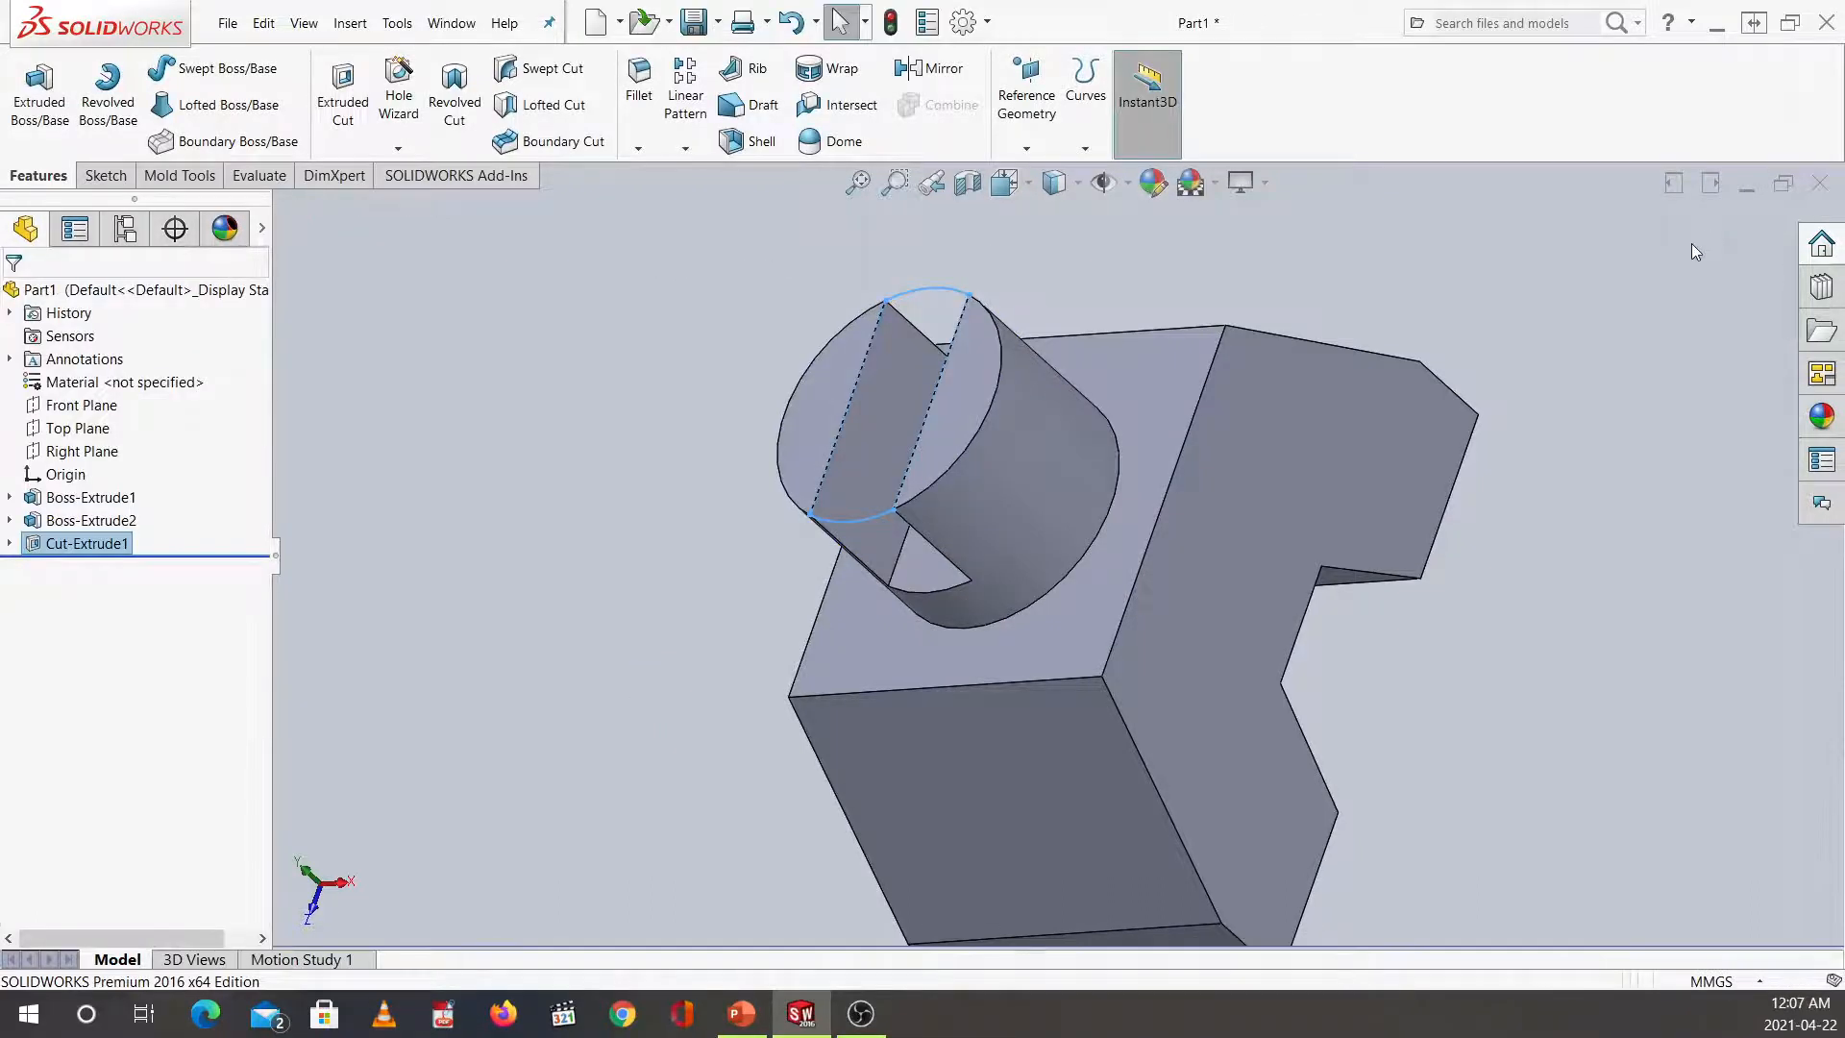
{"action": "key", "text": "ctrl+7"}
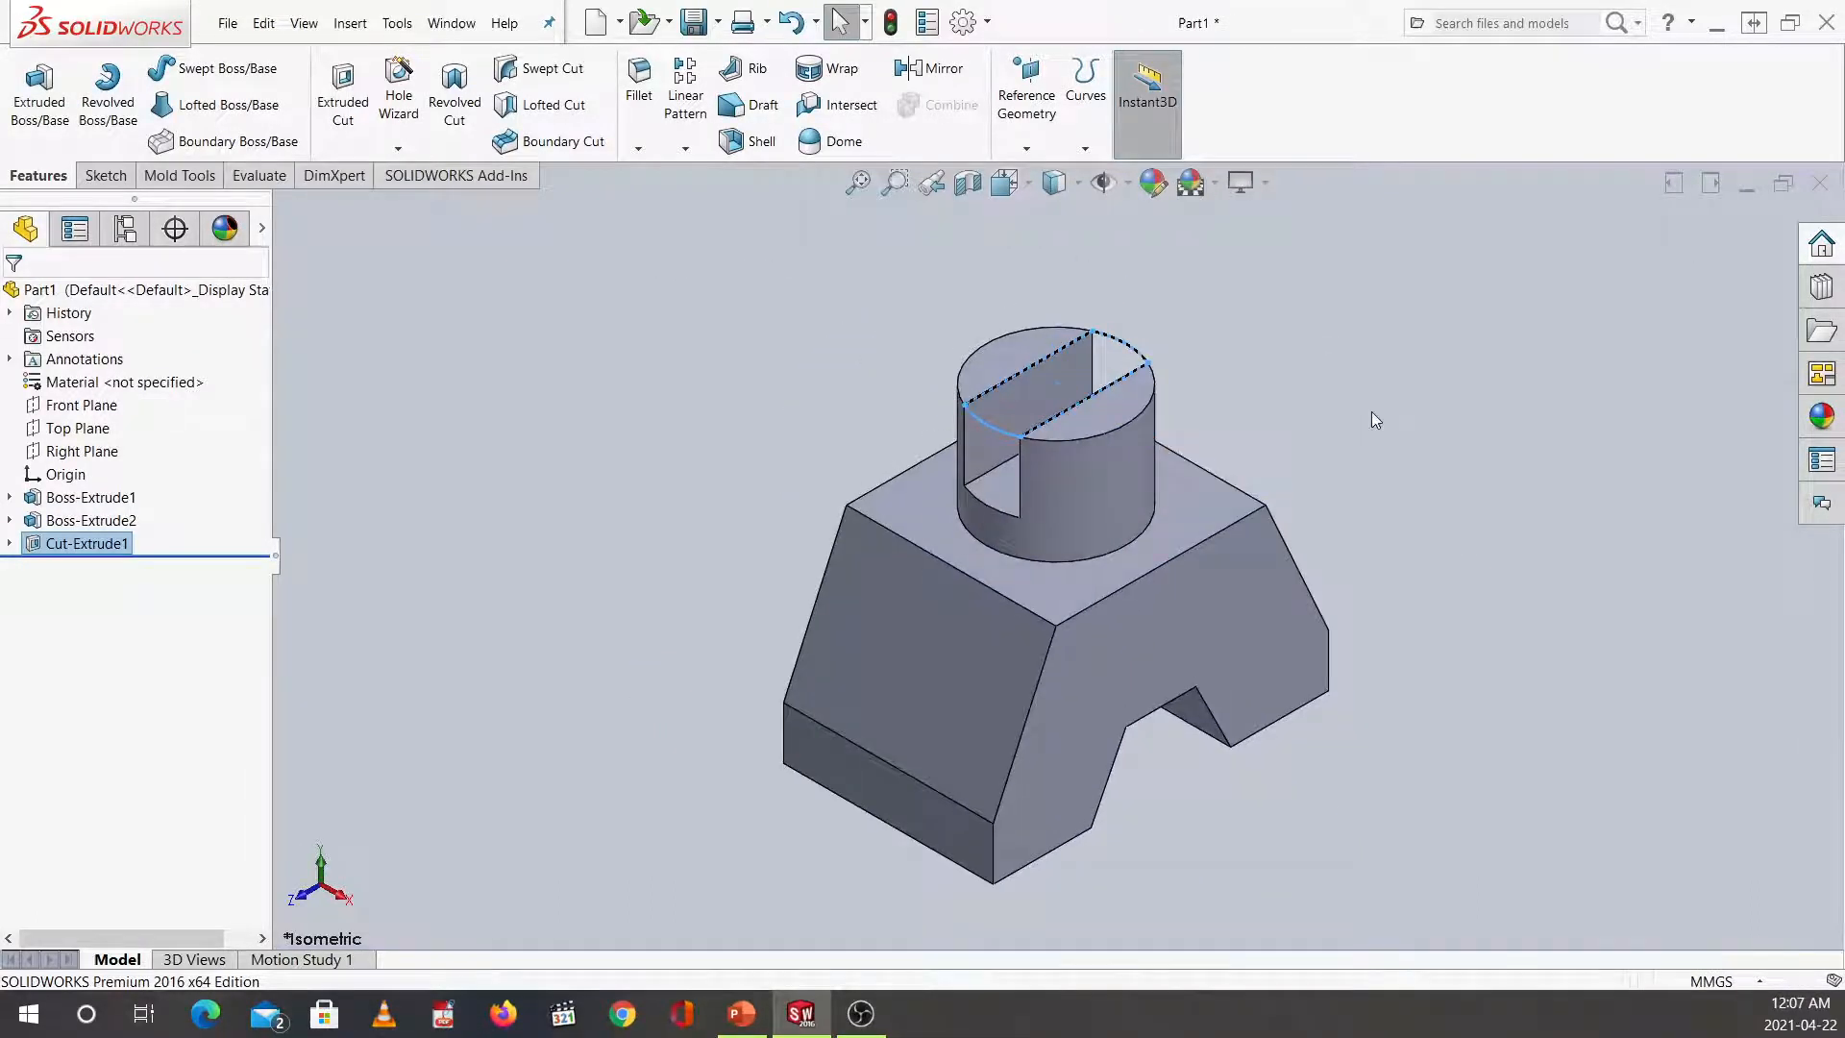
Clear the selection and switch to the PowerPoint slide show to examine the pocket dimensions on the Training Models drawing.
{"action": "left_click", "coordinate": [1426, 561]}
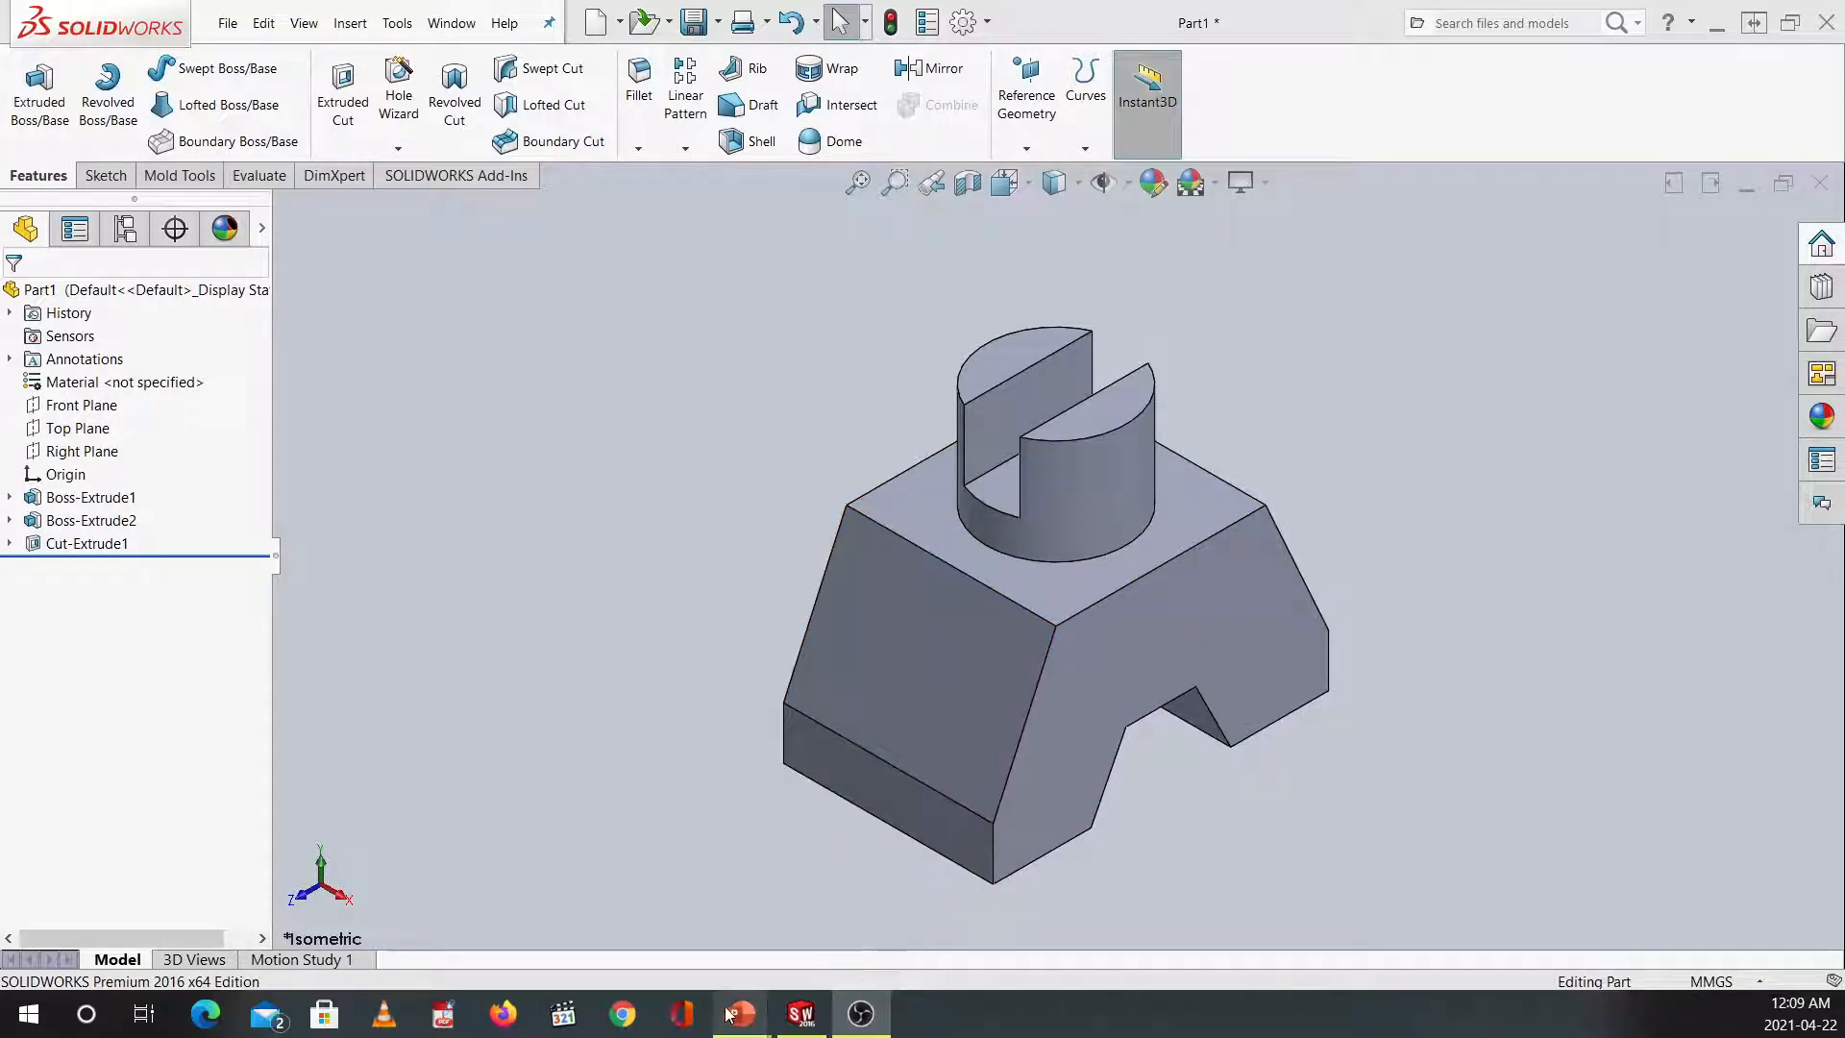
{"action": "mouse_move", "coordinate": [733, 1019]}
{"action": "left_click", "coordinate": [865, 911]}
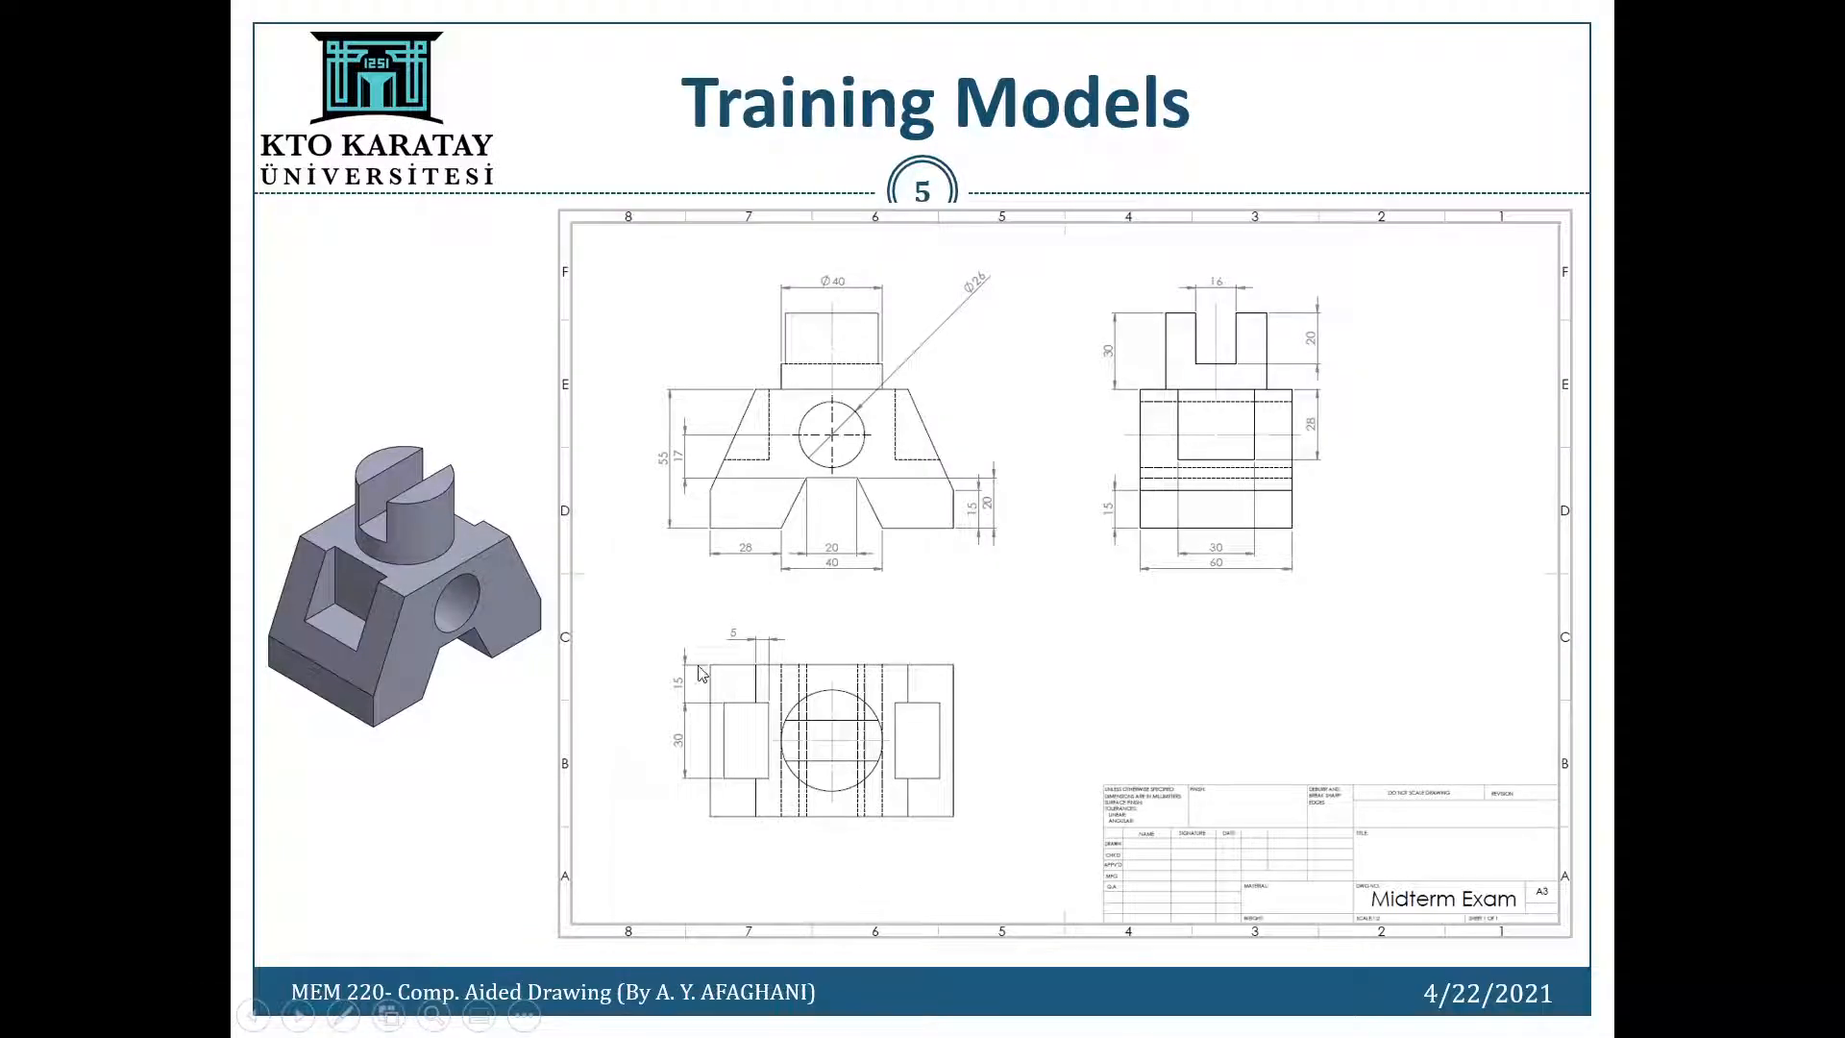
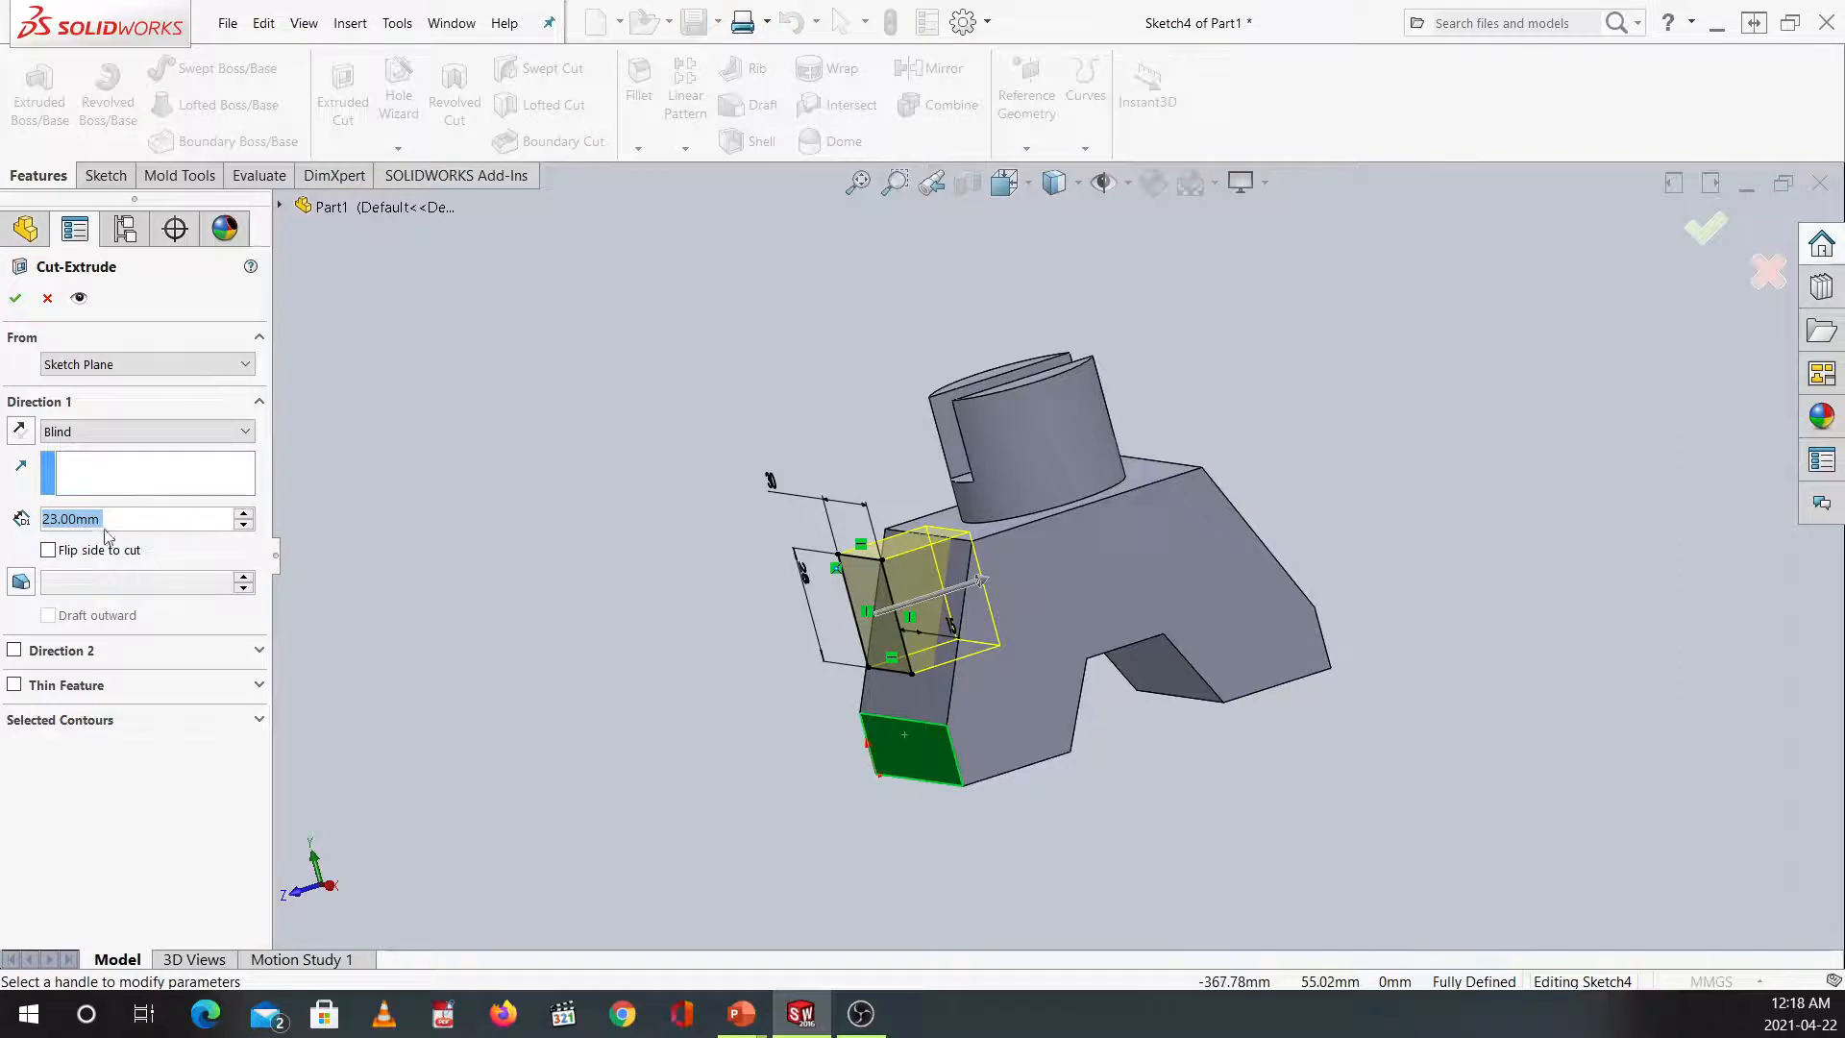
Cut-extrude the rectangular pocket sketch to a blind depth of 23 mm into the base's sloped end.
{"action": "left_click", "coordinate": [111, 519]}
{"action": "double_click", "coordinate": [115, 519]}
{"action": "type", "text": "23"}
{"action": "key", "text": "Return"}
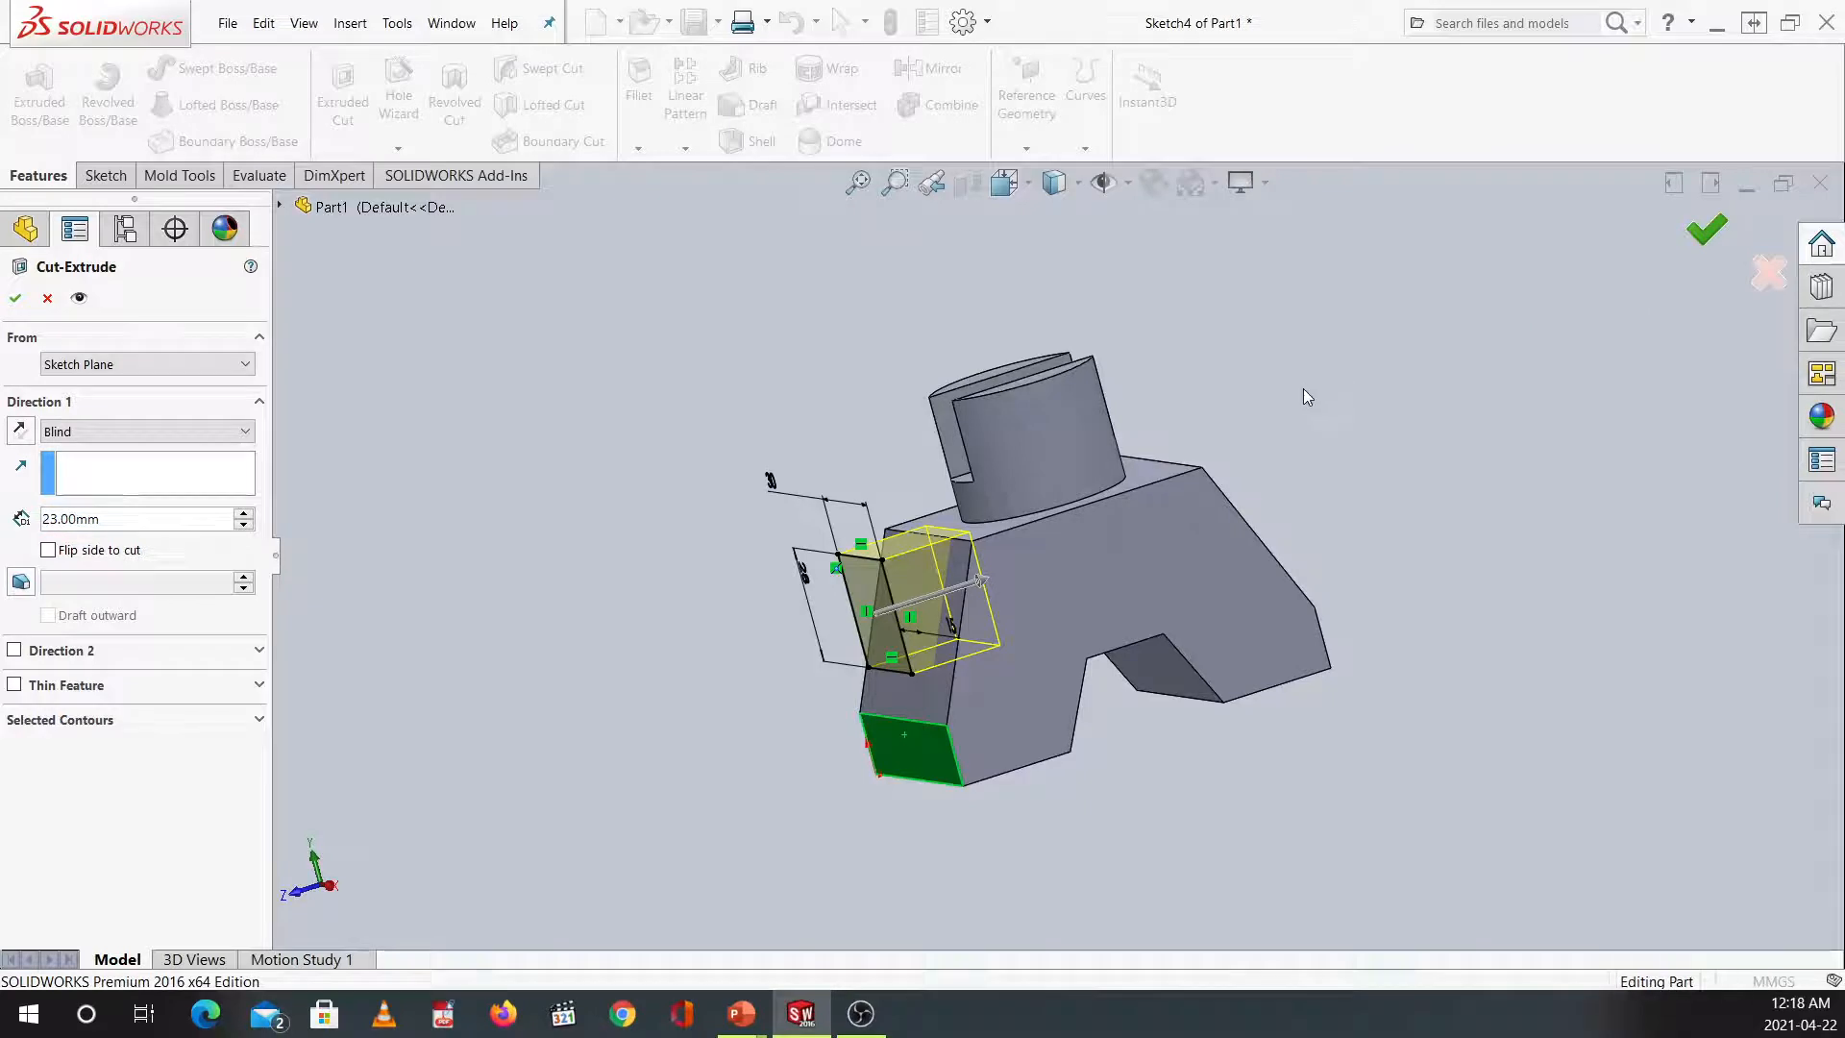
{"action": "left_click", "coordinate": [1703, 236]}
Check the distance between the base's upper sloped-side edge and the pocket's back edge with a temporary reference dimension.
{"action": "middle_click_drag", "start_coordinate": [1258, 375], "coordinate": [1318, 498]}
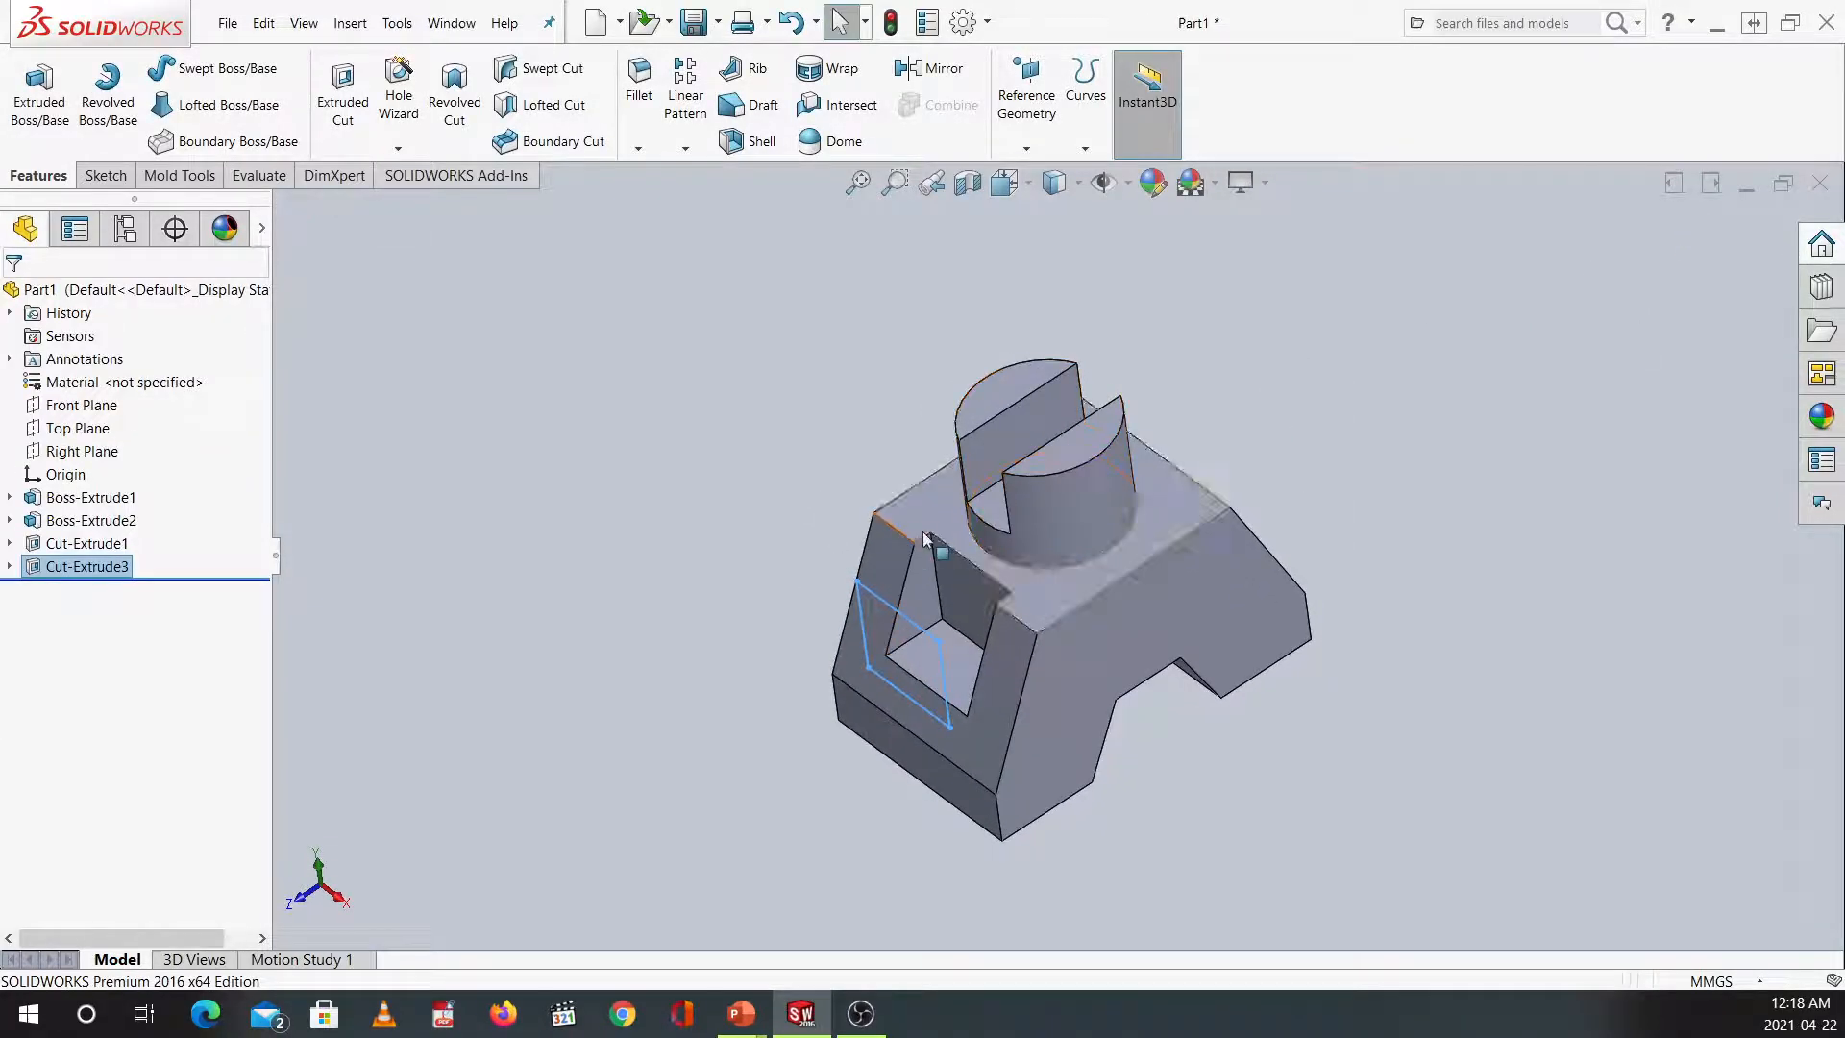
{"action": "left_click", "coordinate": [101, 176]}
{"action": "left_click", "coordinate": [90, 91]}
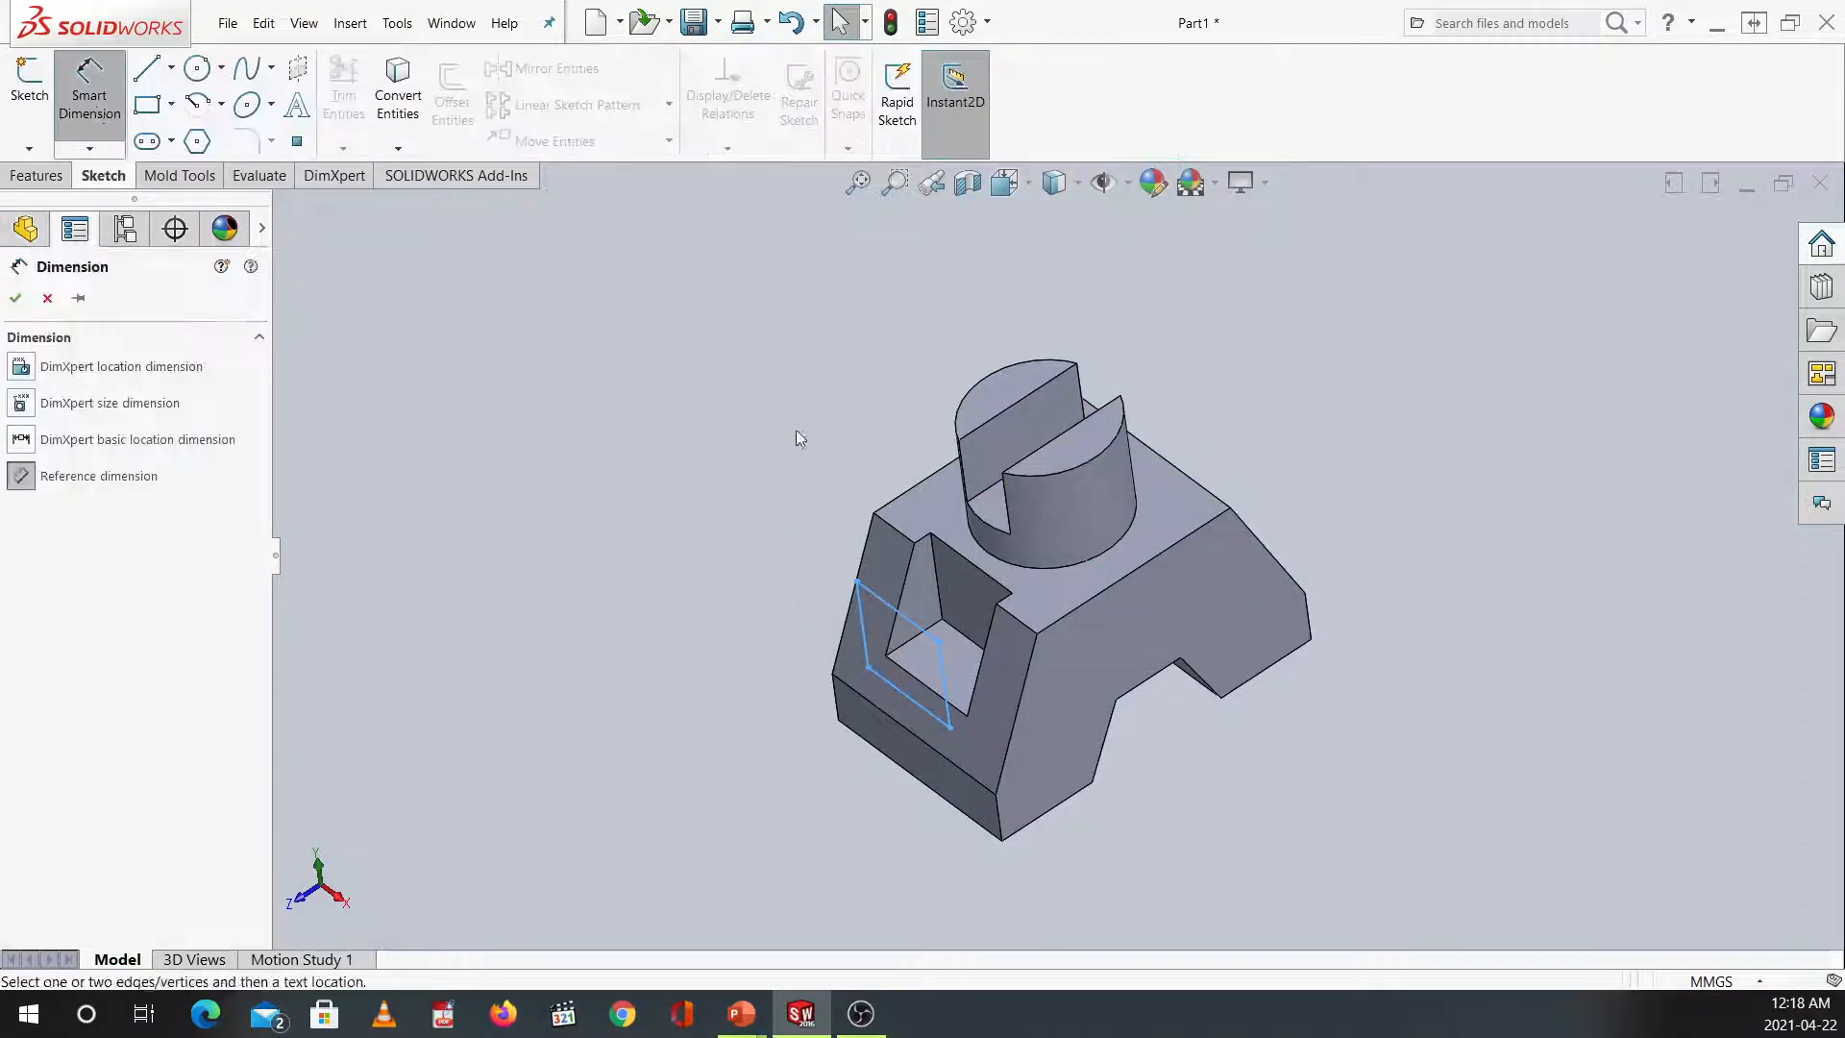
{"action": "left_click", "coordinate": [934, 545]}
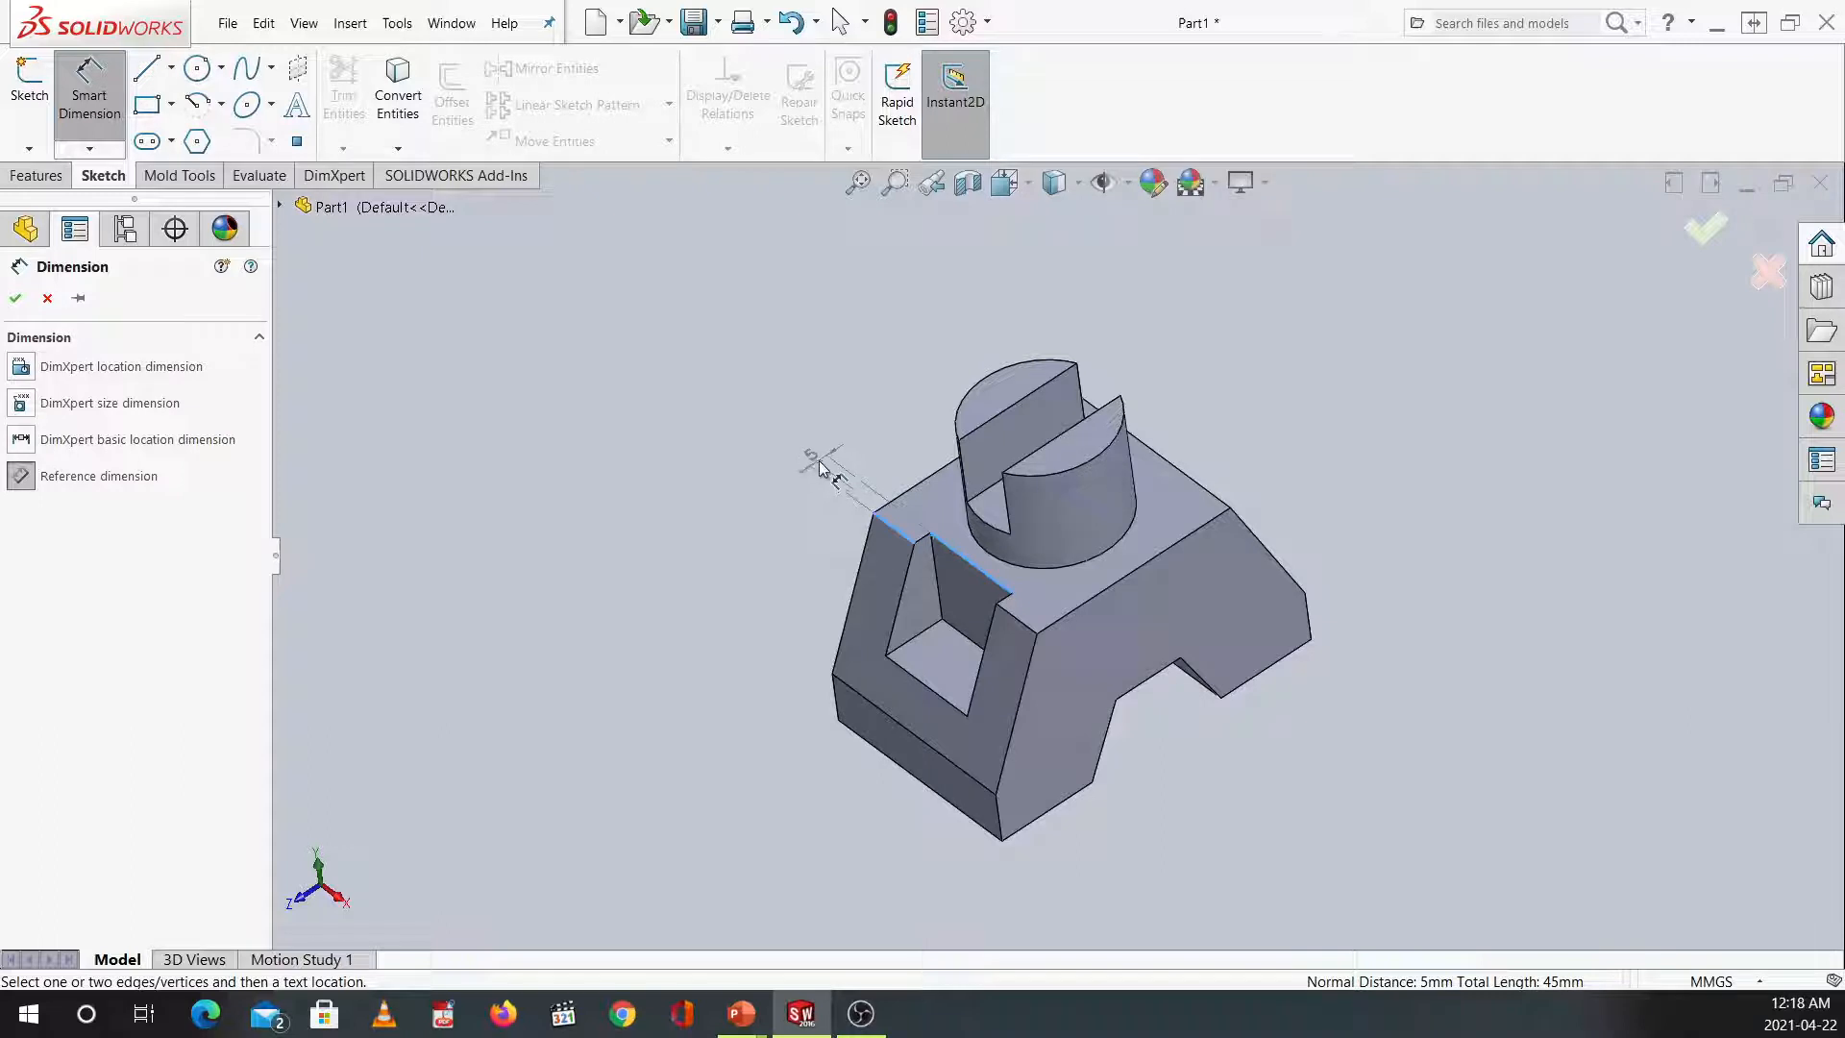
{"action": "left_click", "coordinate": [817, 464]}
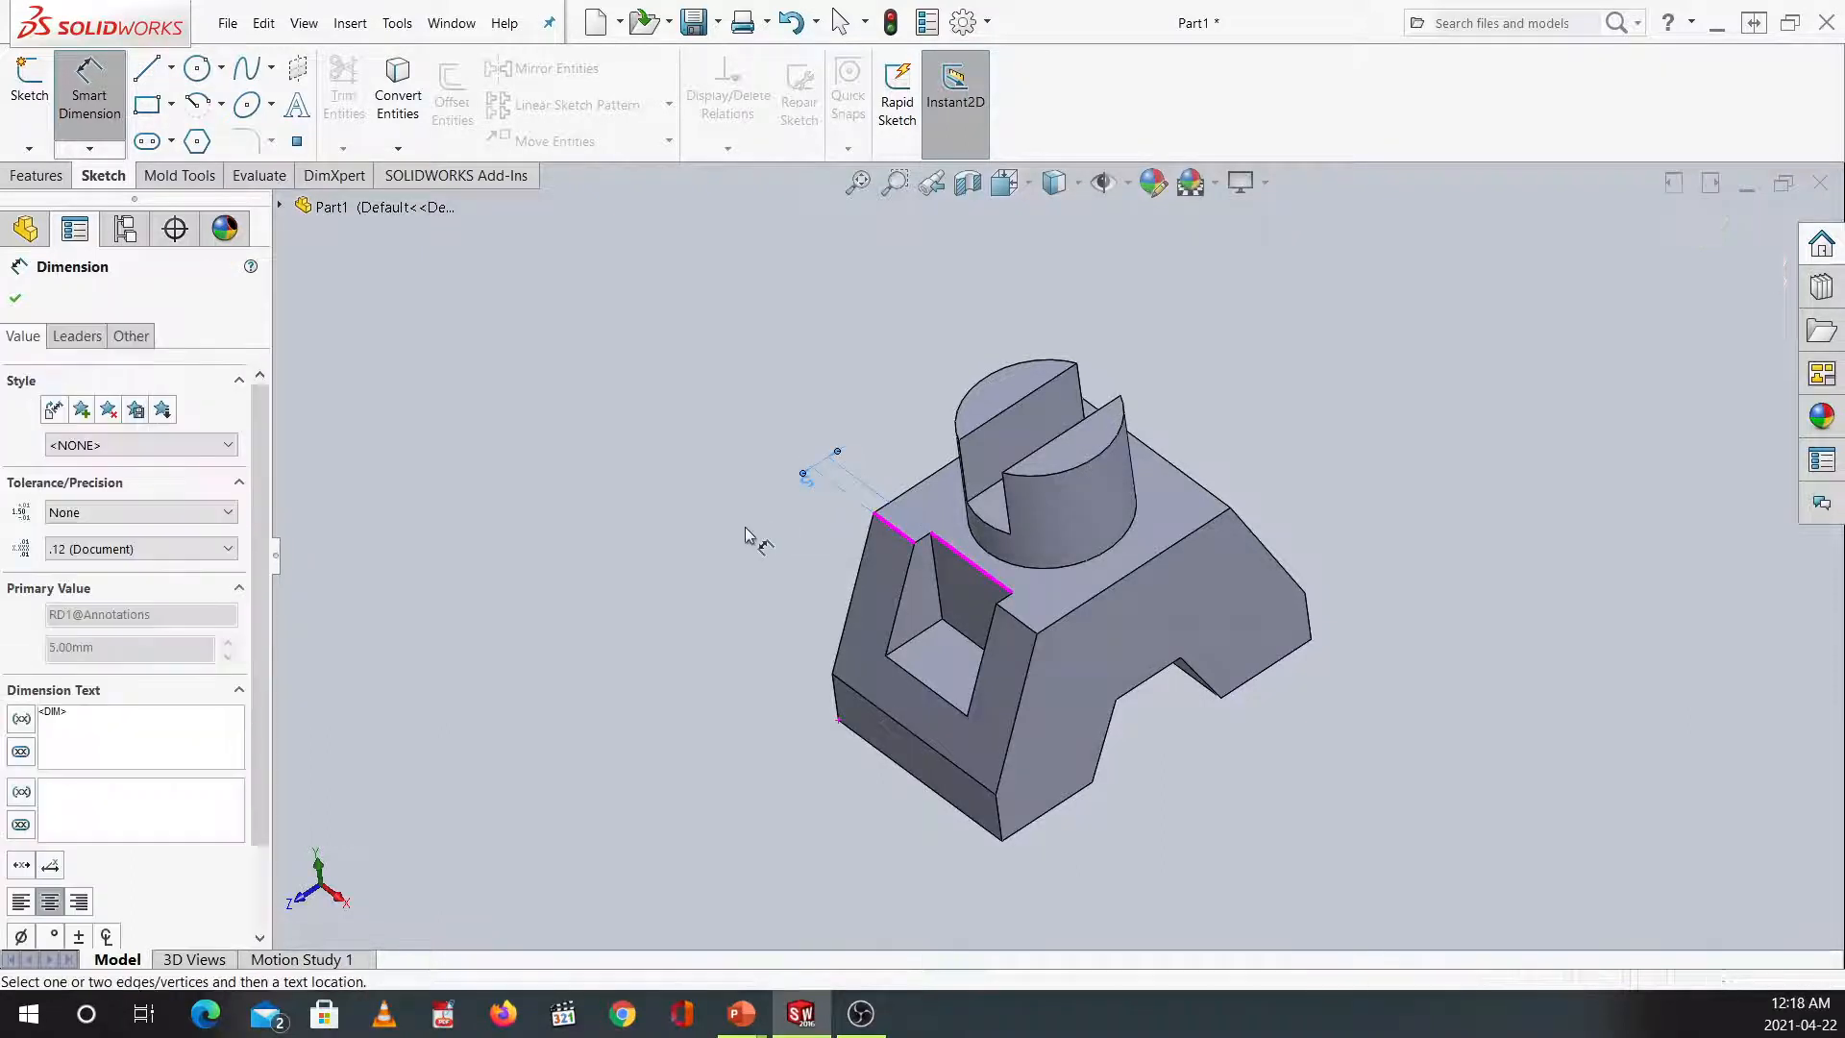
{"action": "left_click", "coordinate": [840, 494]}
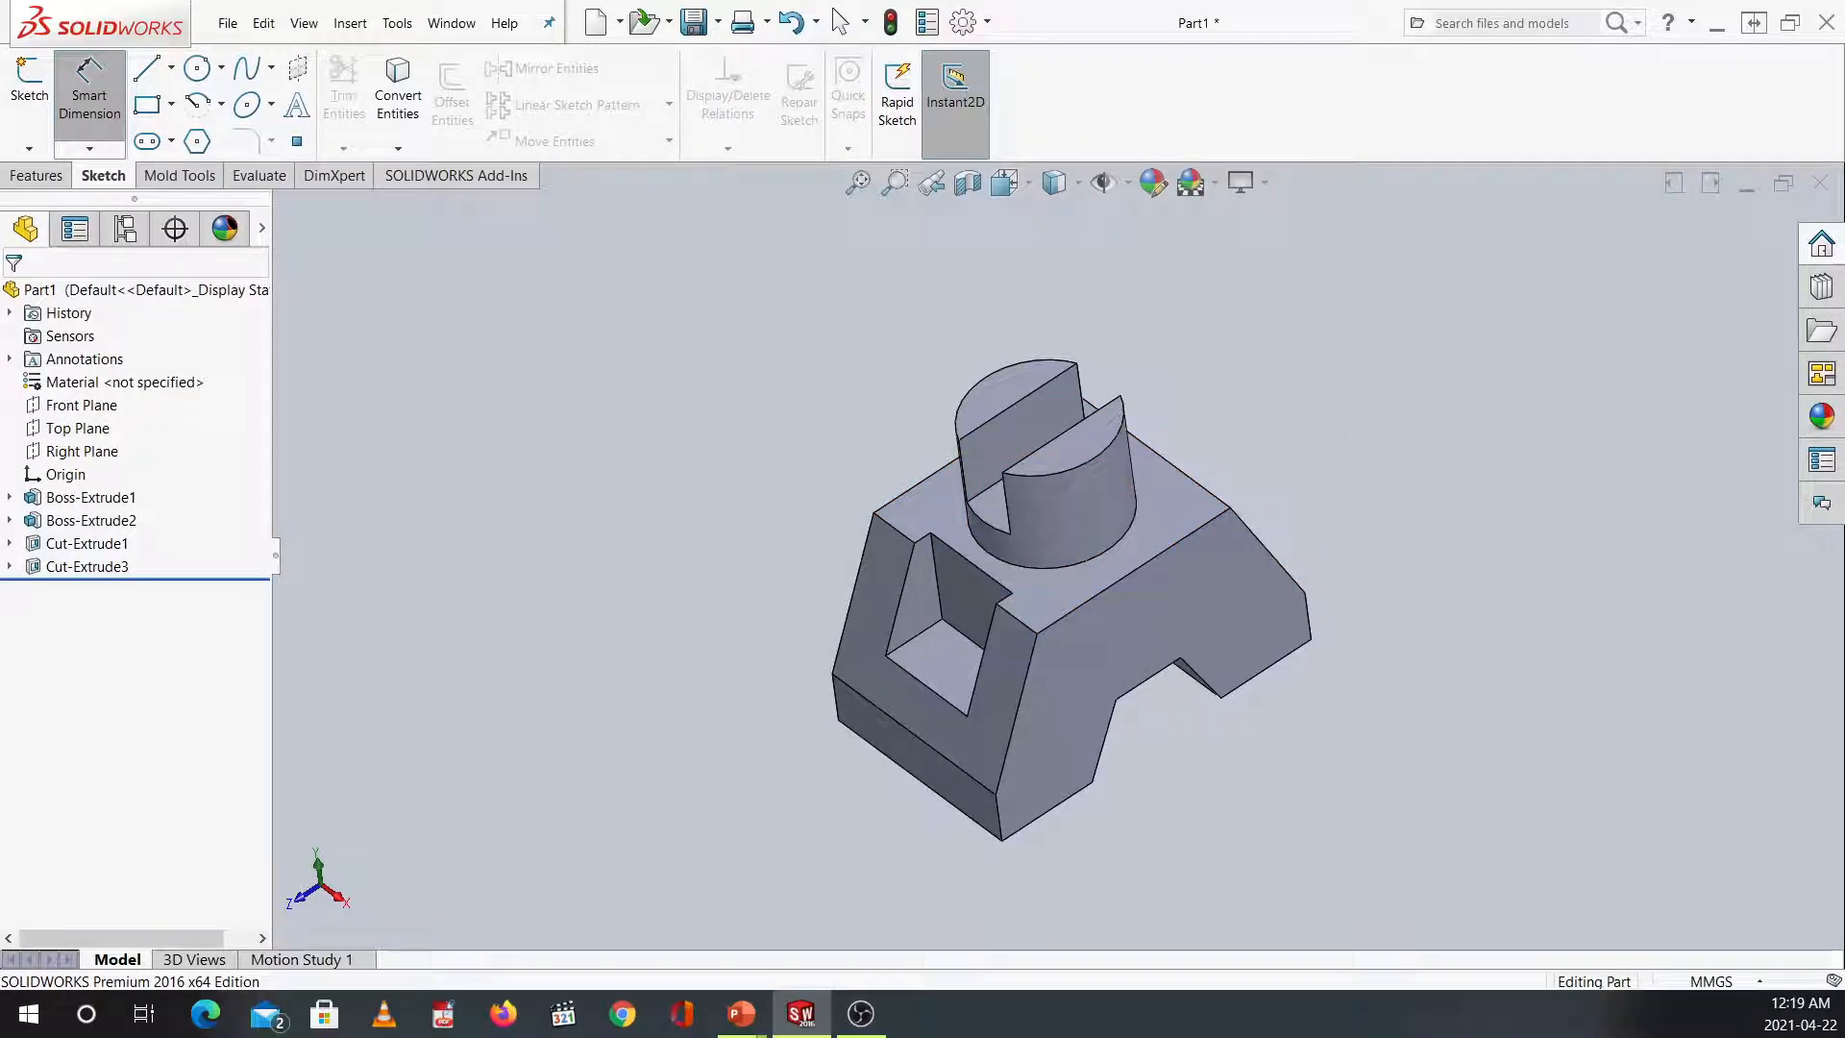
{"action": "key", "text": "ctrl+7"}
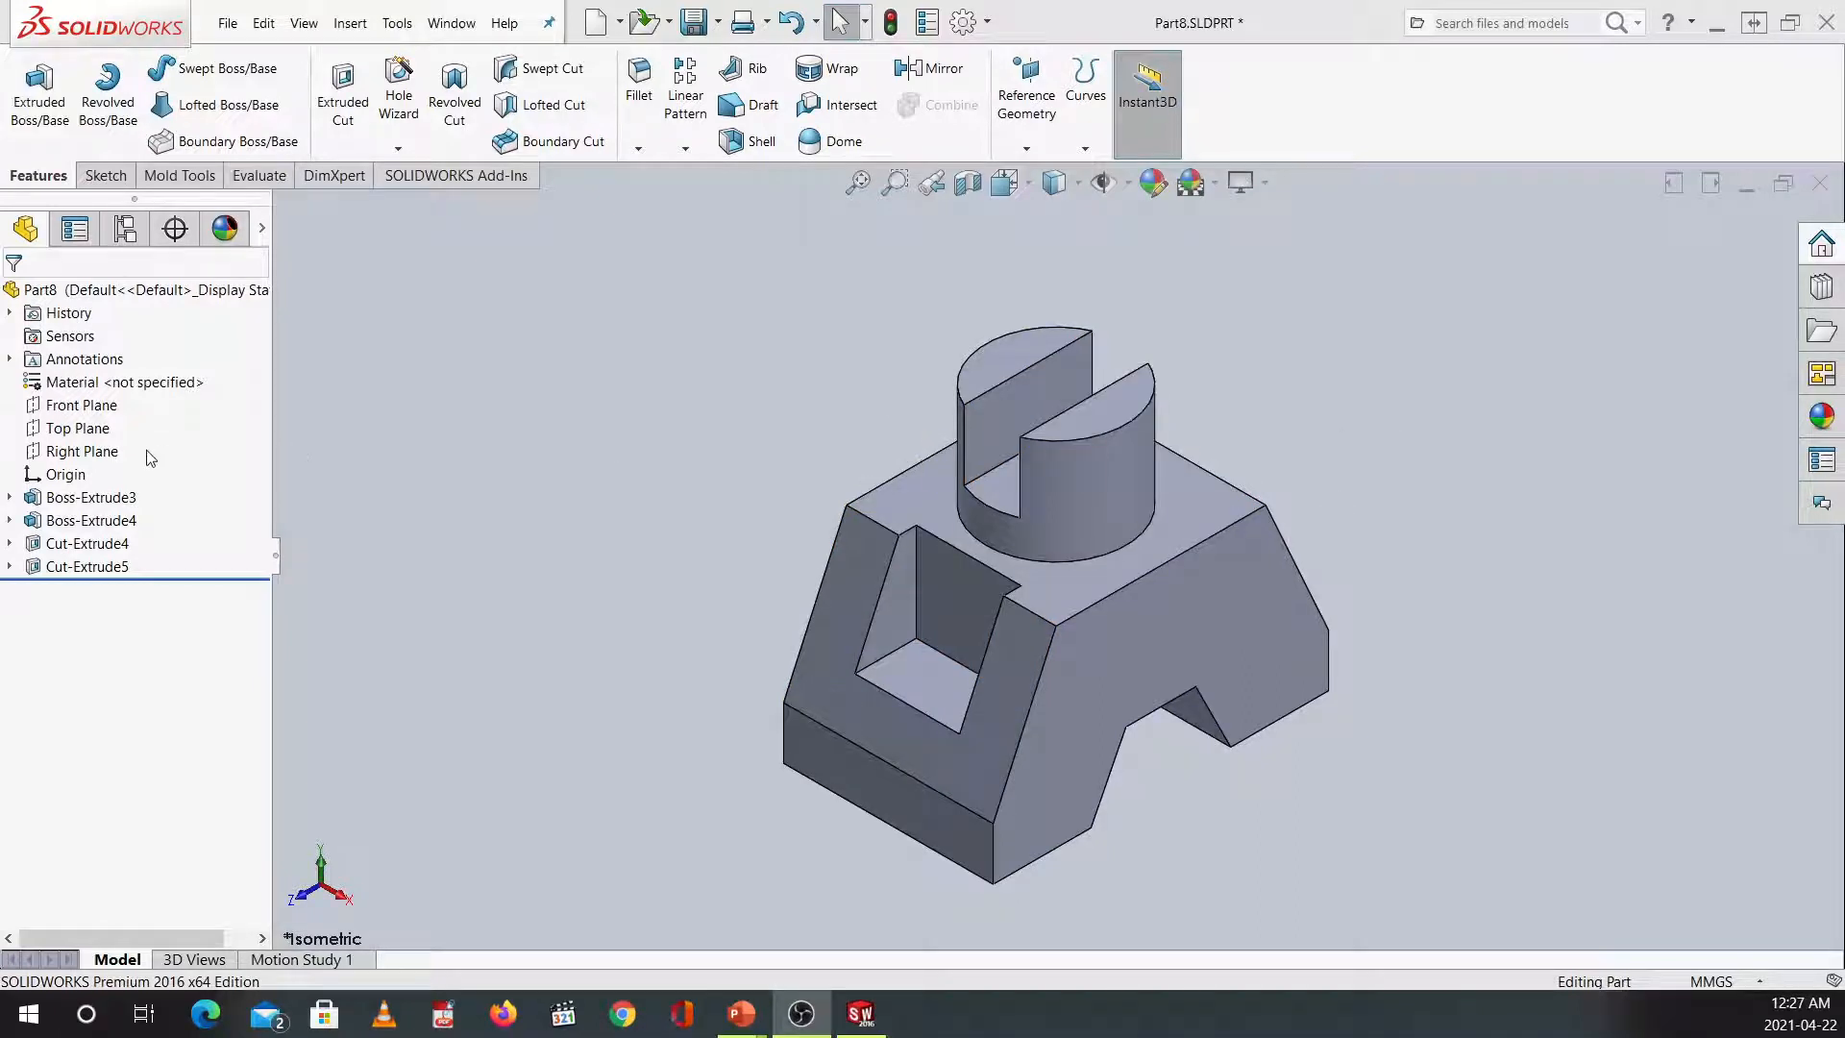
Examine the Front Plane's location relative to the base's opposite end face and return to the isometric view.
{"action": "left_click", "coordinate": [81, 408]}
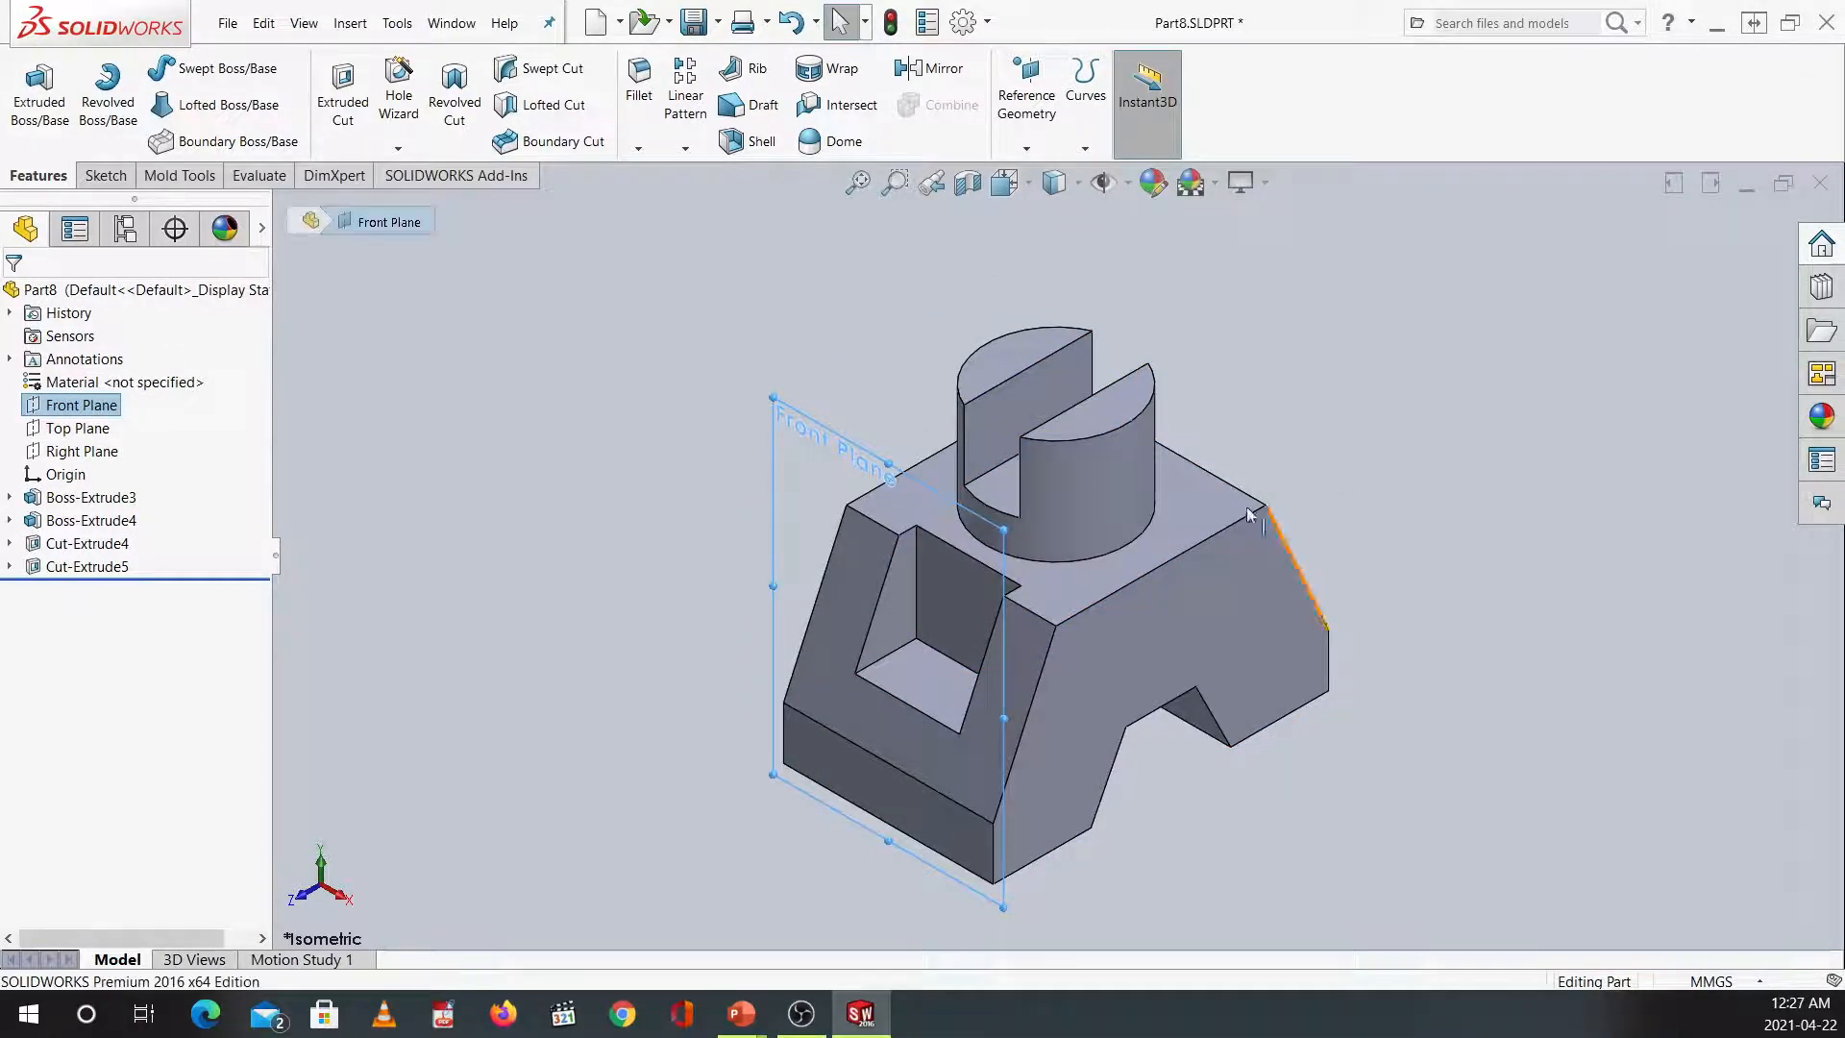
{"action": "middle_click_drag", "start_coordinate": [1340, 453], "coordinate": [1288, 531]}
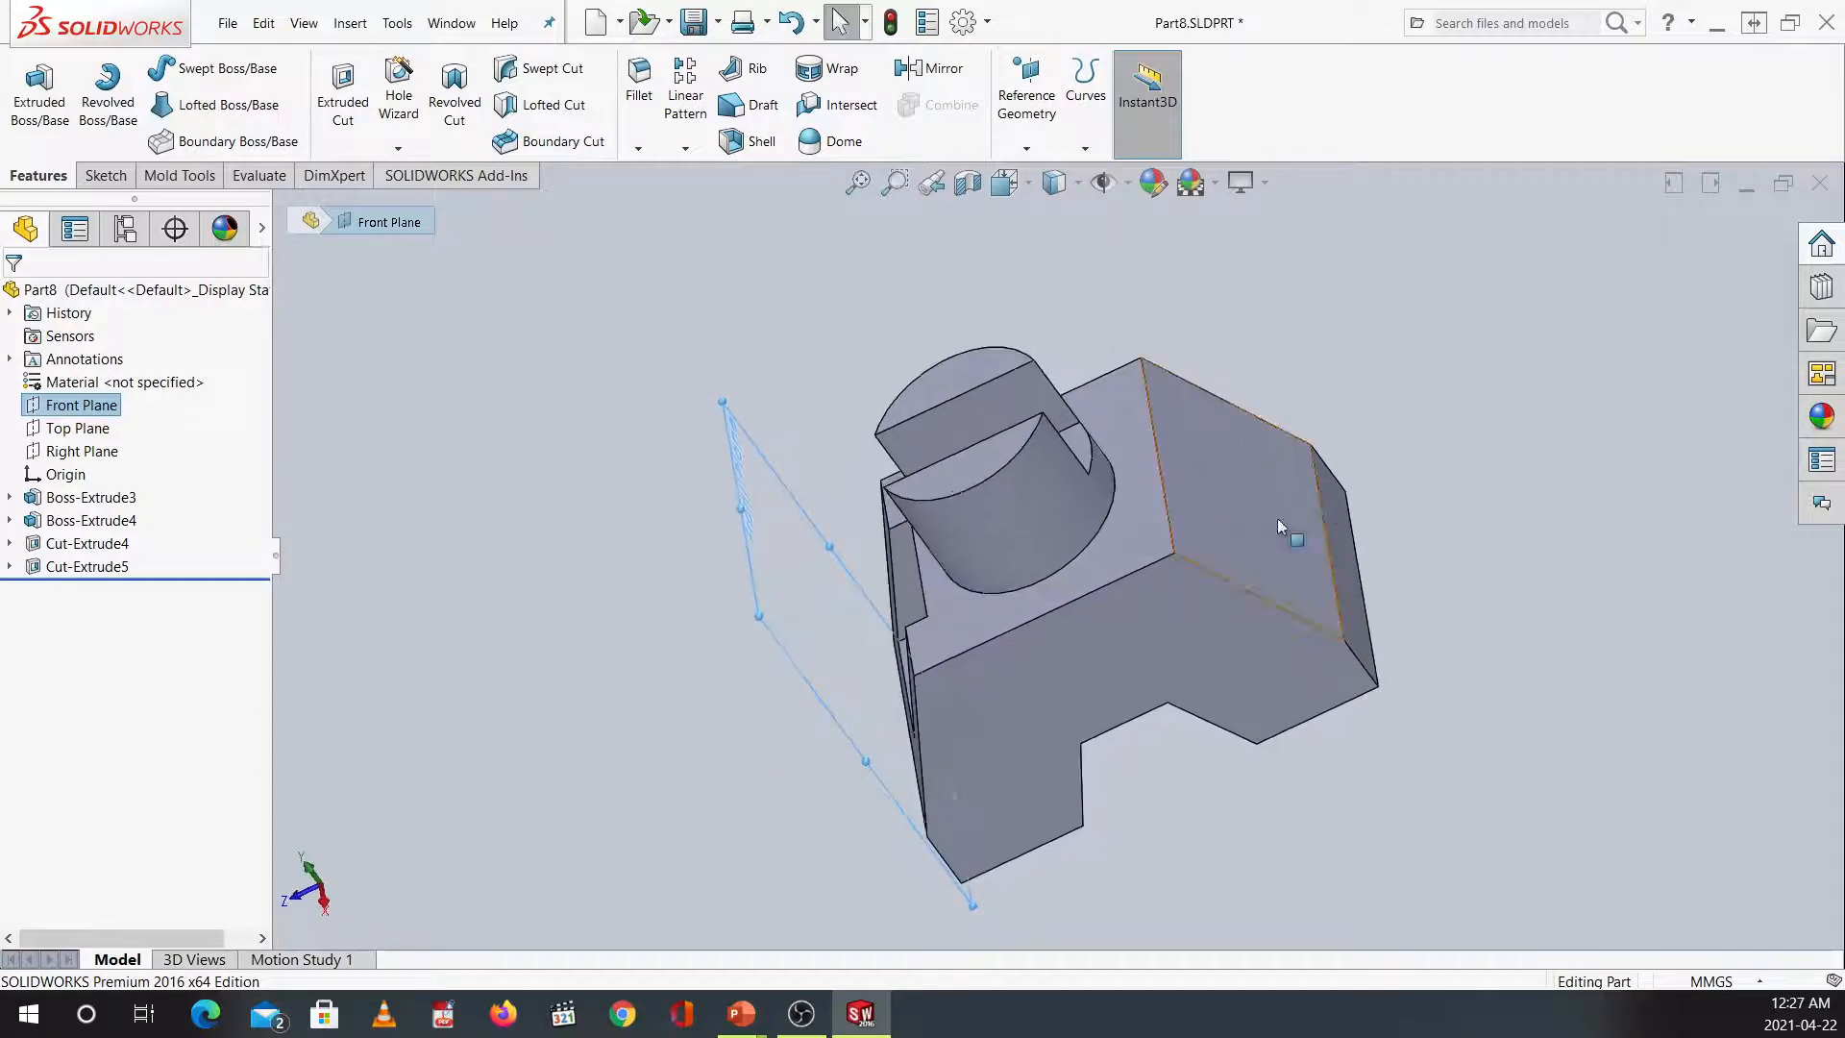
{"action": "left_click", "coordinate": [1344, 549]}
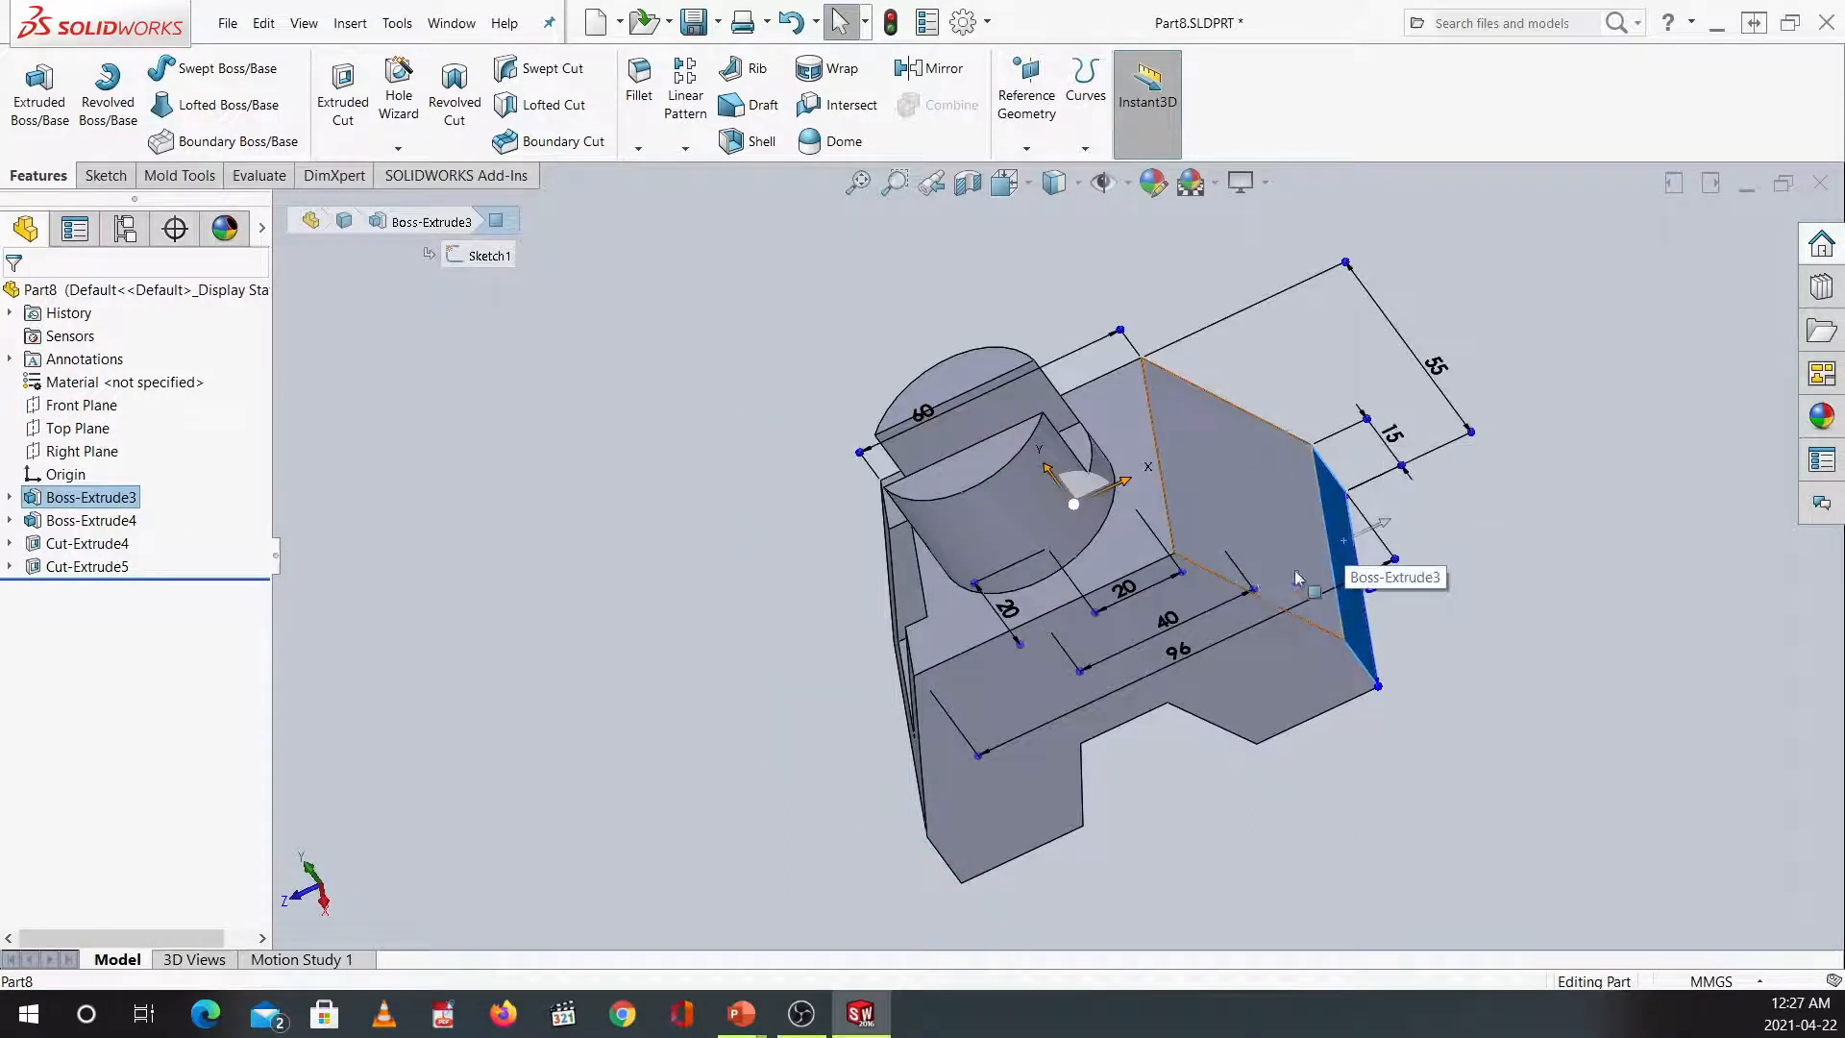
{"action": "middle_click_drag", "start_coordinate": [1476, 584], "coordinate": [1495, 439]}
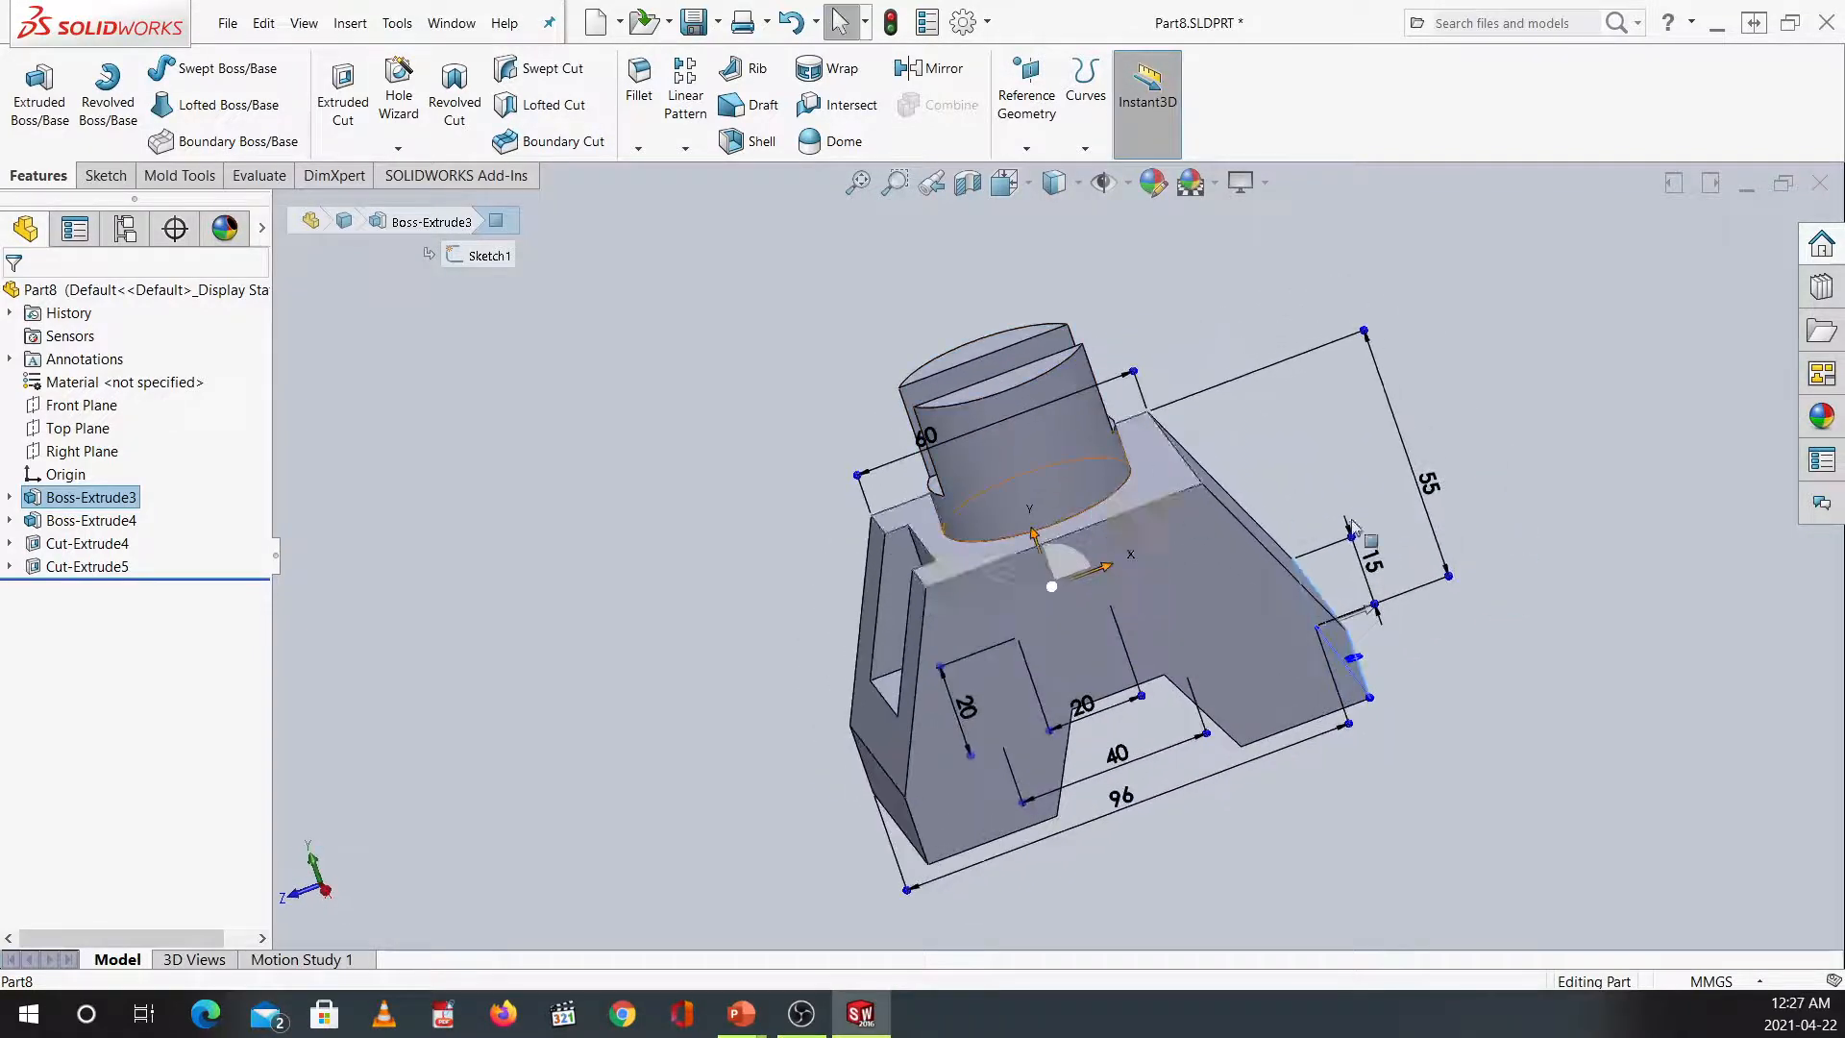
{"action": "left_click", "coordinate": [1541, 666]}
{"action": "middle_click_drag", "start_coordinate": [1439, 718], "coordinate": [1488, 650]}
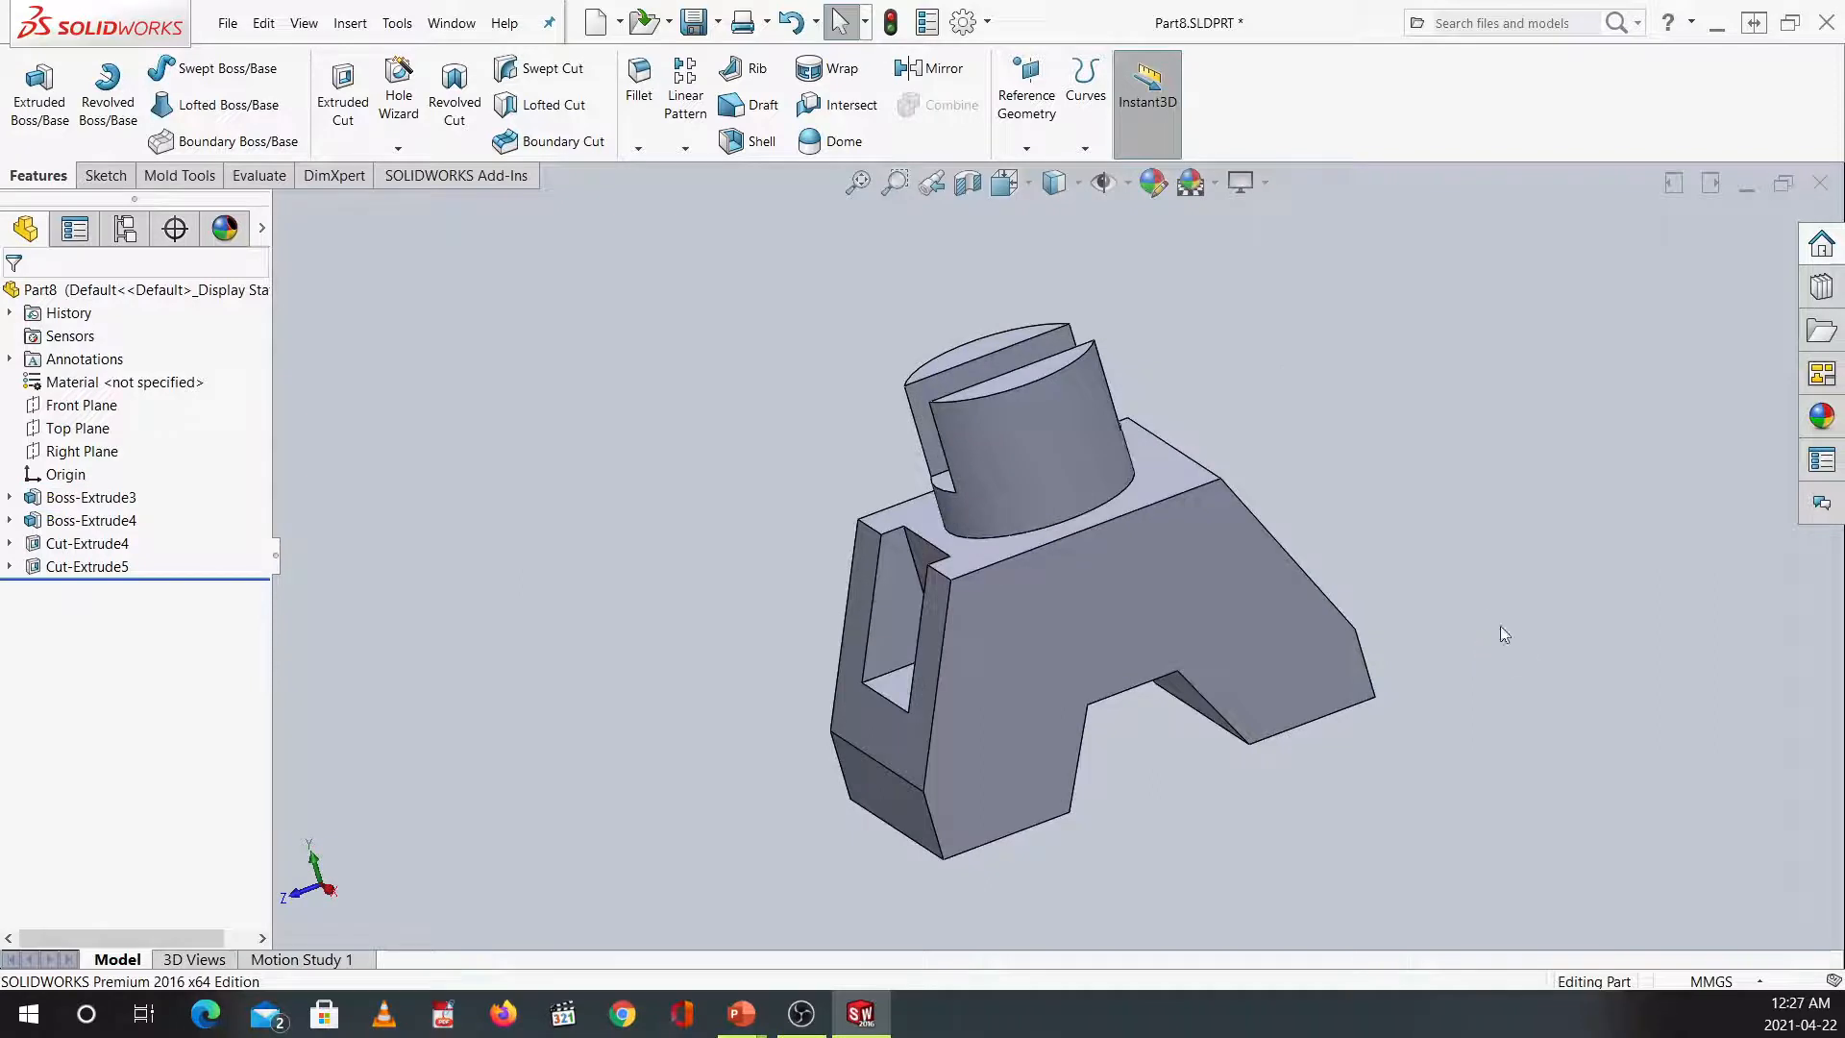
{"action": "key", "text": "ctrl+7"}
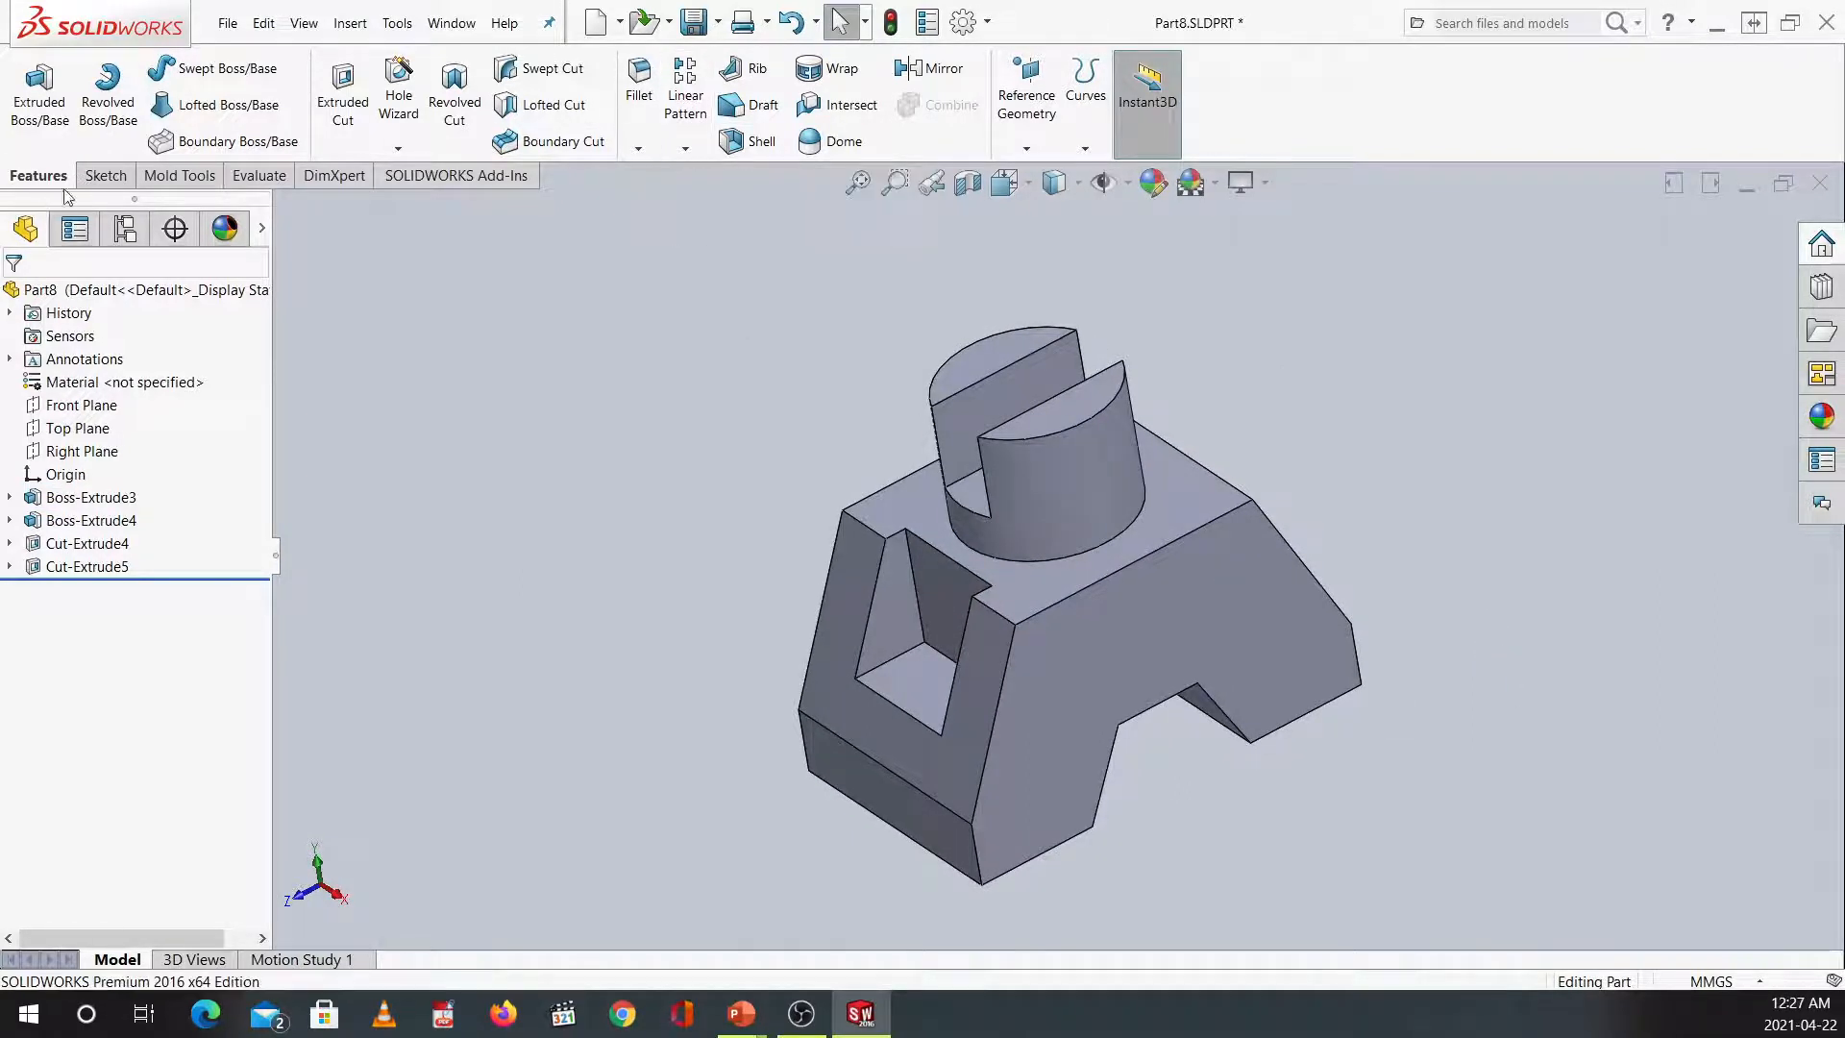
{"action": "left_click", "coordinate": [684, 149]}
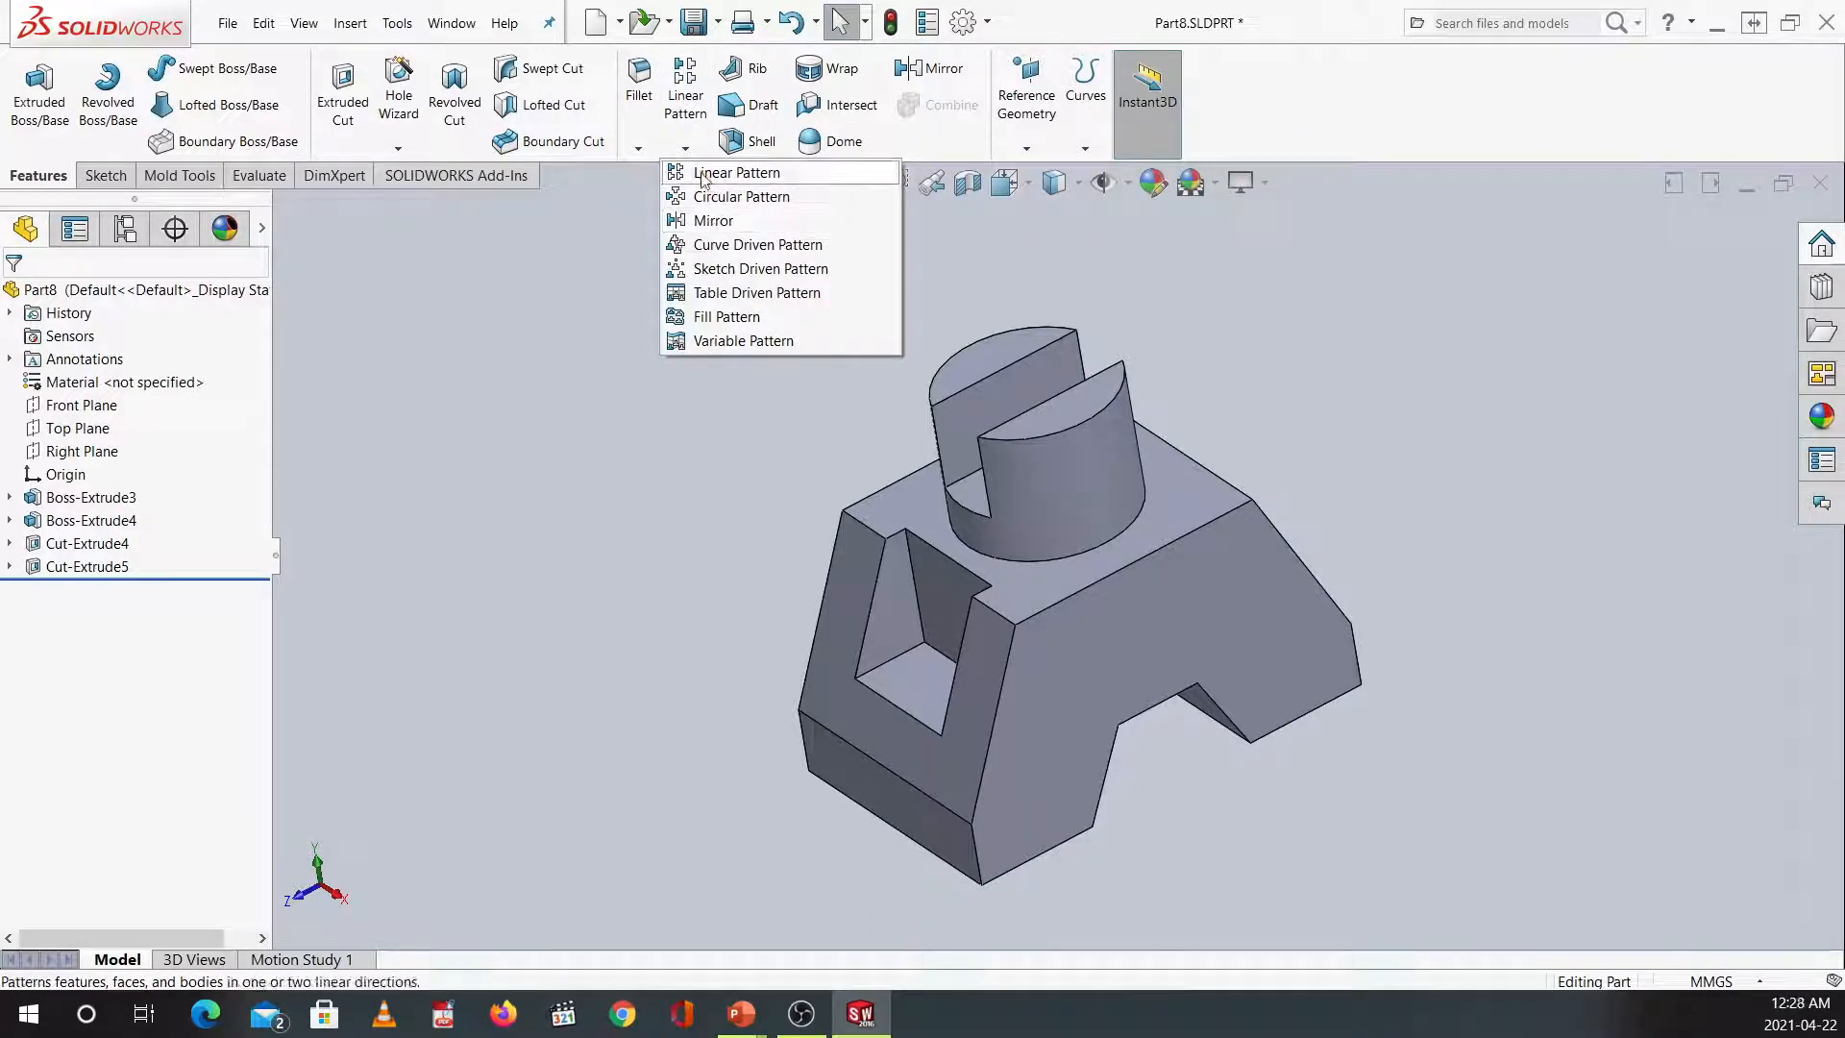
{"action": "left_click", "coordinate": [711, 175]}
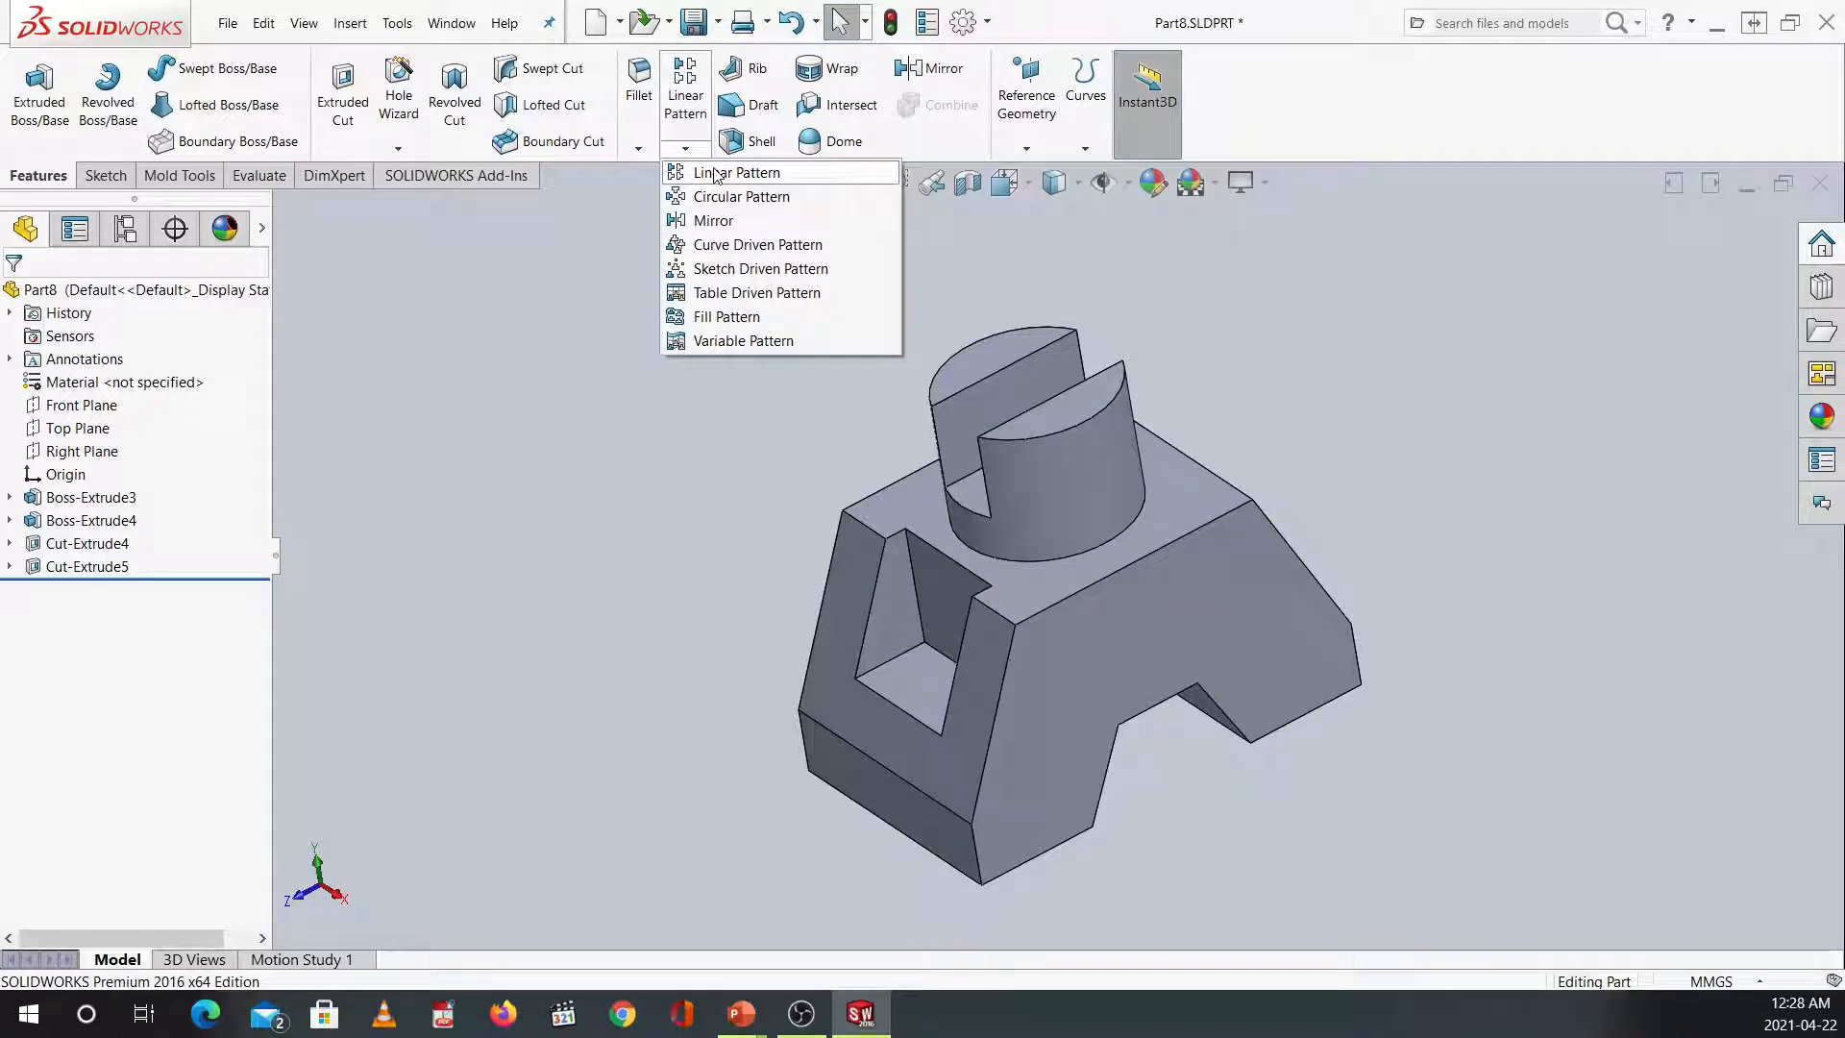
{"action": "left_click", "coordinate": [733, 228]}
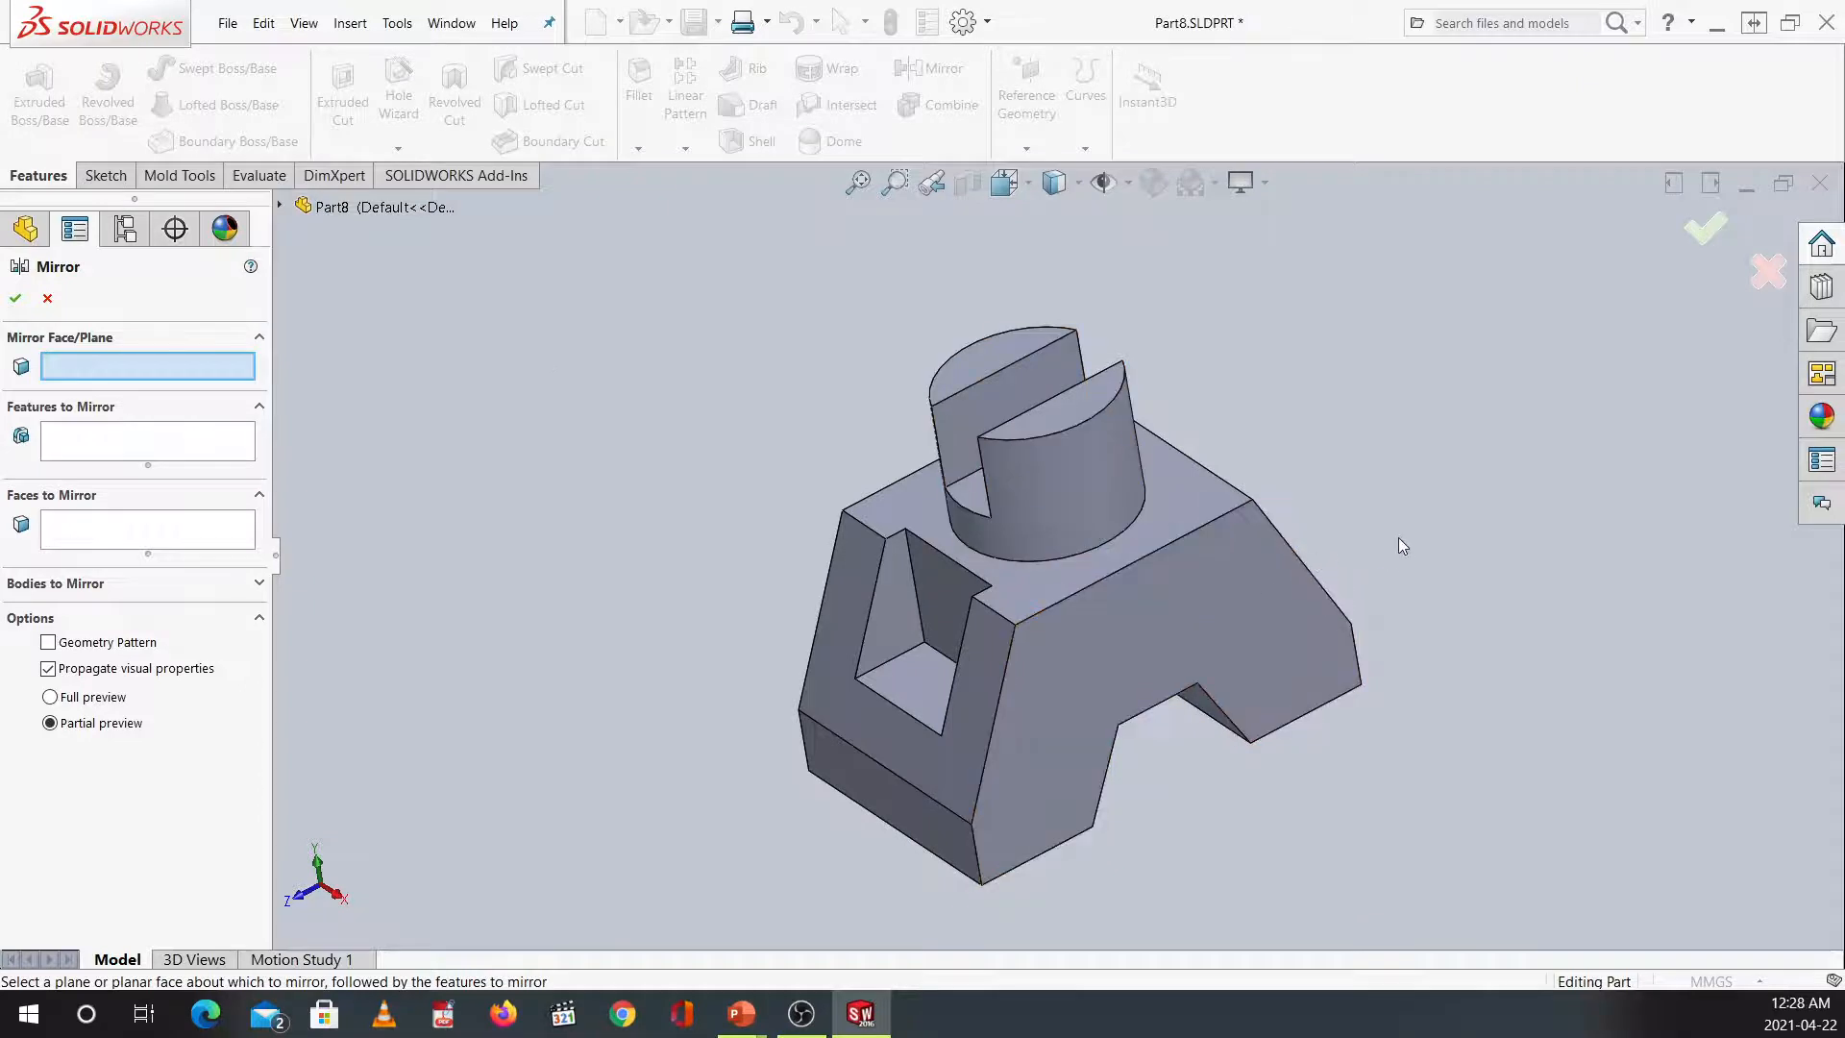
{"action": "left_click", "coordinate": [1769, 275]}
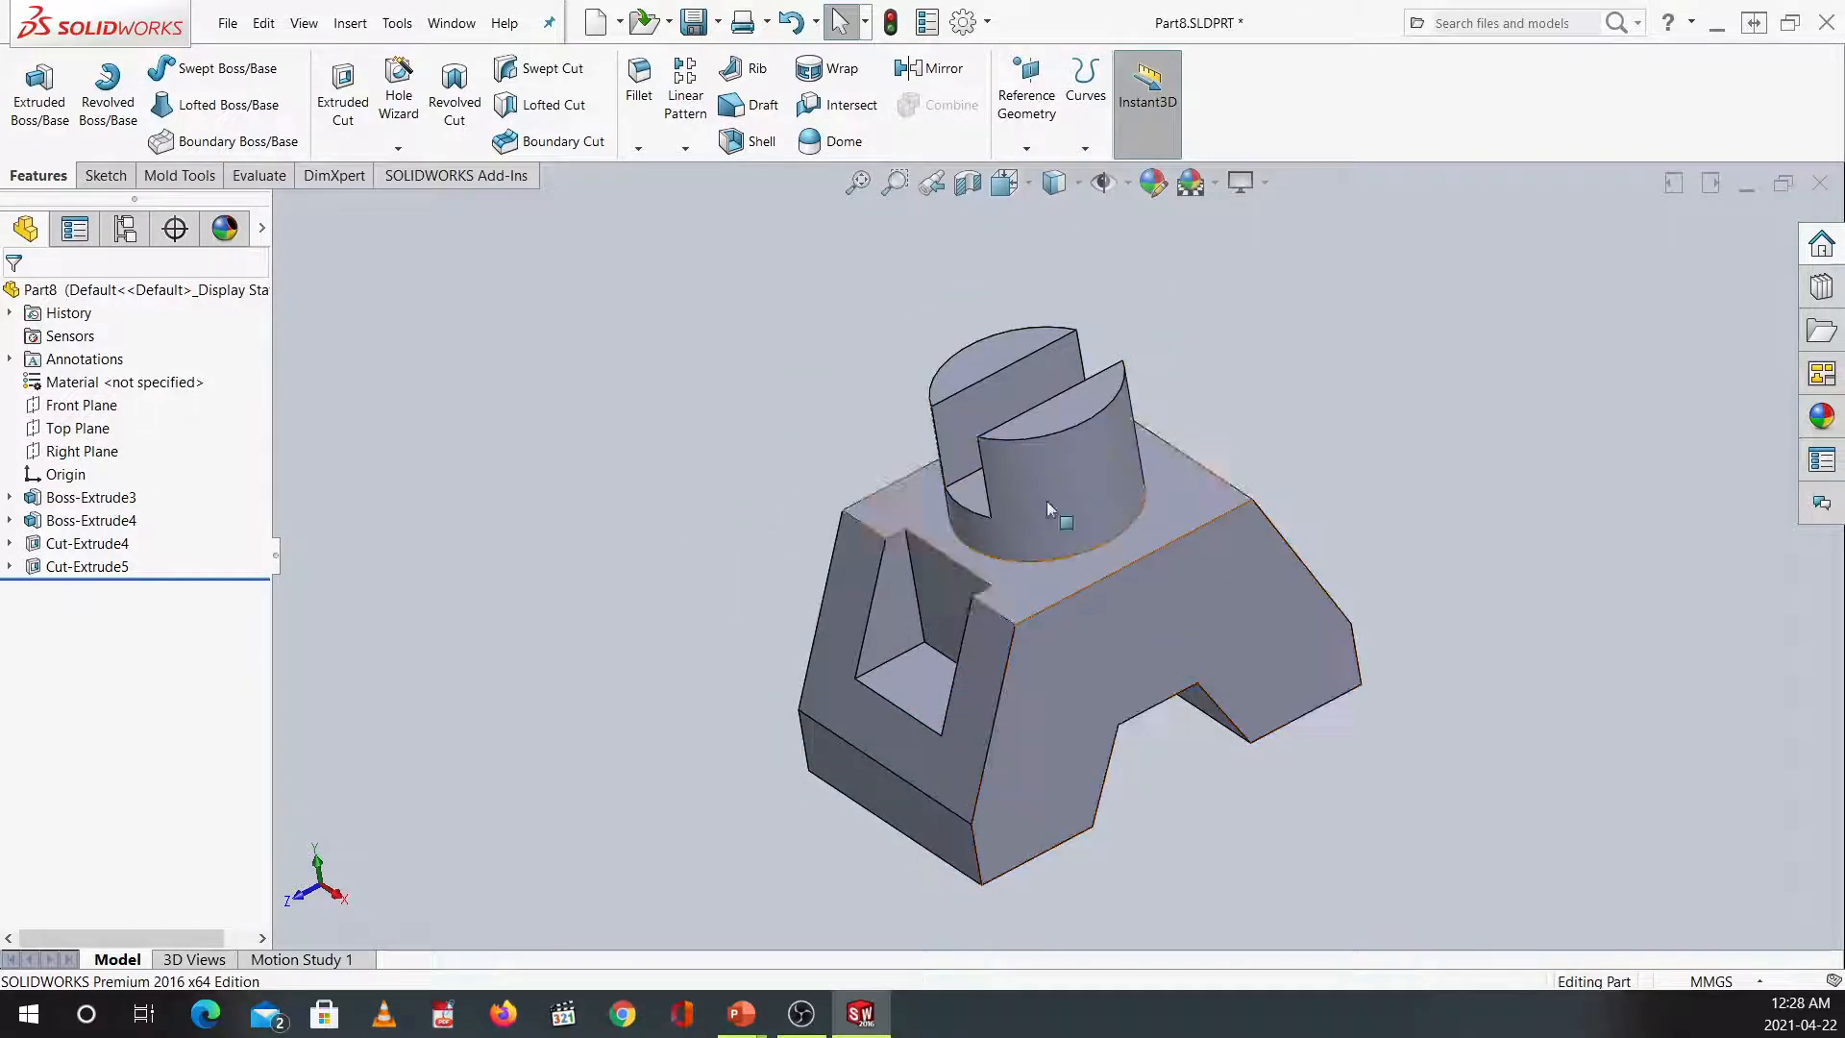
Create a reference plane offset 48 mm from the Front Plane, flipping the offset so the plane passes through the middle of the base.
{"action": "left_click", "coordinate": [84, 408]}
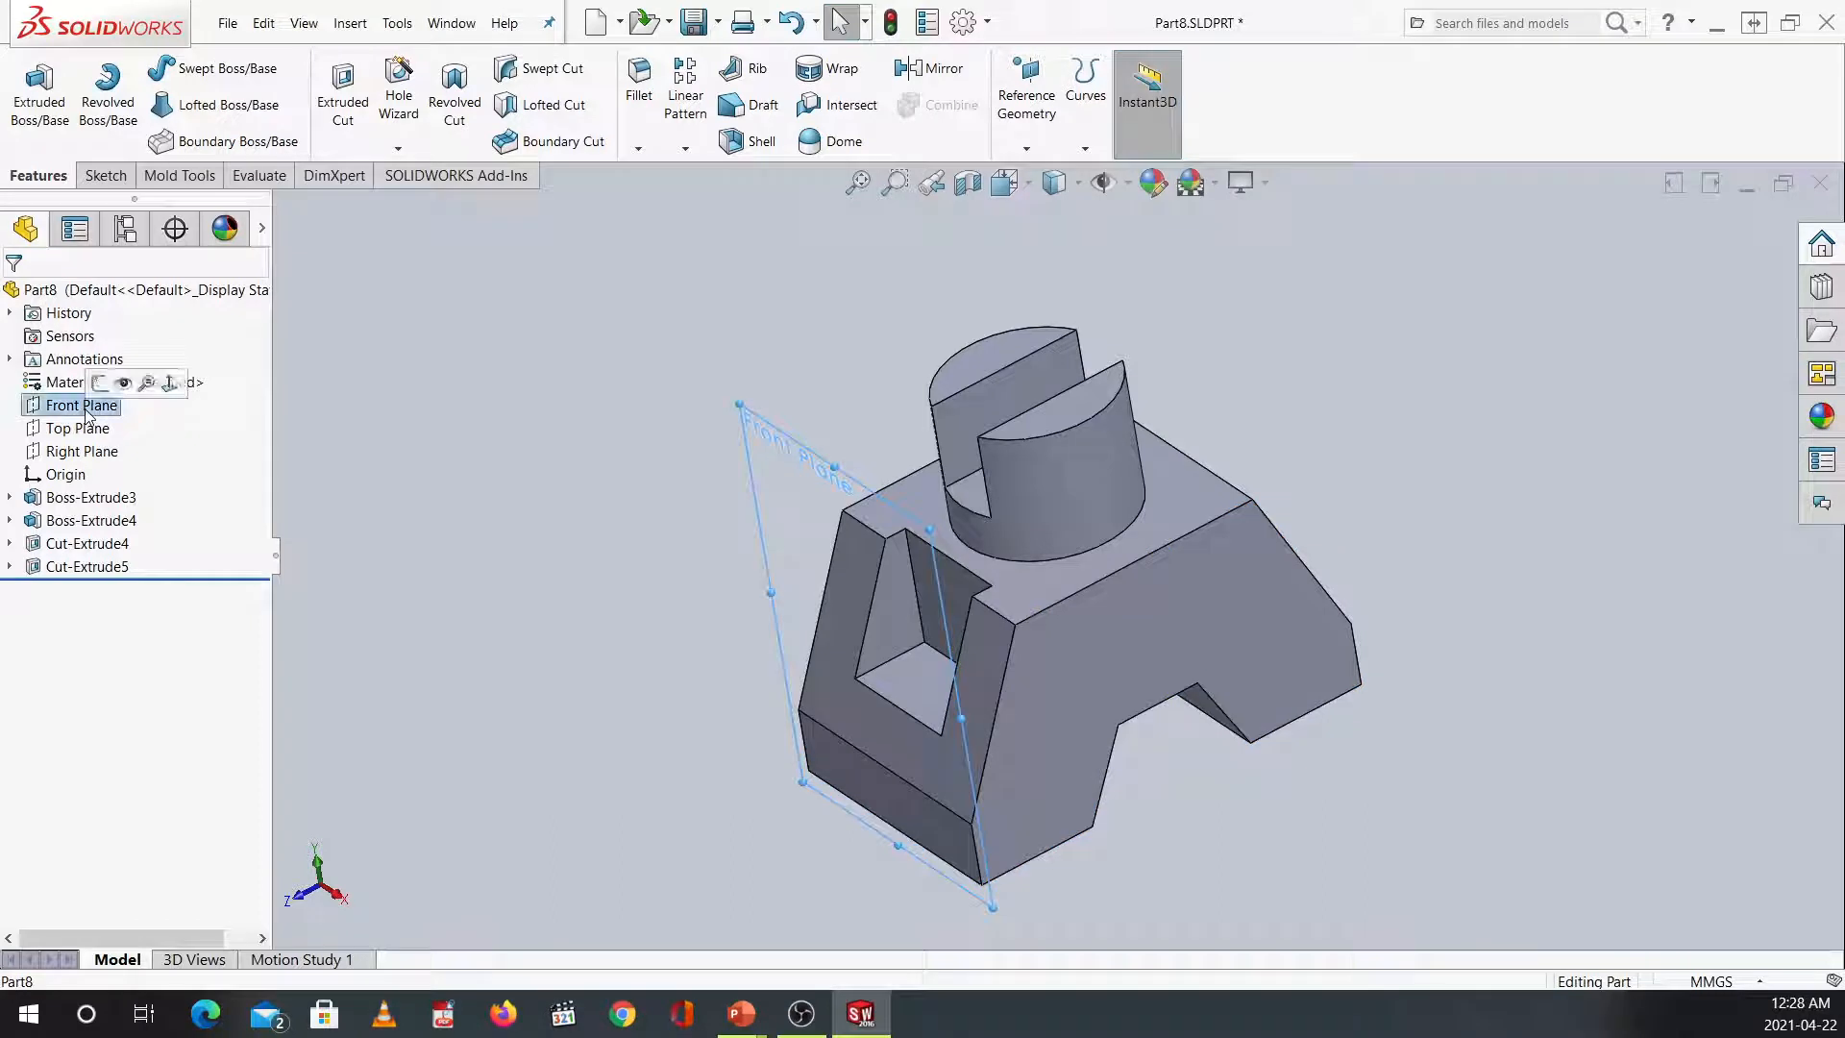
{"action": "left_click", "coordinate": [1026, 148]}
{"action": "left_click", "coordinate": [1035, 183]}
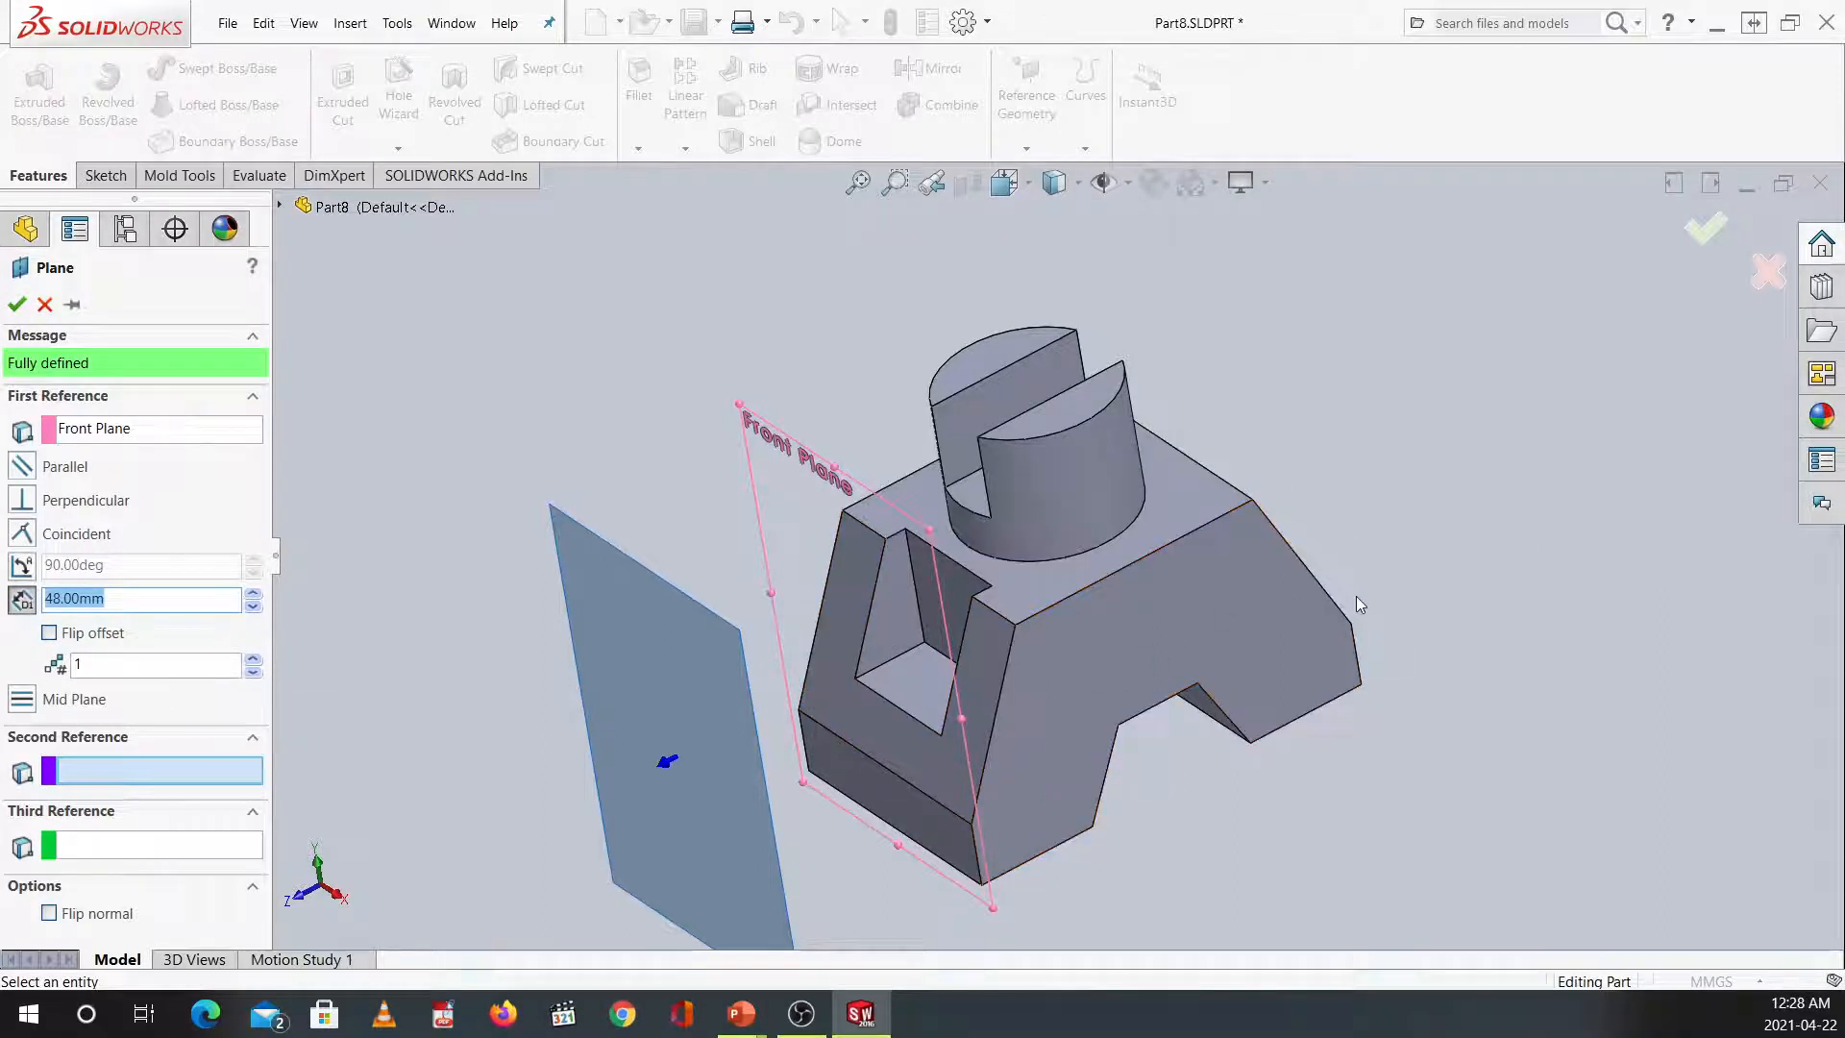
{"action": "left_click", "coordinate": [67, 634]}
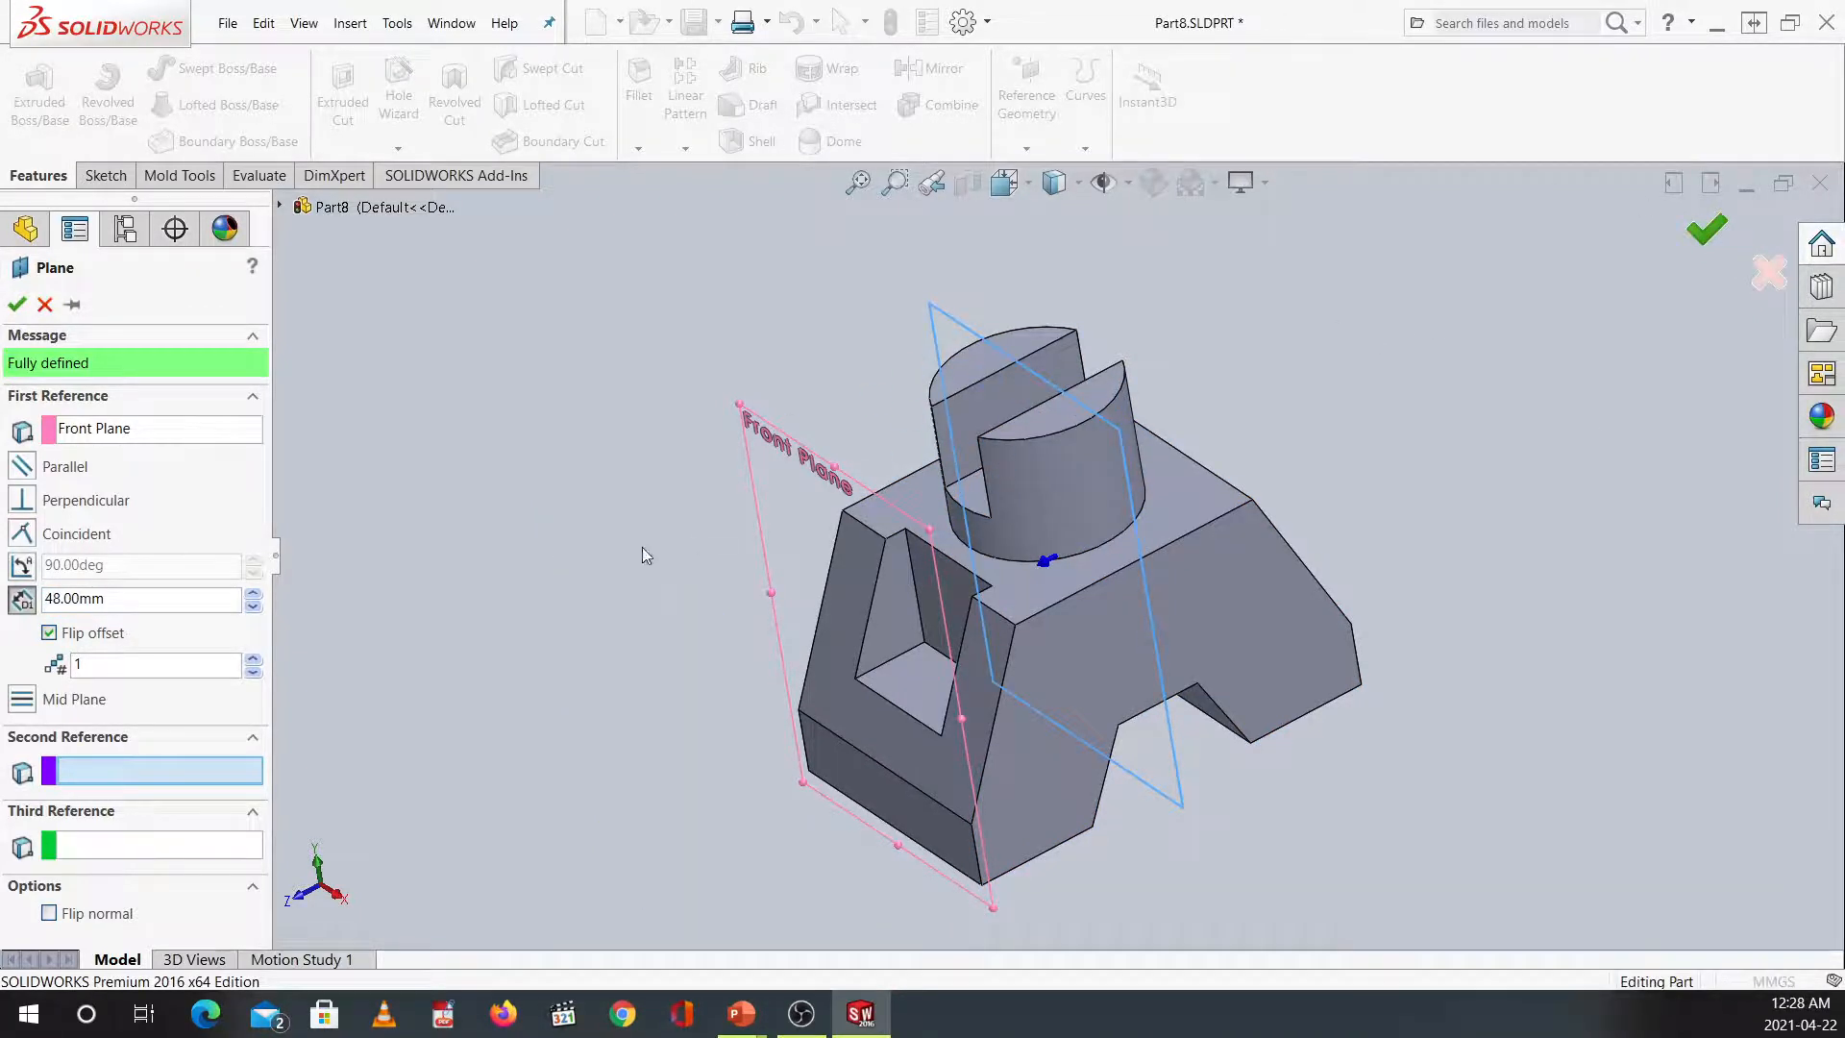
{"action": "key", "text": "Return"}
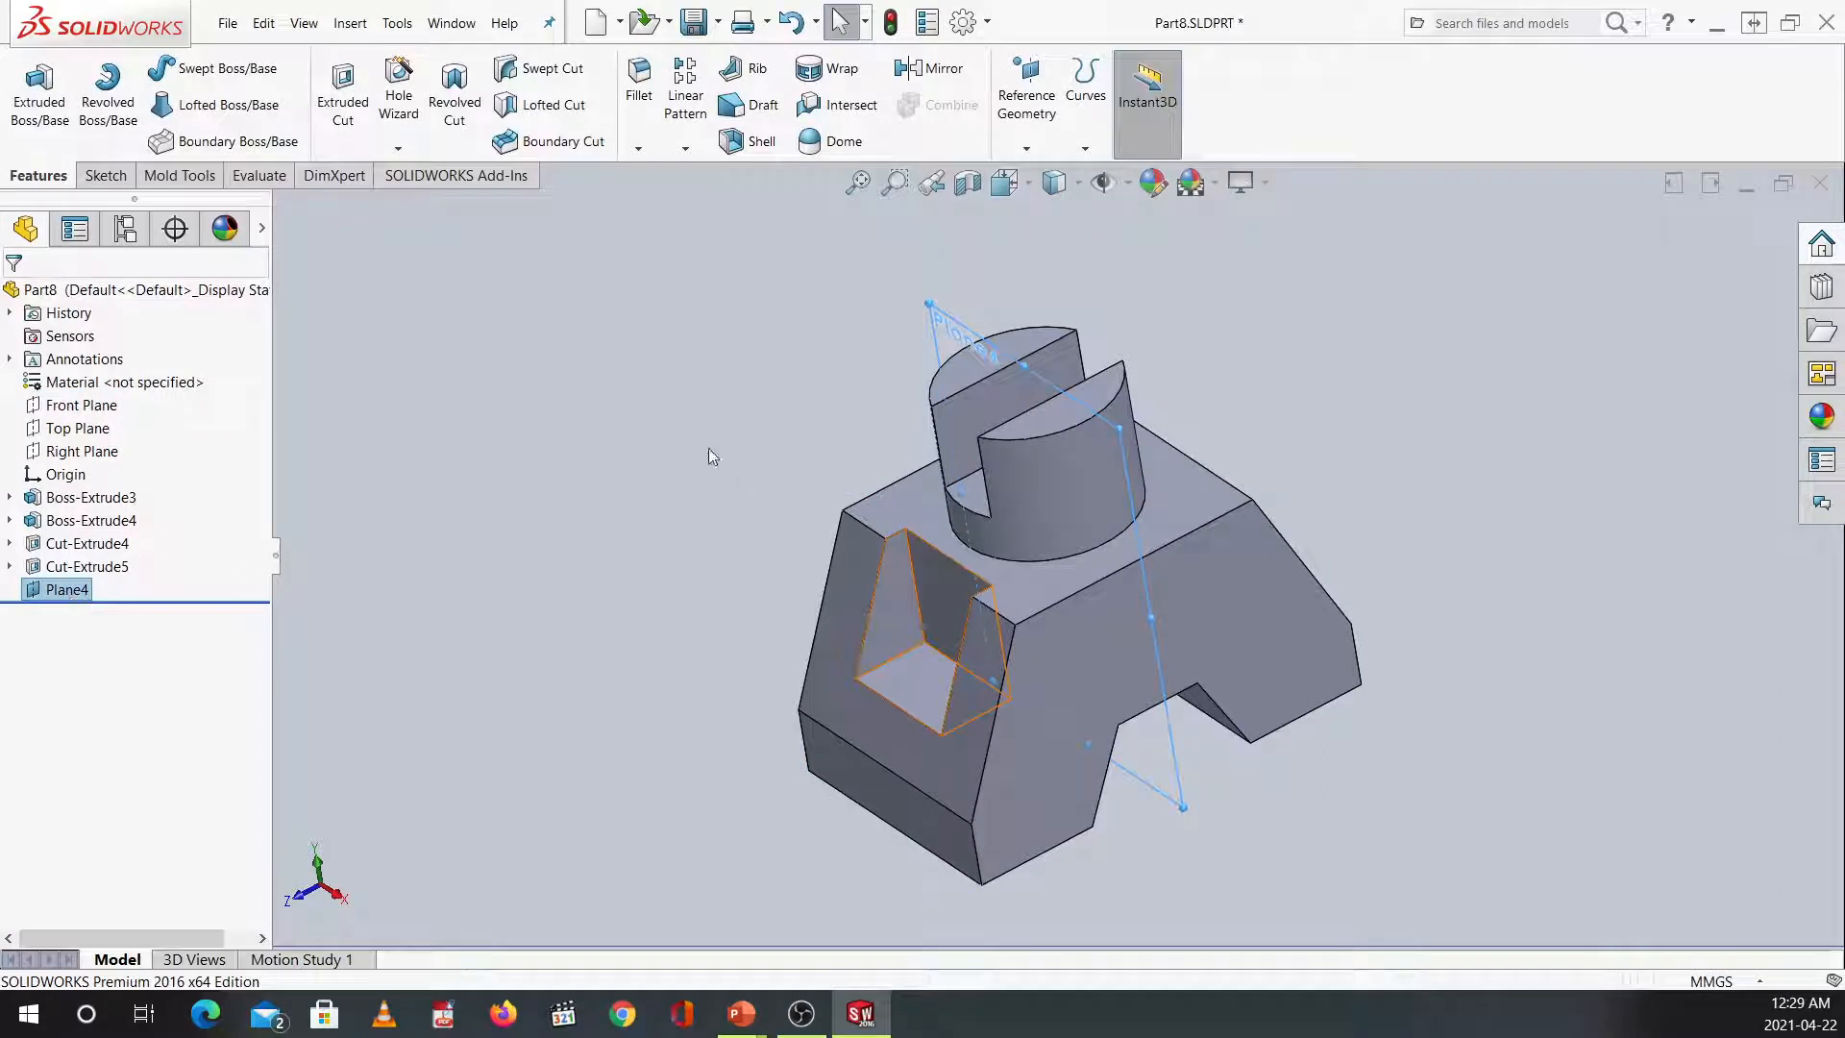
{"action": "left_click", "coordinate": [655, 448]}
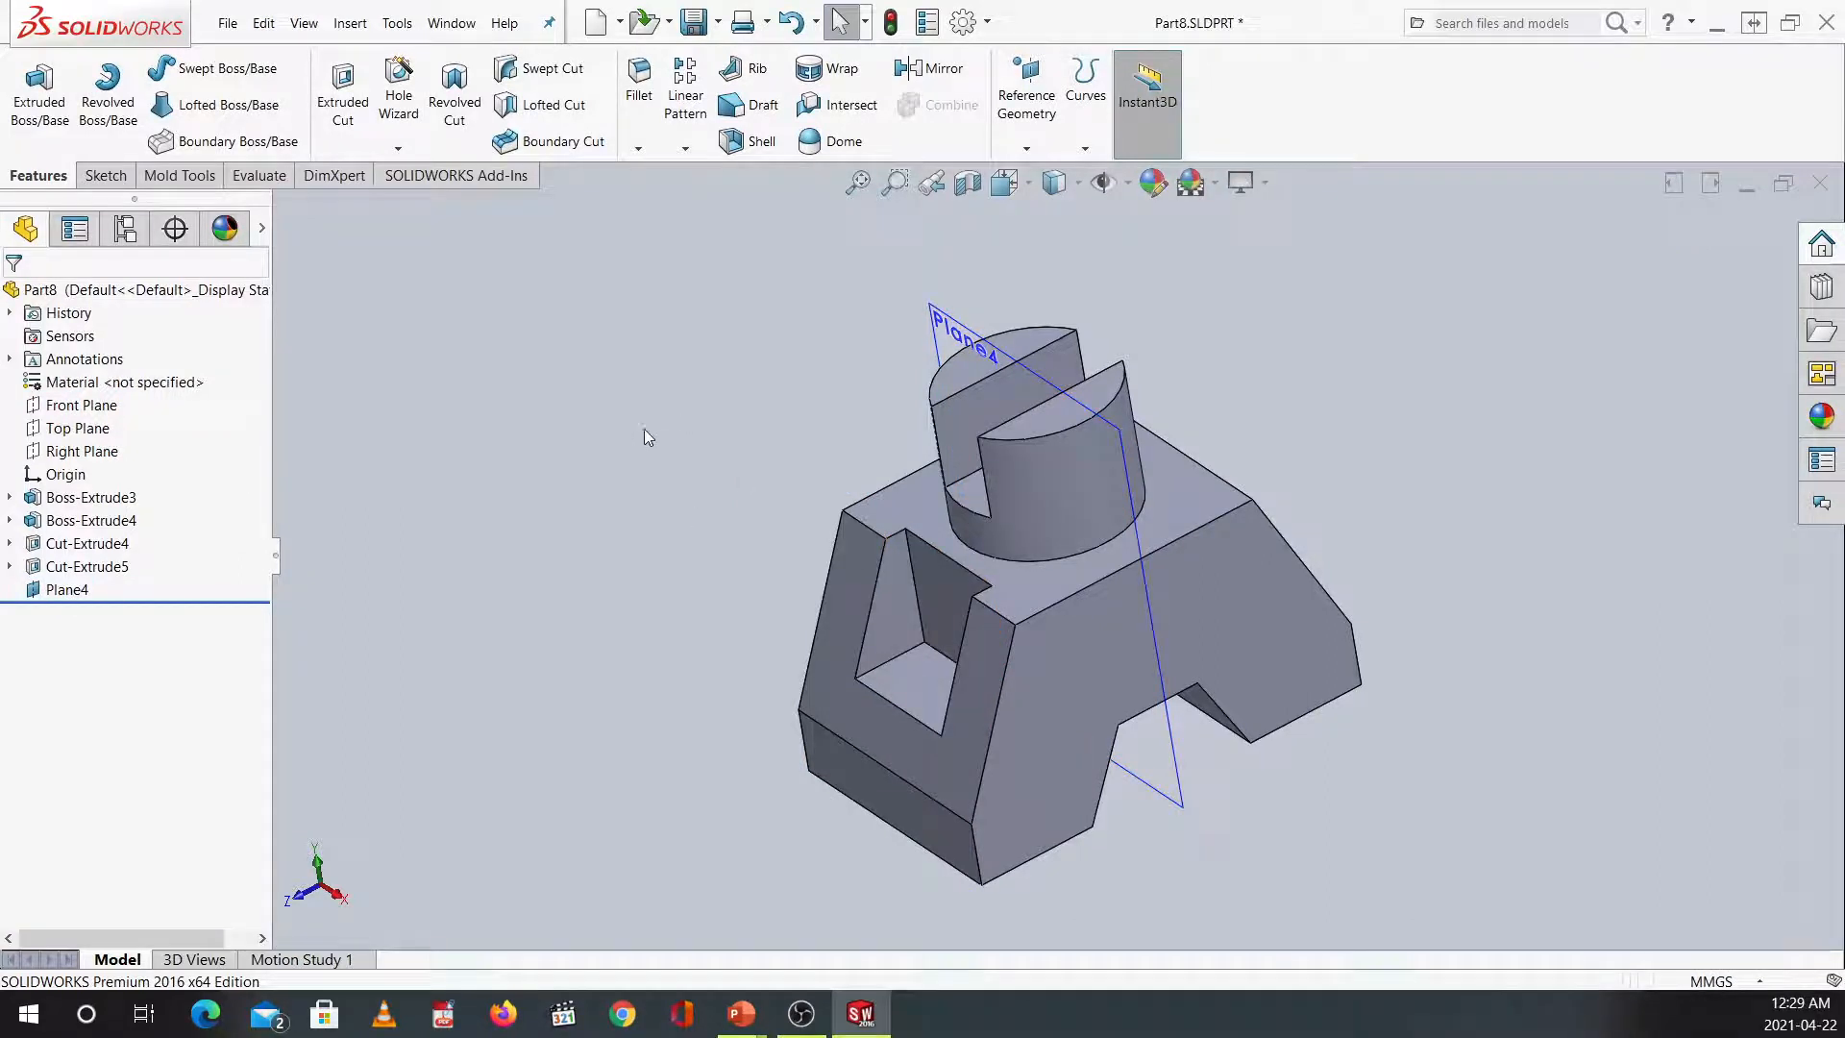
{"action": "key", "text": "ctrl+7"}
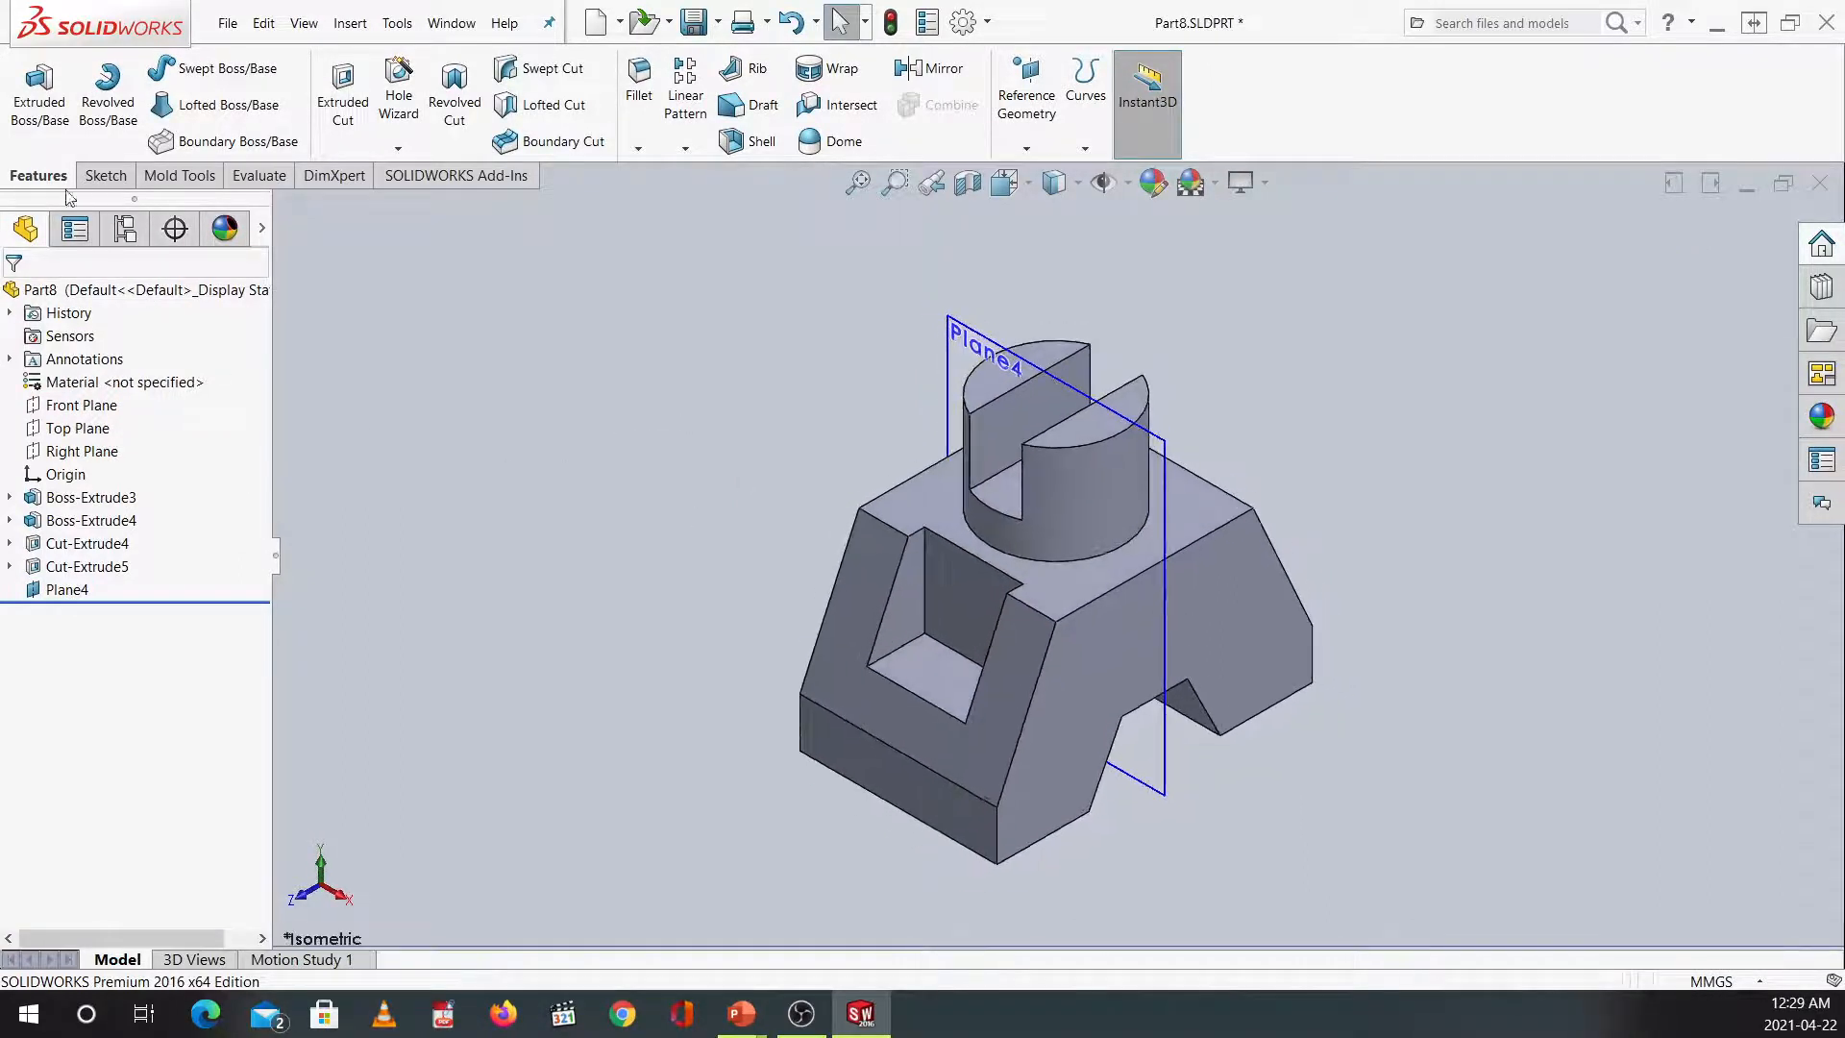
Mirror the rectangular pocket cut about the new offset plane onto the base's opposite sloped end.
{"action": "left_click", "coordinate": [685, 148]}
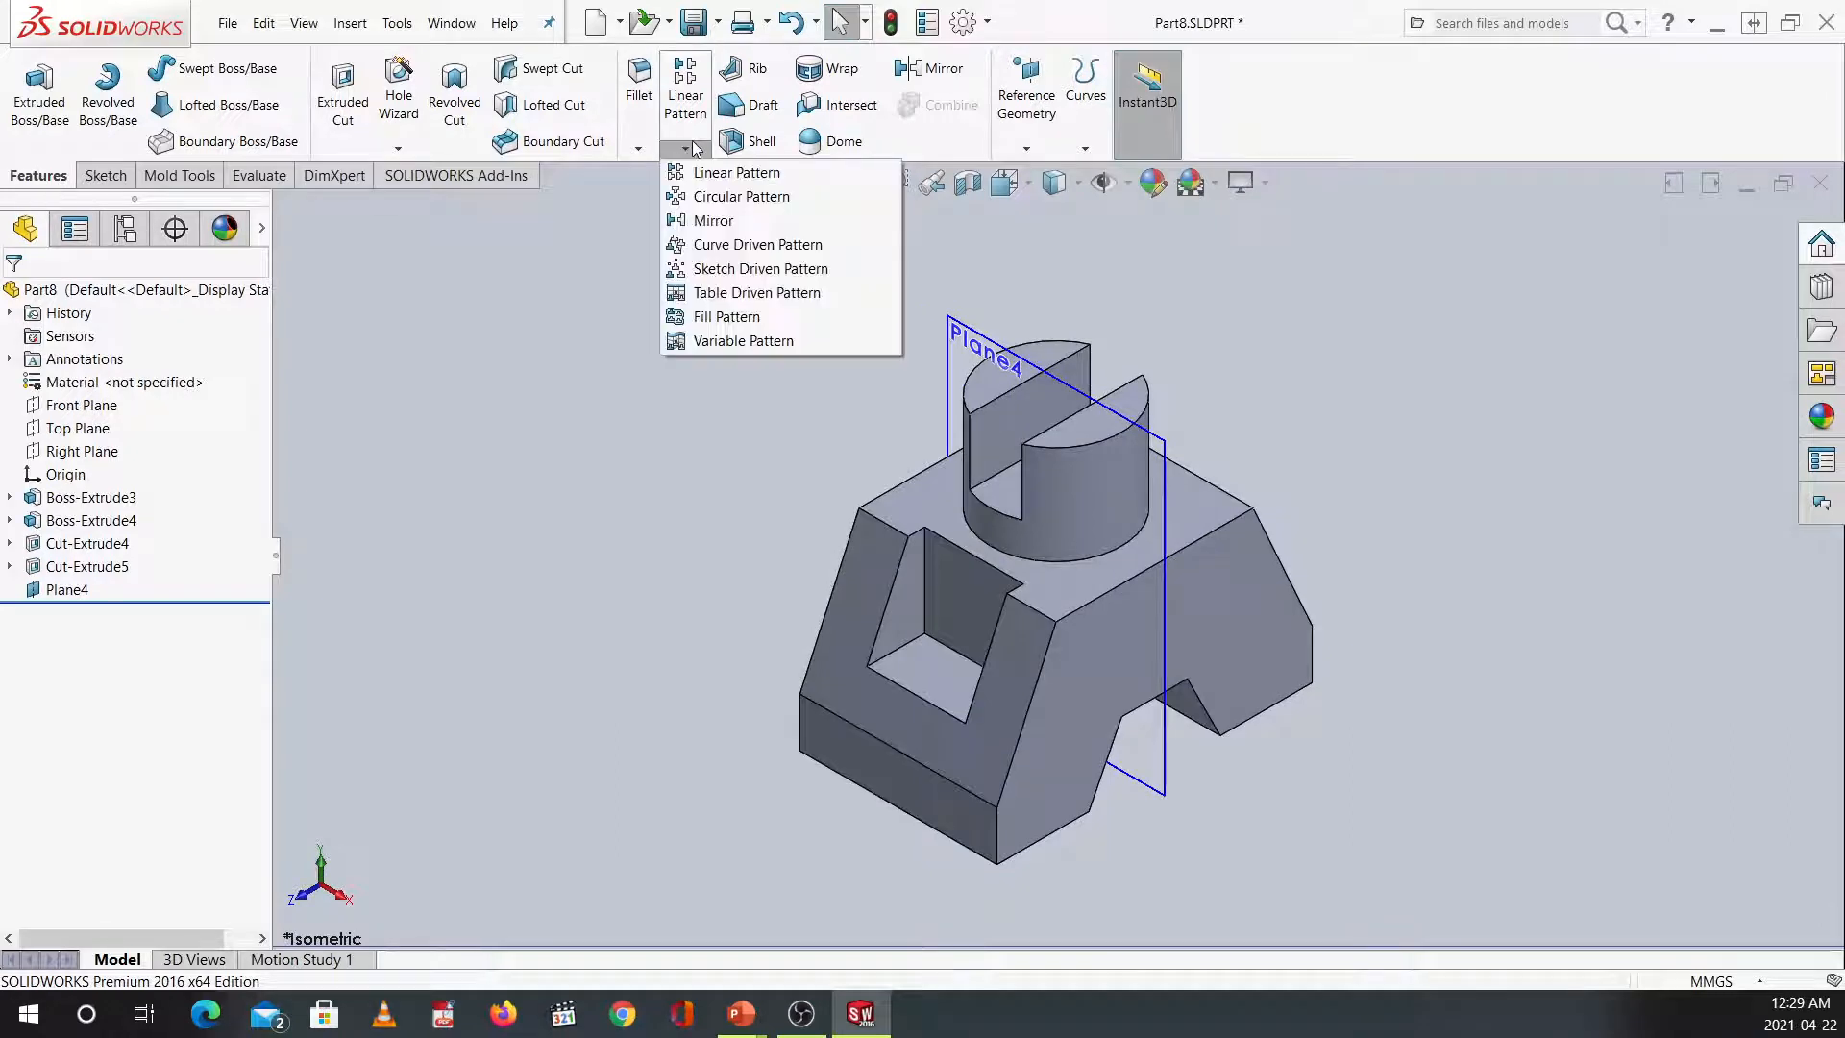
{"action": "left_click", "coordinate": [711, 223]}
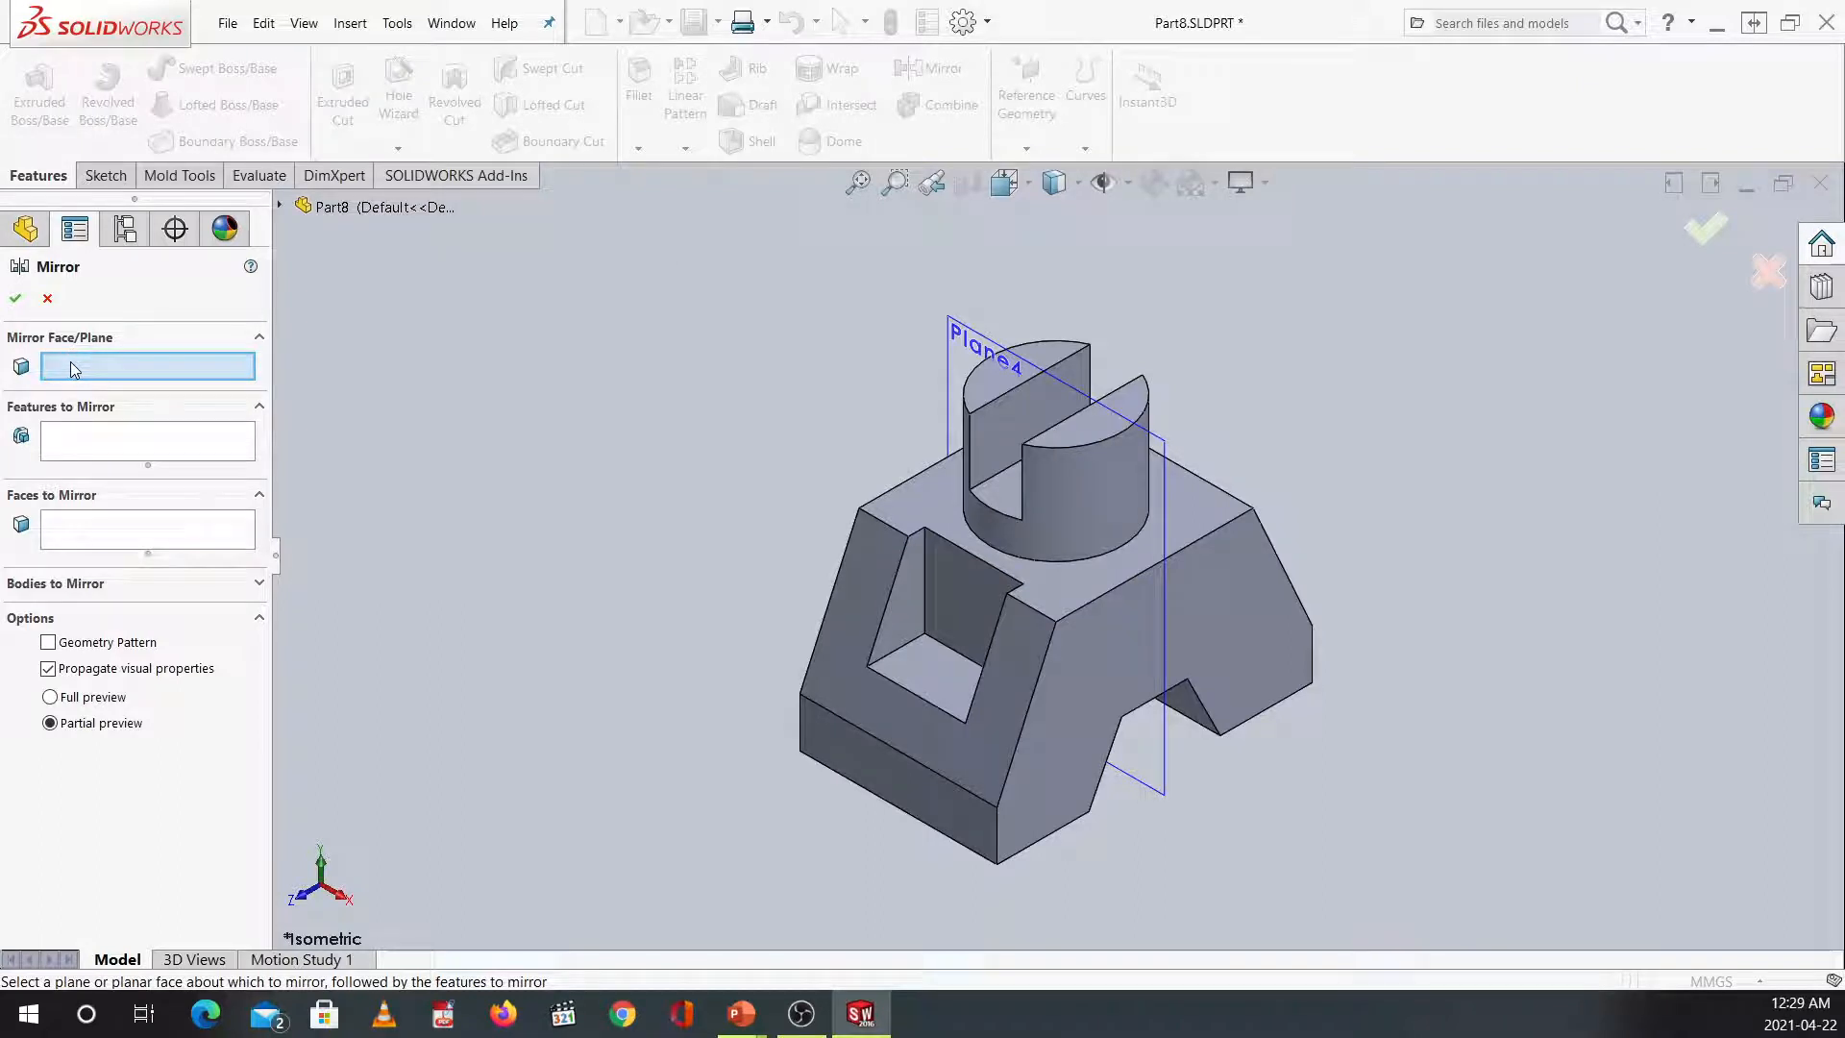
{"action": "left_click", "coordinate": [973, 344]}
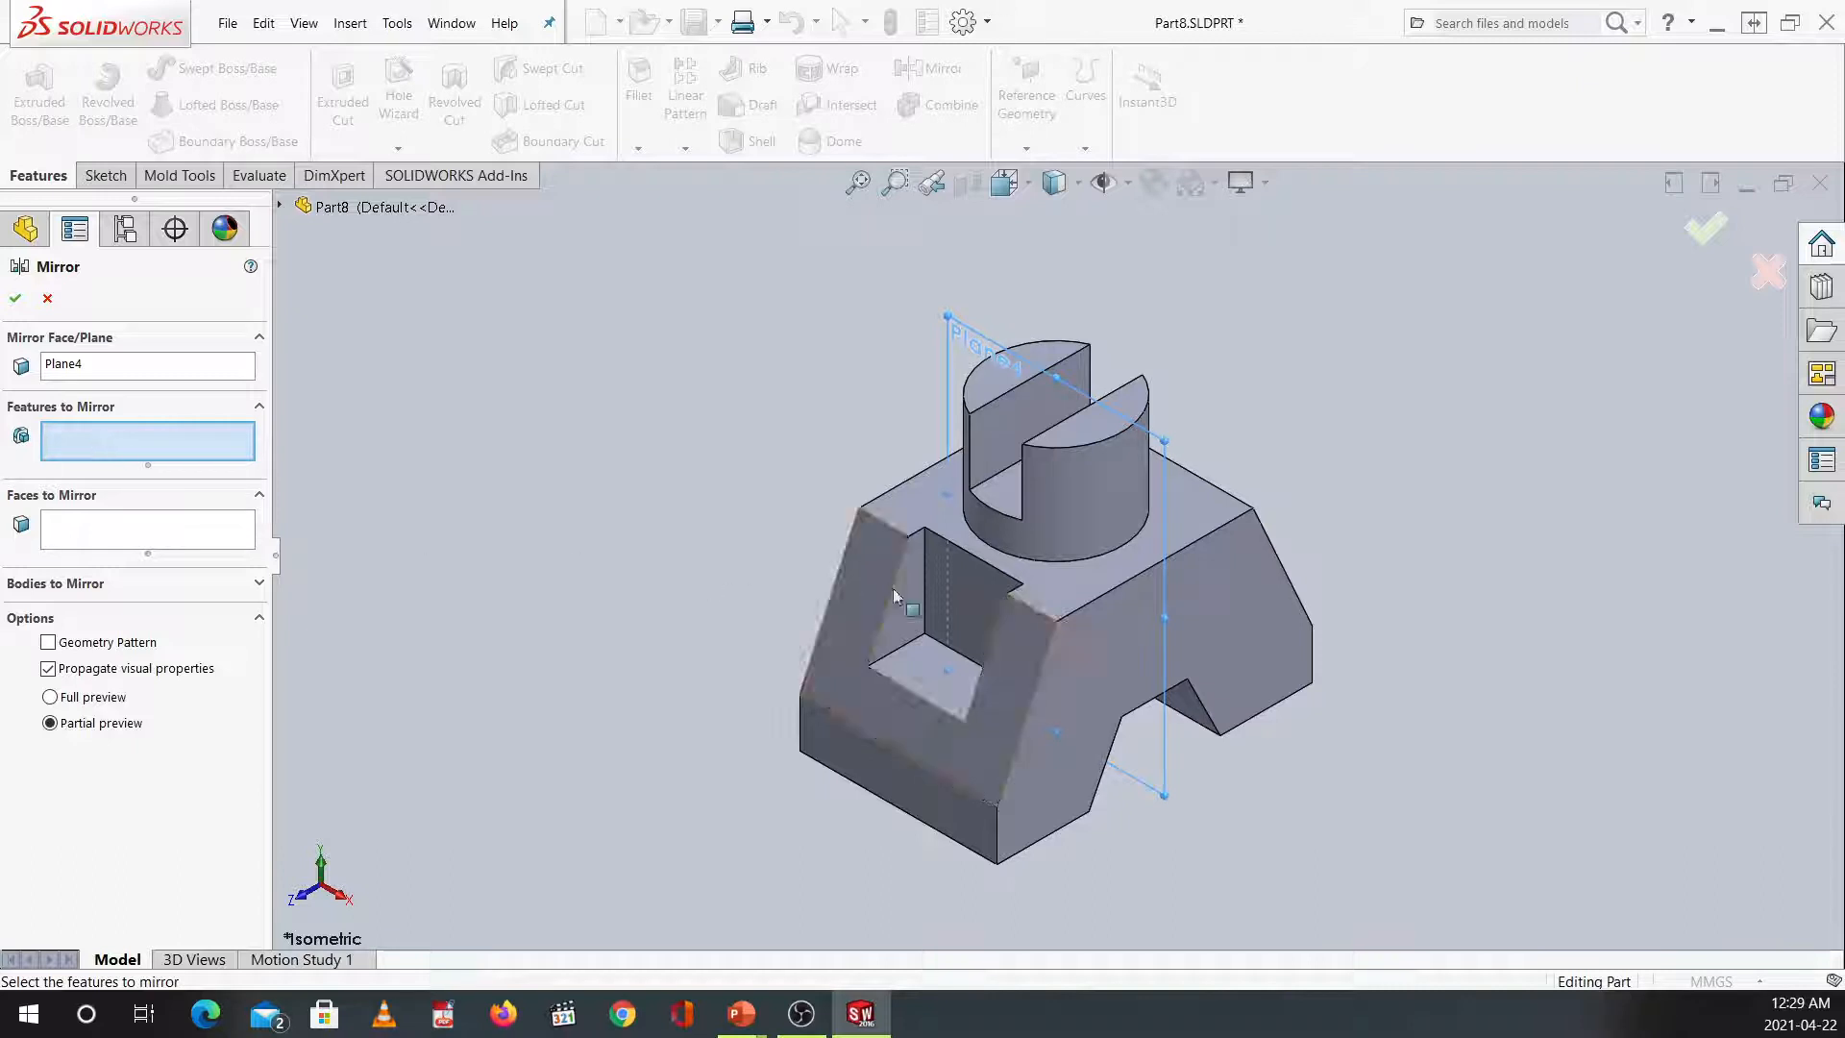
{"action": "left_click", "coordinate": [281, 205]}
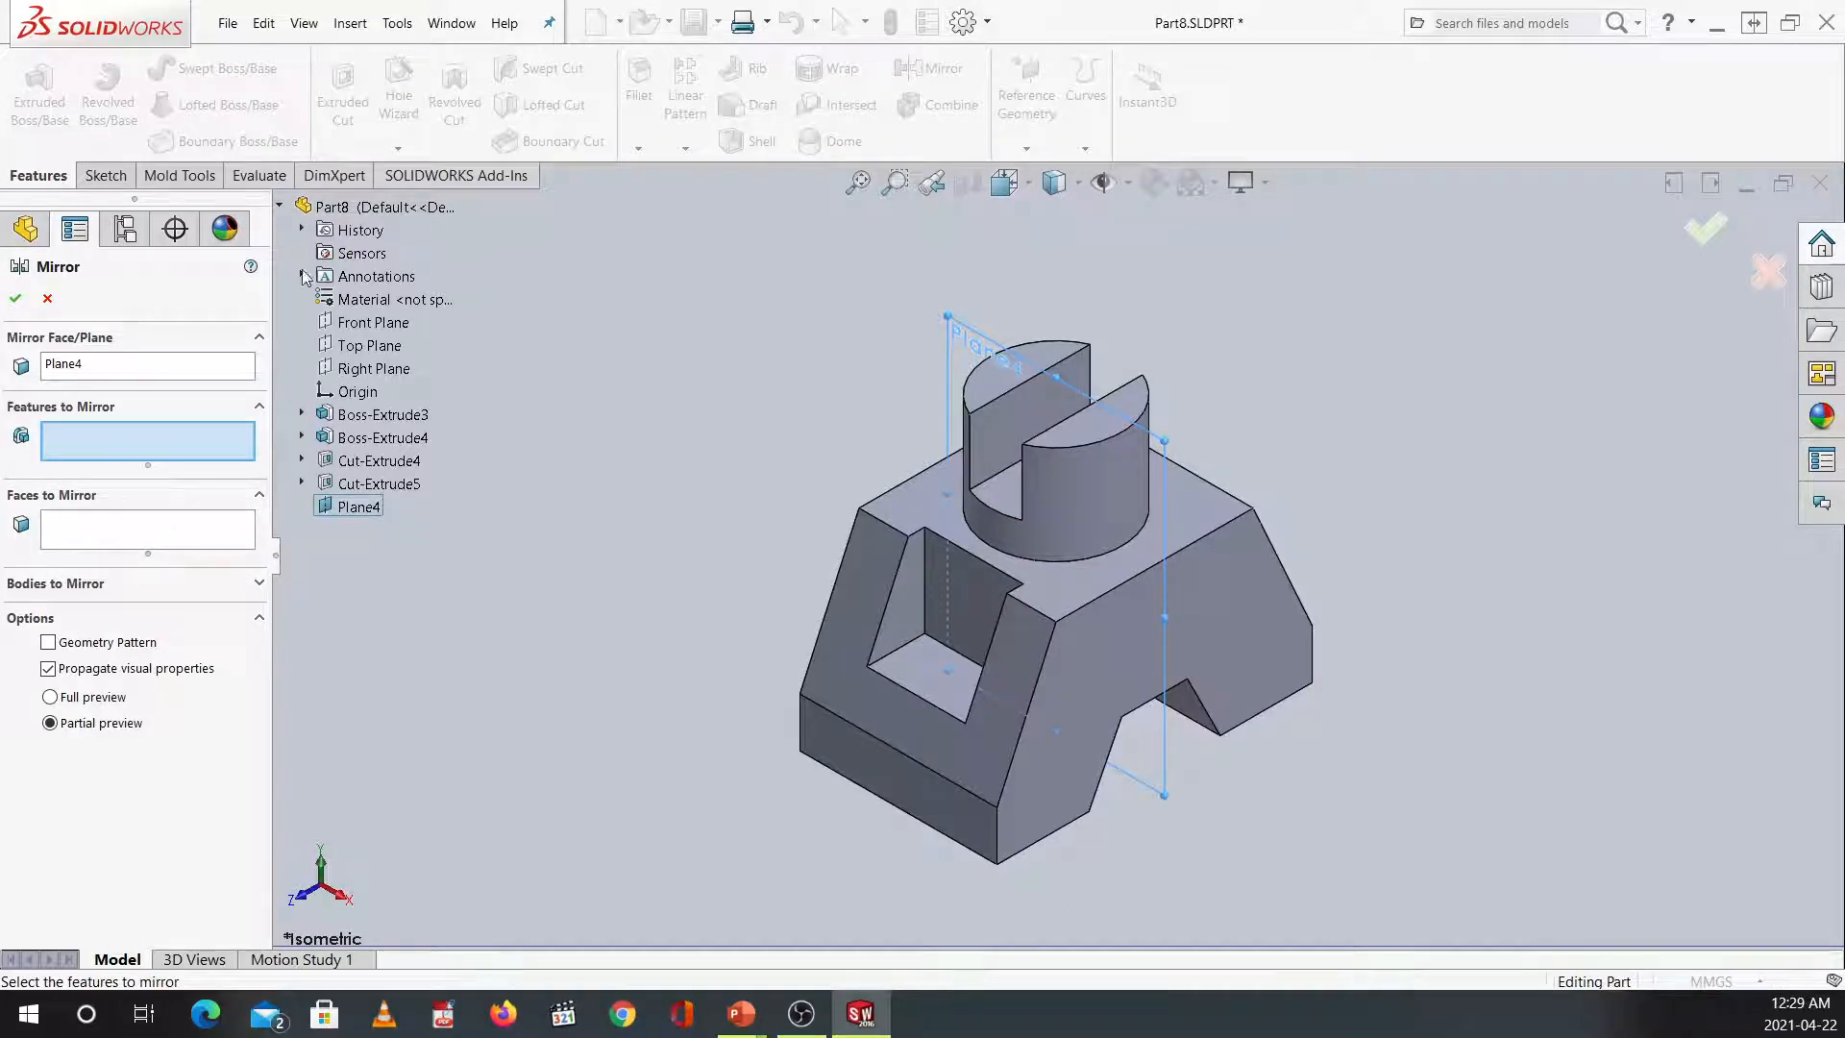
{"action": "left_click", "coordinate": [392, 483]}
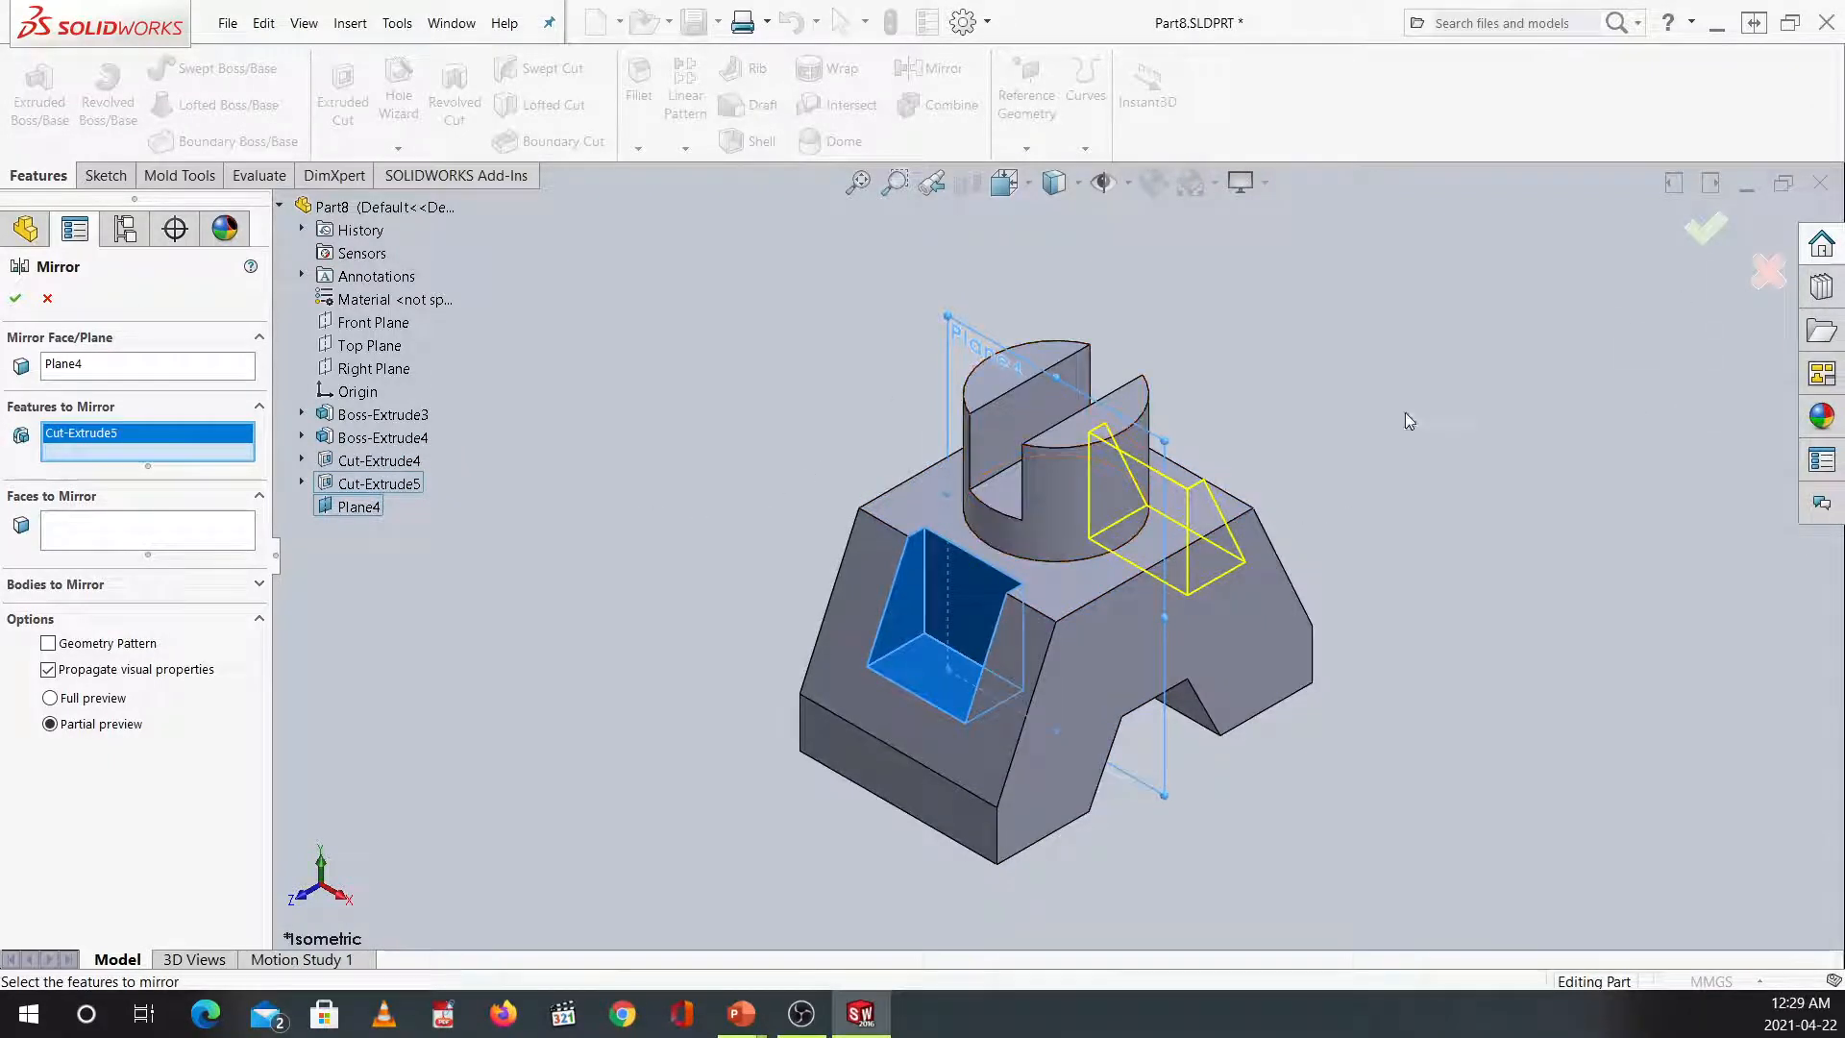
{"action": "left_click", "coordinate": [1689, 237]}
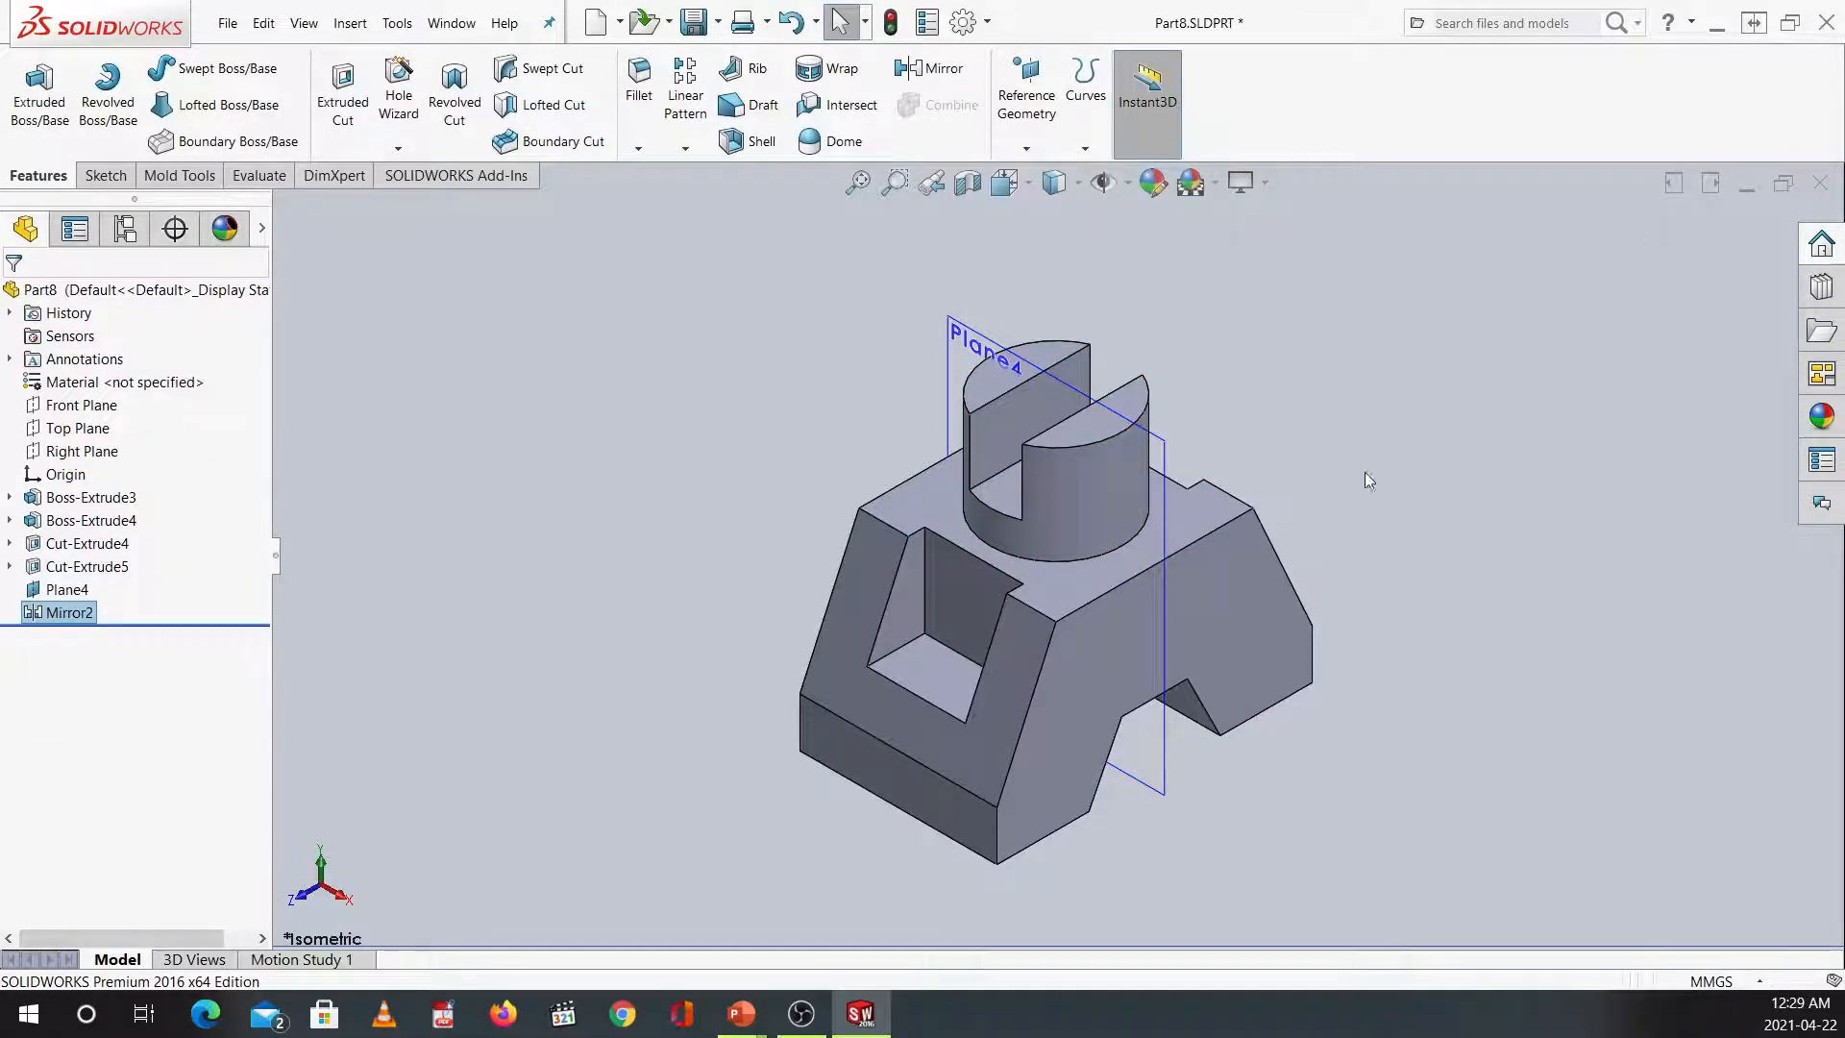
{"action": "middle_click_drag", "start_coordinate": [1363, 476], "coordinate": [1344, 551]}
{"action": "key", "text": "ctrl+7"}
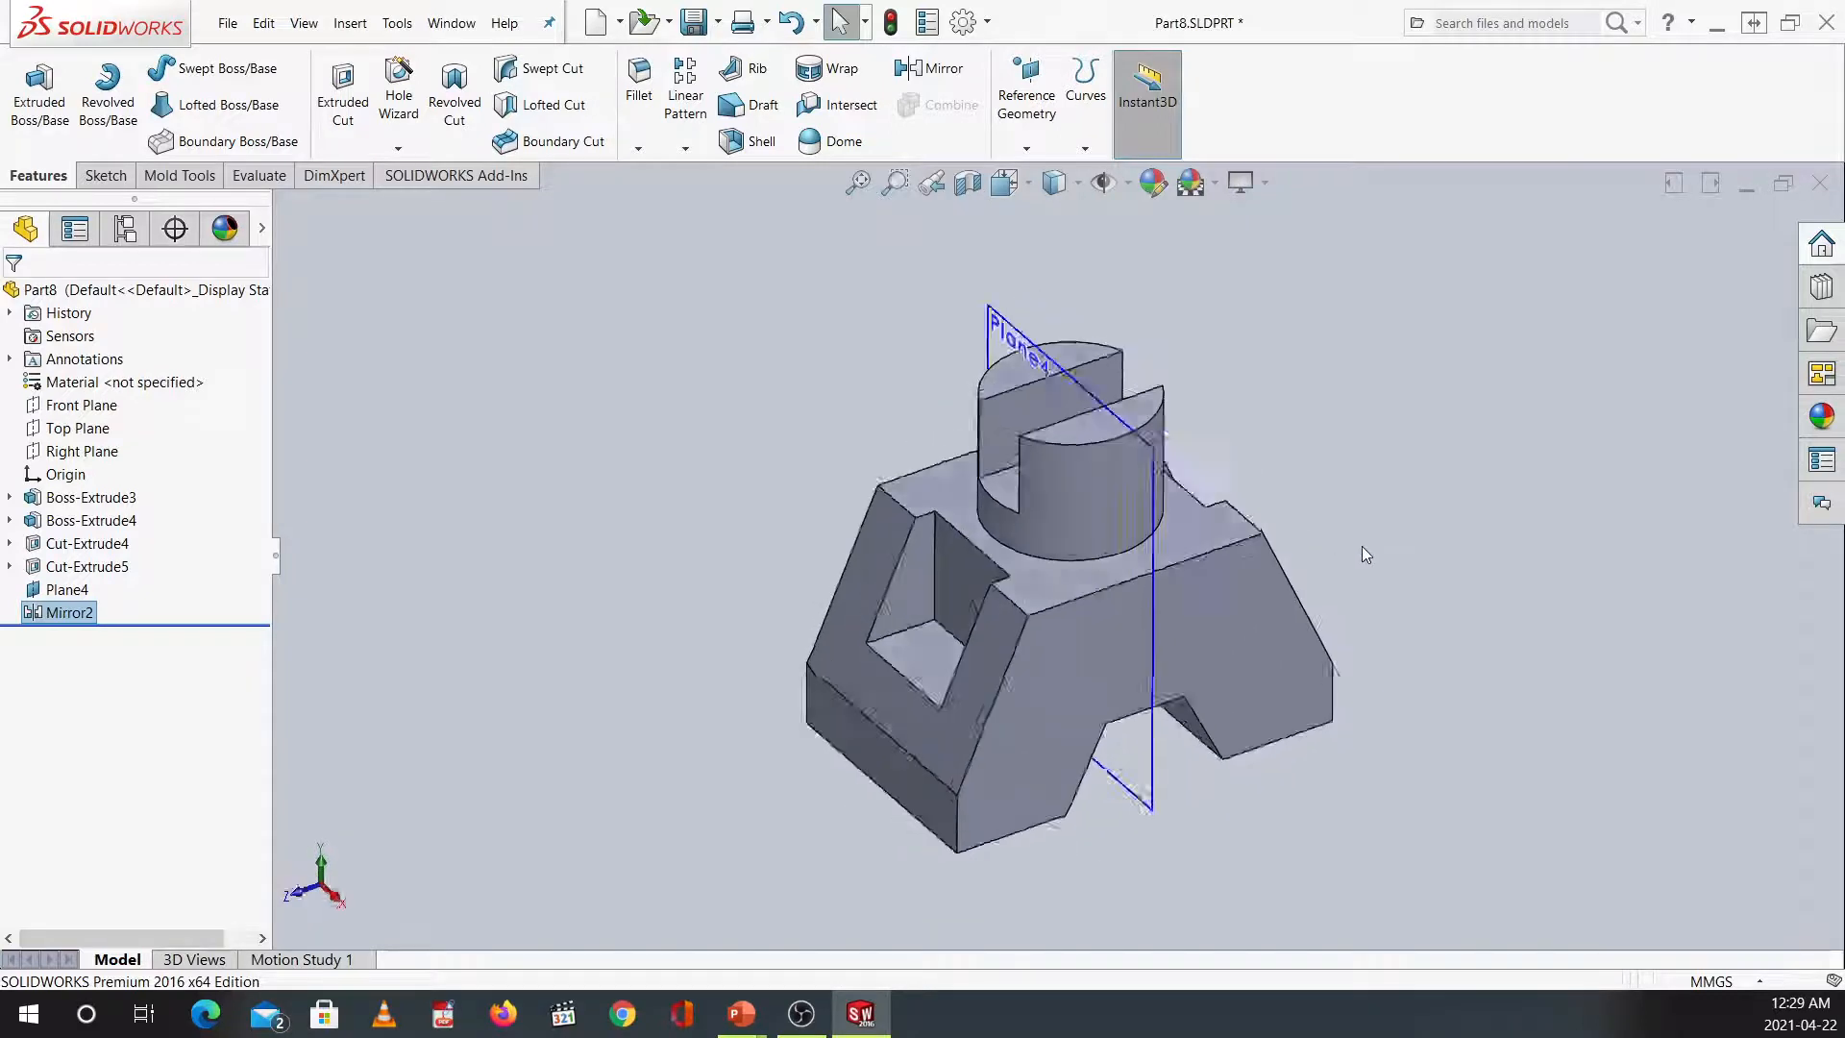
Sketch a circle about 4.3 mm in diameter on the base's notched side face, centred on the offset plane's line above the notch.
{"action": "left_click", "coordinate": [1201, 620]}
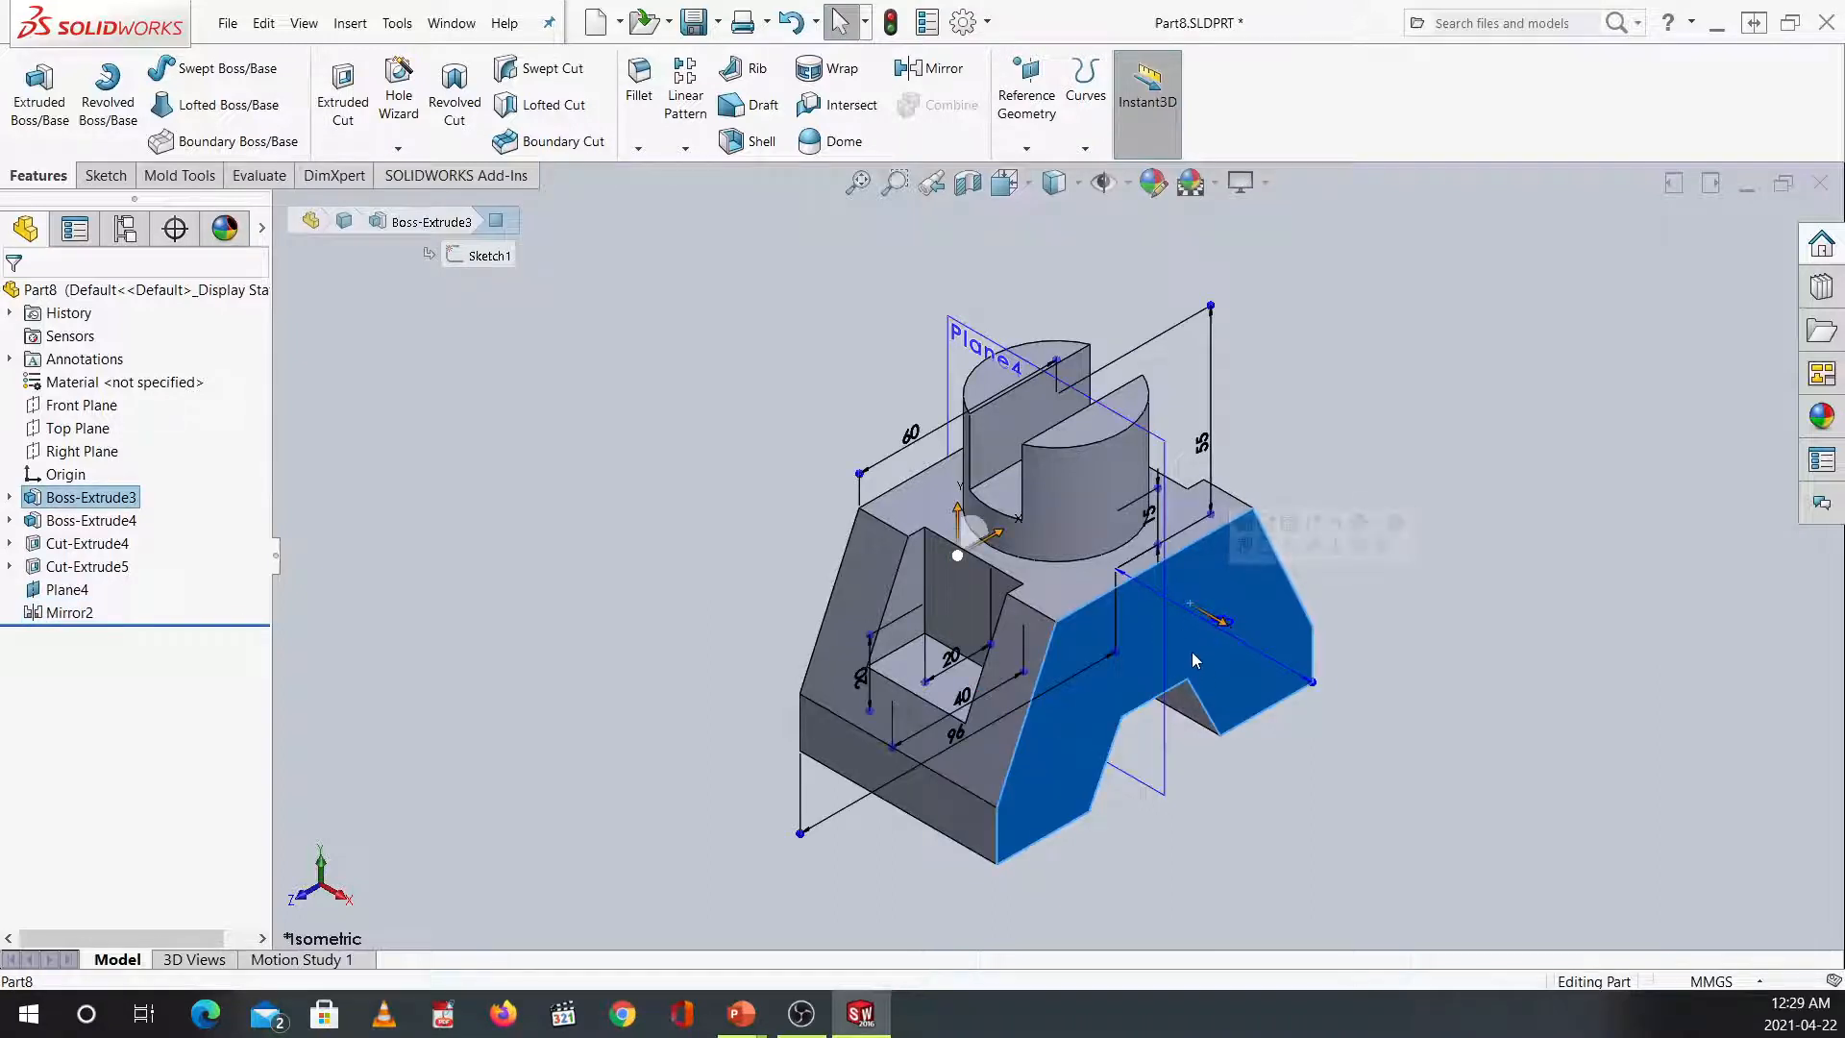
{"action": "left_click", "coordinate": [1268, 550]}
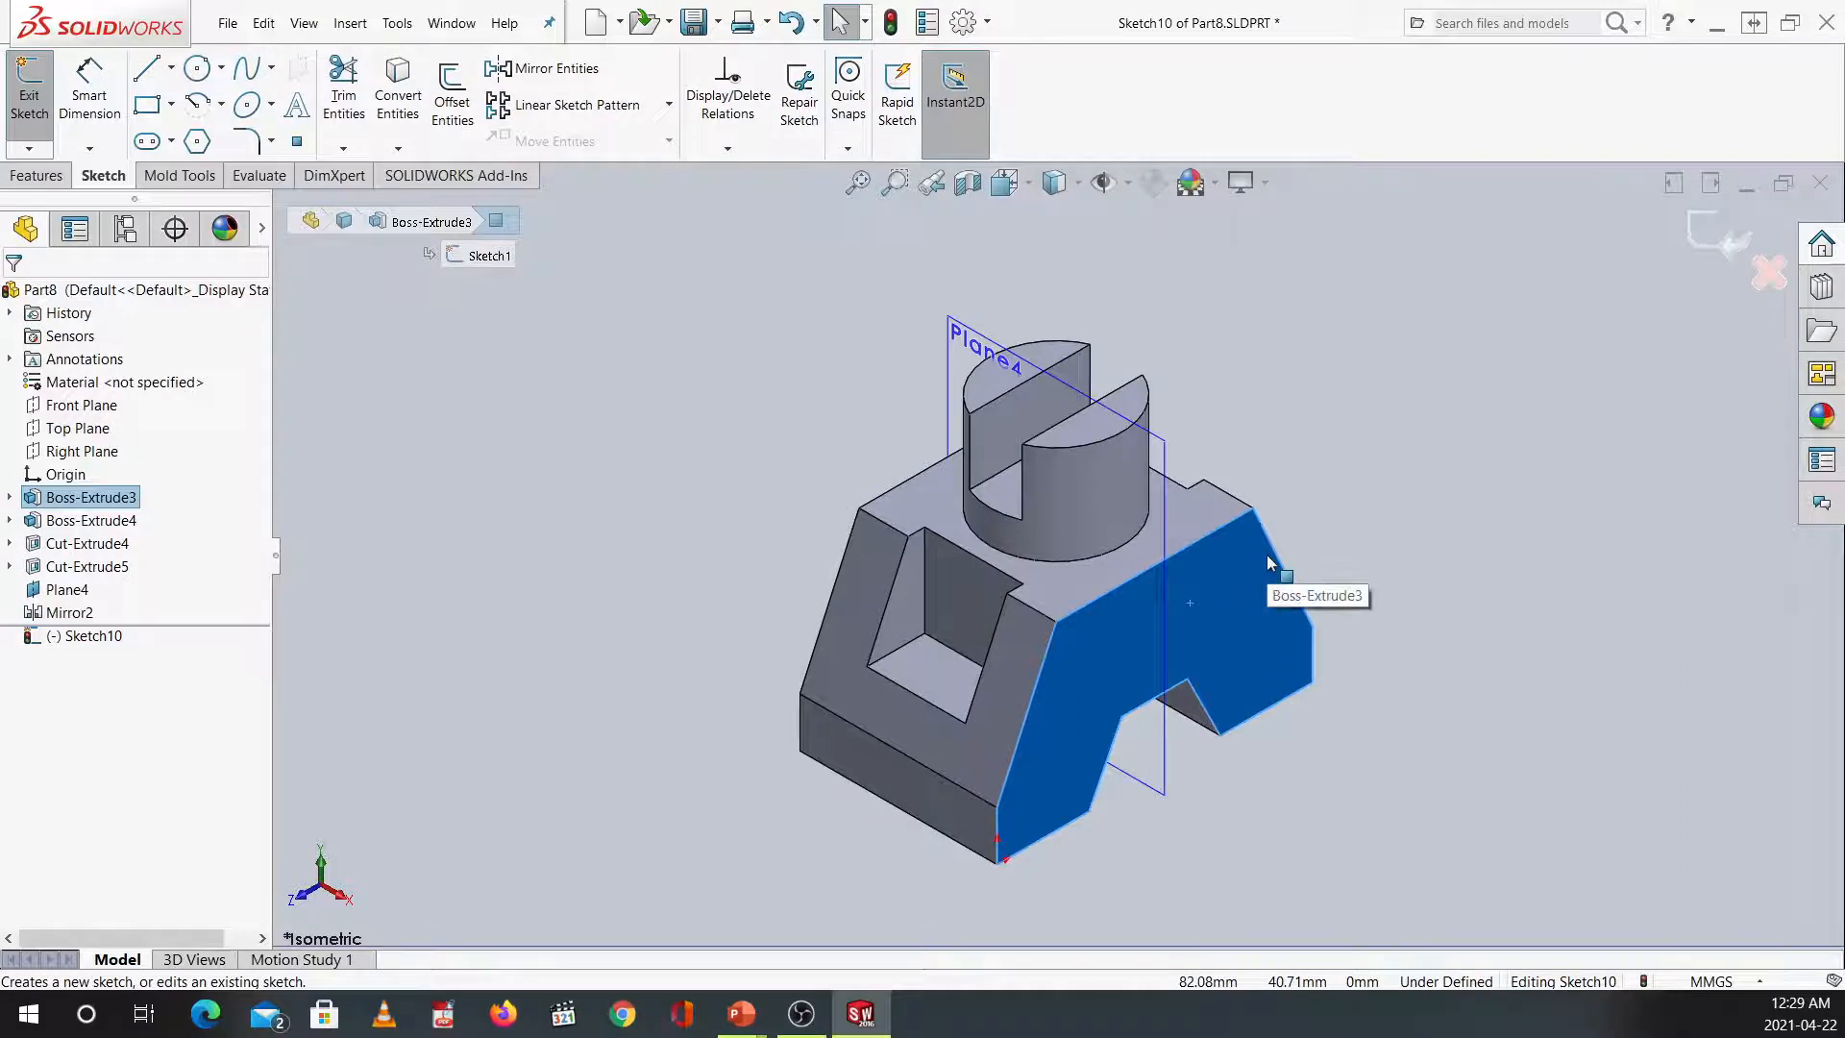
{"action": "key", "text": "ctrl+8"}
{"action": "key", "text": "ctrl+7"}
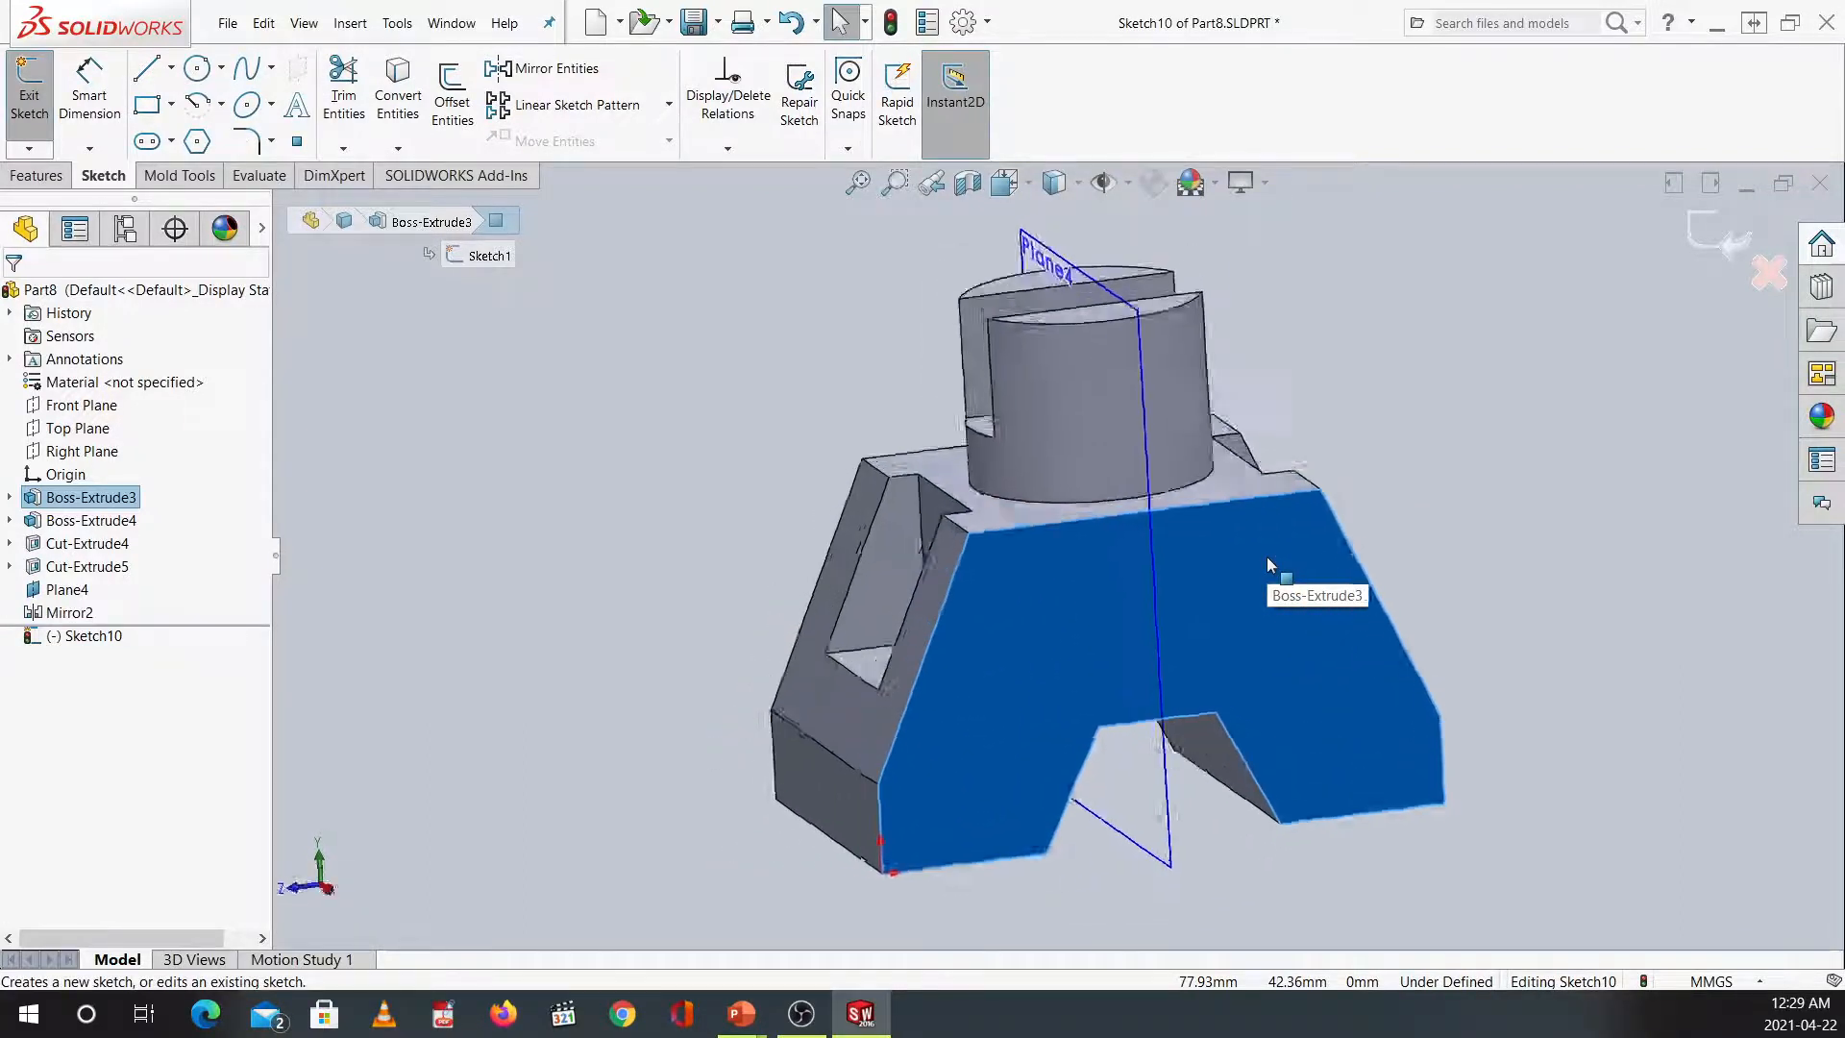
{"action": "key", "text": "ctrl+8"}
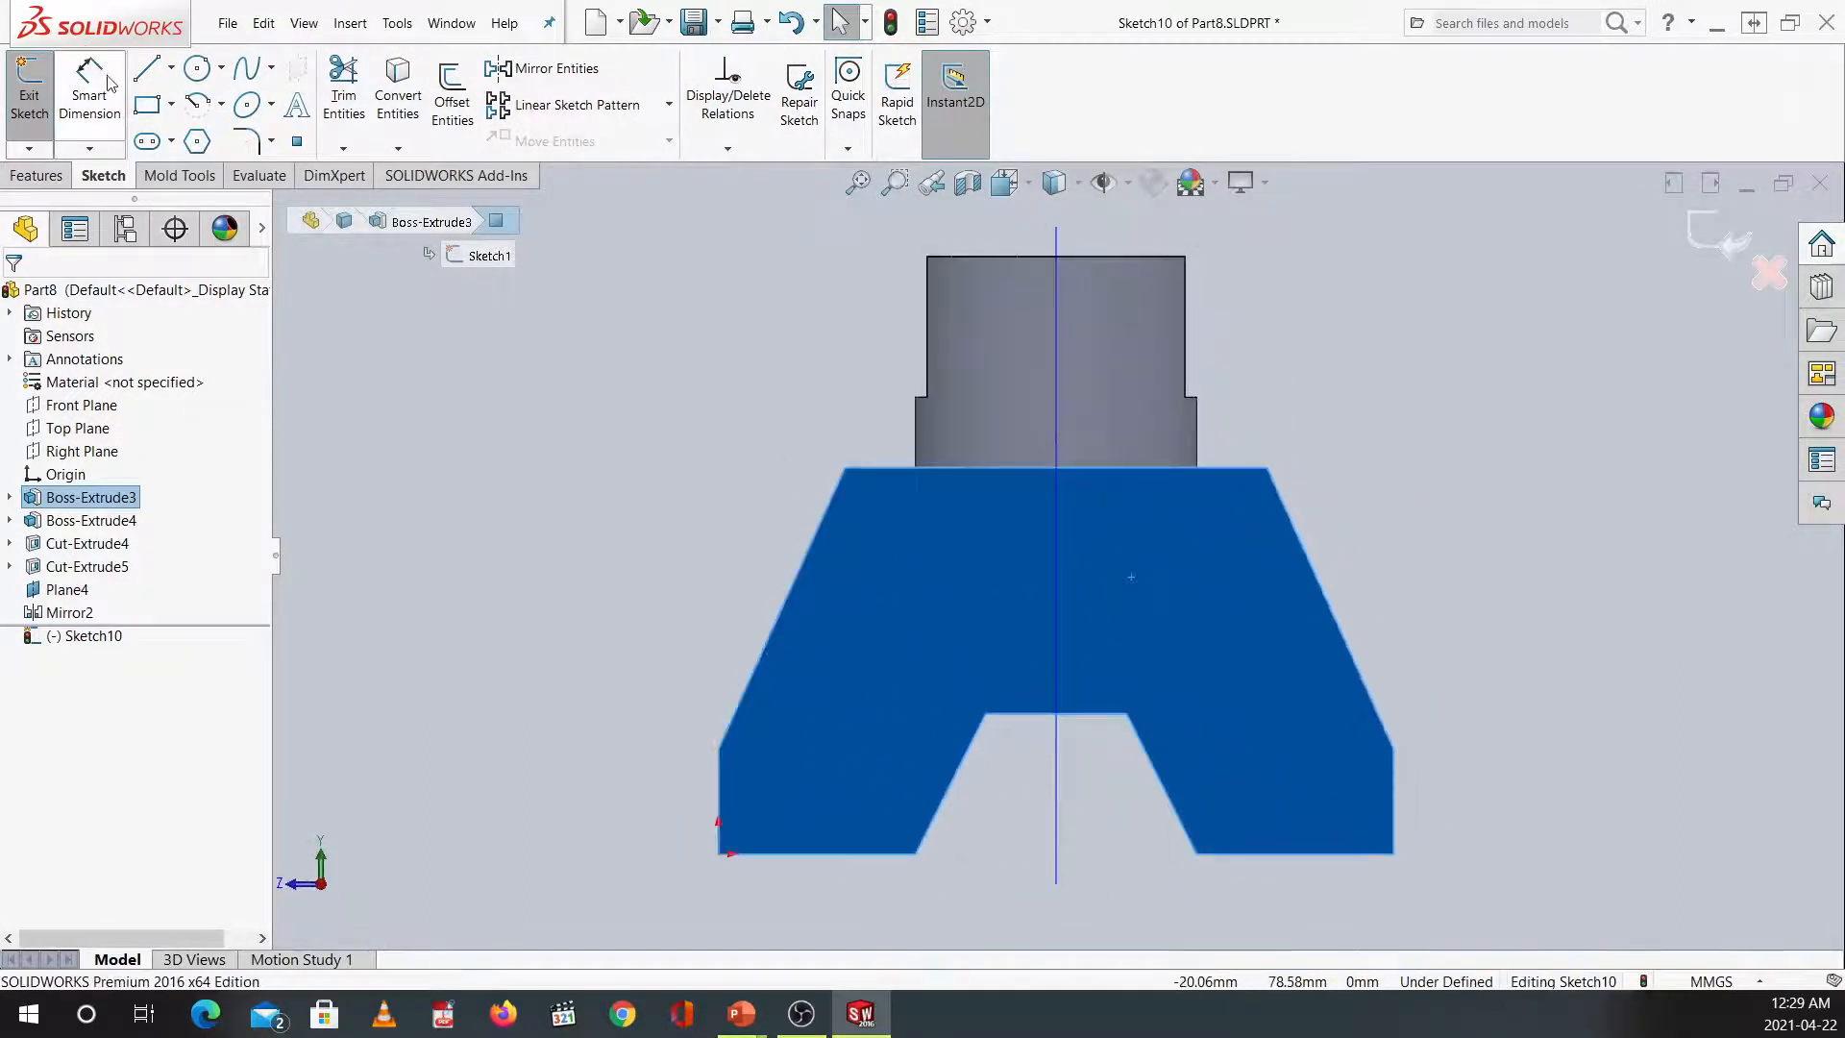
{"action": "left_click", "coordinate": [203, 82]}
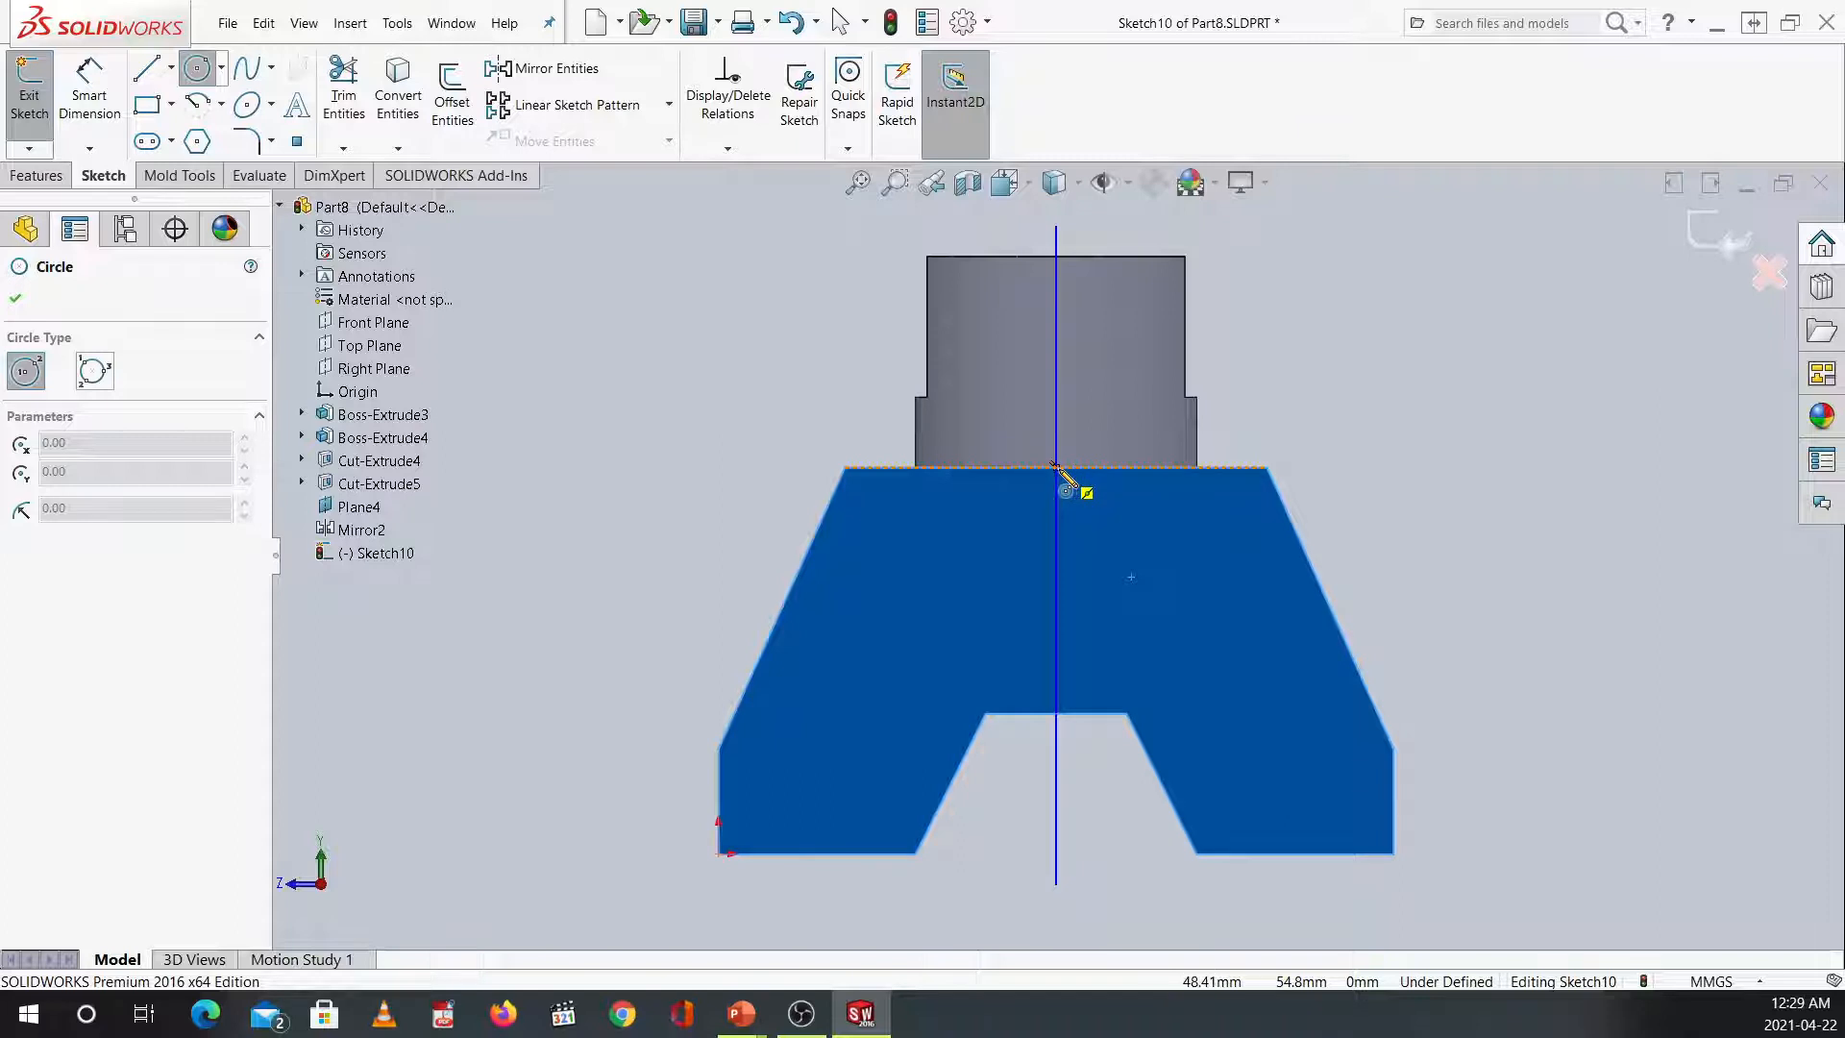
{"action": "left_click_drag", "start_coordinate": [1057, 575], "coordinate": [1066, 587]}
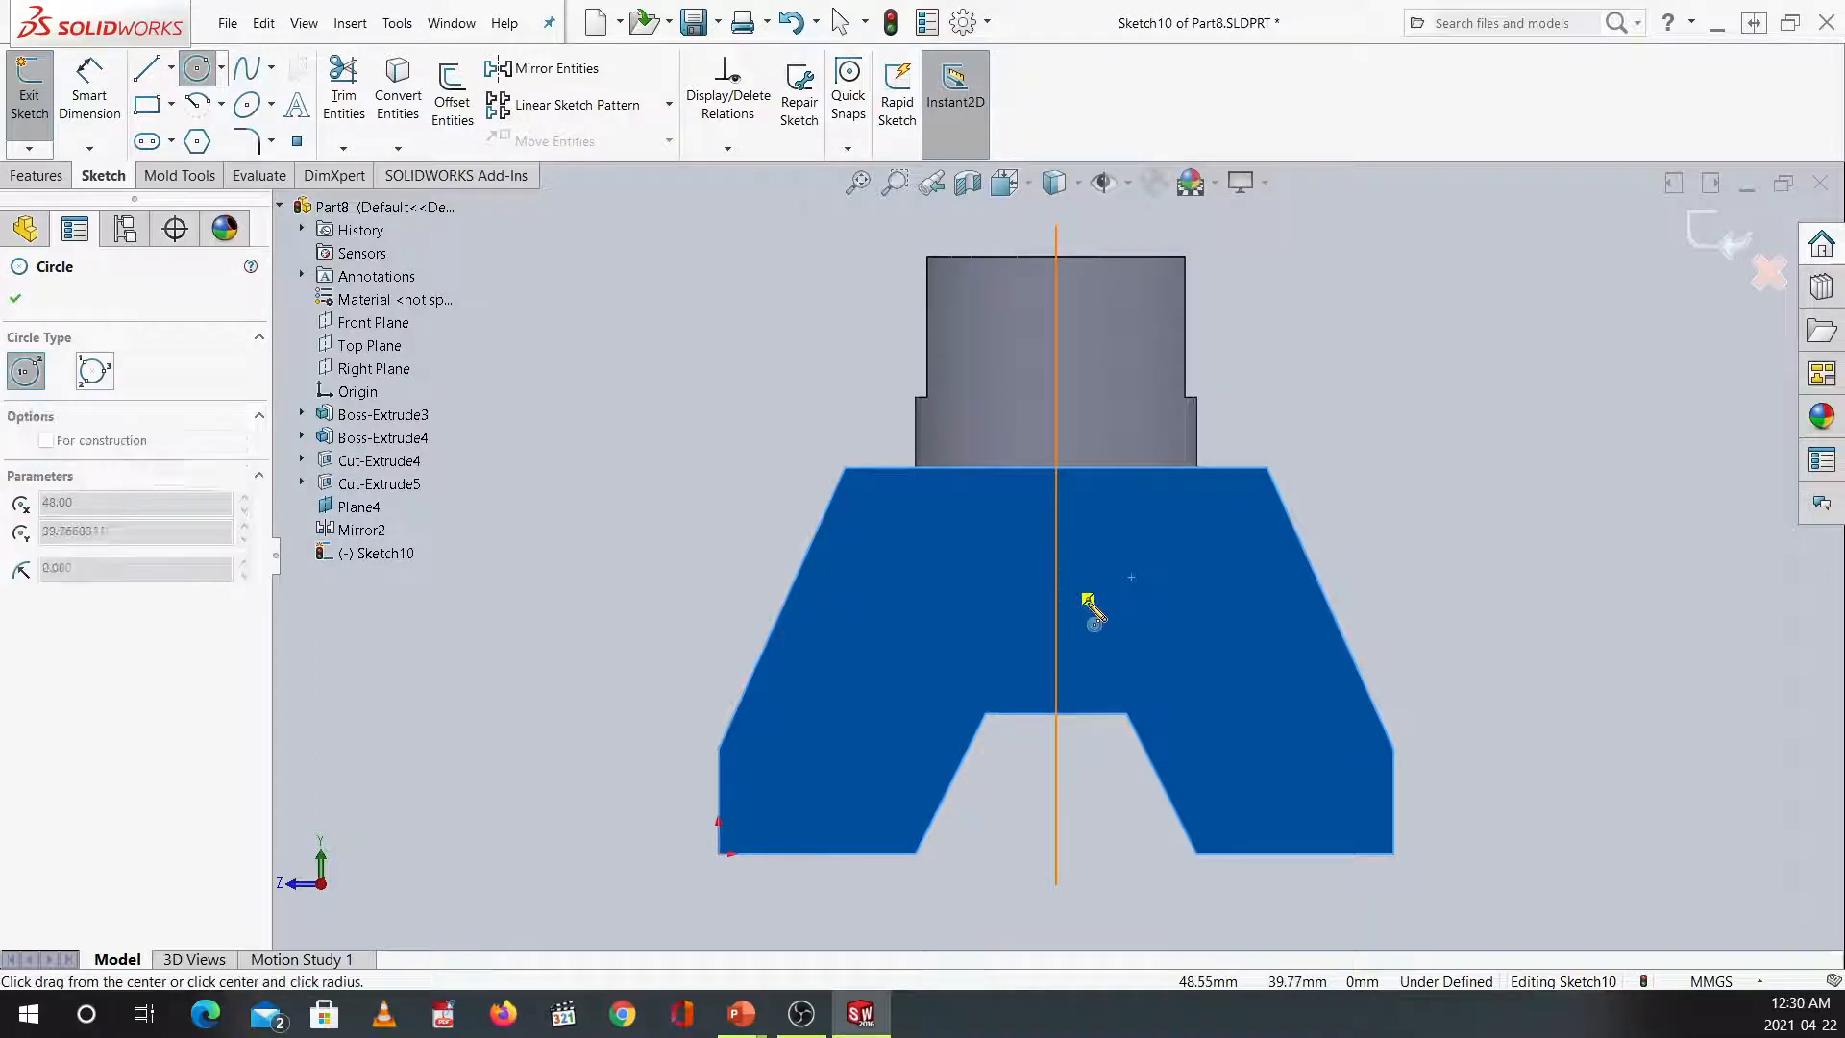
{"action": "key", "text": "Escape"}
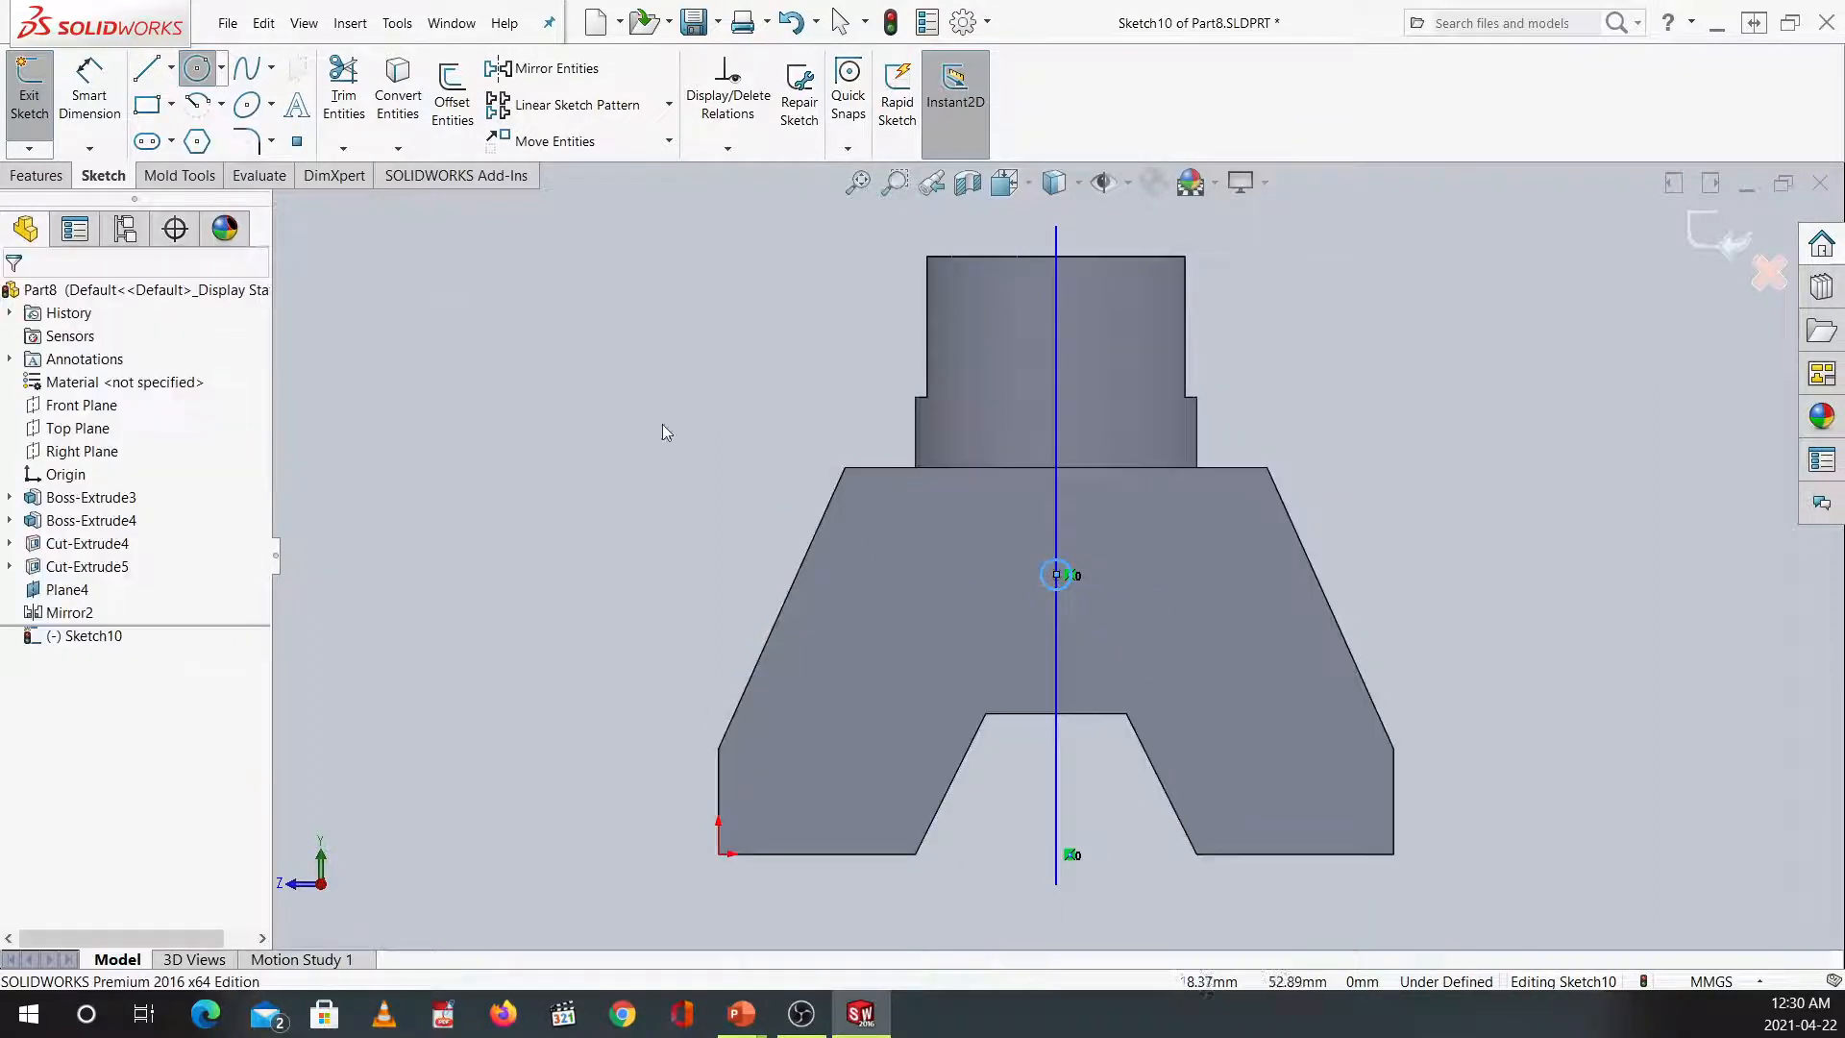
Dimension the circle's diameter as 26 mm.
{"action": "left_click", "coordinate": [90, 91]}
{"action": "left_click", "coordinate": [1047, 566]}
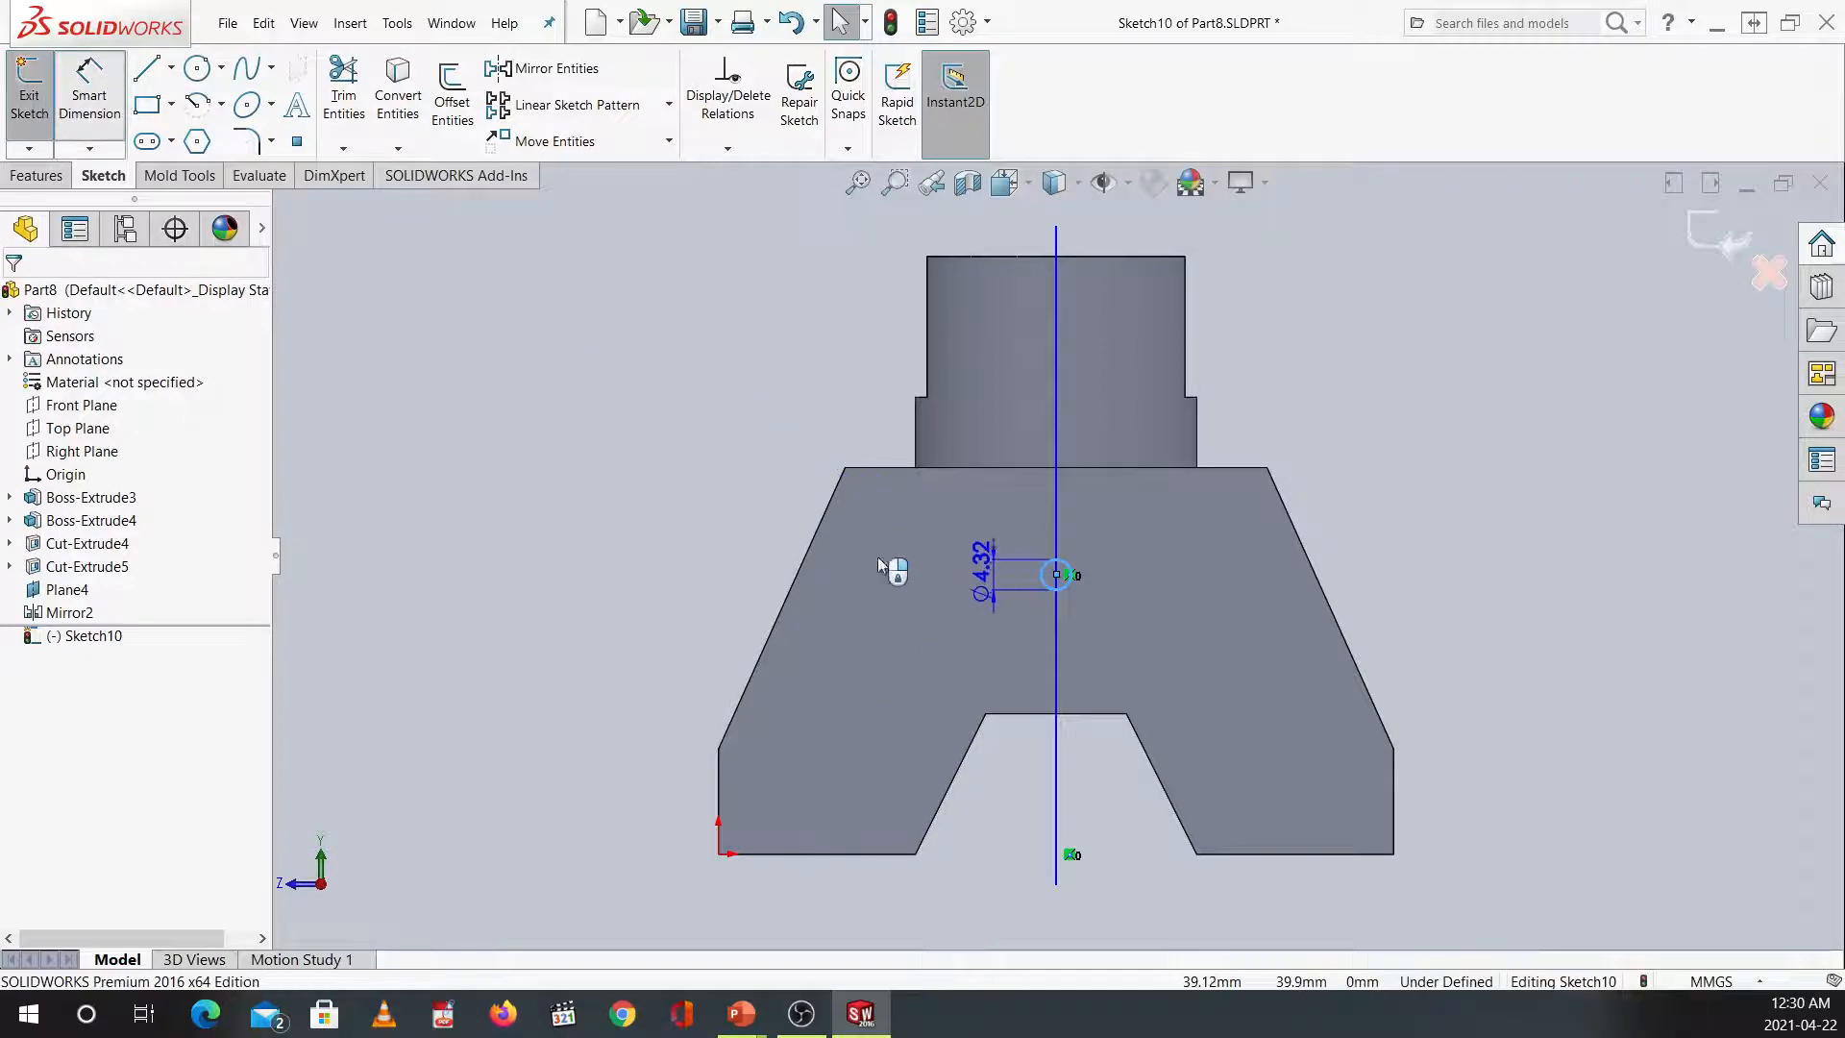
{"action": "left_click", "coordinate": [727, 478]}
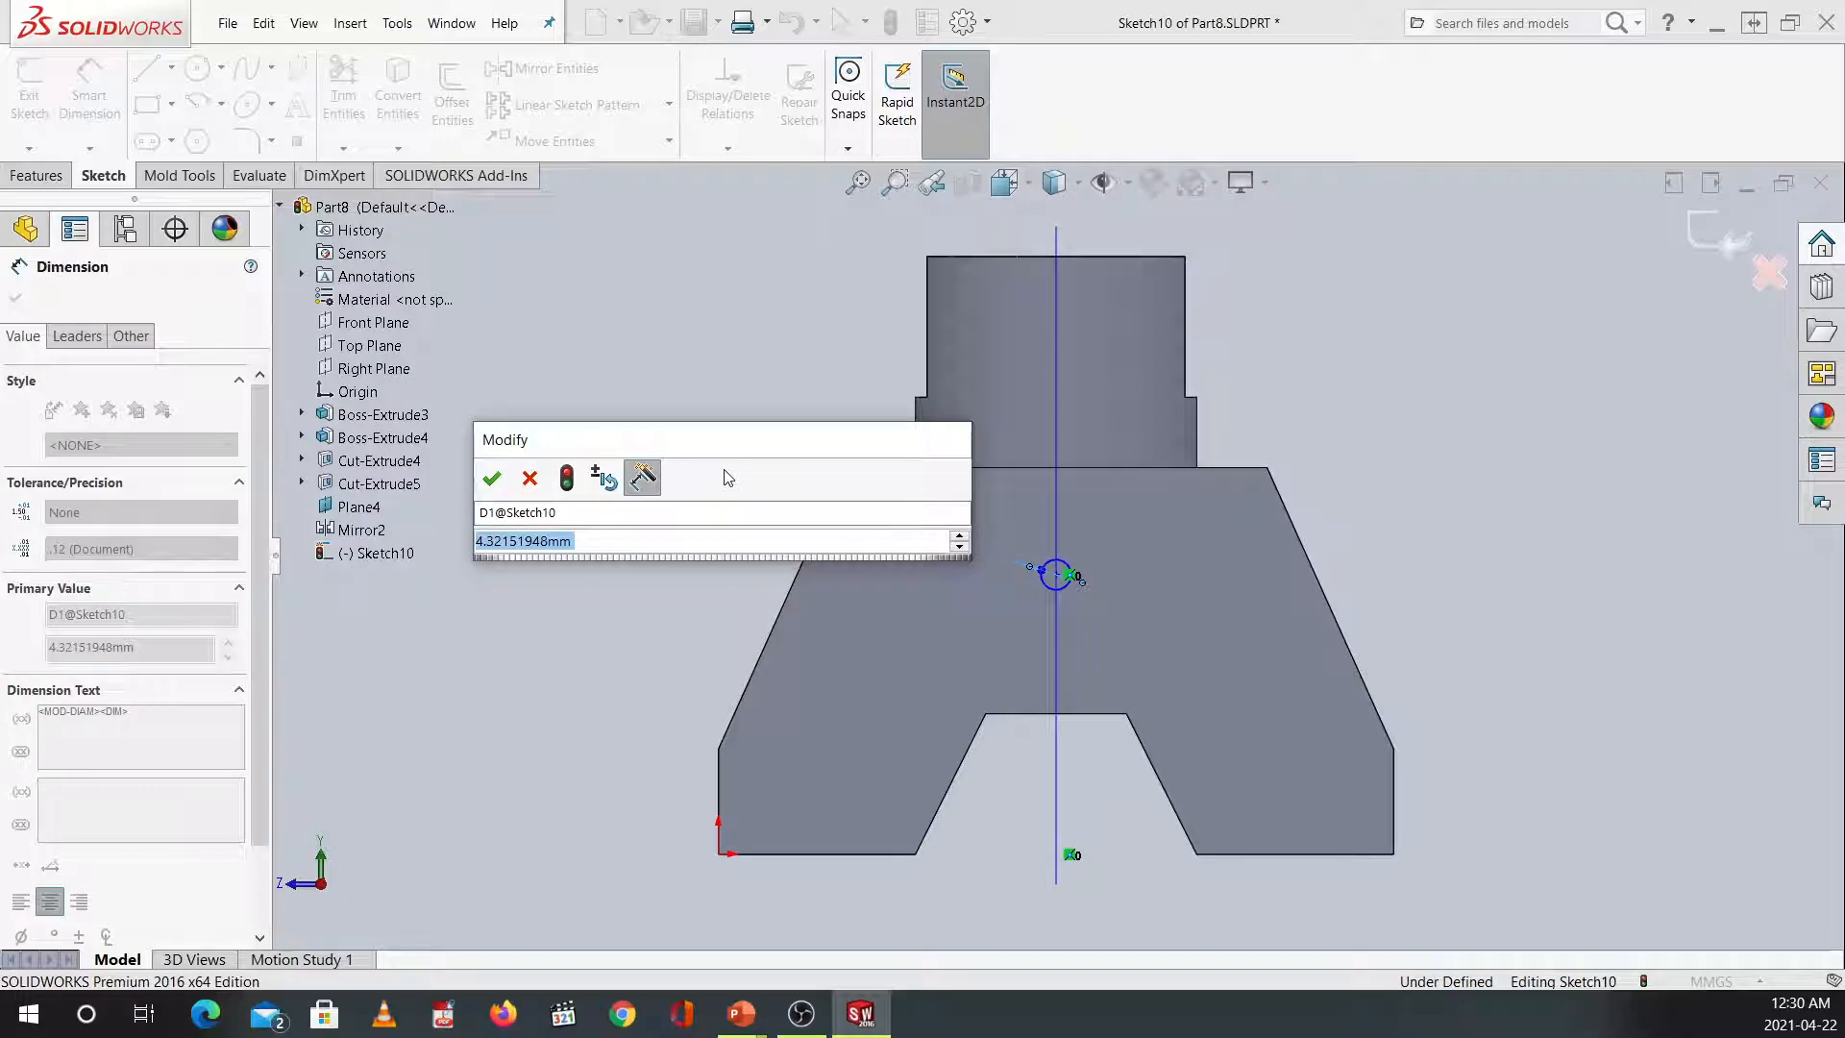
{"action": "type", "text": "20"}
{"action": "key", "text": "Return"}
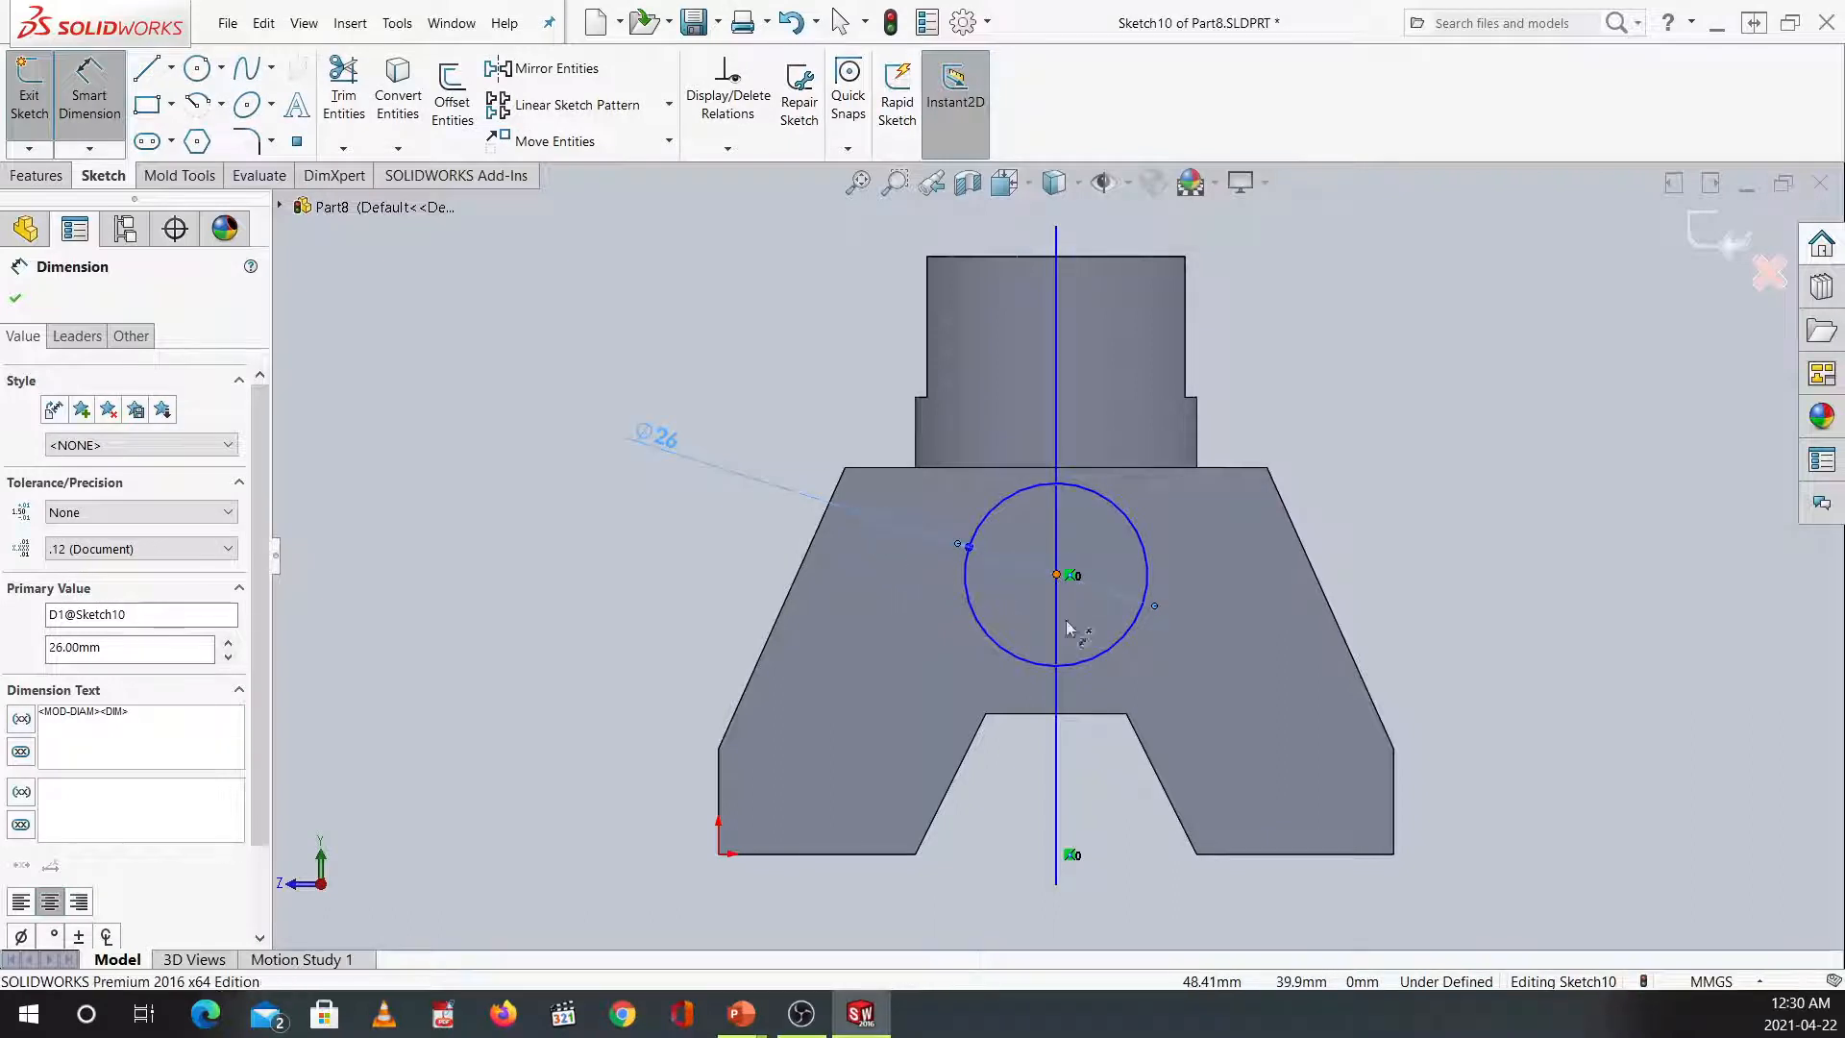
Set the vertical distance between the circle's centre and the notch's upper edge to 17 mm.
{"action": "left_click", "coordinate": [1057, 574]}
{"action": "left_click", "coordinate": [1083, 713]}
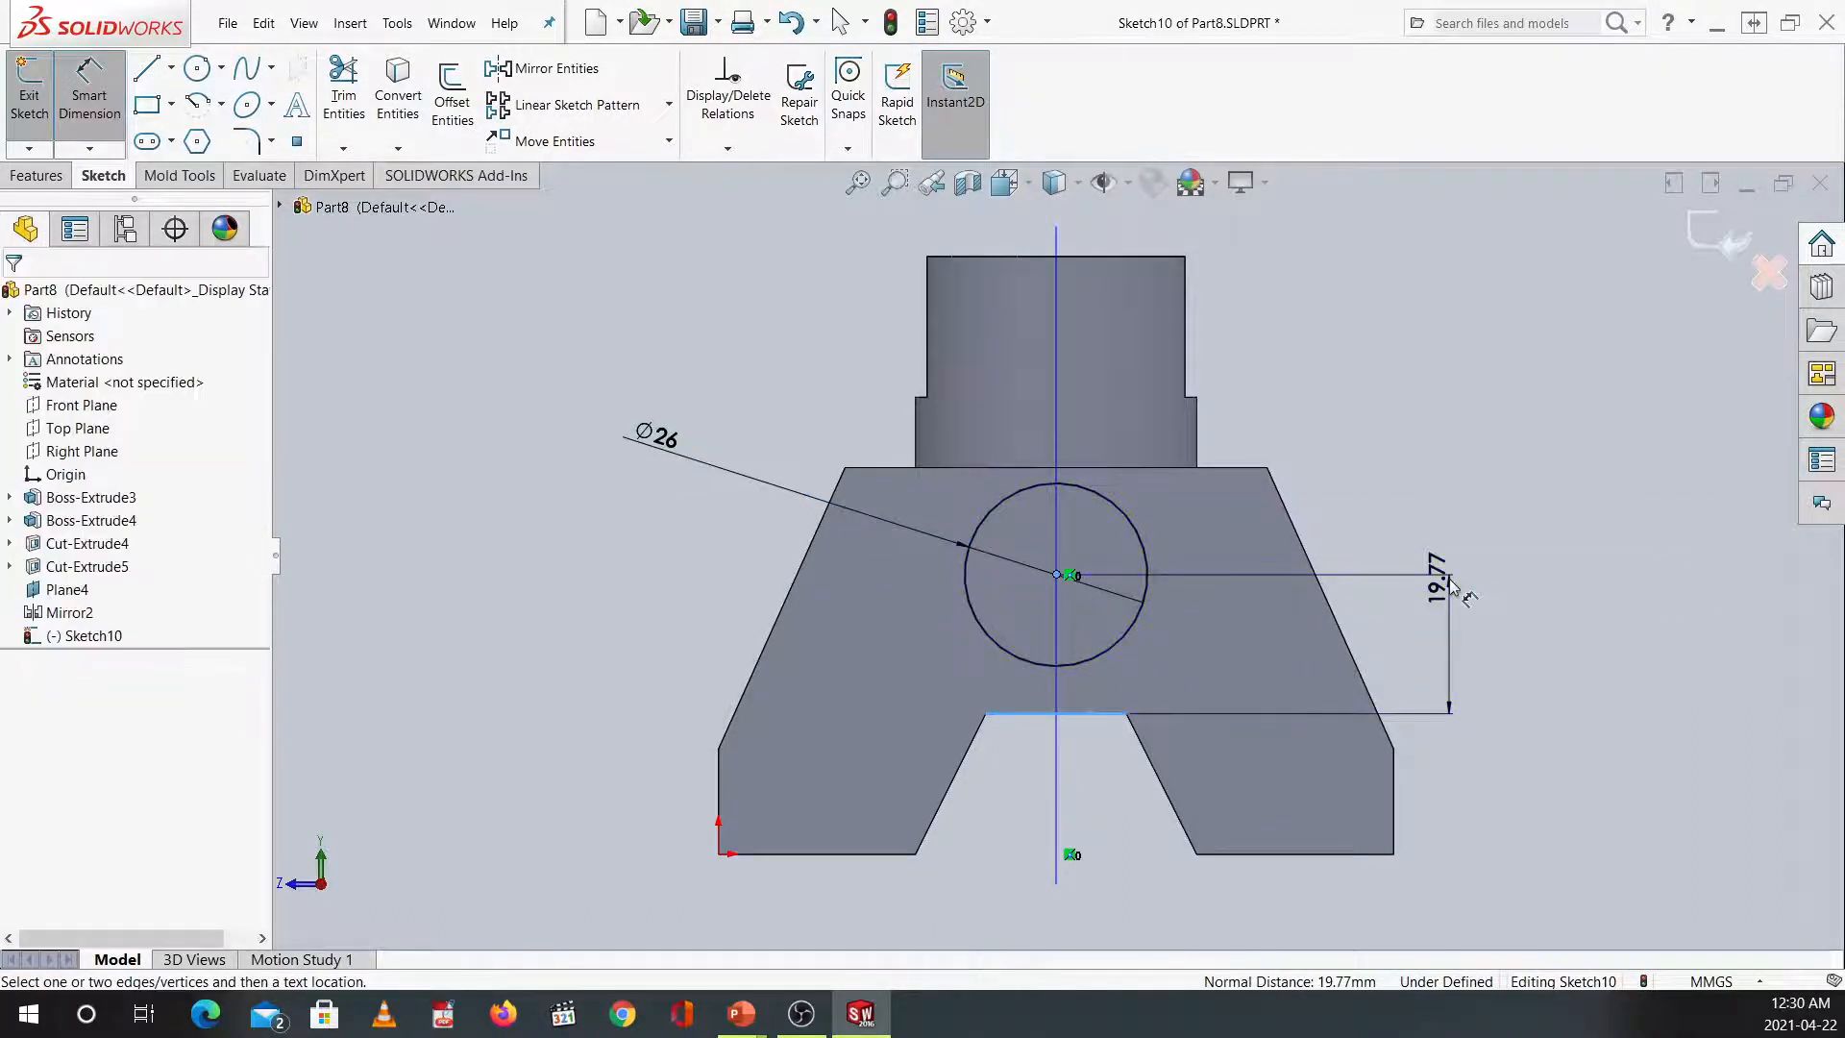
{"action": "left_click", "coordinate": [1449, 583]}
{"action": "type", "text": "17"}
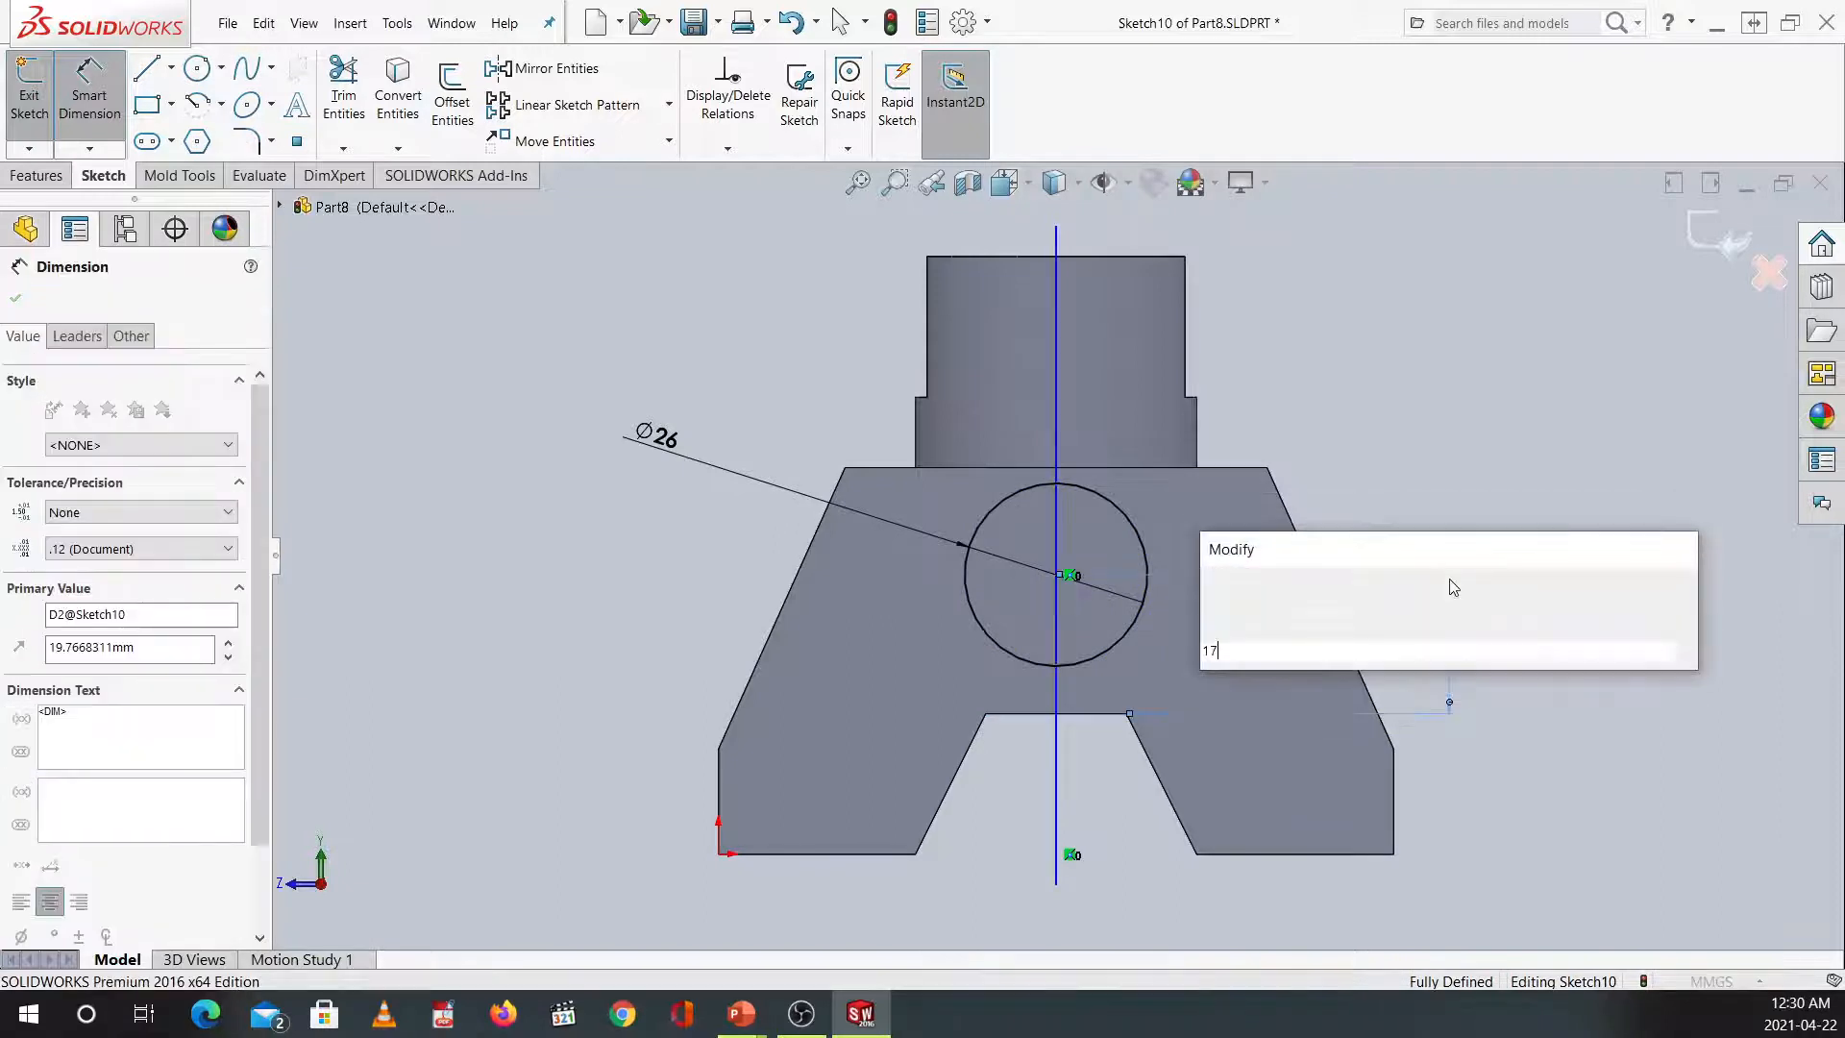
{"action": "key", "text": "Return"}
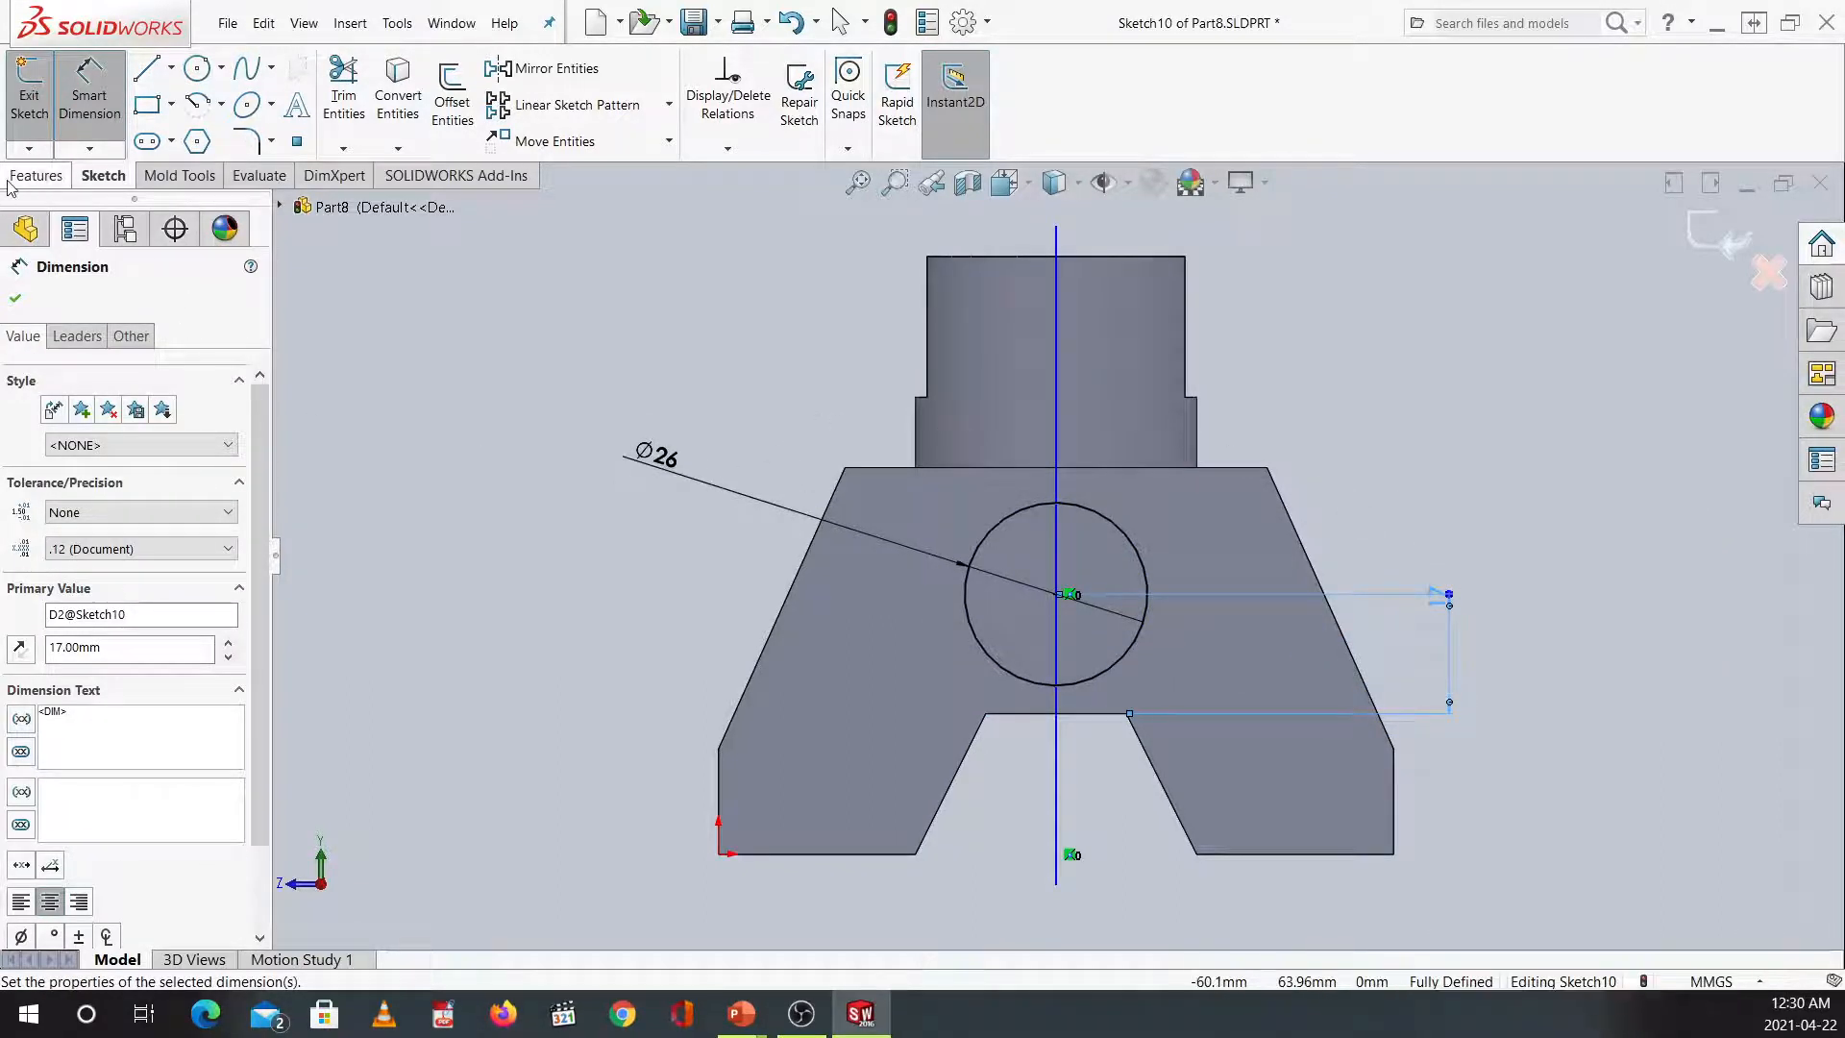
Cut-extrude the 26 mm circle with the Through All end condition to make a hole across the base.
{"action": "left_click", "coordinate": [36, 176]}
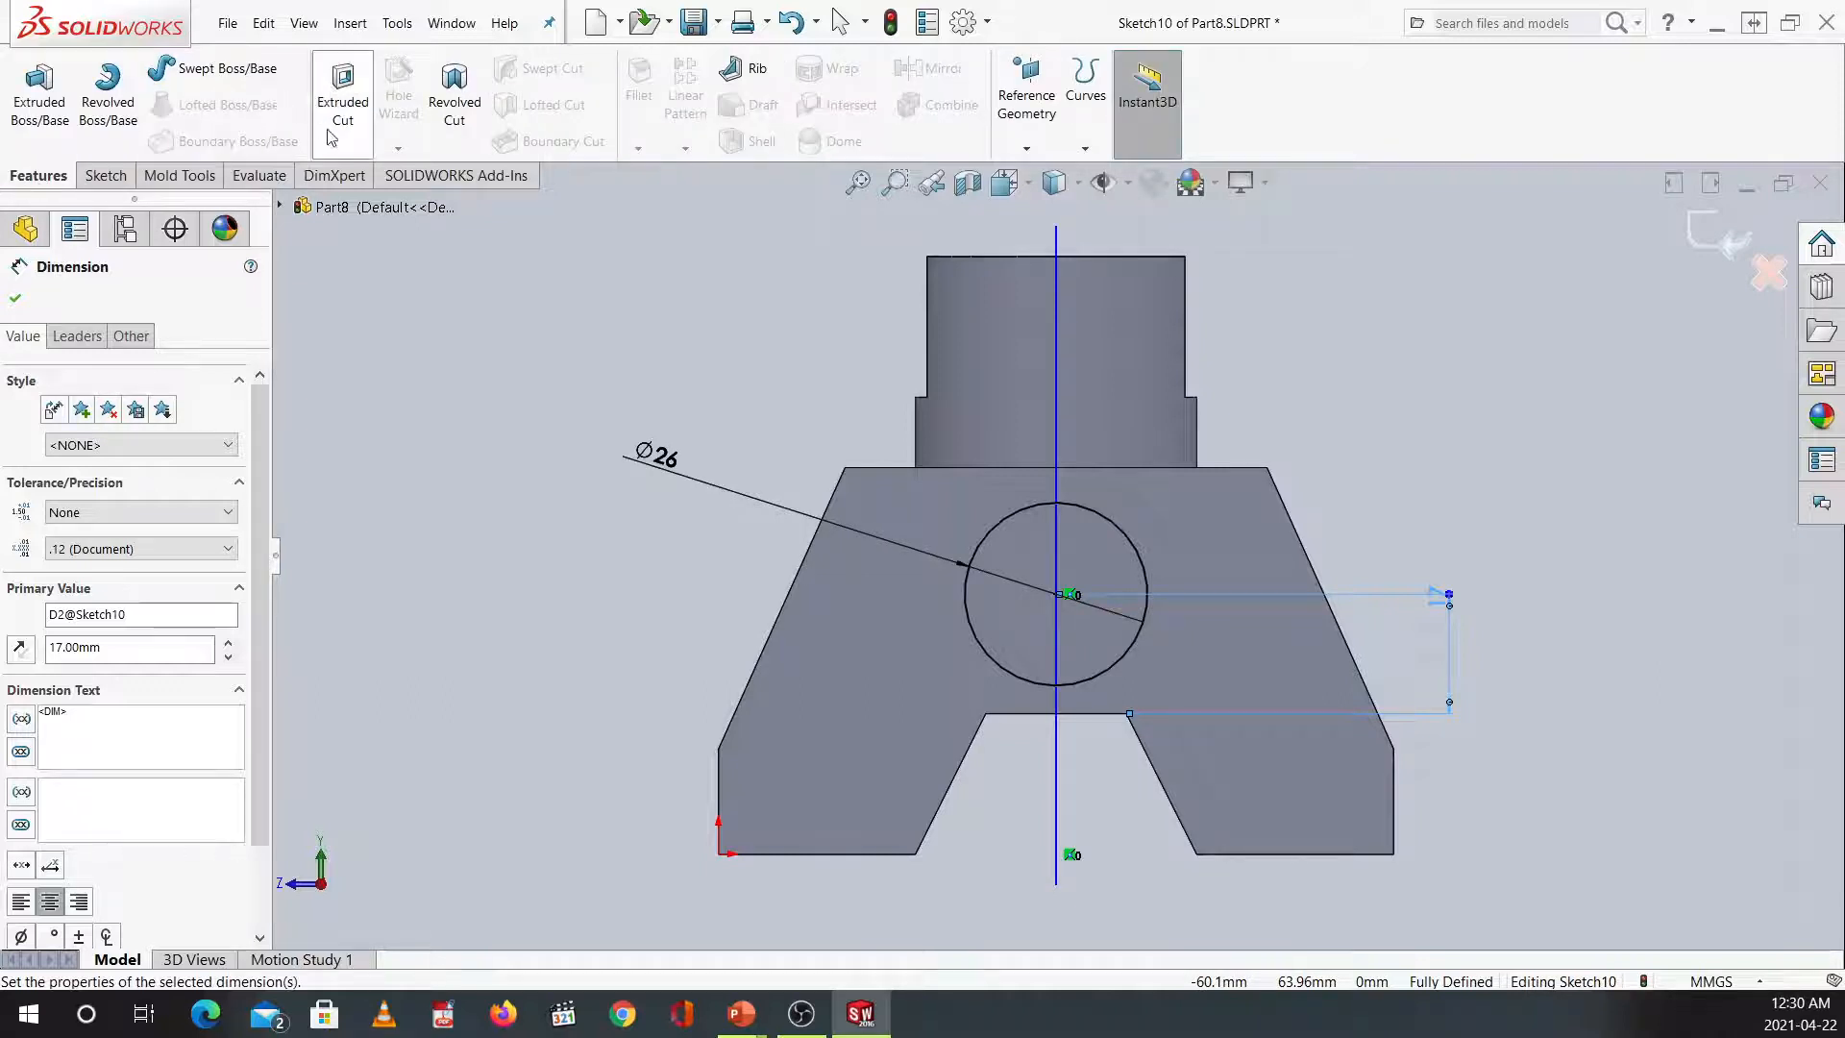
{"action": "left_click", "coordinate": [342, 96]}
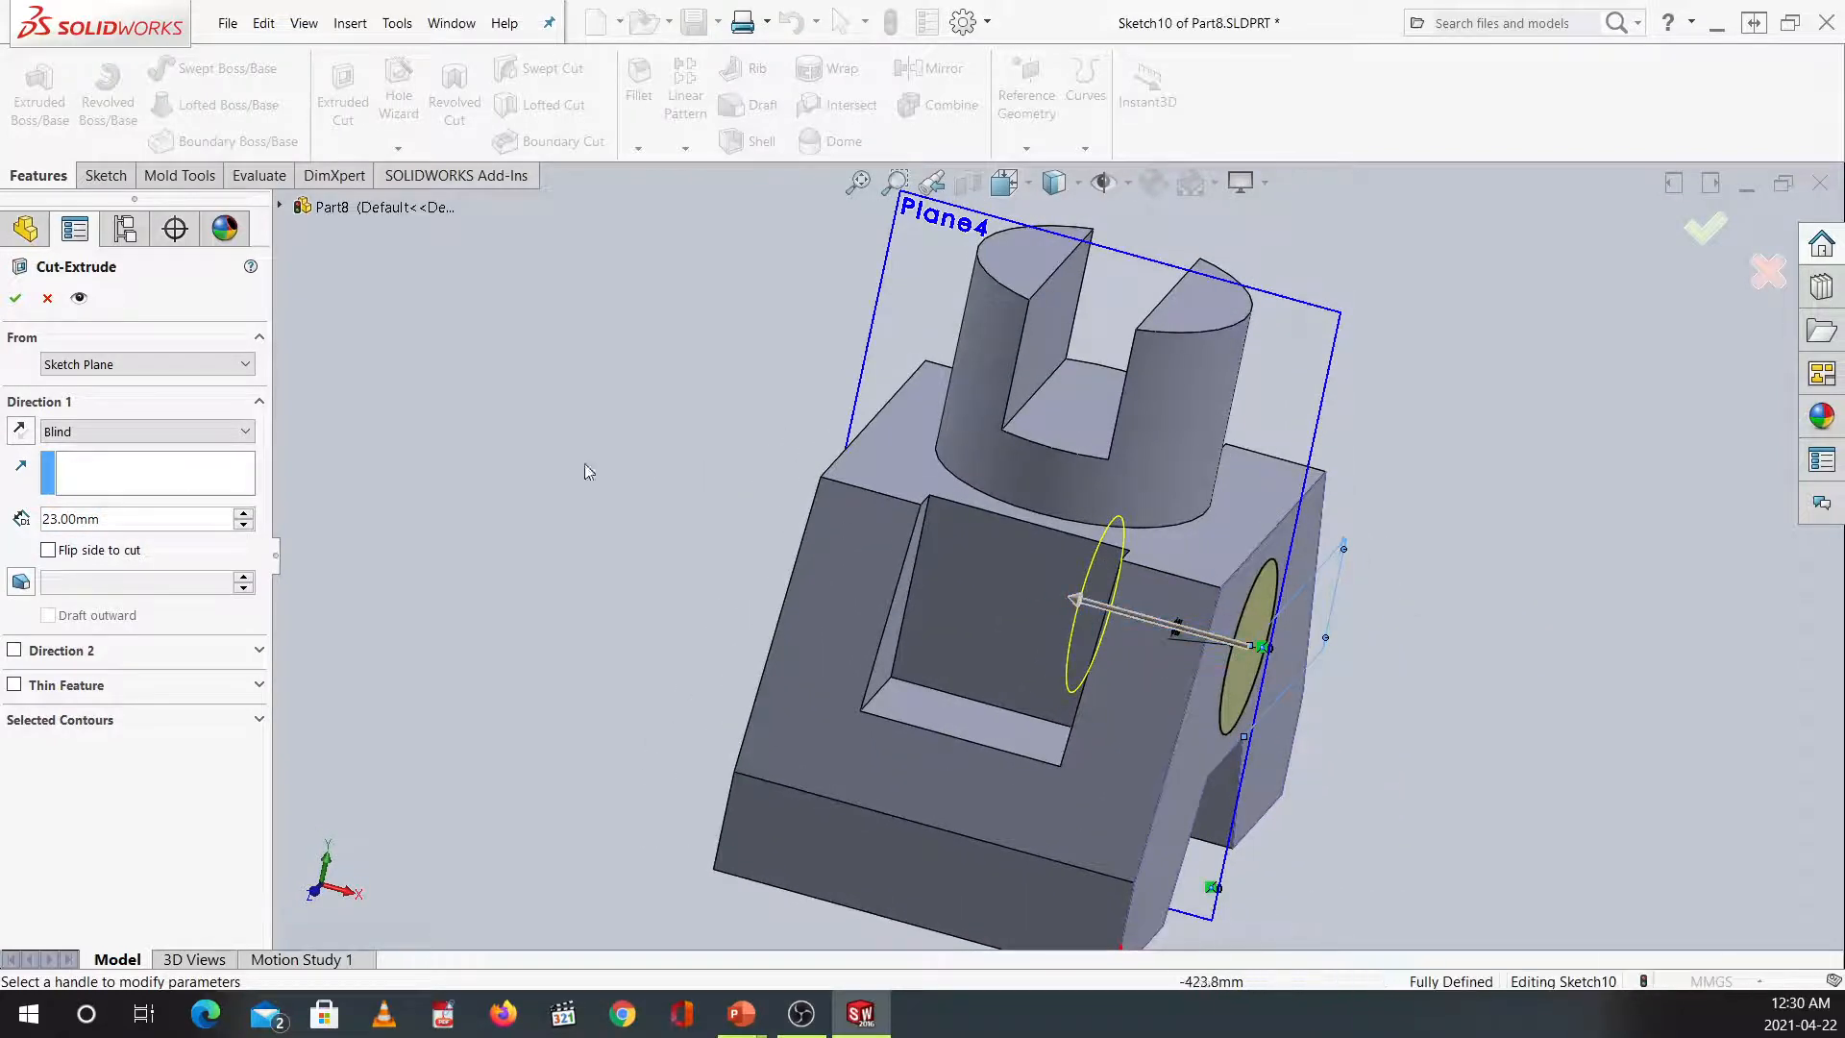
{"action": "left_click", "coordinate": [144, 431]}
{"action": "left_click", "coordinate": [106, 469]}
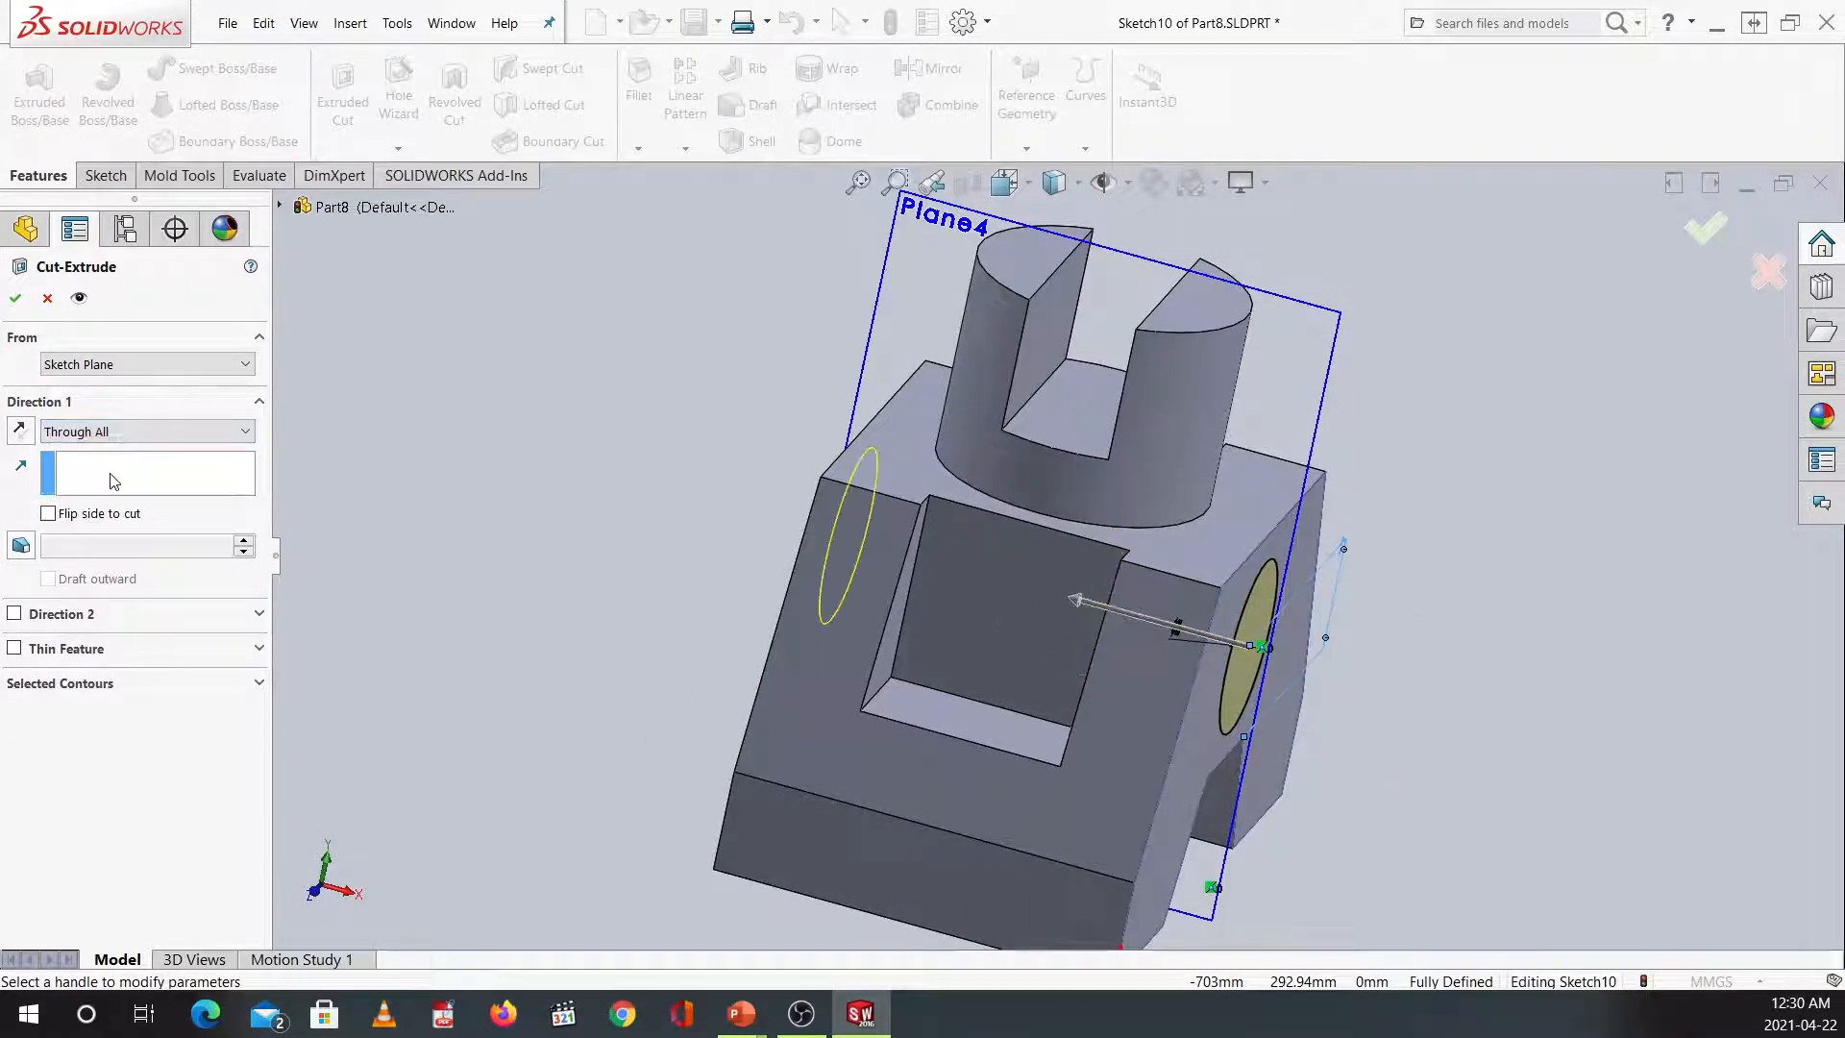
{"action": "left_click", "coordinate": [100, 438]}
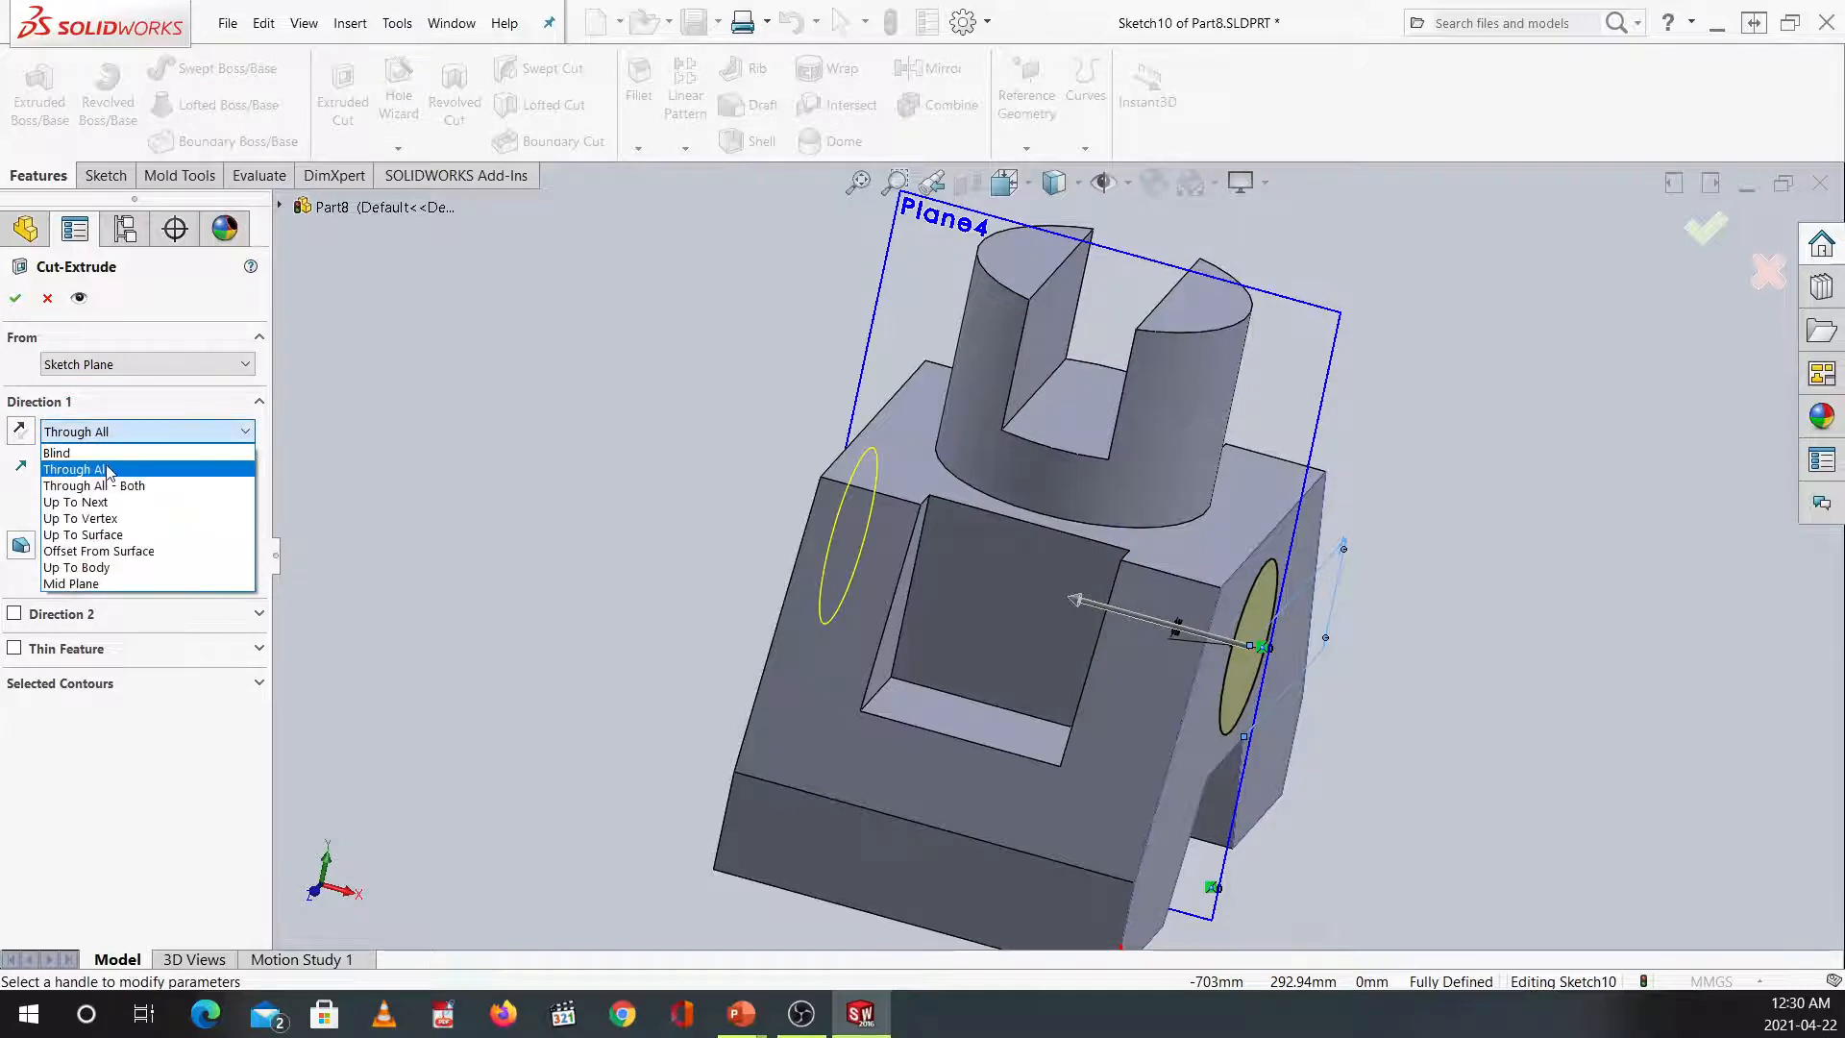
{"action": "left_click", "coordinate": [108, 470]}
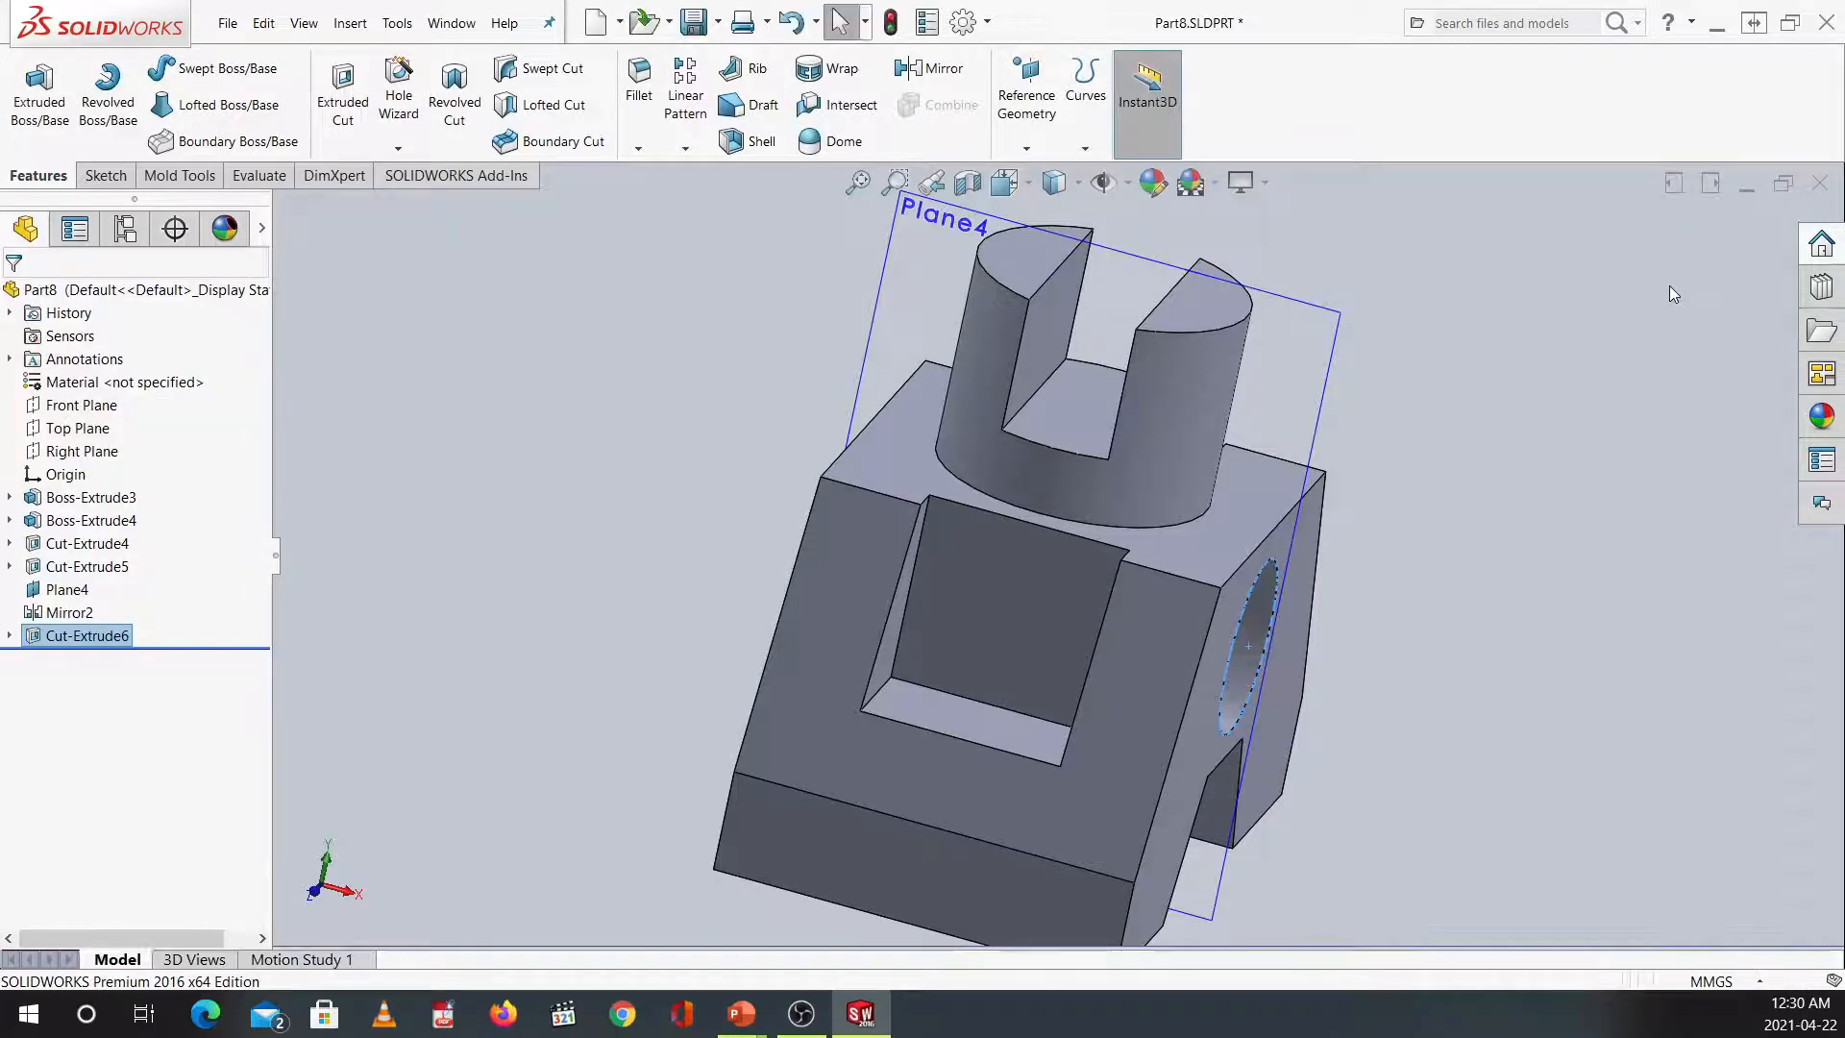
{"action": "key", "text": "ctrl+7"}
{"action": "left_click", "coordinate": [1450, 552]}
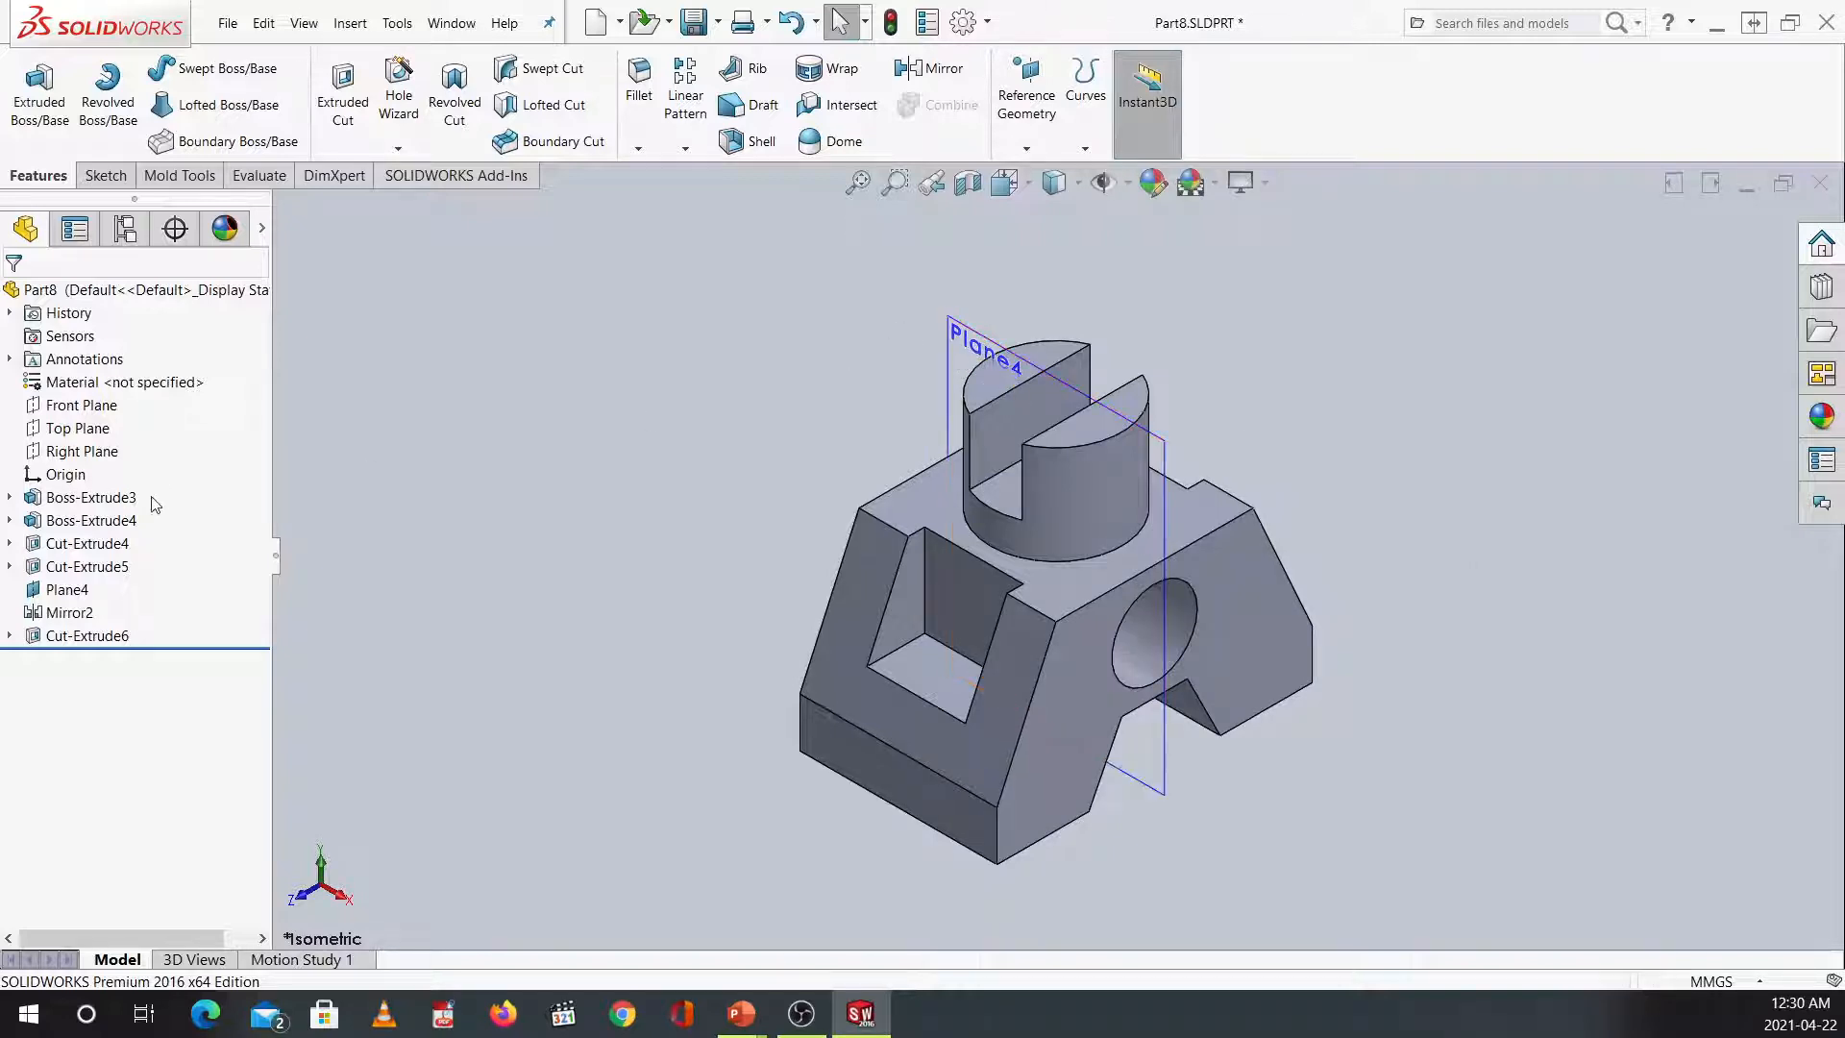
Hide the offset mirror plane in the model view.
{"action": "left_click", "coordinate": [50, 591]}
{"action": "right_click", "coordinate": [50, 591]}
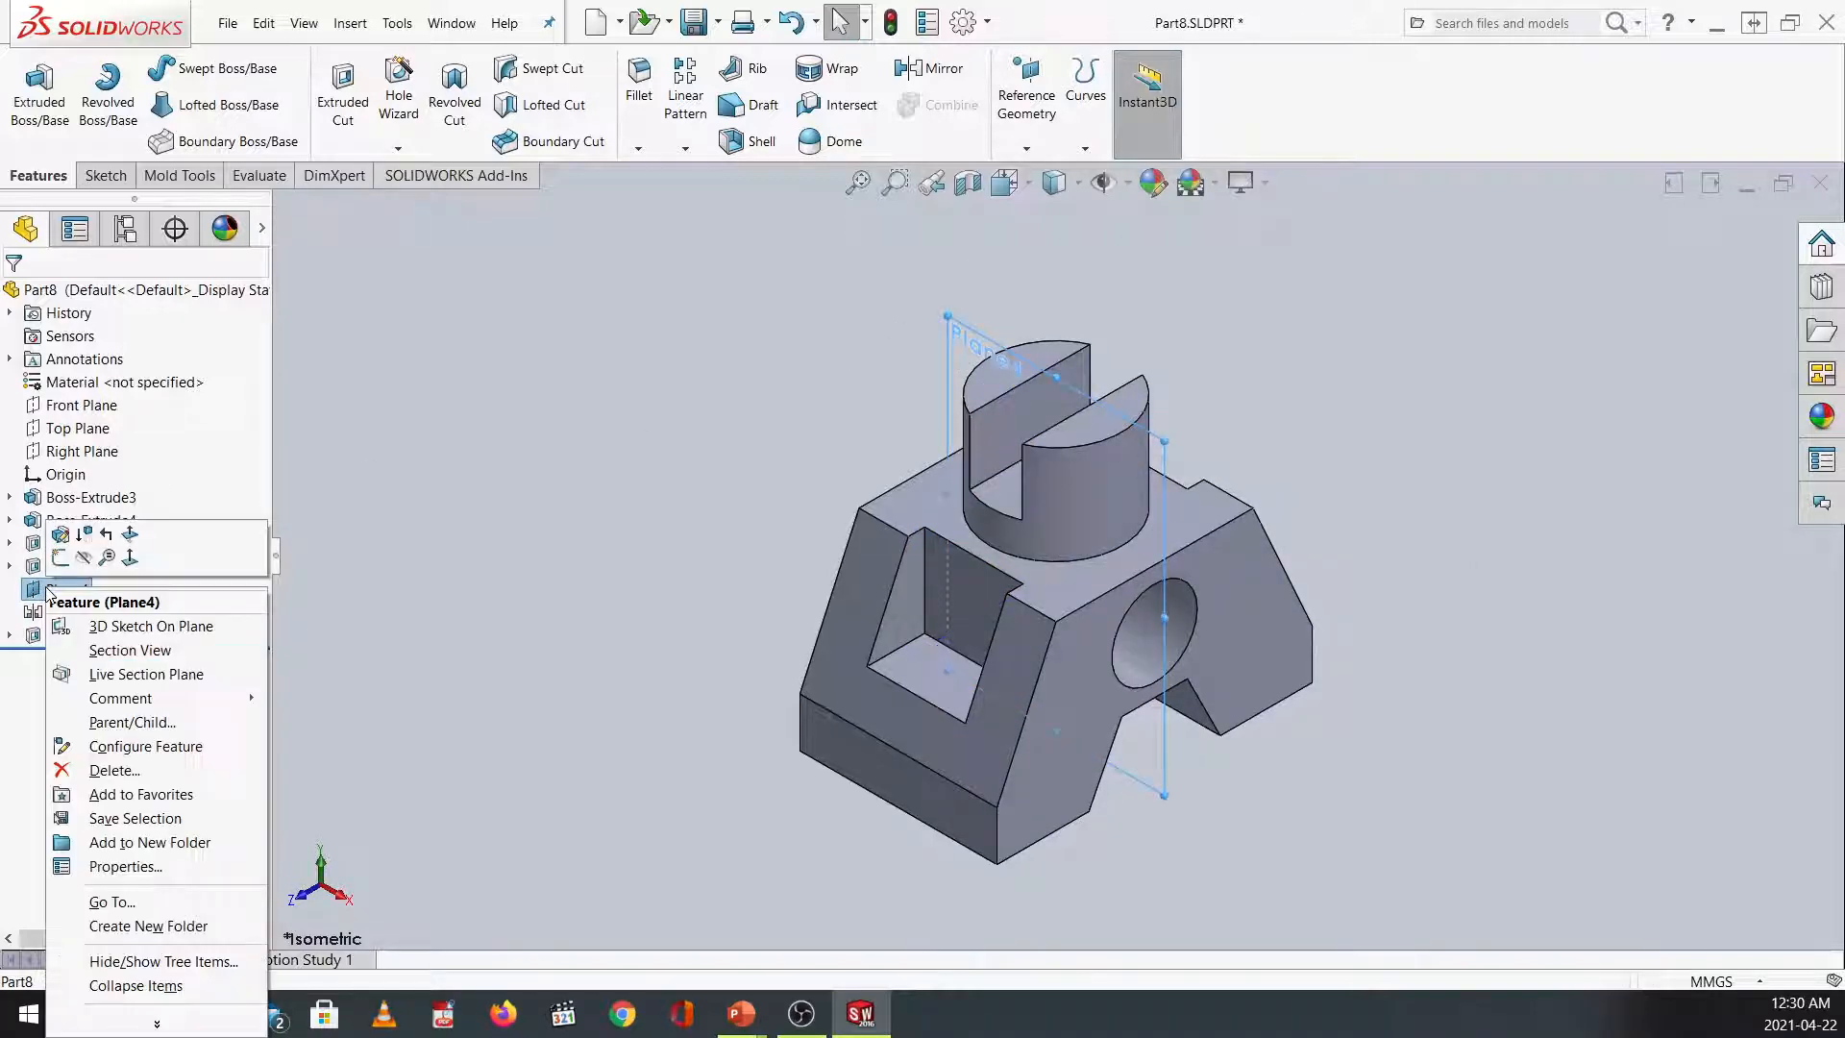
{"action": "key", "text": "Escape"}
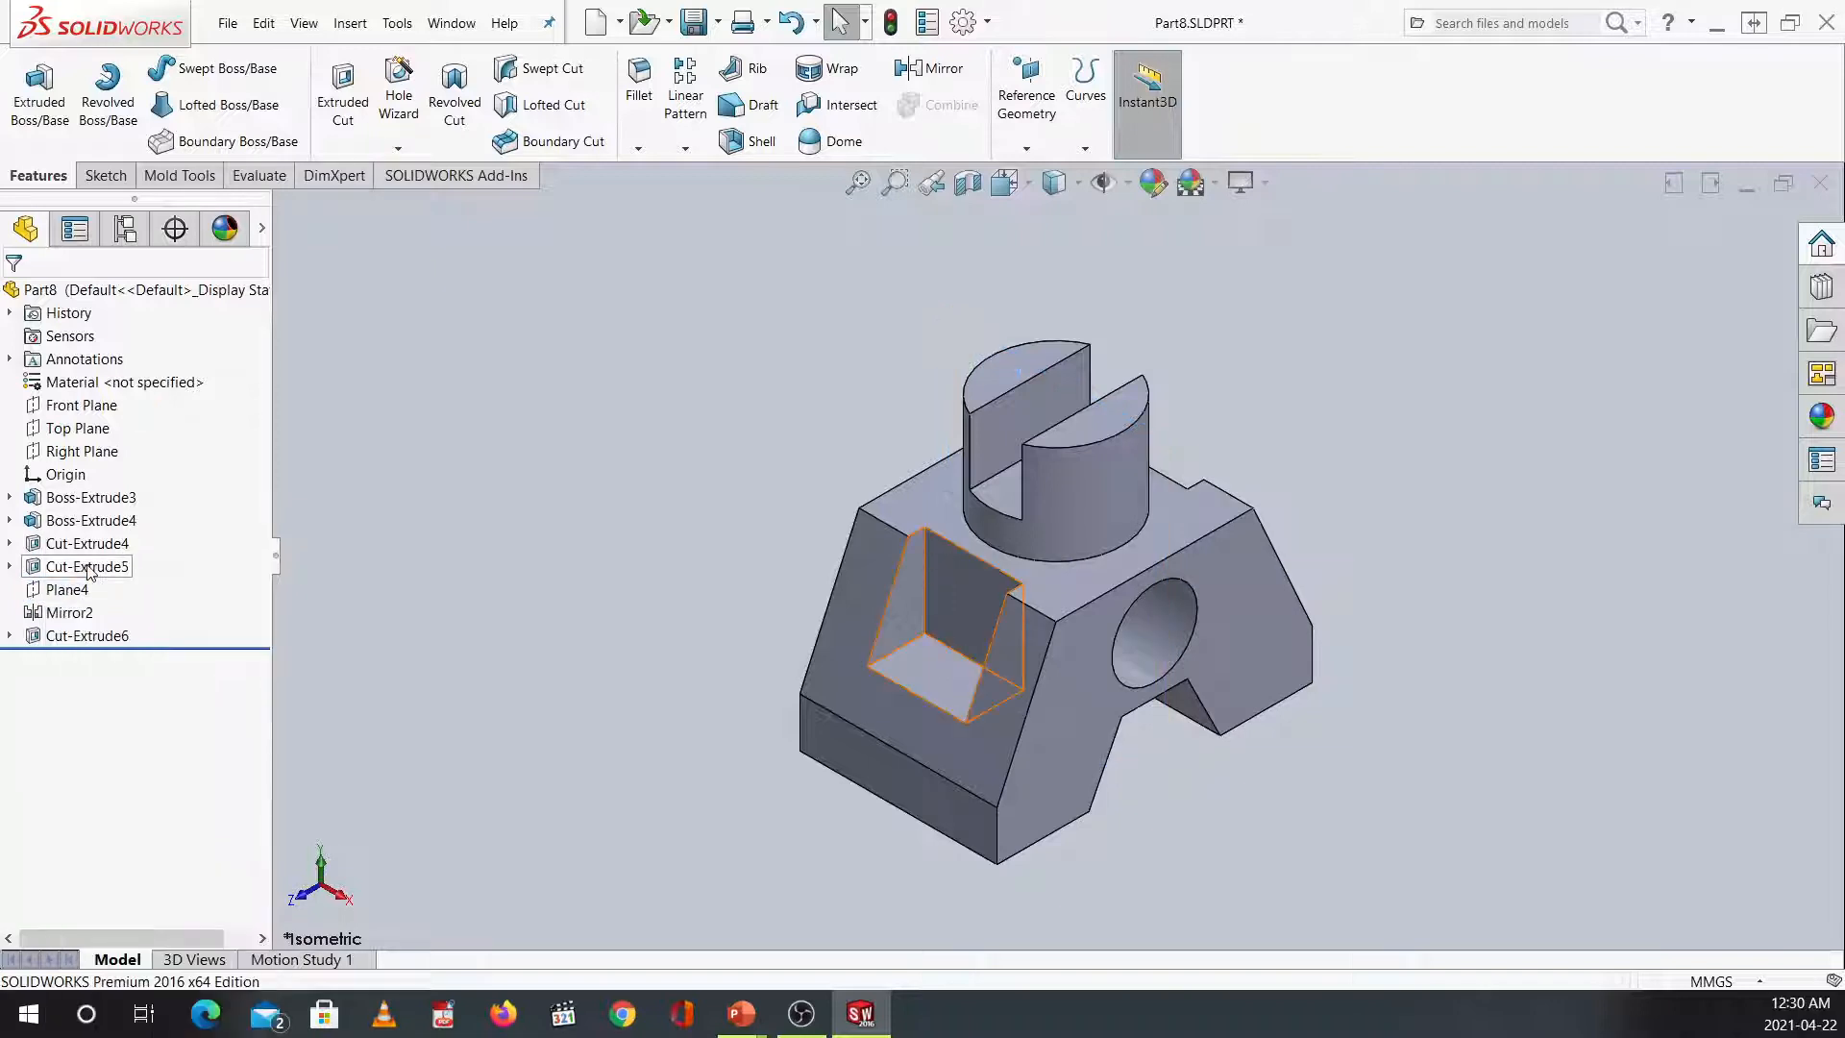
{"action": "left_click", "coordinate": [73, 588]}
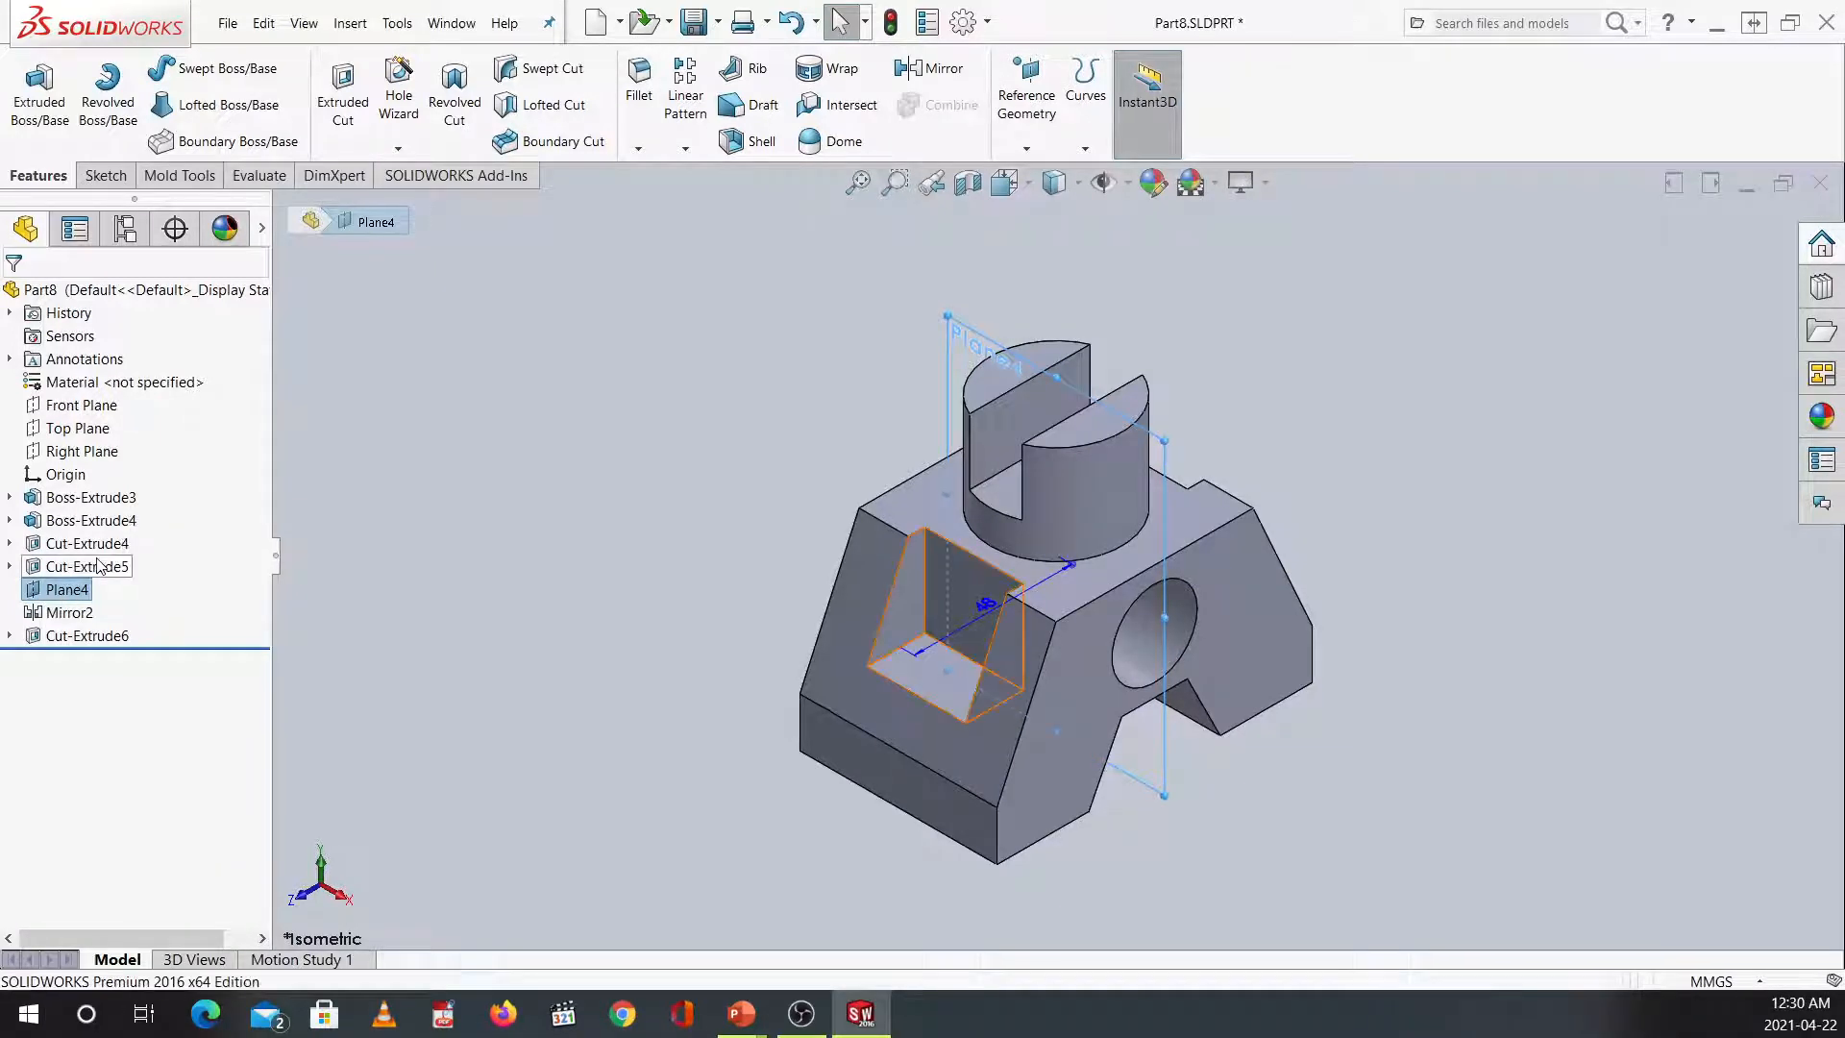
Turn off the display of Plane4, the offset plane used to mirror the pockets.
{"action": "left_click", "coordinate": [501, 510]}
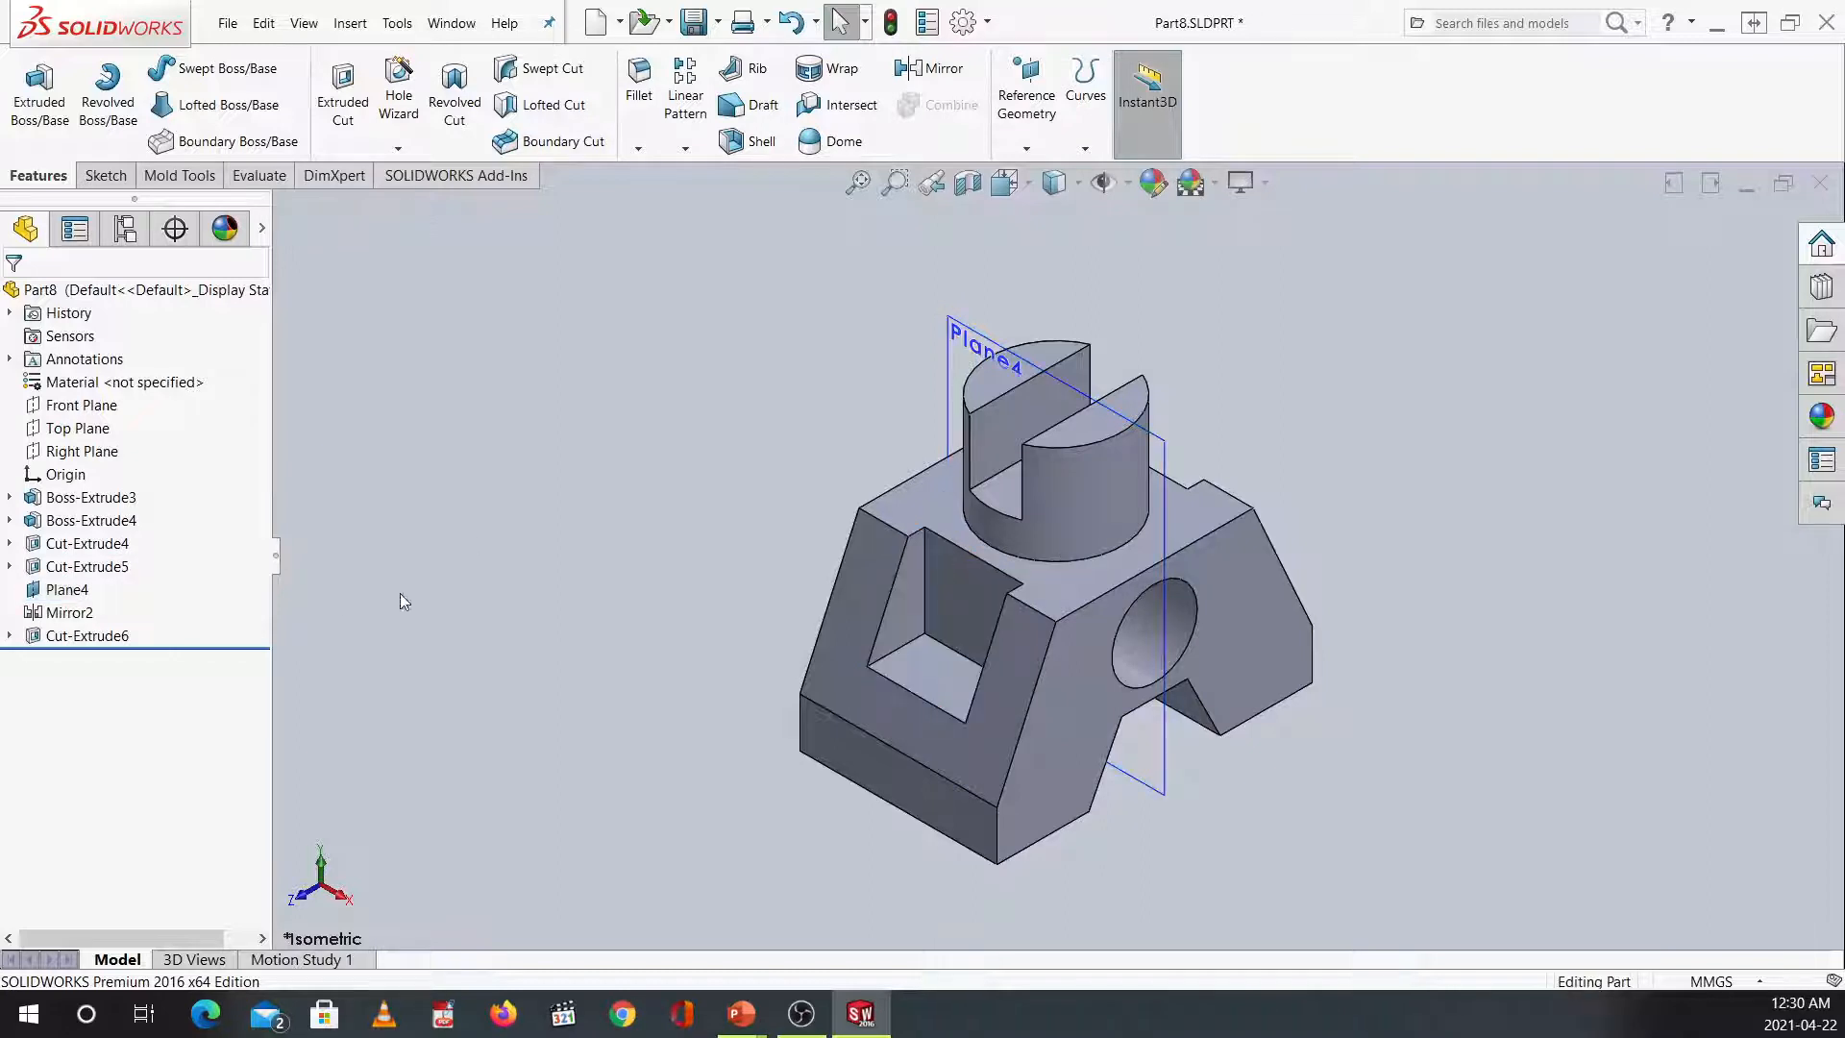
{"action": "left_click", "coordinate": [67, 589]}
{"action": "left_click", "coordinate": [125, 571]}
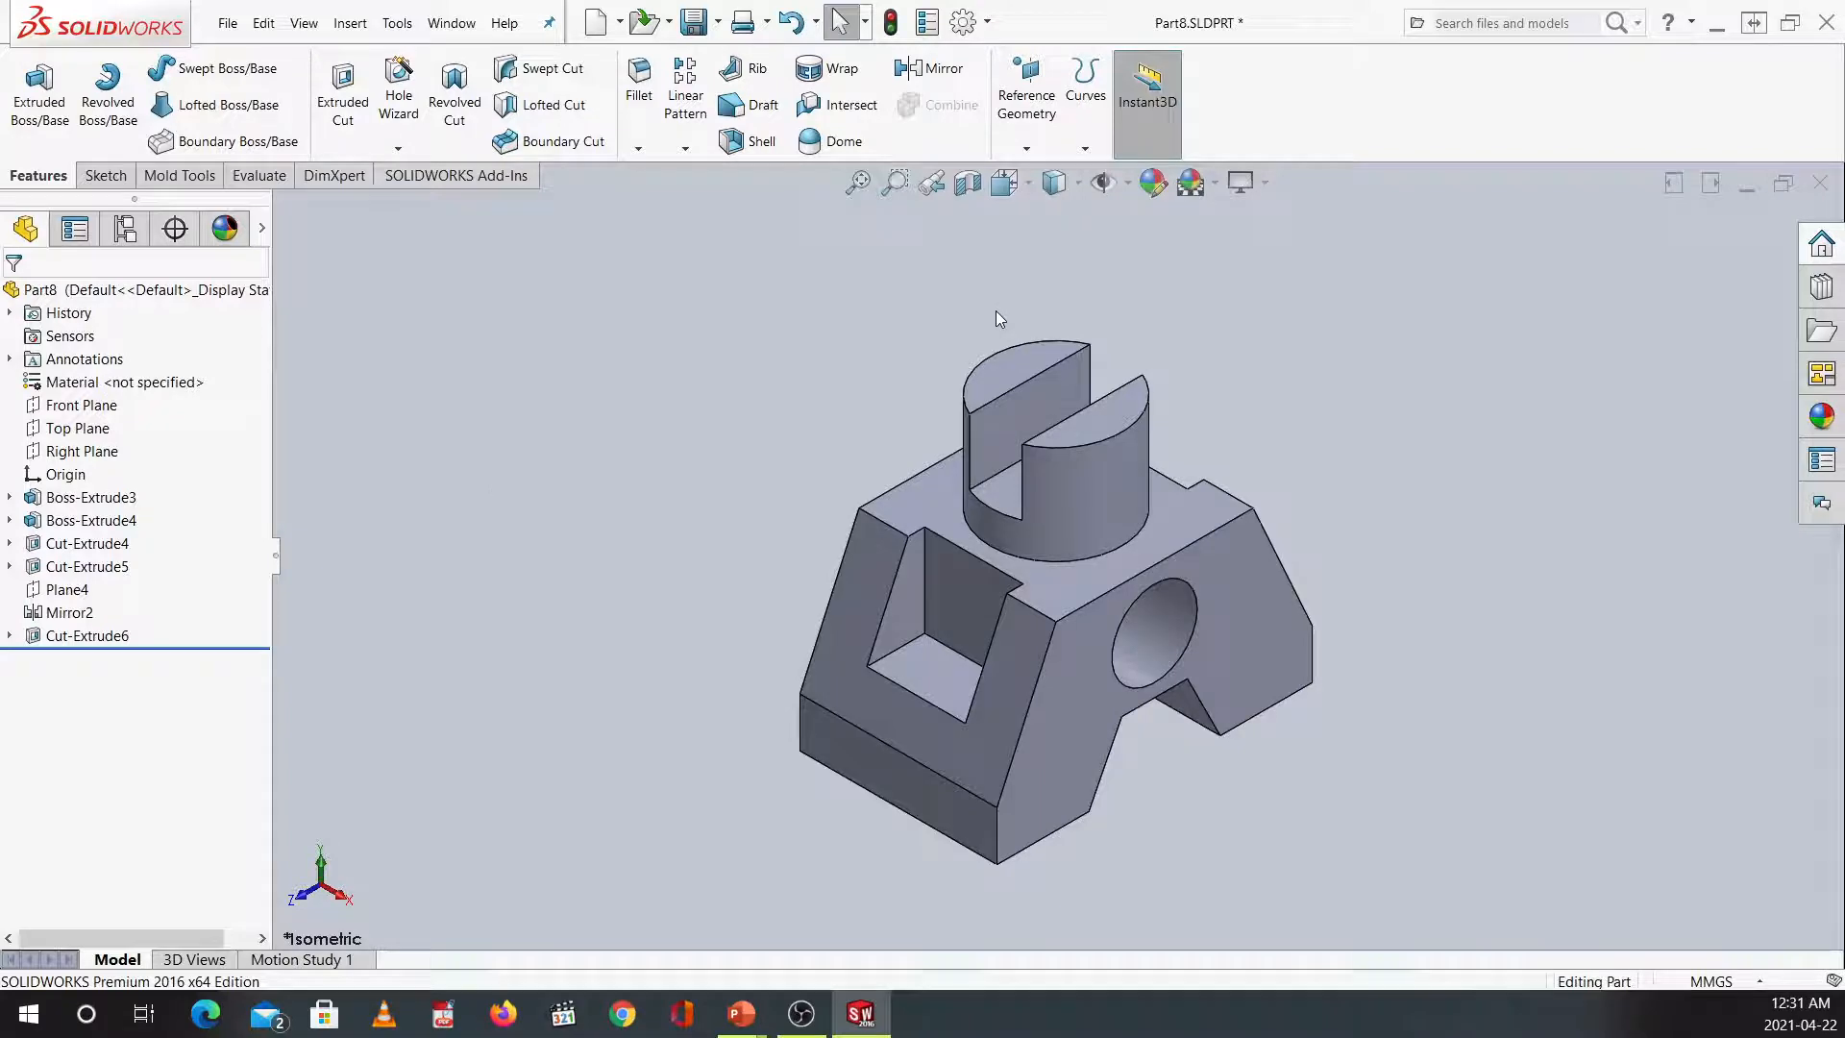
Switch to the PowerPoint slide show, review the Training Models drawing against the finished part, and return to SOLIDWORKS.
{"action": "mouse_move", "coordinate": [745, 1020]}
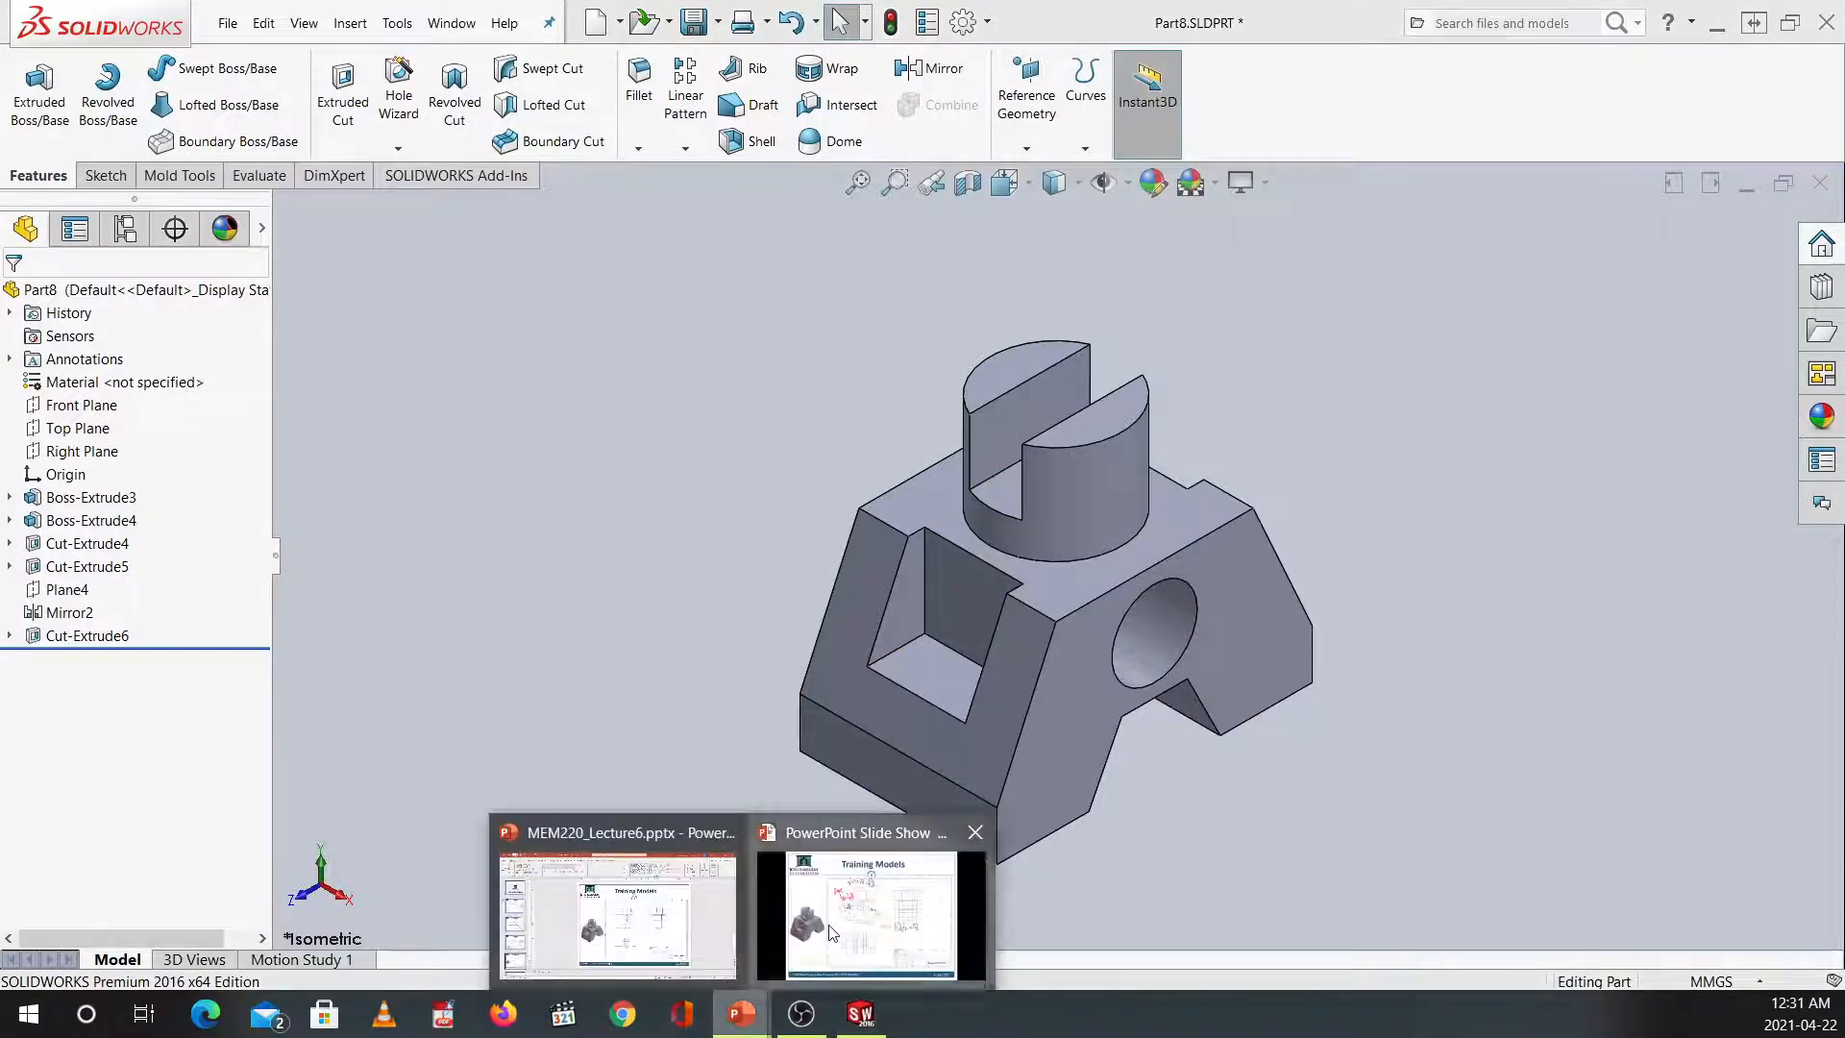
{"action": "left_click", "coordinate": [930, 899]}
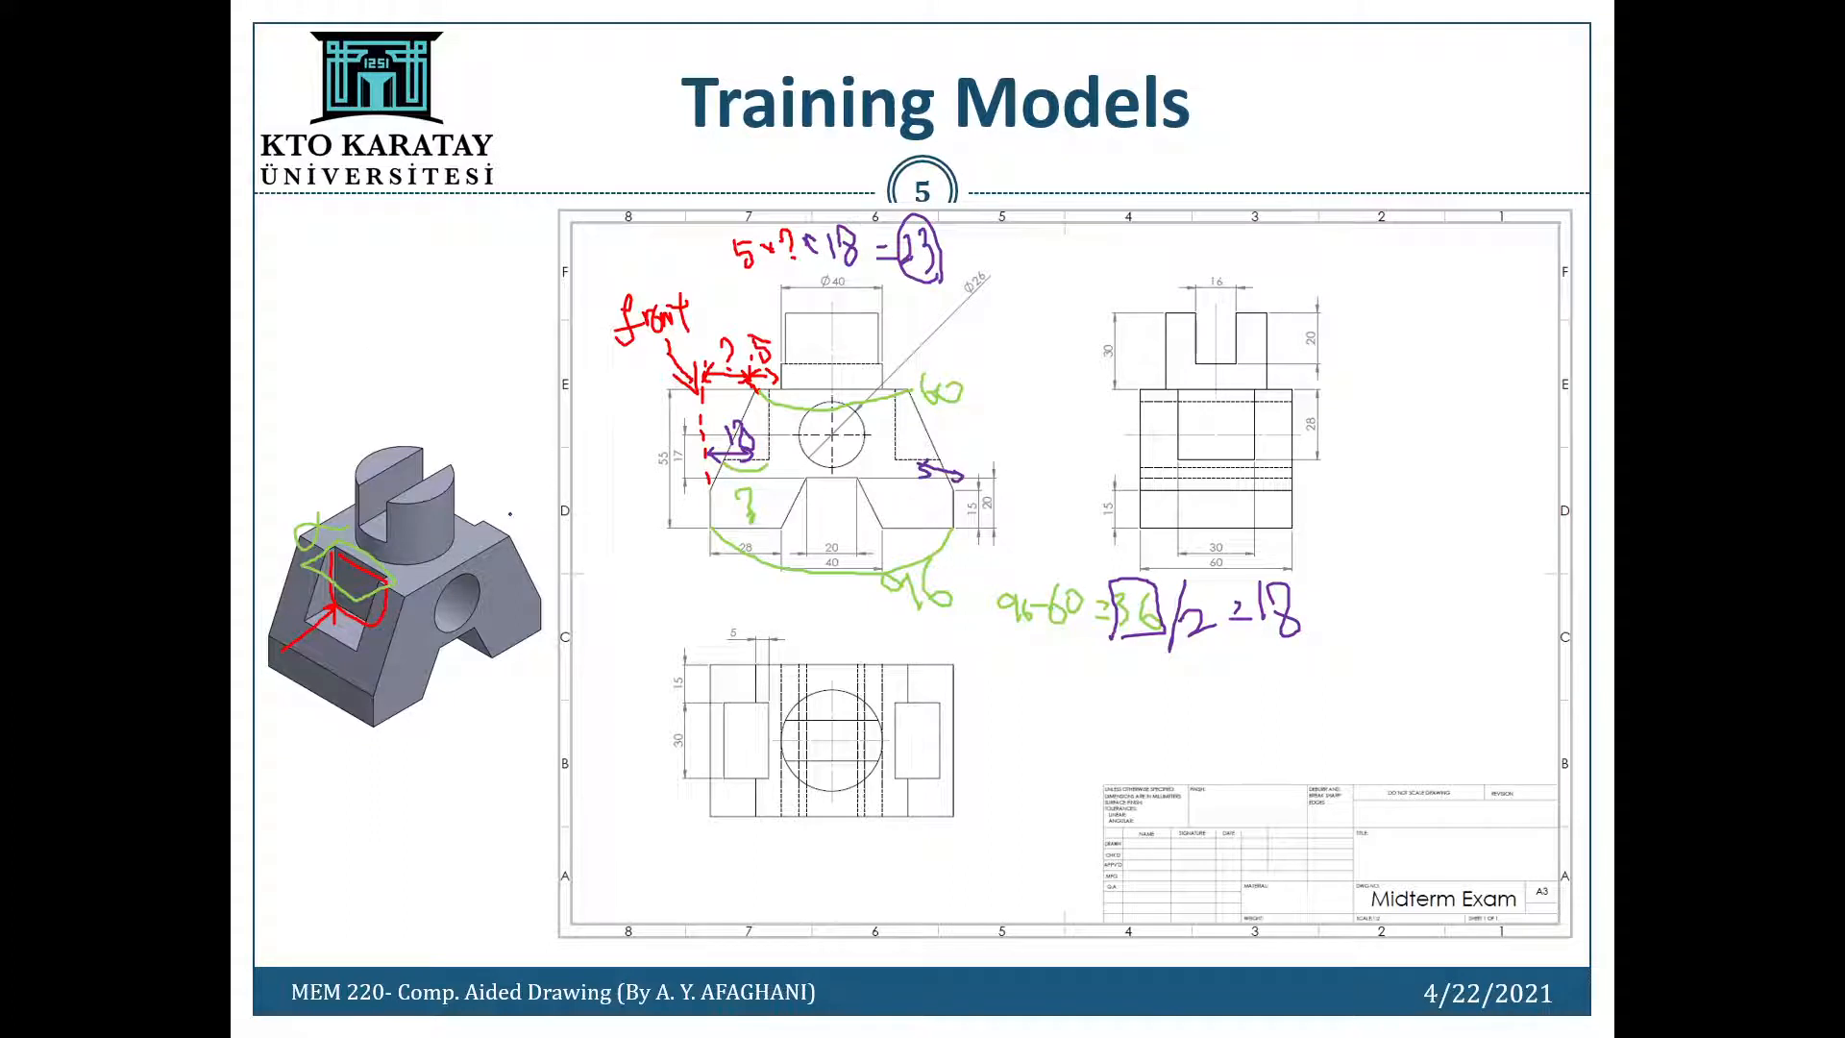
{"action": "key", "text": "ctrl+l"}
{"action": "key", "text": "alt+Tab"}
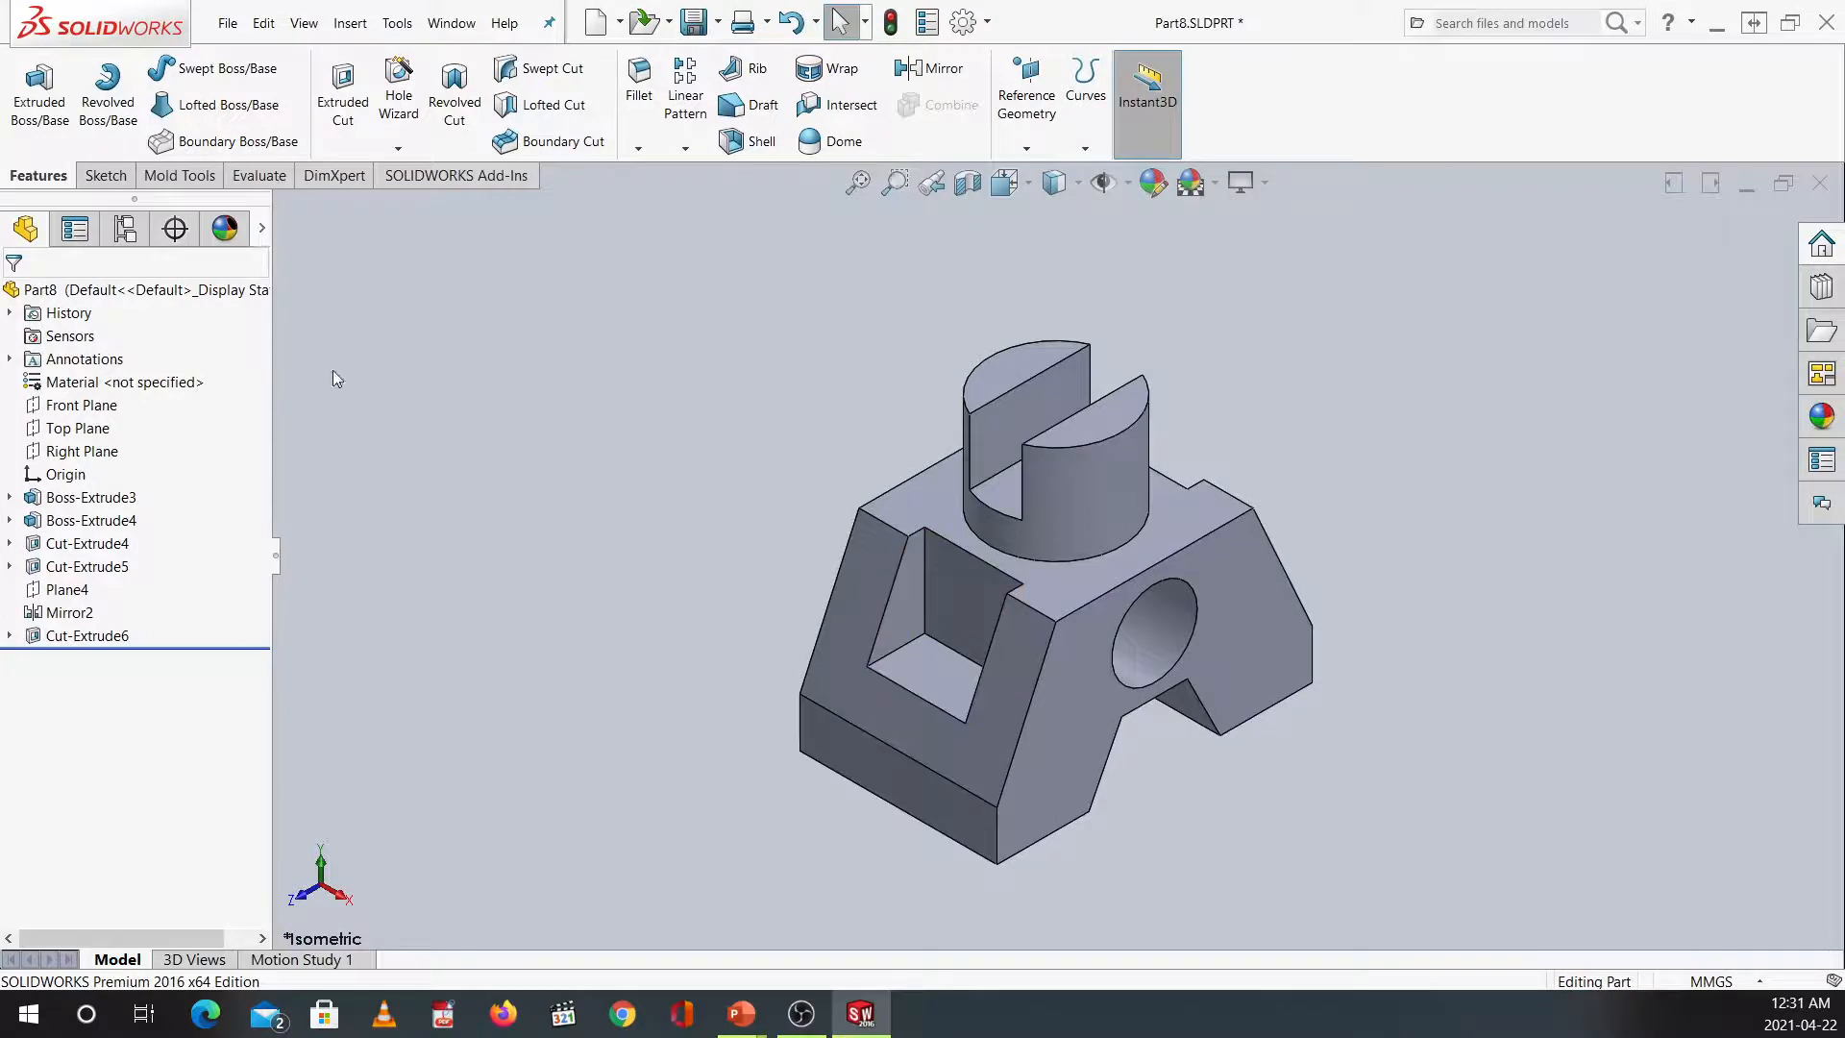
Save the part as Part8.SLDPRT in New folder, replacing the existing file.
{"action": "left_click", "coordinate": [227, 23]}
{"action": "left_click", "coordinate": [306, 254]}
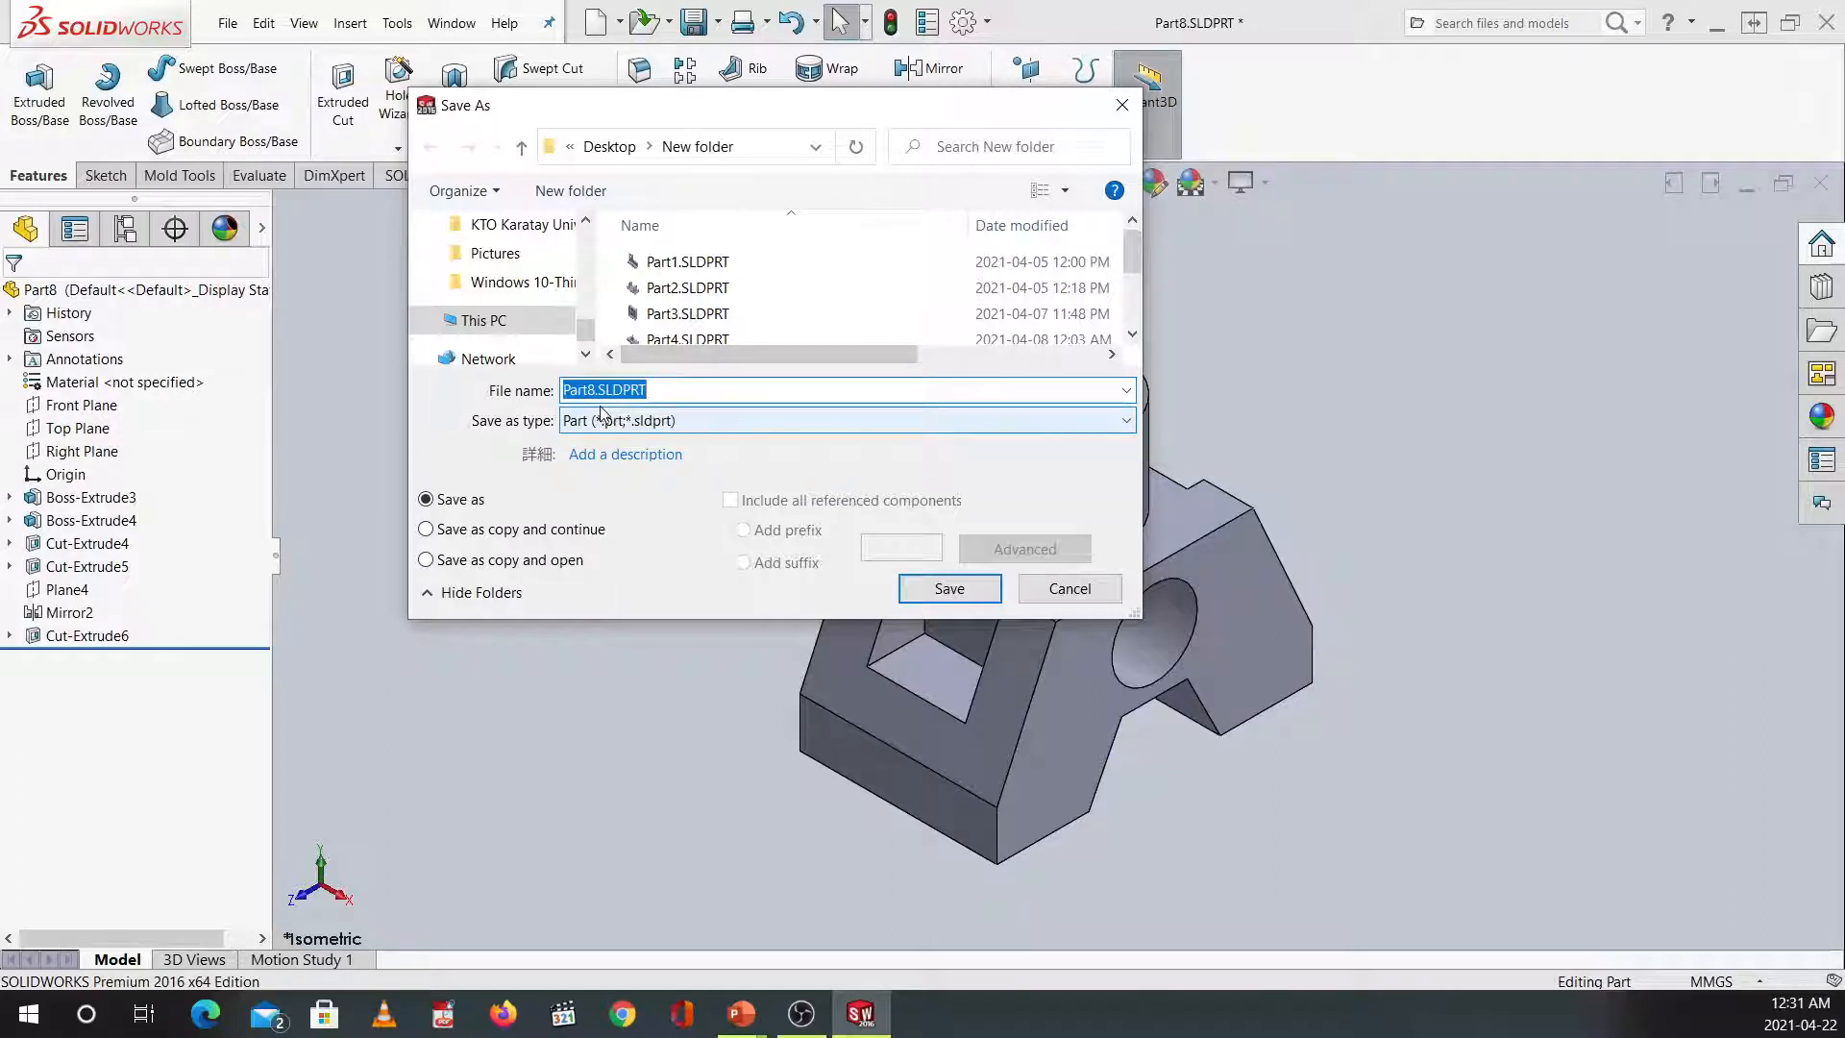
{"action": "left_click", "coordinate": [950, 588]}
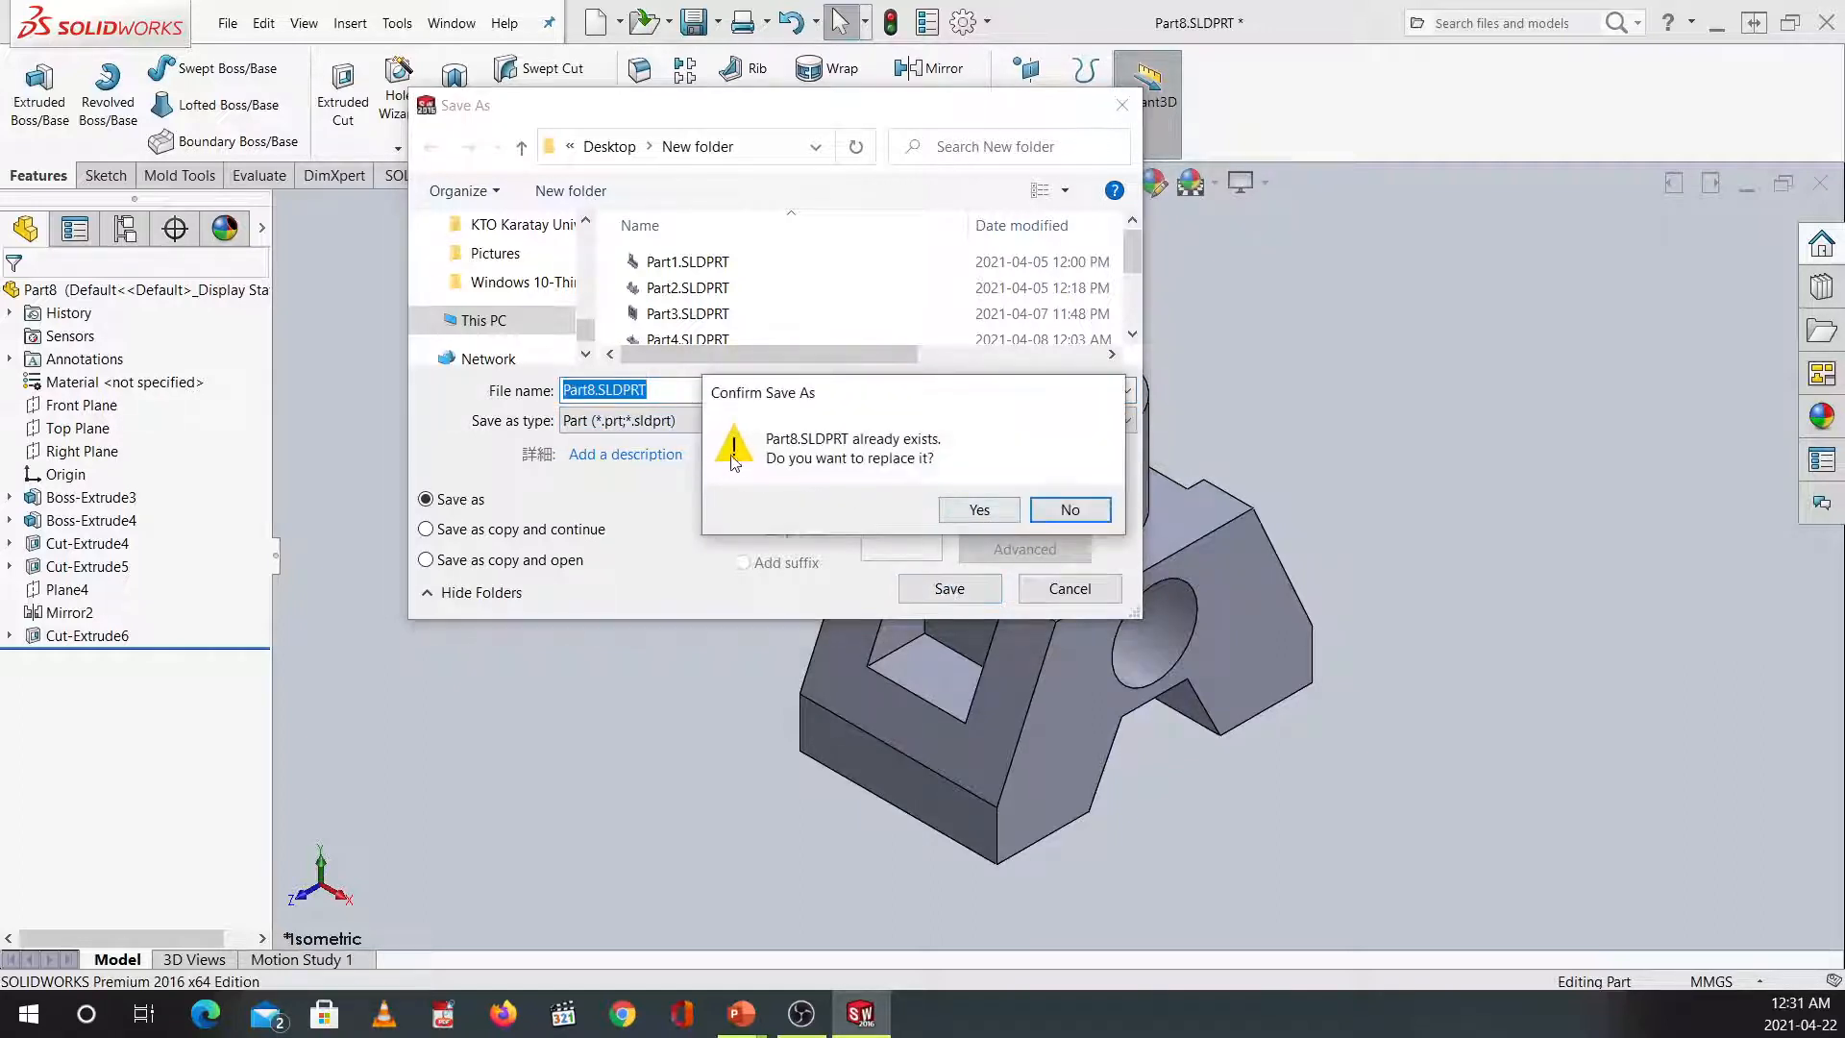
{"action": "left_click", "coordinate": [978, 509]}
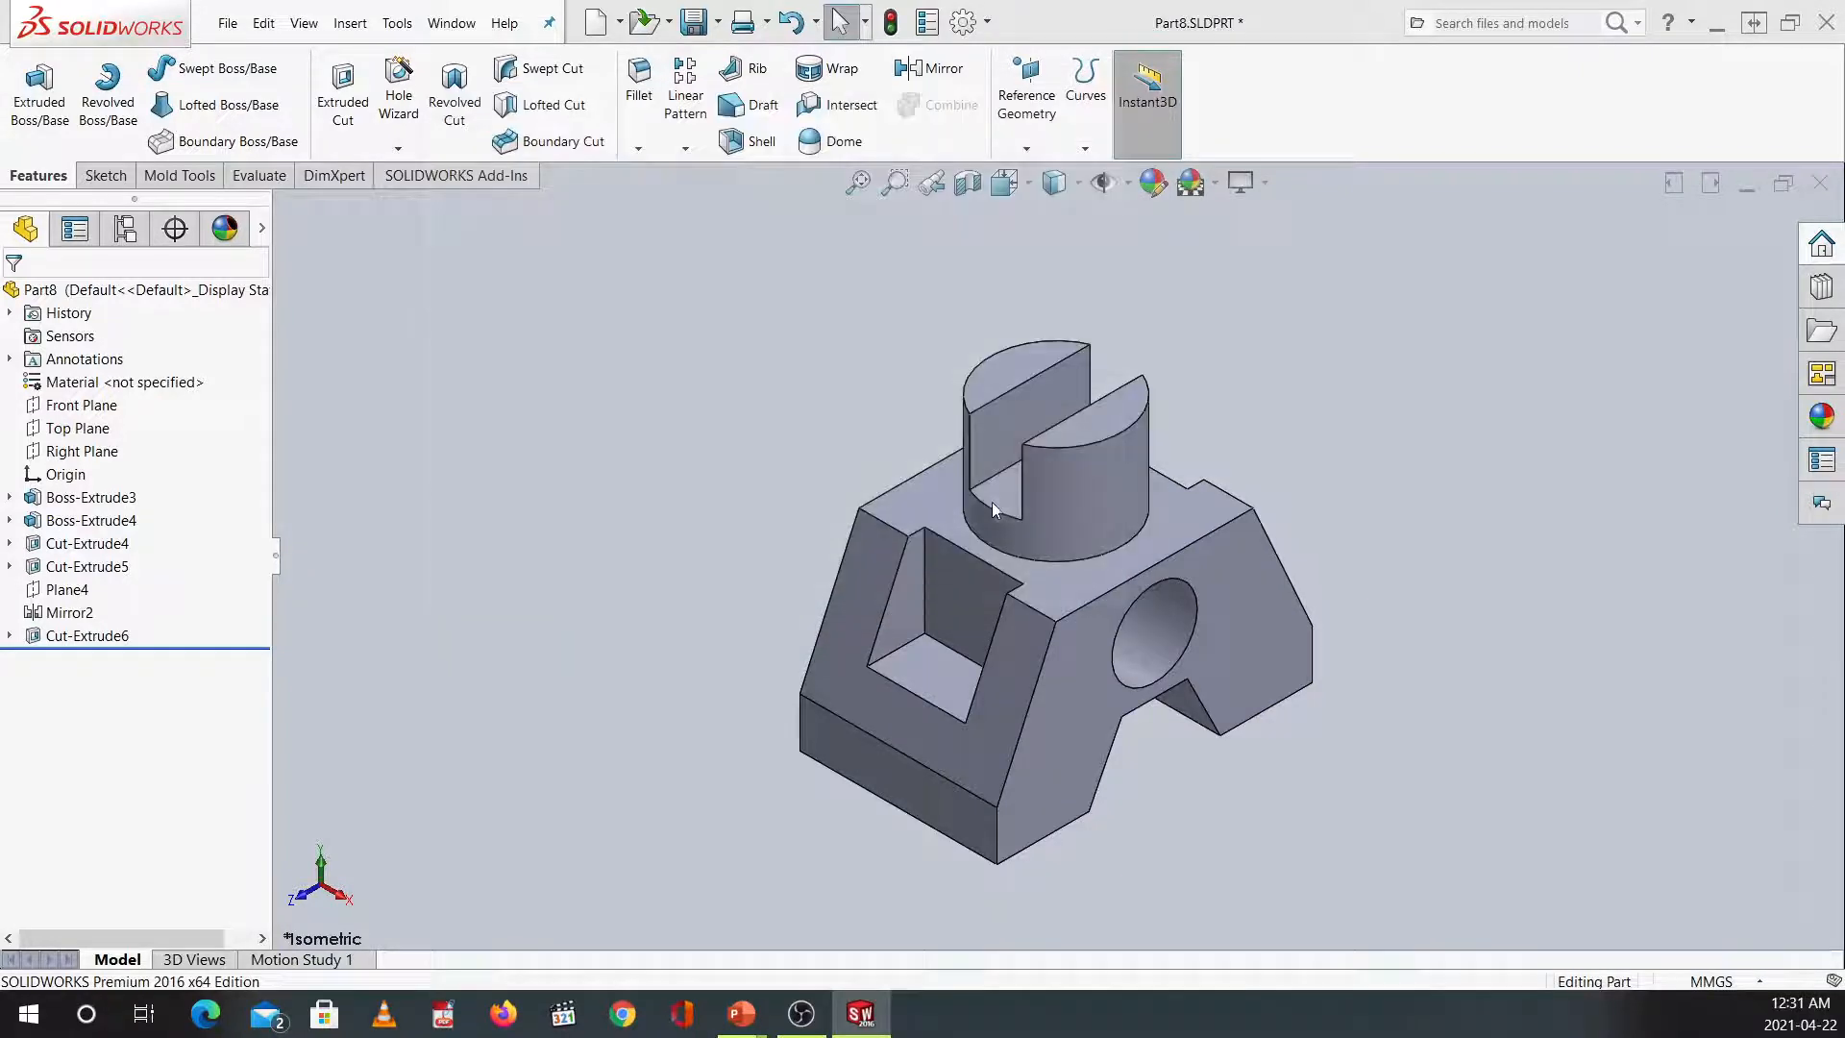
Save the part once more over Part8.SLDPRT and close it.
{"action": "left_click", "coordinate": [226, 24]}
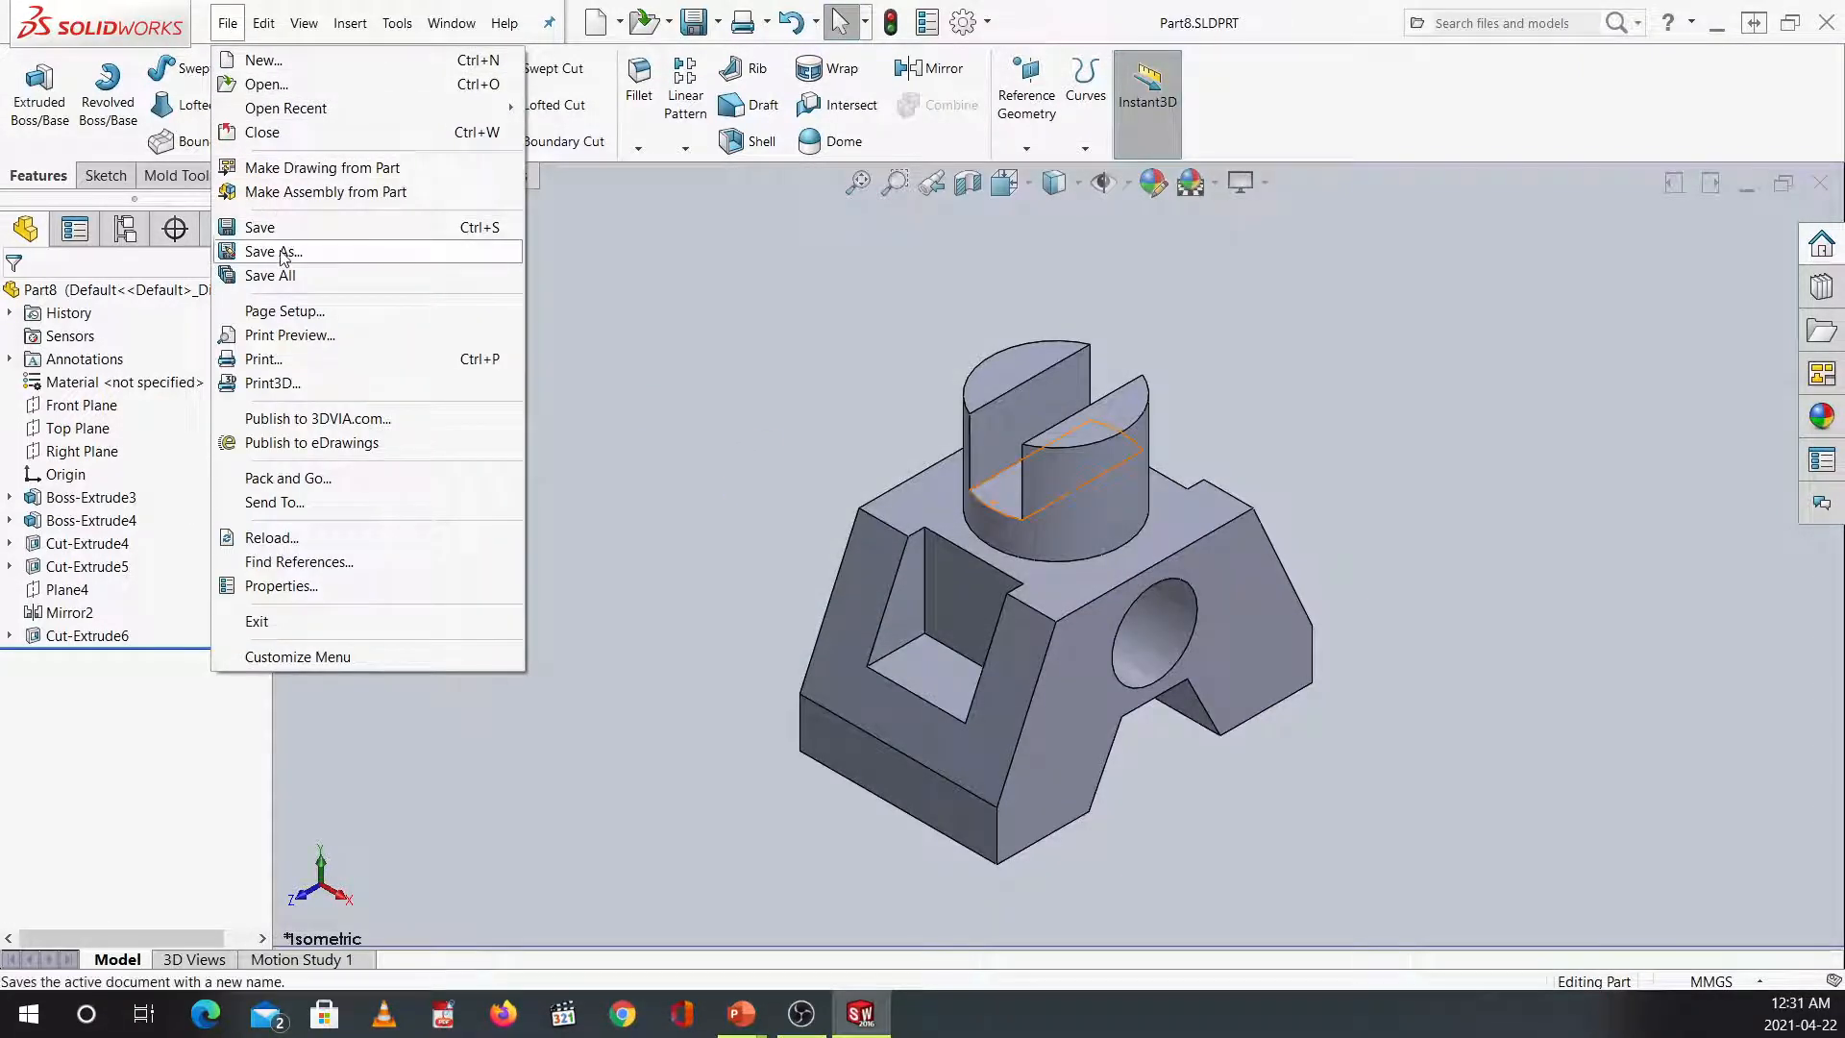
{"action": "left_click", "coordinate": [782, 380]}
{"action": "key", "text": "ctrl+shift+s"}
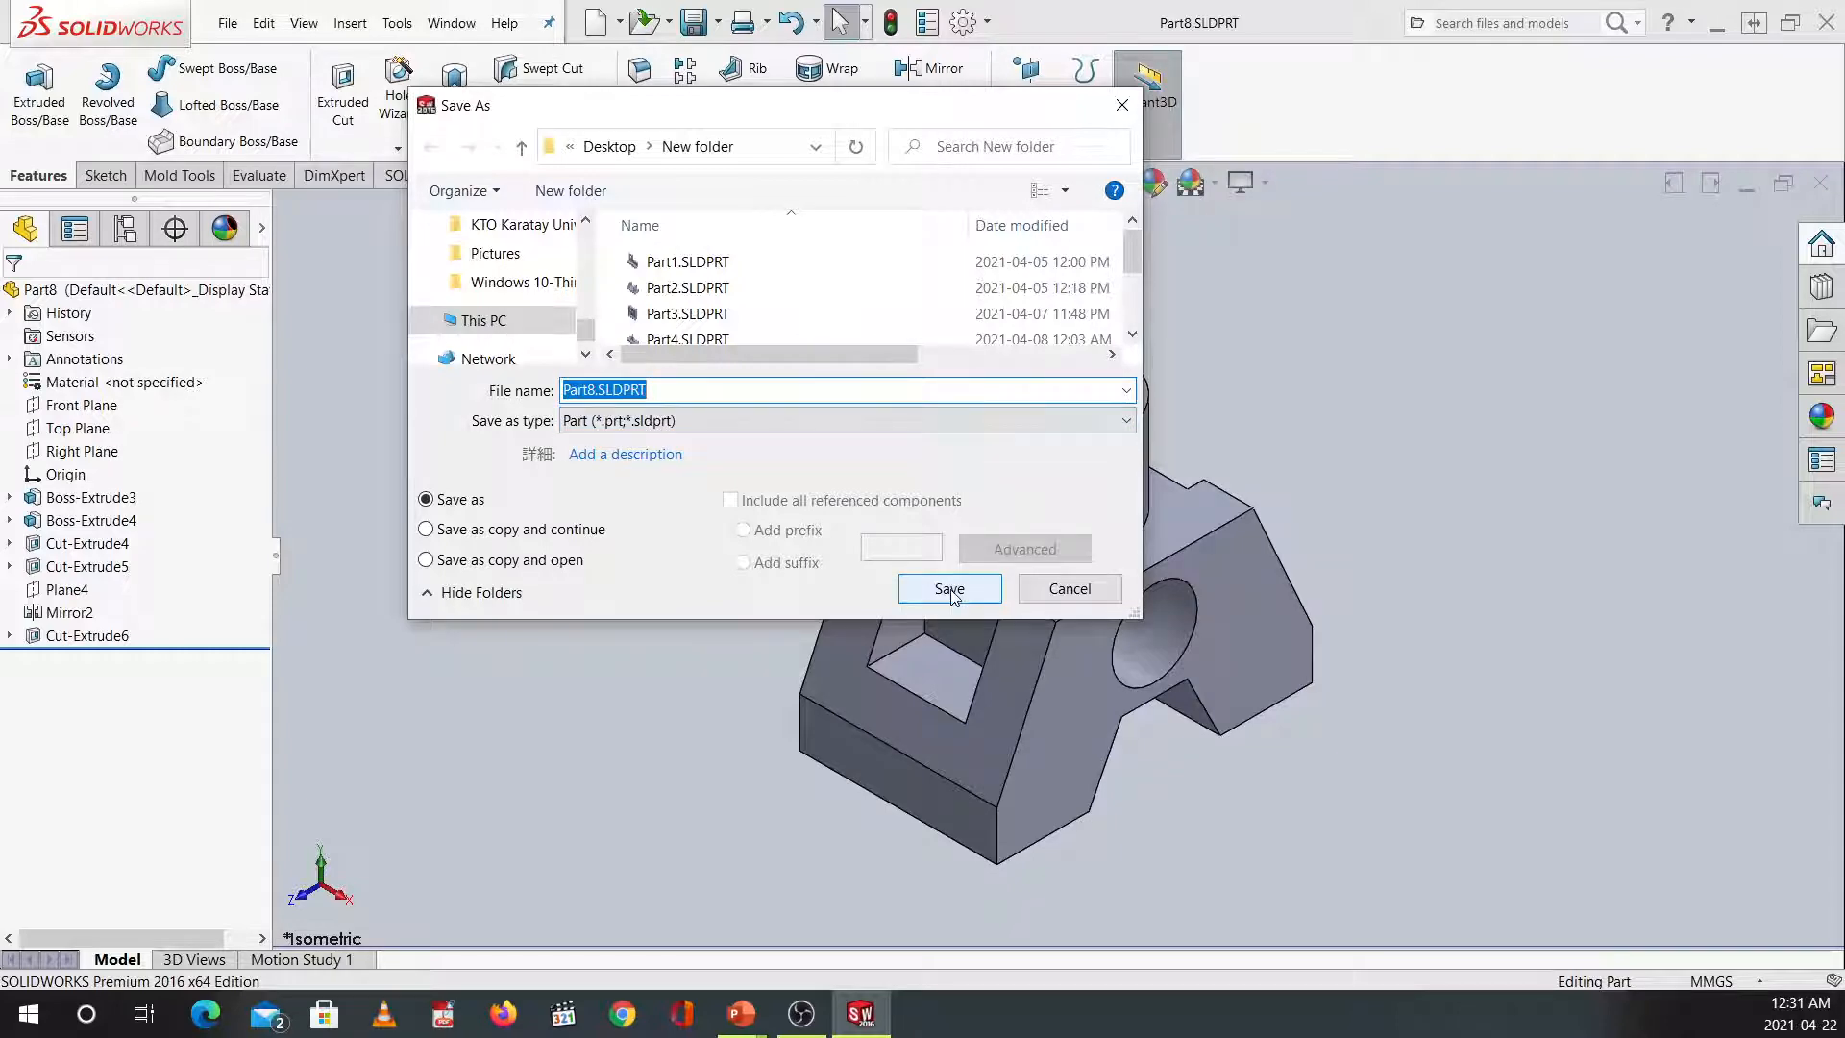
{"action": "left_click", "coordinate": [981, 593]}
{"action": "left_click", "coordinate": [990, 510]}
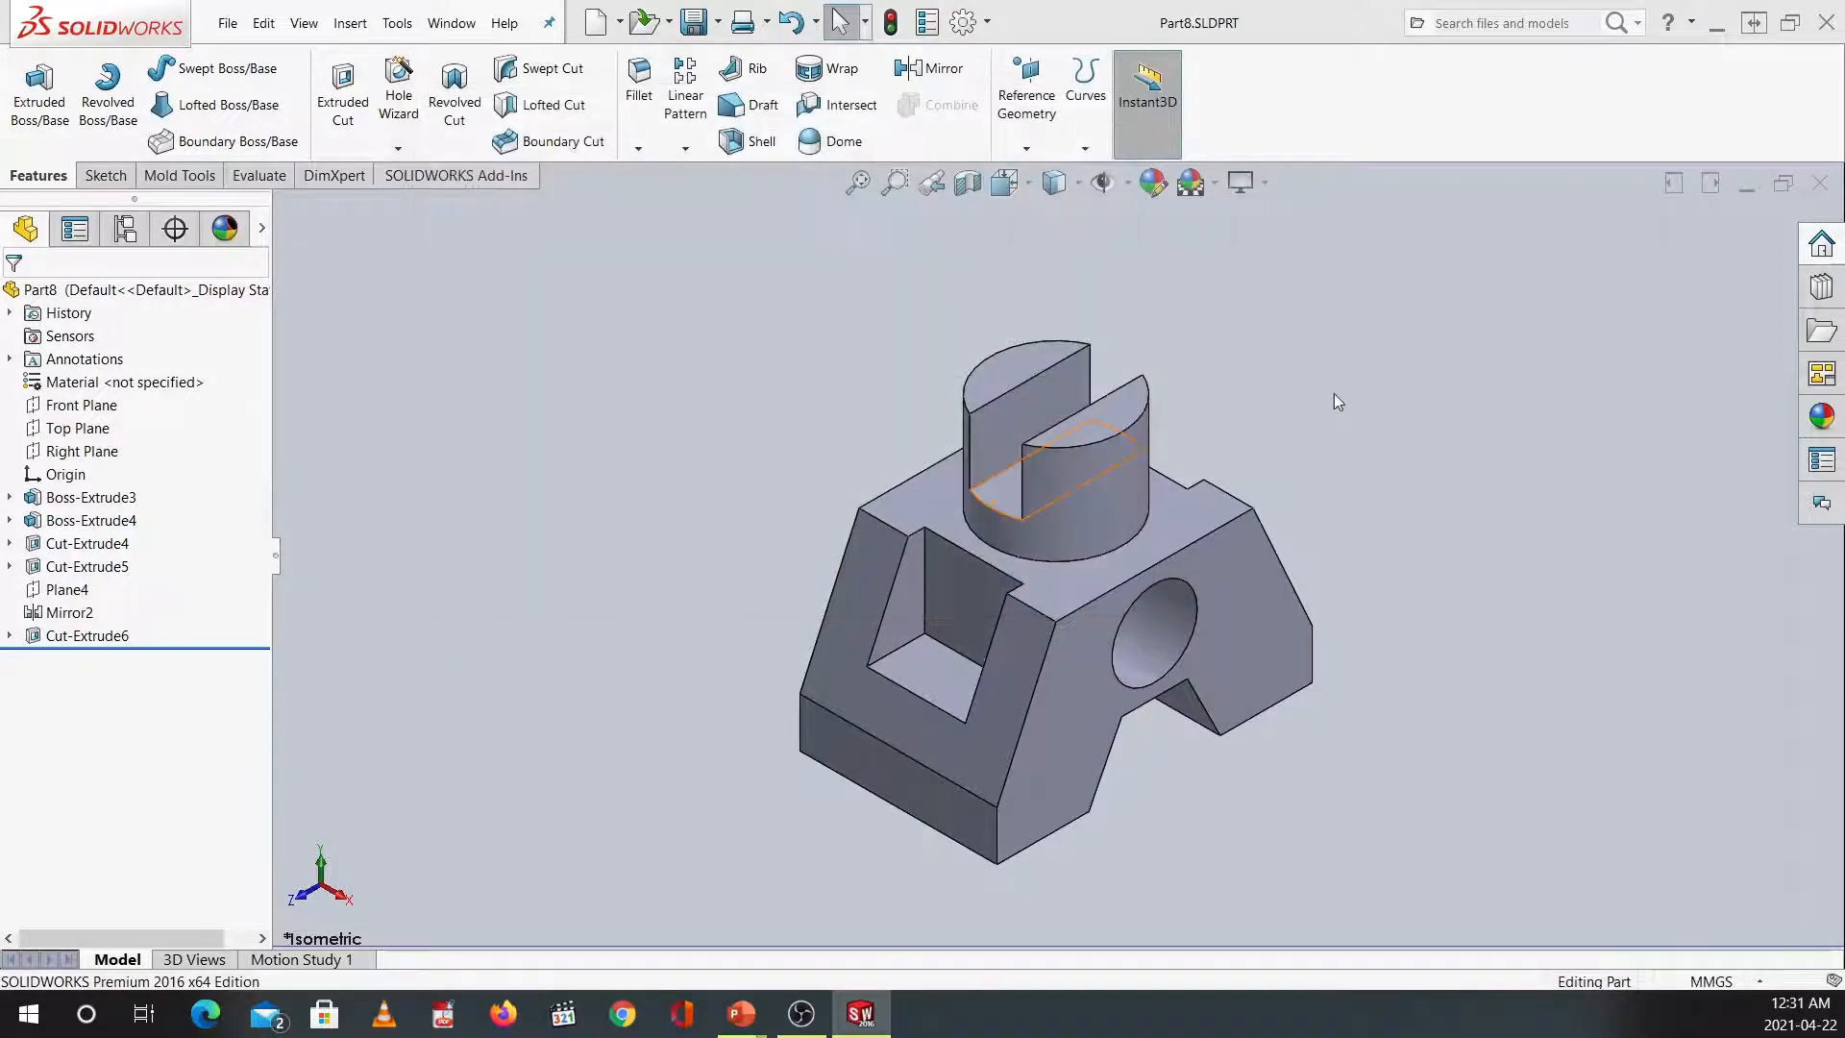
{"action": "left_click", "coordinate": [1822, 191]}
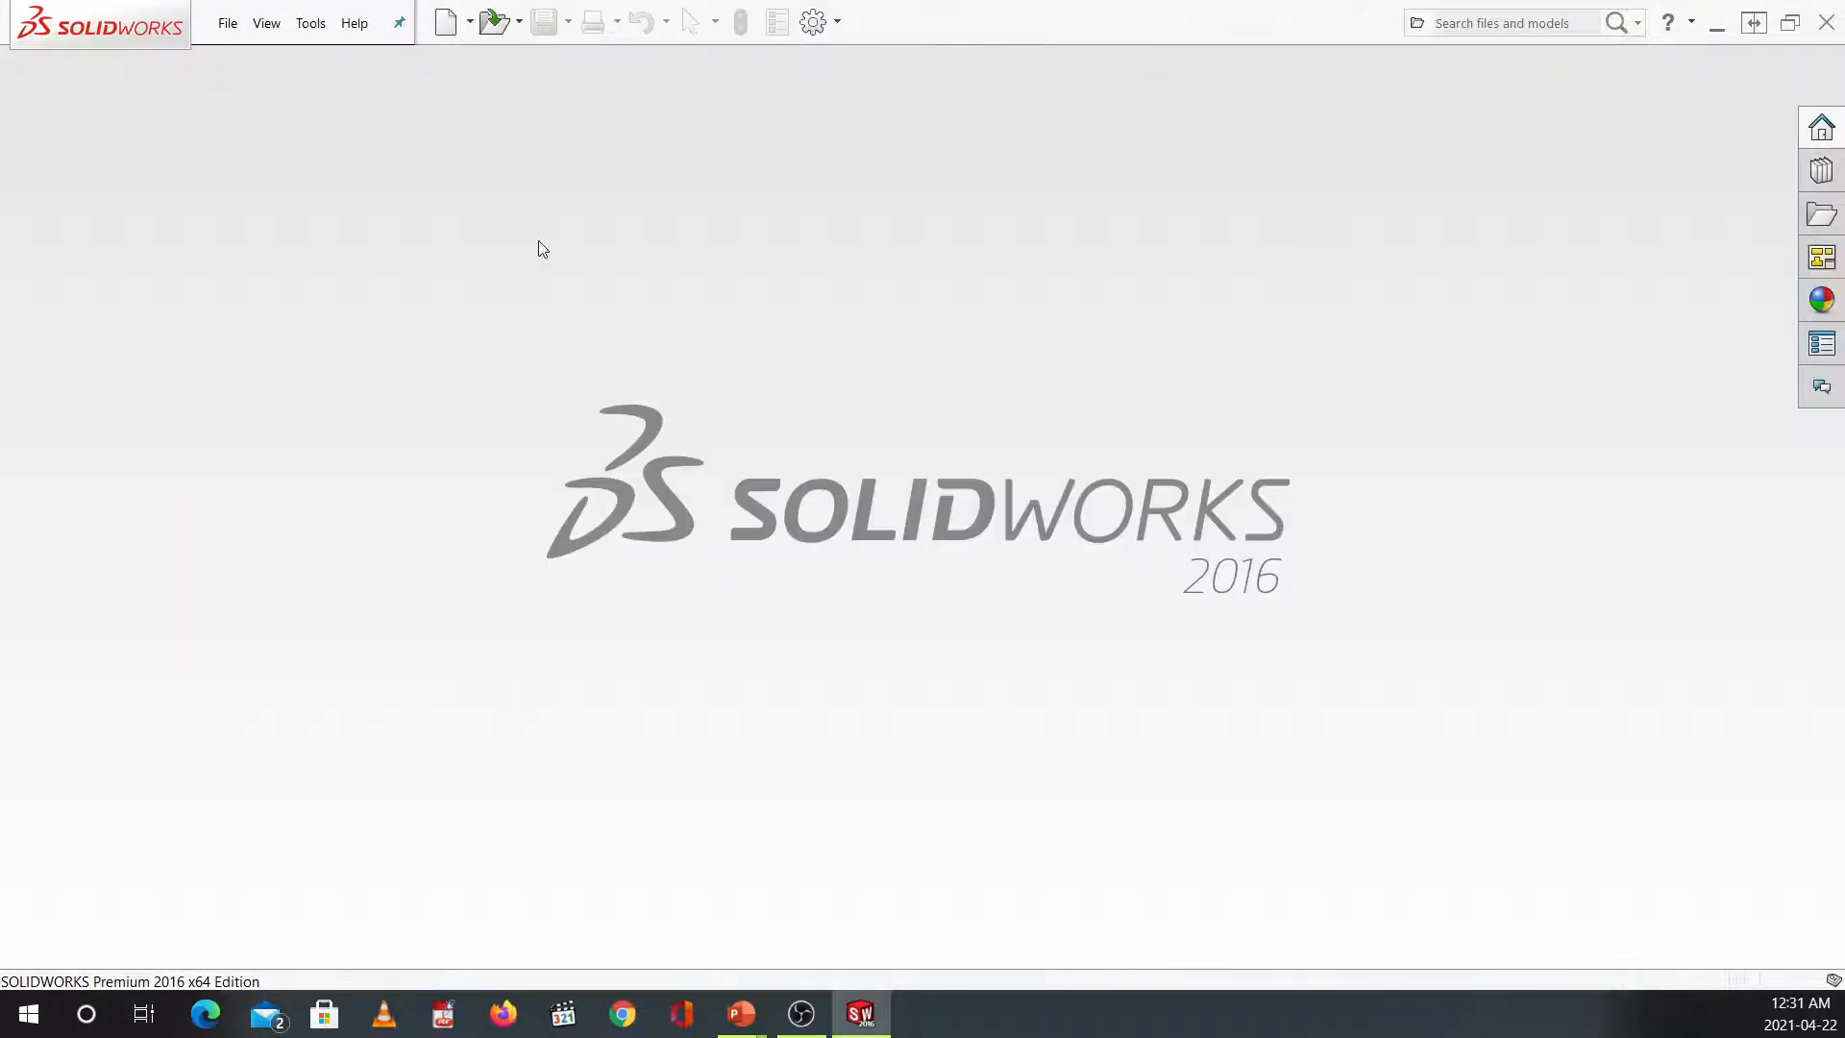
Create a new Drawing document.
{"action": "left_click", "coordinate": [226, 28]}
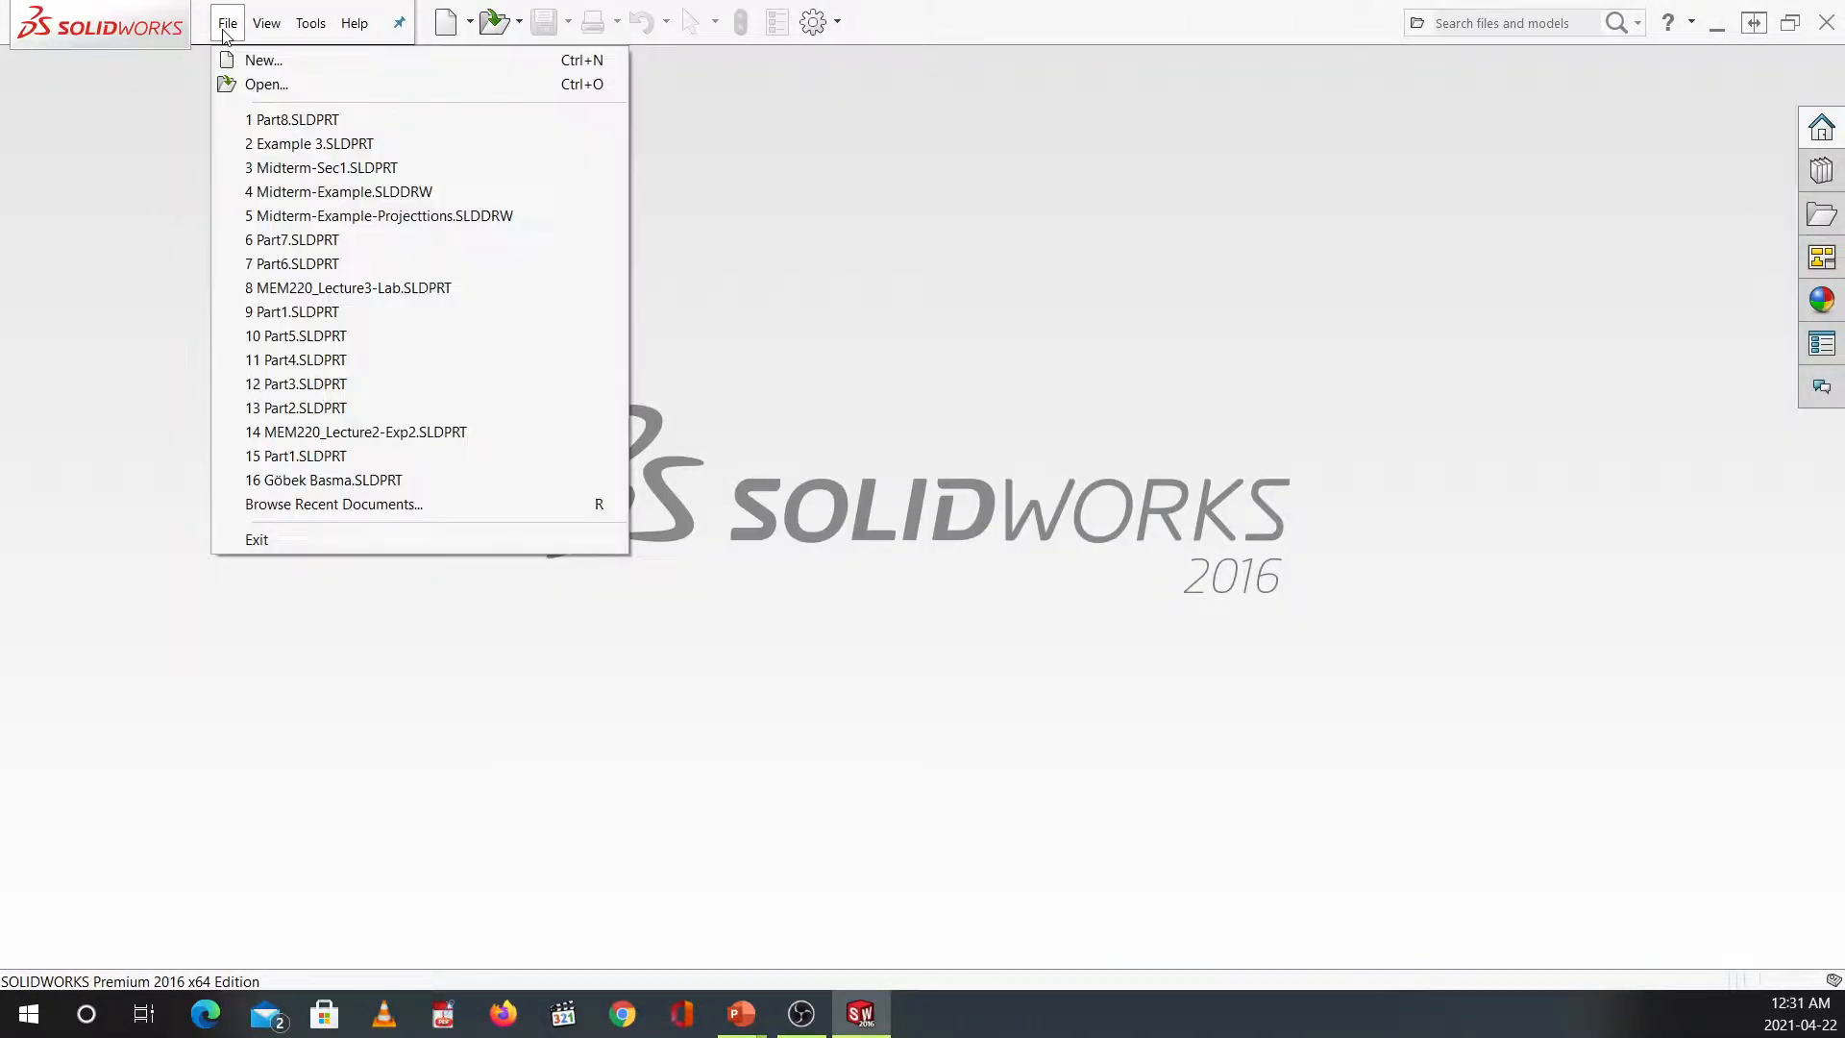
{"action": "left_click", "coordinate": [259, 63]}
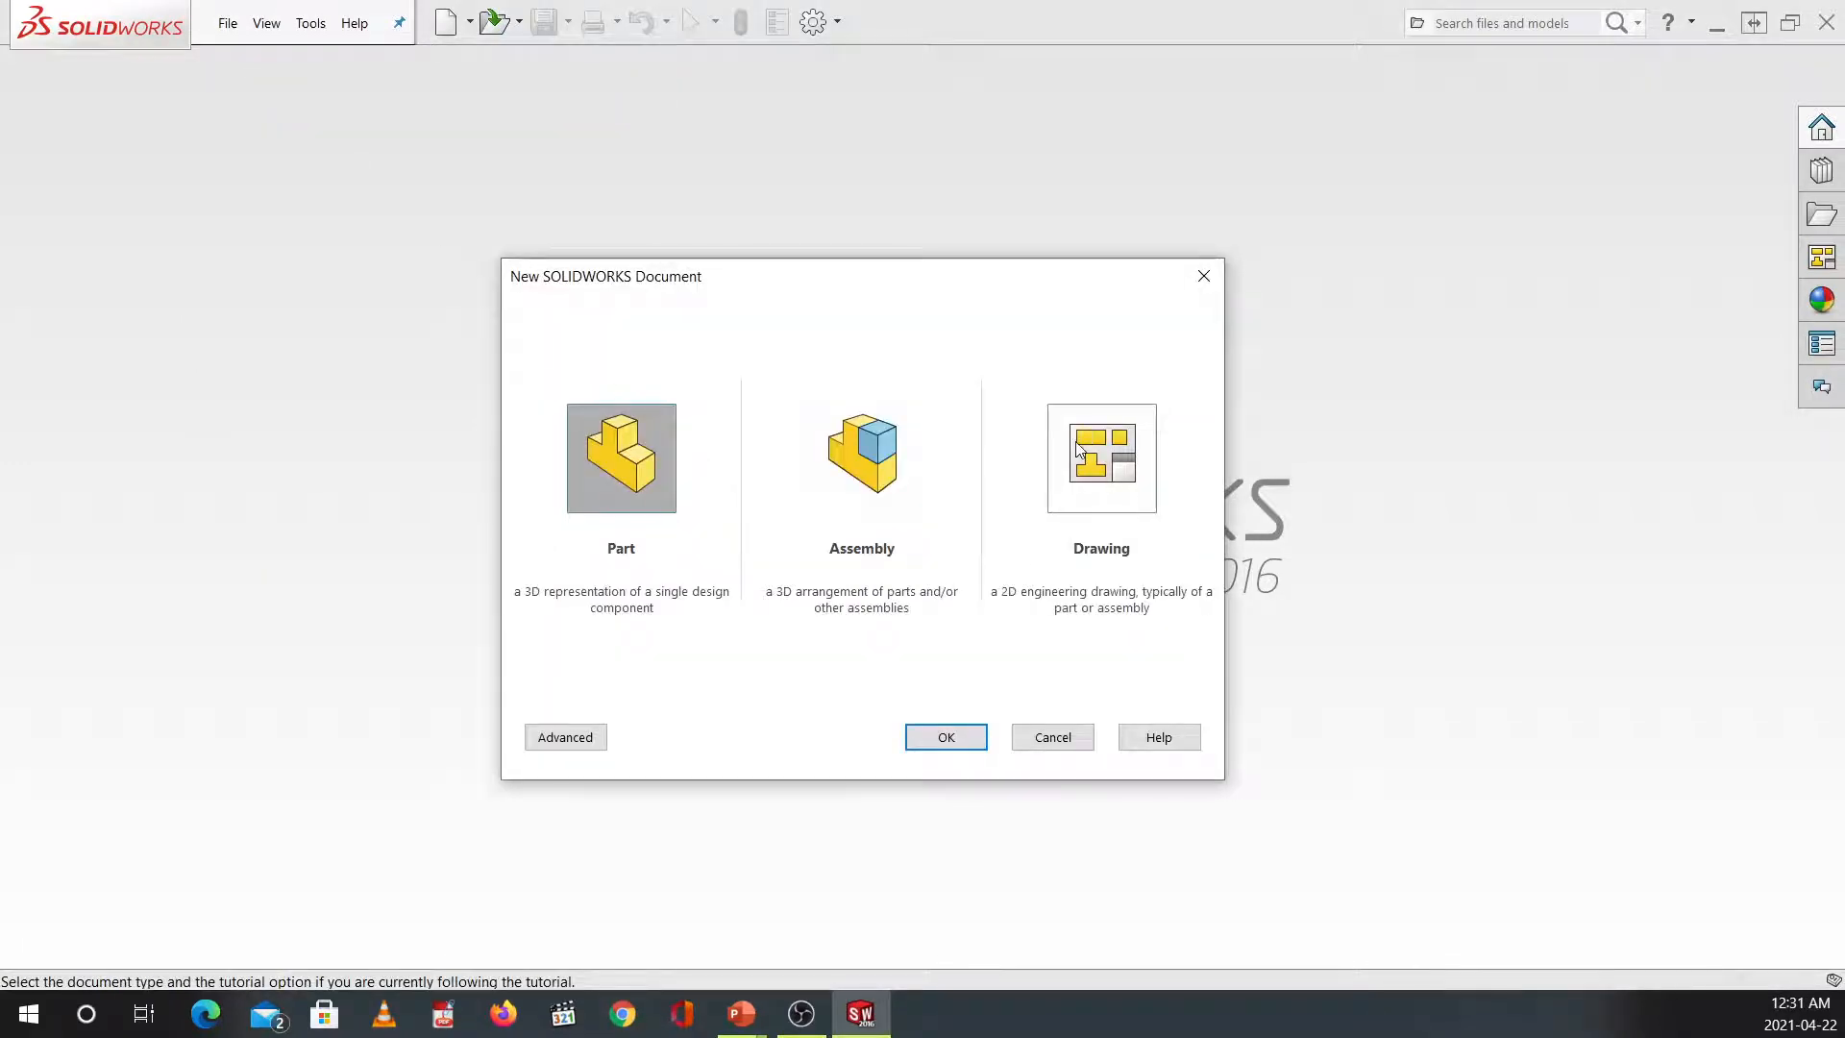
{"action": "left_click", "coordinate": [1080, 448]}
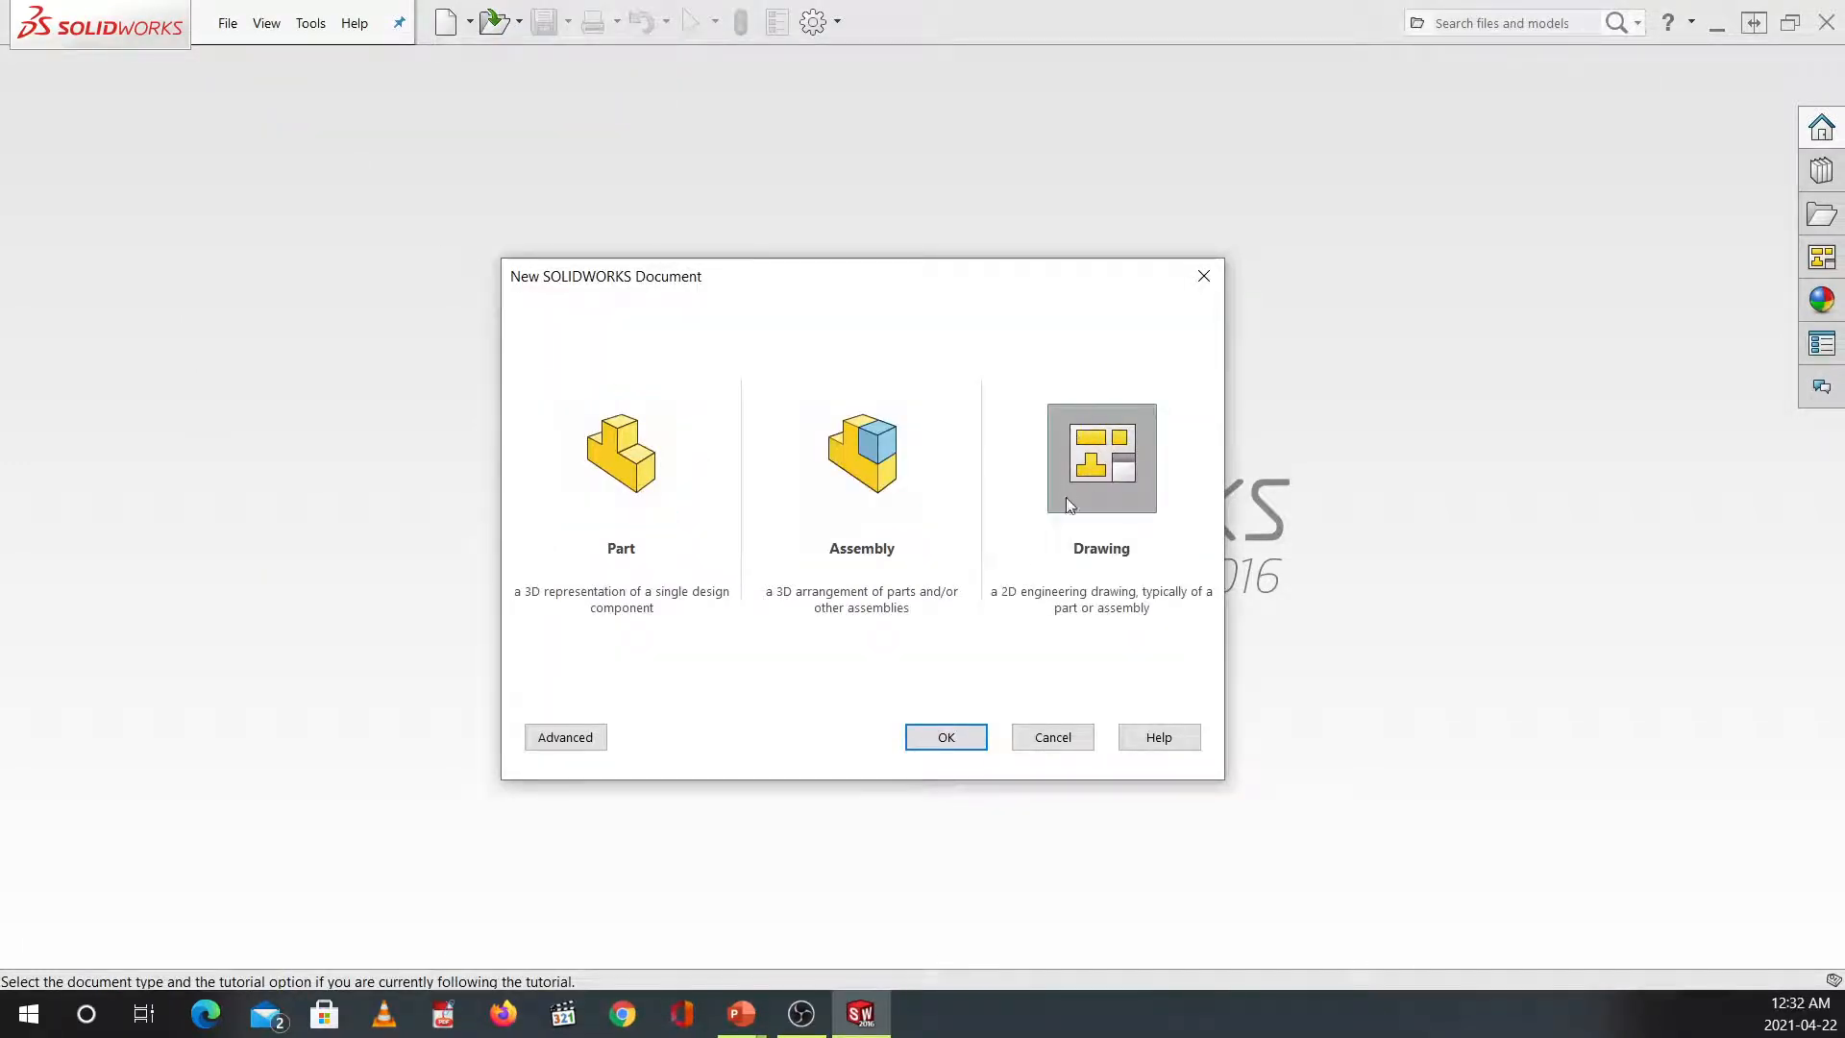
{"action": "left_click", "coordinate": [961, 744]}
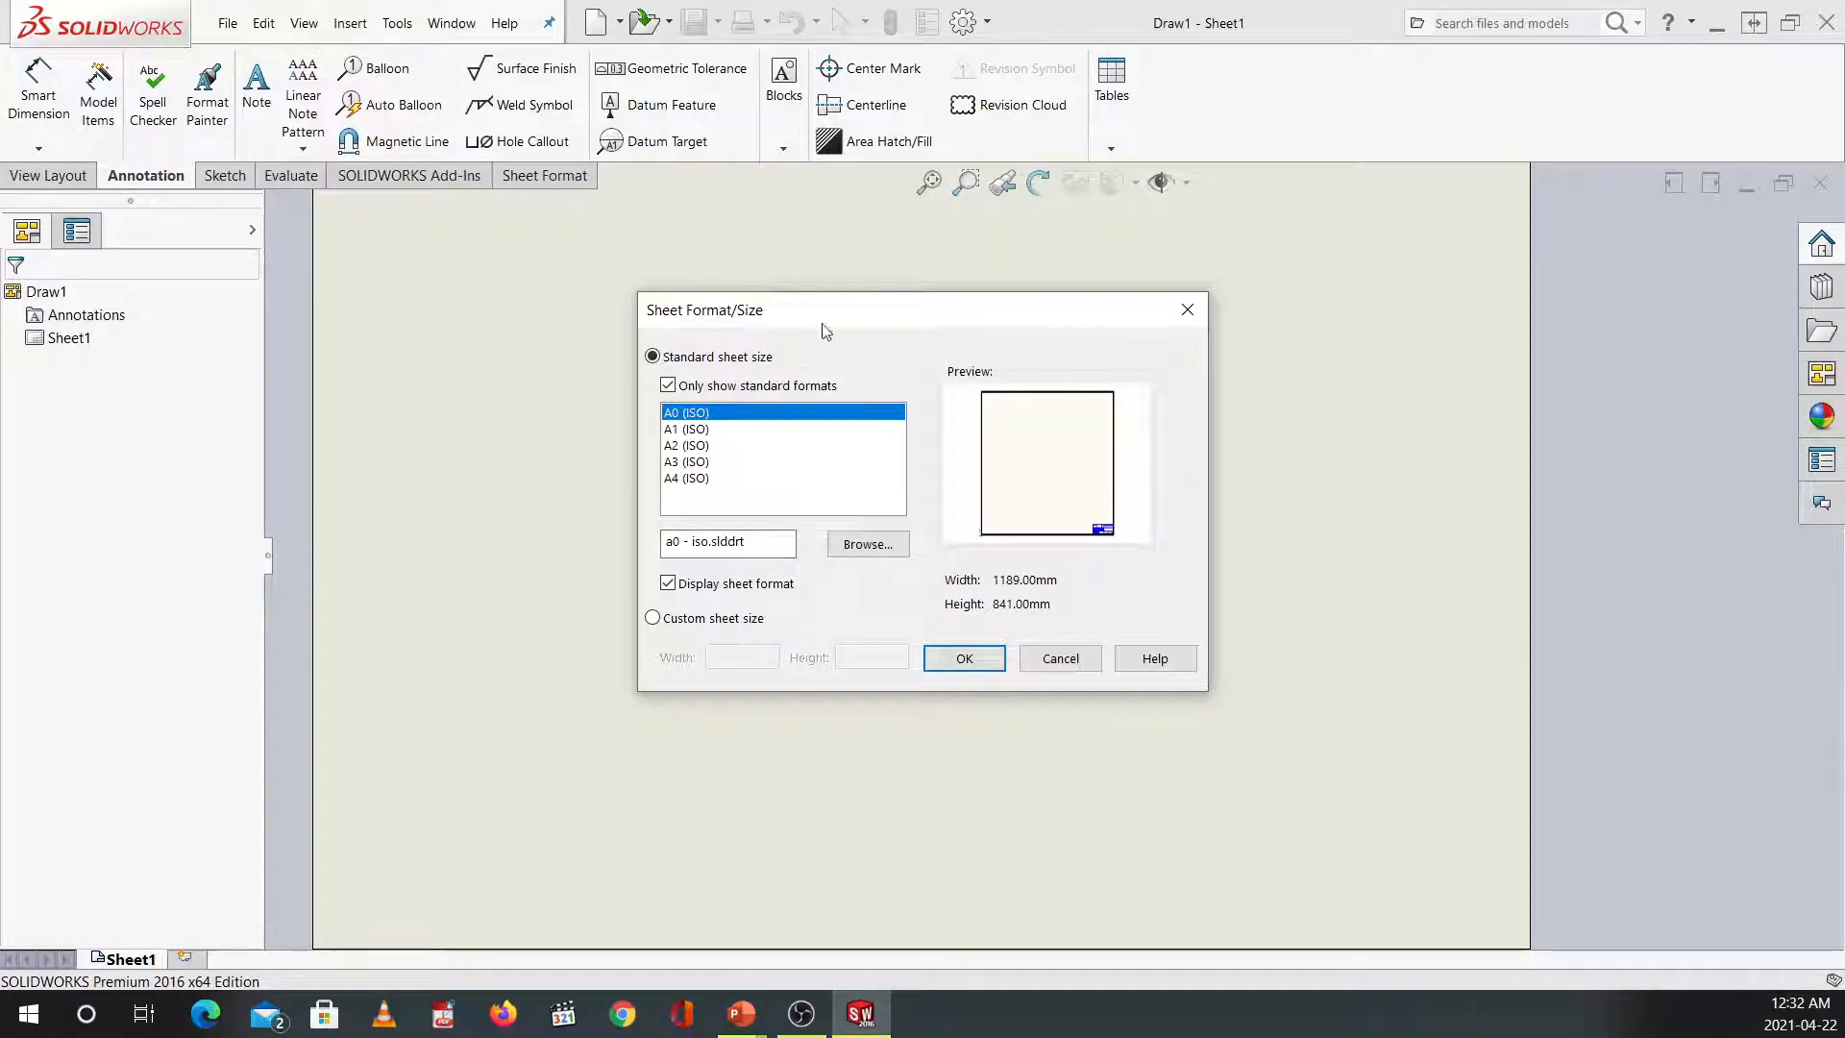
Set the drawing sheet to the standard A3 (ISO) size with the sheet format displayed.
{"action": "left_click_drag", "start_coordinate": [841, 321], "coordinate": [862, 327]}
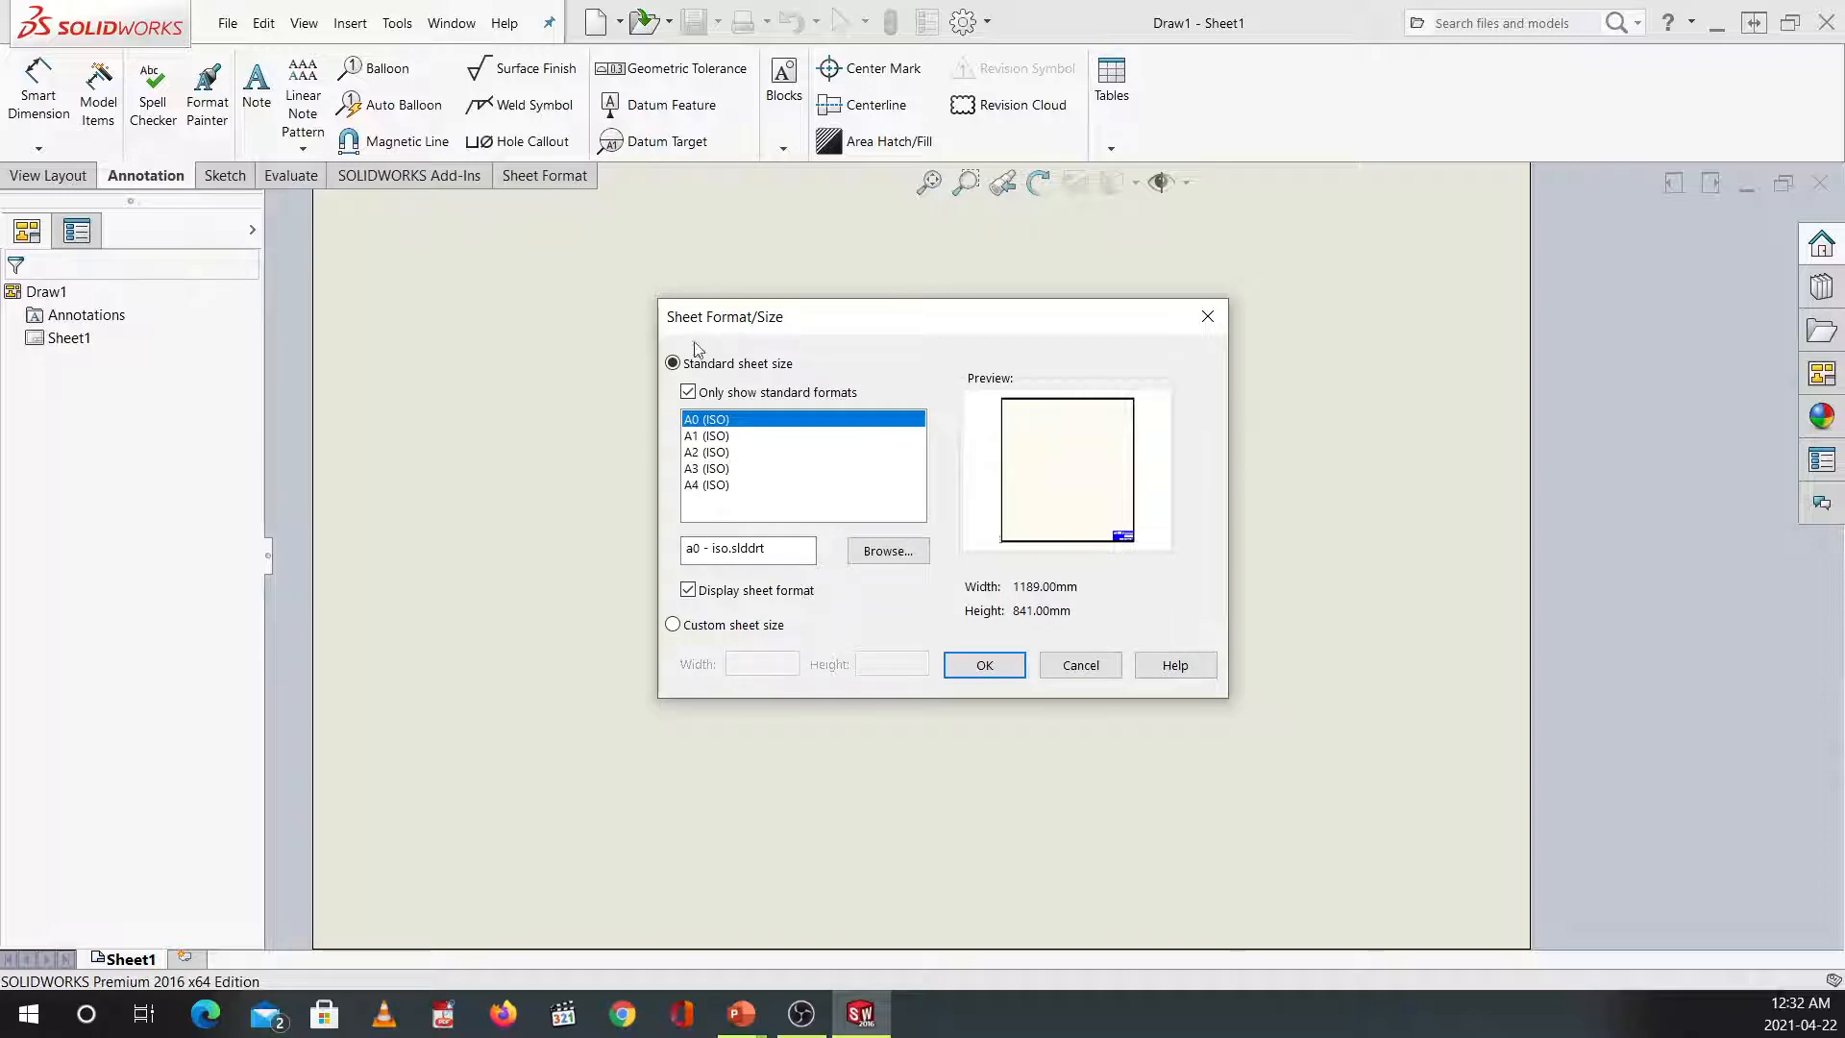
{"action": "left_click", "coordinate": [703, 469]}
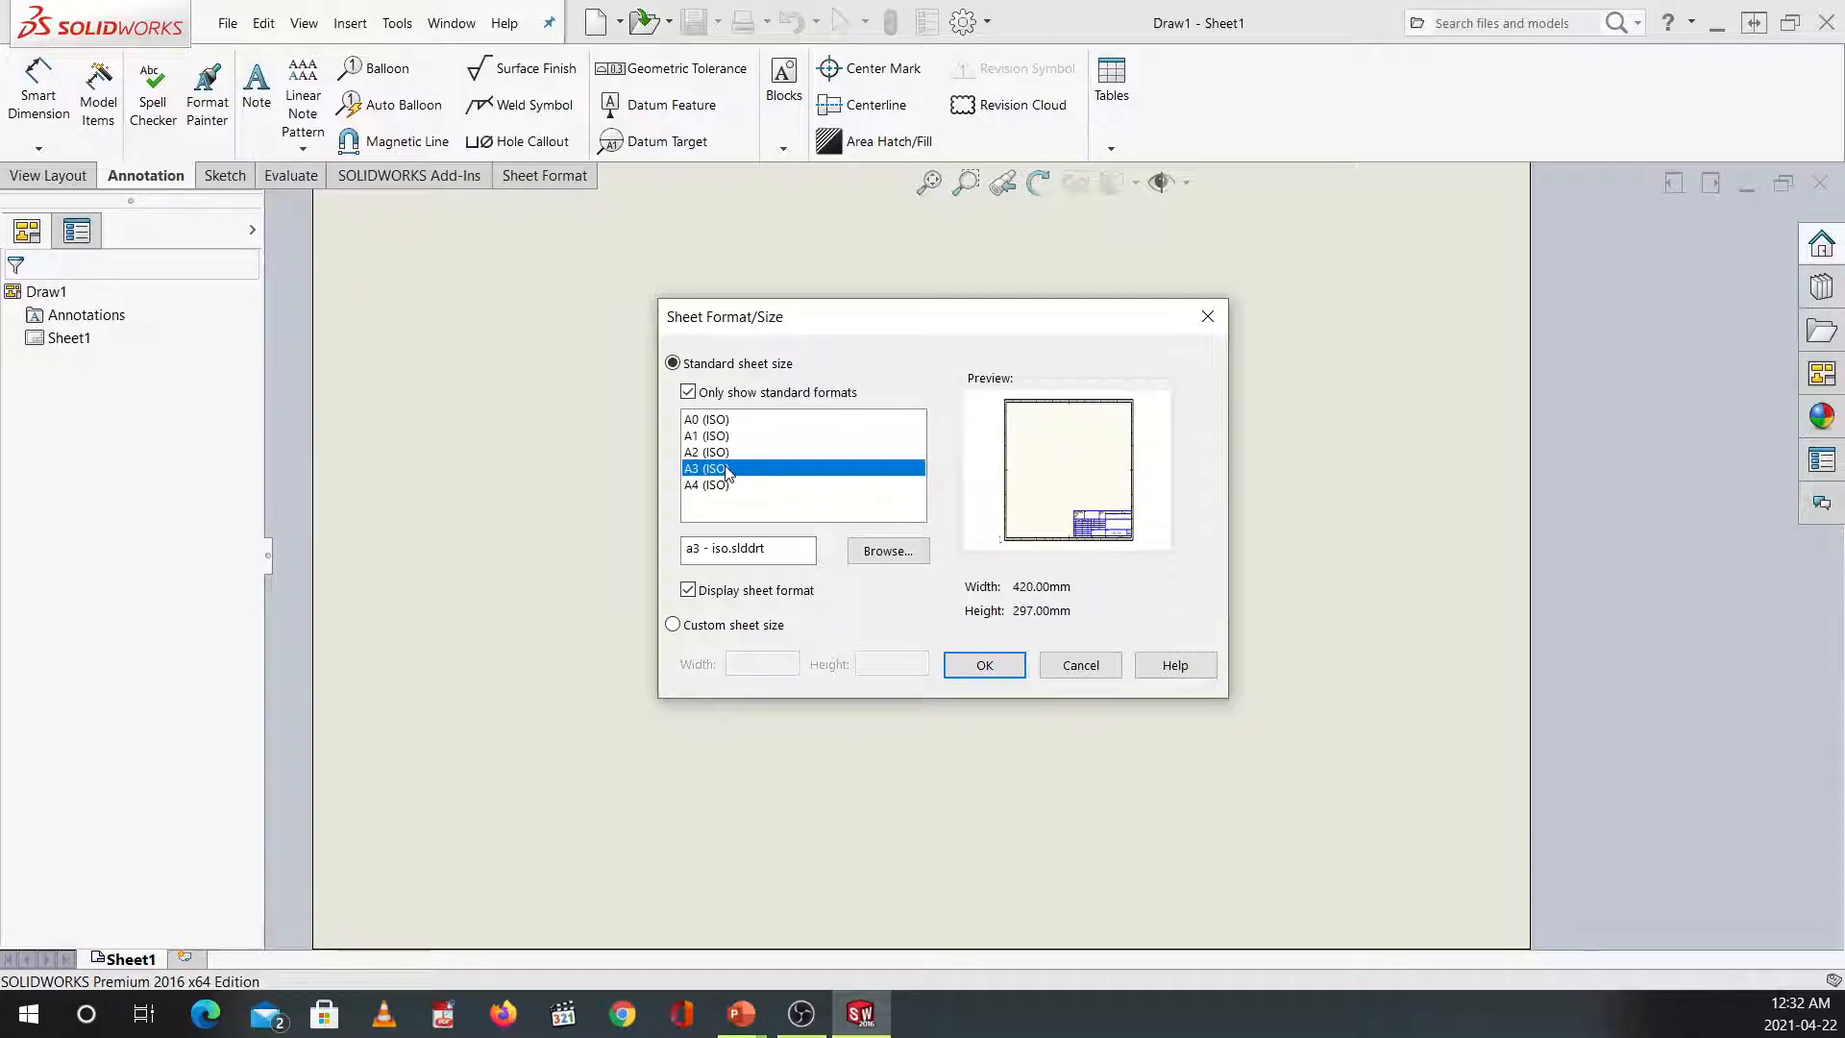
{"action": "left_click", "coordinate": [726, 485]}
{"action": "left_click", "coordinate": [725, 471]}
{"action": "left_click", "coordinate": [746, 487]}
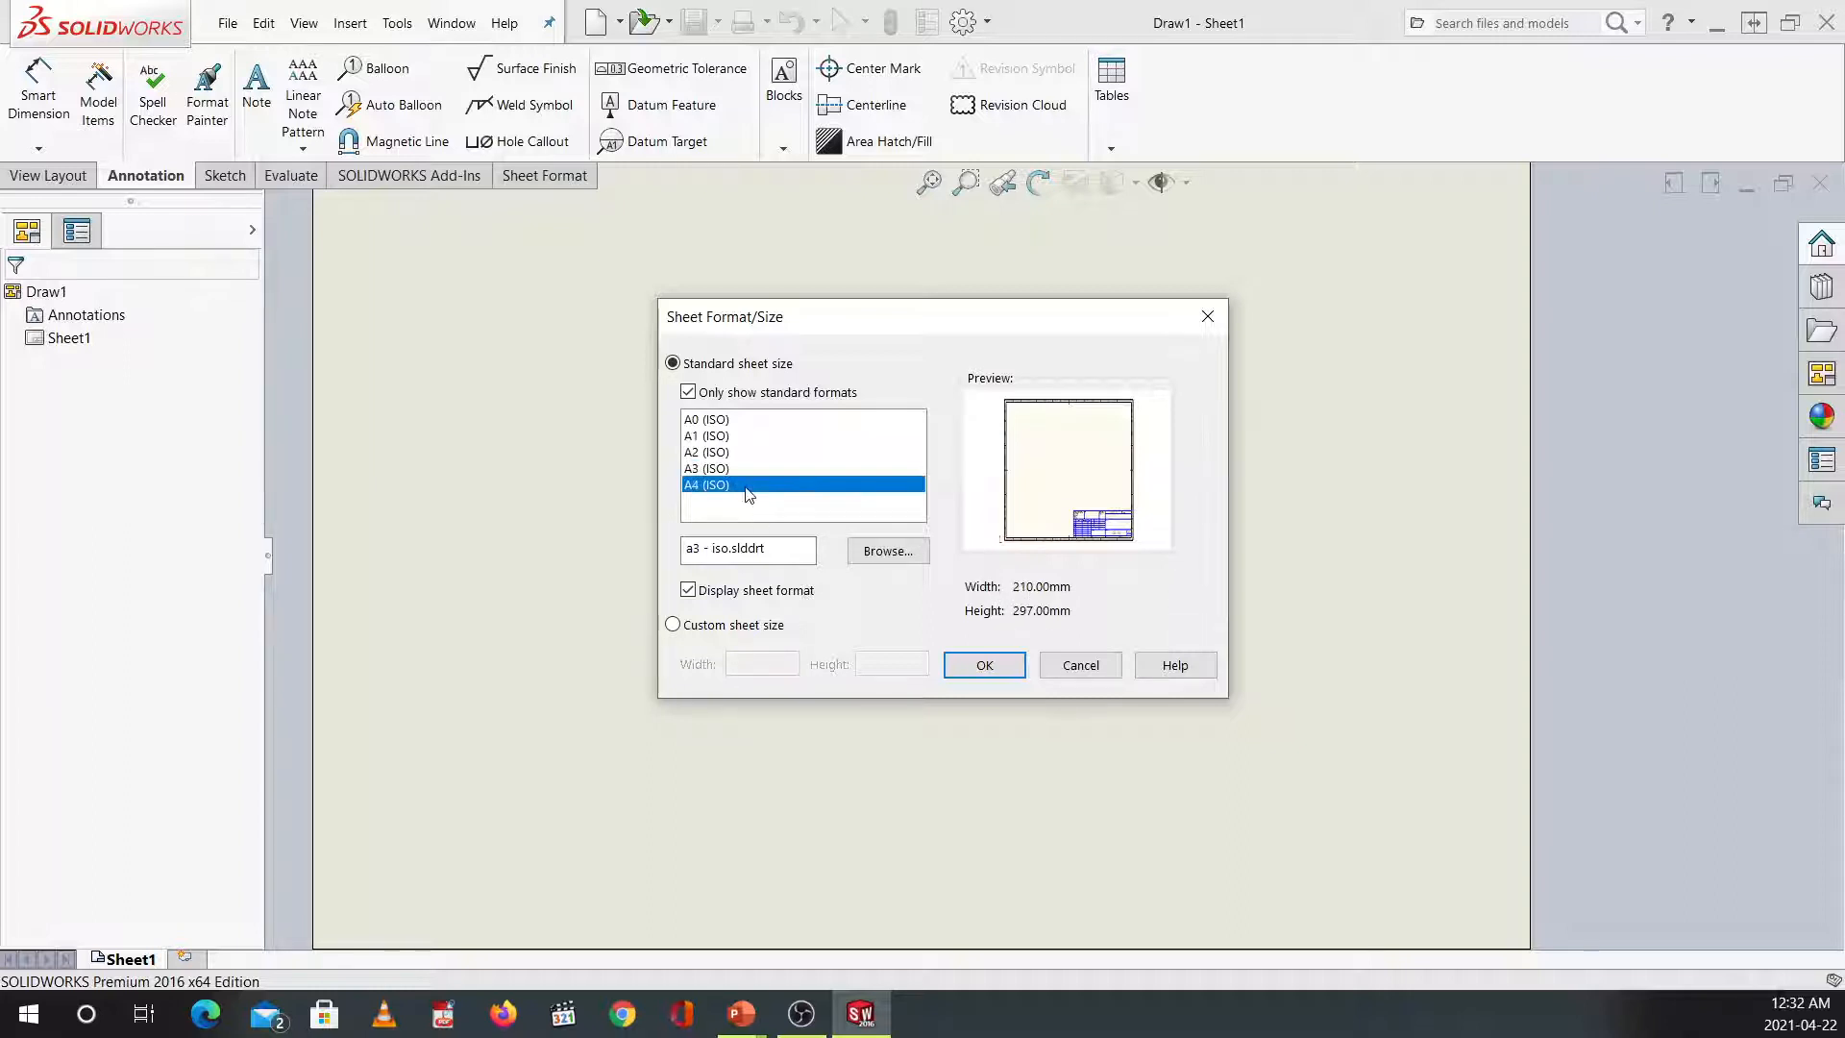
{"action": "left_click", "coordinate": [745, 475]}
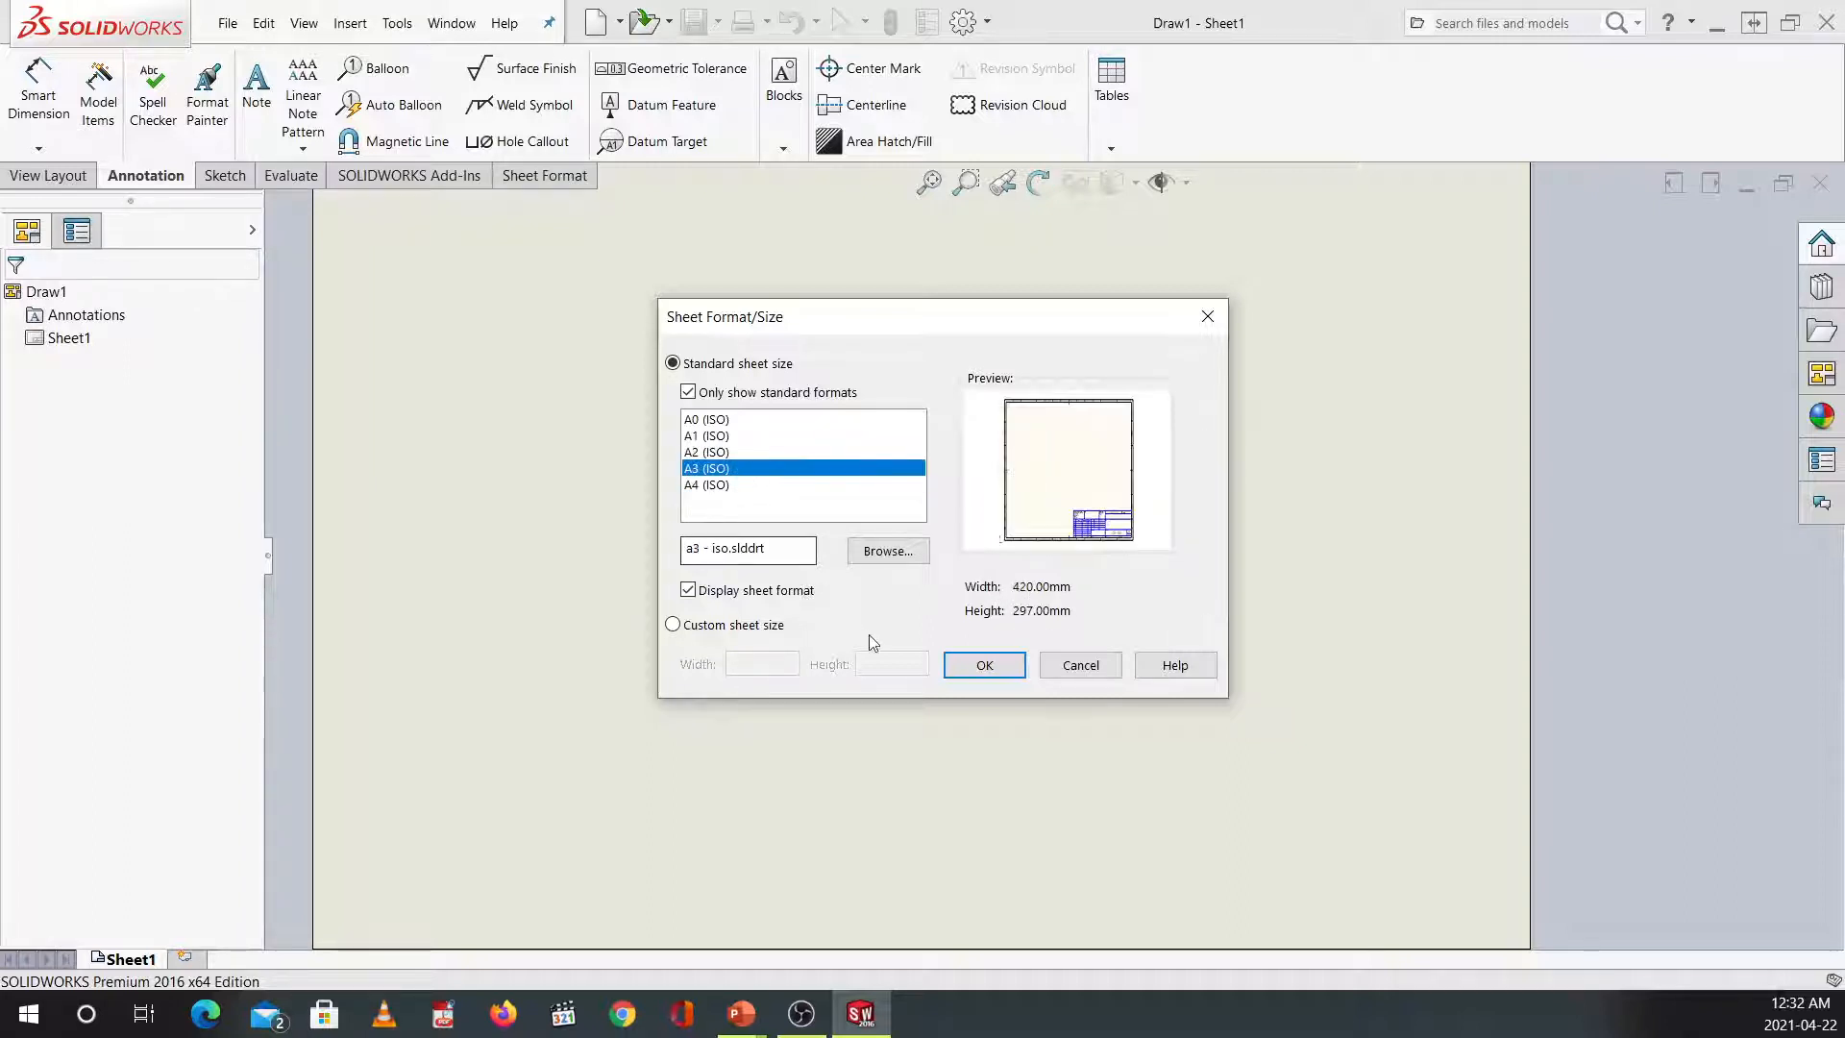
{"action": "left_click", "coordinate": [988, 663]}
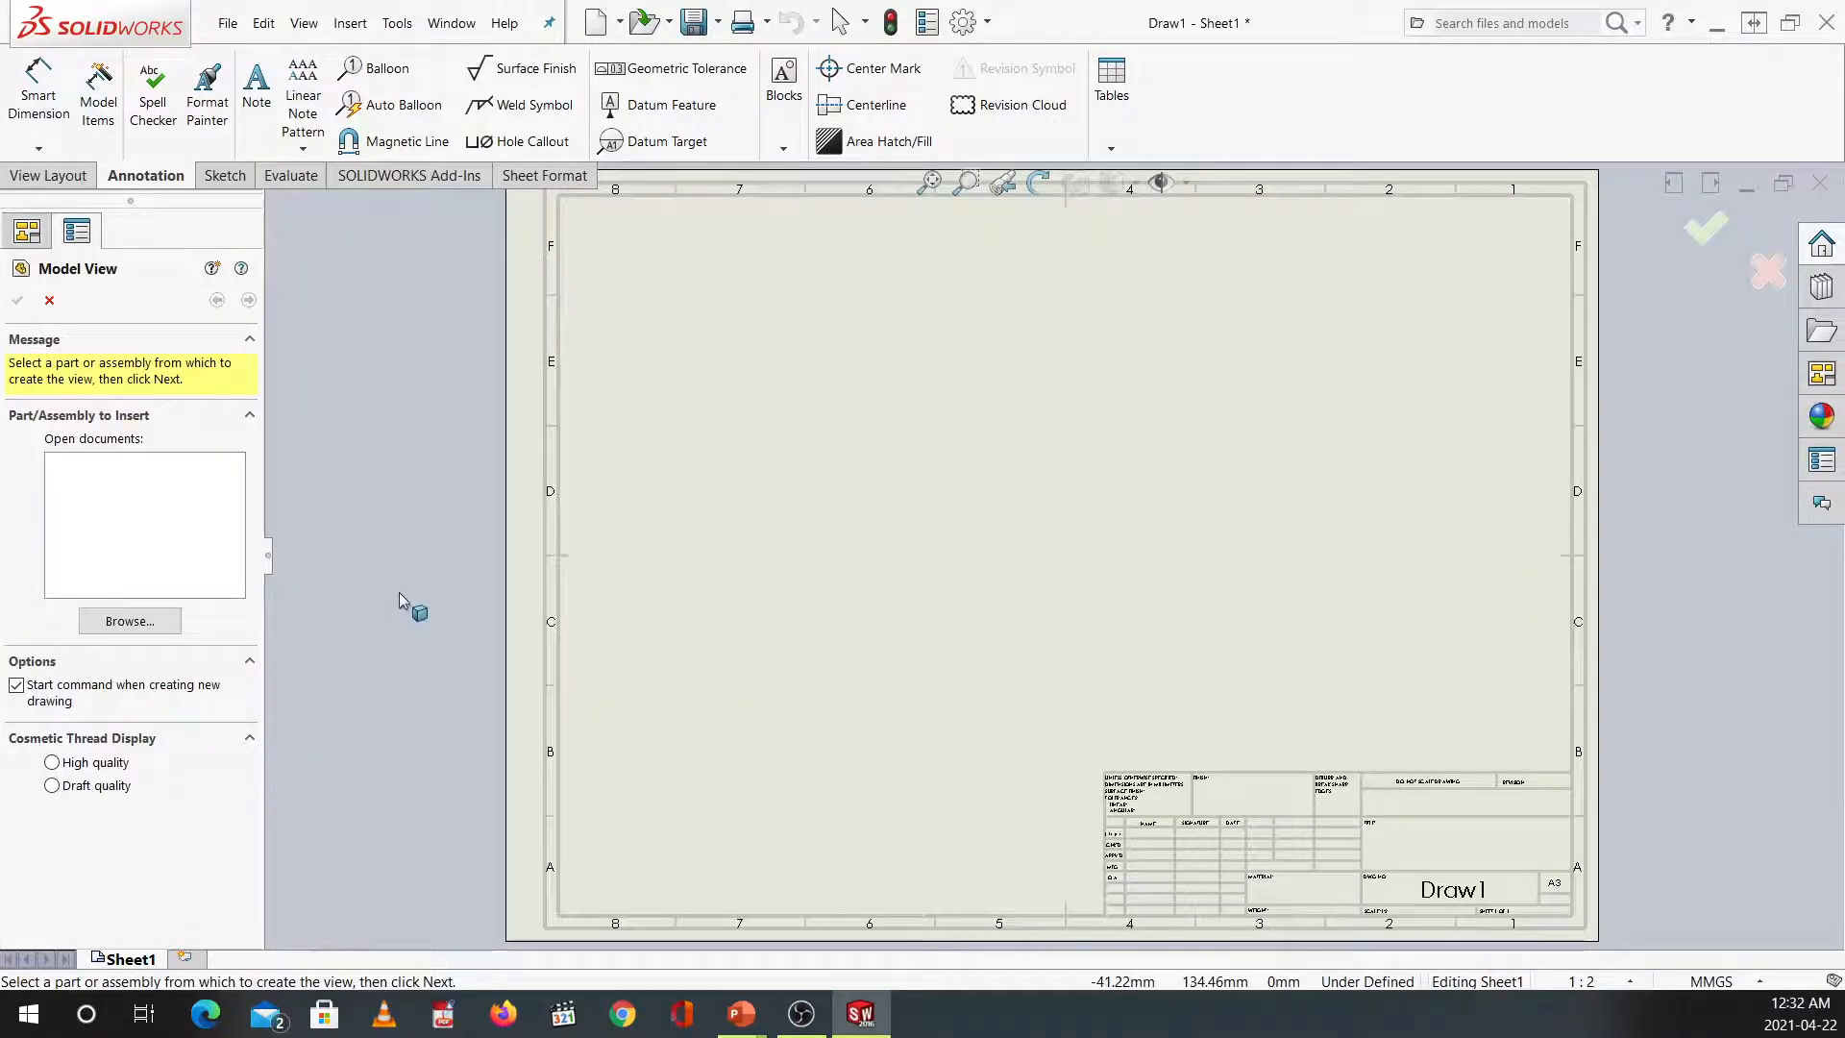
{"action": "left_click", "coordinate": [400, 593]}
{"action": "left_click", "coordinate": [1073, 511]}
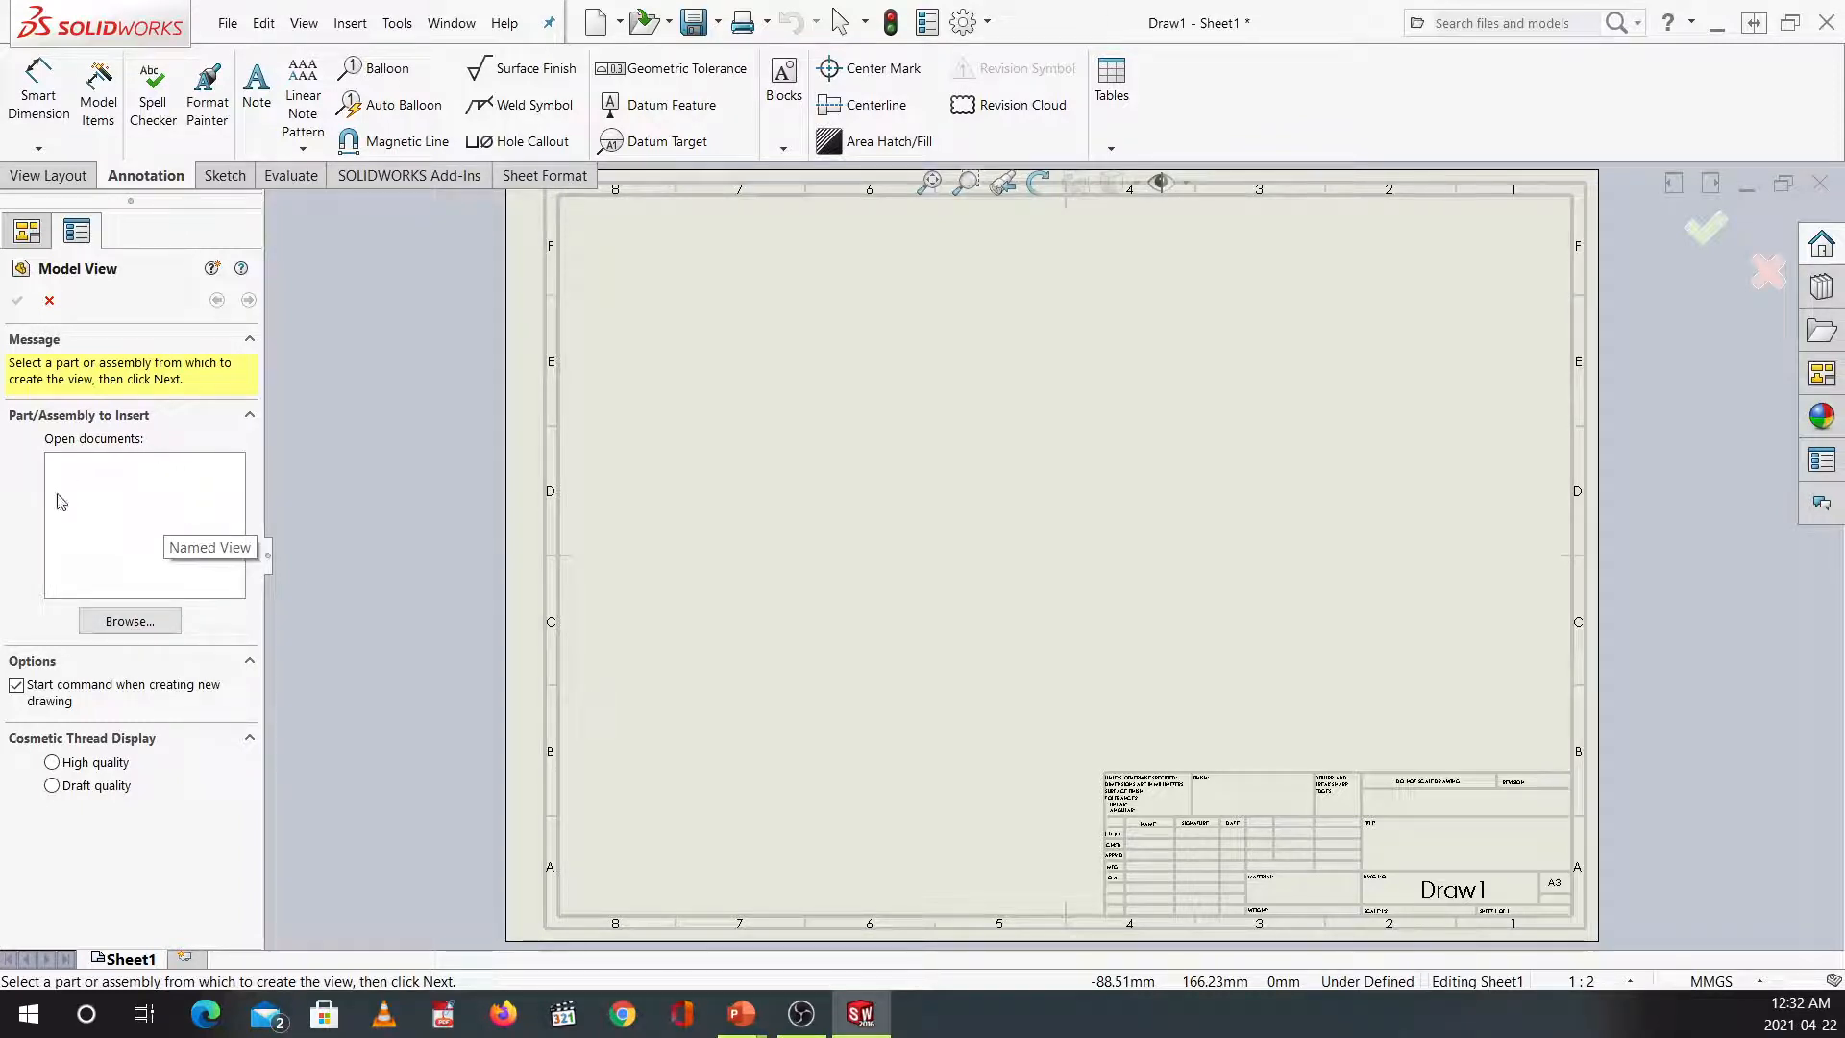
{"action": "left_click", "coordinate": [128, 622]}
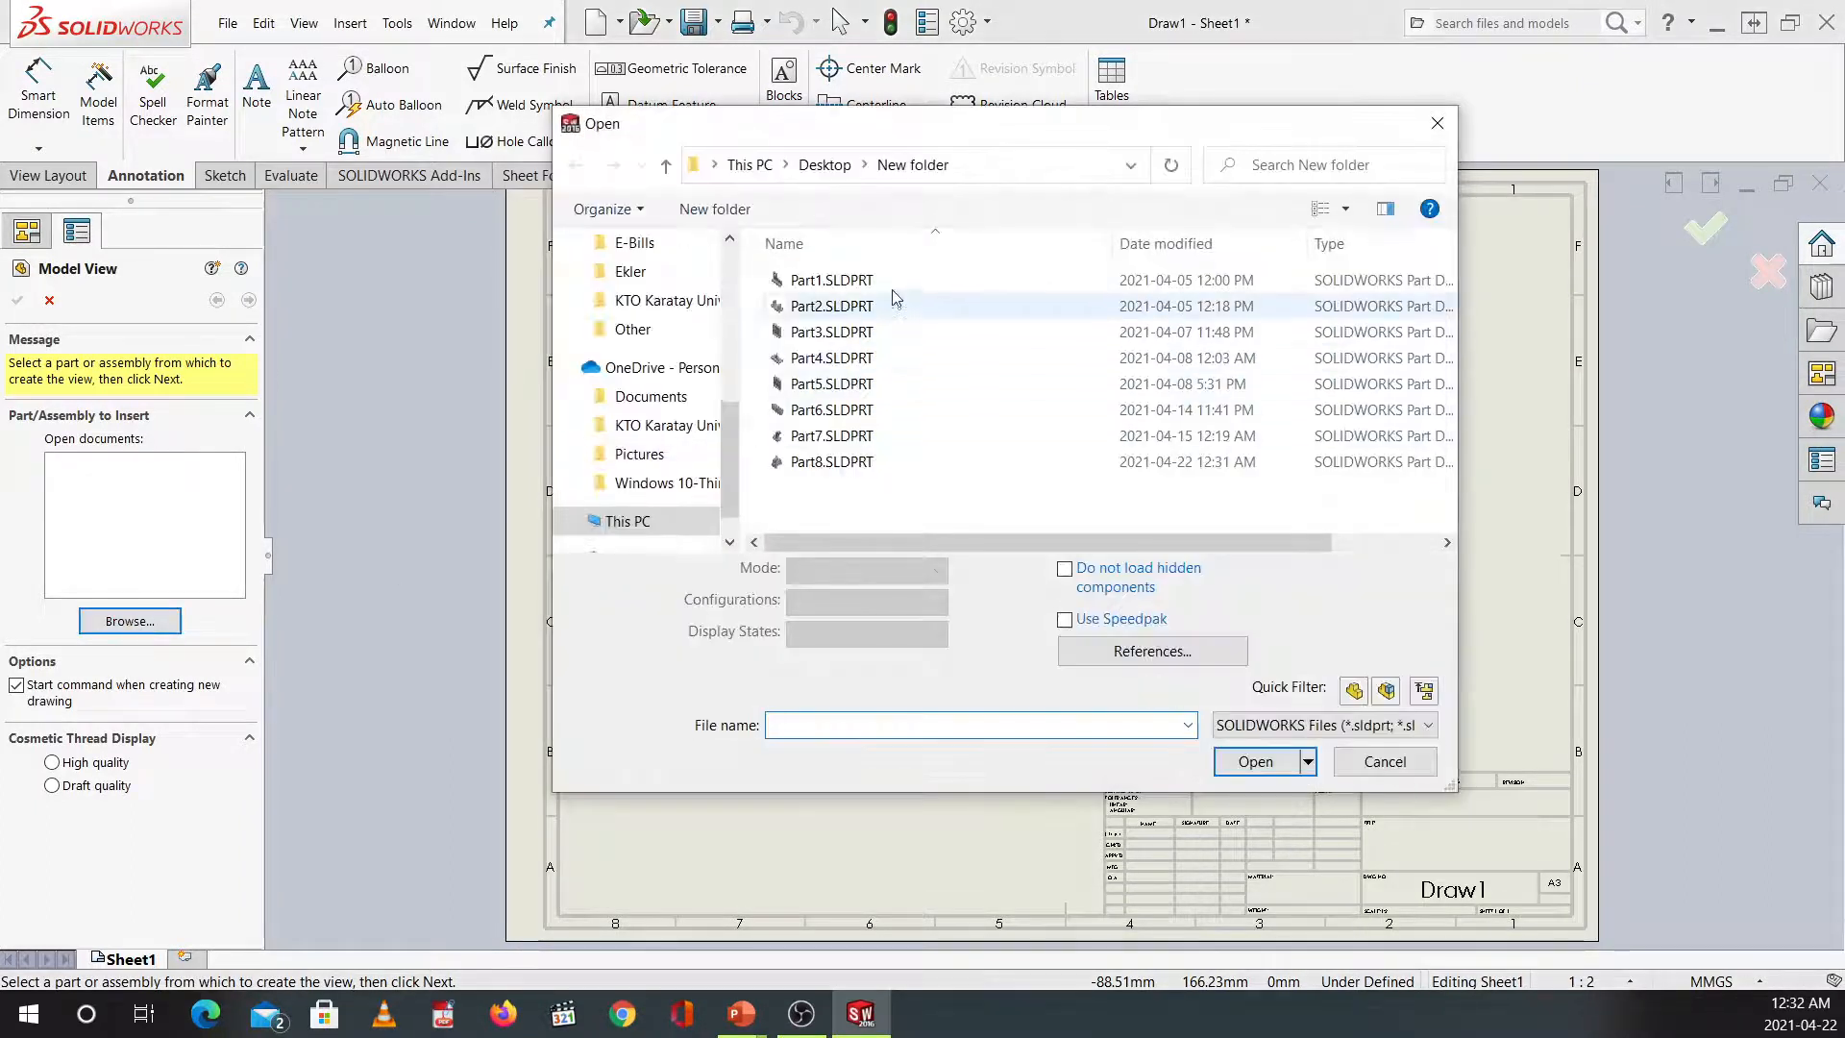
{"action": "double_click", "coordinate": [821, 463]}
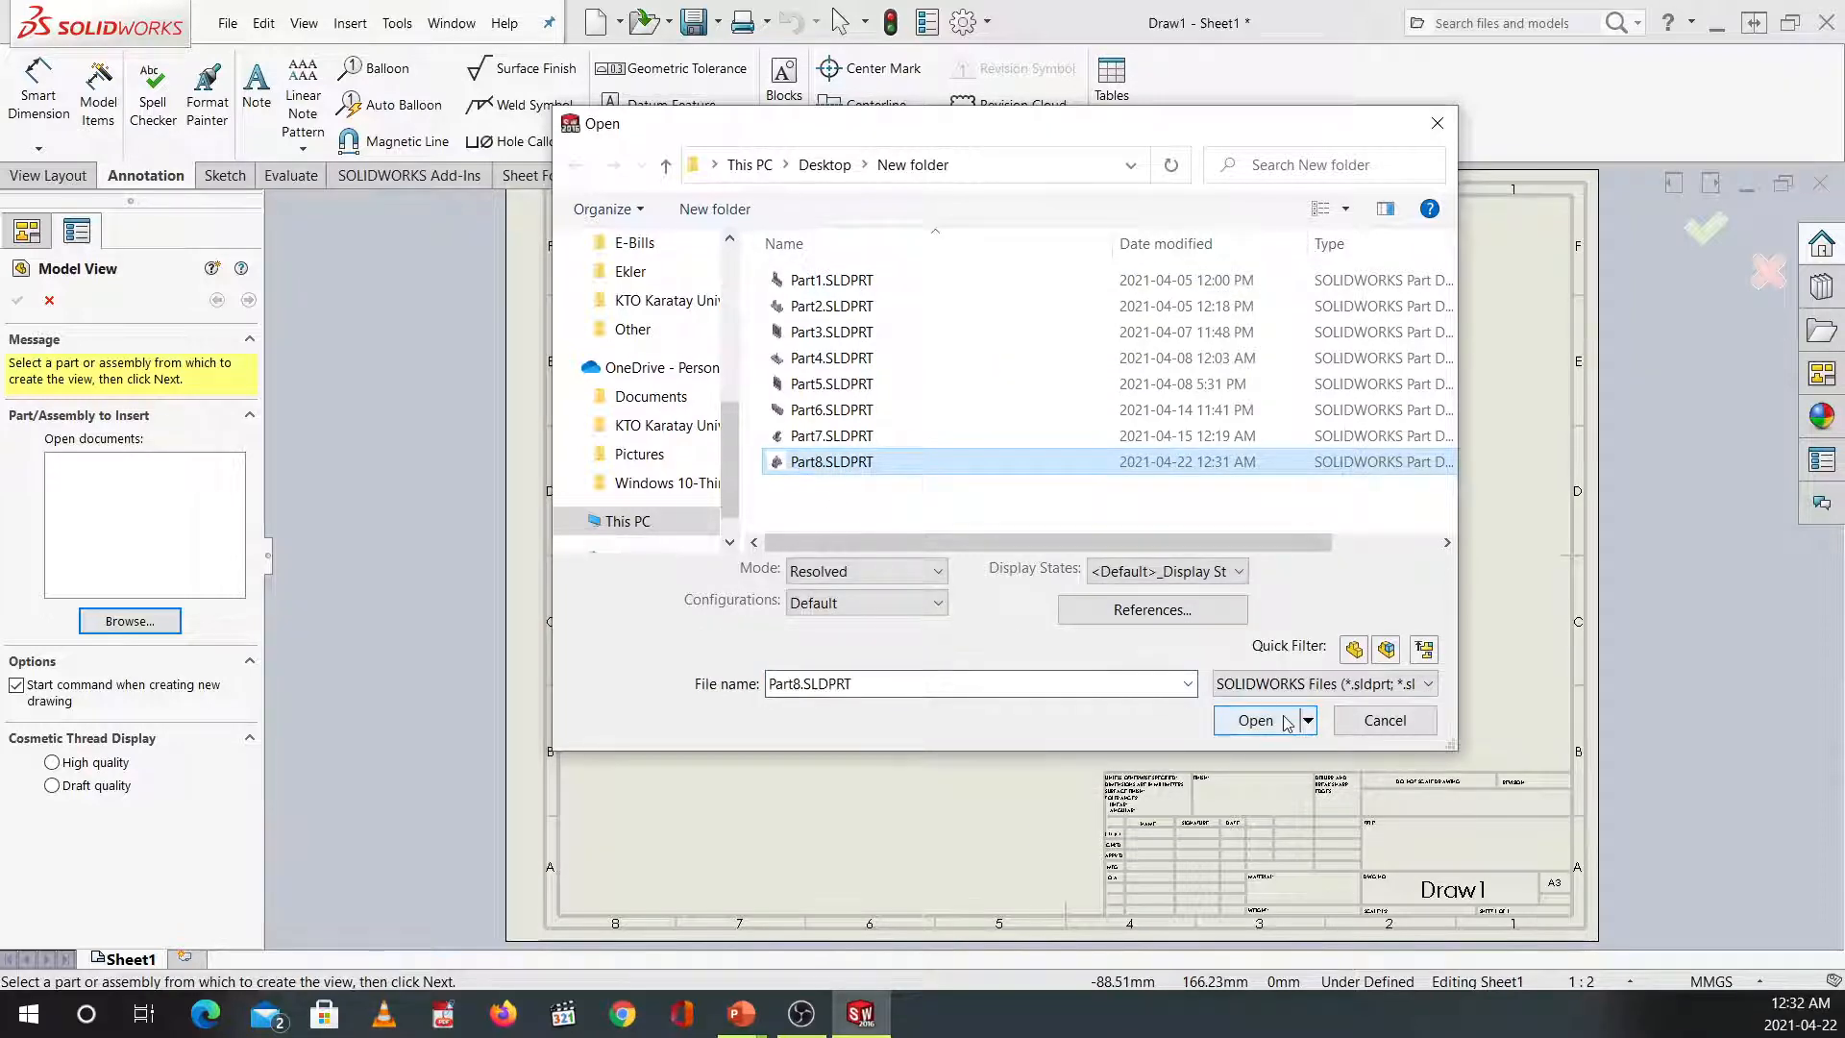
{"action": "left_click", "coordinate": [1256, 711]}
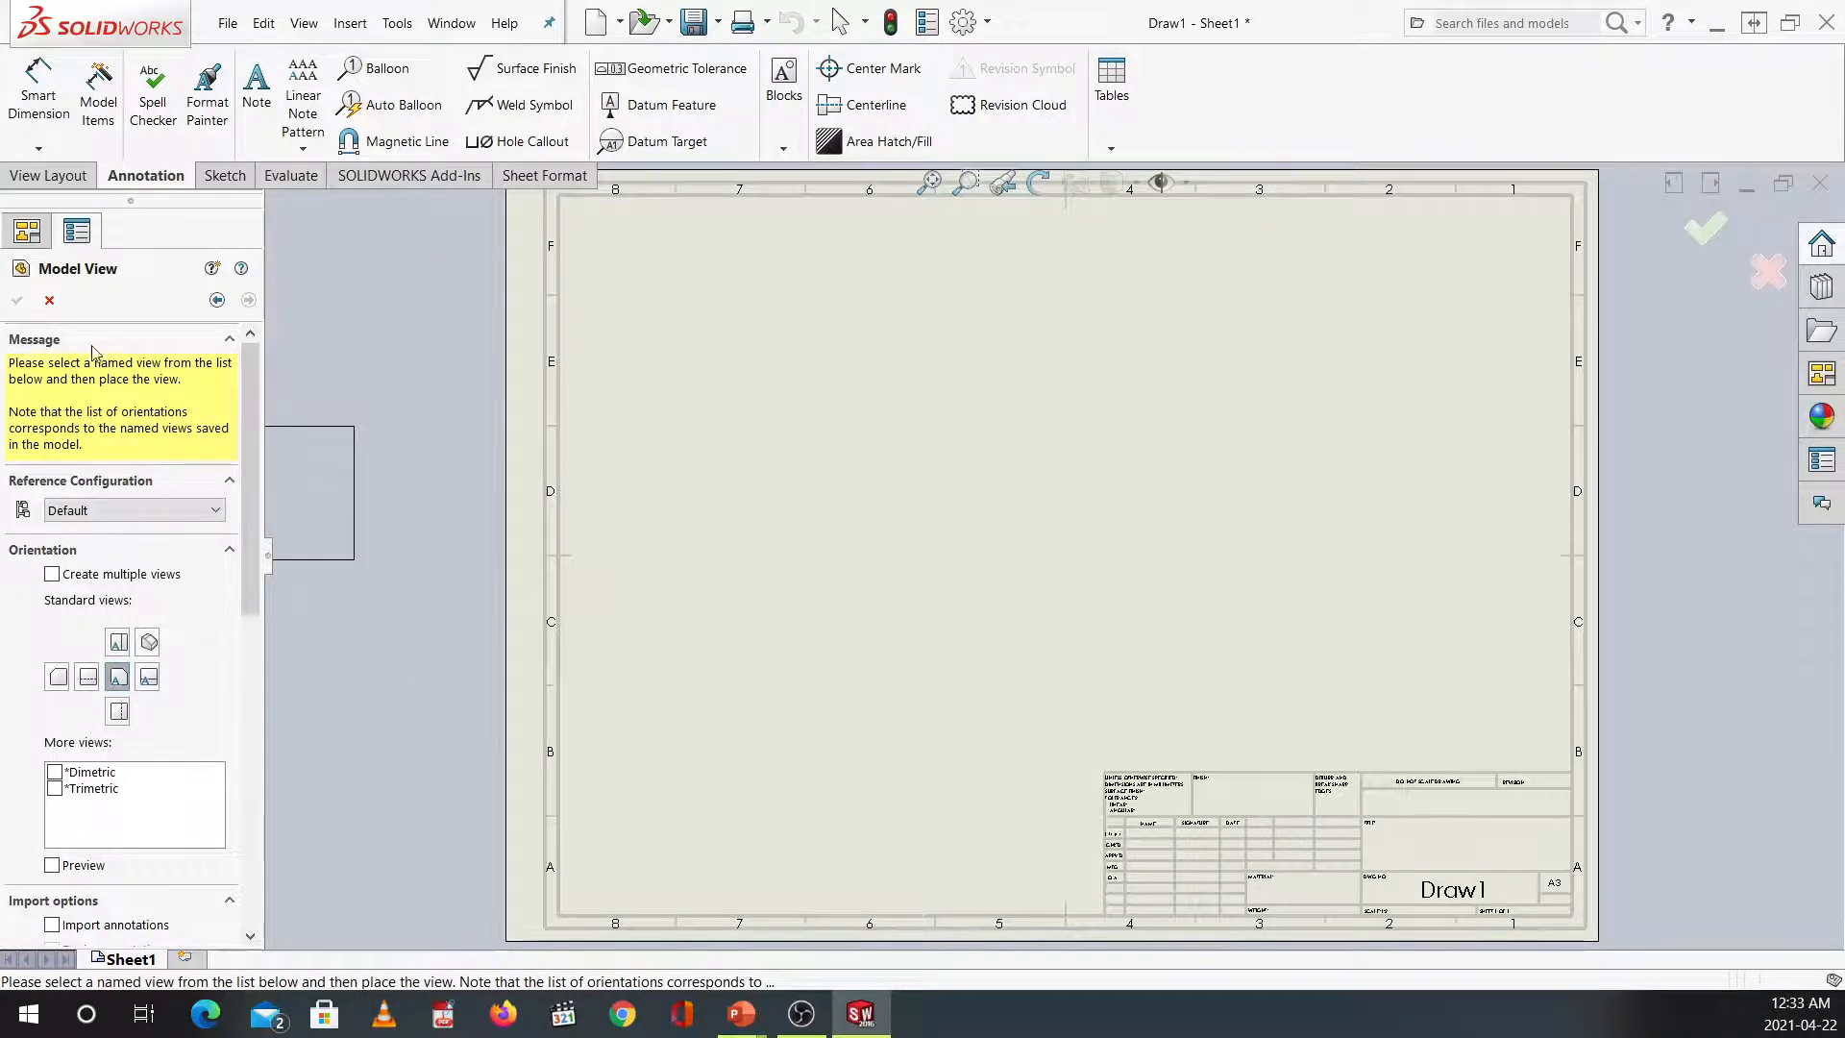
{"action": "left_click", "coordinate": [50, 302]}
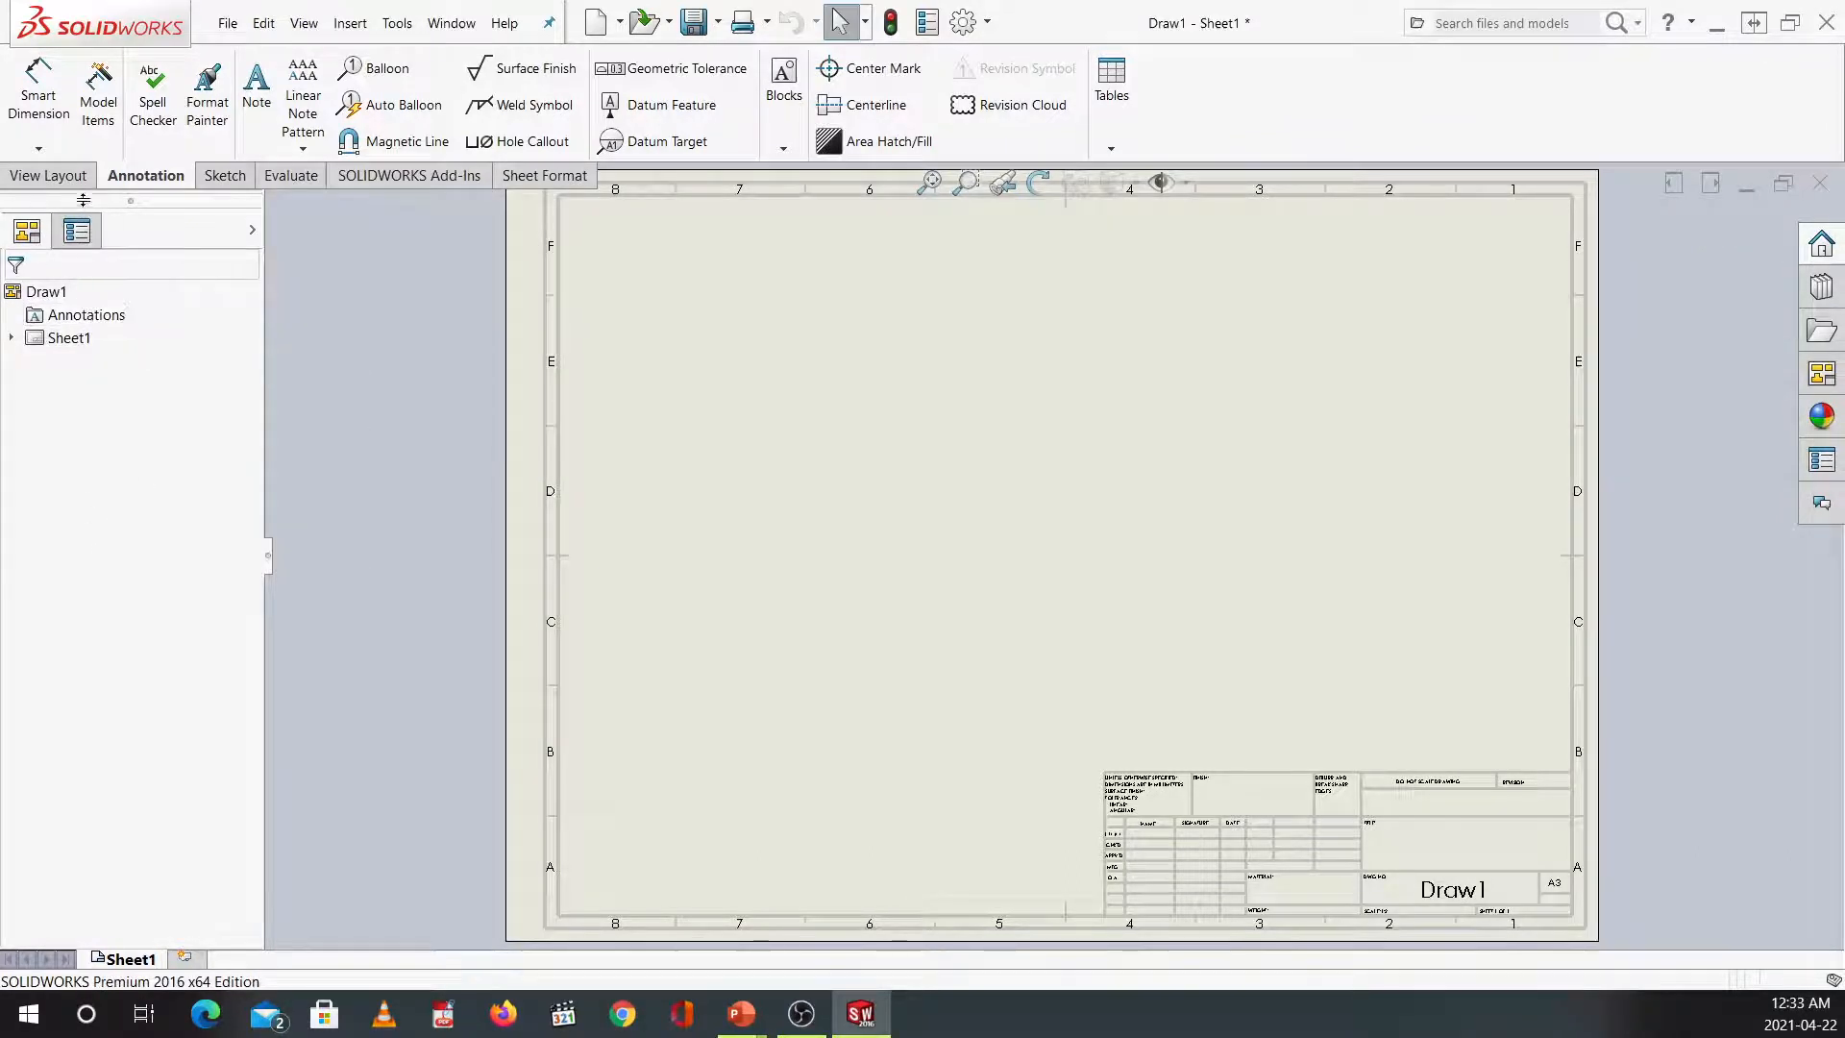
{"action": "left_click", "coordinate": [71, 180]}
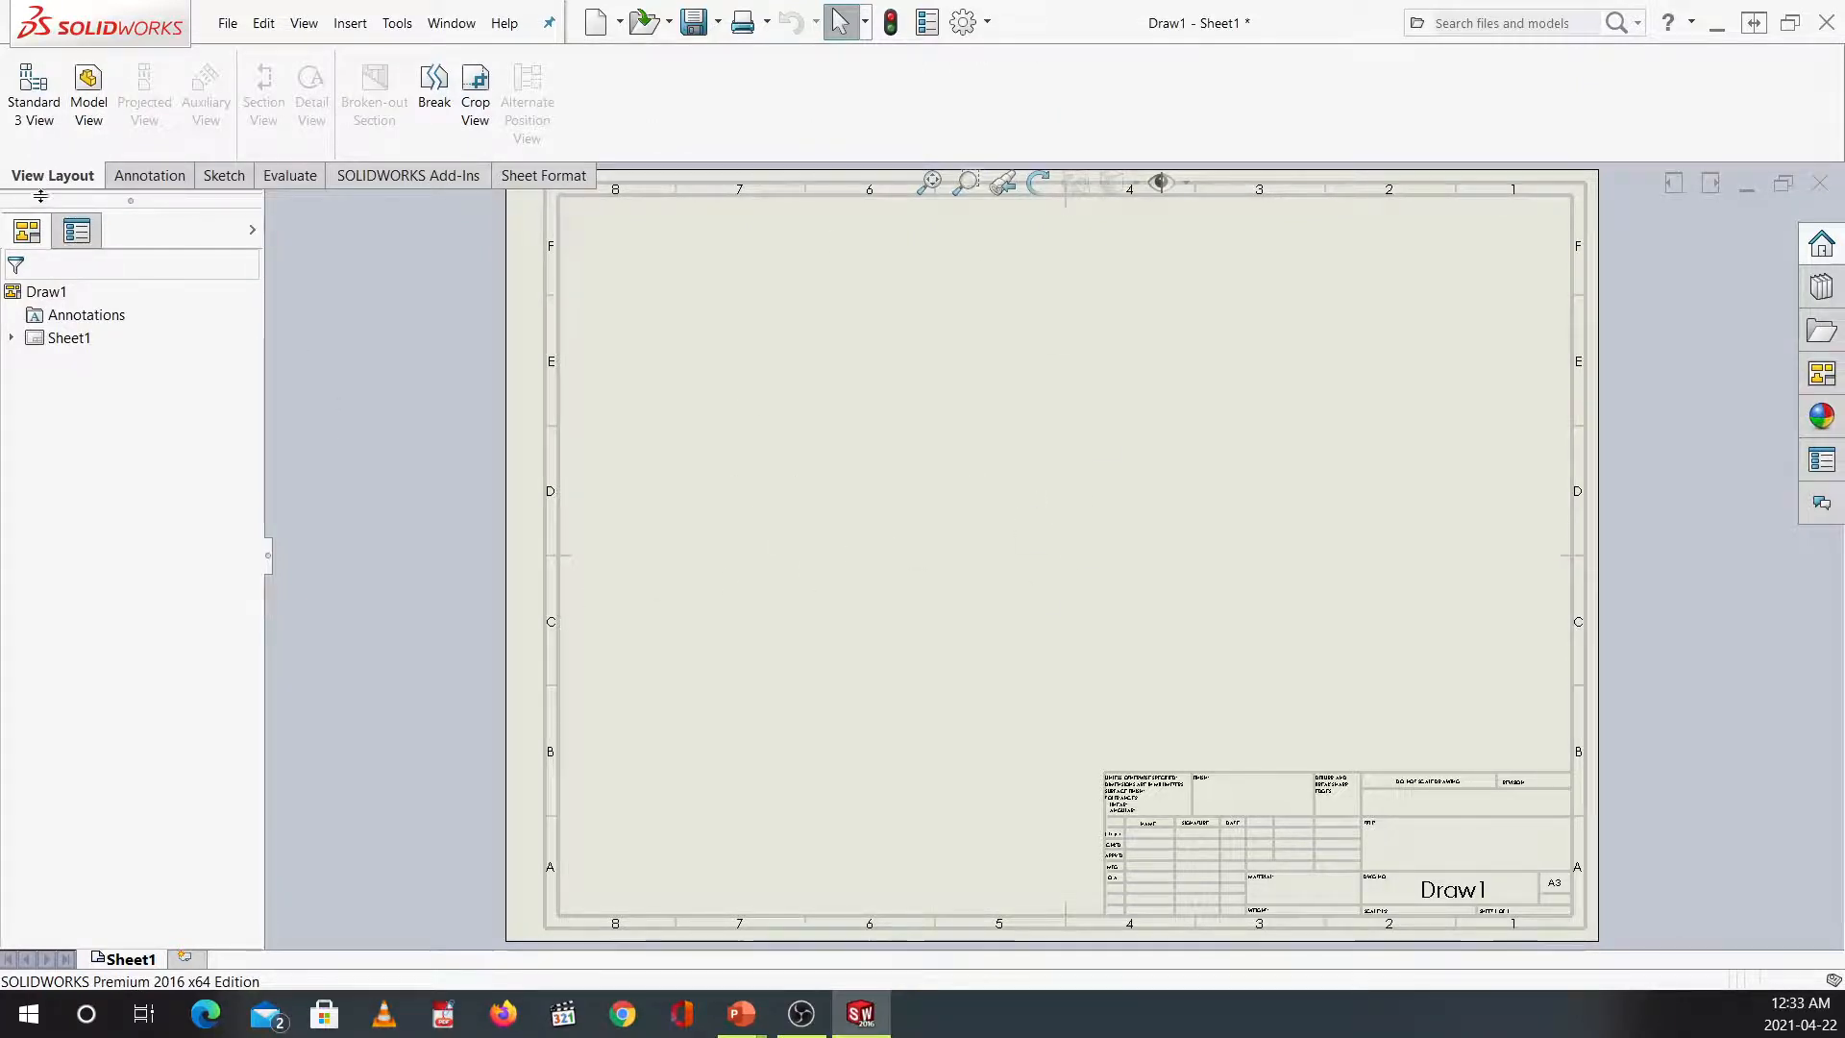
{"action": "left_click", "coordinate": [92, 96]}
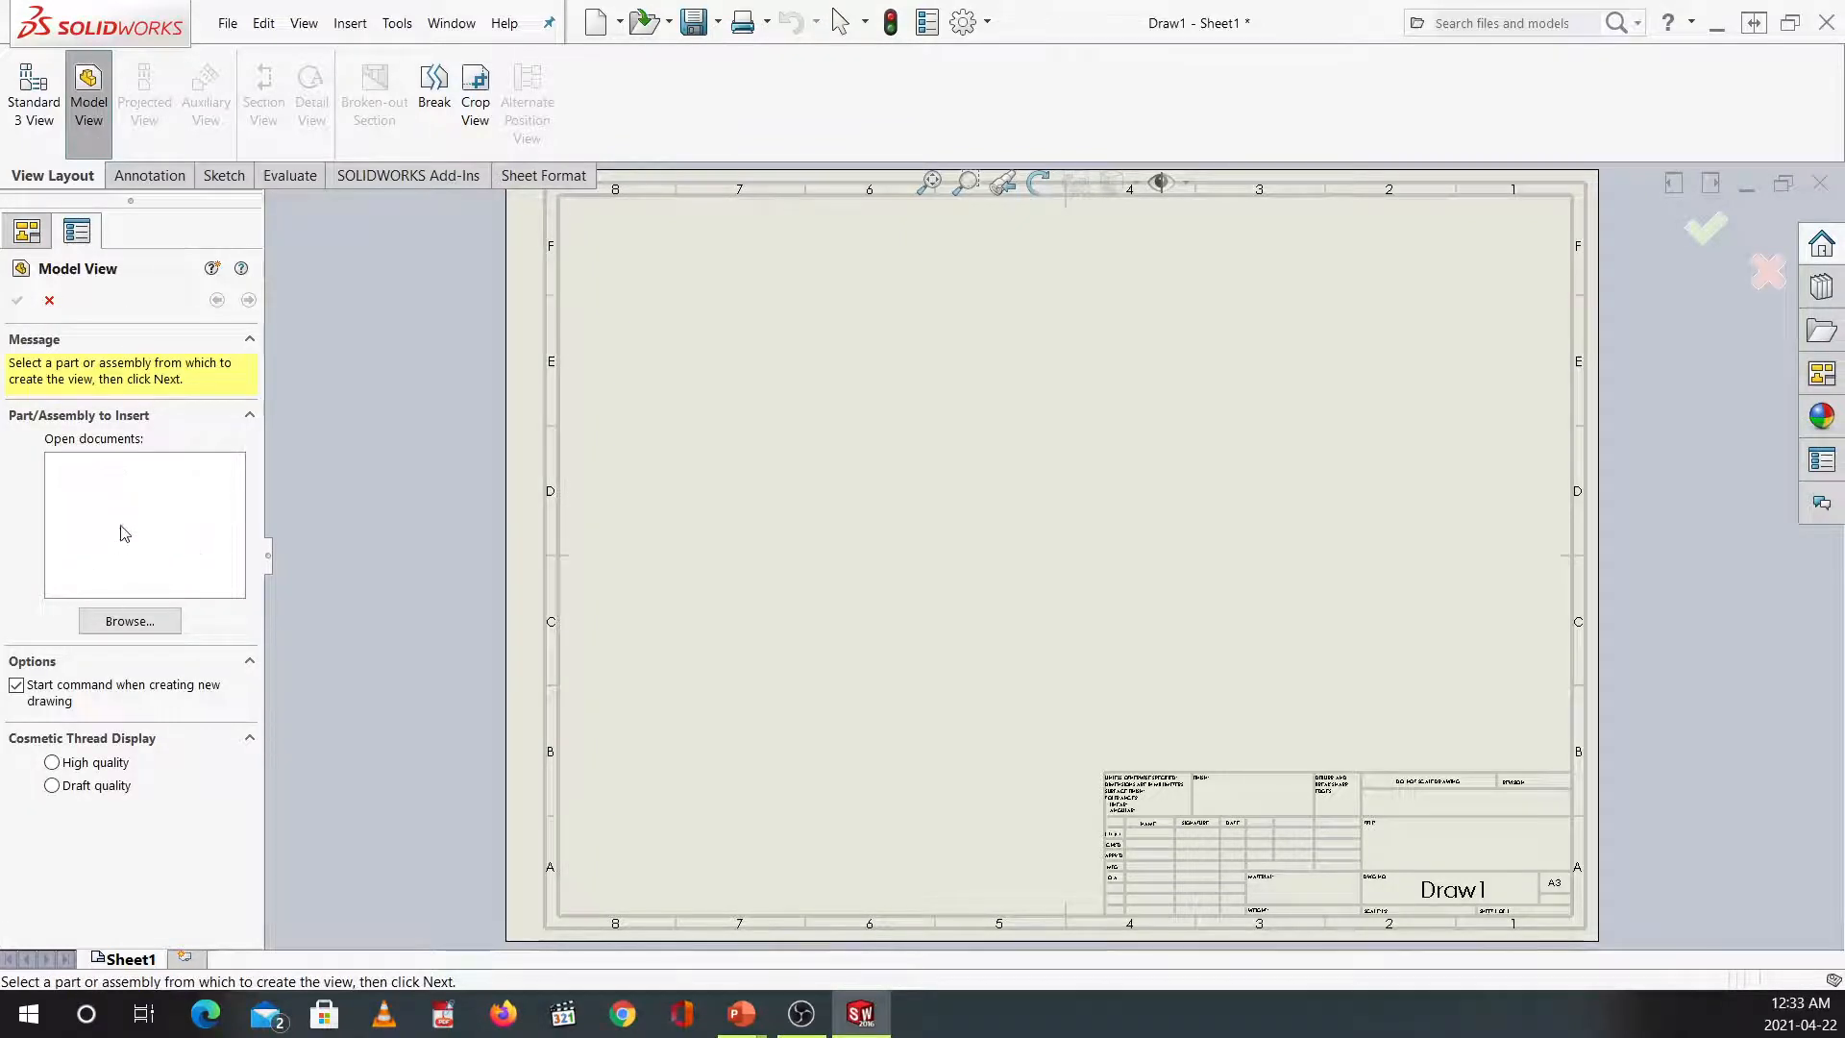
{"action": "left_click", "coordinate": [131, 623]}
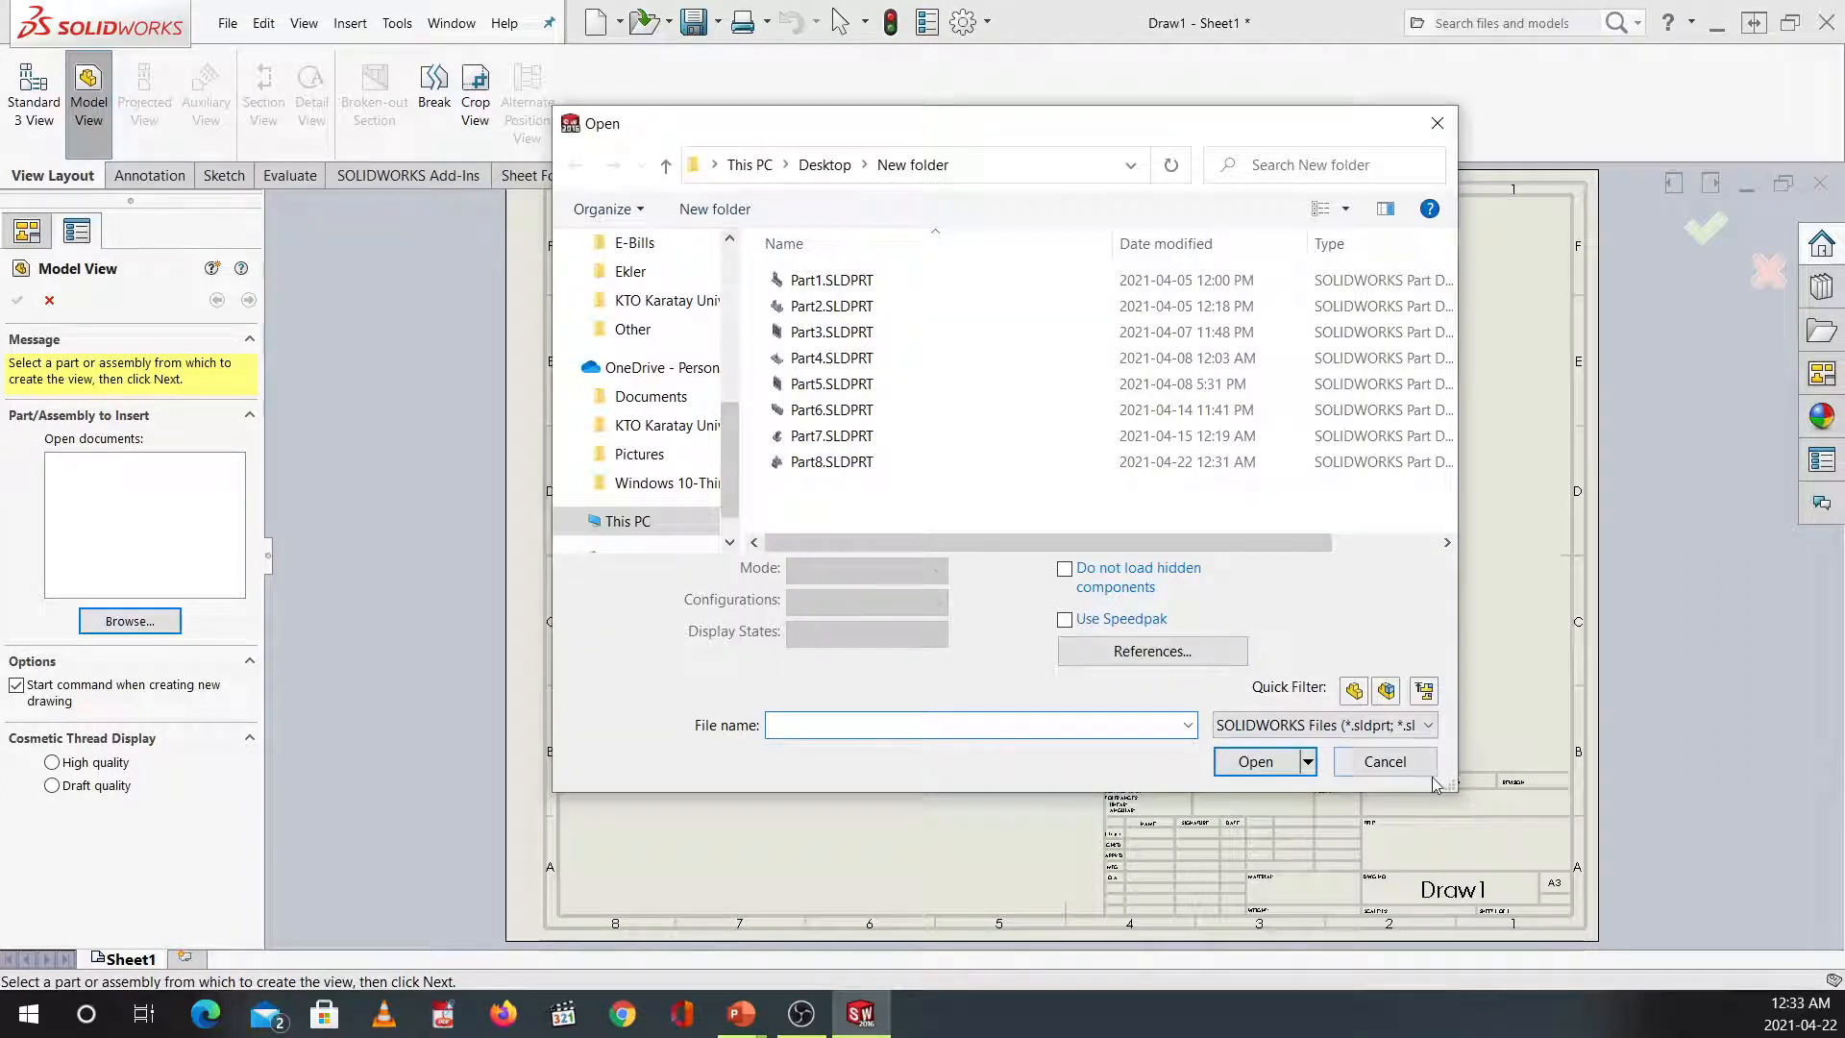
{"action": "left_click", "coordinate": [1389, 768]}
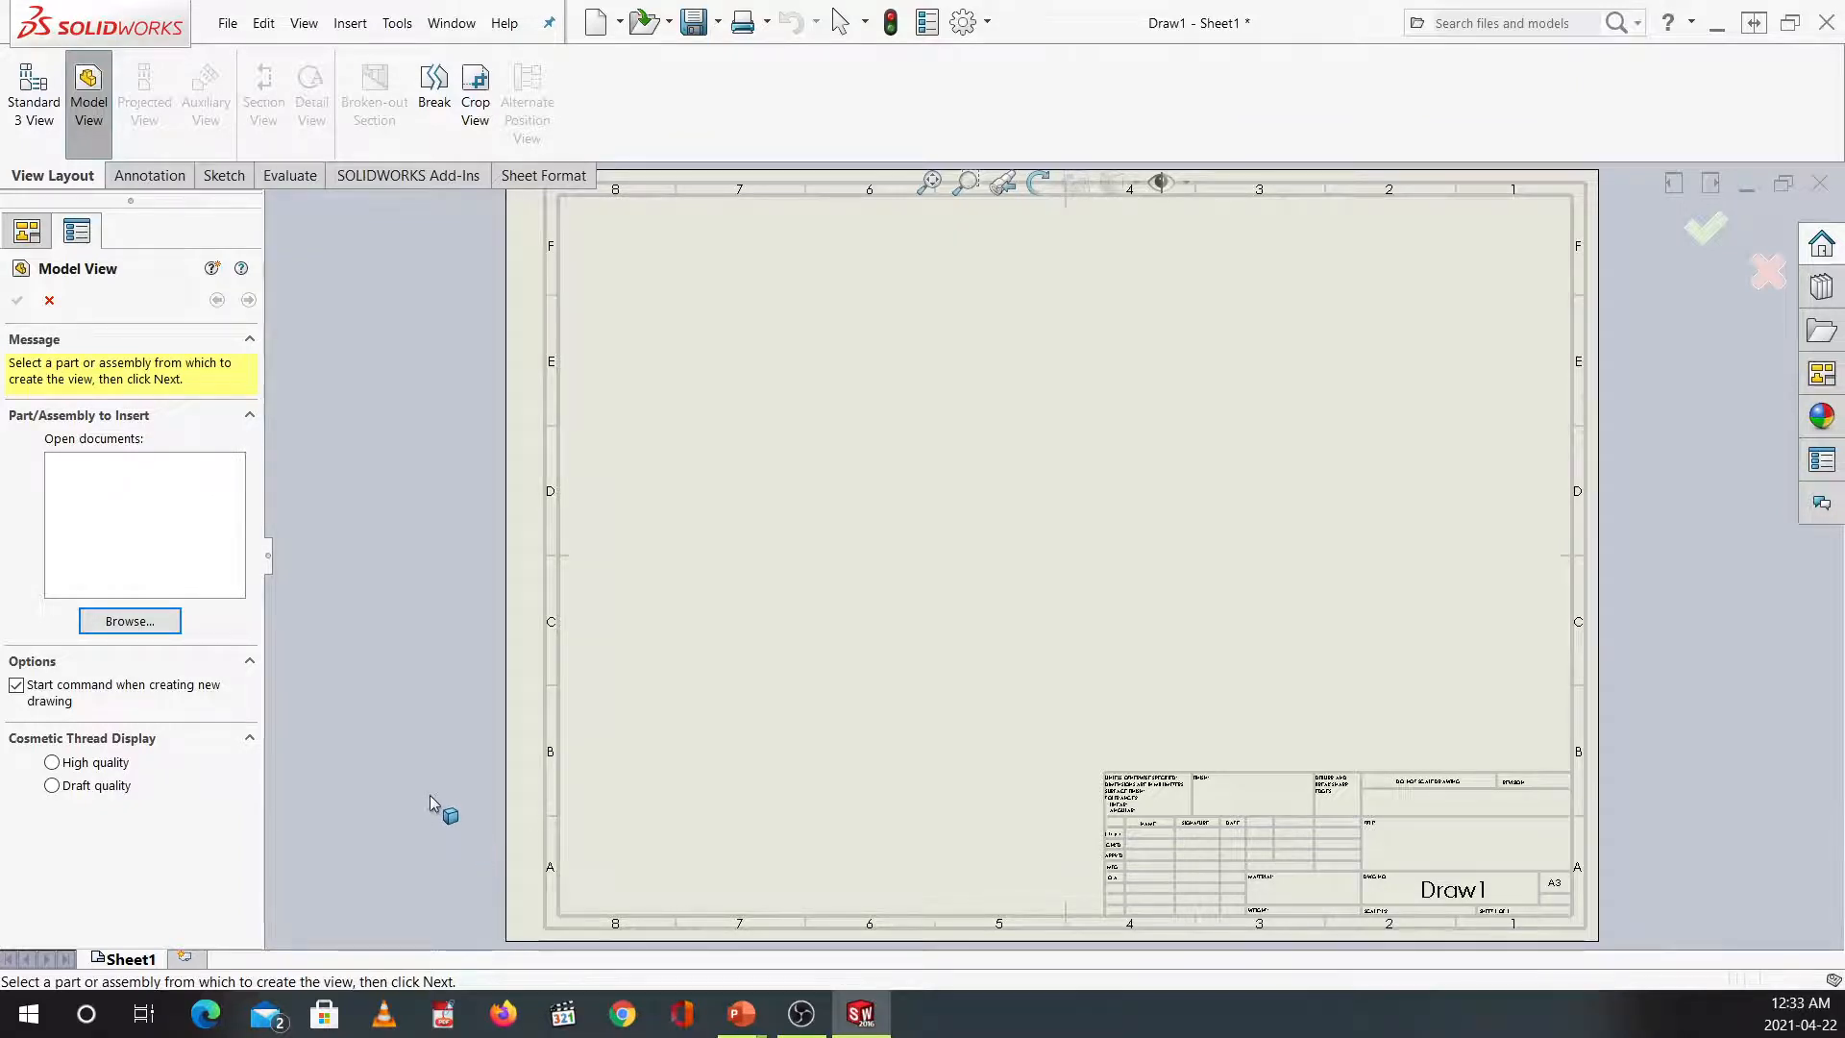
Review the scale, projection type and sheet size in the properties of Sheet1.
{"action": "left_click", "coordinate": [35, 237]}
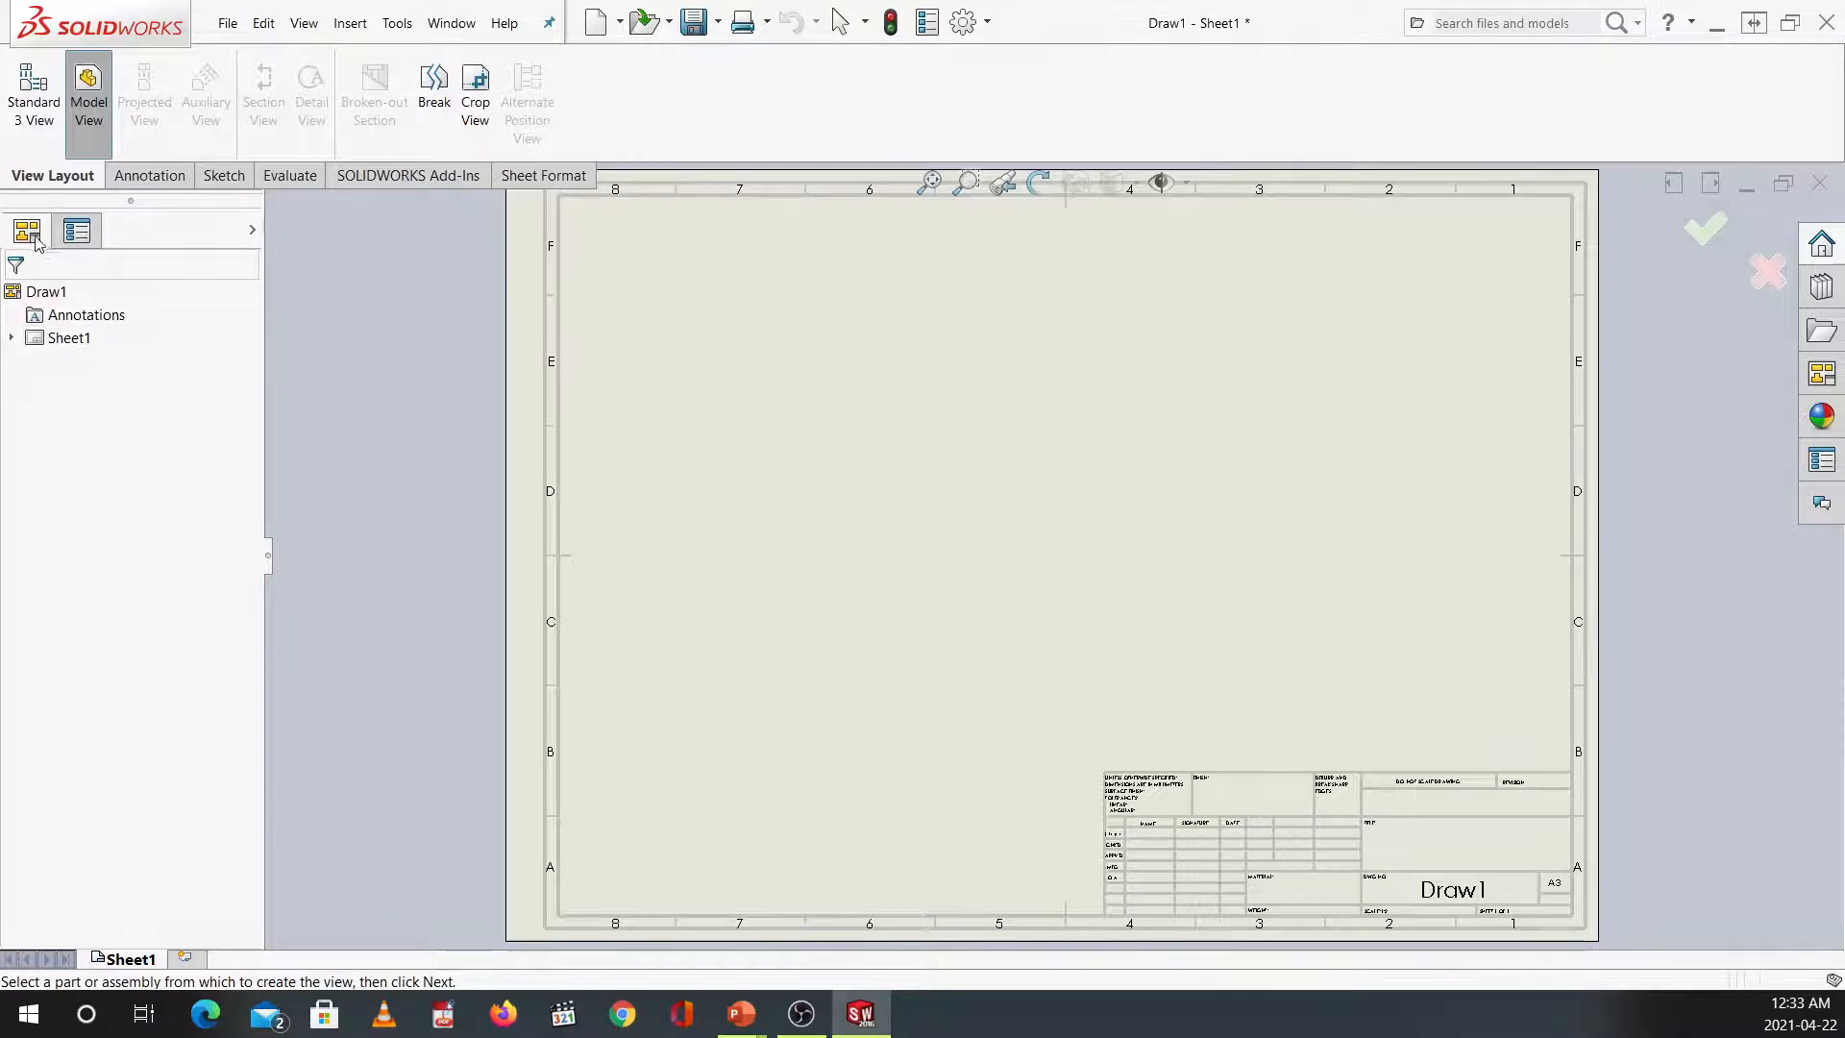
{"action": "right_click", "coordinate": [52, 342]}
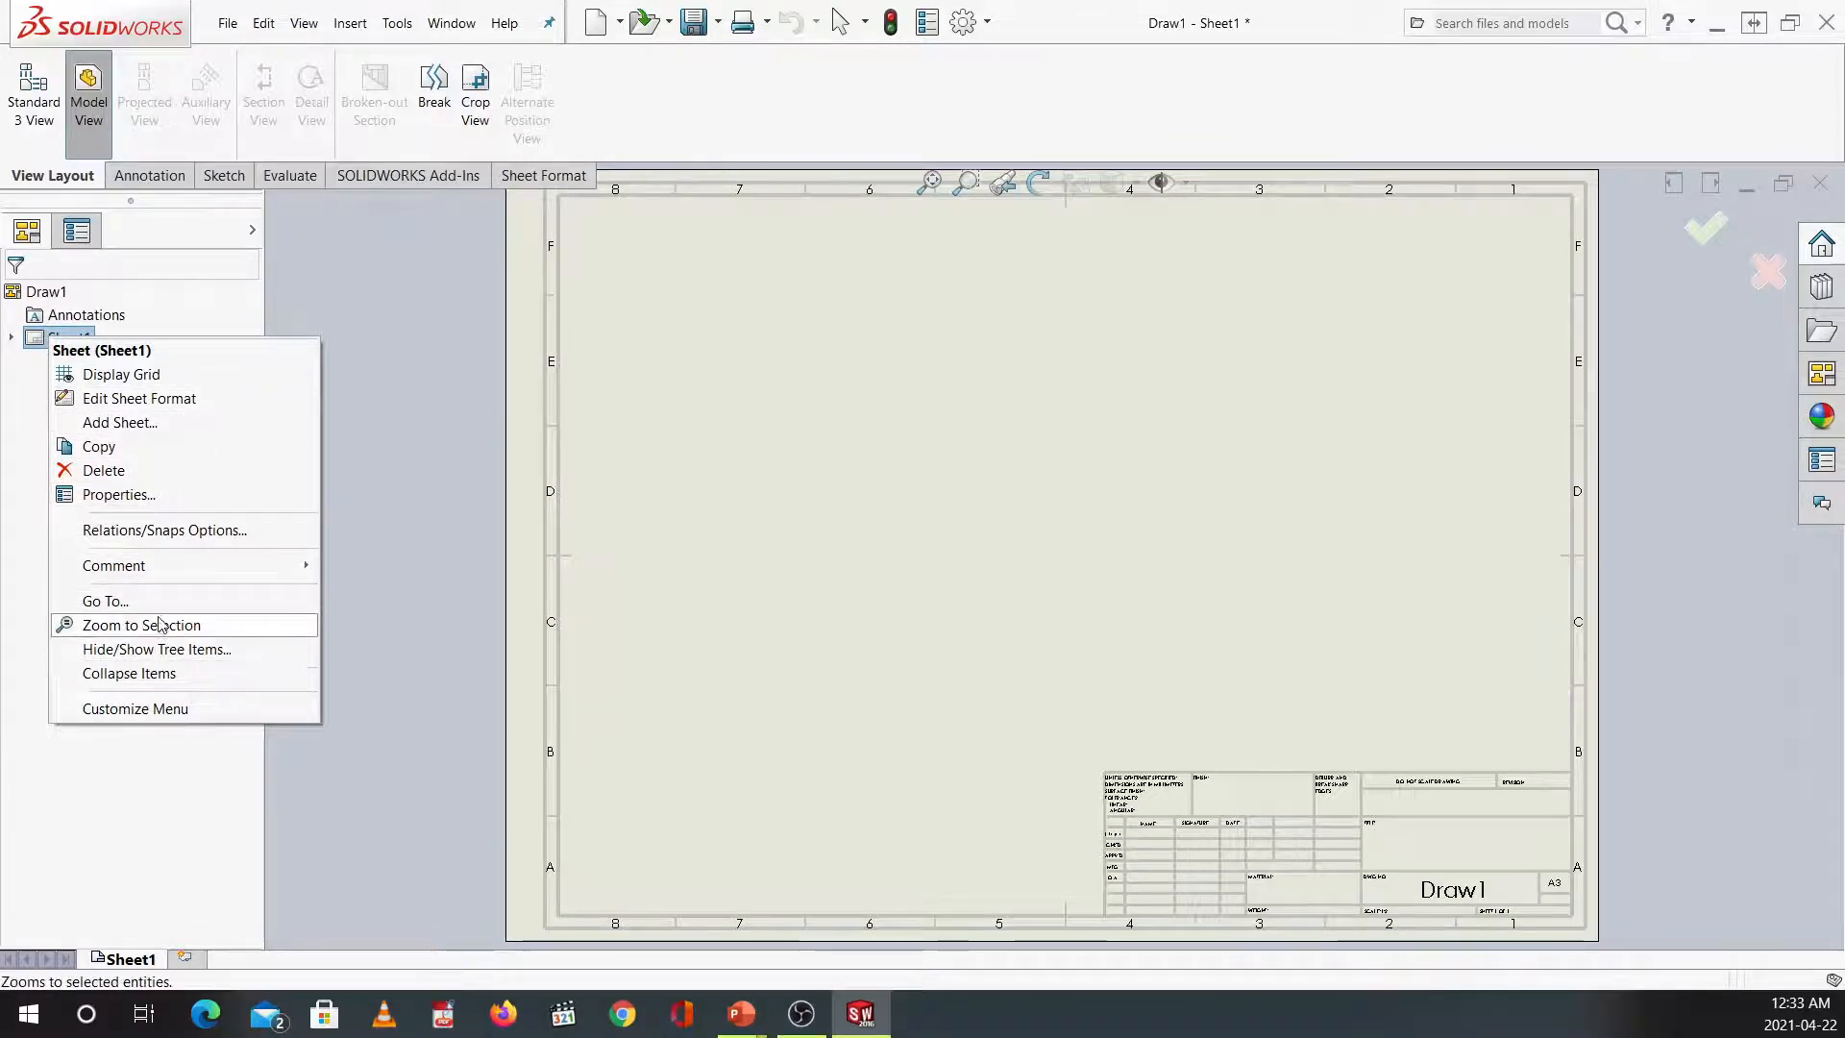
{"action": "left_click", "coordinate": [116, 494]}
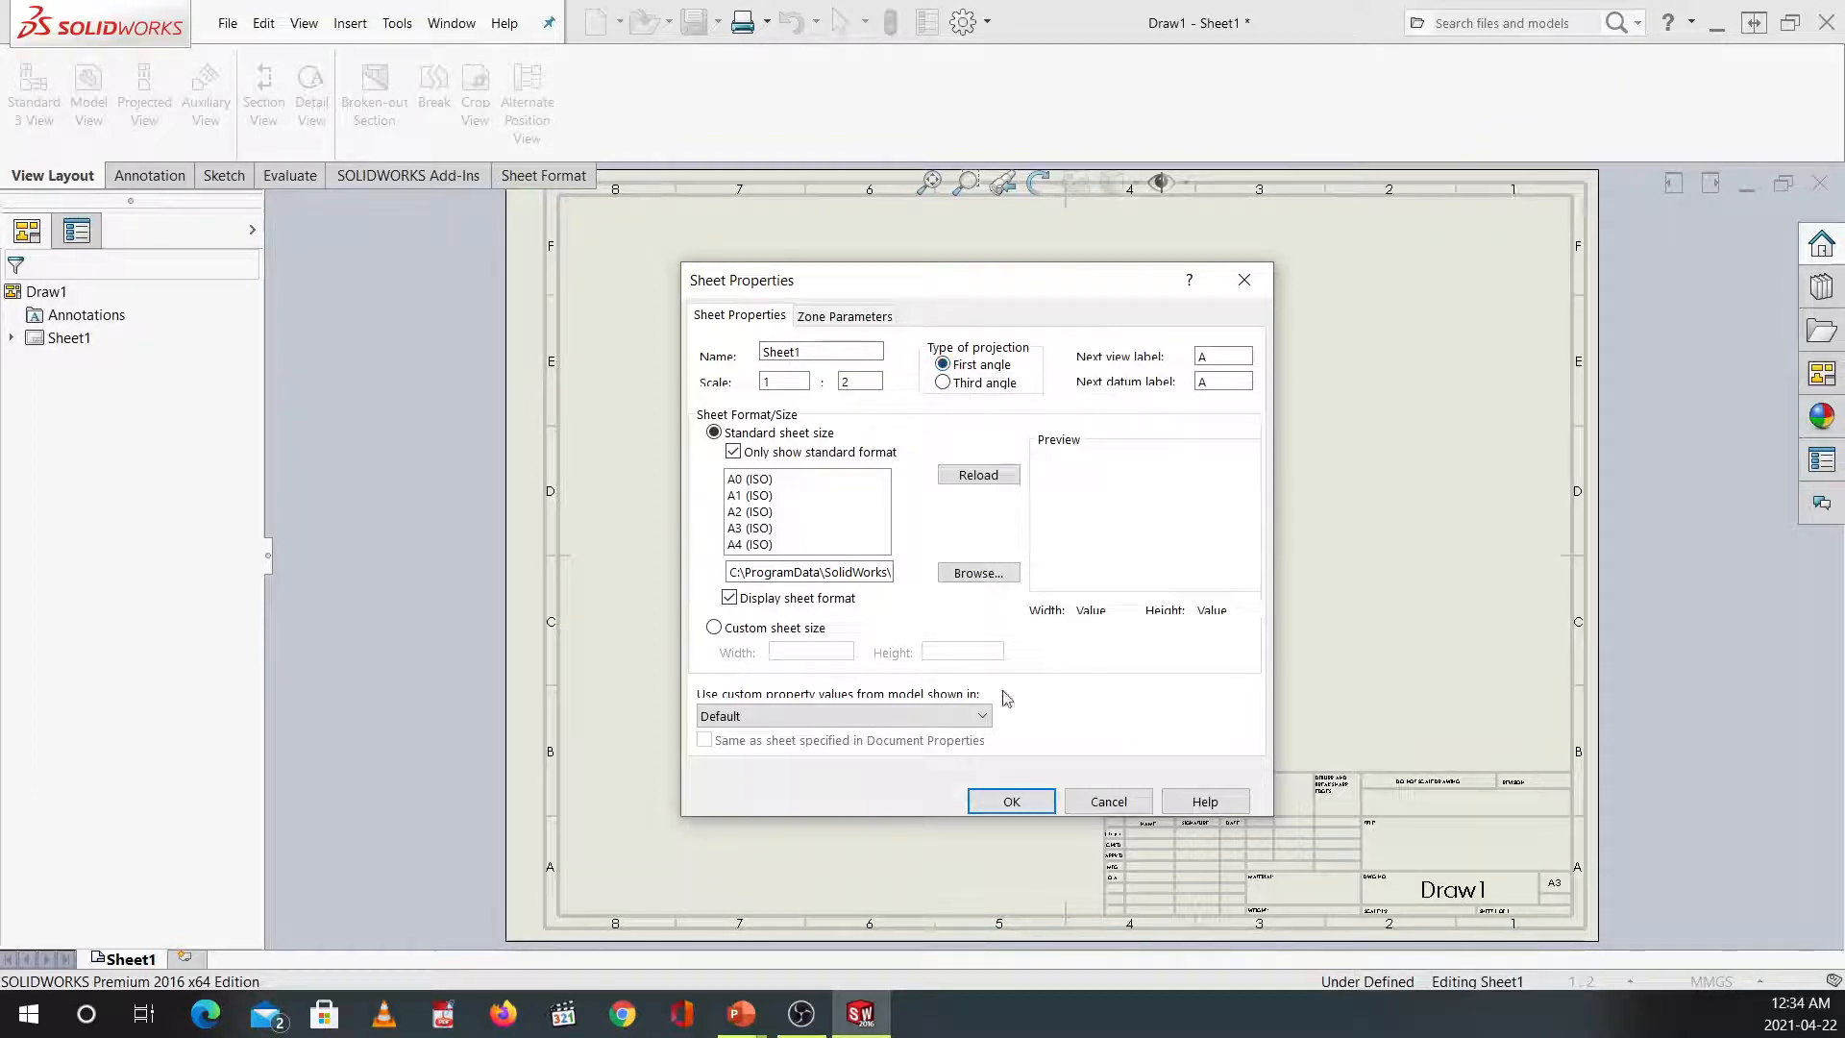
{"action": "left_click", "coordinate": [1011, 799]}
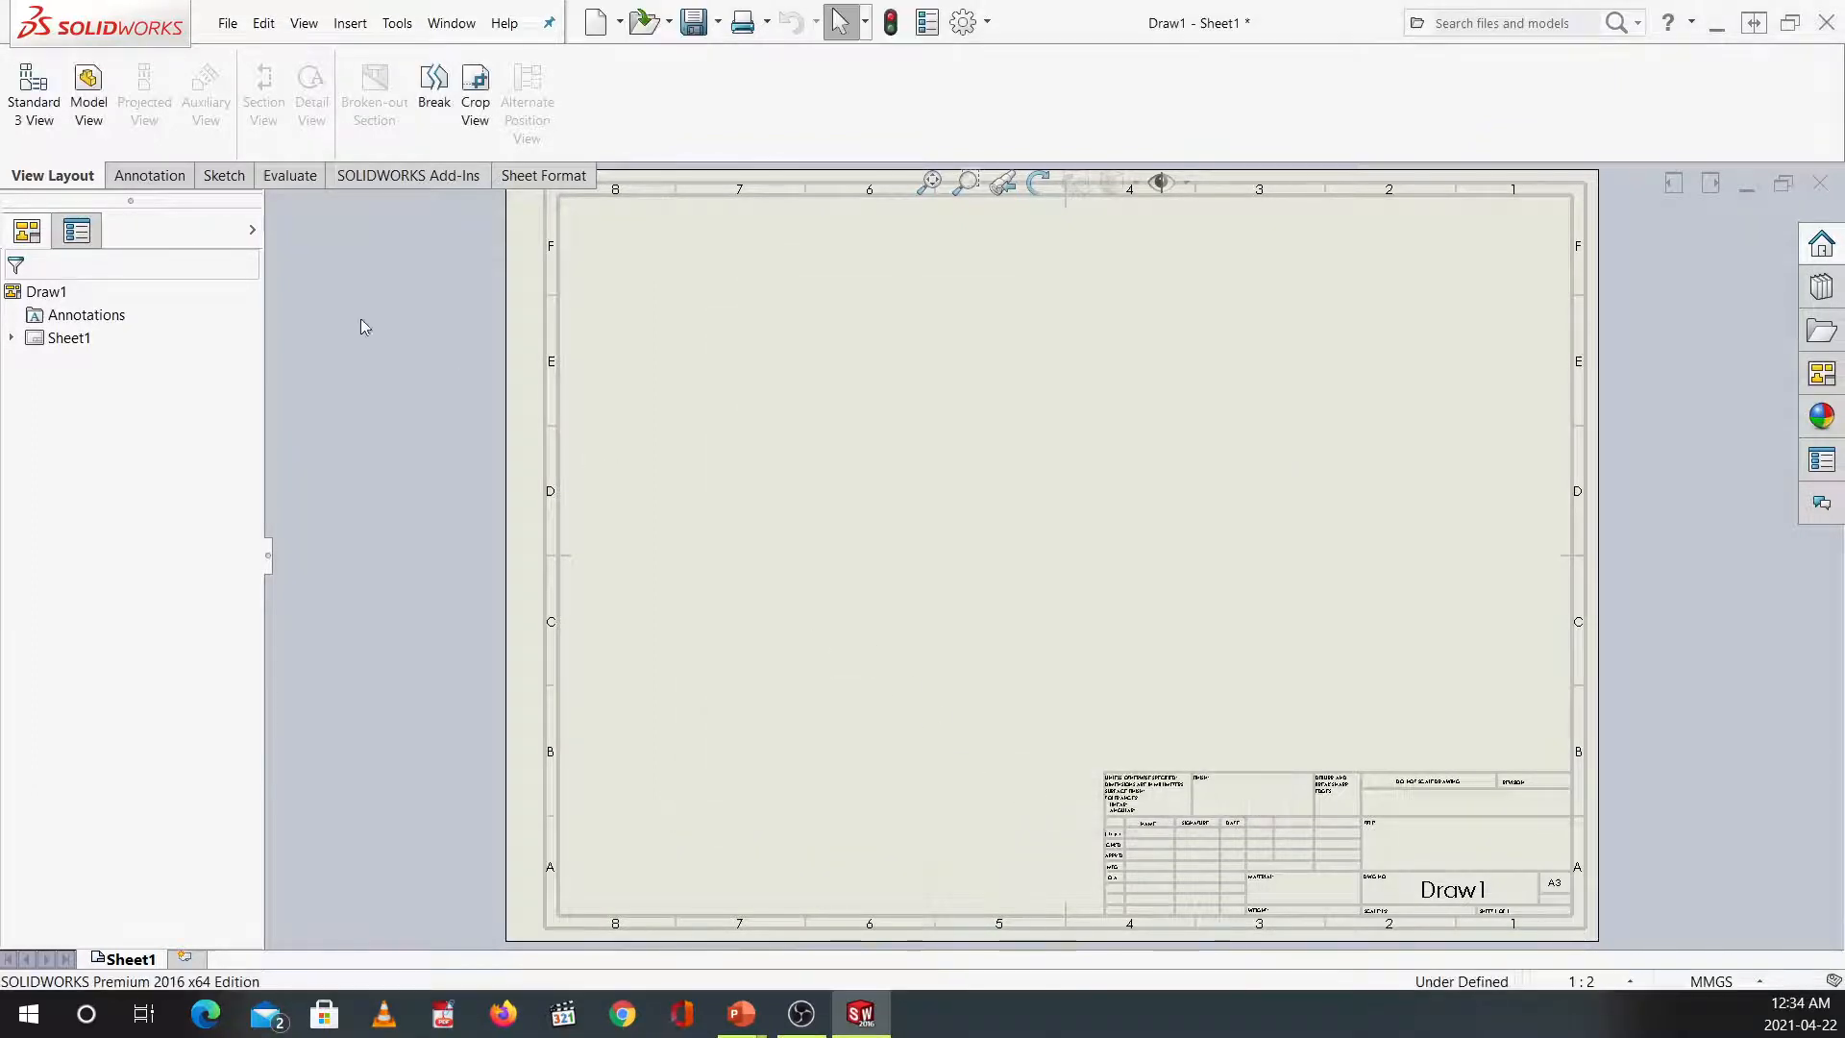
{"action": "left_click", "coordinate": [78, 236]}
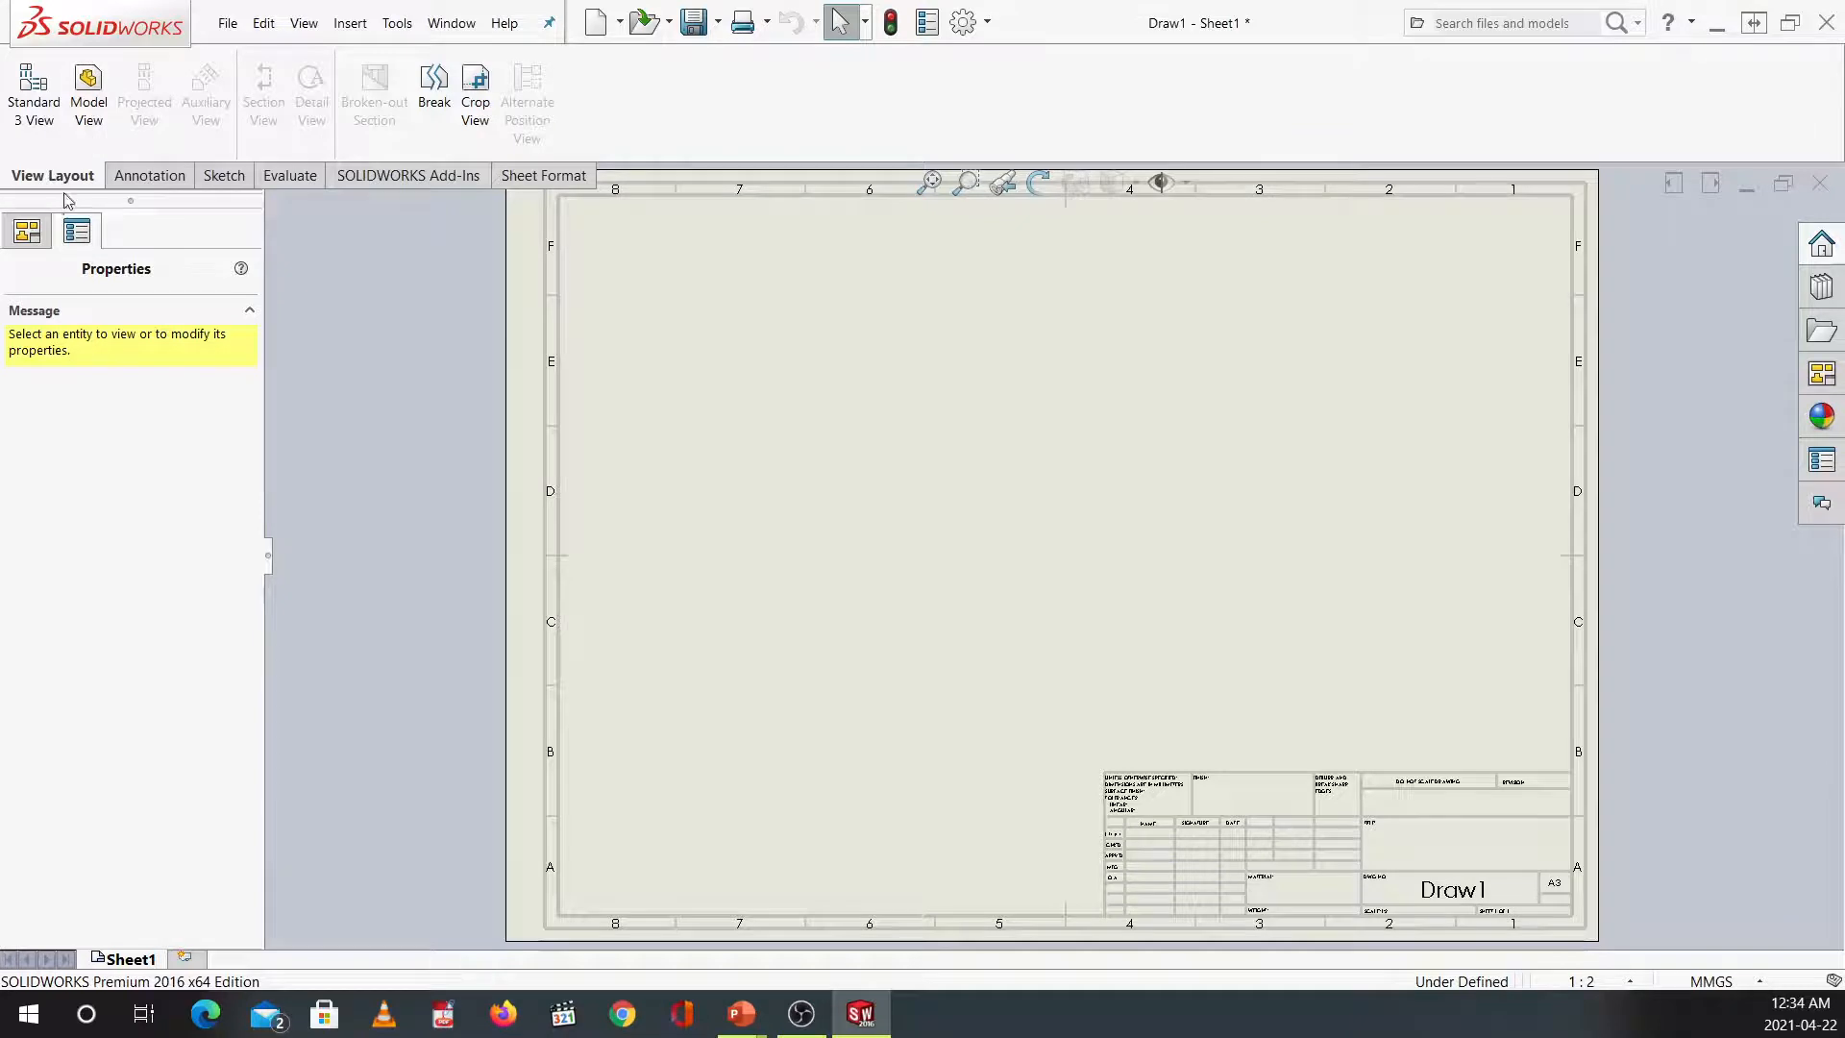
Insert a model view of Part8.SLDPRT in the Left orientation in the upper-left area of the sheet.
{"action": "left_click", "coordinate": [85, 108]}
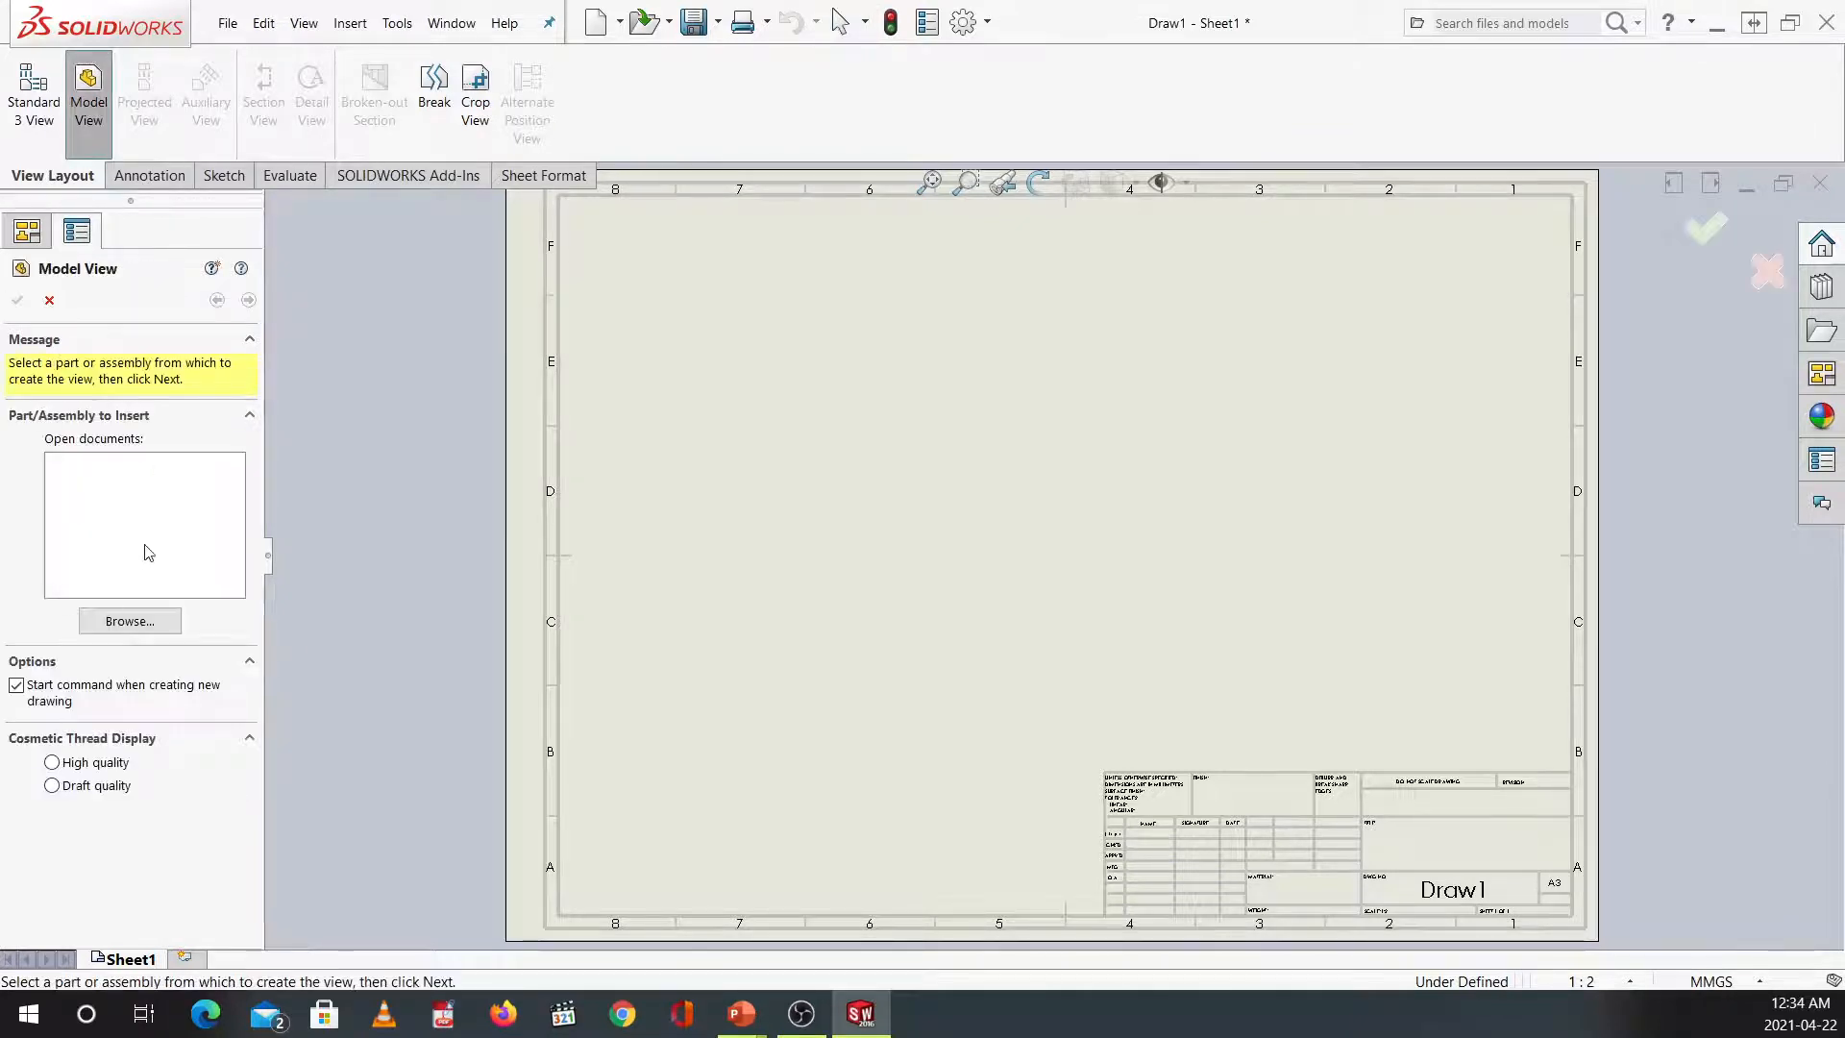
{"action": "left_click", "coordinate": [130, 621]}
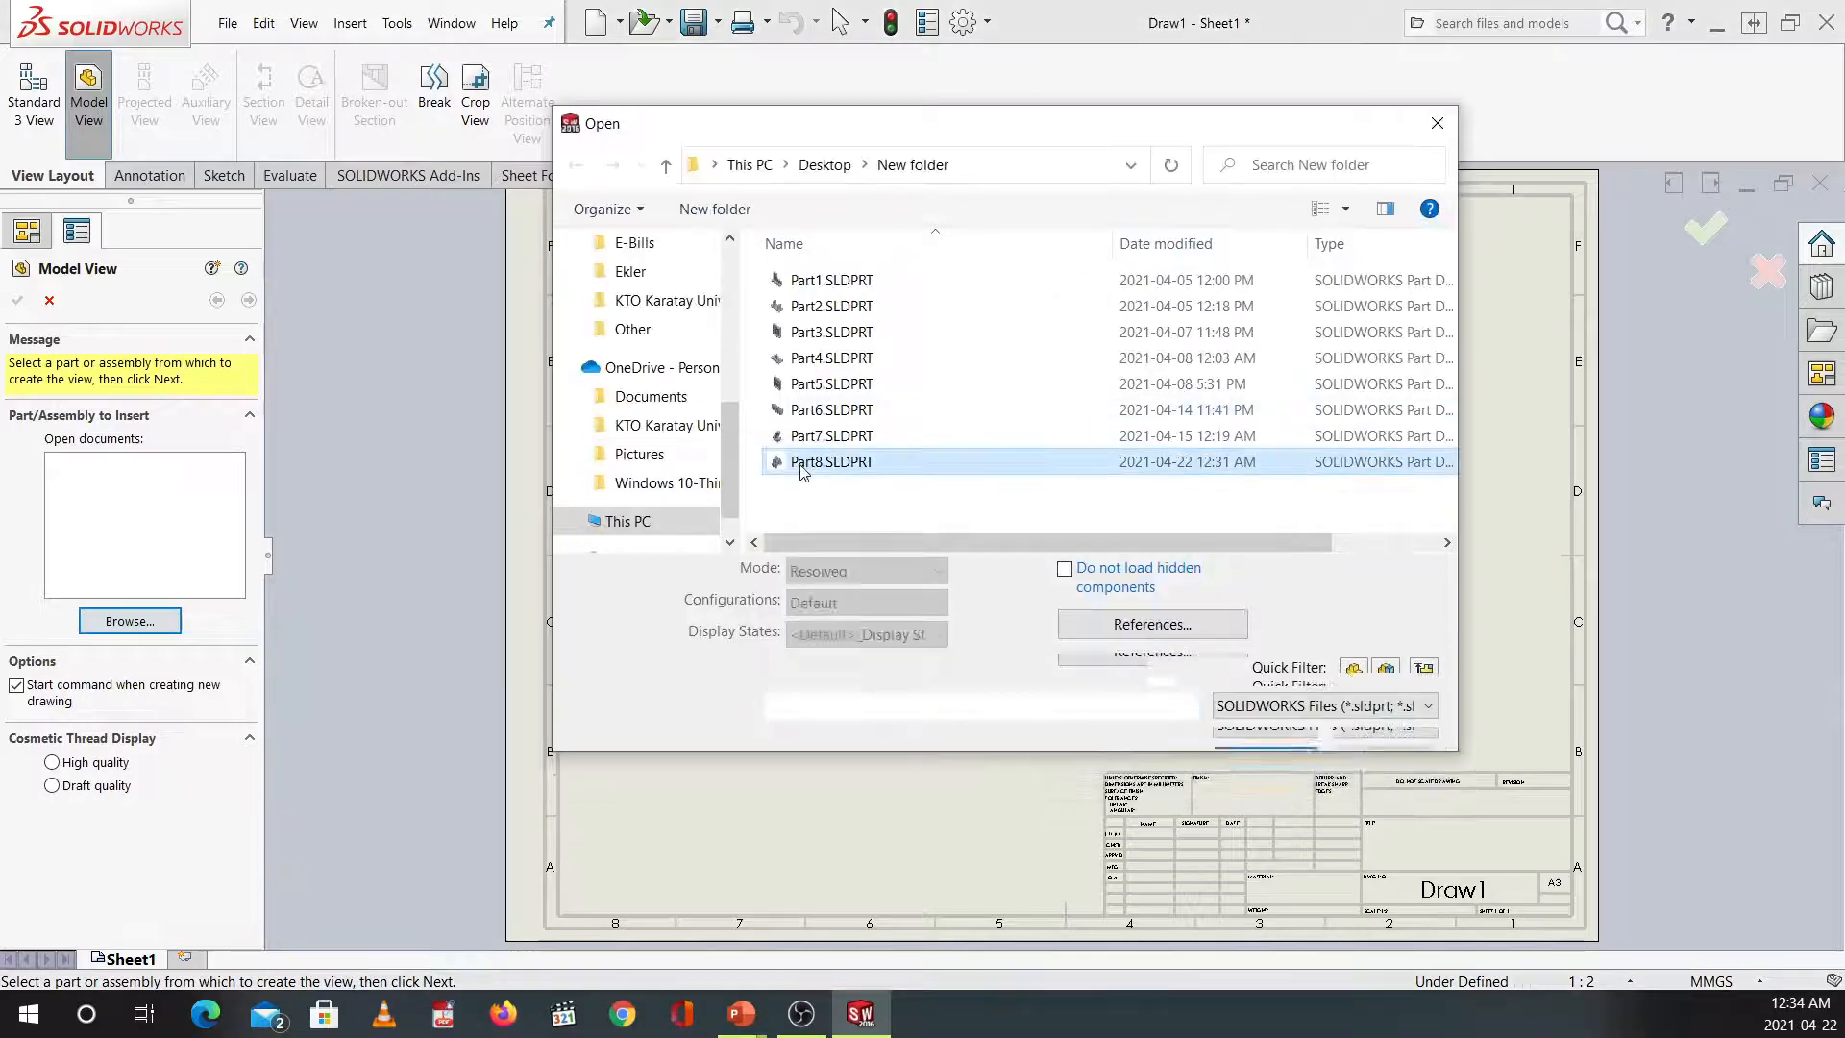
{"action": "left_click", "coordinate": [1245, 721]}
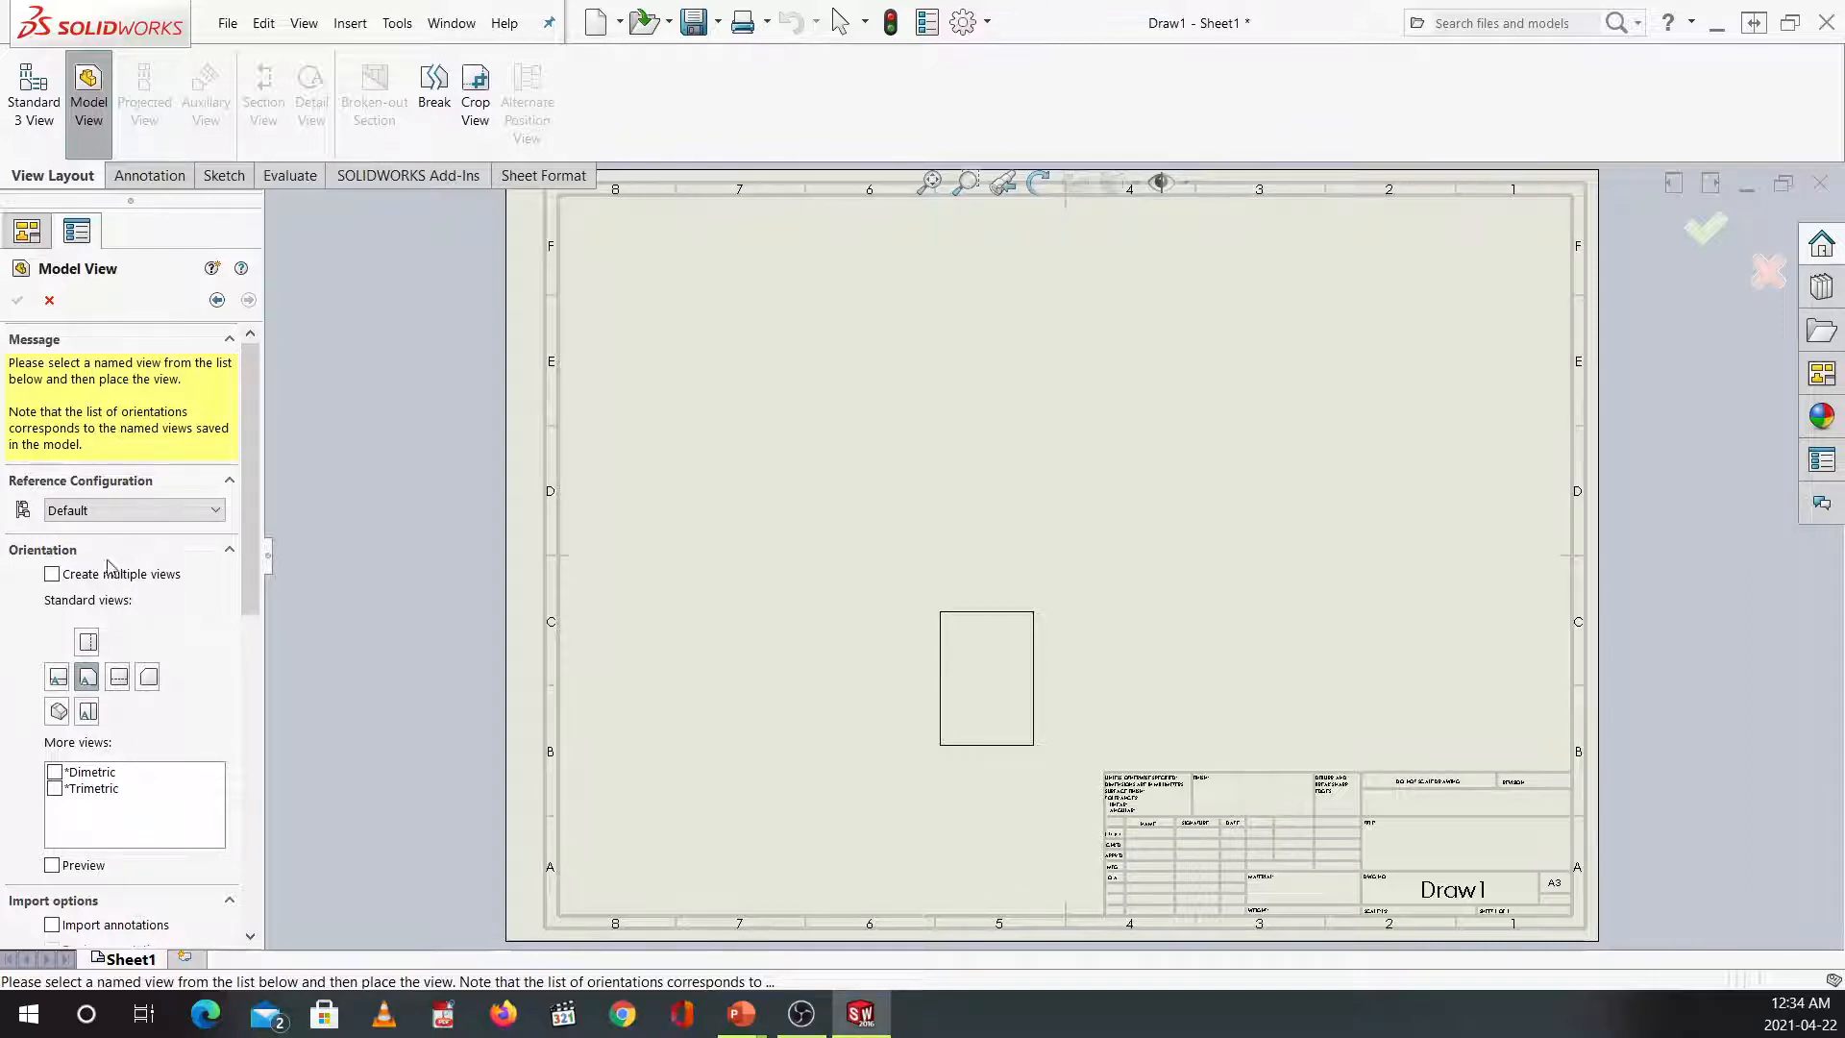
{"action": "left_click", "coordinate": [58, 678]}
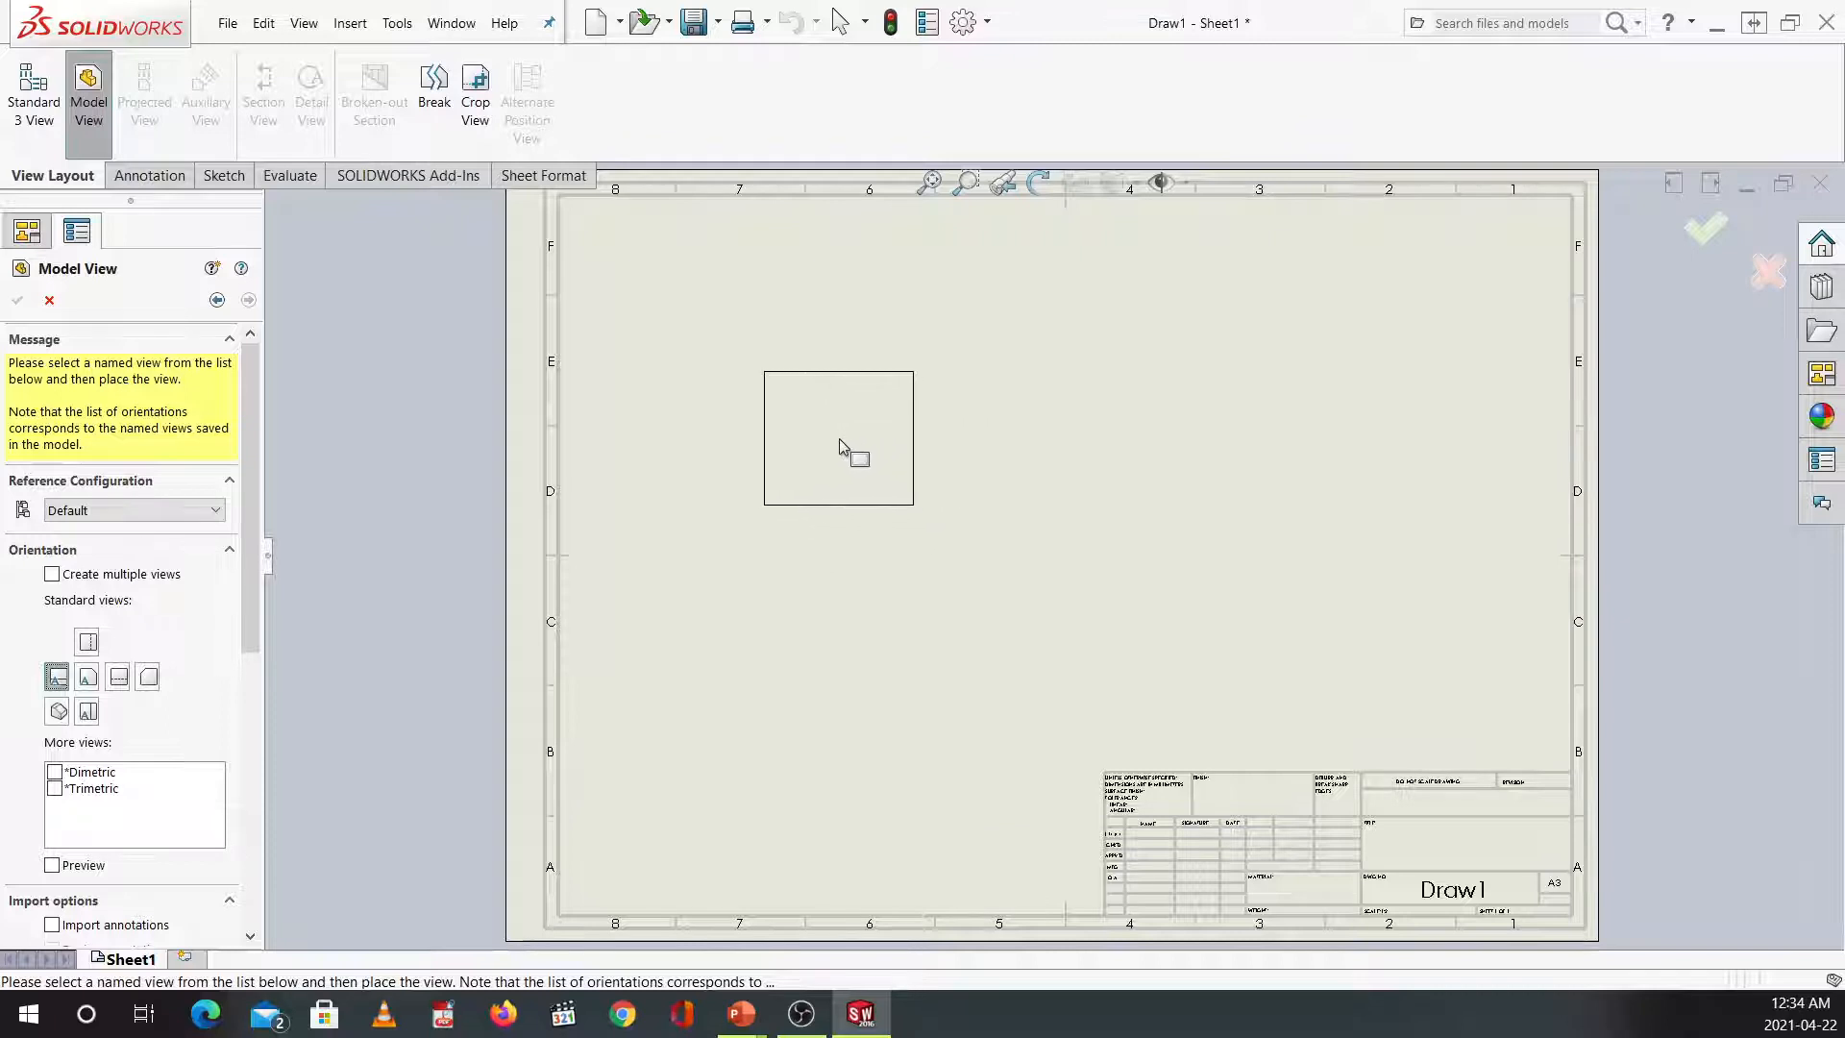
{"action": "left_click", "coordinate": [815, 438]}
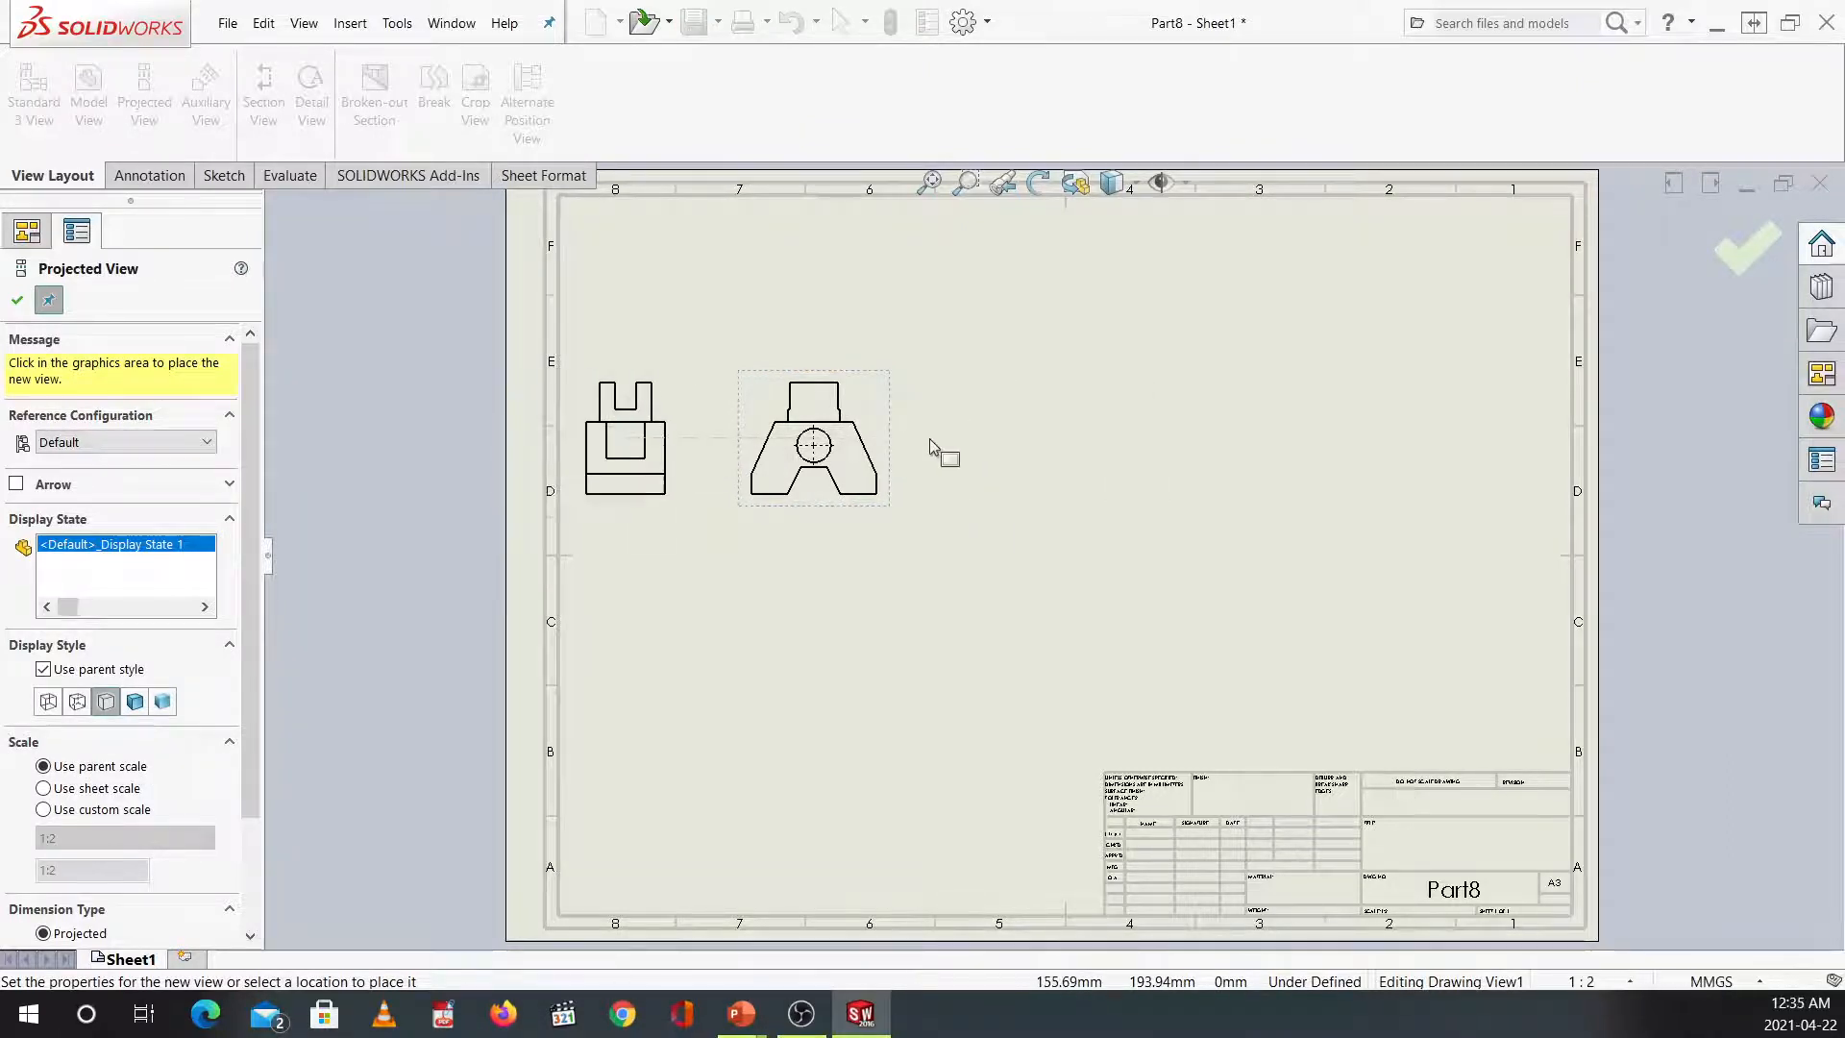
Project a side view to the right of the base view and a top view below it.
{"action": "left_click", "coordinate": [1065, 449]}
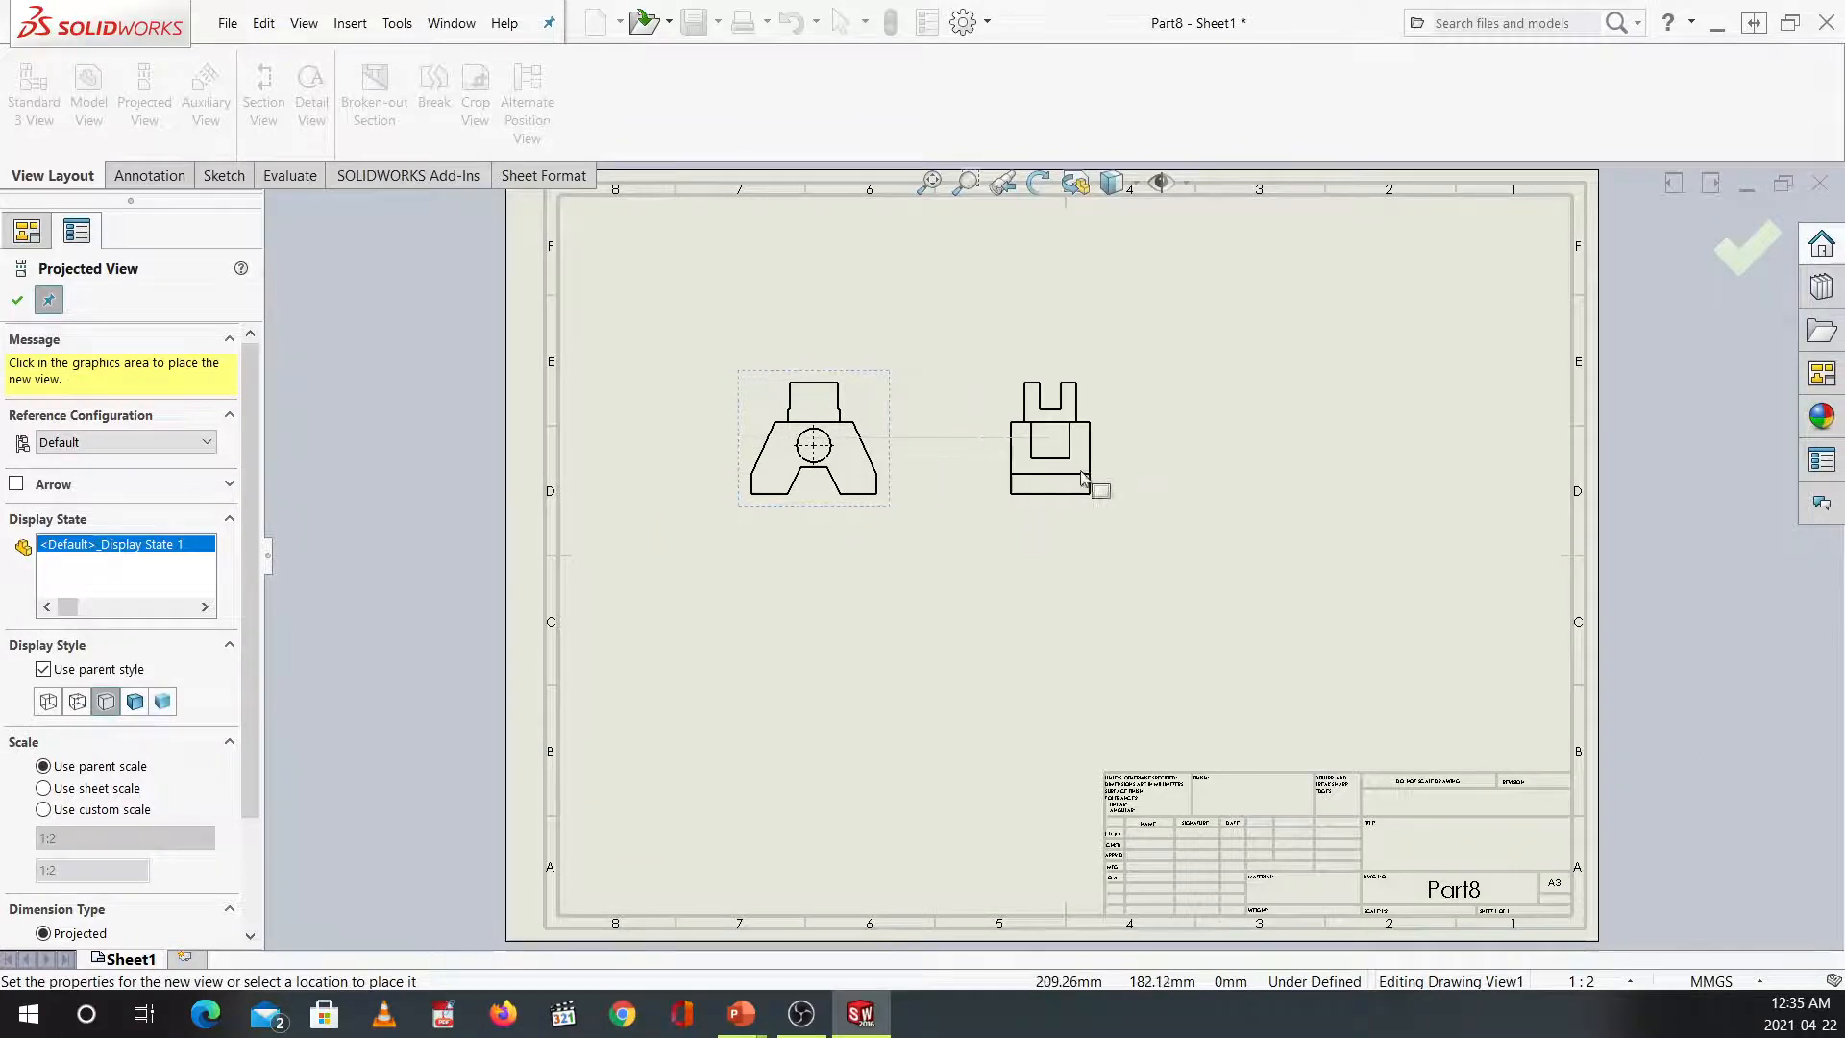
{"action": "left_click", "coordinate": [1095, 482]}
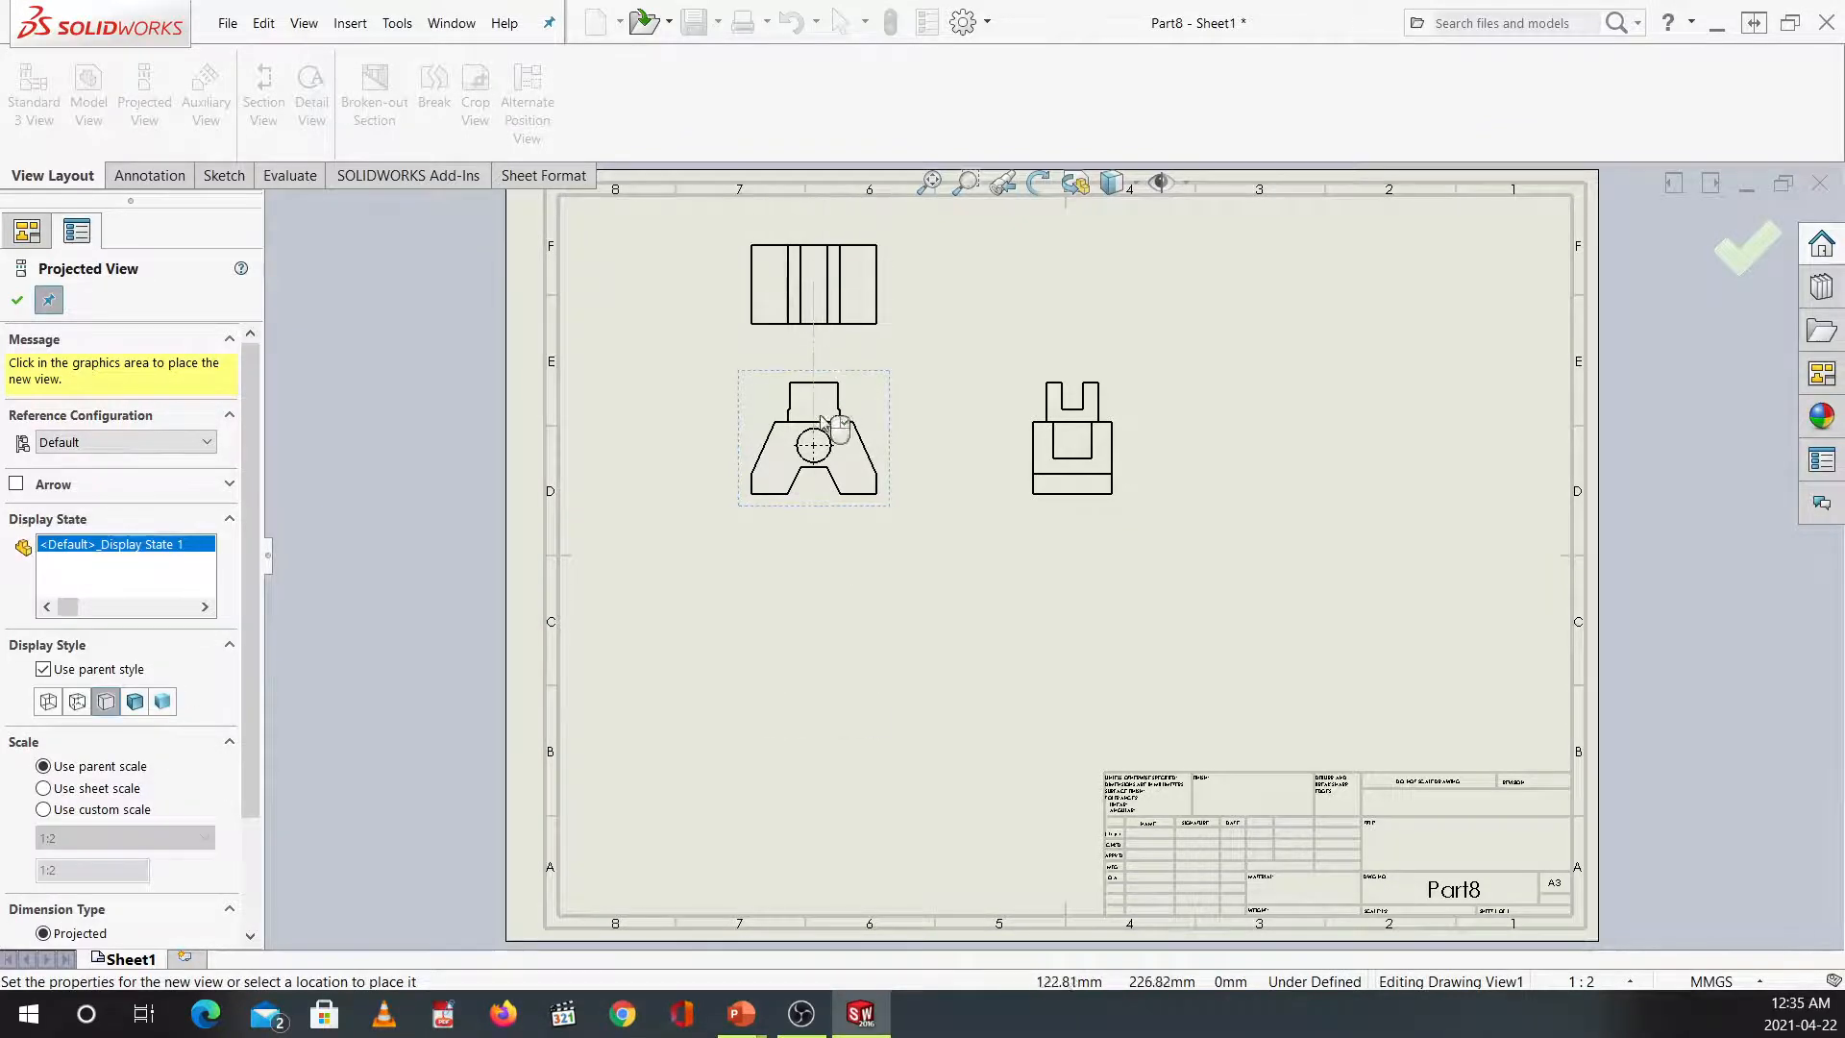
{"action": "left_click", "coordinate": [812, 642]}
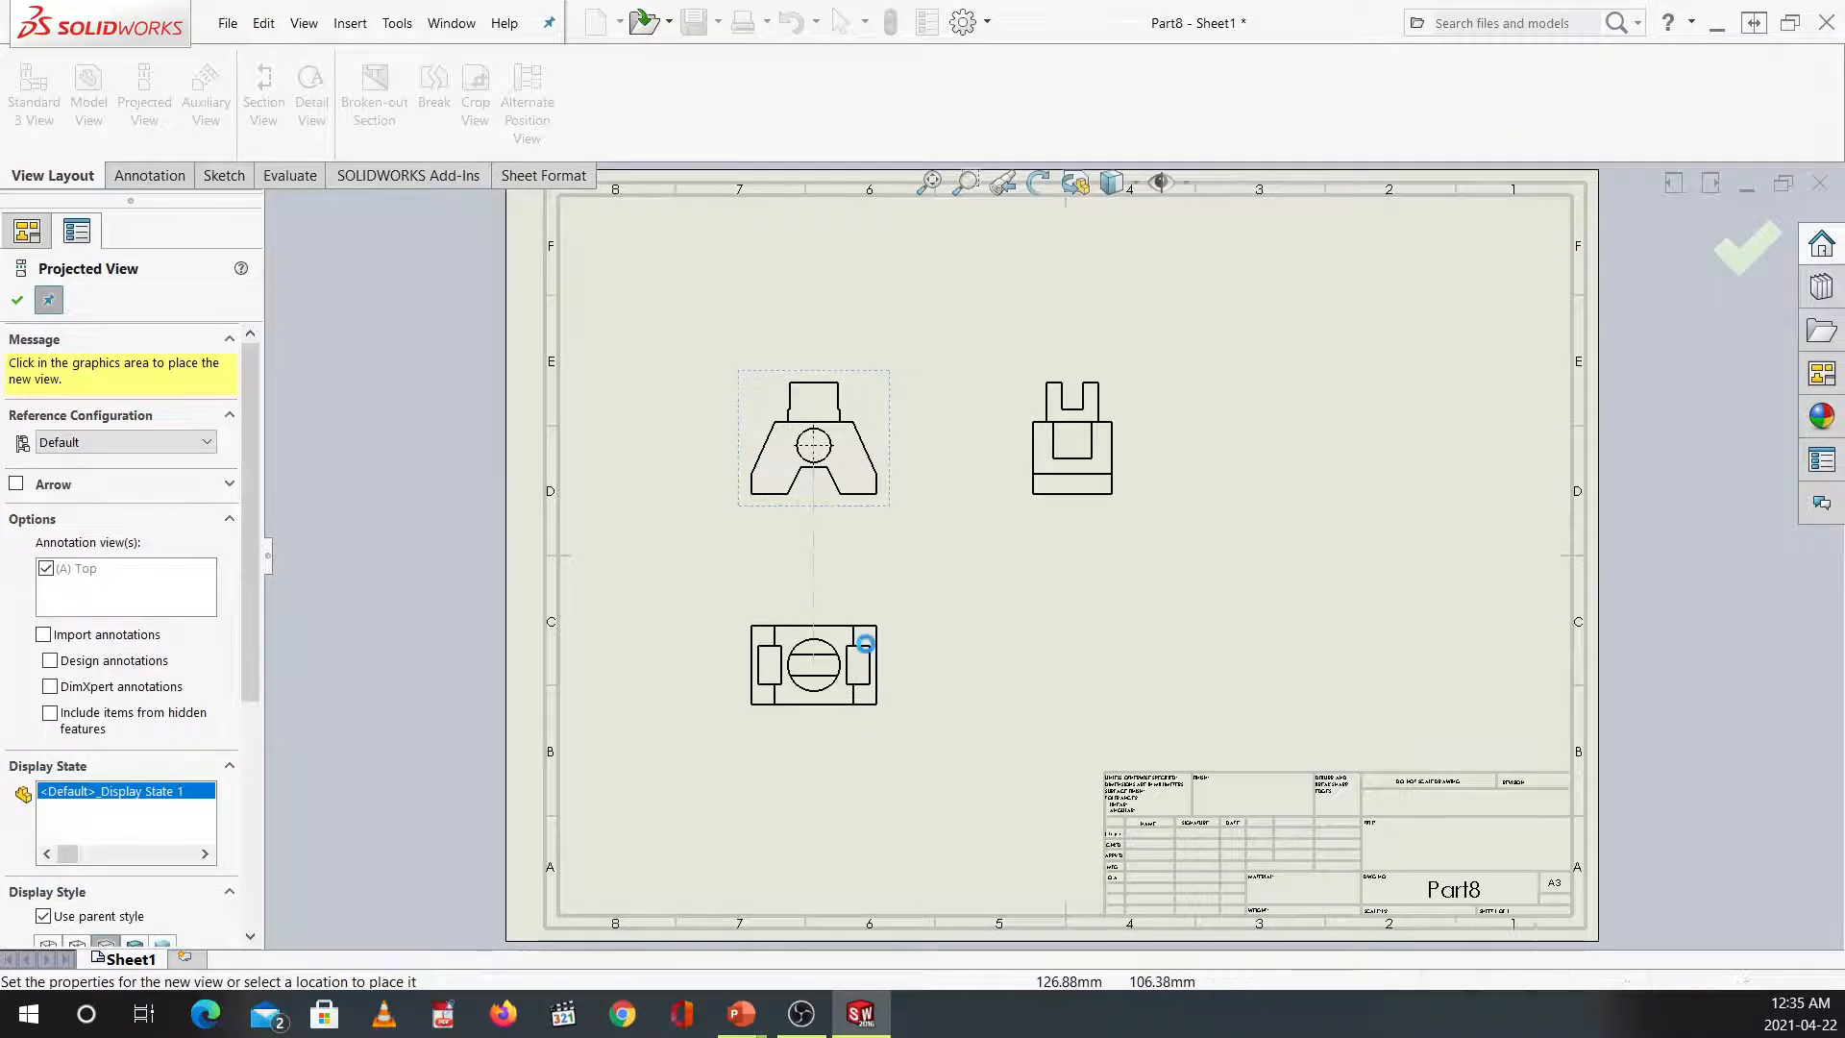
{"action": "left_click", "coordinate": [890, 647]}
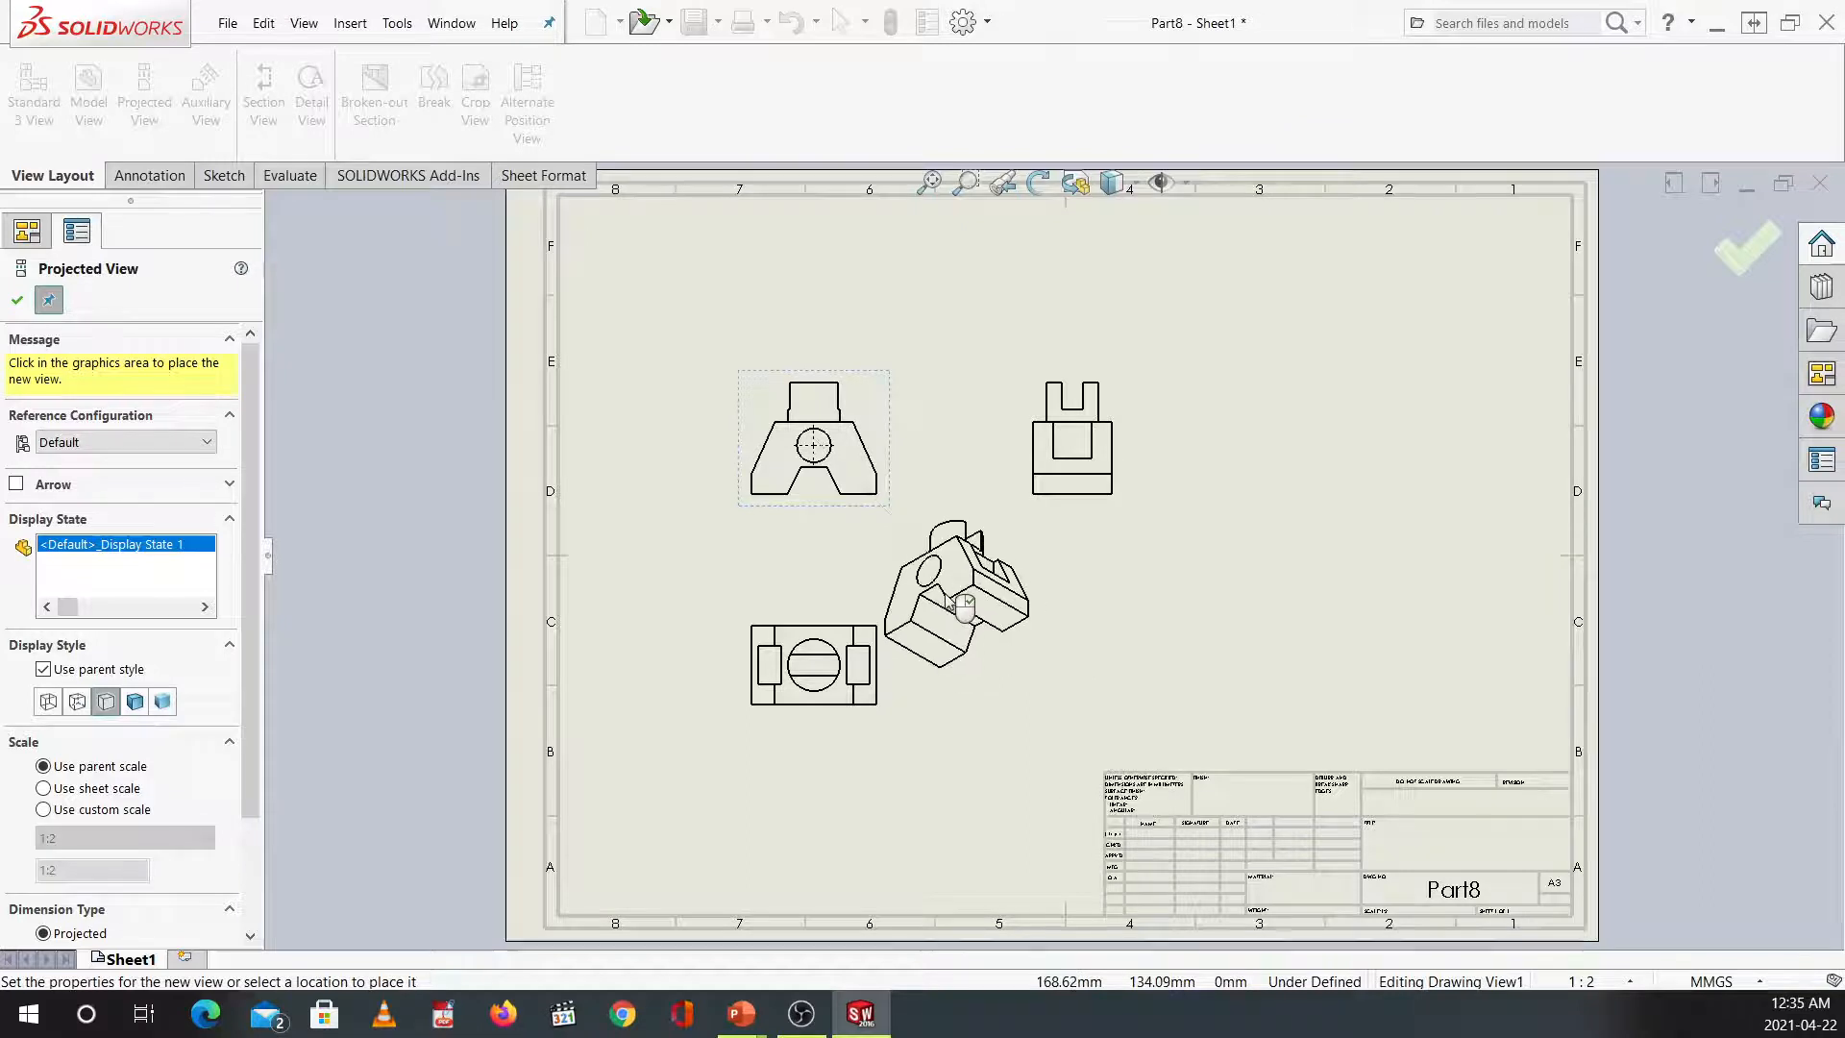
{"action": "key", "text": "Escape"}
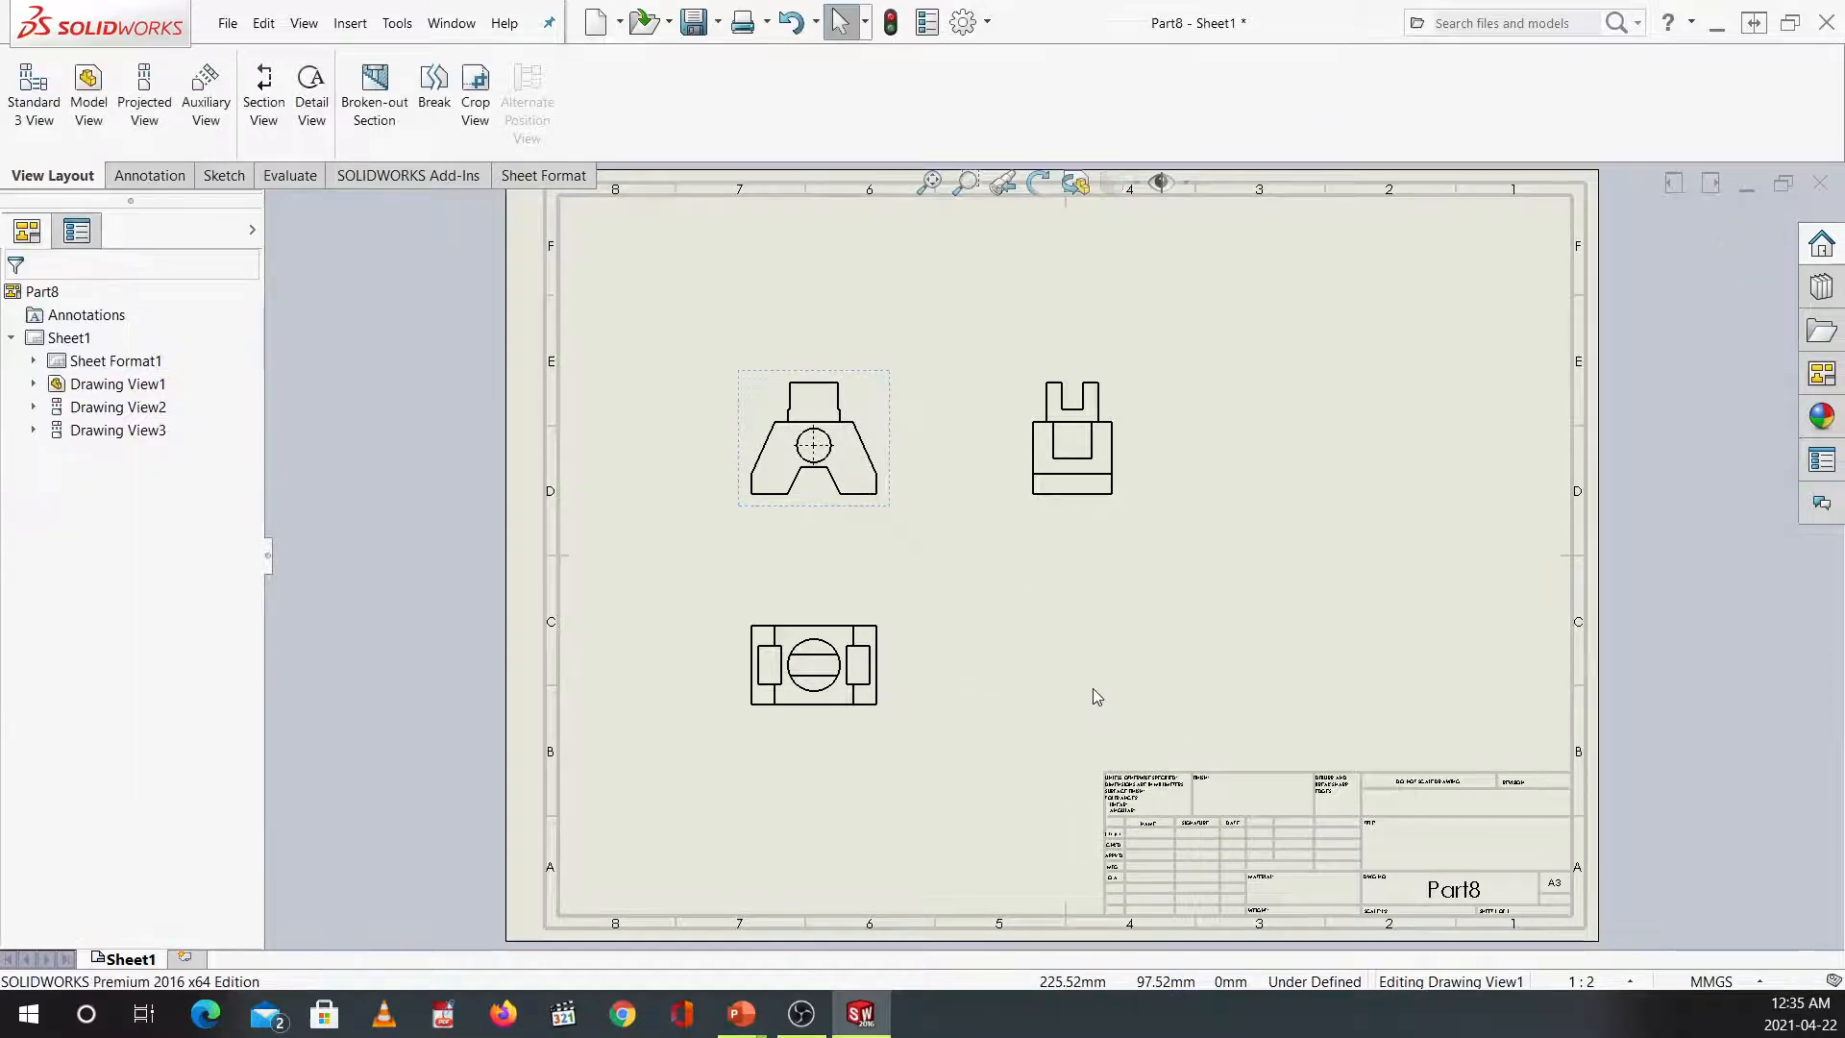
Check the view arrangement of the Training Models drawing in PowerPoint and return to the SOLIDWORKS drawing.
{"action": "left_click", "coordinate": [828, 500]}
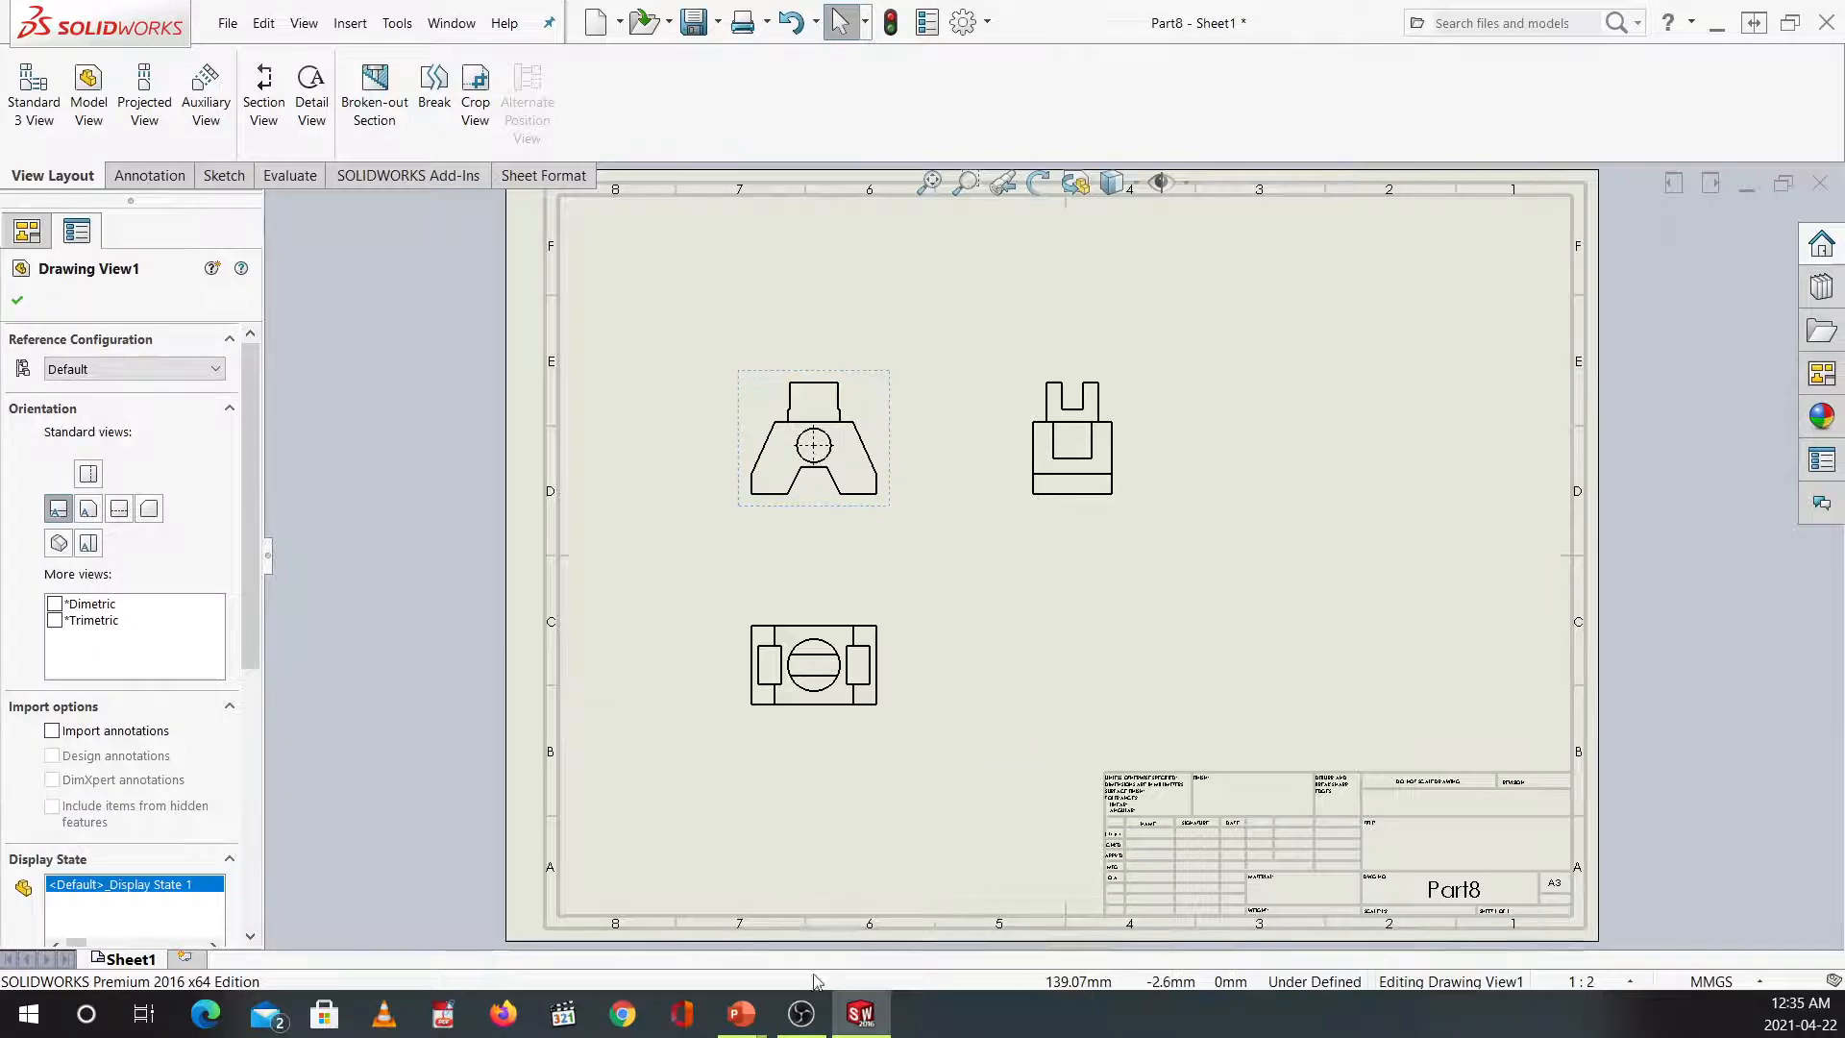
{"action": "mouse_move", "coordinate": [741, 1014]}
{"action": "left_click", "coordinate": [845, 914]}
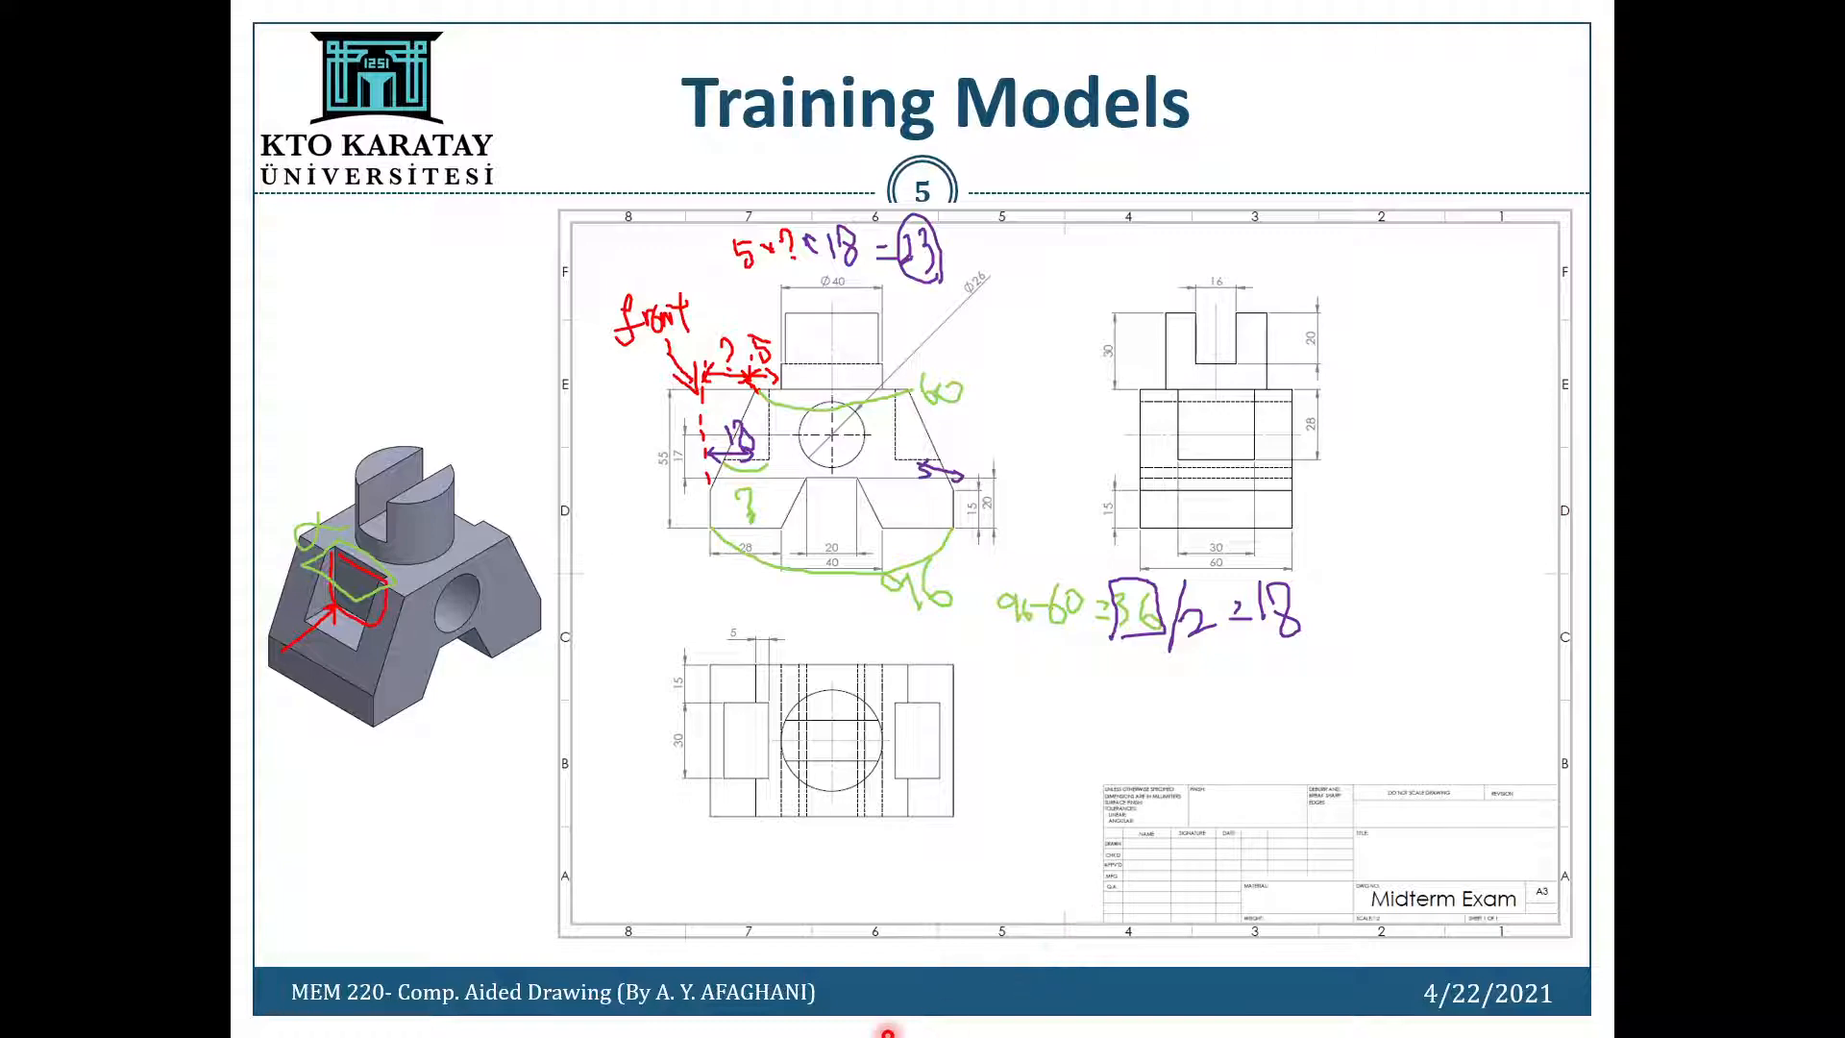
{"action": "key", "text": "alt+Tab"}
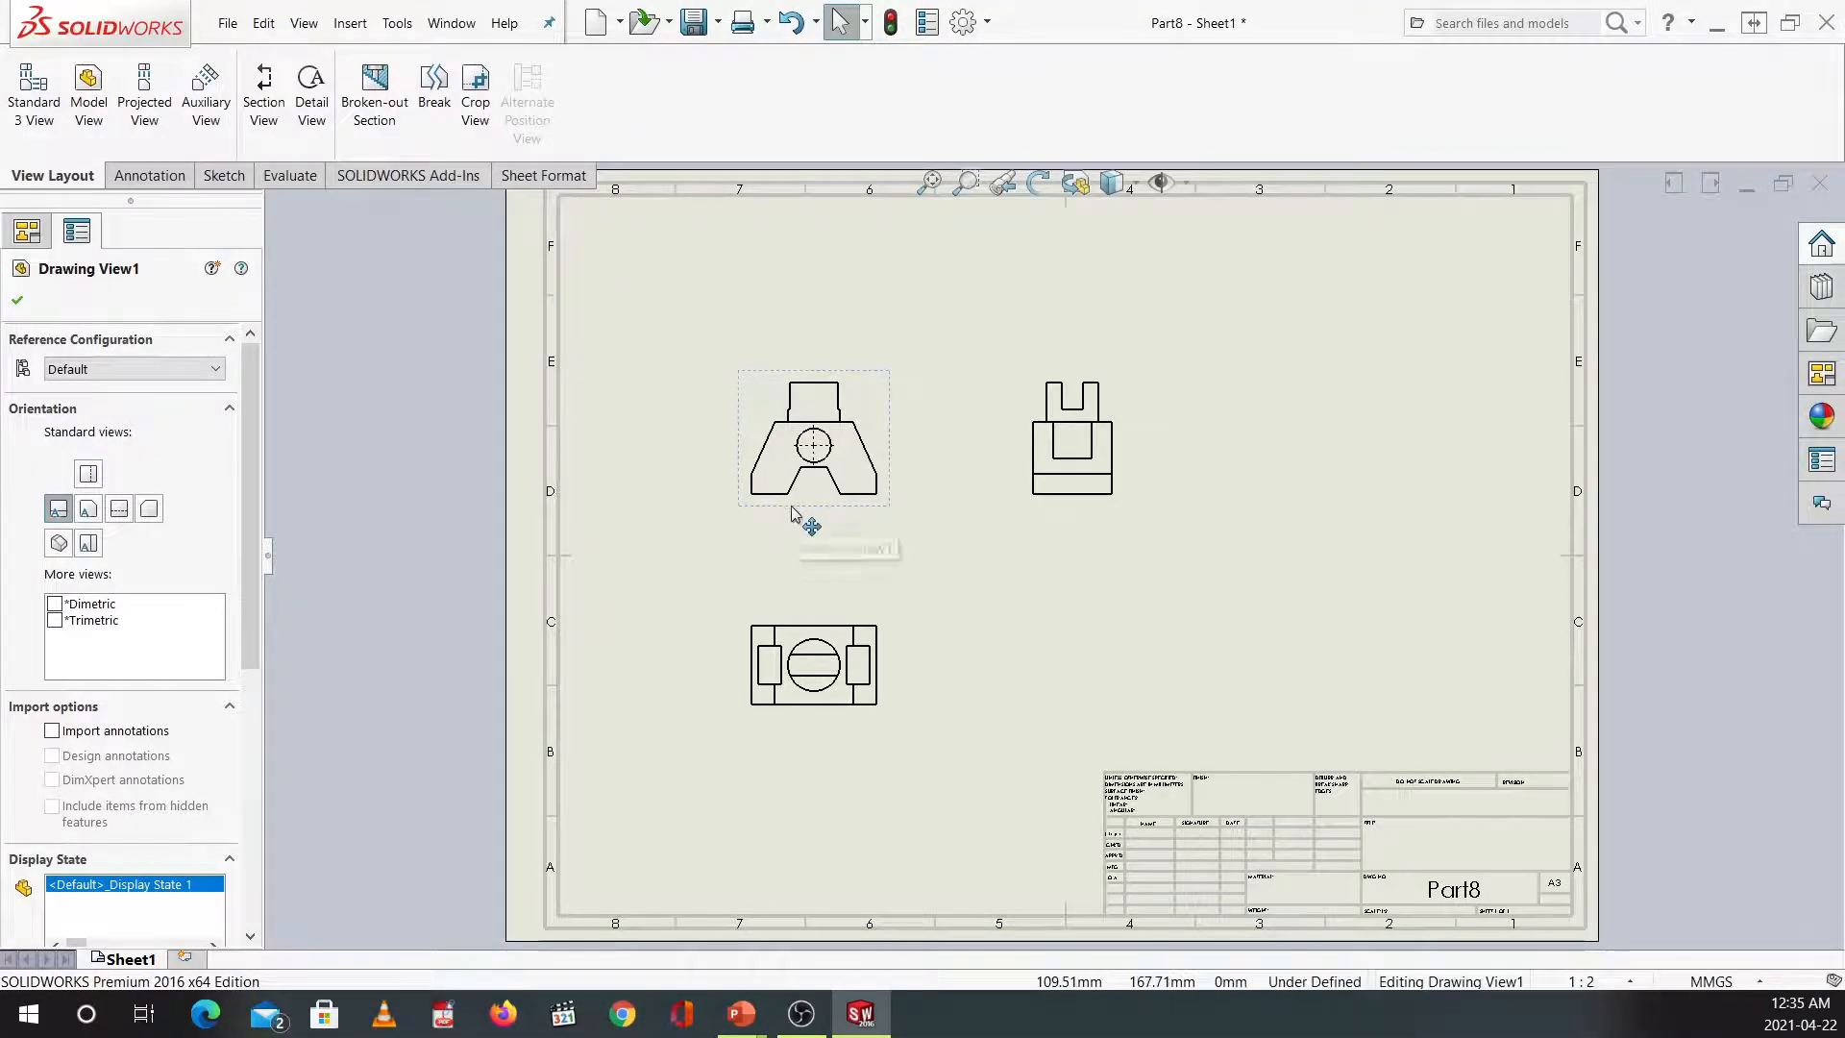
Delete the base view and both projected views from the sheet.
{"action": "key", "text": "Delete"}
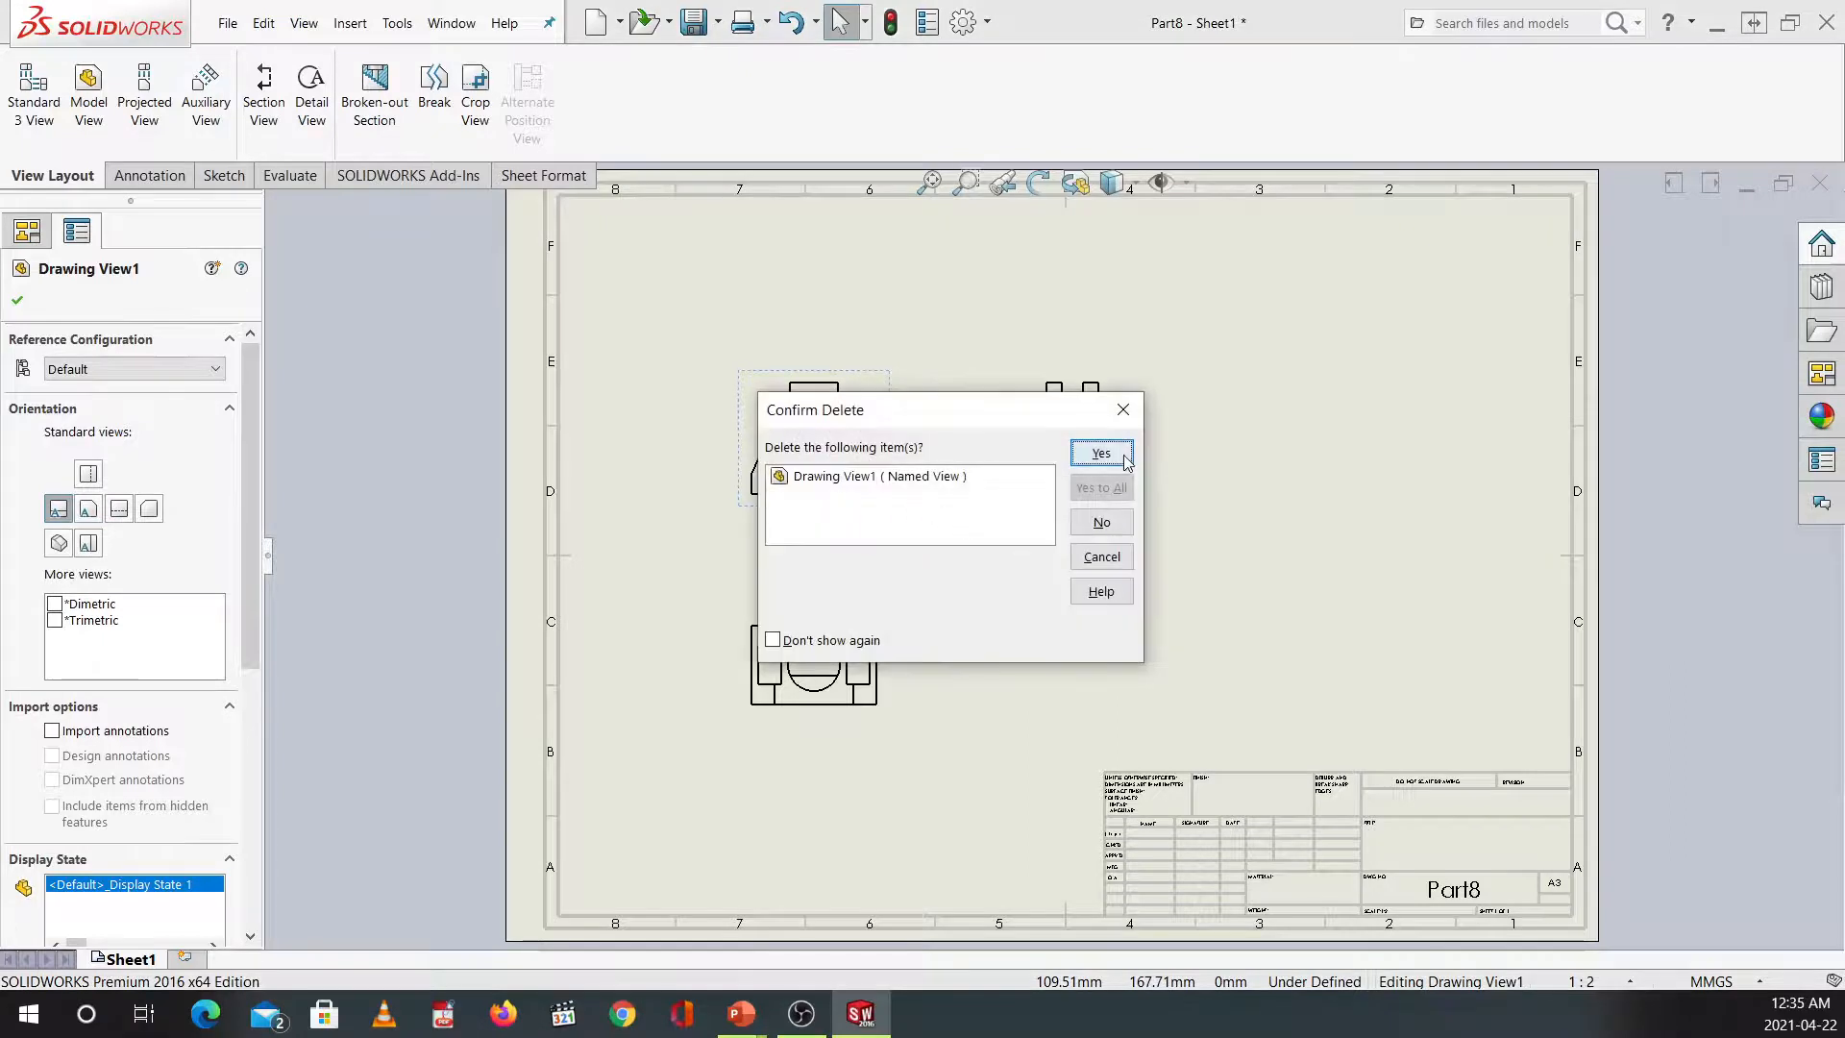
{"action": "left_click", "coordinate": [1125, 460]}
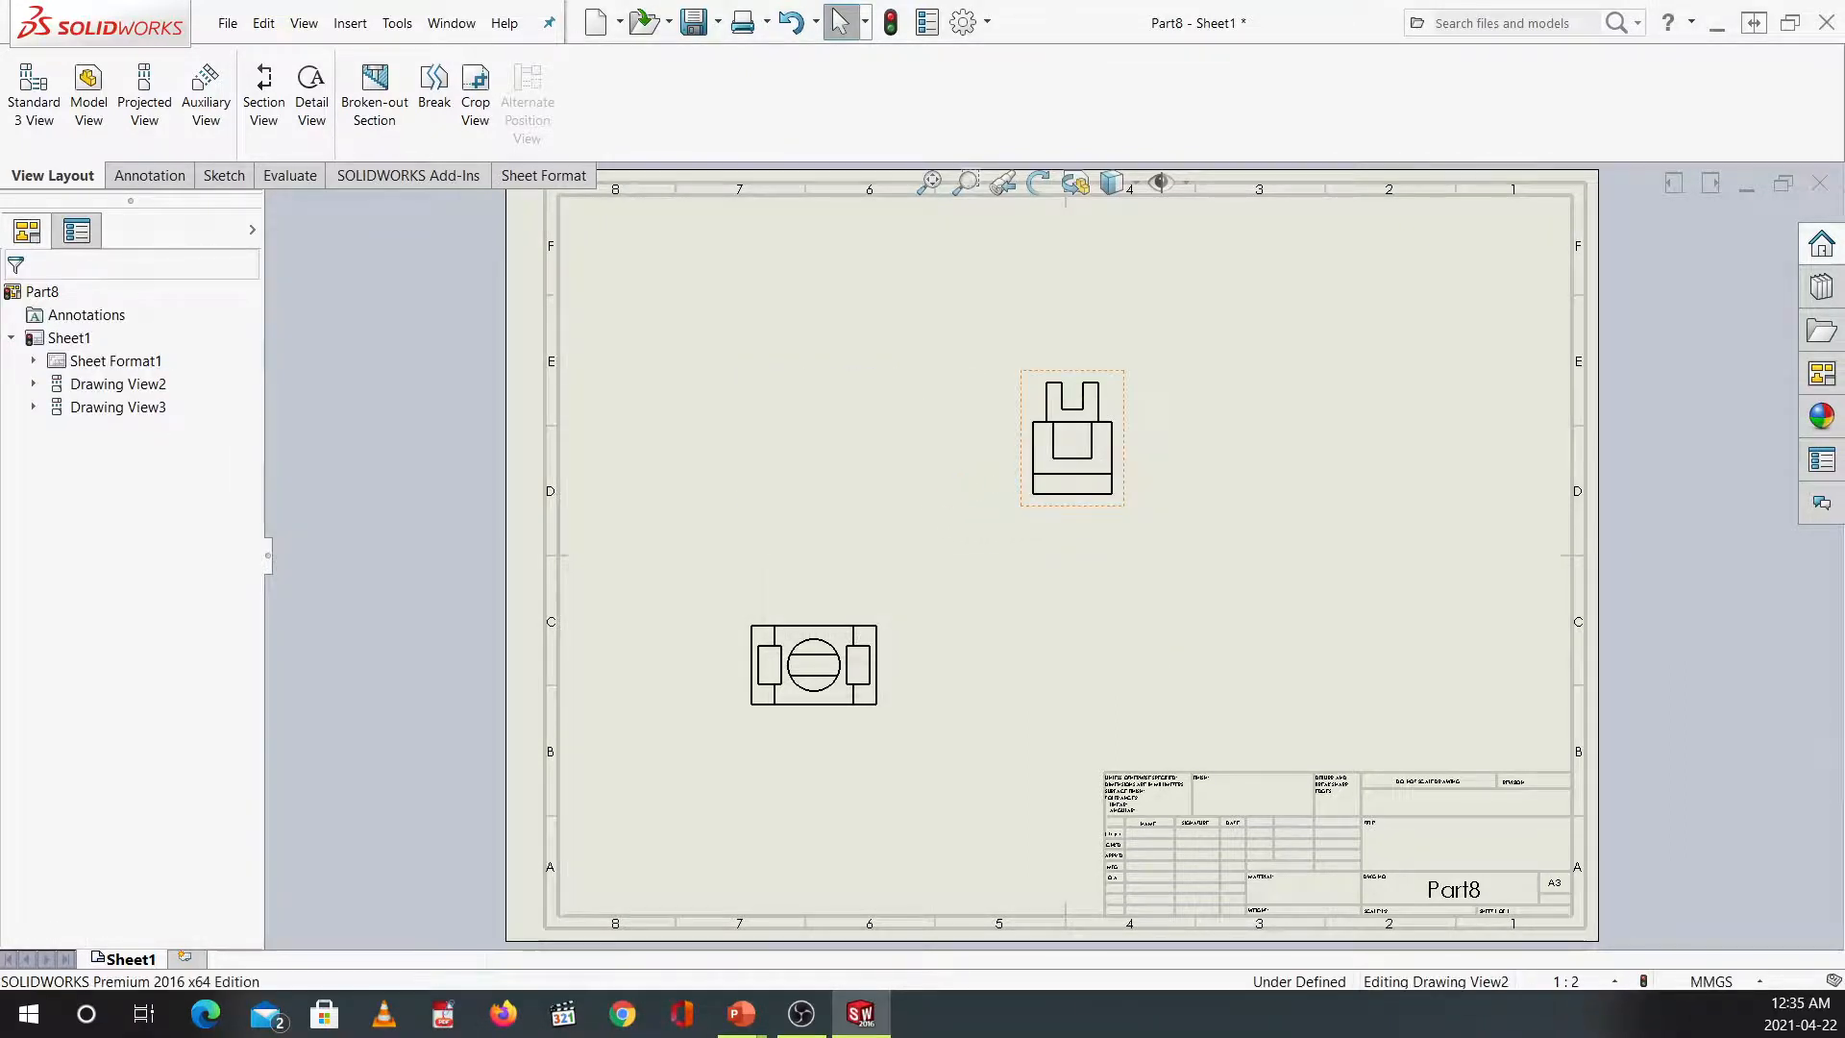
{"action": "left_click", "coordinate": [1071, 442]}
{"action": "key", "text": "Delete"}
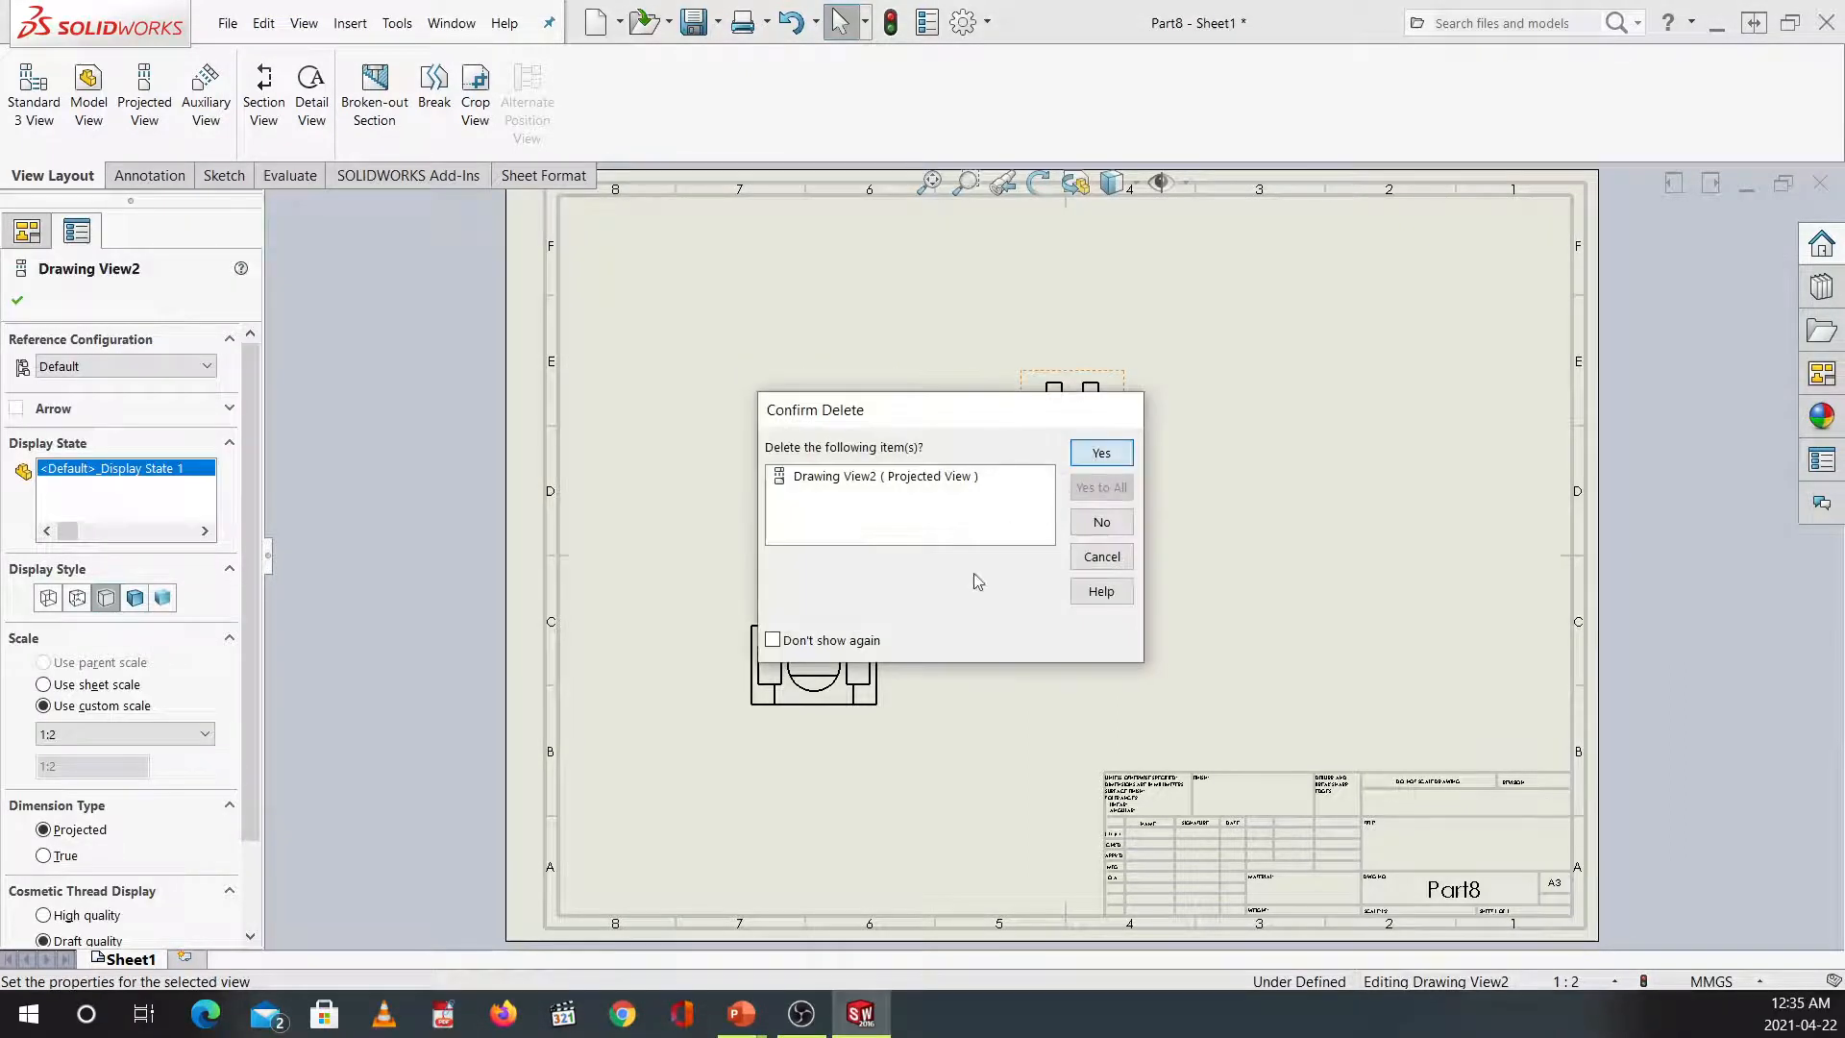
{"action": "key", "text": "Return"}
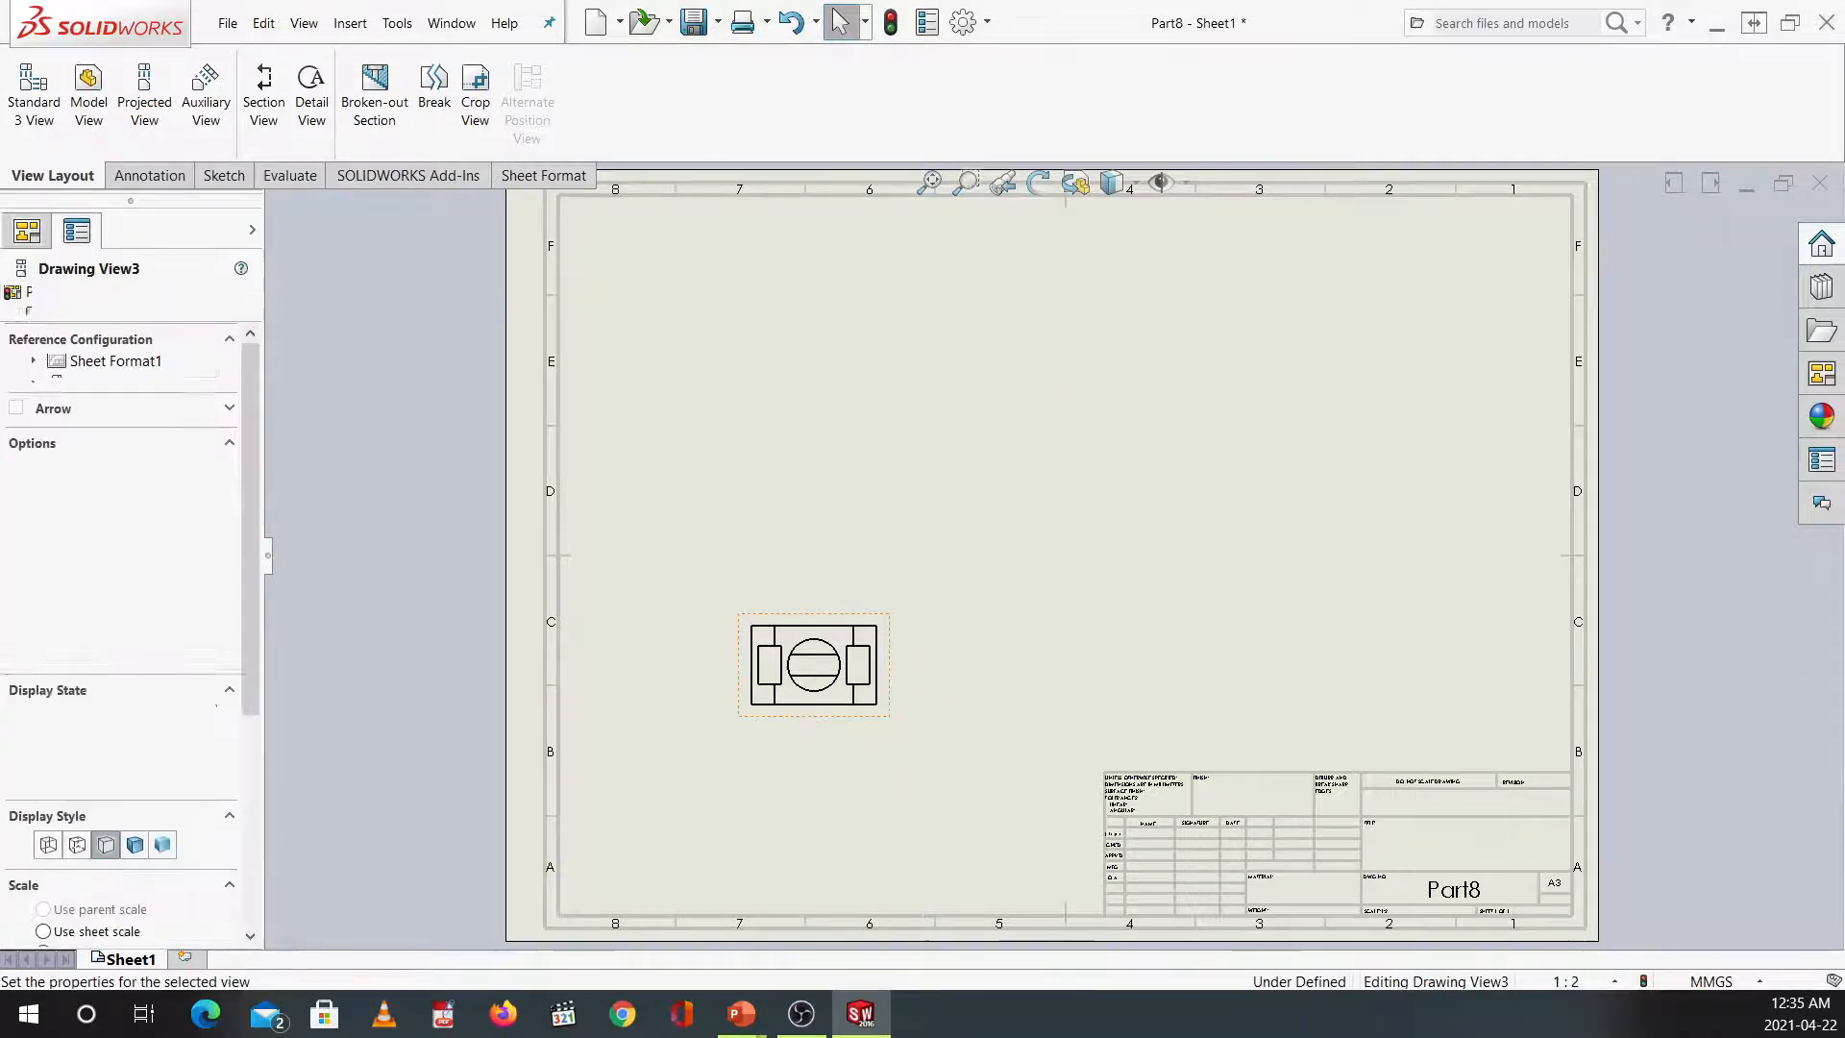
{"action": "key", "text": "Delete"}
{"action": "key", "text": "Return"}
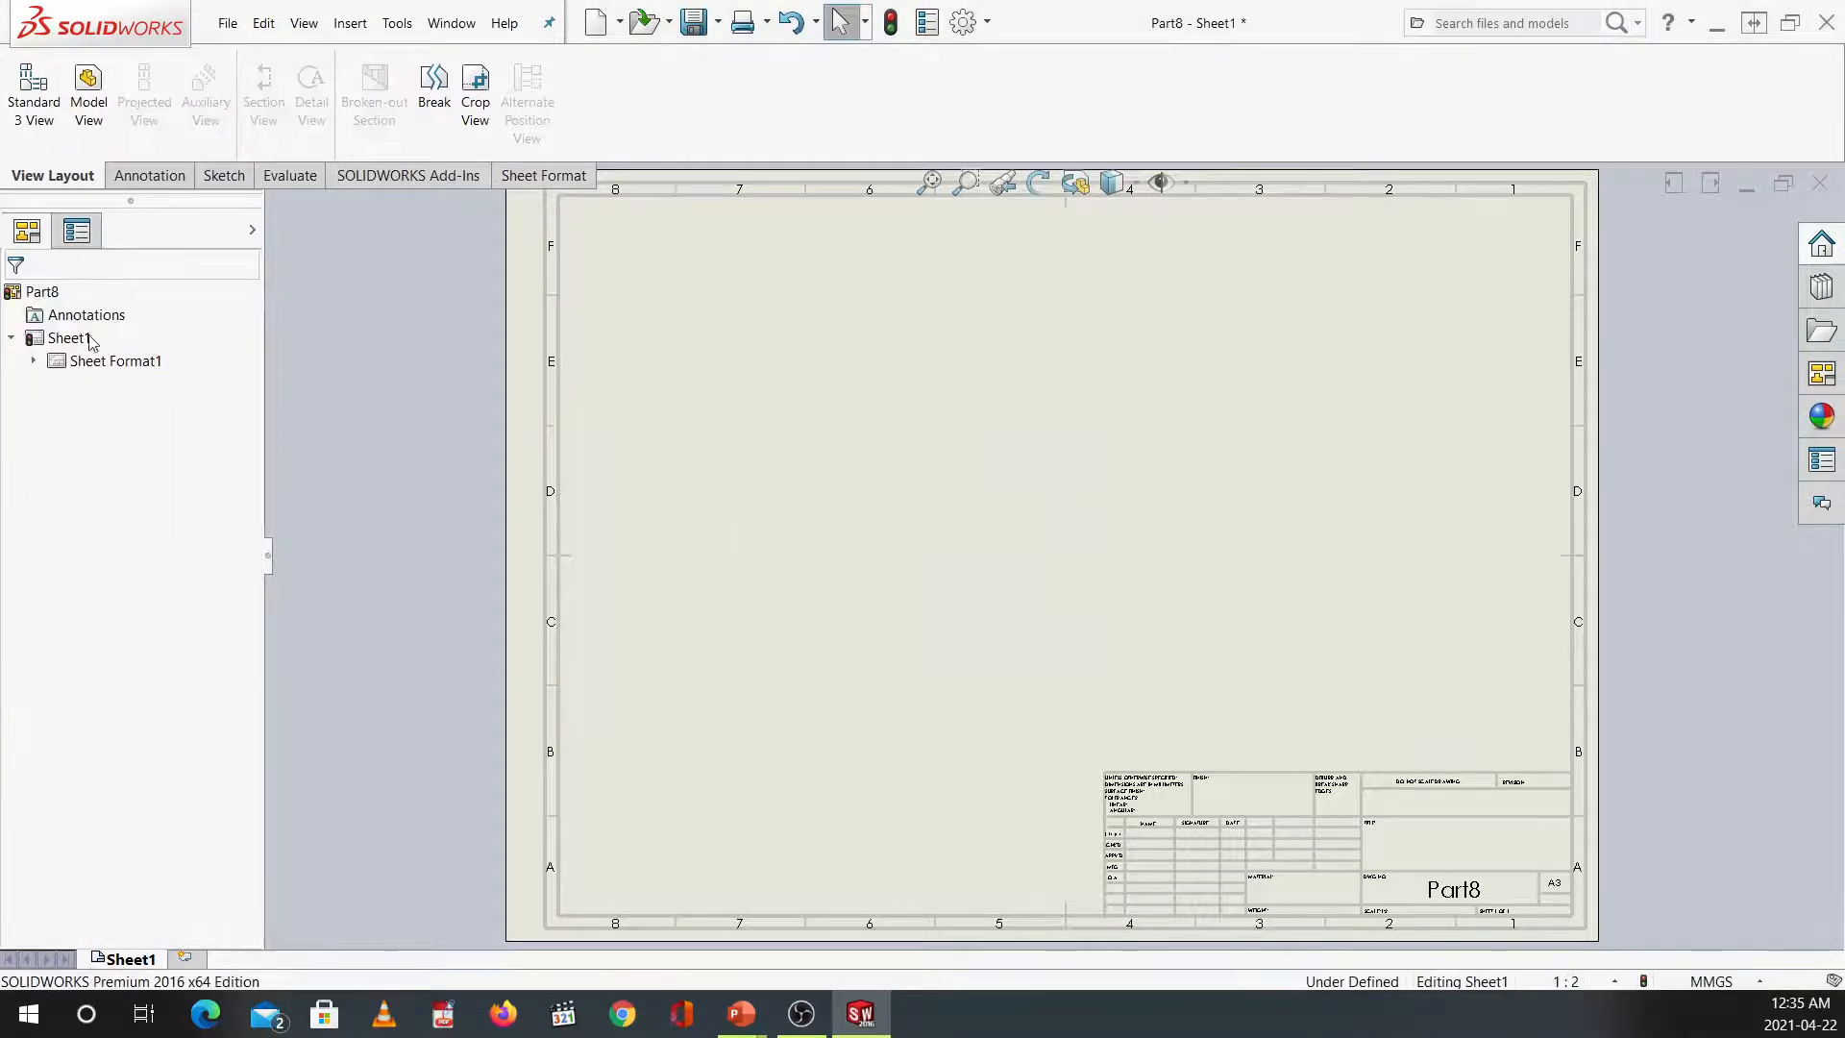
Insert a model view of Part8.SLDPRT in the Front orientation in the upper middle of the sheet.
{"action": "left_click", "coordinate": [78, 232]}
{"action": "left_click", "coordinate": [79, 99]}
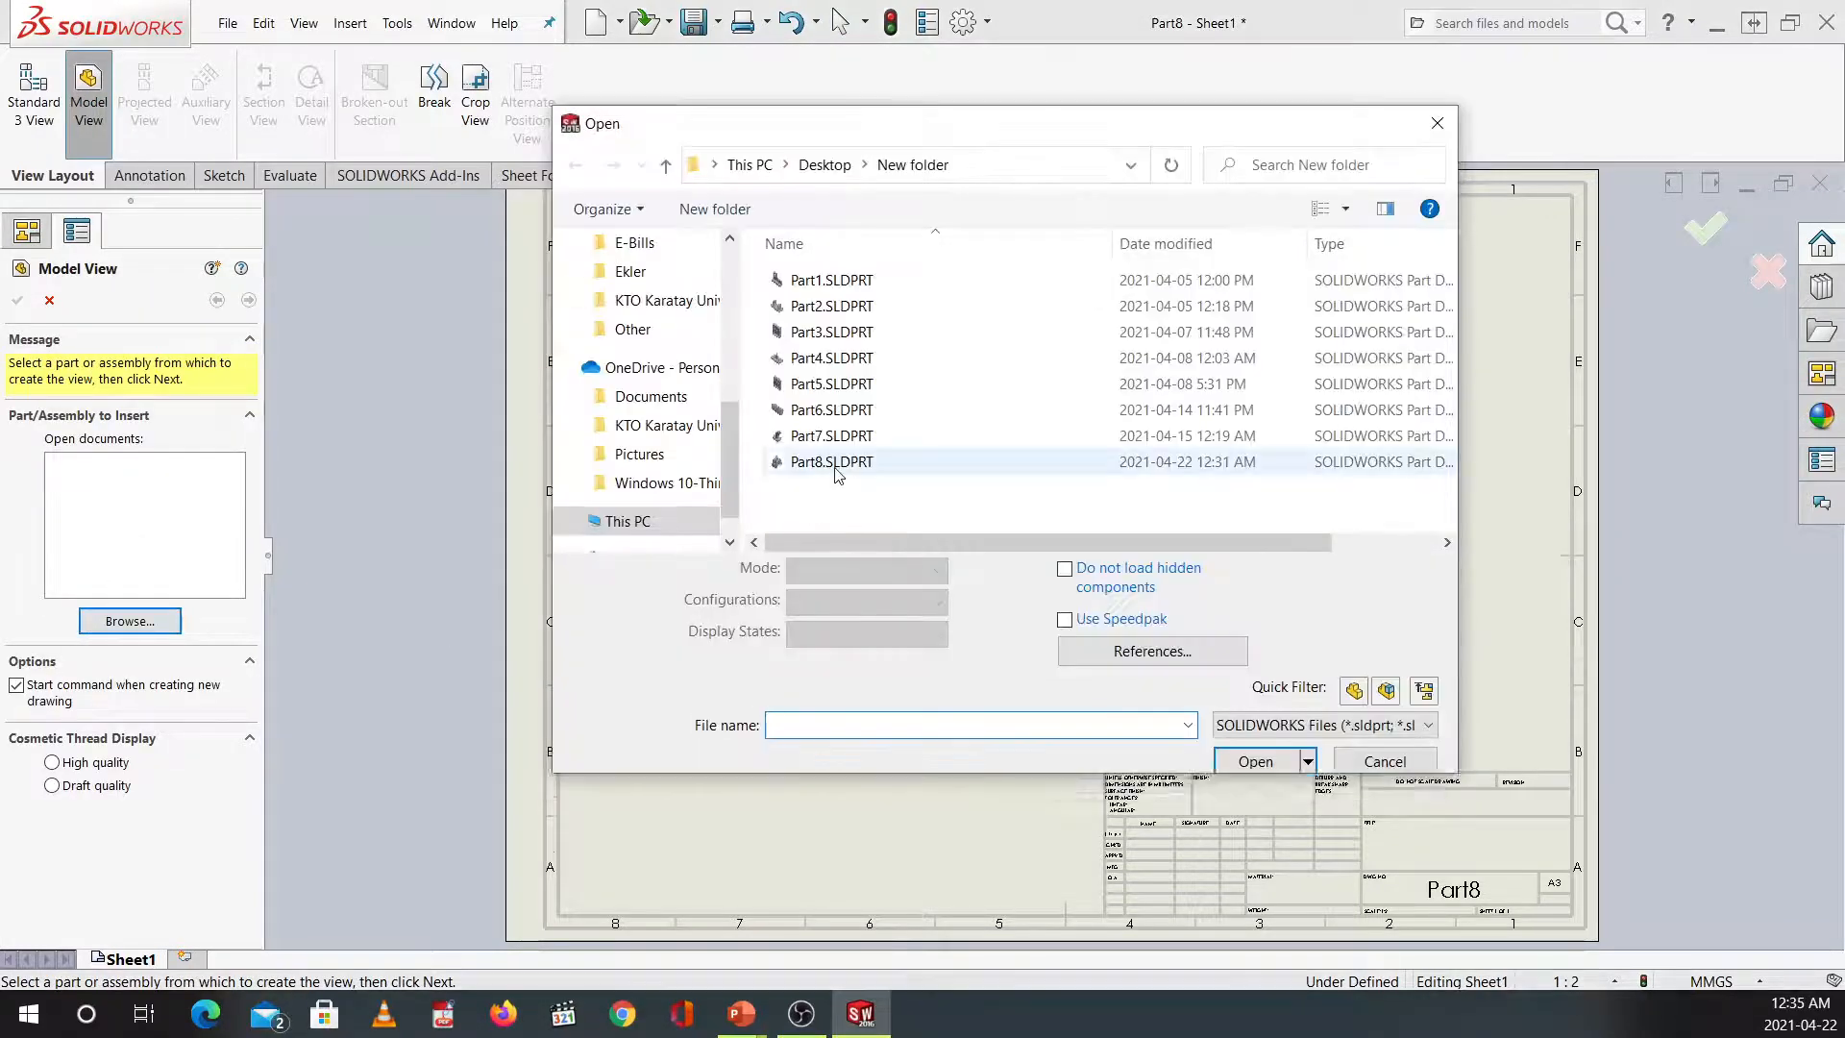
{"action": "double_click", "coordinate": [834, 471]}
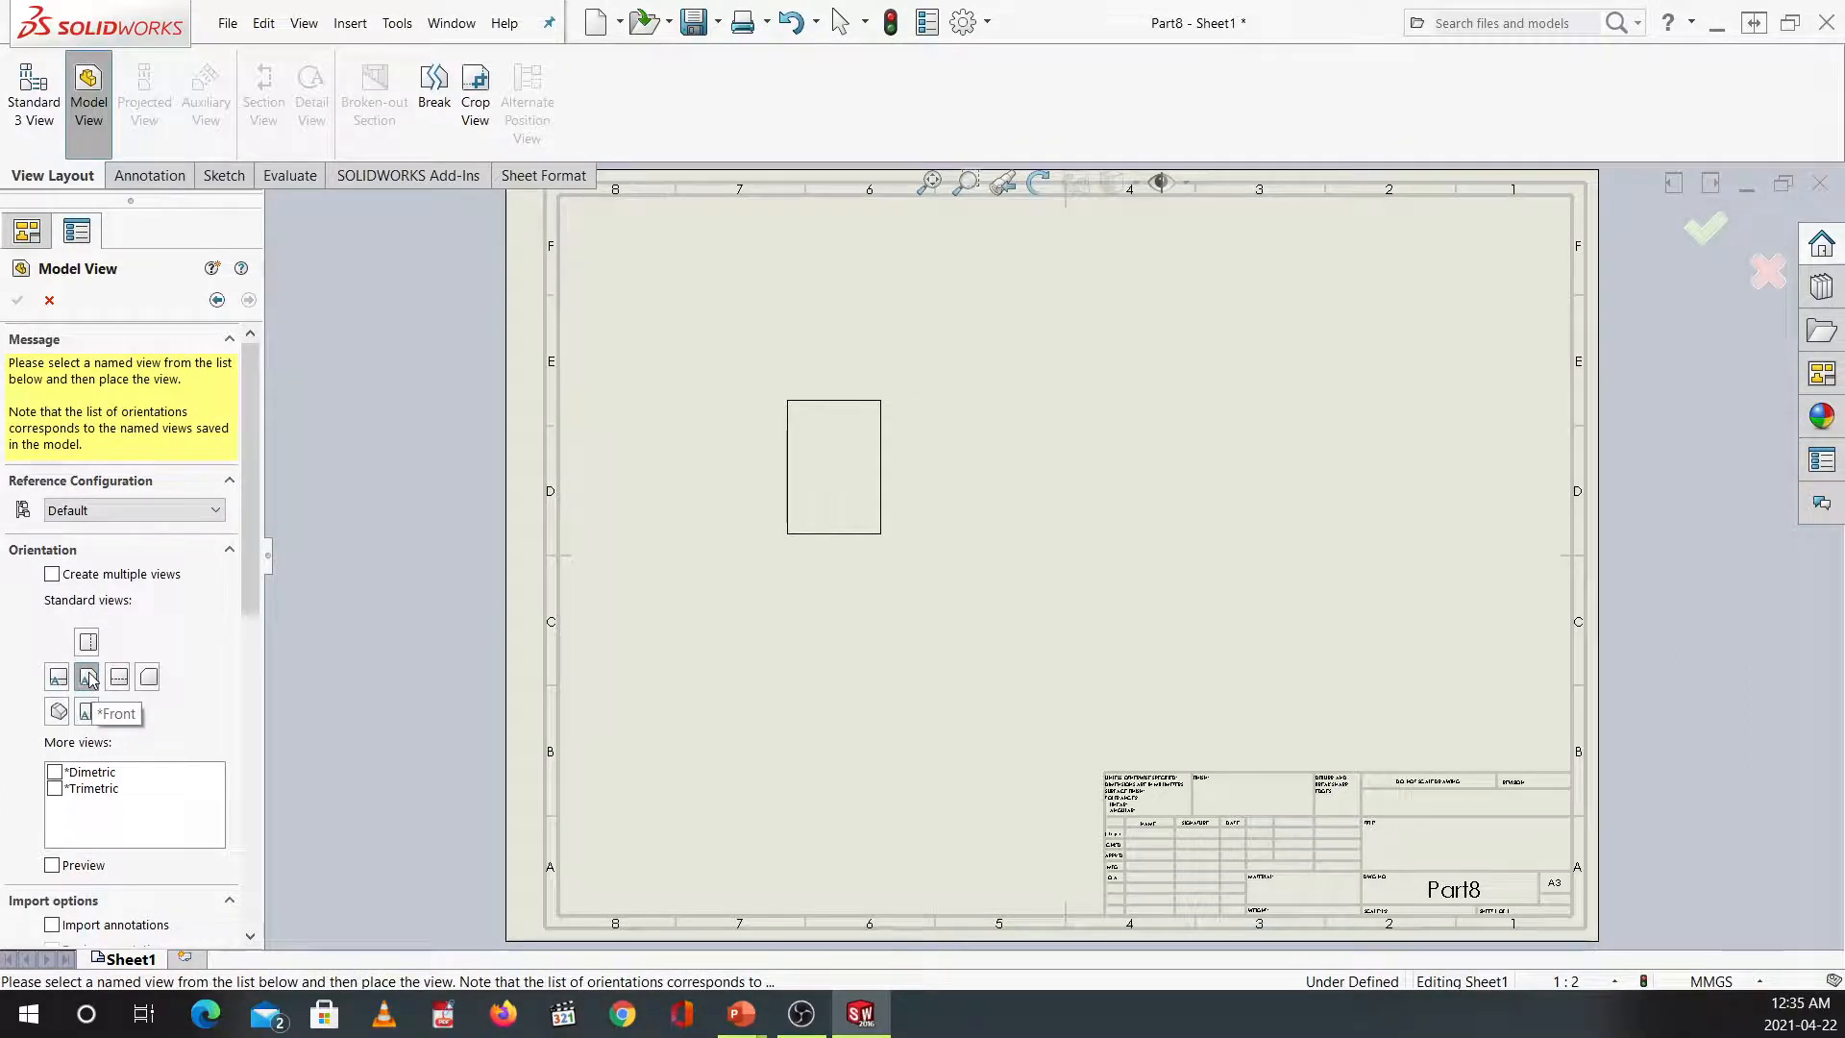
{"action": "left_click", "coordinate": [919, 446]}
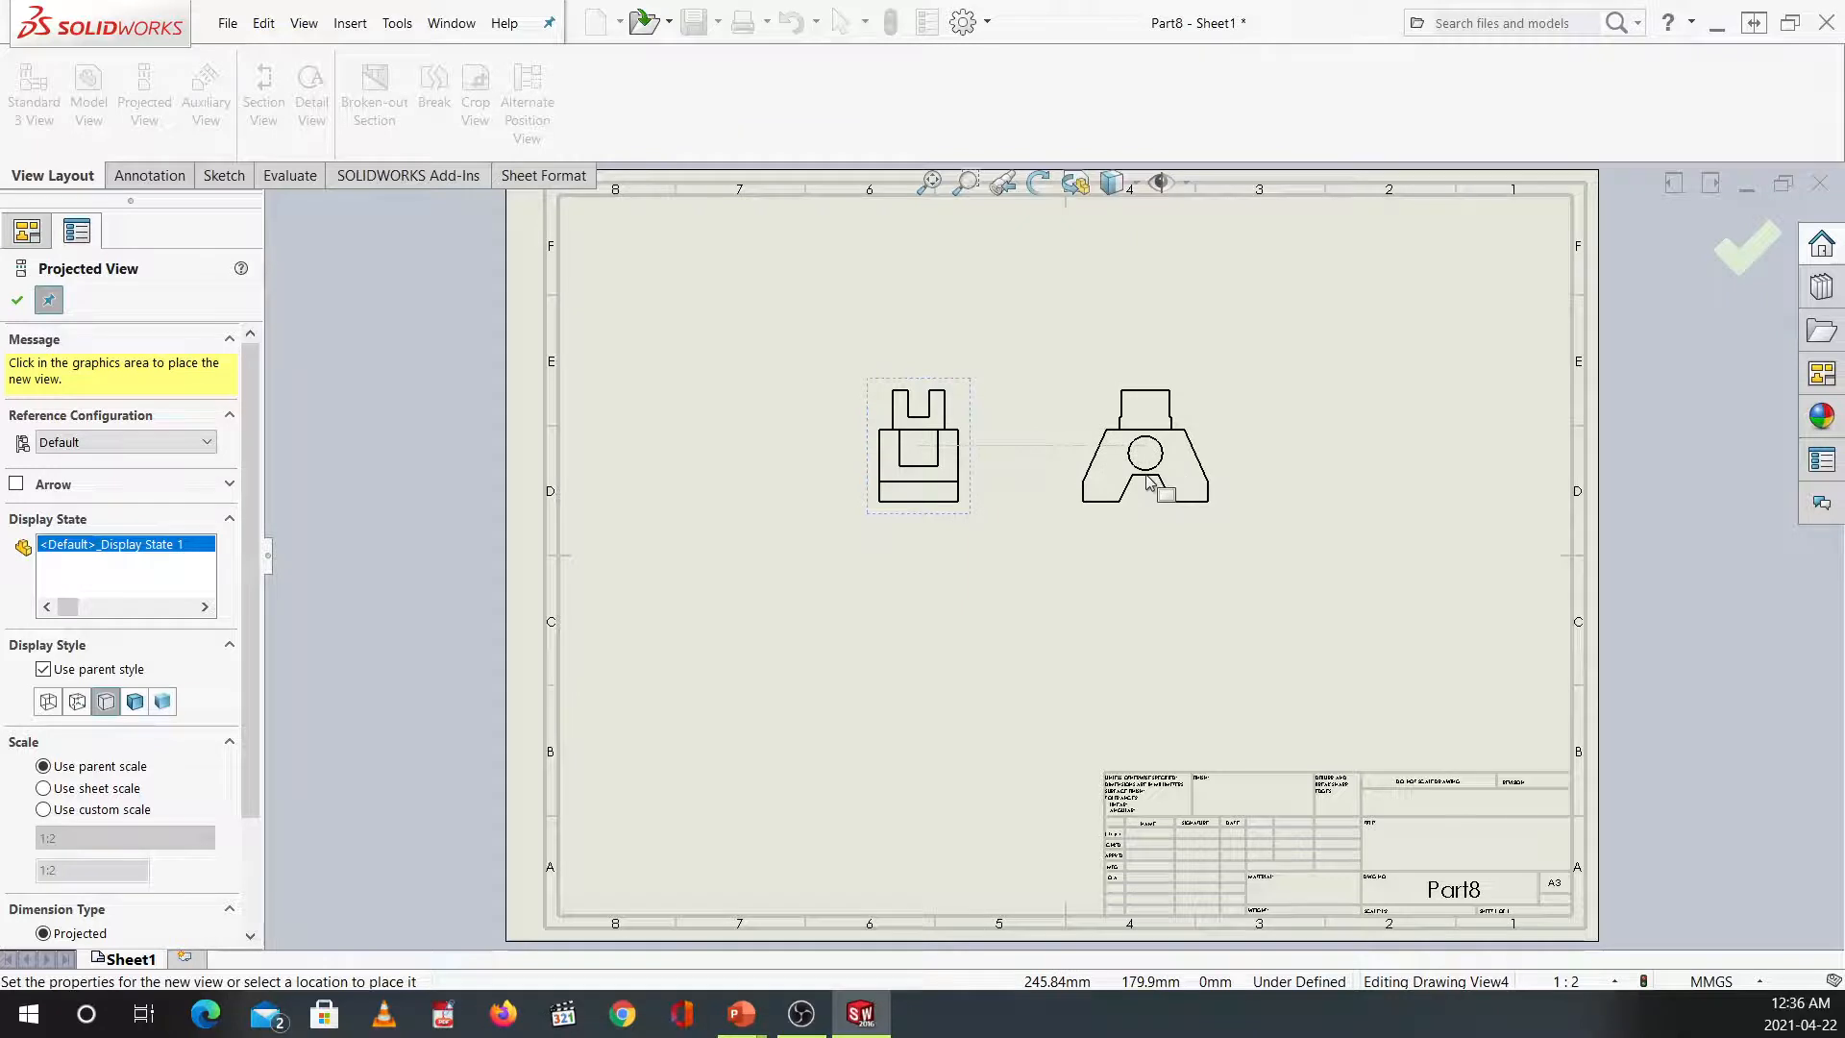
Project one view to the right of the Front base view and one below it.
{"action": "left_click", "coordinate": [1150, 483]}
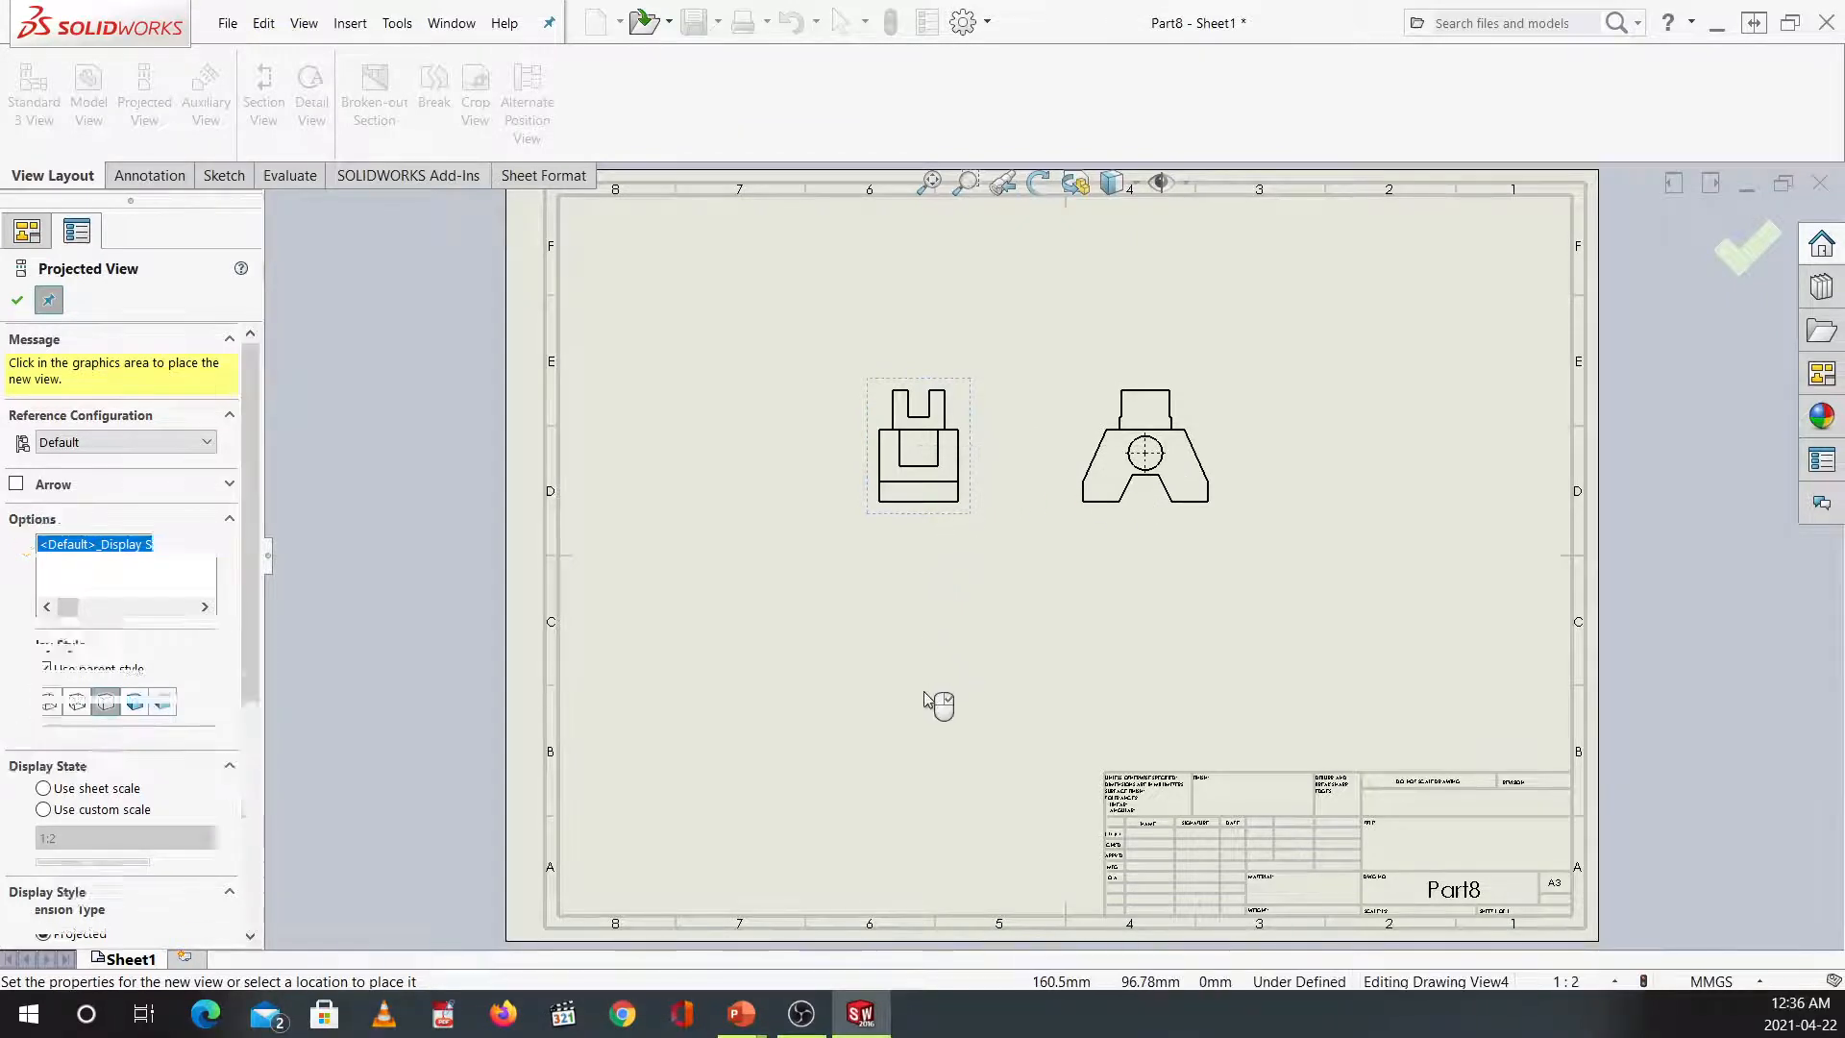
{"action": "left_click", "coordinate": [944, 618]}
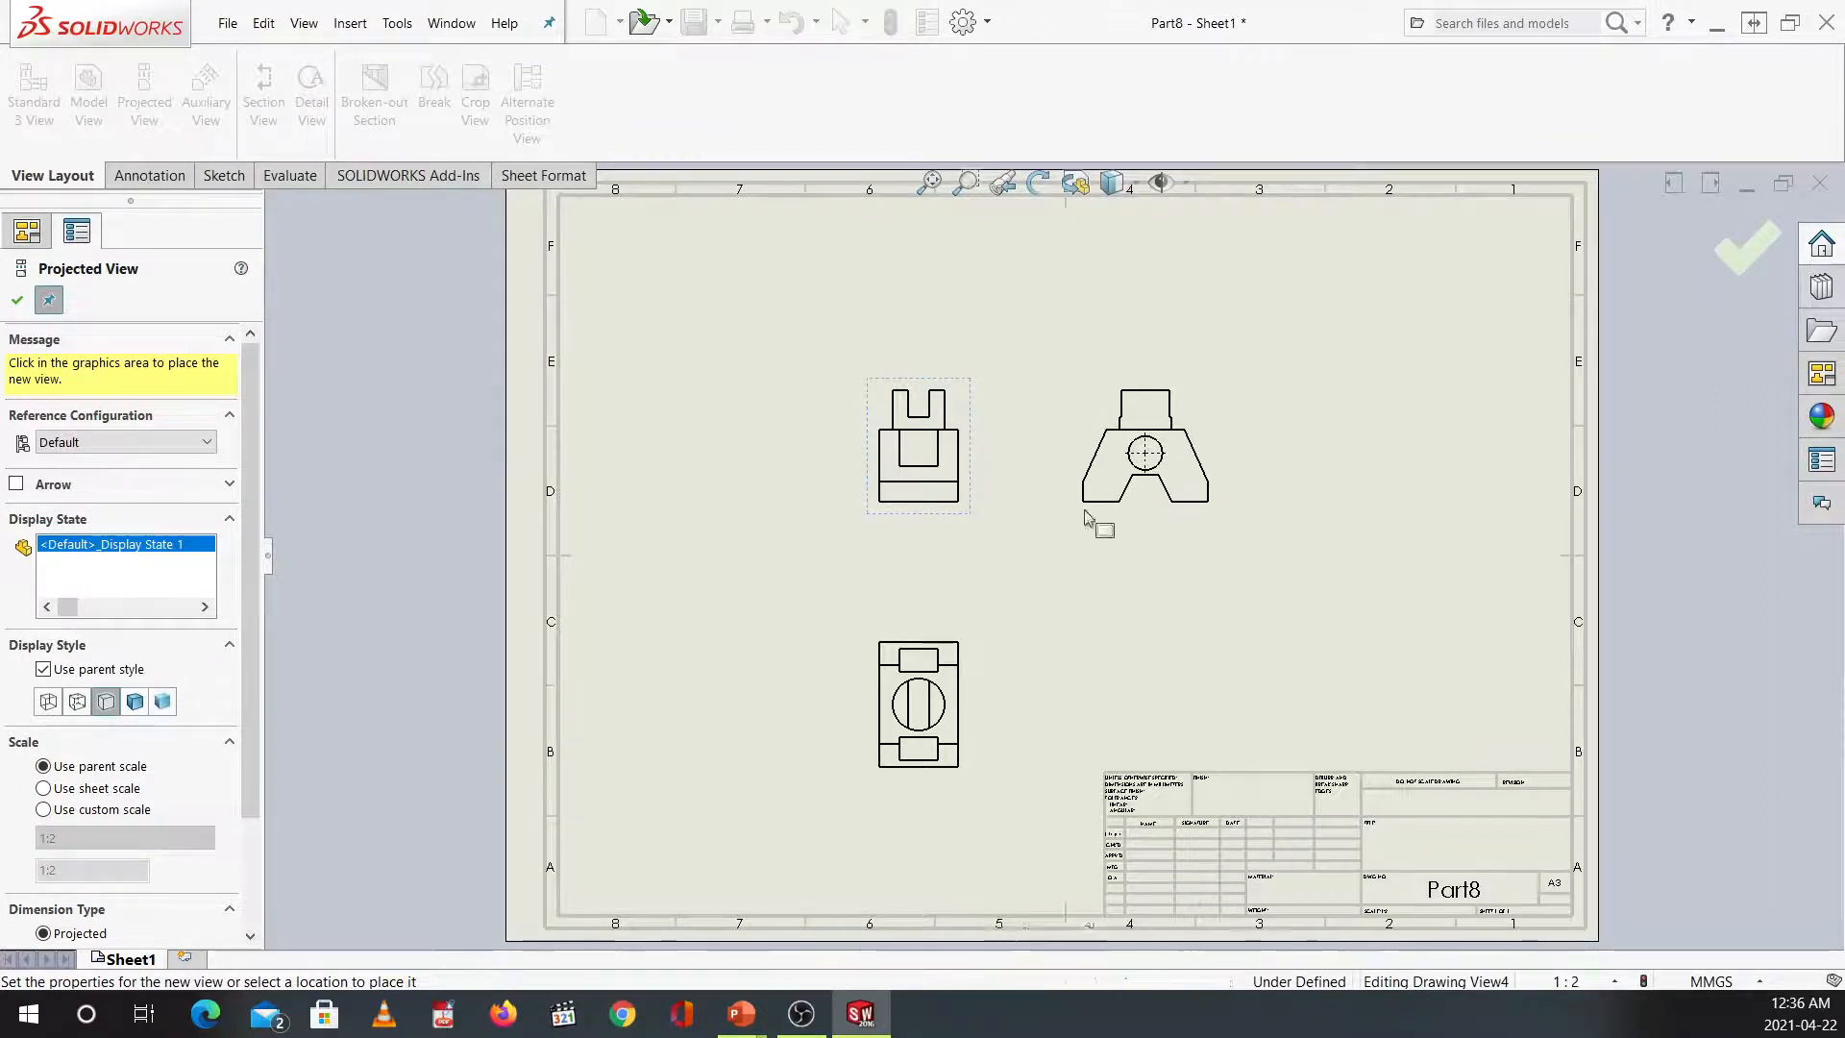
{"action": "key", "text": "Escape"}
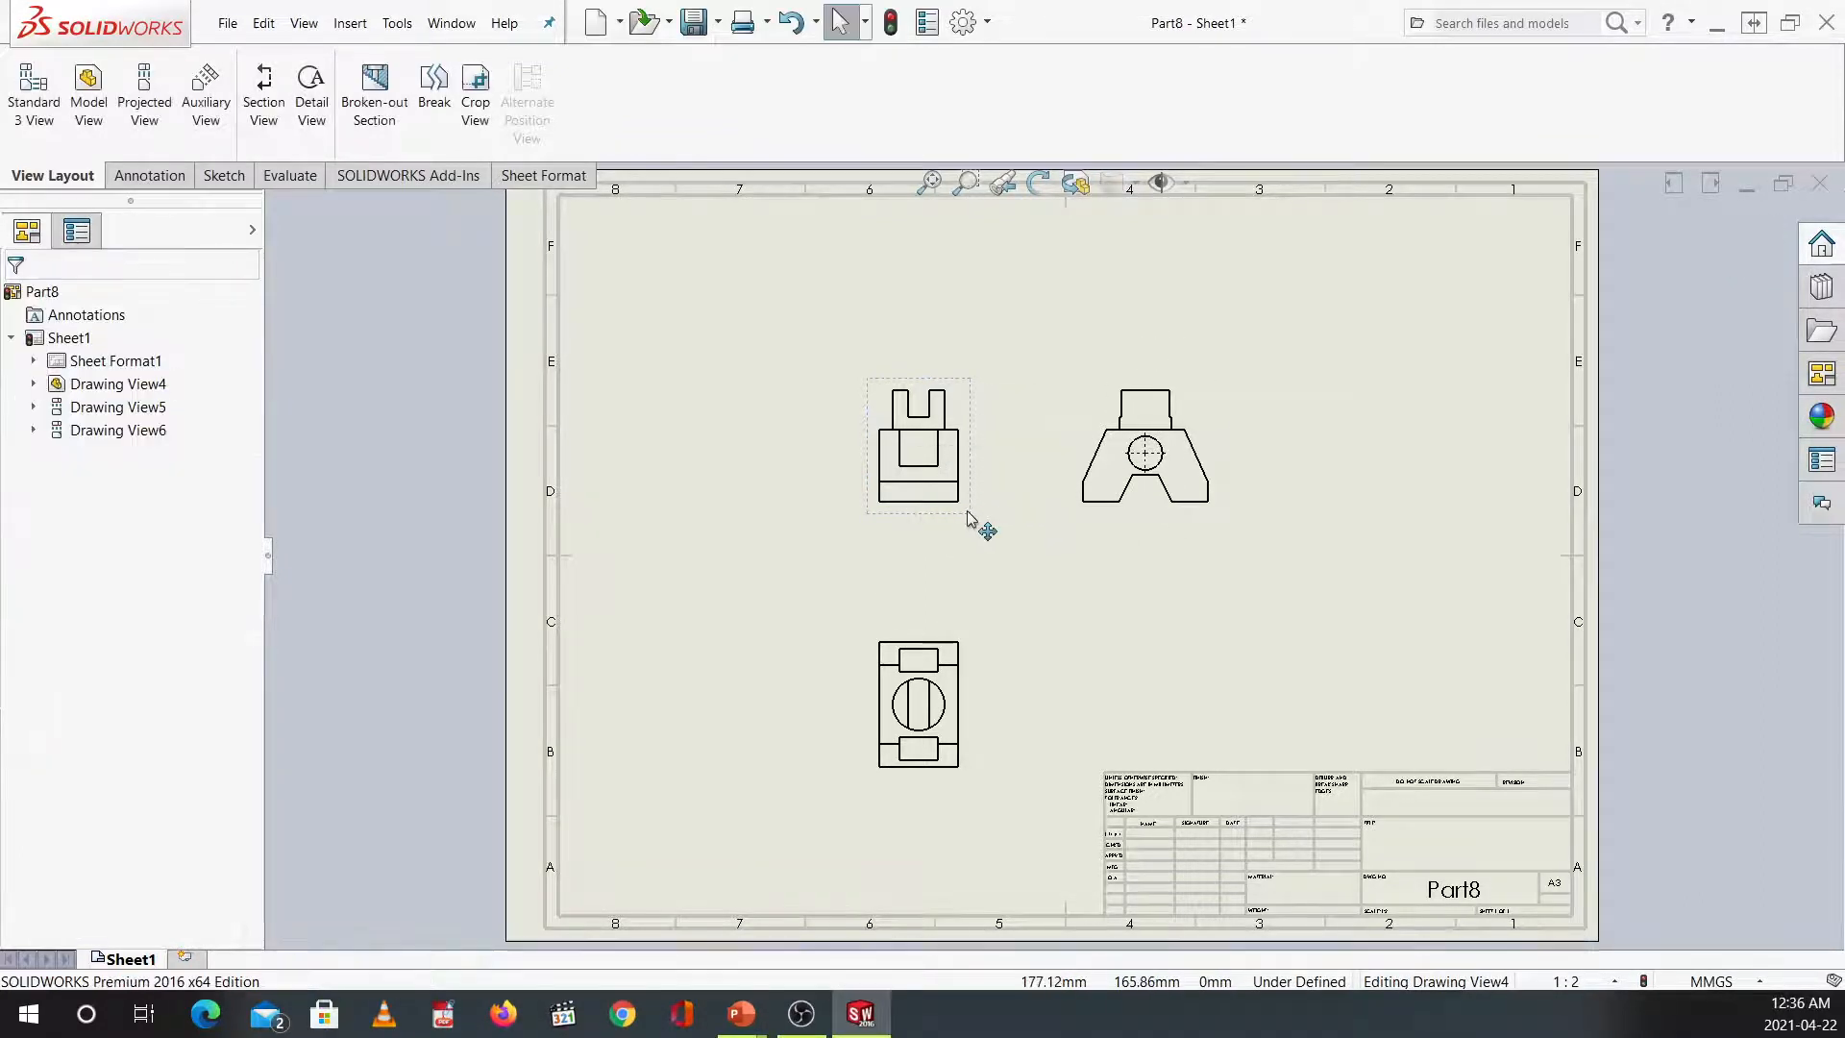
Delete the base view and undo the deletion.
{"action": "left_click", "coordinate": [971, 514]}
{"action": "key", "text": "Delete"}
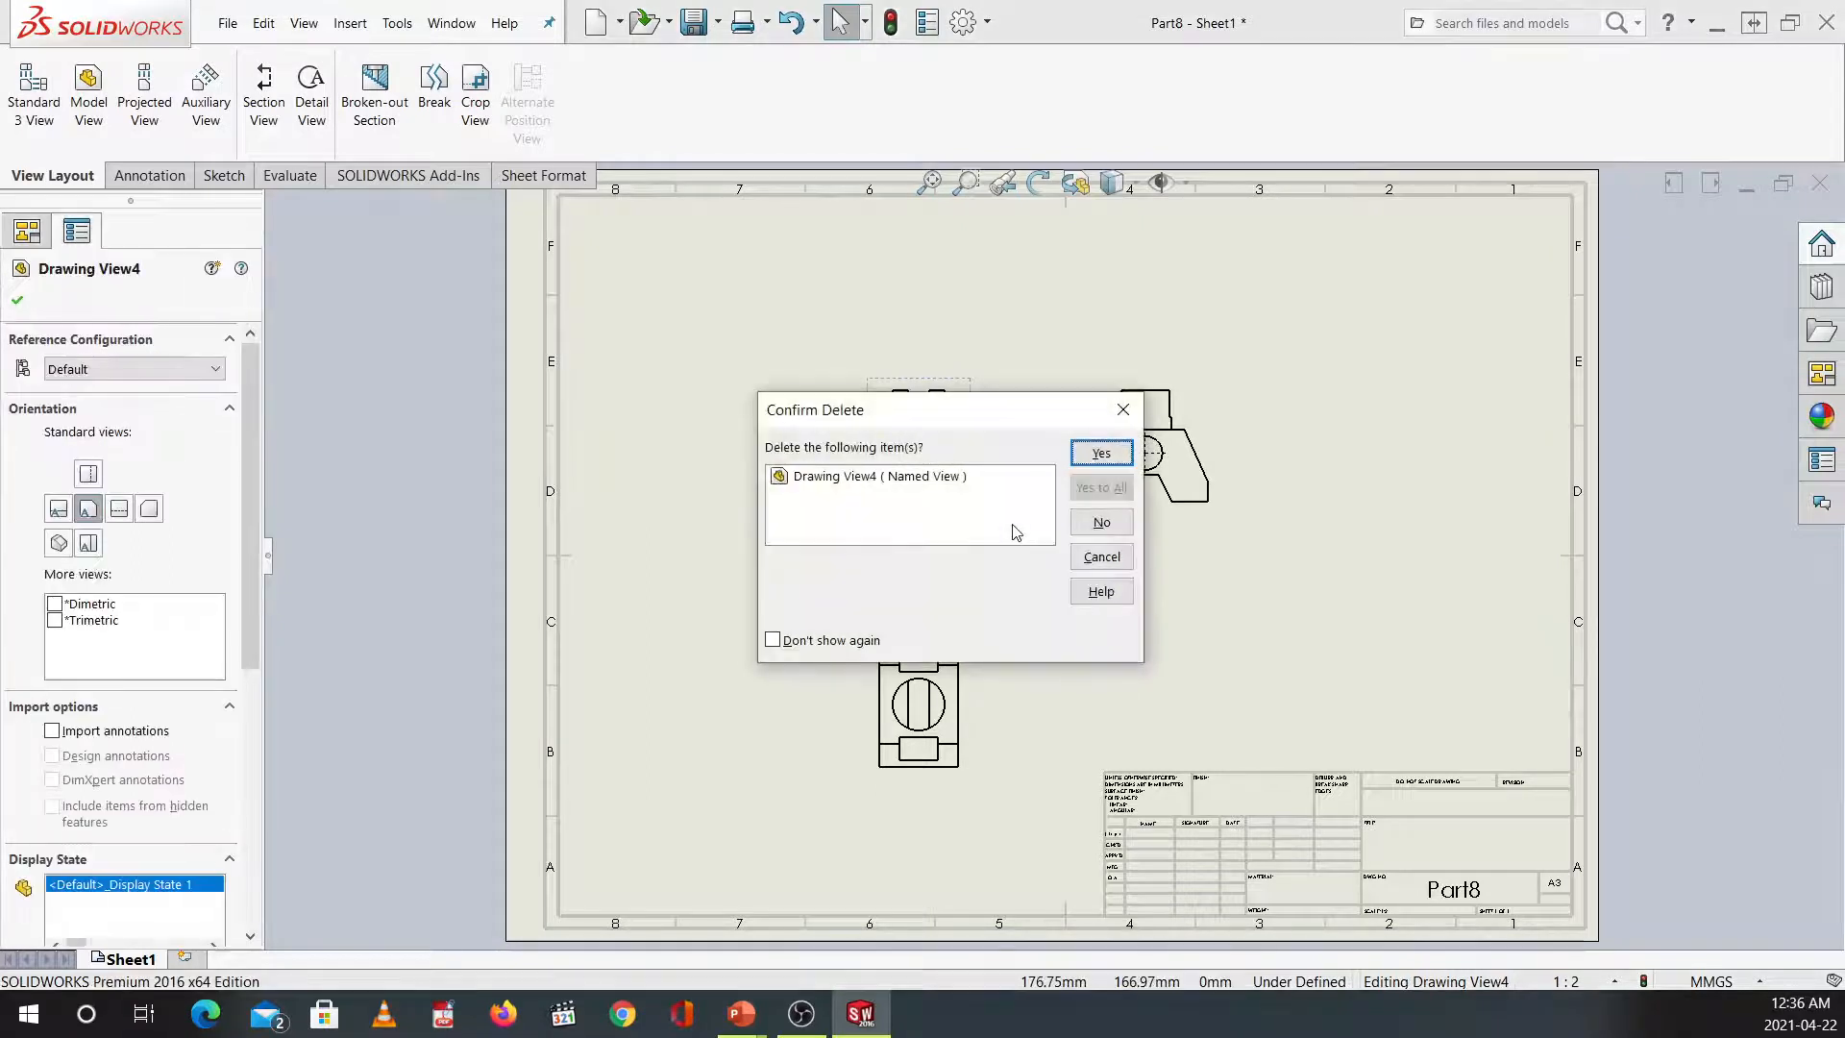
{"action": "left_click", "coordinate": [1102, 452]}
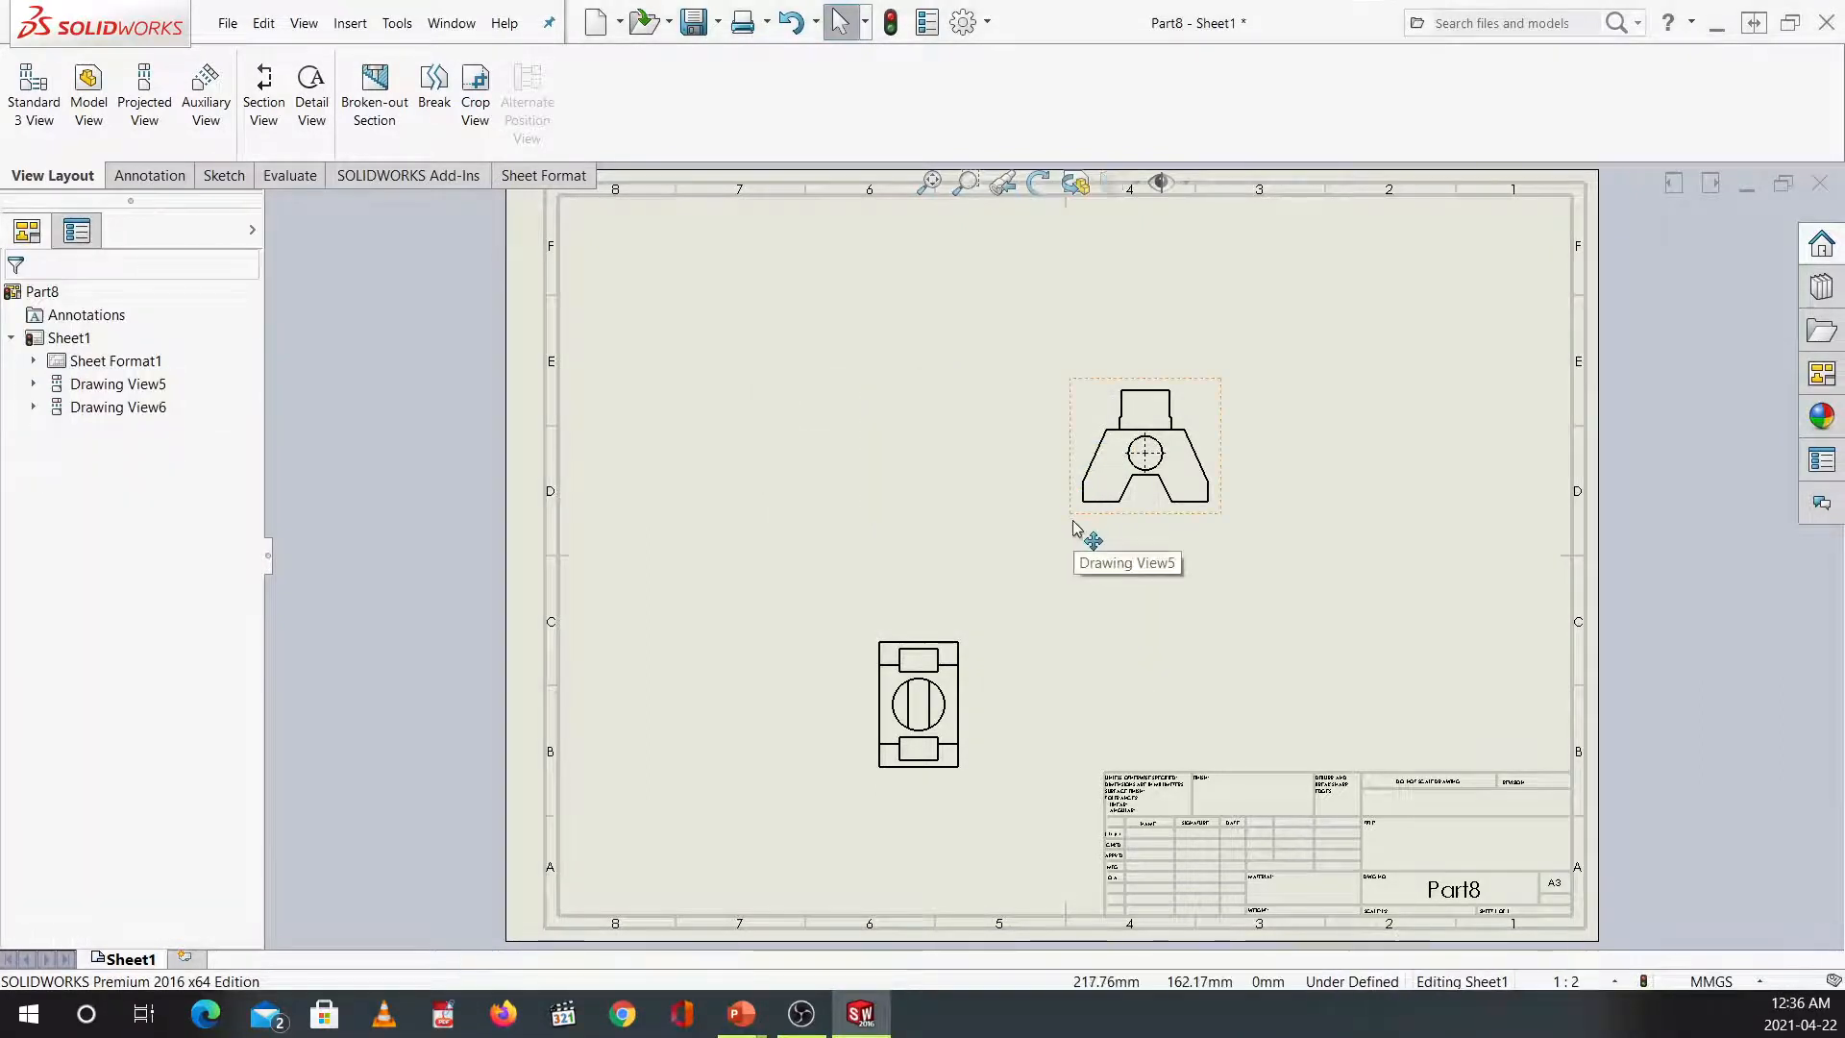
{"action": "key", "text": "ctrl+z"}
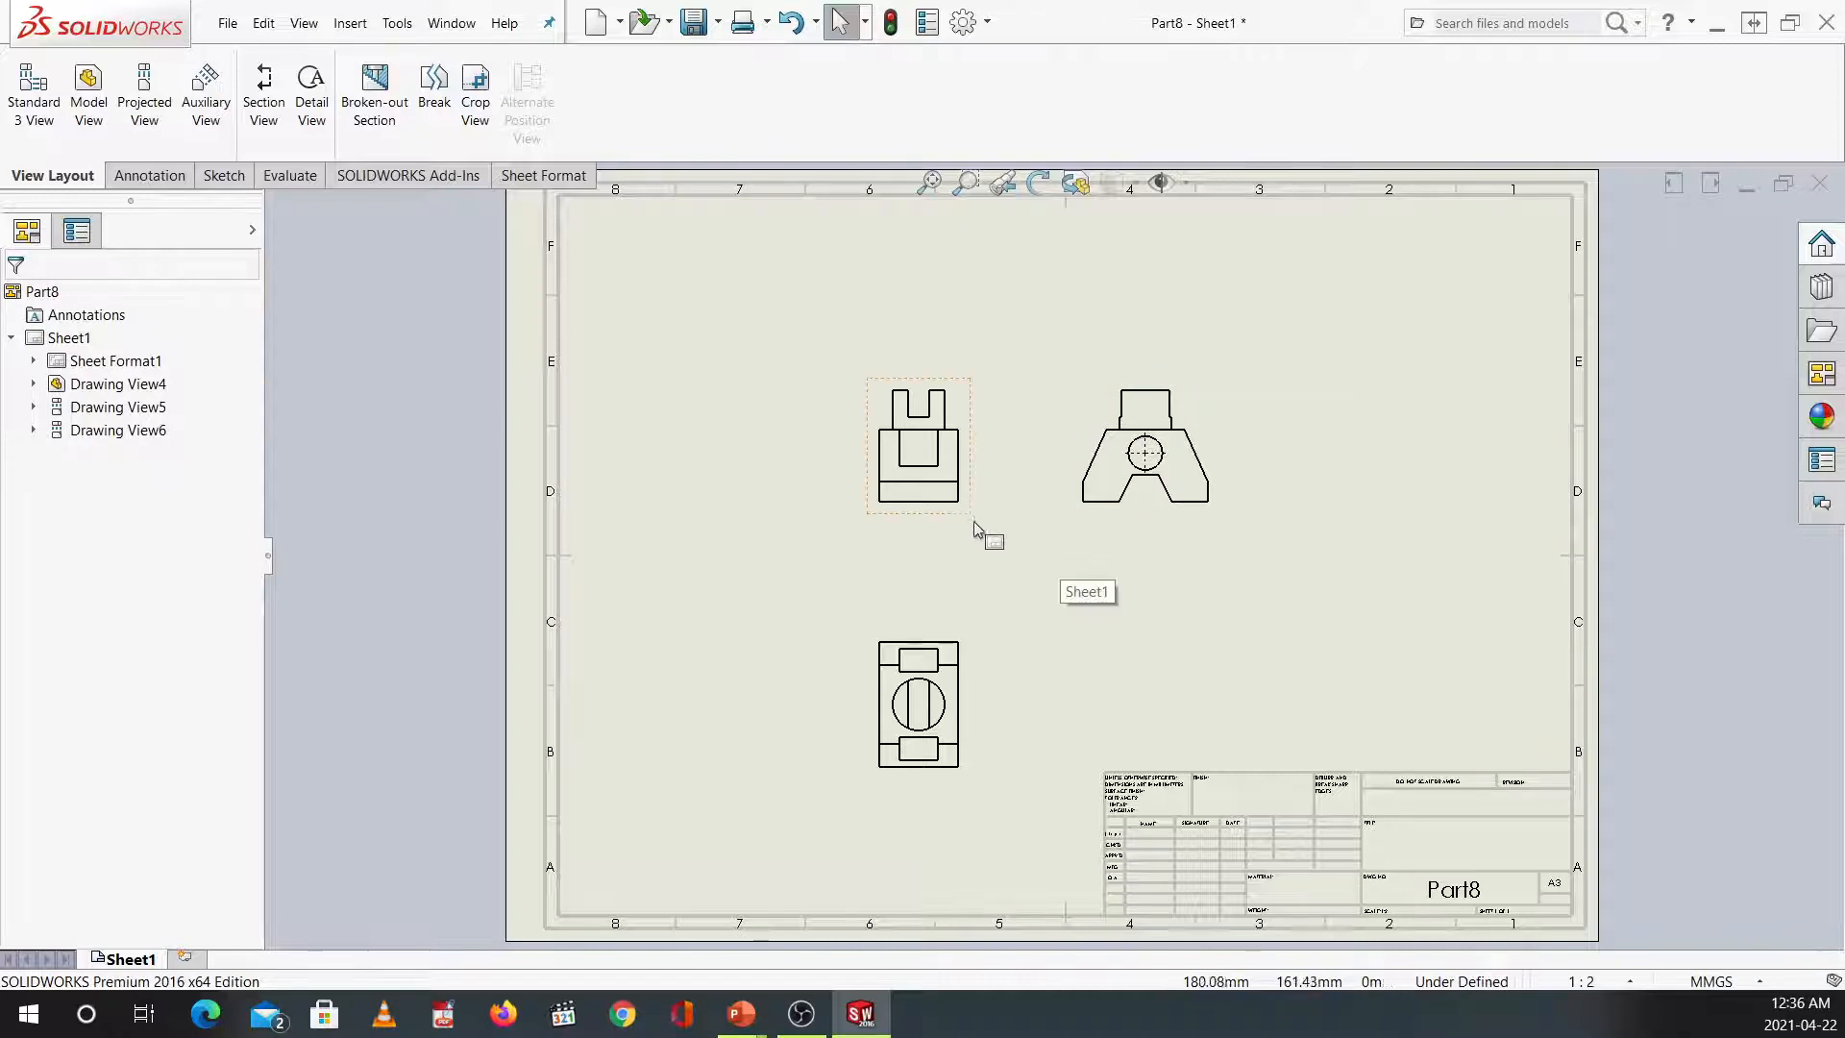
Change the base view's orientation to Left and accept the update of its dependent views.
{"action": "left_click", "coordinate": [869, 494]}
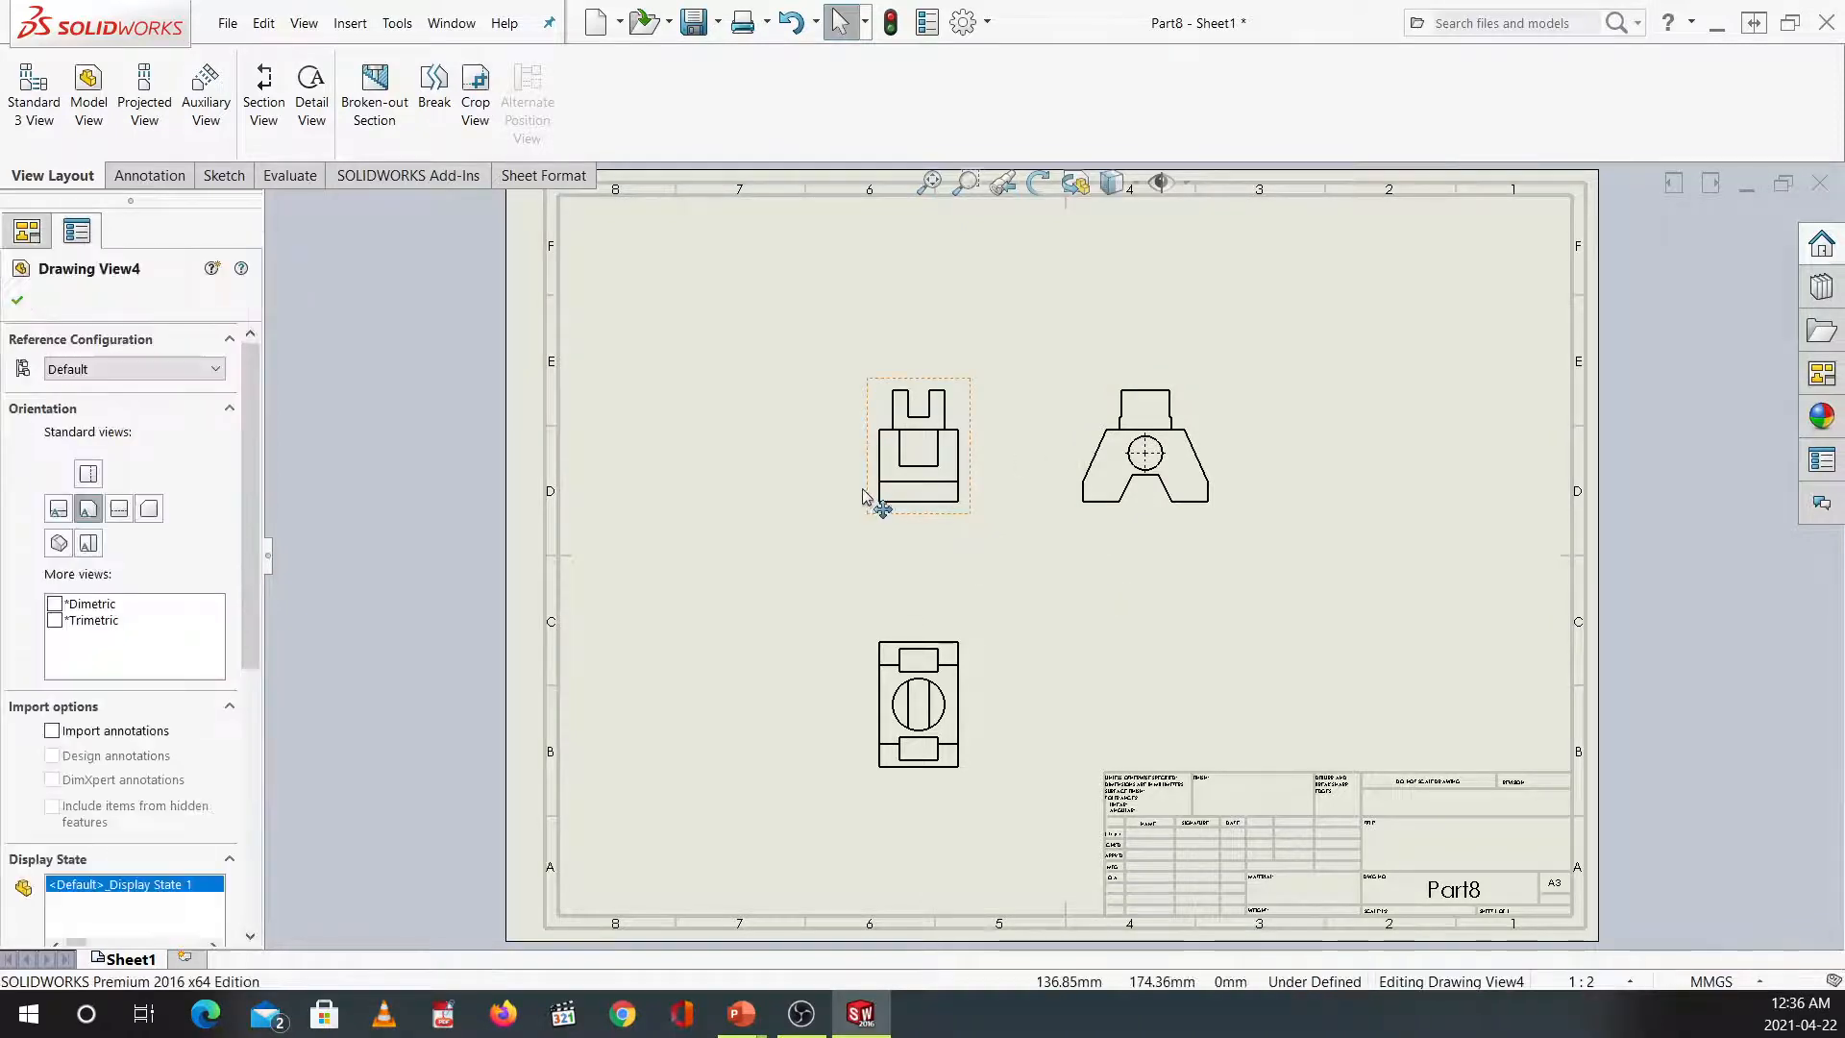
{"action": "left_click", "coordinate": [58, 512]}
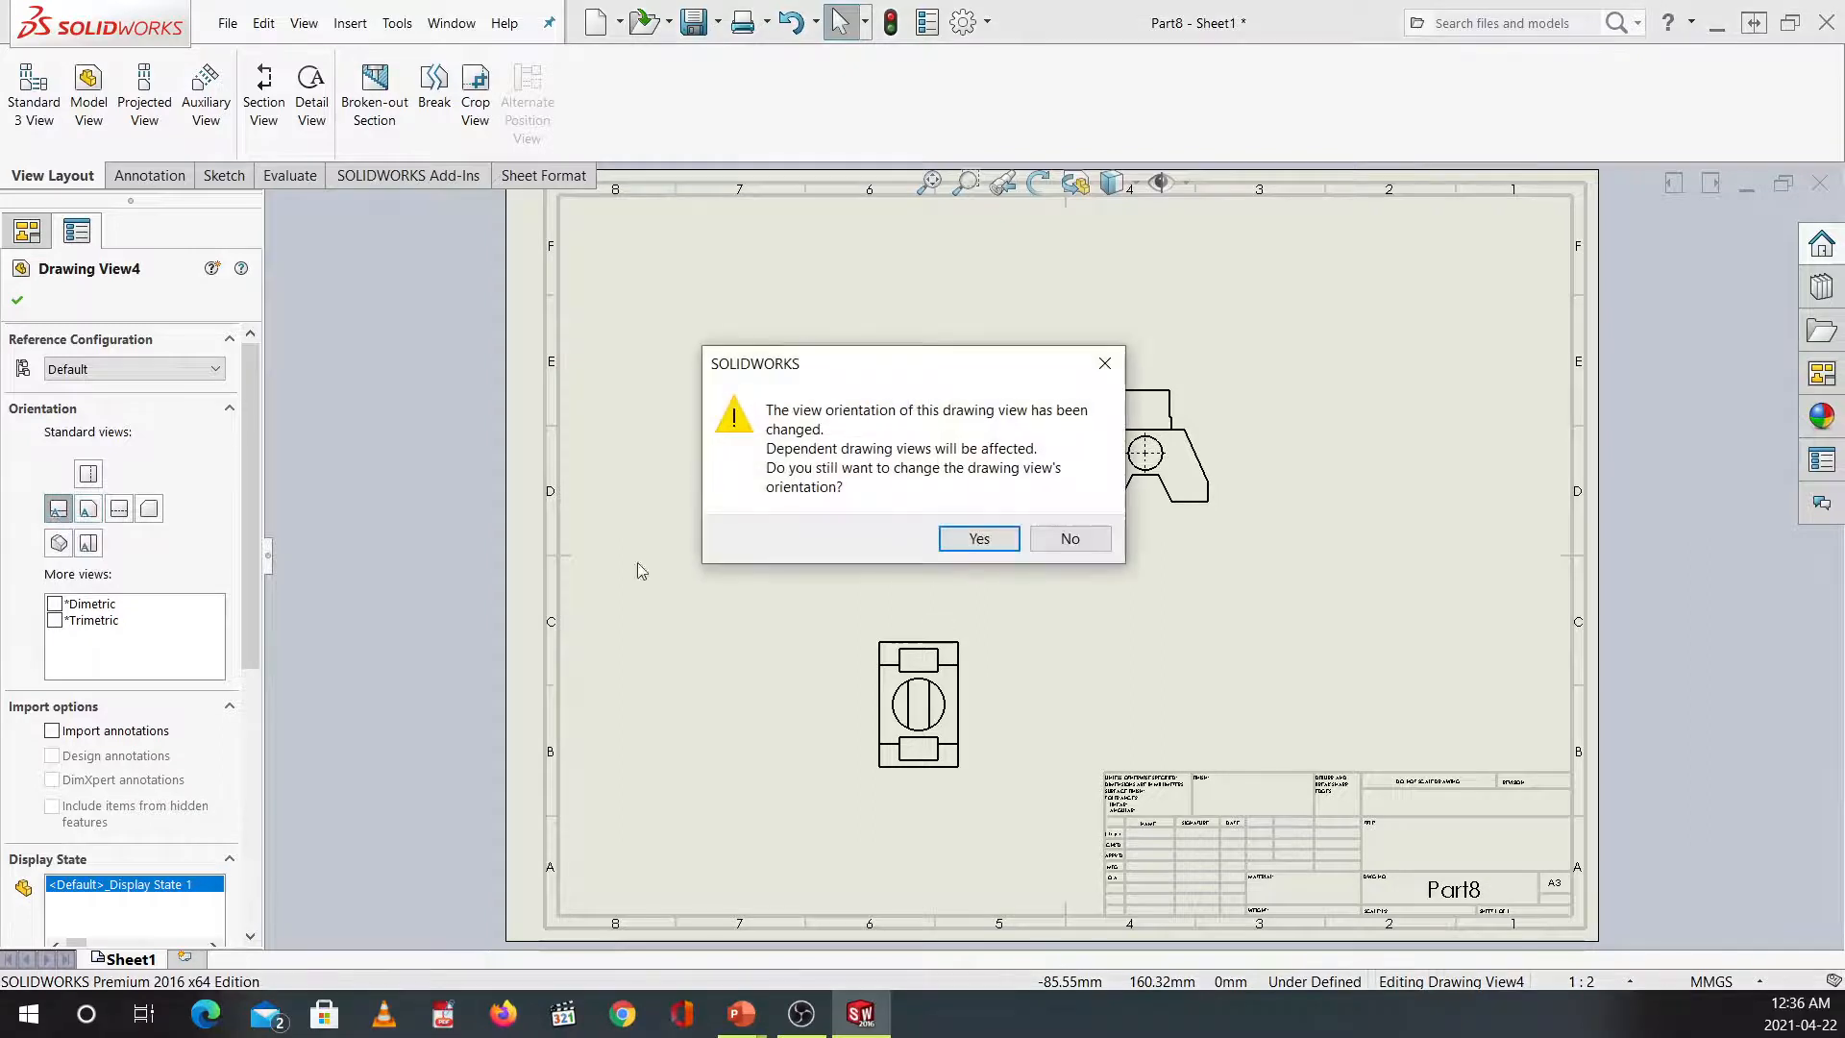
{"action": "left_click", "coordinate": [979, 539]}
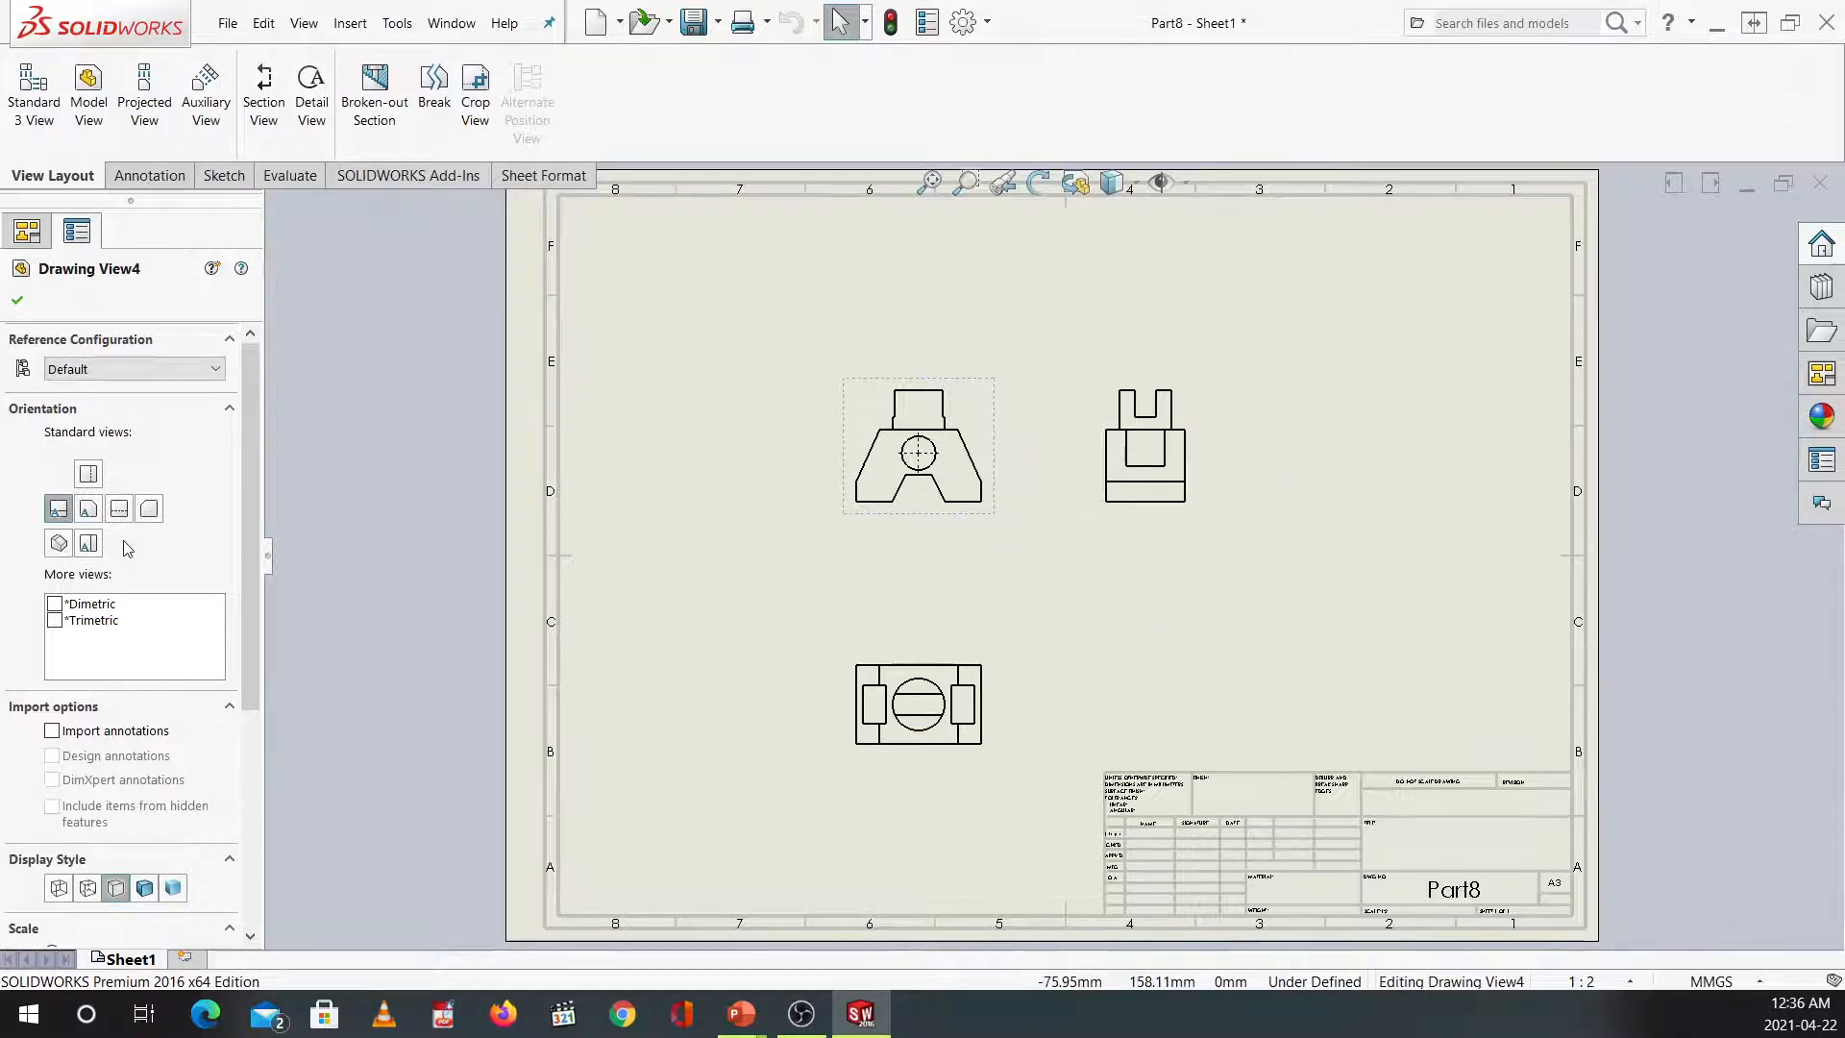
Switch the base view's orientation to Front and back to Left, accepting the dependent view updates.
{"action": "left_click", "coordinate": [89, 509]}
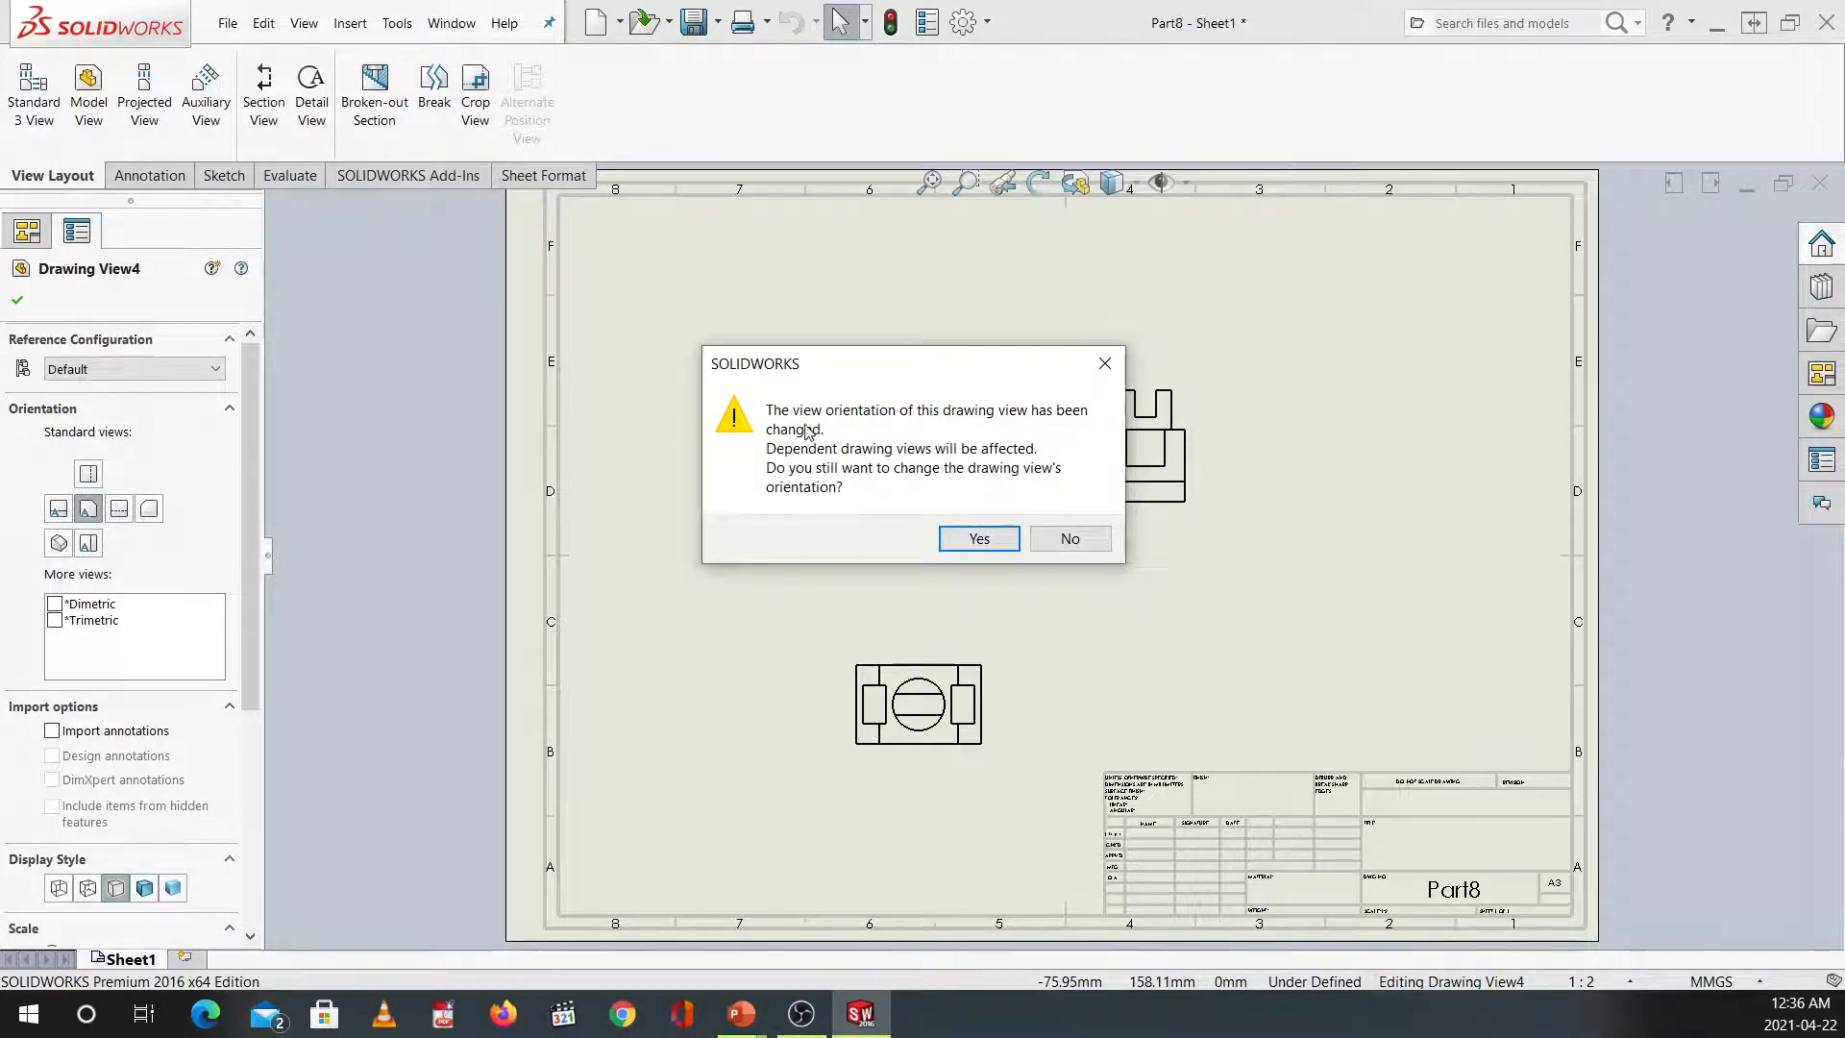
{"action": "left_click", "coordinate": [994, 543]}
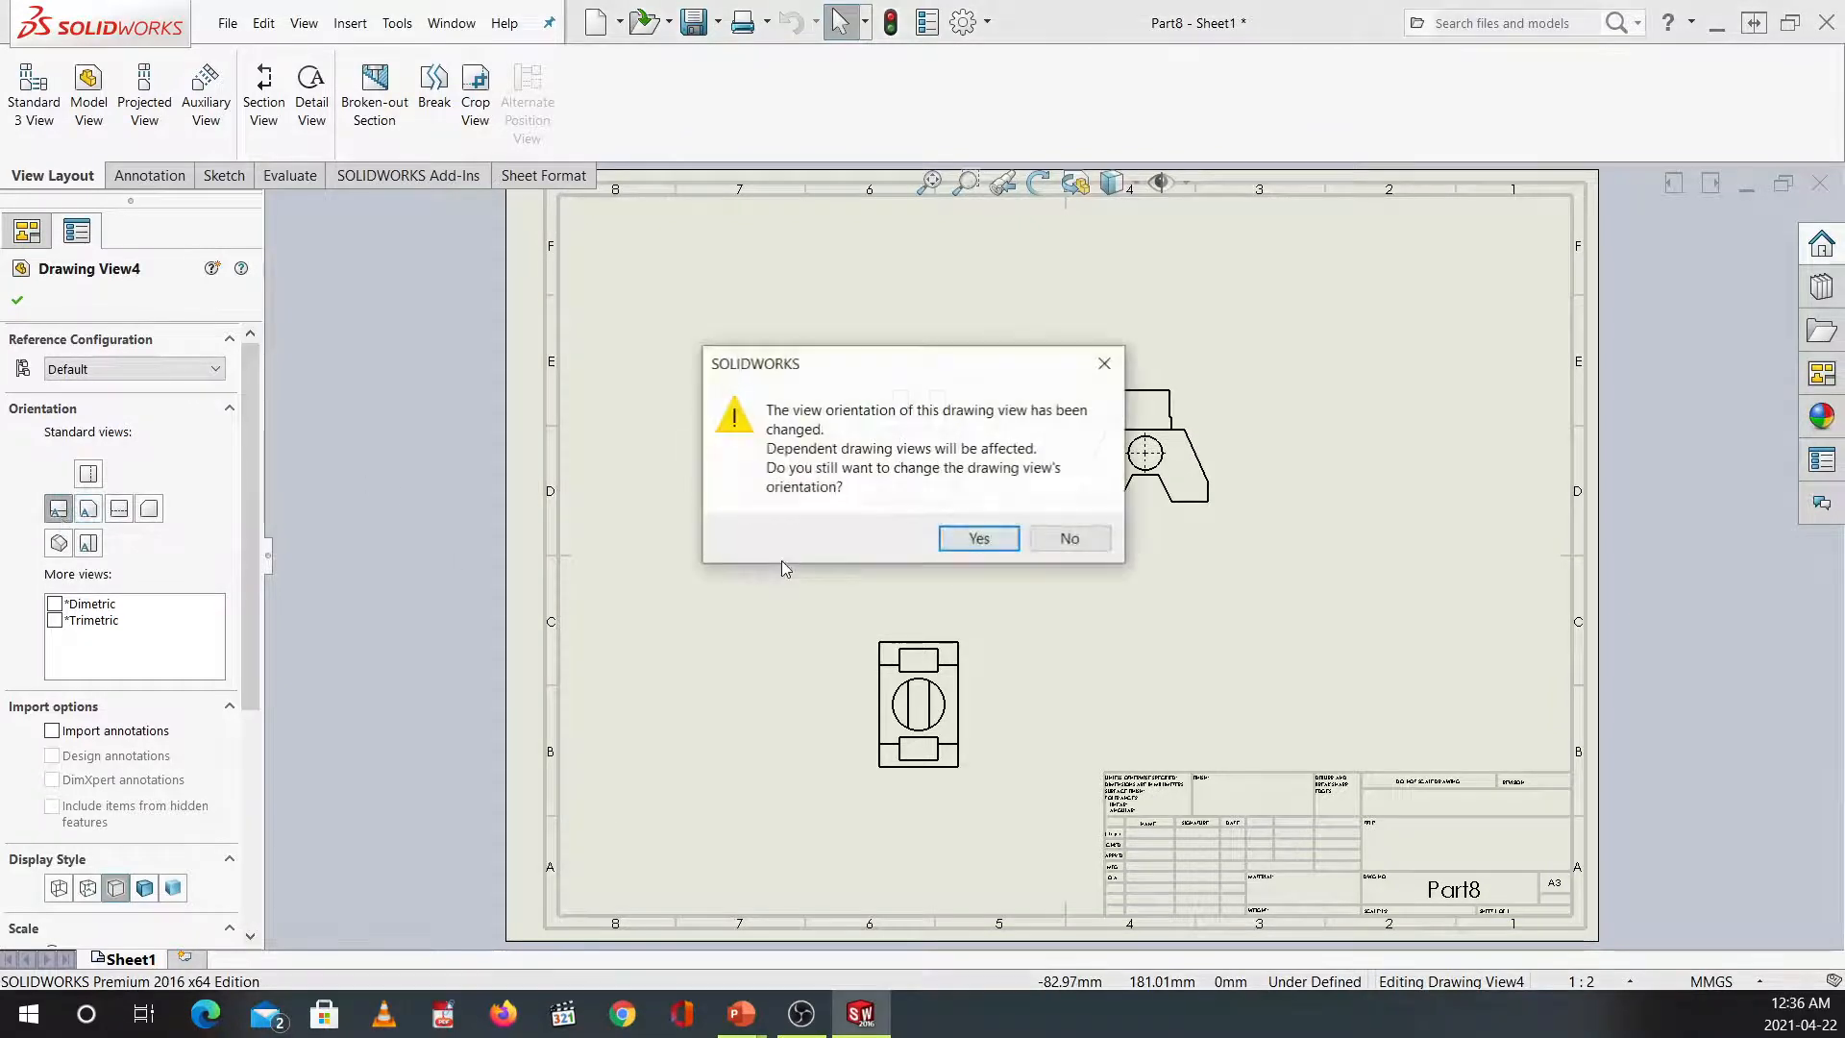
{"action": "left_click", "coordinate": [972, 538]}
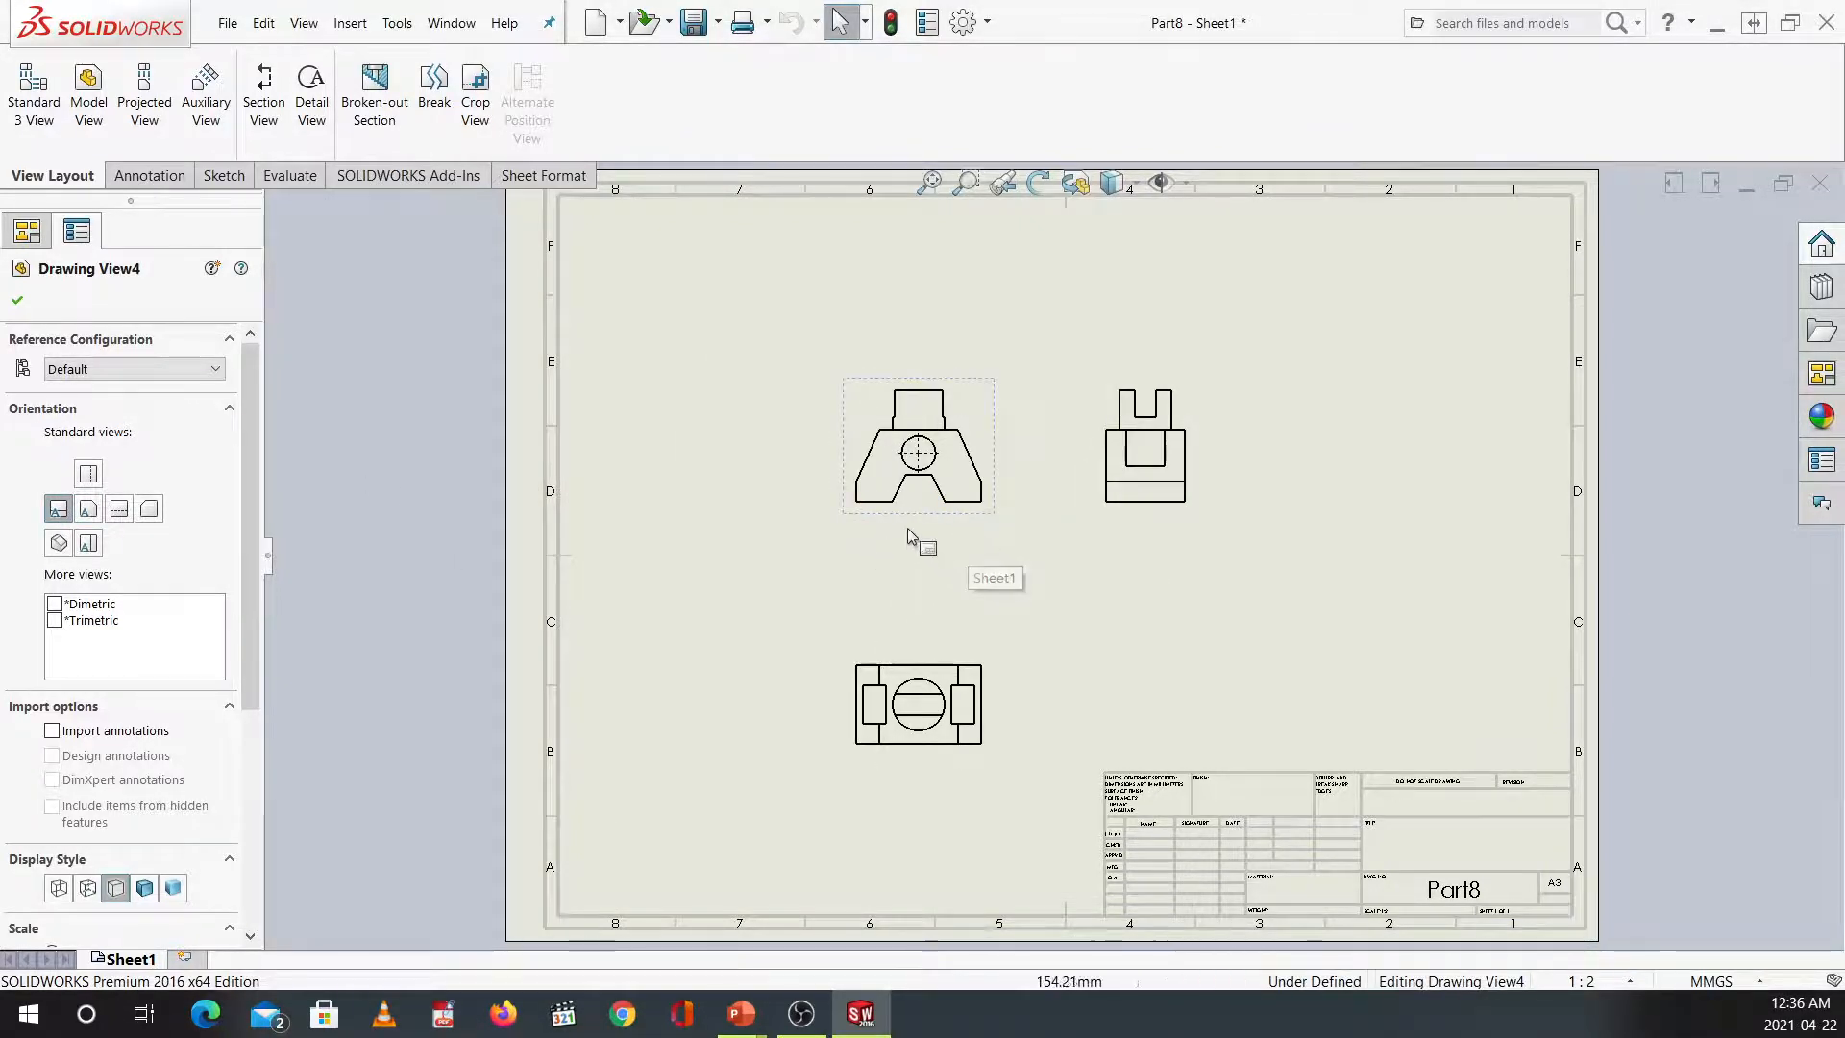
Move the base view up and to the left on the sheet to free space between the views.
{"action": "mouse_move", "coordinate": [924, 519]}
{"action": "left_mouse_down"}
{"action": "mouse_move", "coordinate": [893, 581]}
{"action": "mouse_move", "coordinate": [678, 358]}
{"action": "mouse_move", "coordinate": [1063, 602]}
{"action": "mouse_move", "coordinate": [1172, 648]}
{"action": "mouse_move", "coordinate": [773, 363]}
{"action": "mouse_move", "coordinate": [1026, 625]}
{"action": "mouse_move", "coordinate": [846, 478]}
{"action": "mouse_move", "coordinate": [791, 548]}
{"action": "mouse_move", "coordinate": [1054, 486]}
{"action": "mouse_move", "coordinate": [825, 454]}
{"action": "left_mouse_up"}
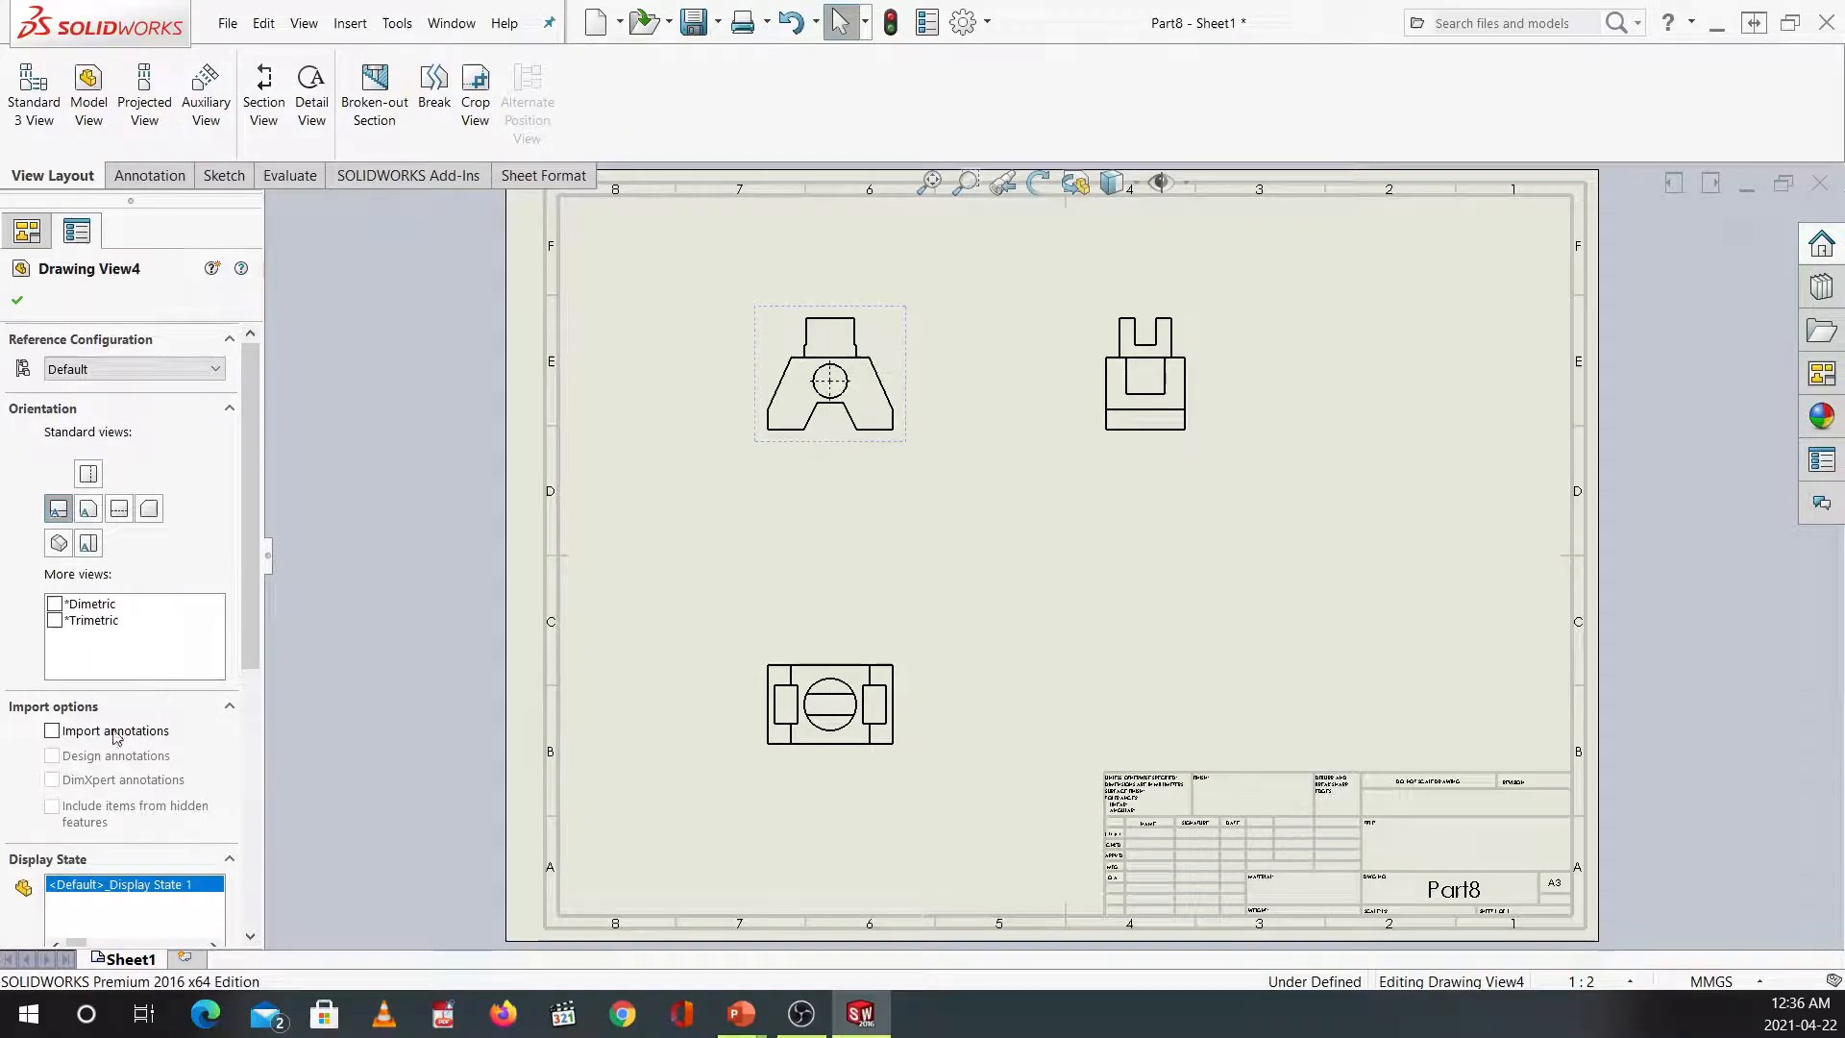
{"action": "scroll", "coordinate": [78, 785], "scroll_direction": "down", "scroll_amount": 3}
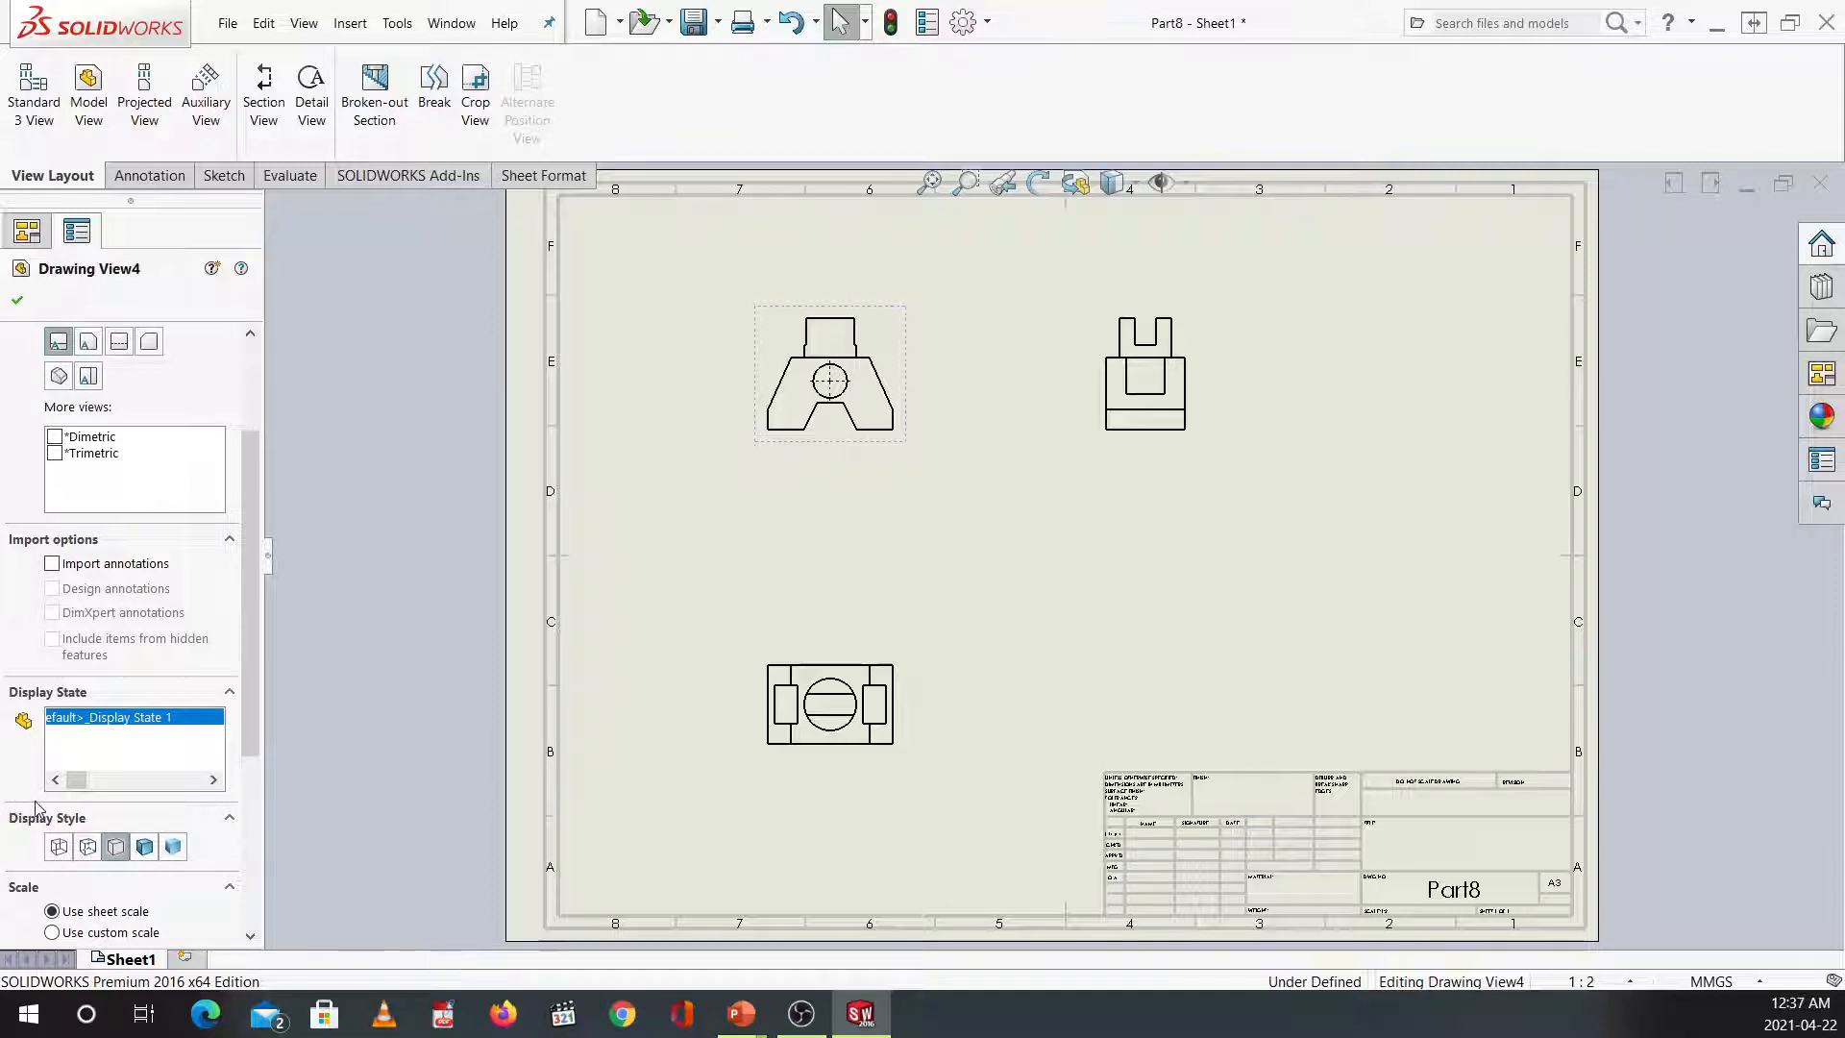
Try the Hidden Lines Visible, Hidden Lines Removed, Shaded With Edges and Shaded display styles on the base view.
{"action": "left_click", "coordinate": [93, 852]}
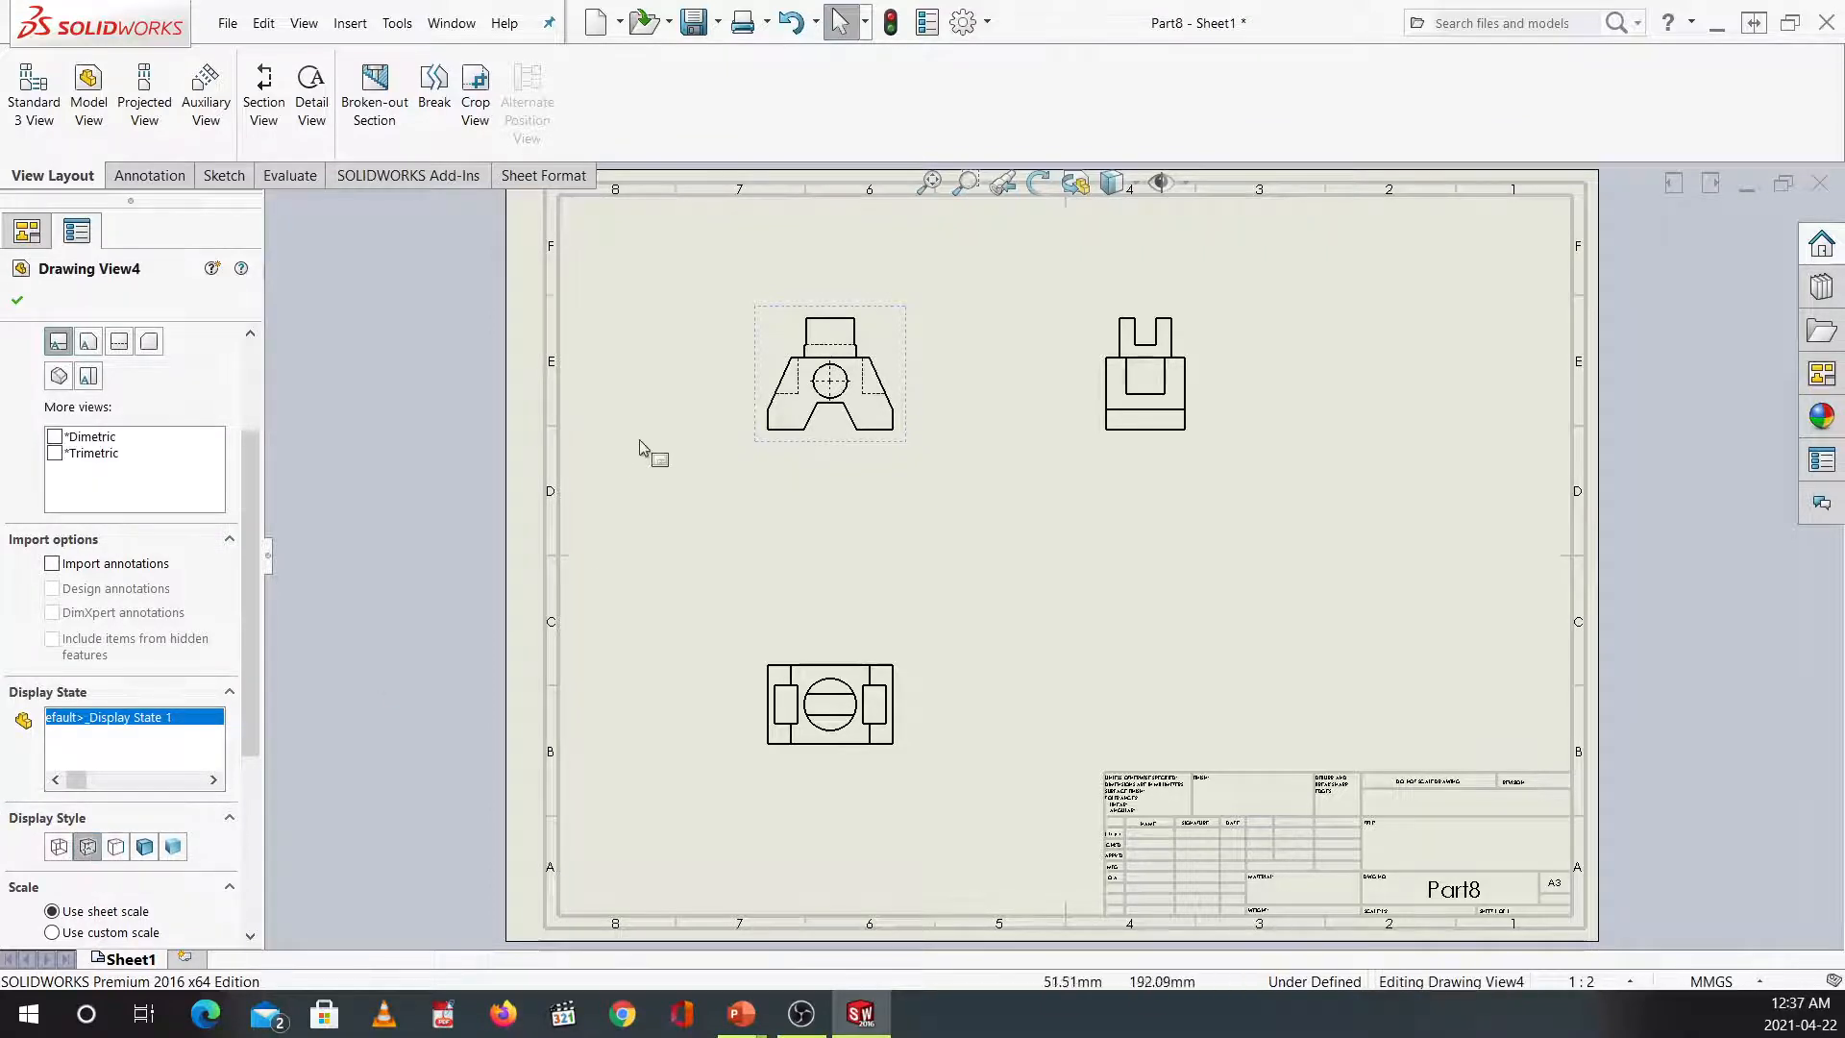
{"action": "left_click", "coordinate": [114, 847]}
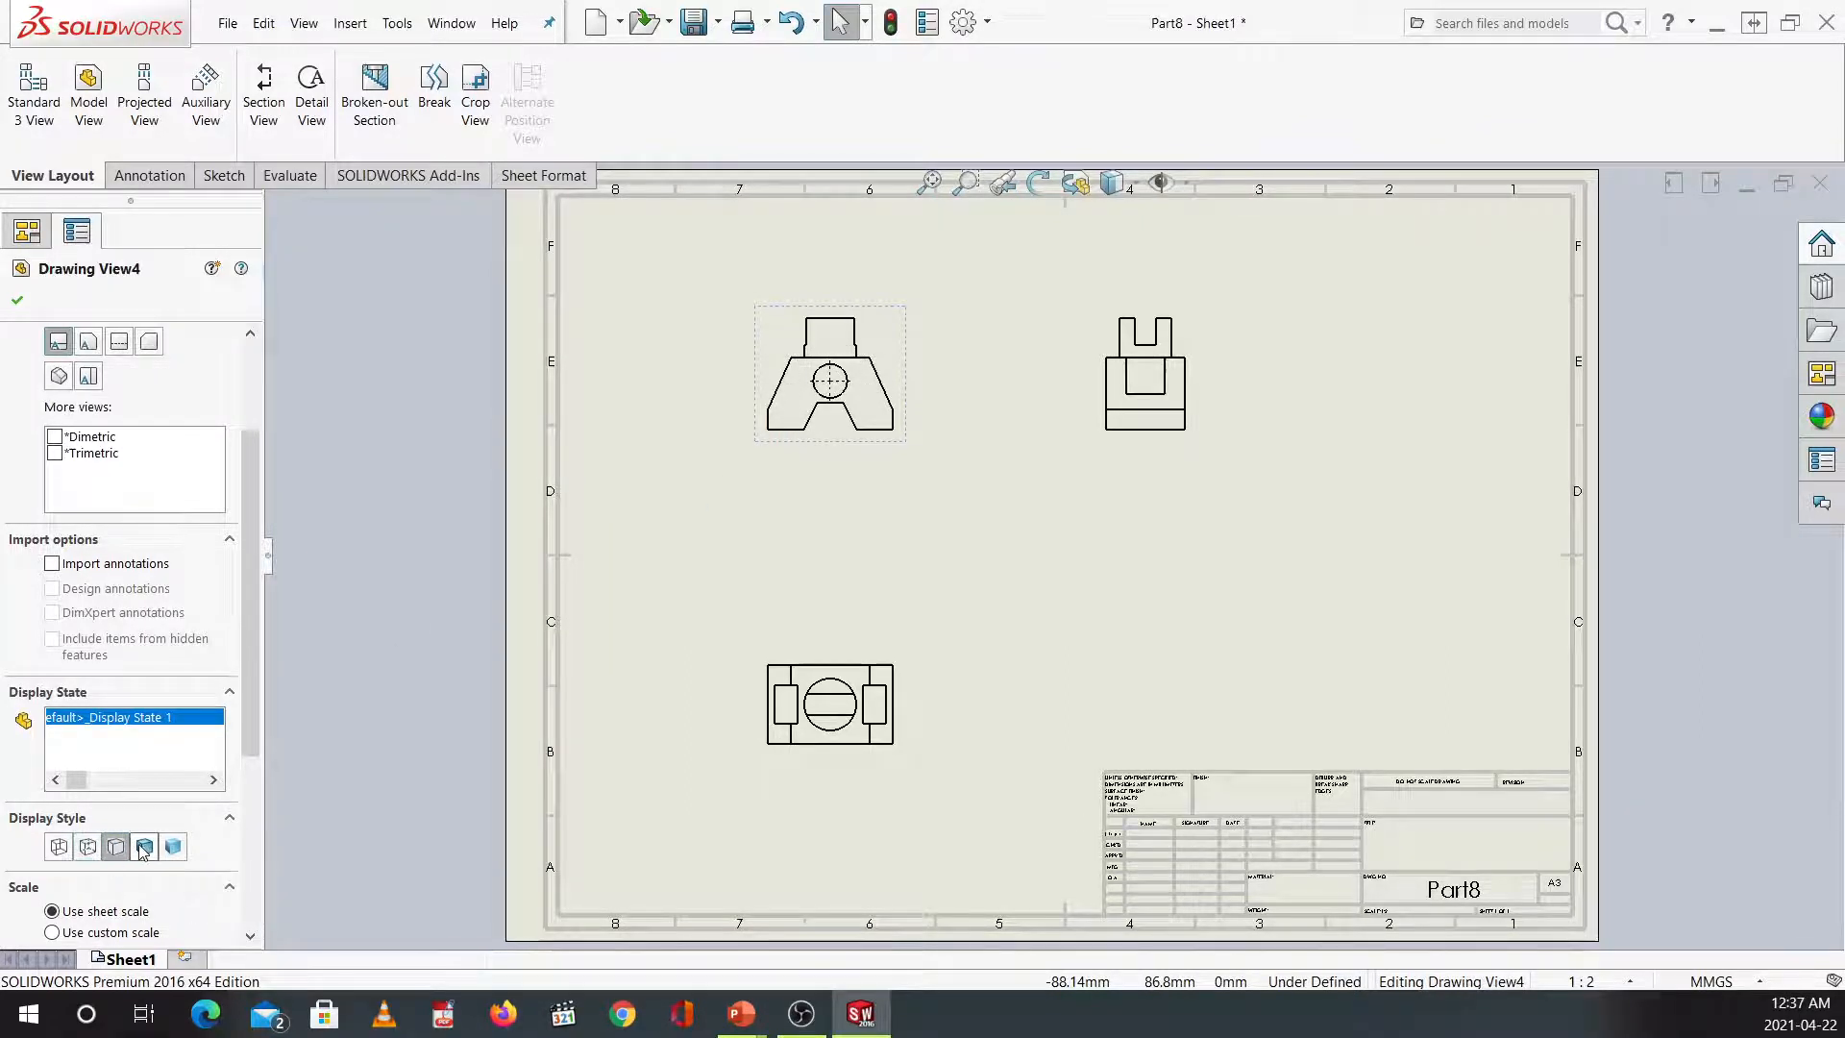
{"action": "left_click", "coordinate": [143, 848]}
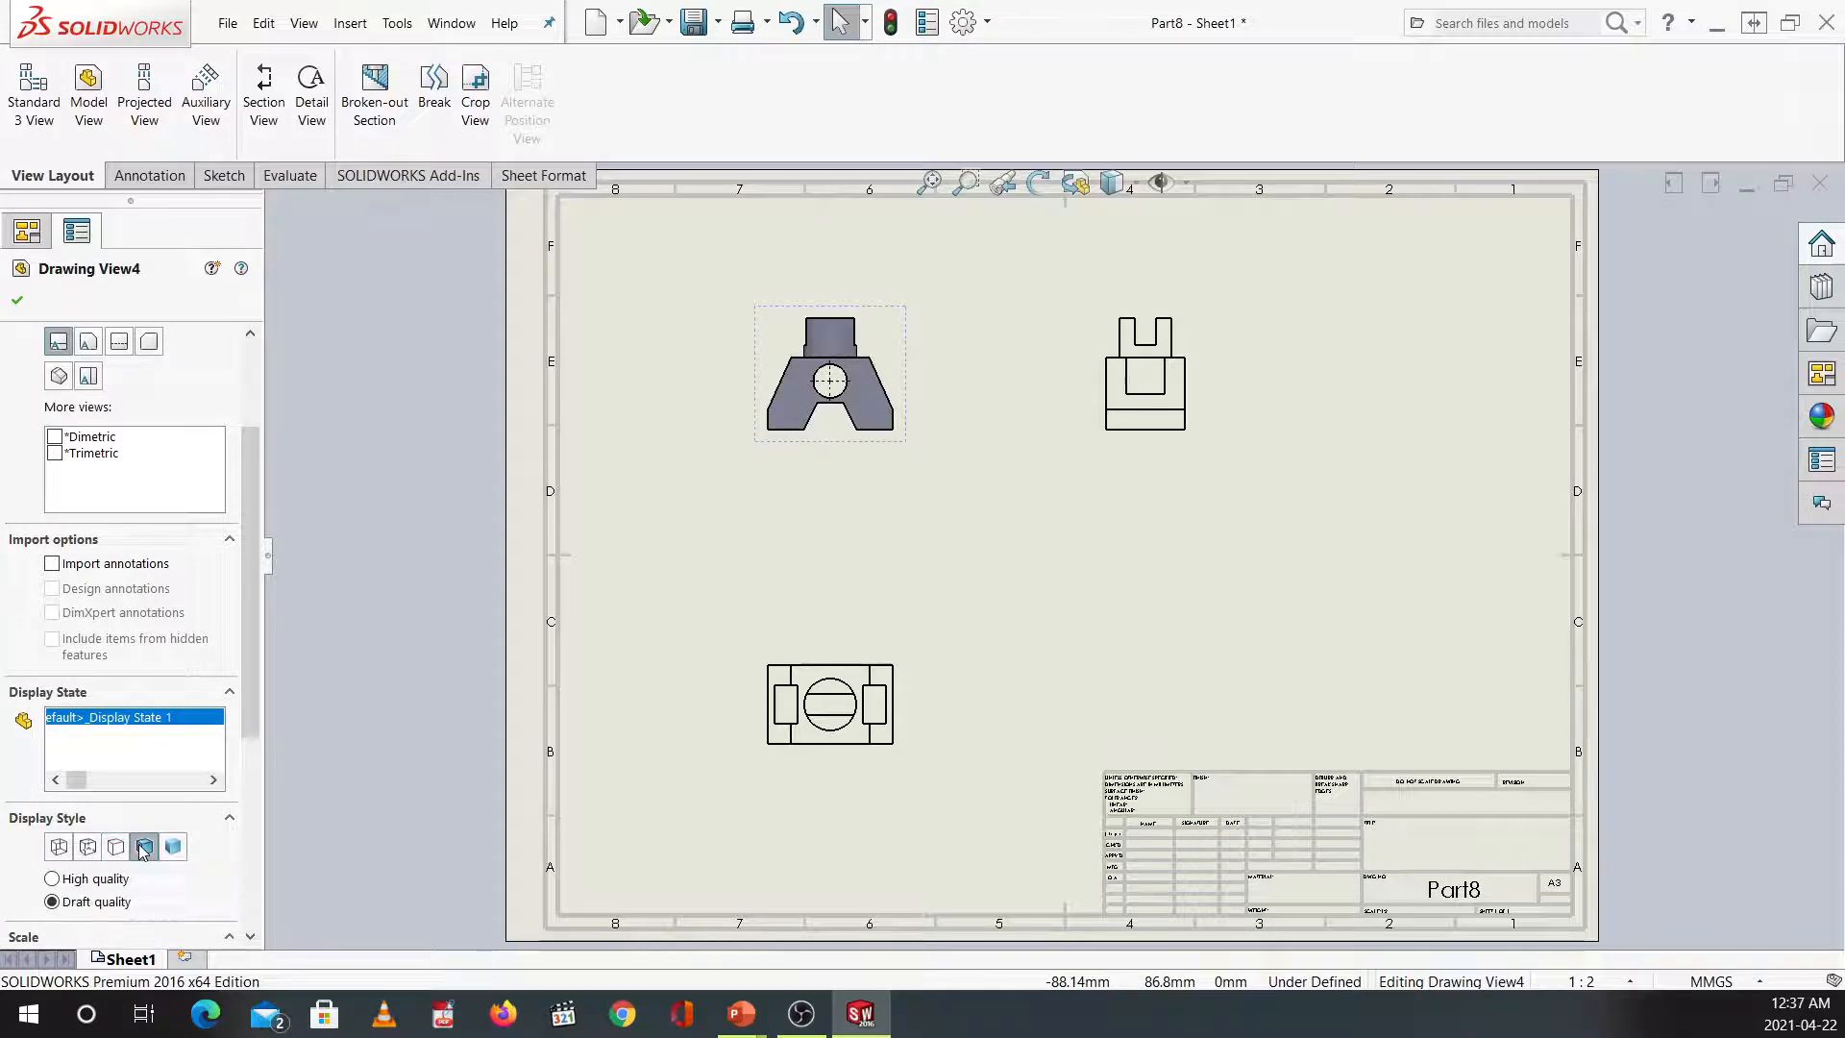
{"action": "left_click", "coordinate": [174, 846]}
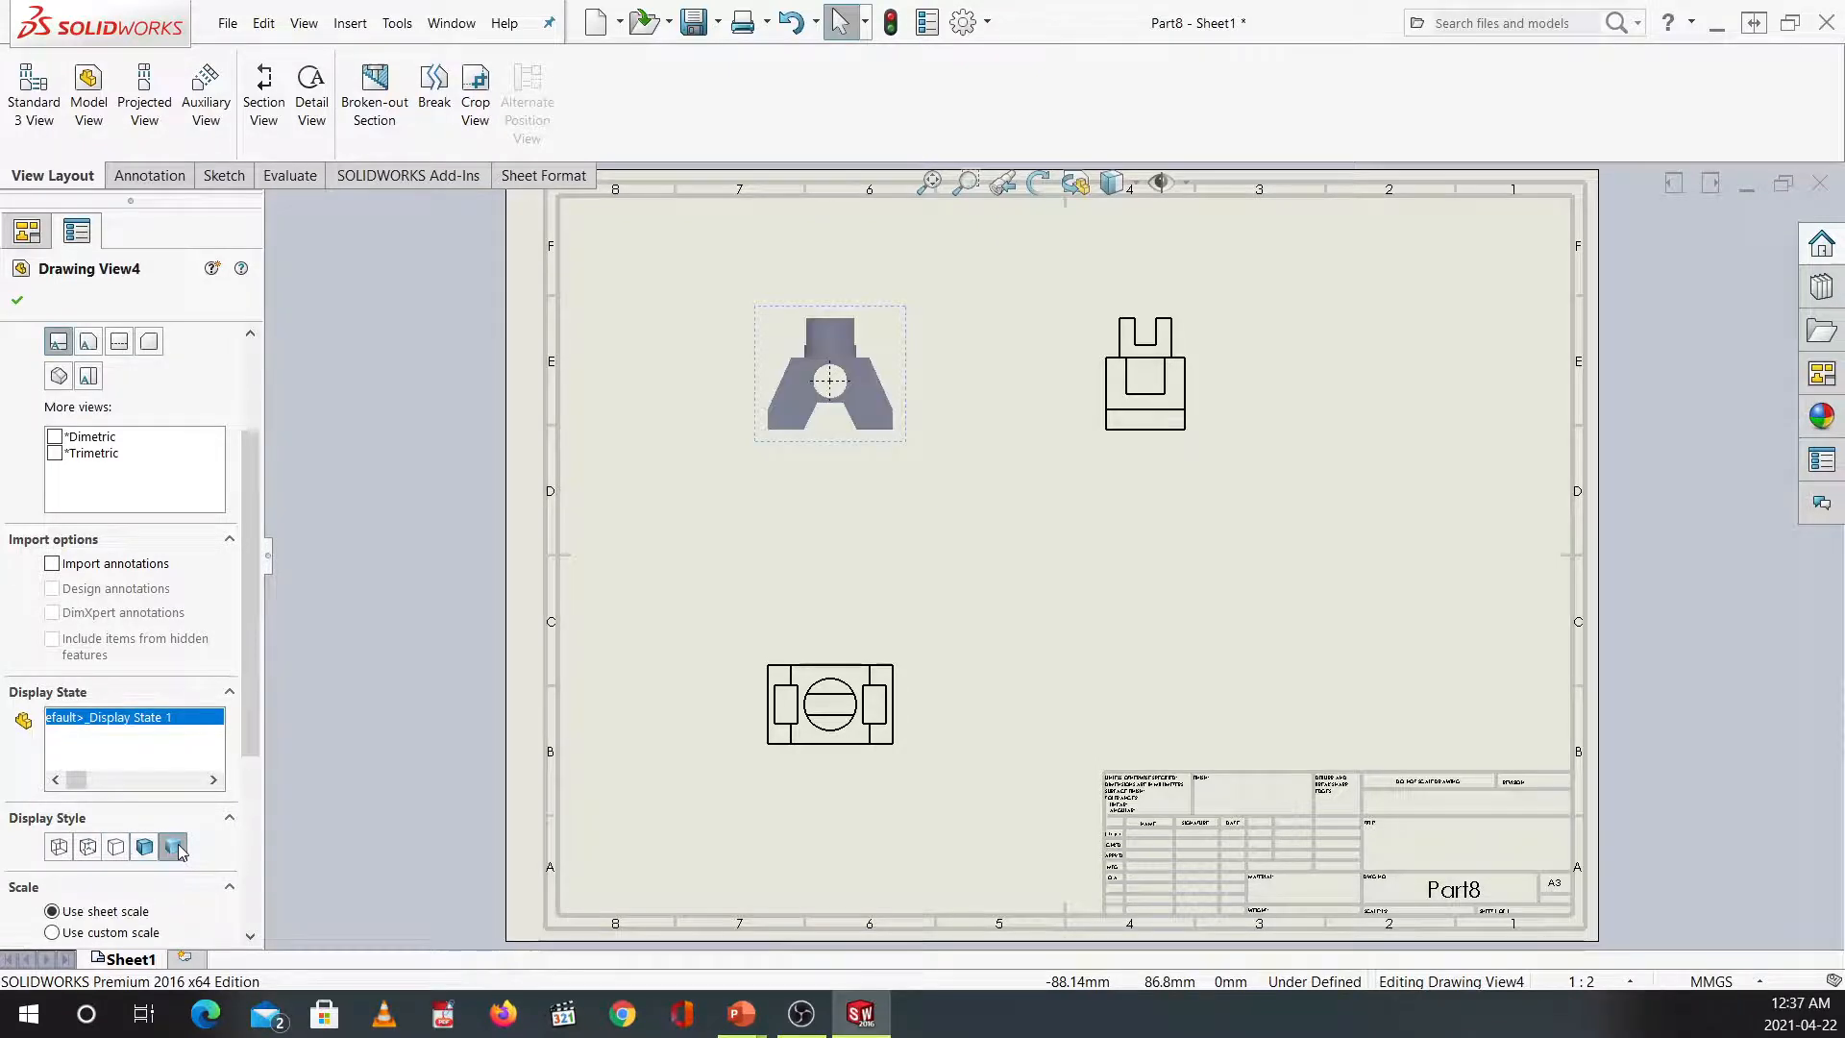
Set the display style of the base view and both projected views to Hidden Lines Visible.
{"action": "left_click", "coordinate": [88, 847]}
{"action": "left_click", "coordinate": [675, 606]}
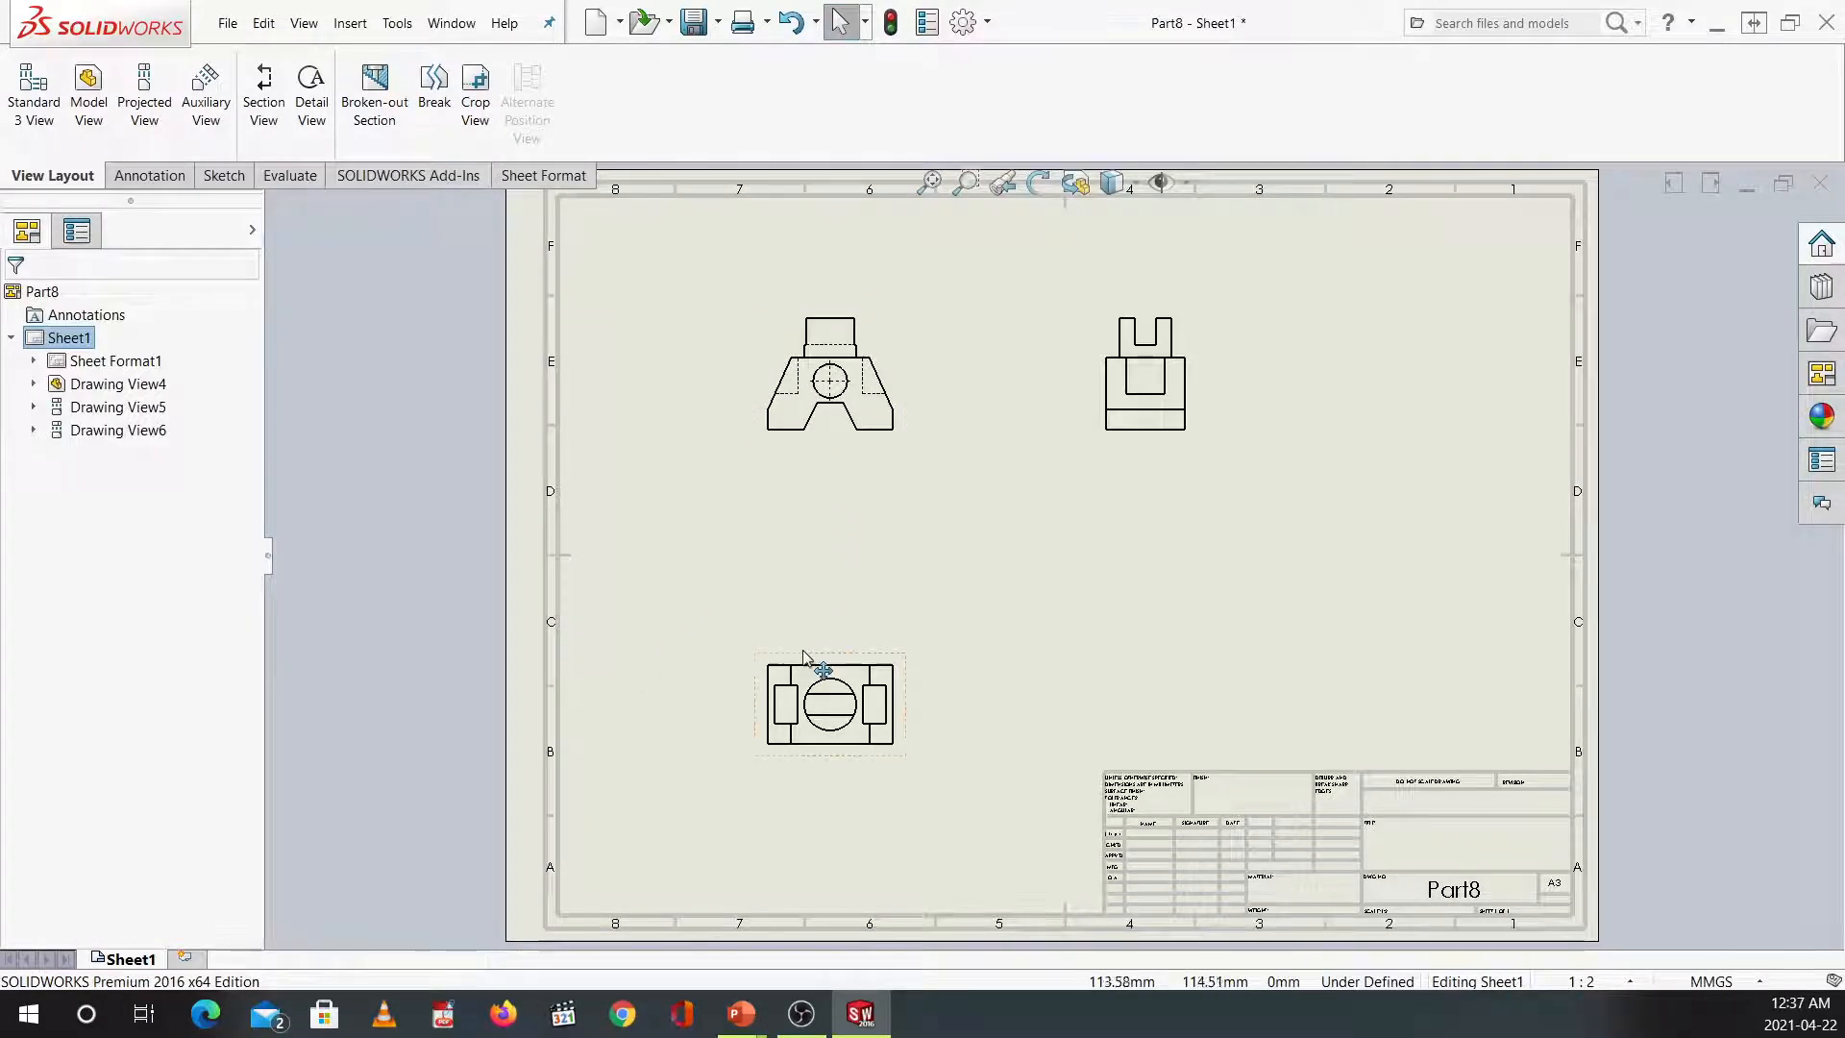
{"action": "left_click", "coordinate": [829, 711]}
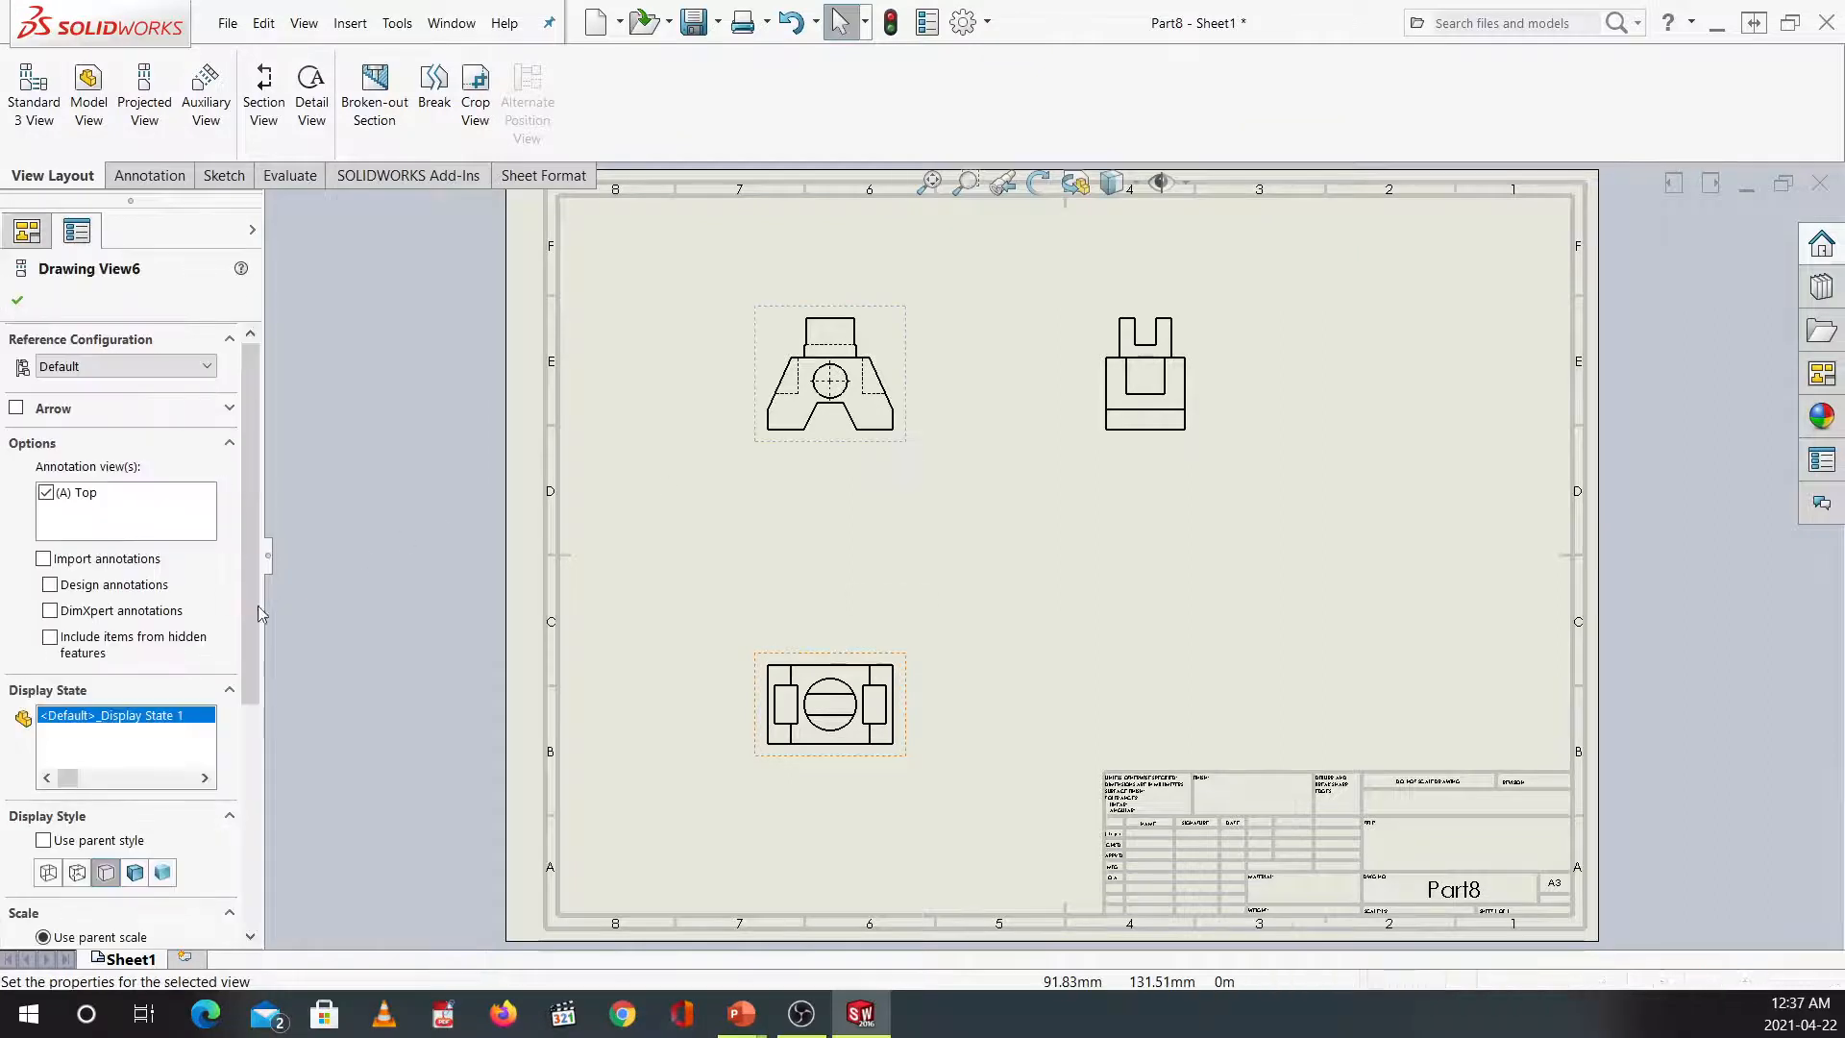
{"action": "left_click", "coordinate": [85, 875]}
{"action": "left_click", "coordinate": [1105, 439]}
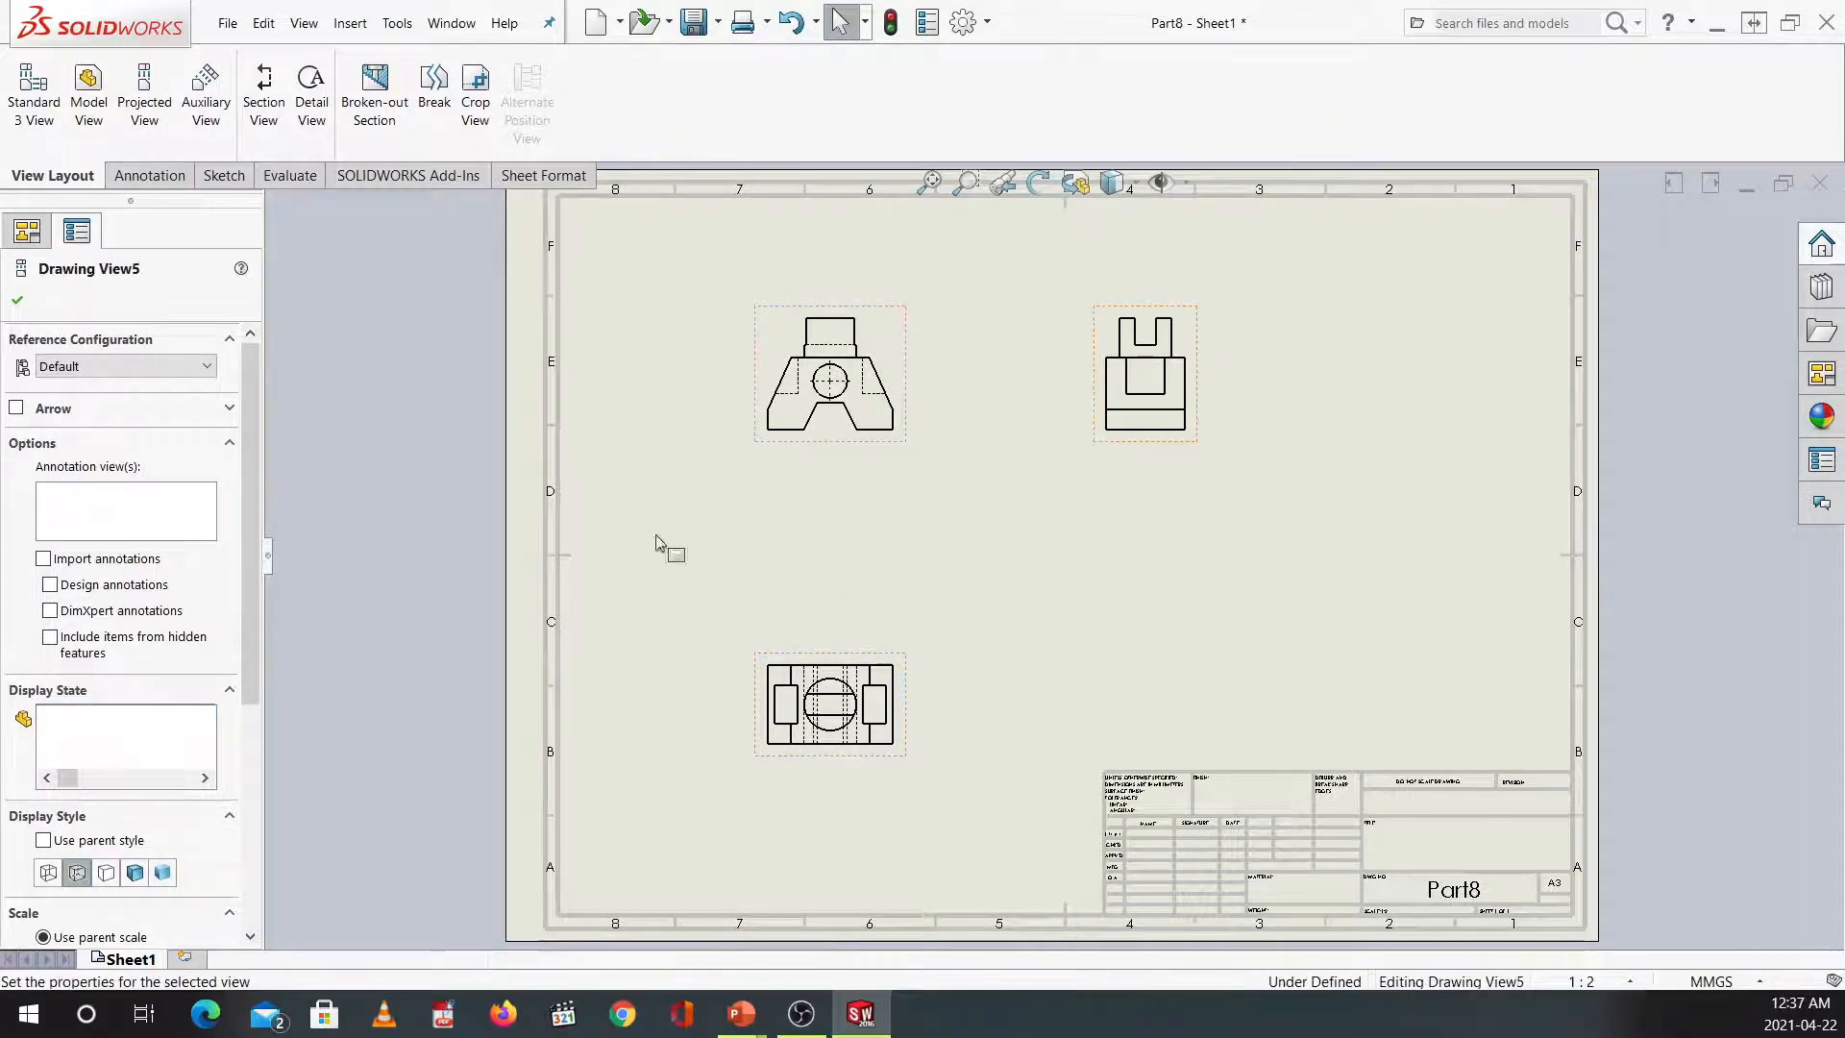
{"action": "left_click", "coordinate": [85, 876]}
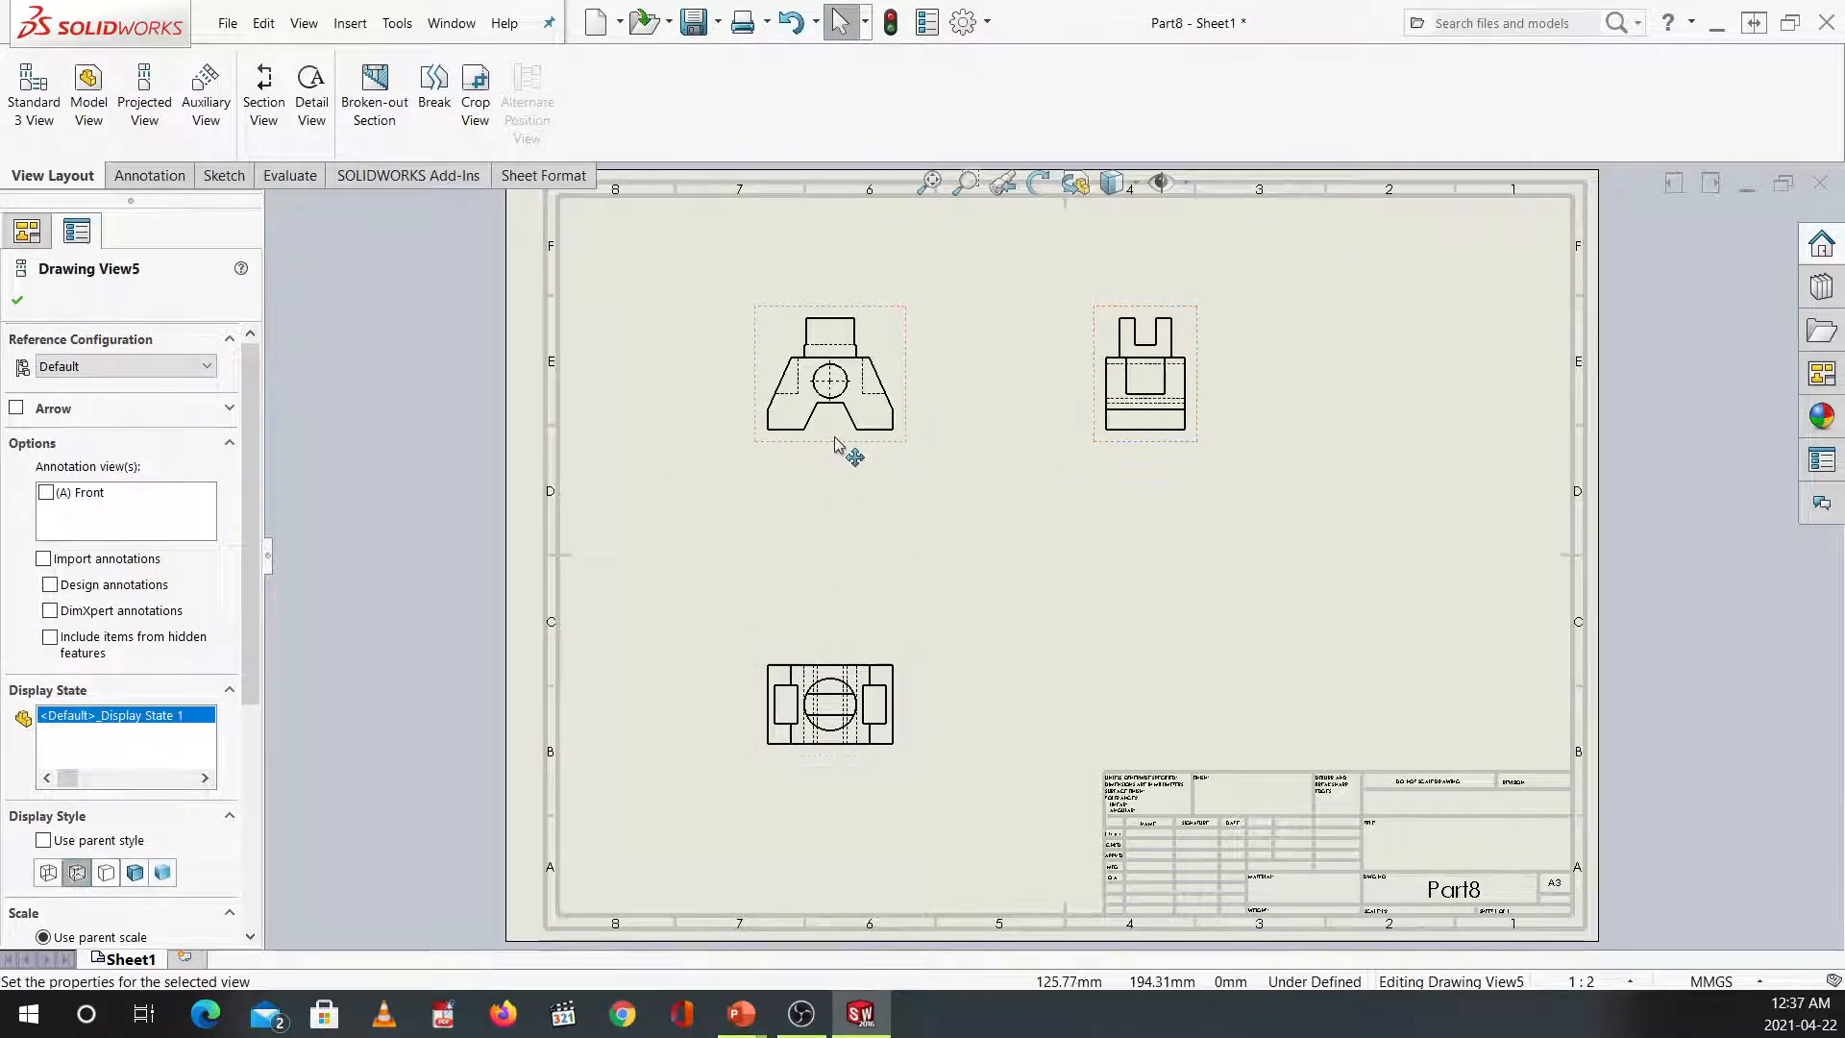
Nudge the base view slightly down and to the left and give it a custom scale of 1:1.
{"action": "mouse_move", "coordinate": [834, 442]}
{"action": "left_mouse_down"}
{"action": "mouse_move", "coordinate": [1050, 576]}
{"action": "mouse_move", "coordinate": [828, 432]}
{"action": "mouse_move", "coordinate": [845, 461]}
{"action": "mouse_move", "coordinate": [824, 455]}
{"action": "left_mouse_up"}
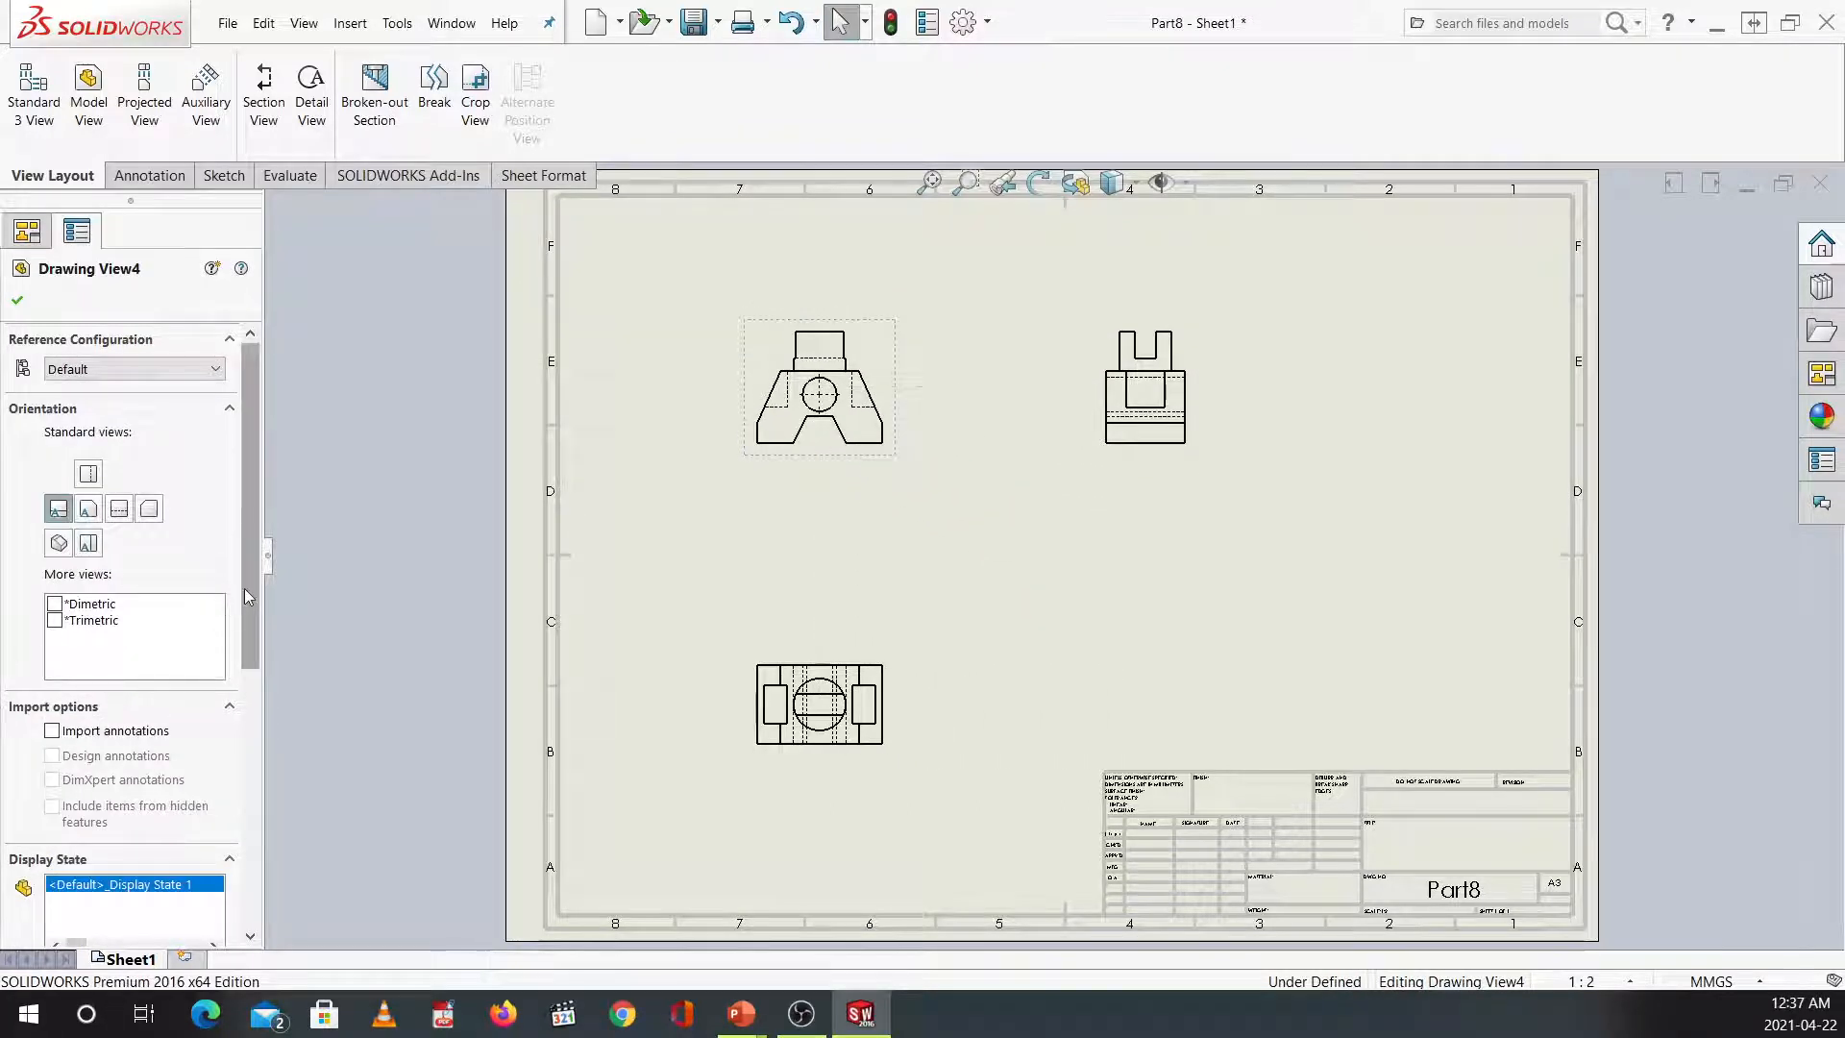
{"action": "left_click_drag", "start_coordinate": [244, 588], "coordinate": [246, 812]}
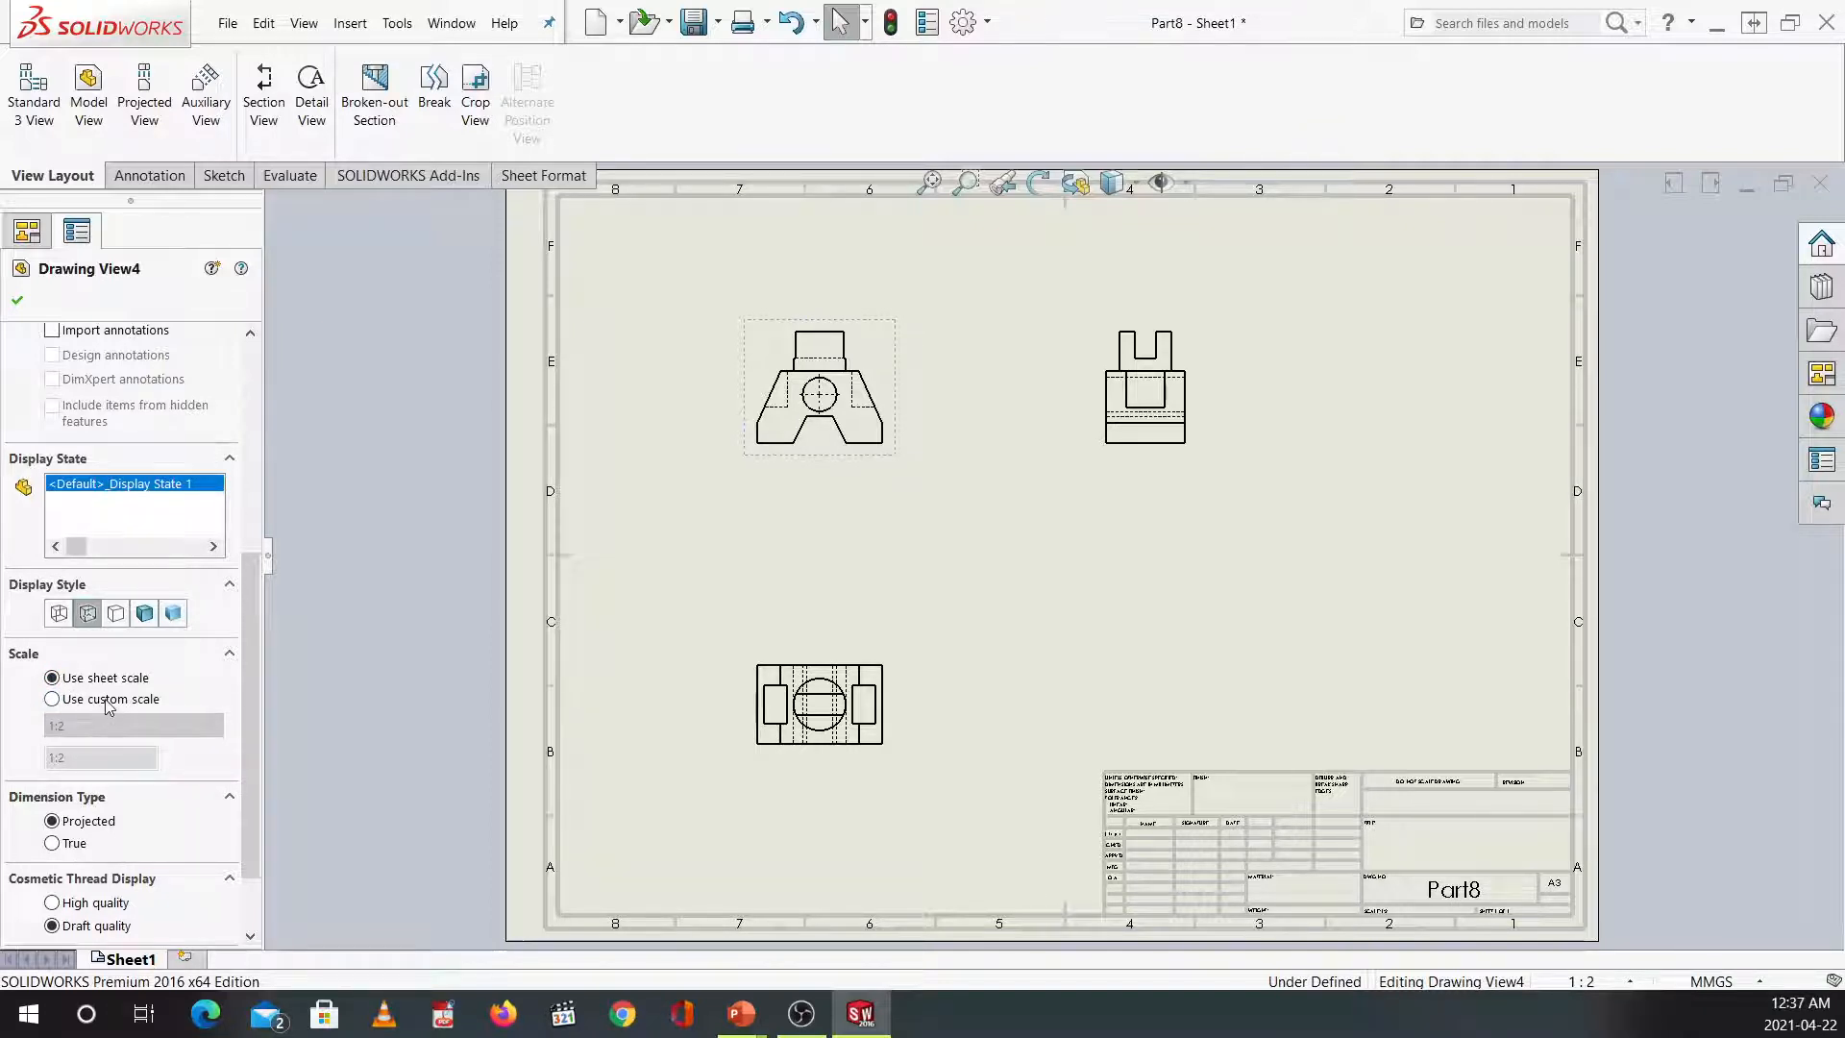
{"action": "left_click", "coordinate": [109, 699]}
{"action": "left_click", "coordinate": [123, 726]}
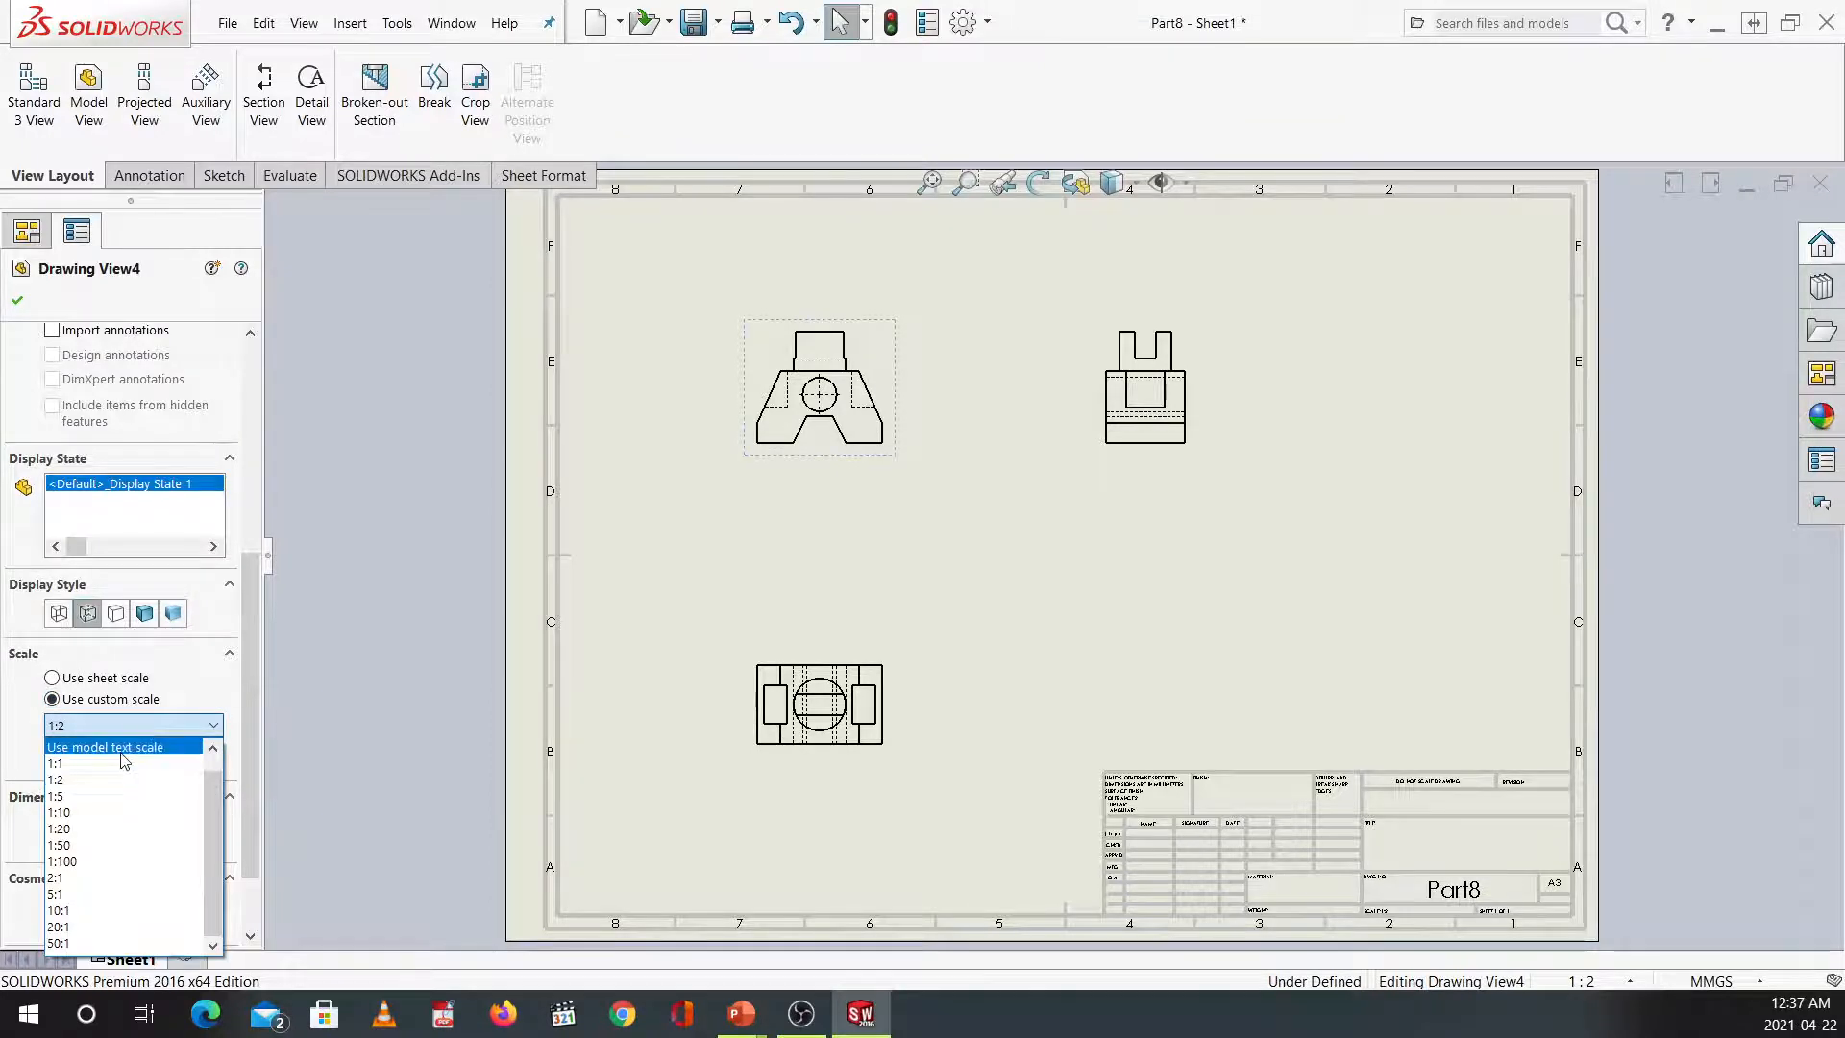
{"action": "left_click", "coordinate": [124, 763]}
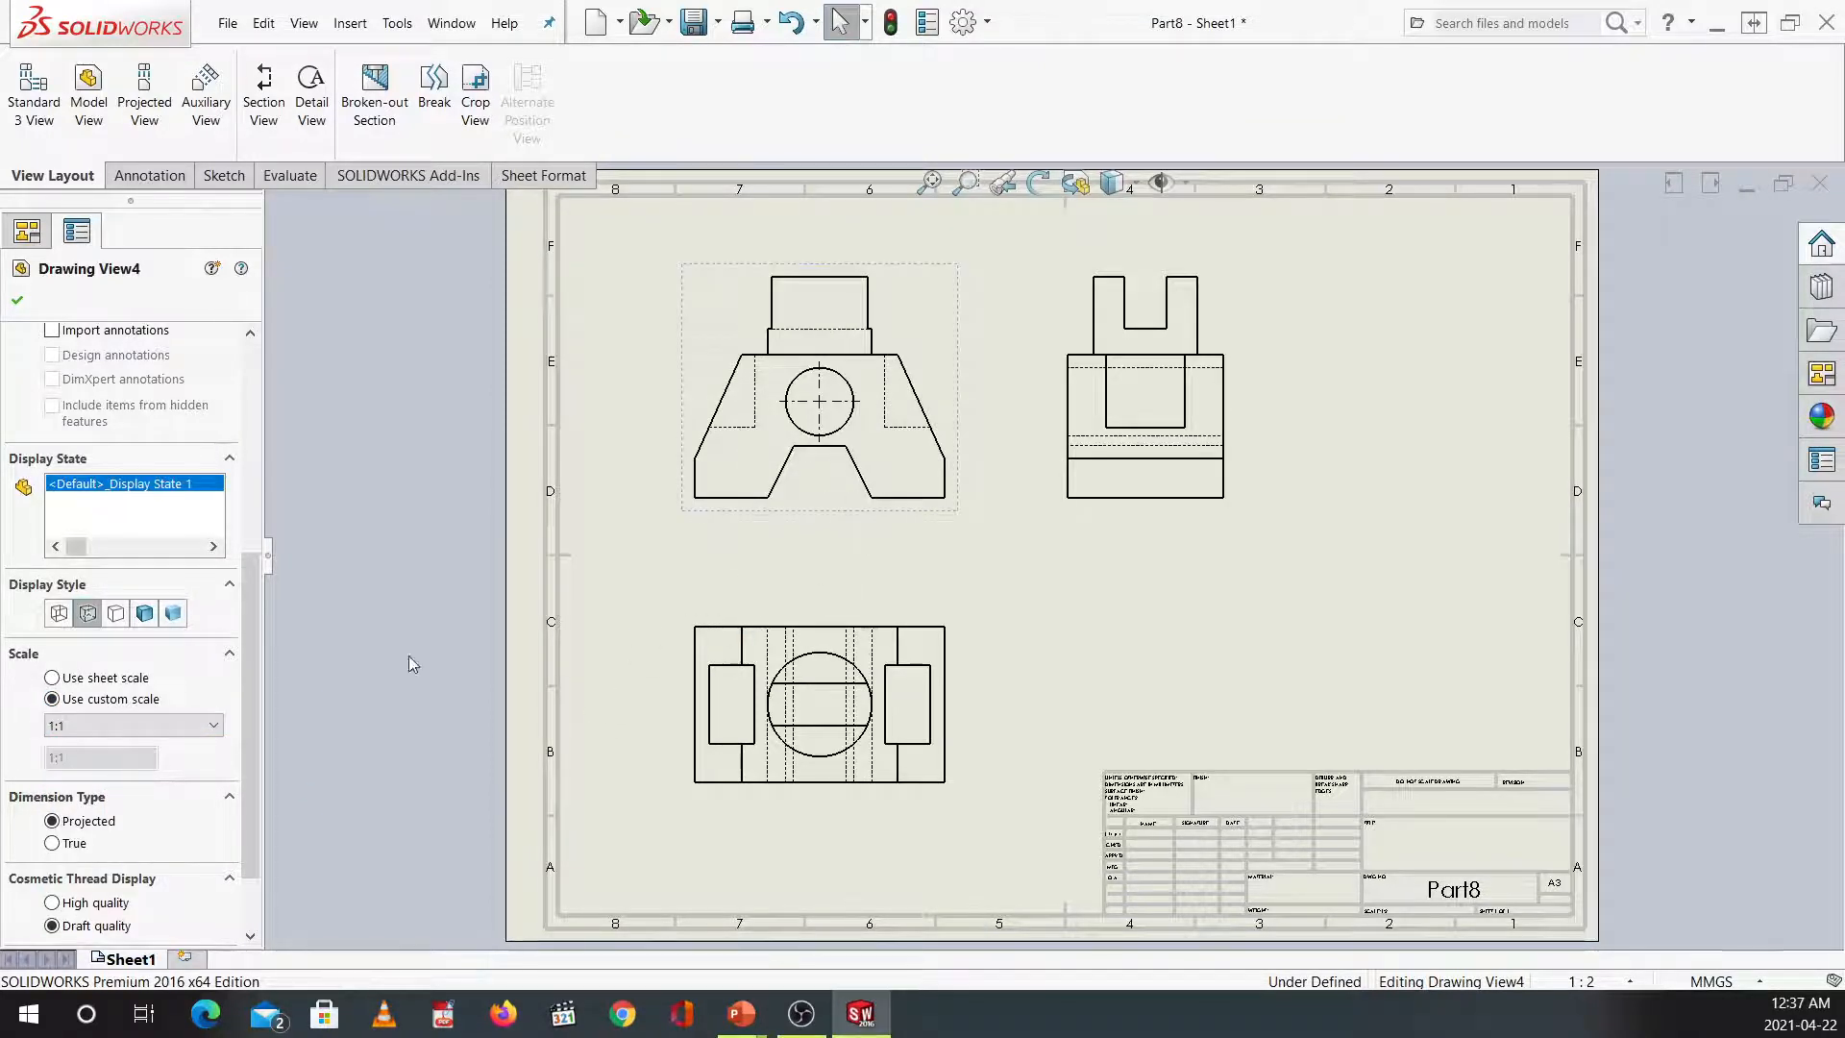
Try custom scales of 1:20, 2:1 and 5:1 on the base view and return it to 1:1.
{"action": "left_click", "coordinate": [125, 725]}
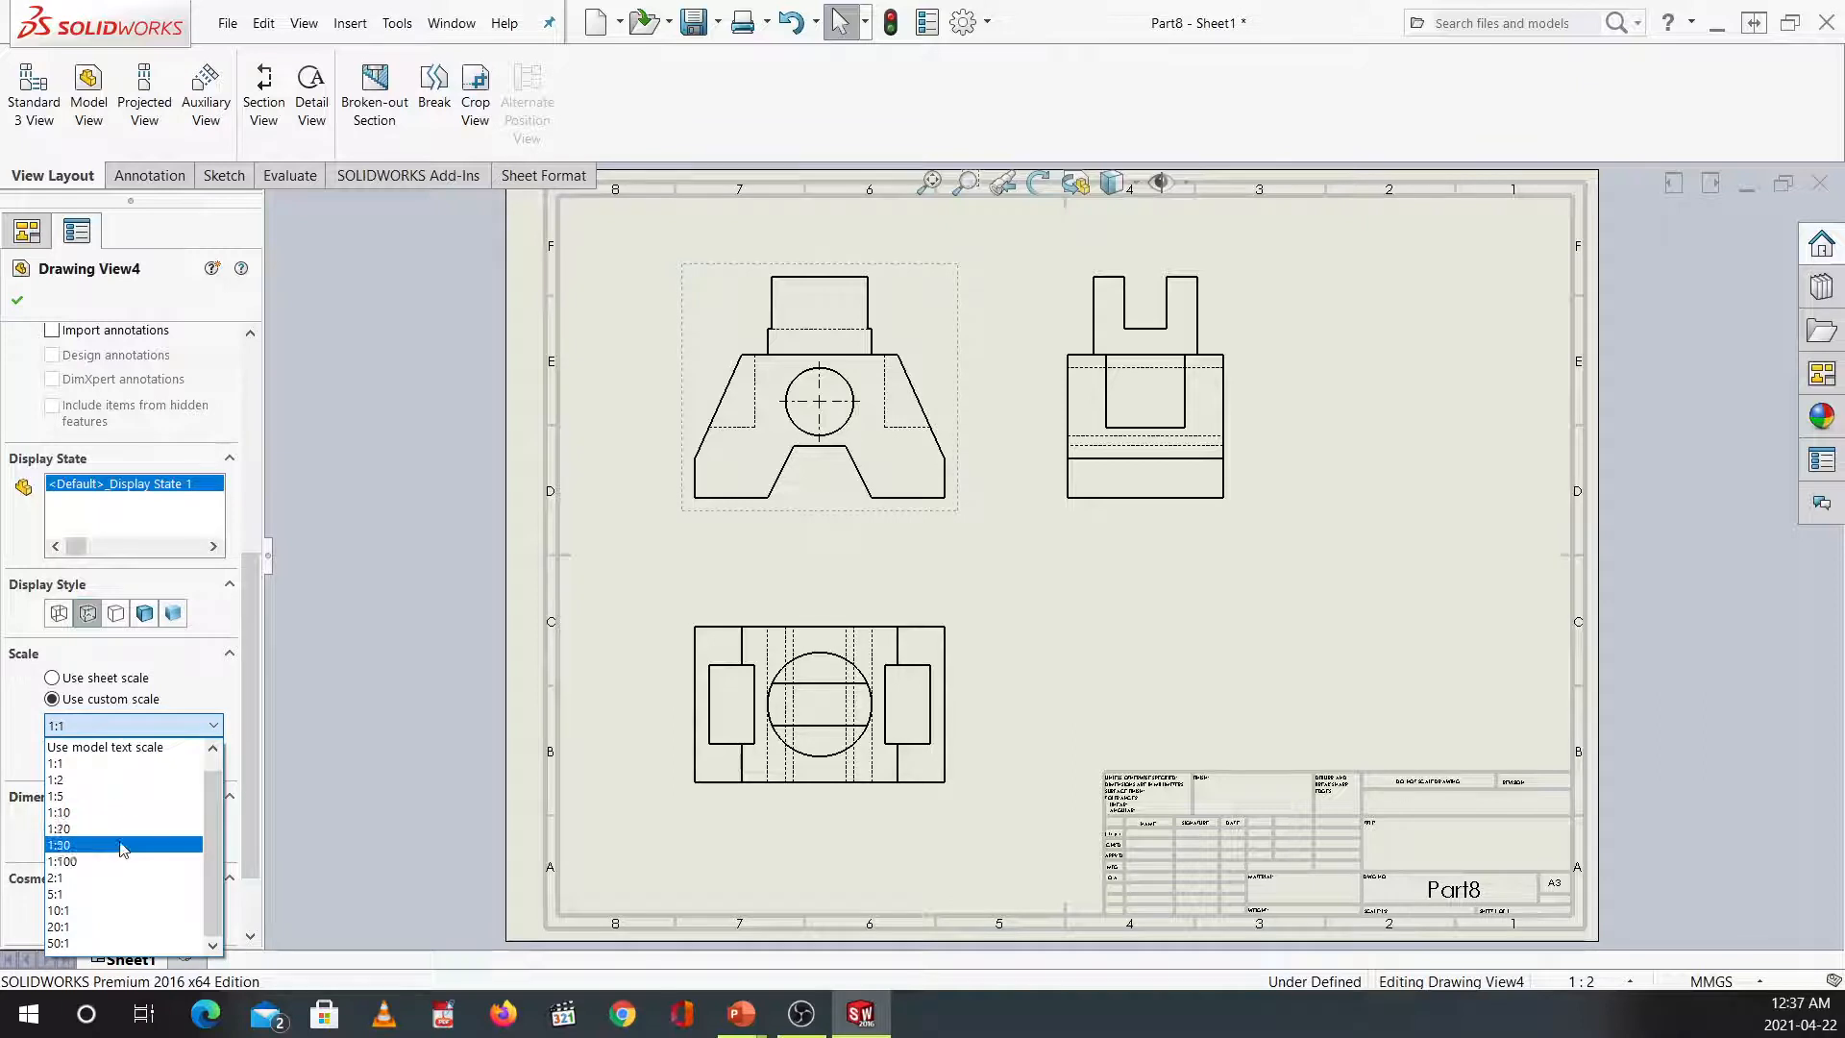
{"action": "left_click", "coordinate": [128, 830]}
{"action": "left_click", "coordinate": [154, 725]}
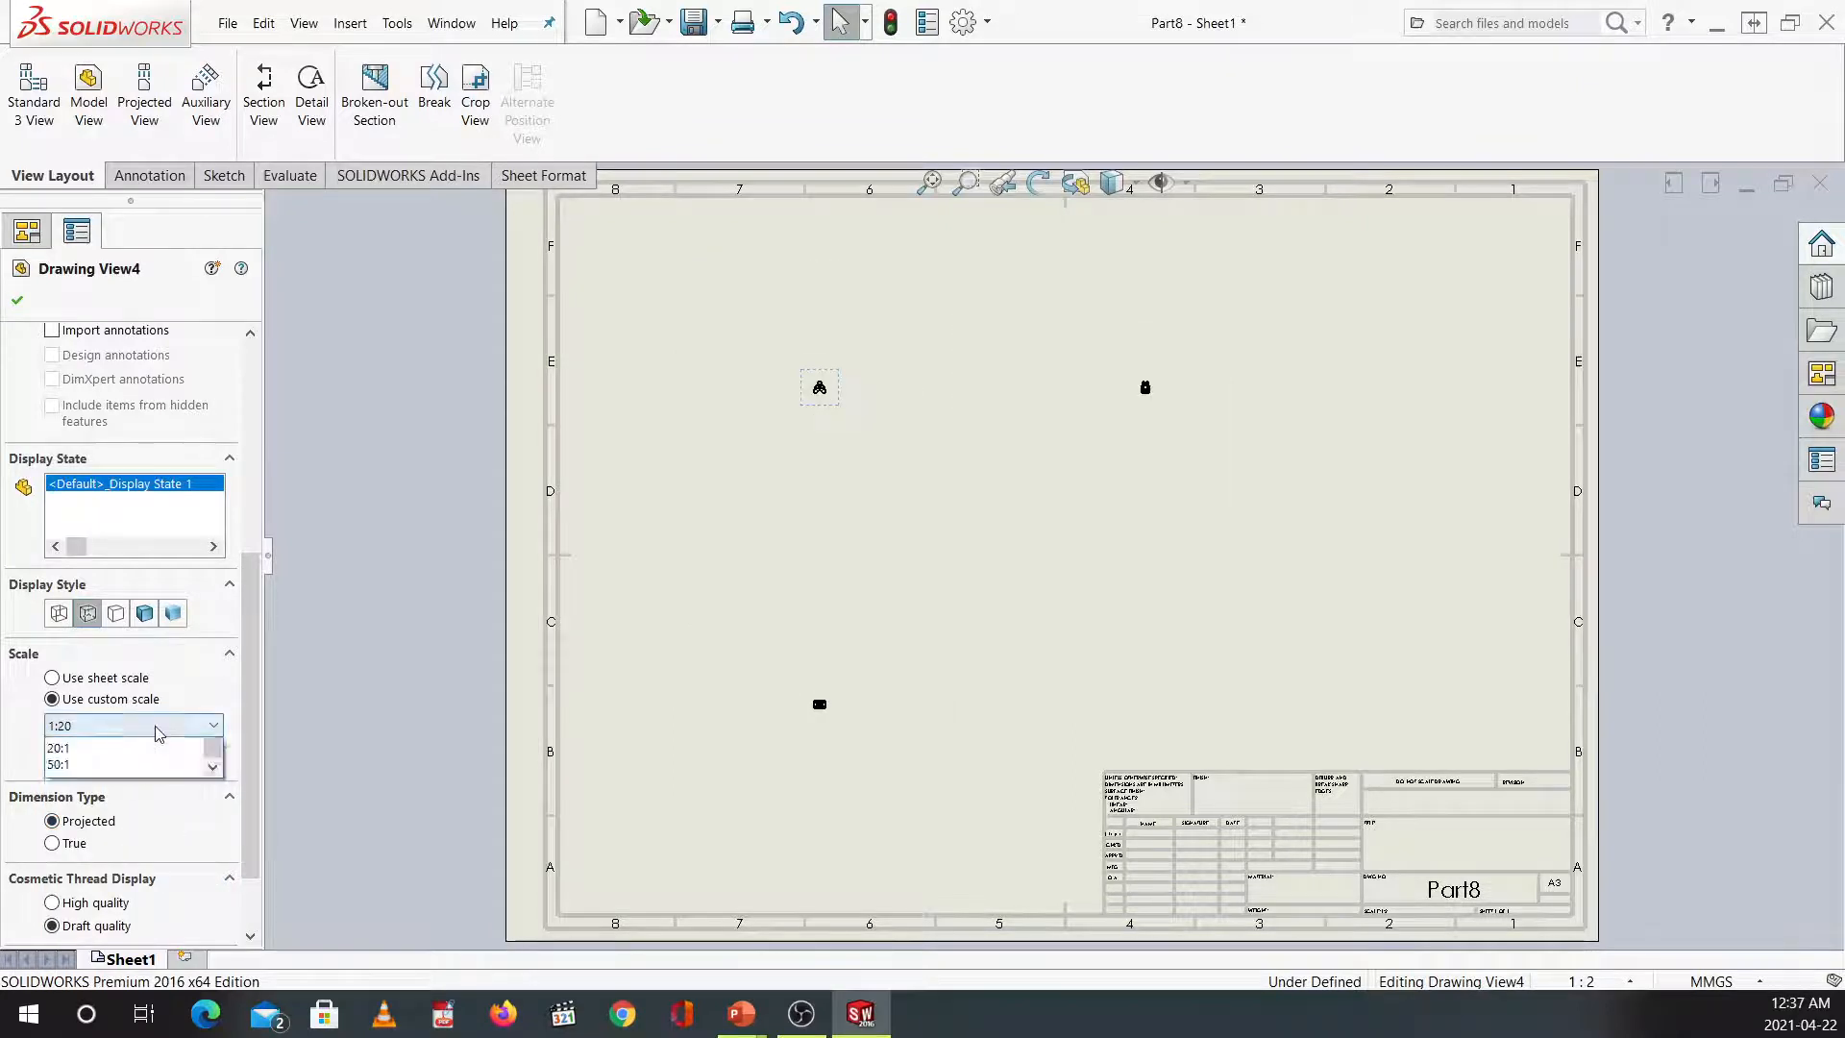
{"action": "left_click", "coordinate": [129, 880]}
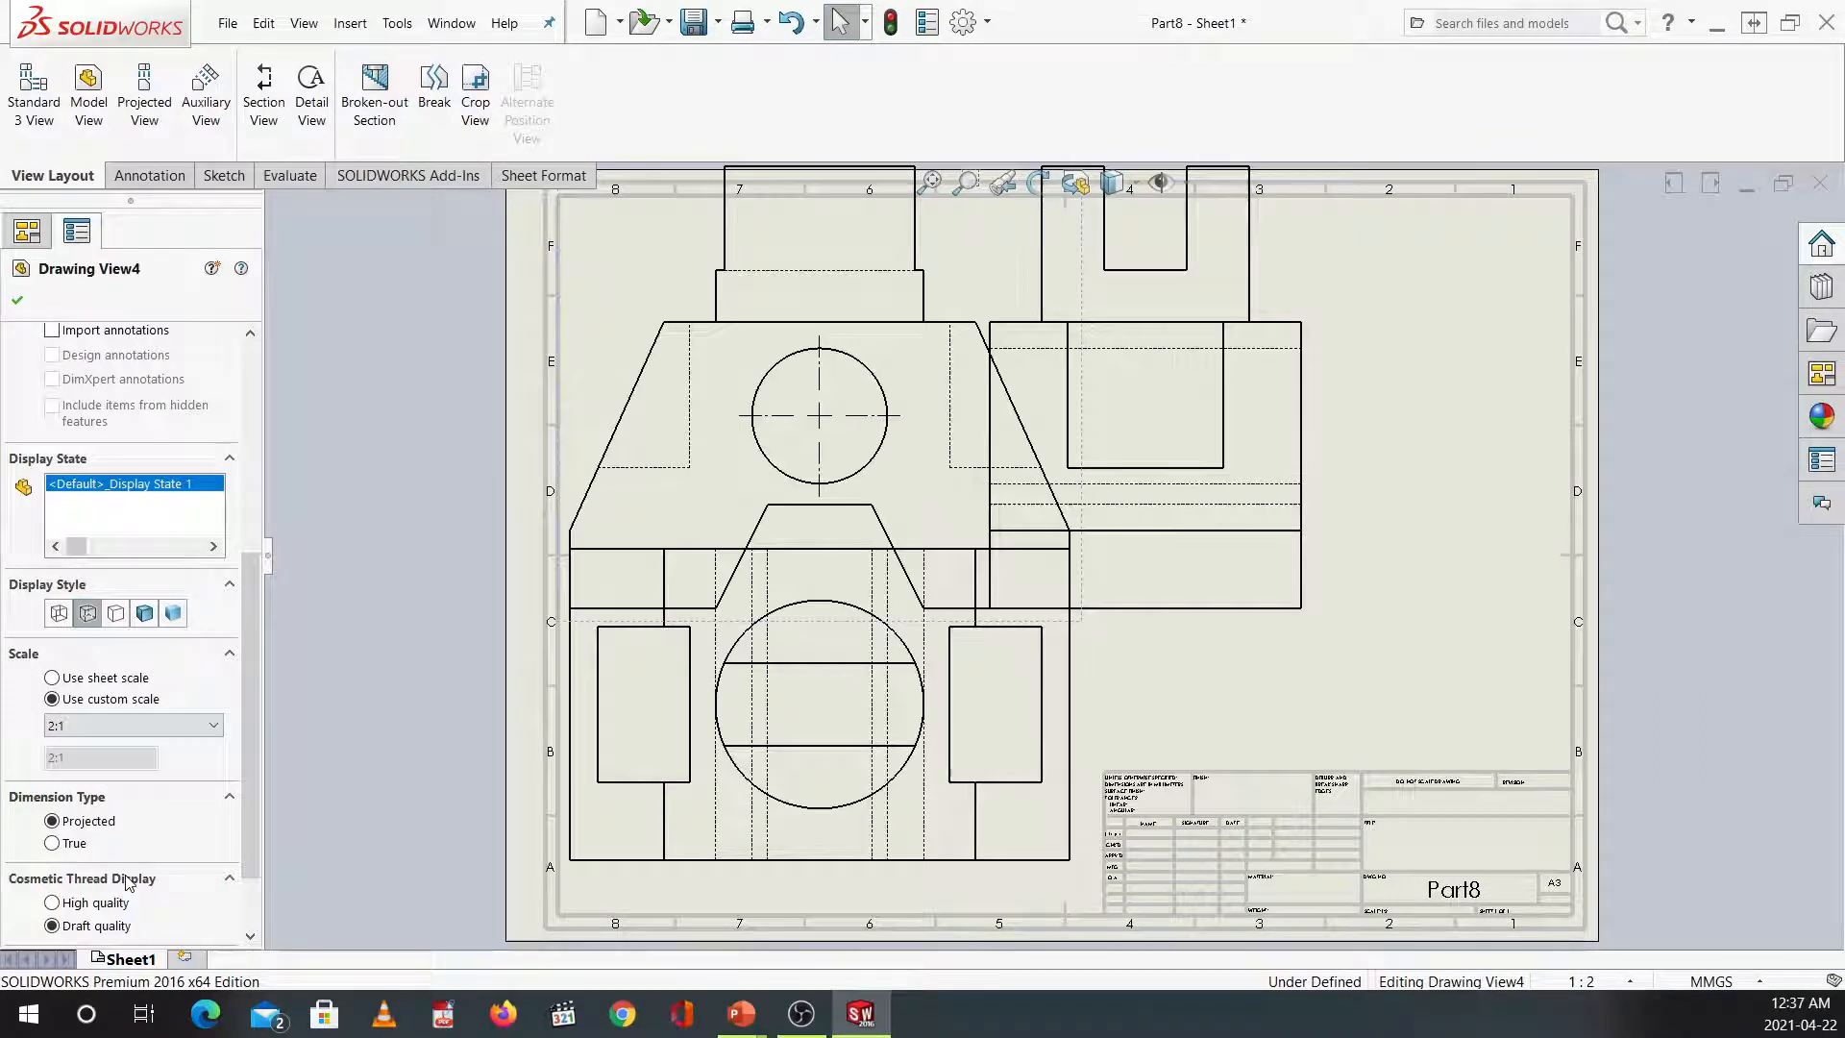
{"action": "left_click", "coordinate": [146, 728]}
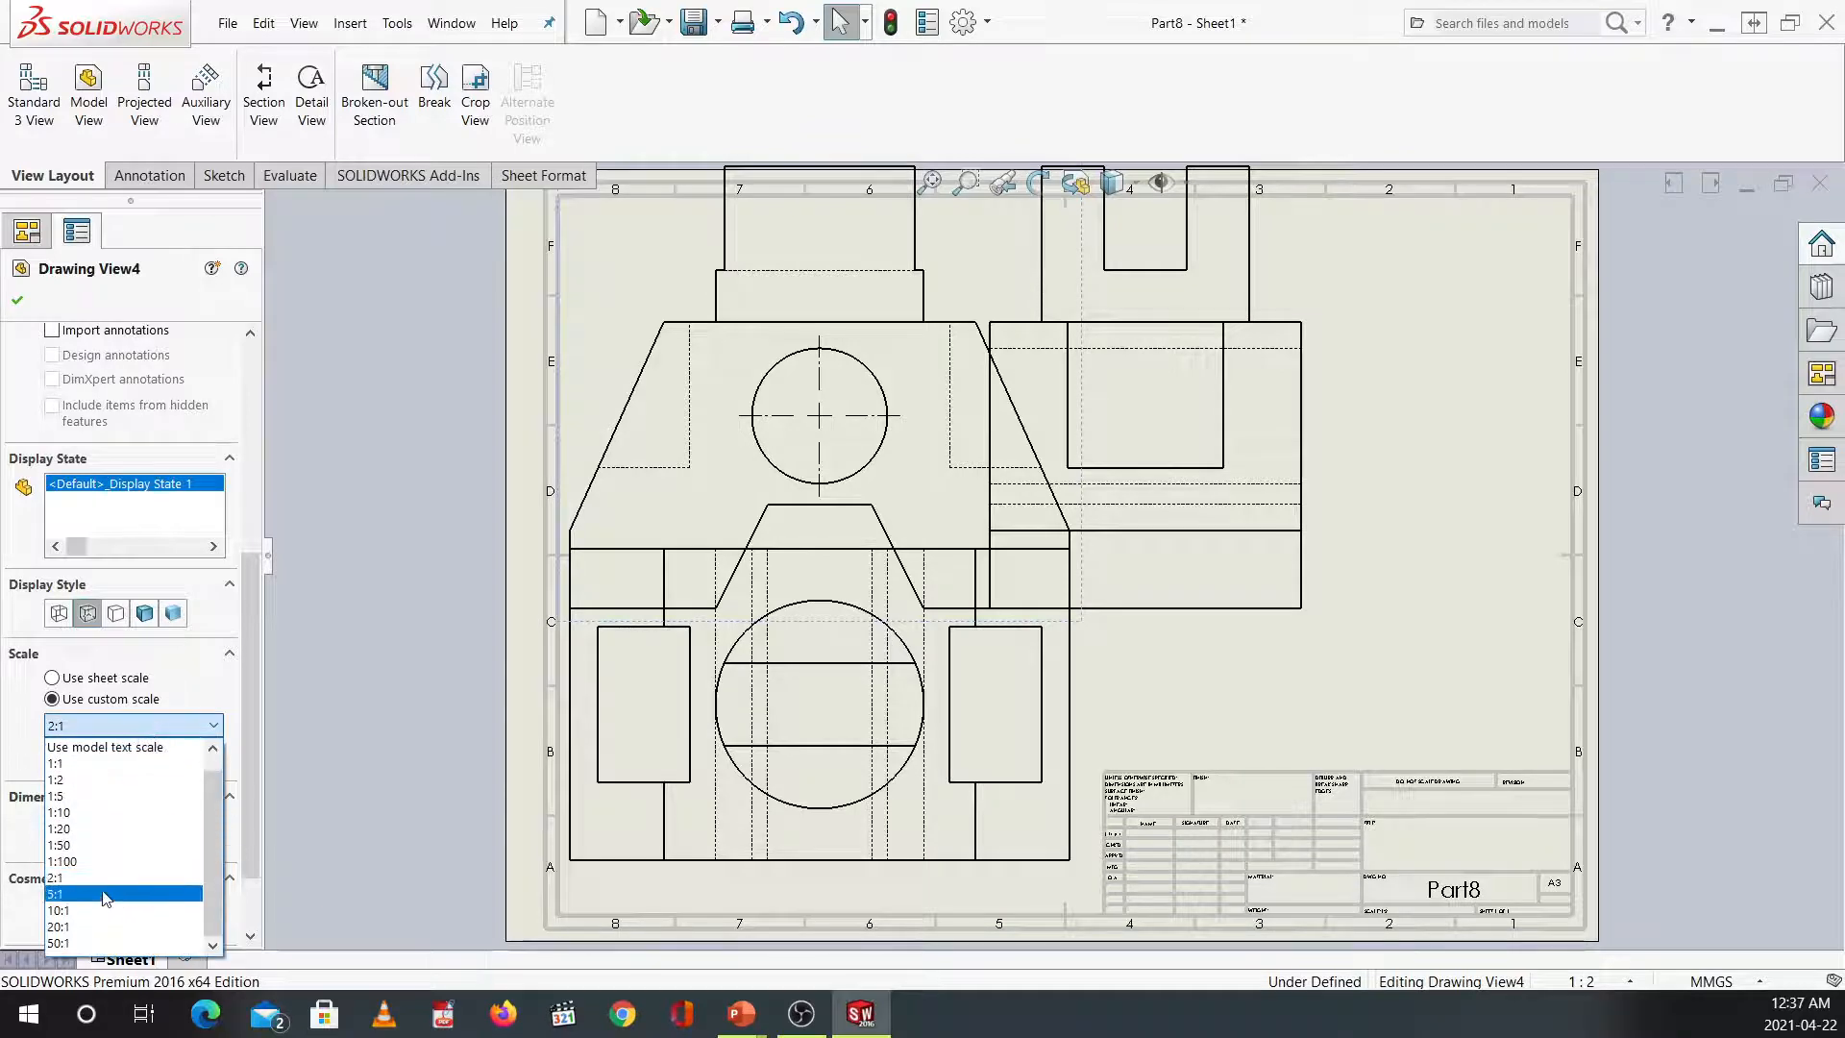
{"action": "left_click", "coordinate": [104, 896]}
{"action": "left_click", "coordinate": [146, 724]}
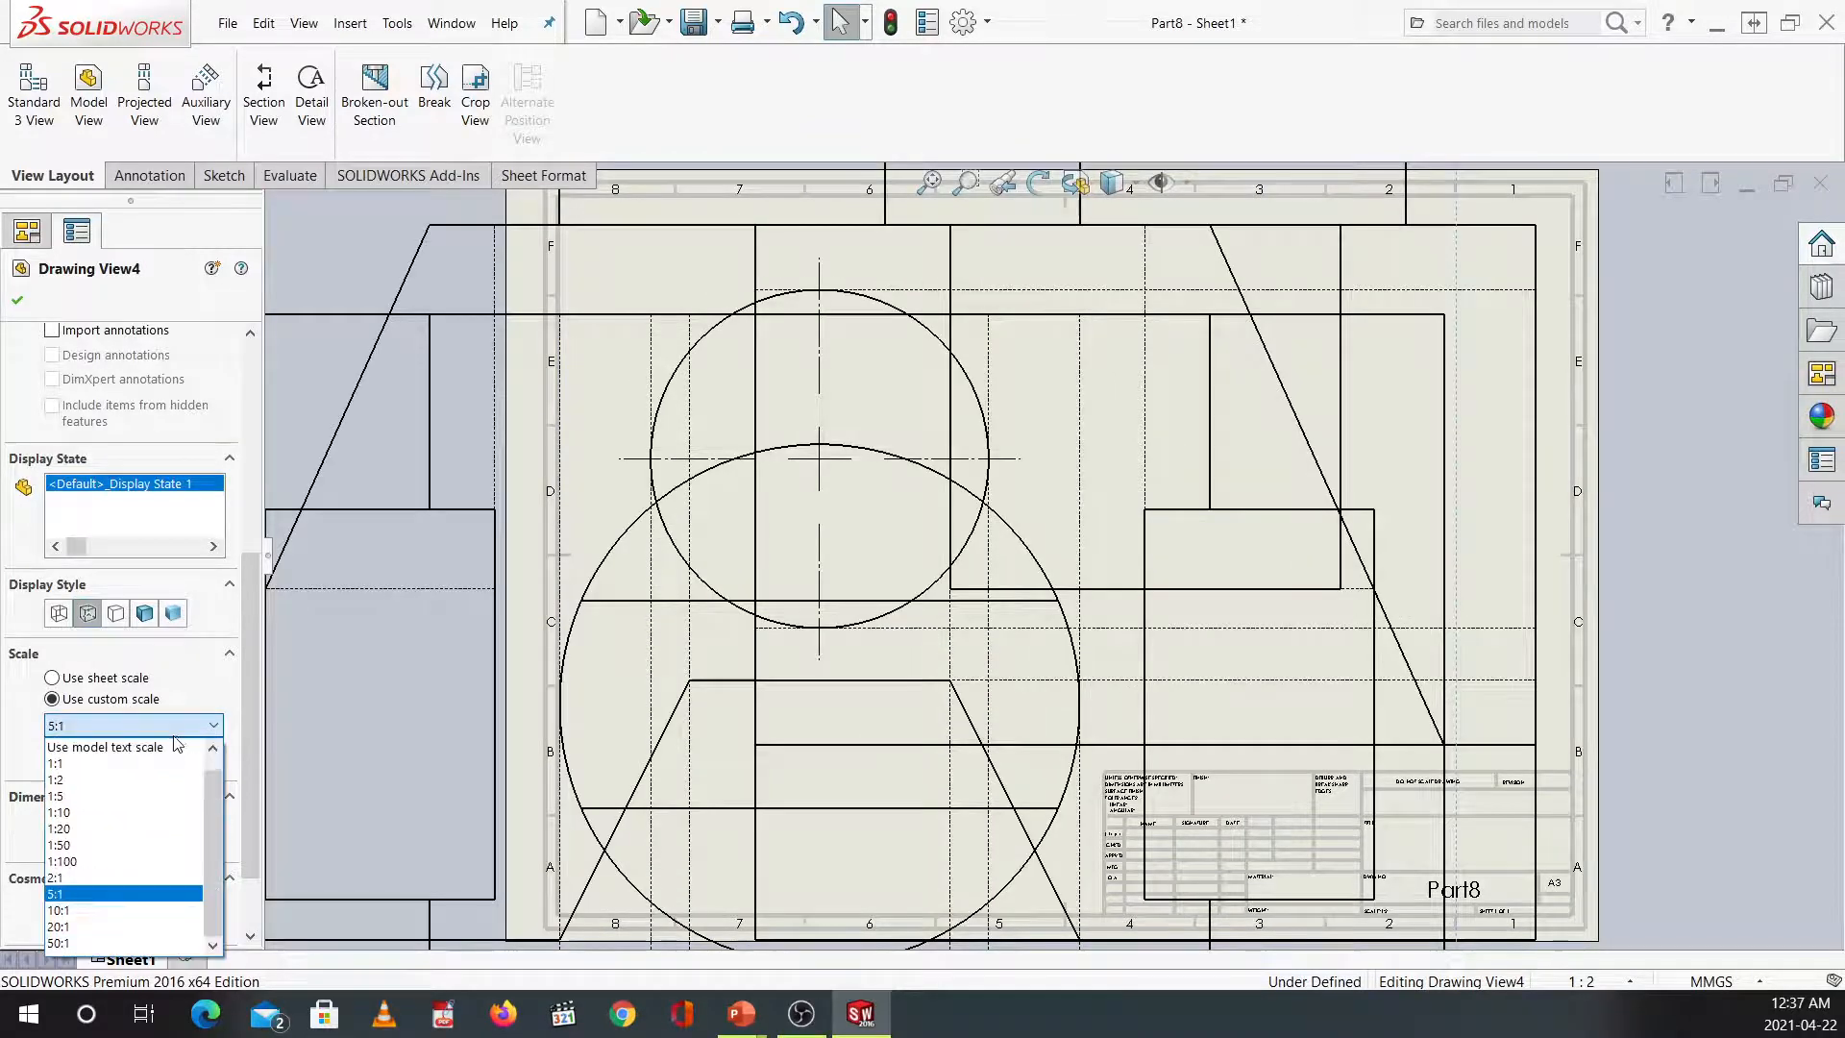
{"action": "left_click", "coordinate": [96, 760]}
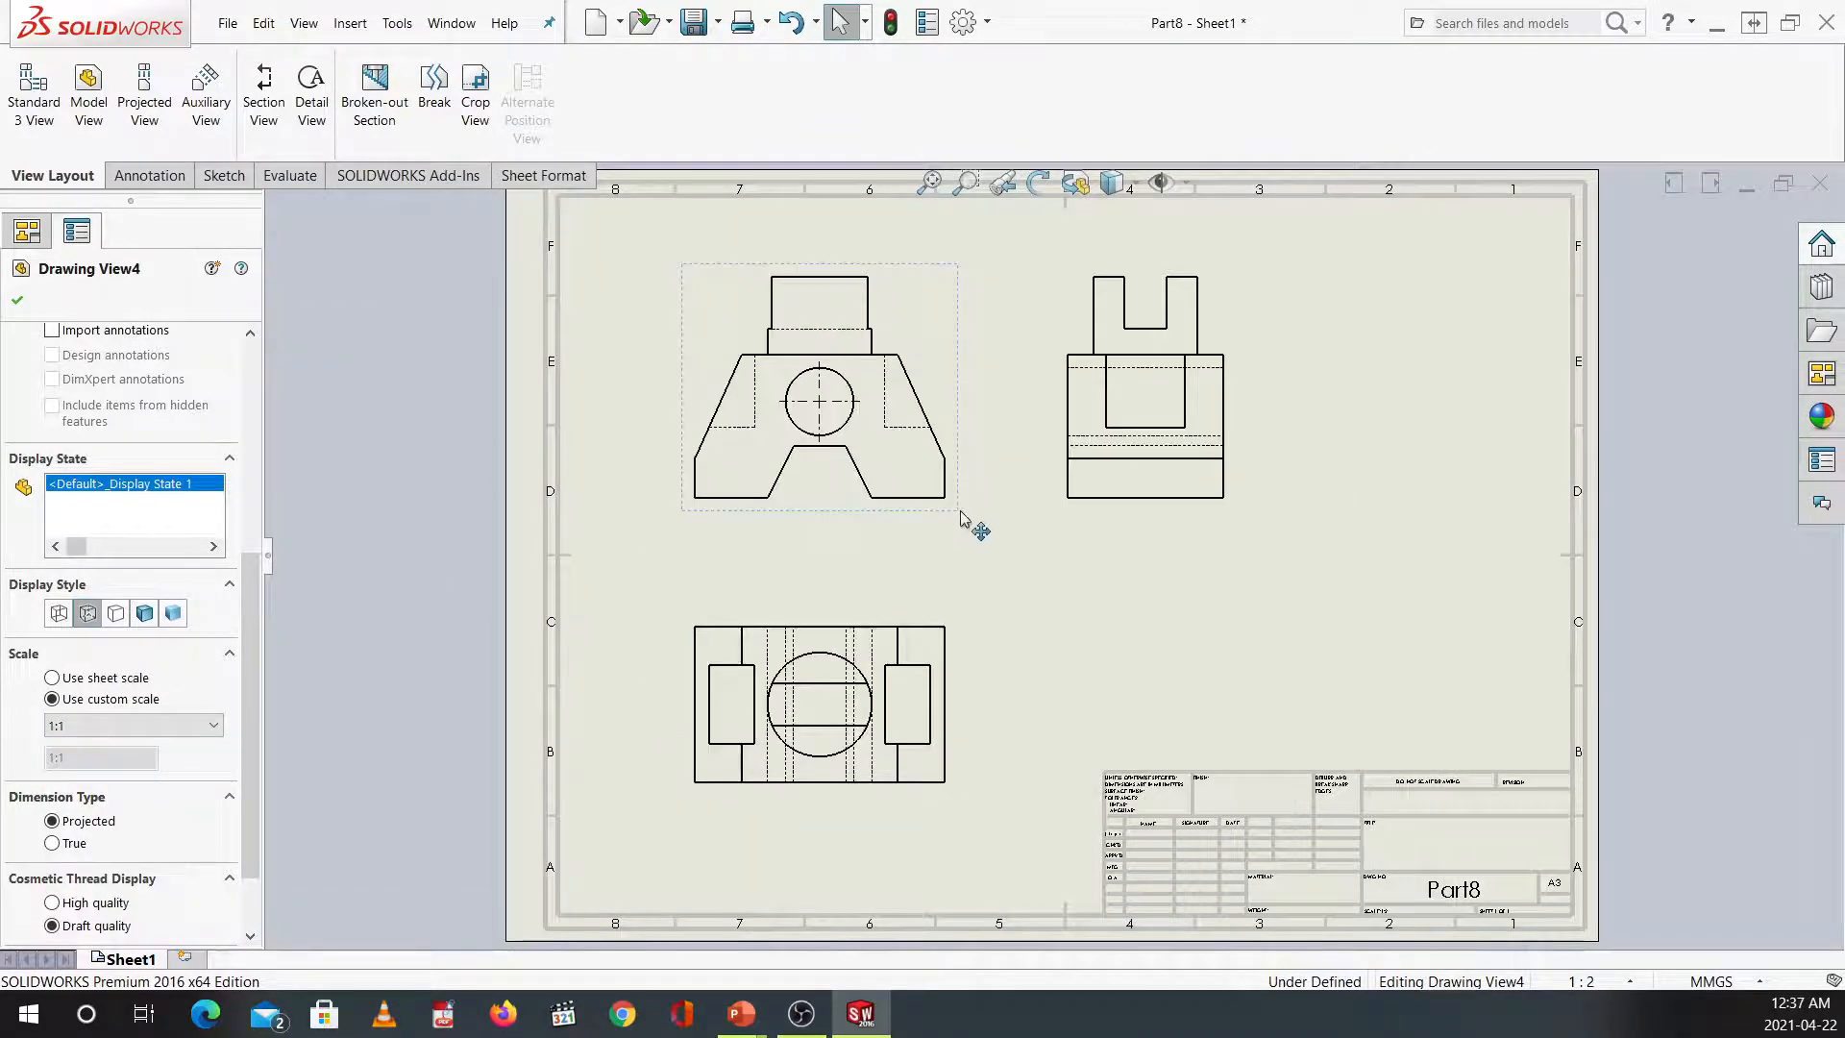
Move the projected side view farther right from the base view and shift the projected top view slightly down.
{"action": "mouse_move", "coordinate": [1079, 511]}
{"action": "left_mouse_down"}
{"action": "mouse_move", "coordinate": [1236, 523]}
{"action": "mouse_move", "coordinate": [1167, 519]}
{"action": "left_mouse_up"}
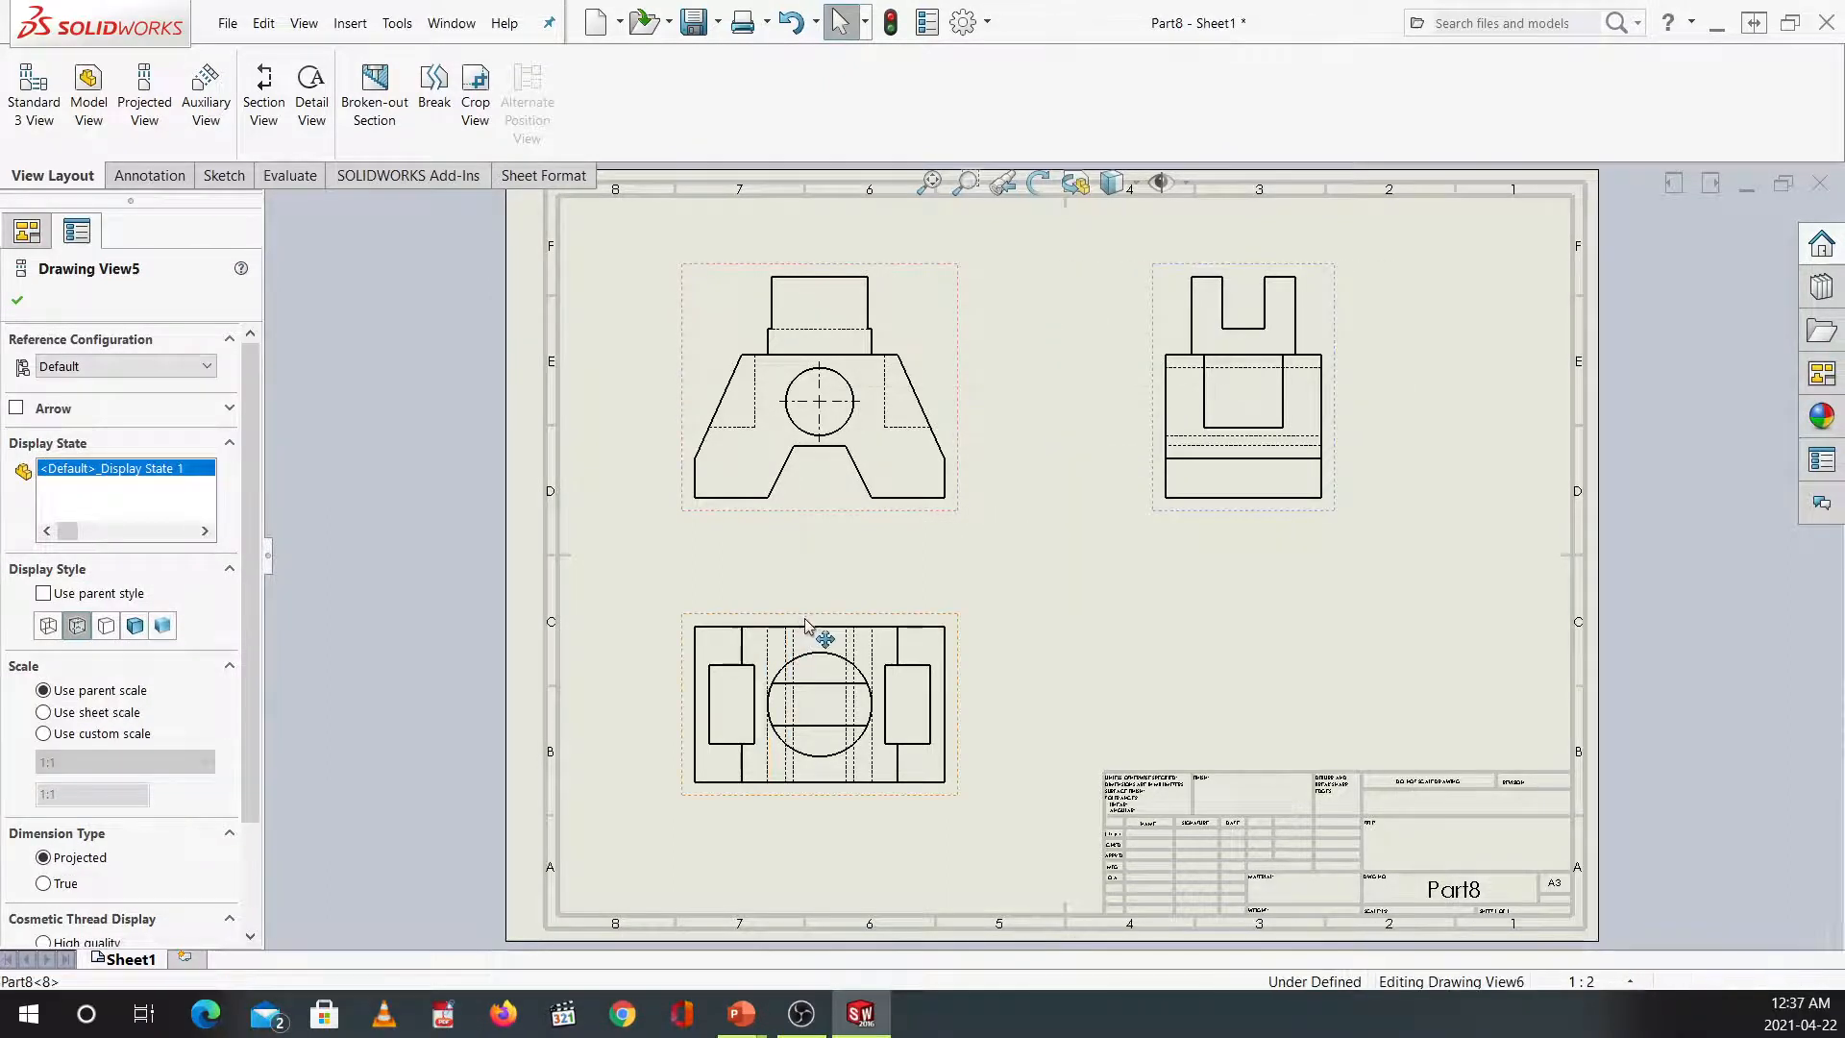
{"action": "left_click_drag", "start_coordinate": [805, 625], "coordinate": [805, 635]}
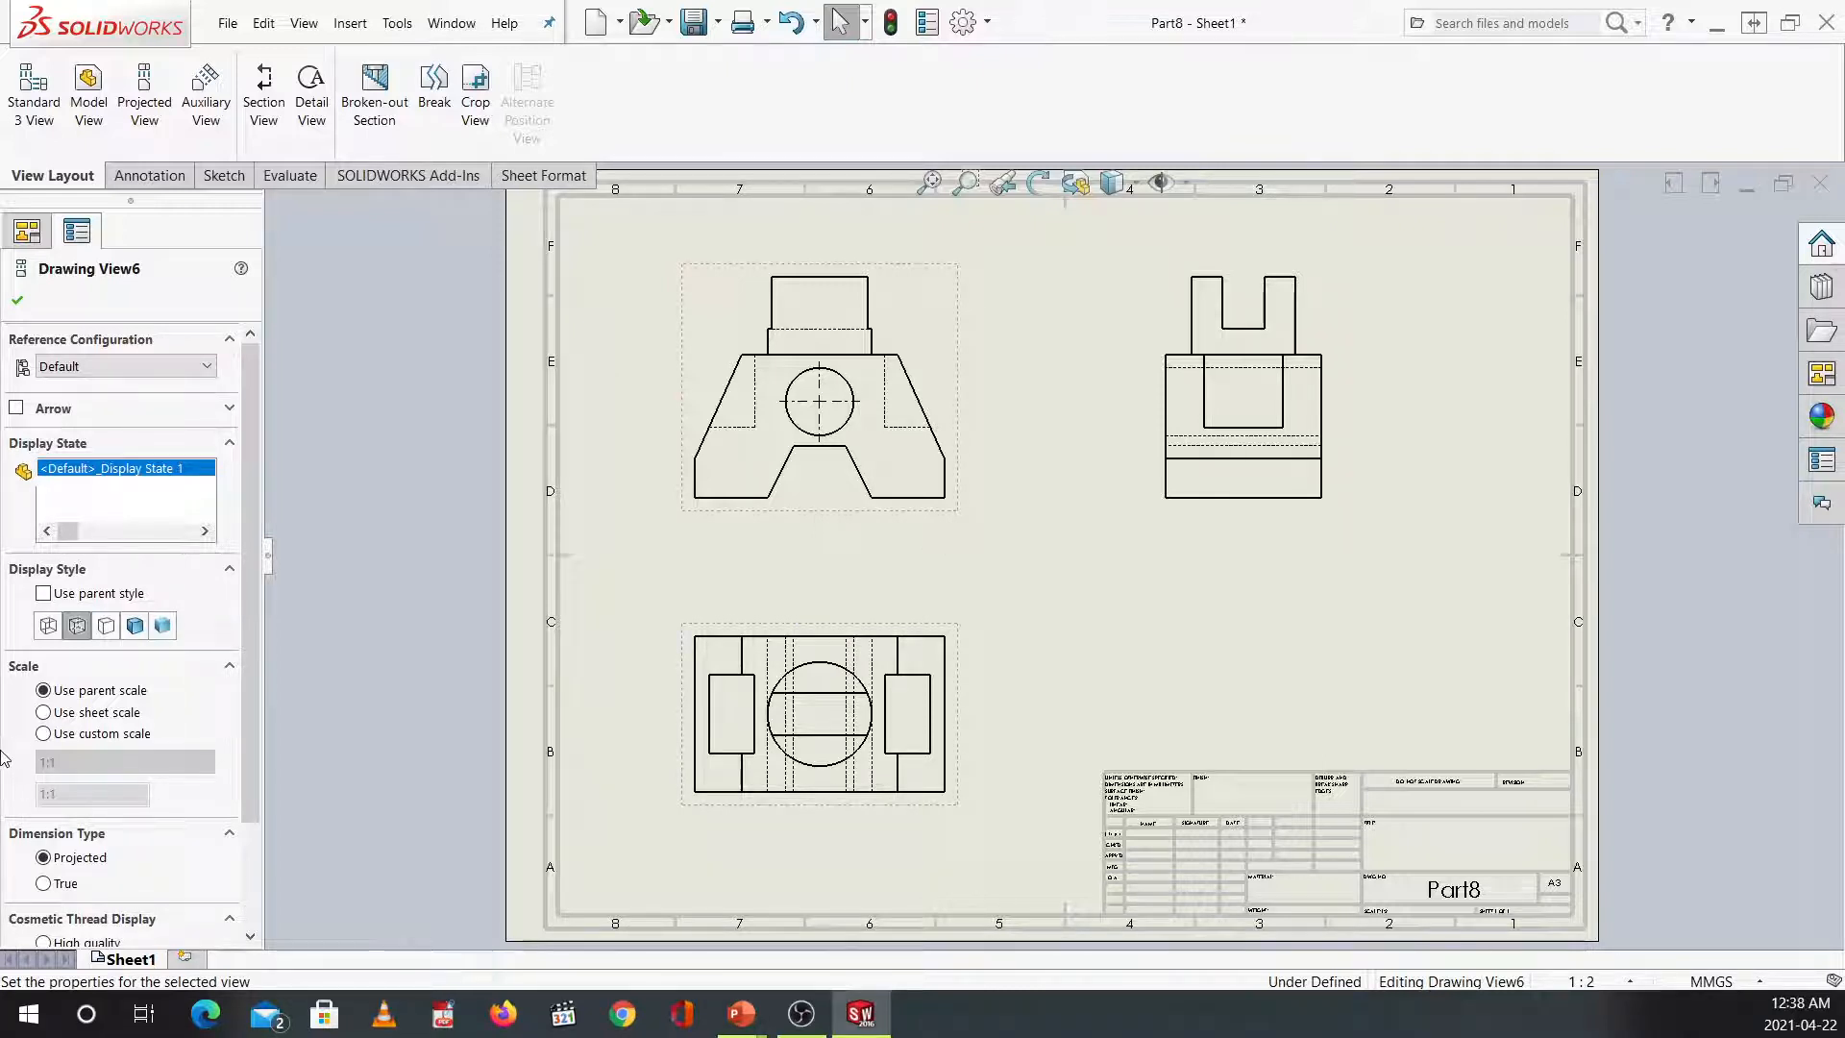
{"action": "left_click_drag", "start_coordinate": [252, 774], "coordinate": [243, 880]}
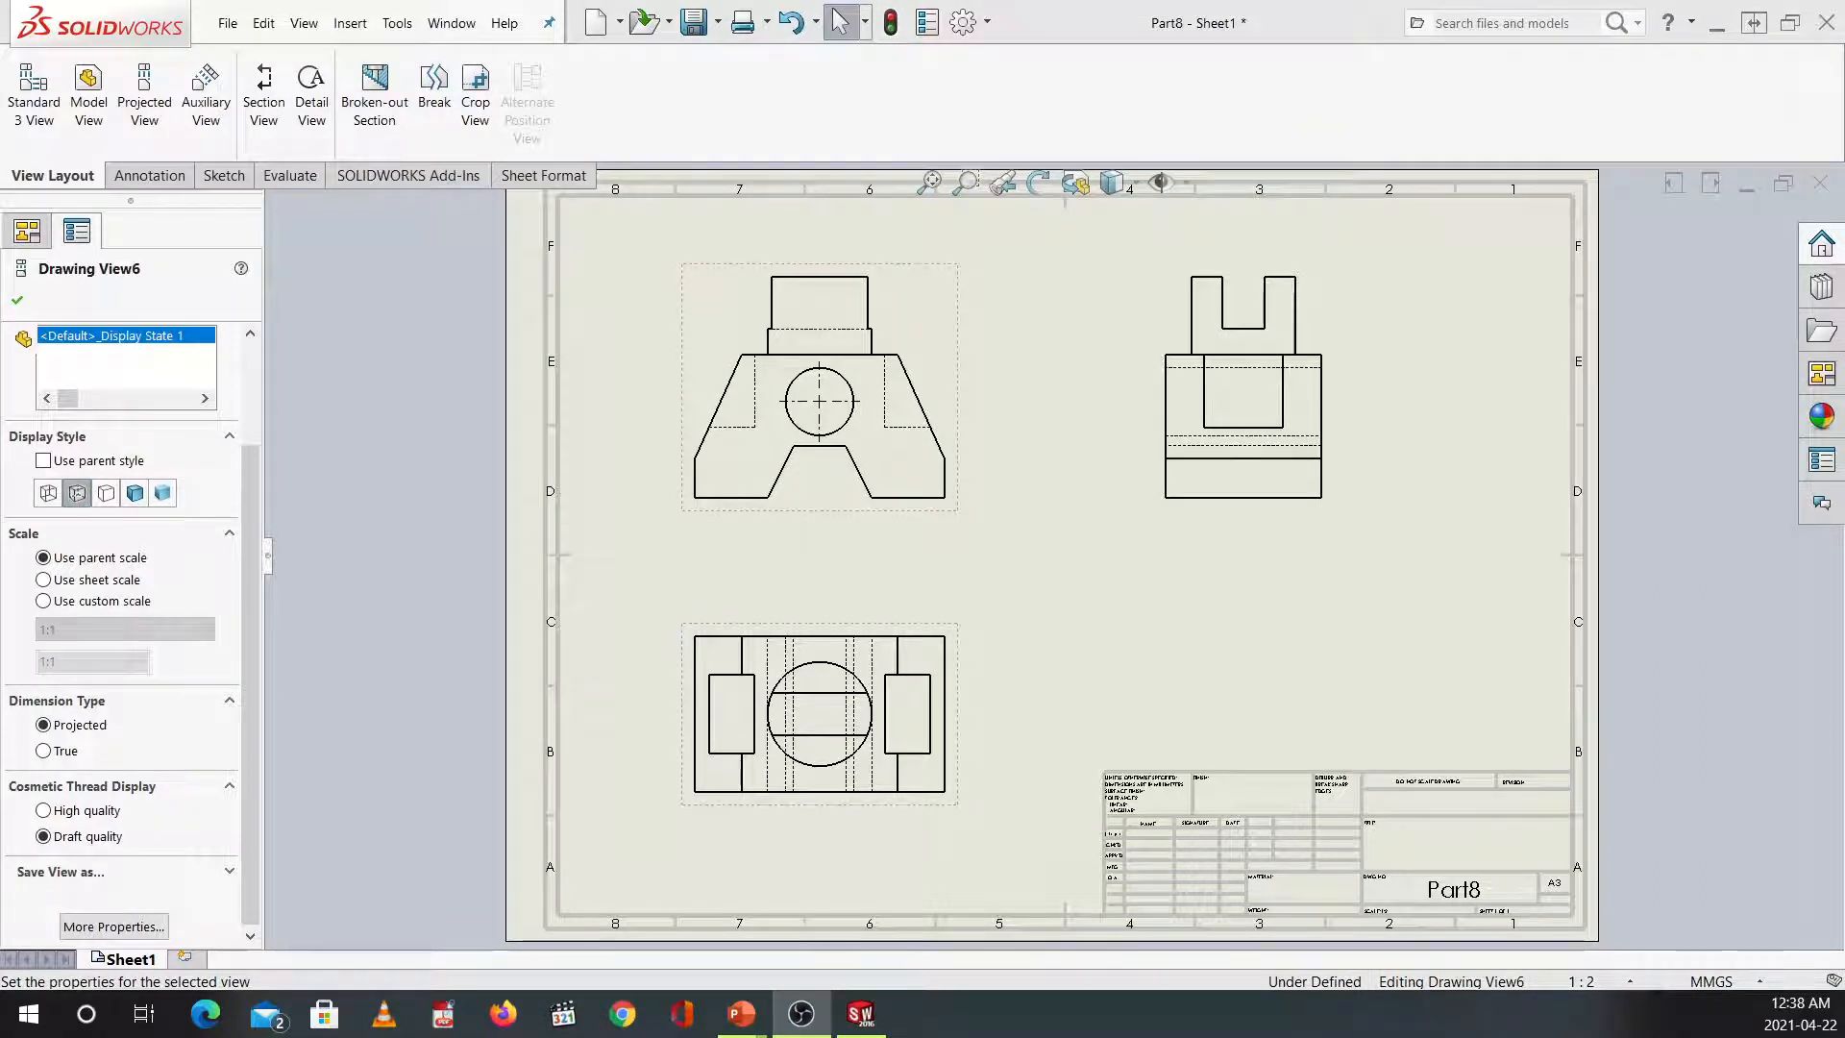
{"action": "key", "text": "Escape"}
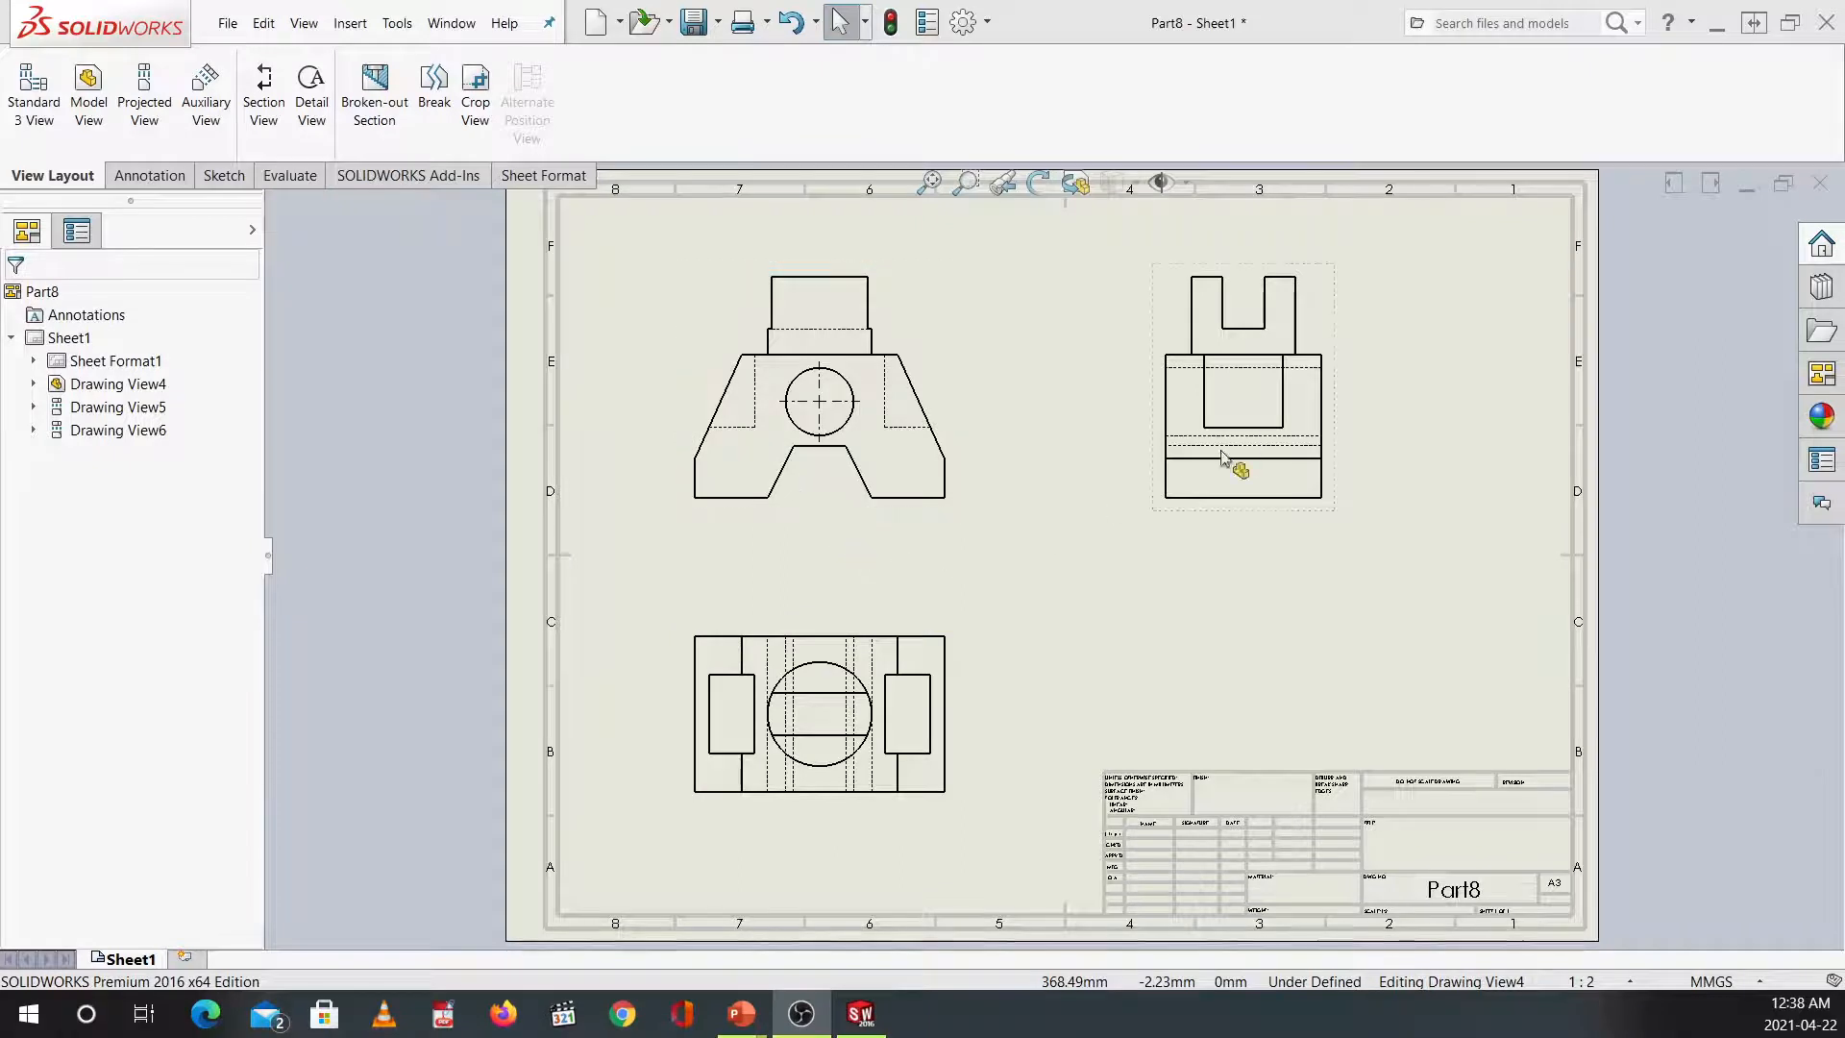
{"action": "left_click", "coordinate": [843, 507]}
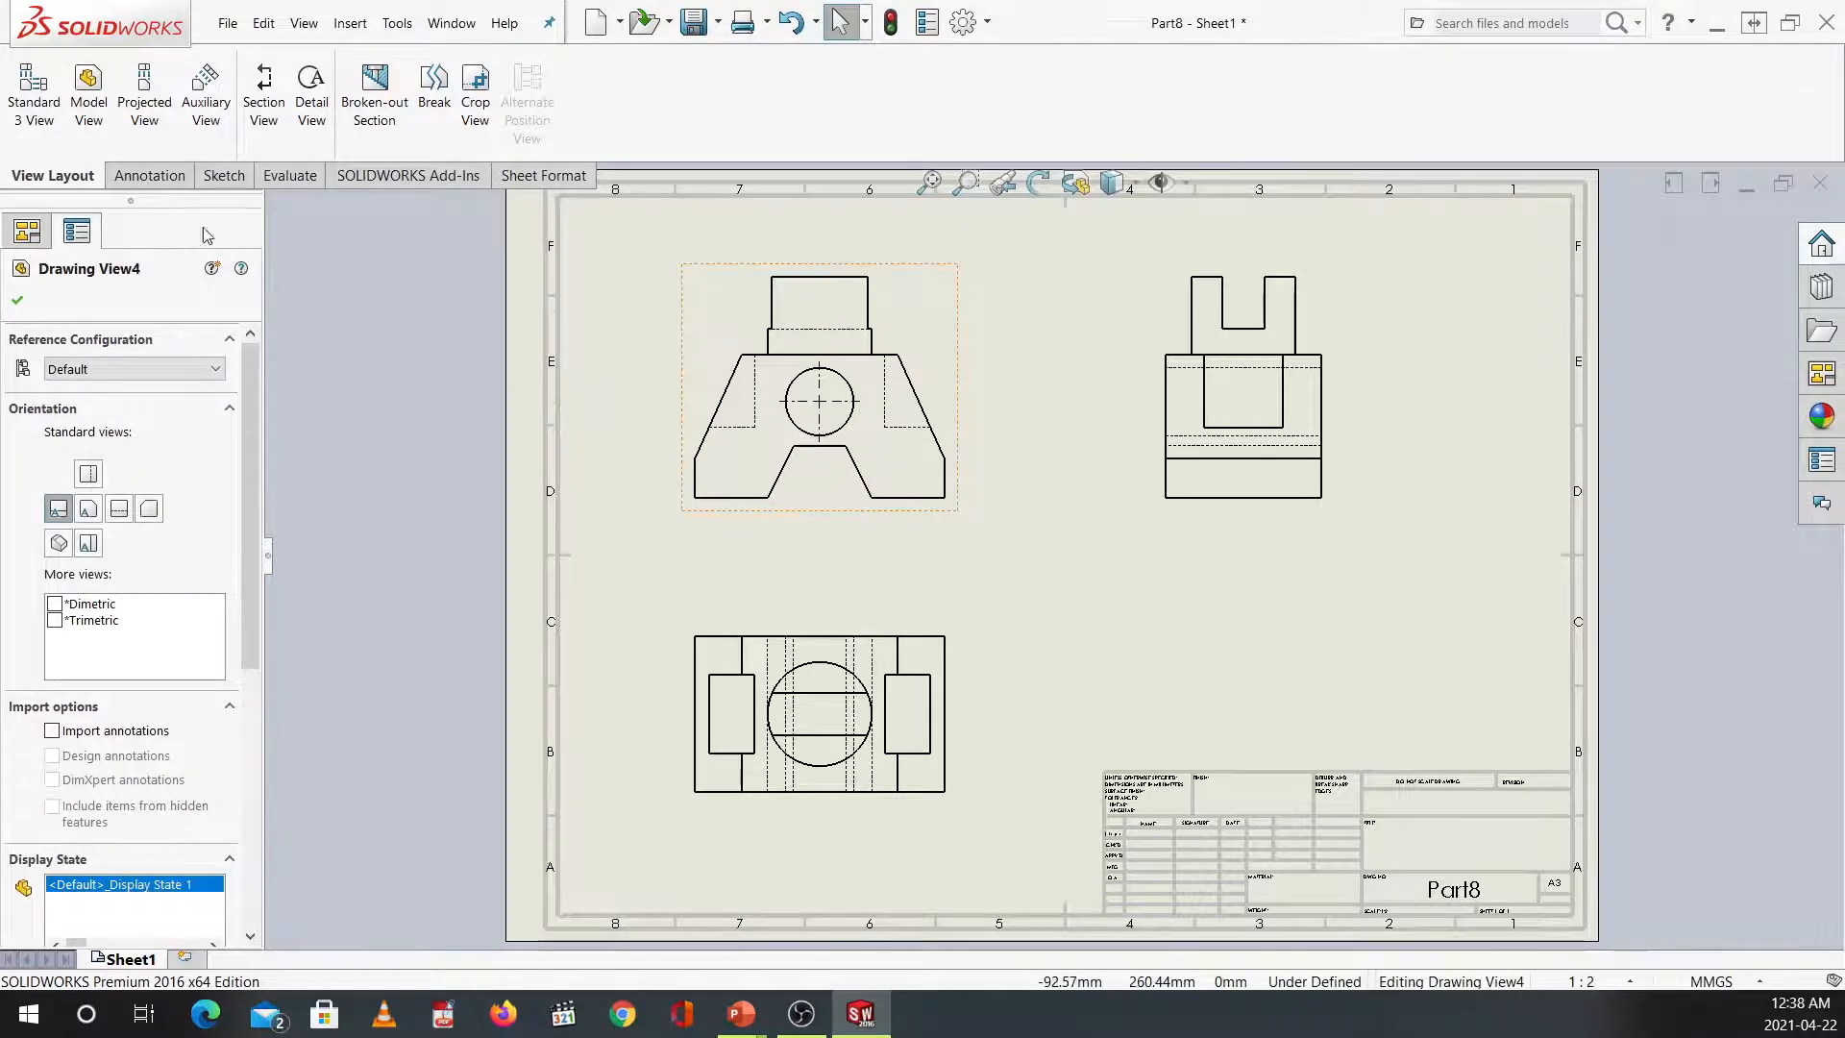
{"action": "left_click", "coordinate": [161, 112]}
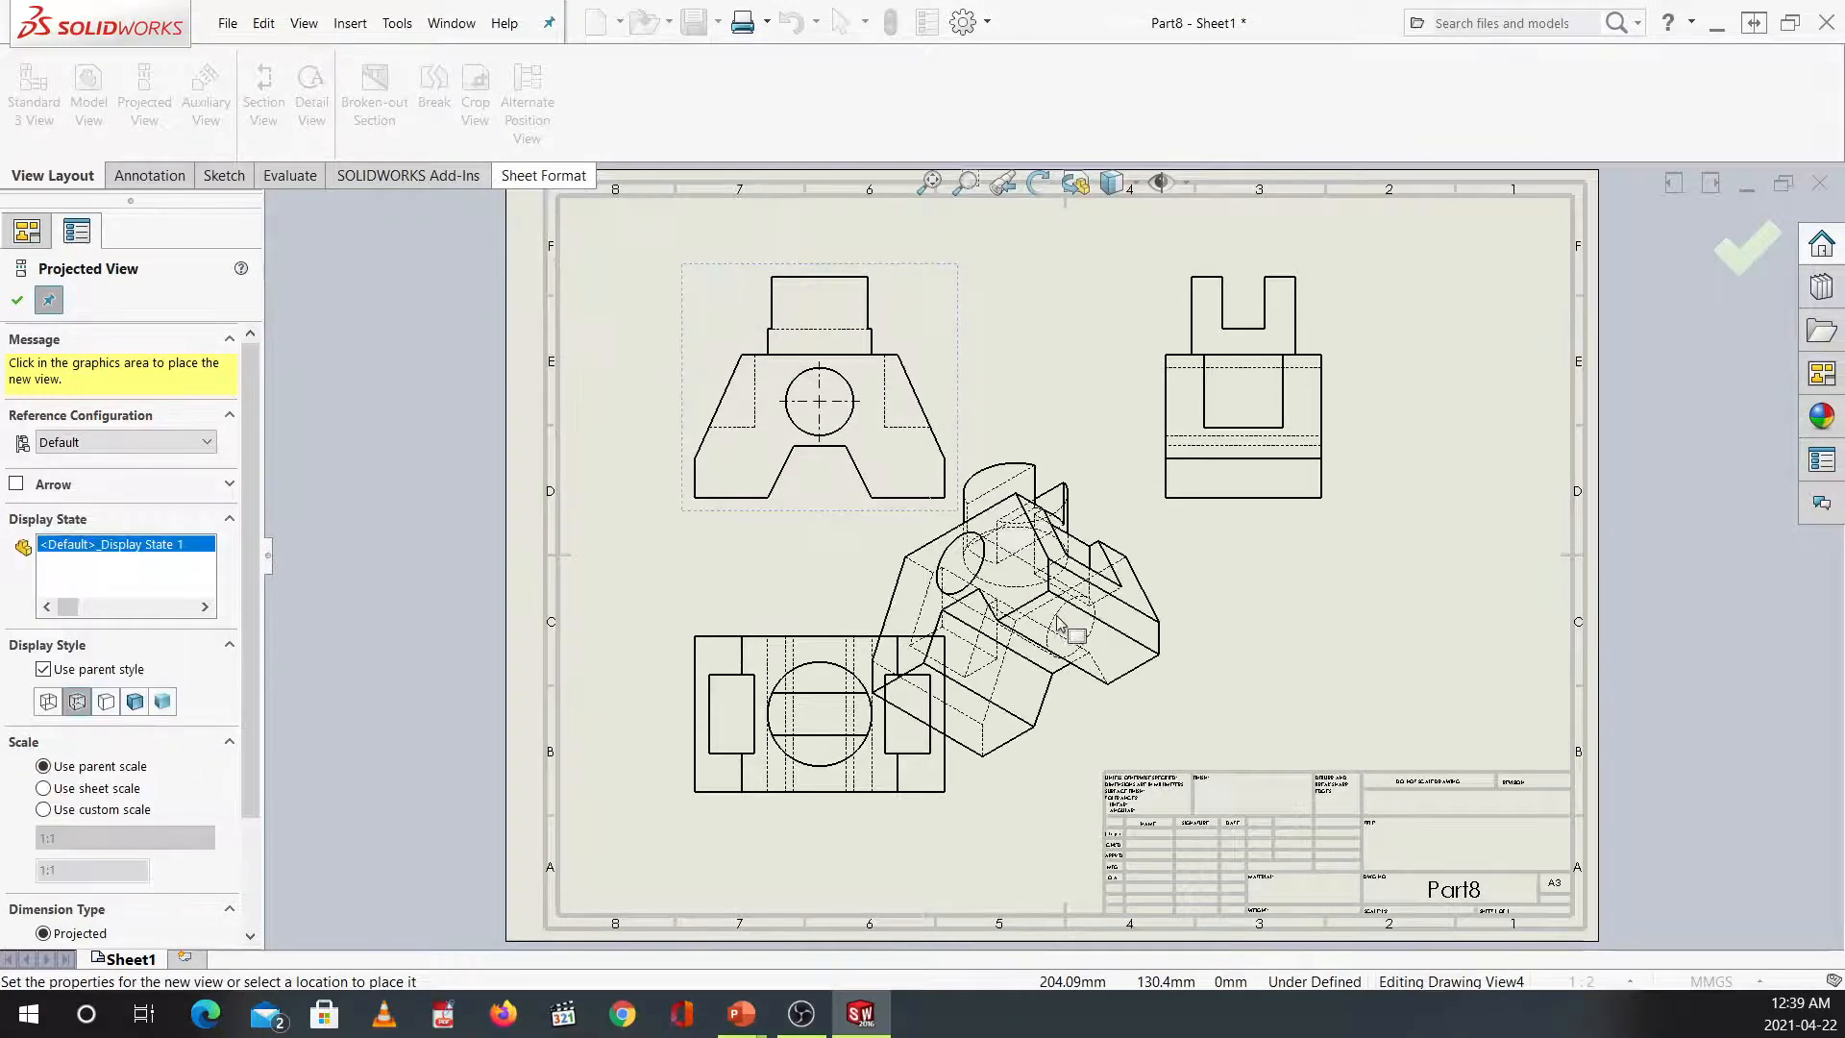
{"action": "key", "text": "Escape"}
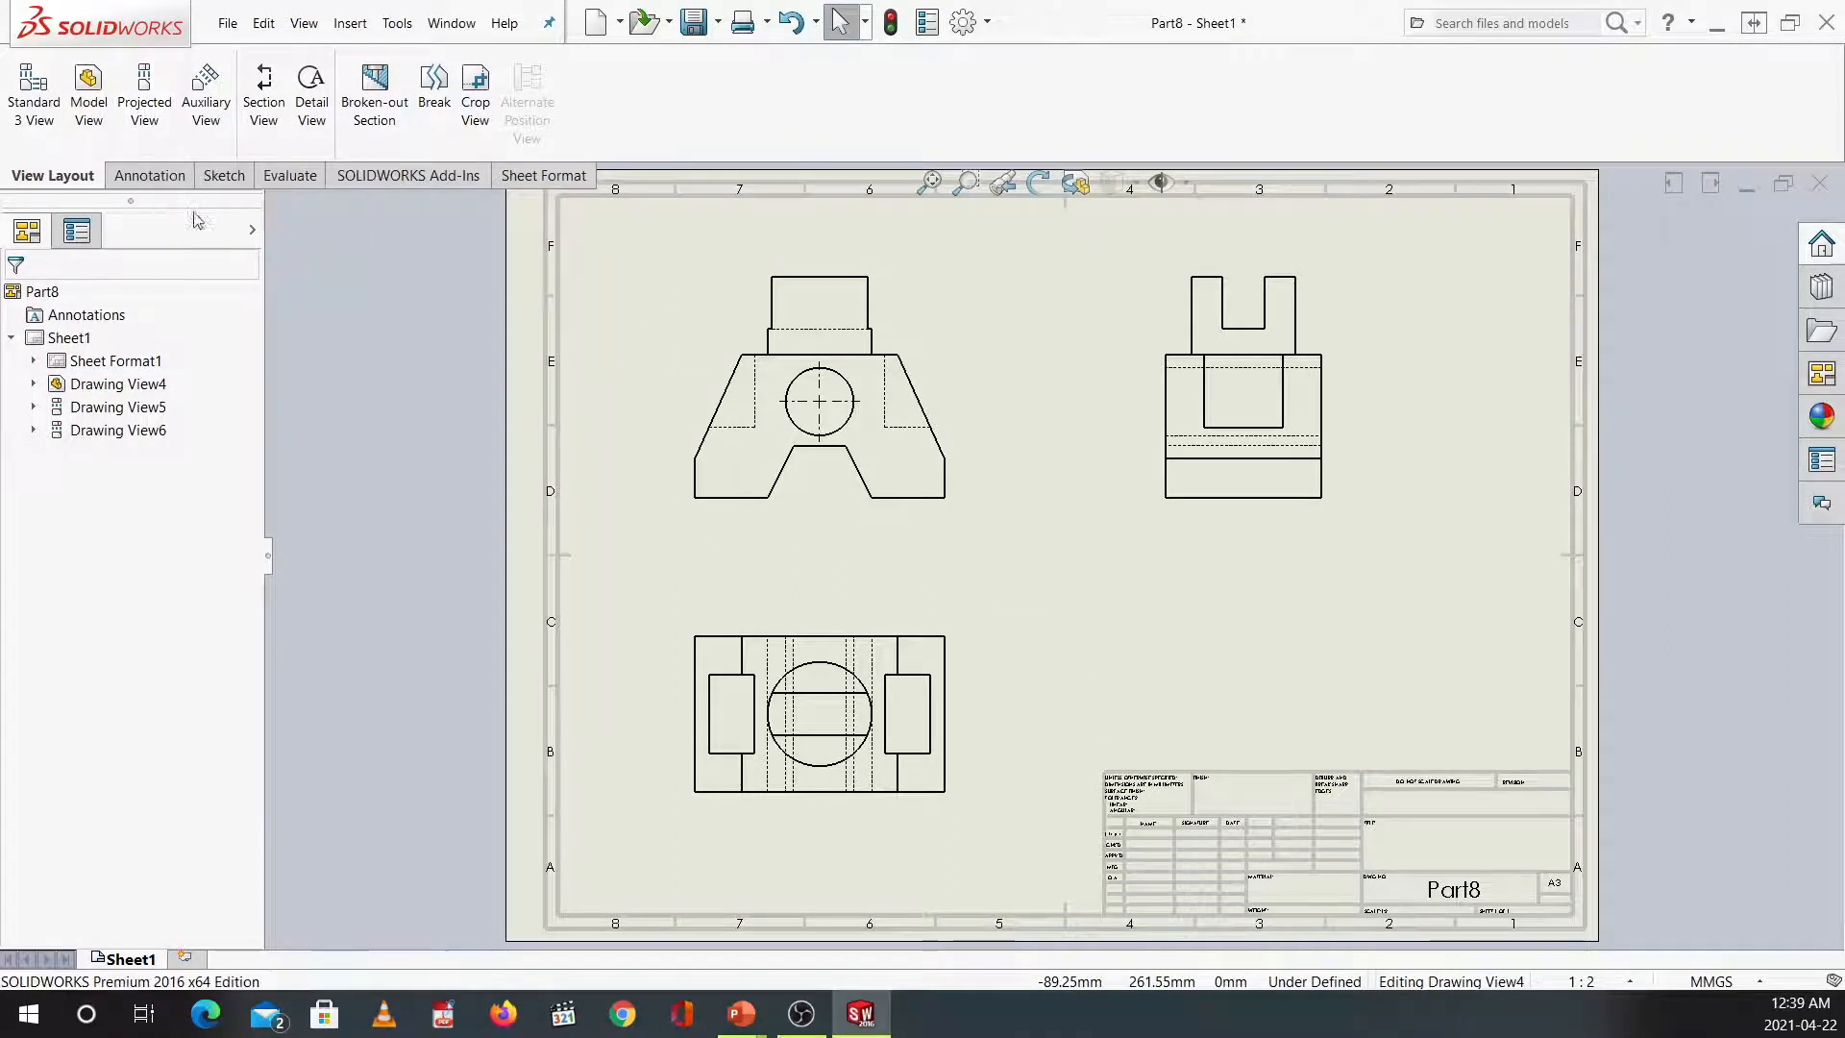
Dimension the overall width of the base view between its two outer vertical edges, placing the dimension below the view.
{"action": "left_click", "coordinate": [823, 517]}
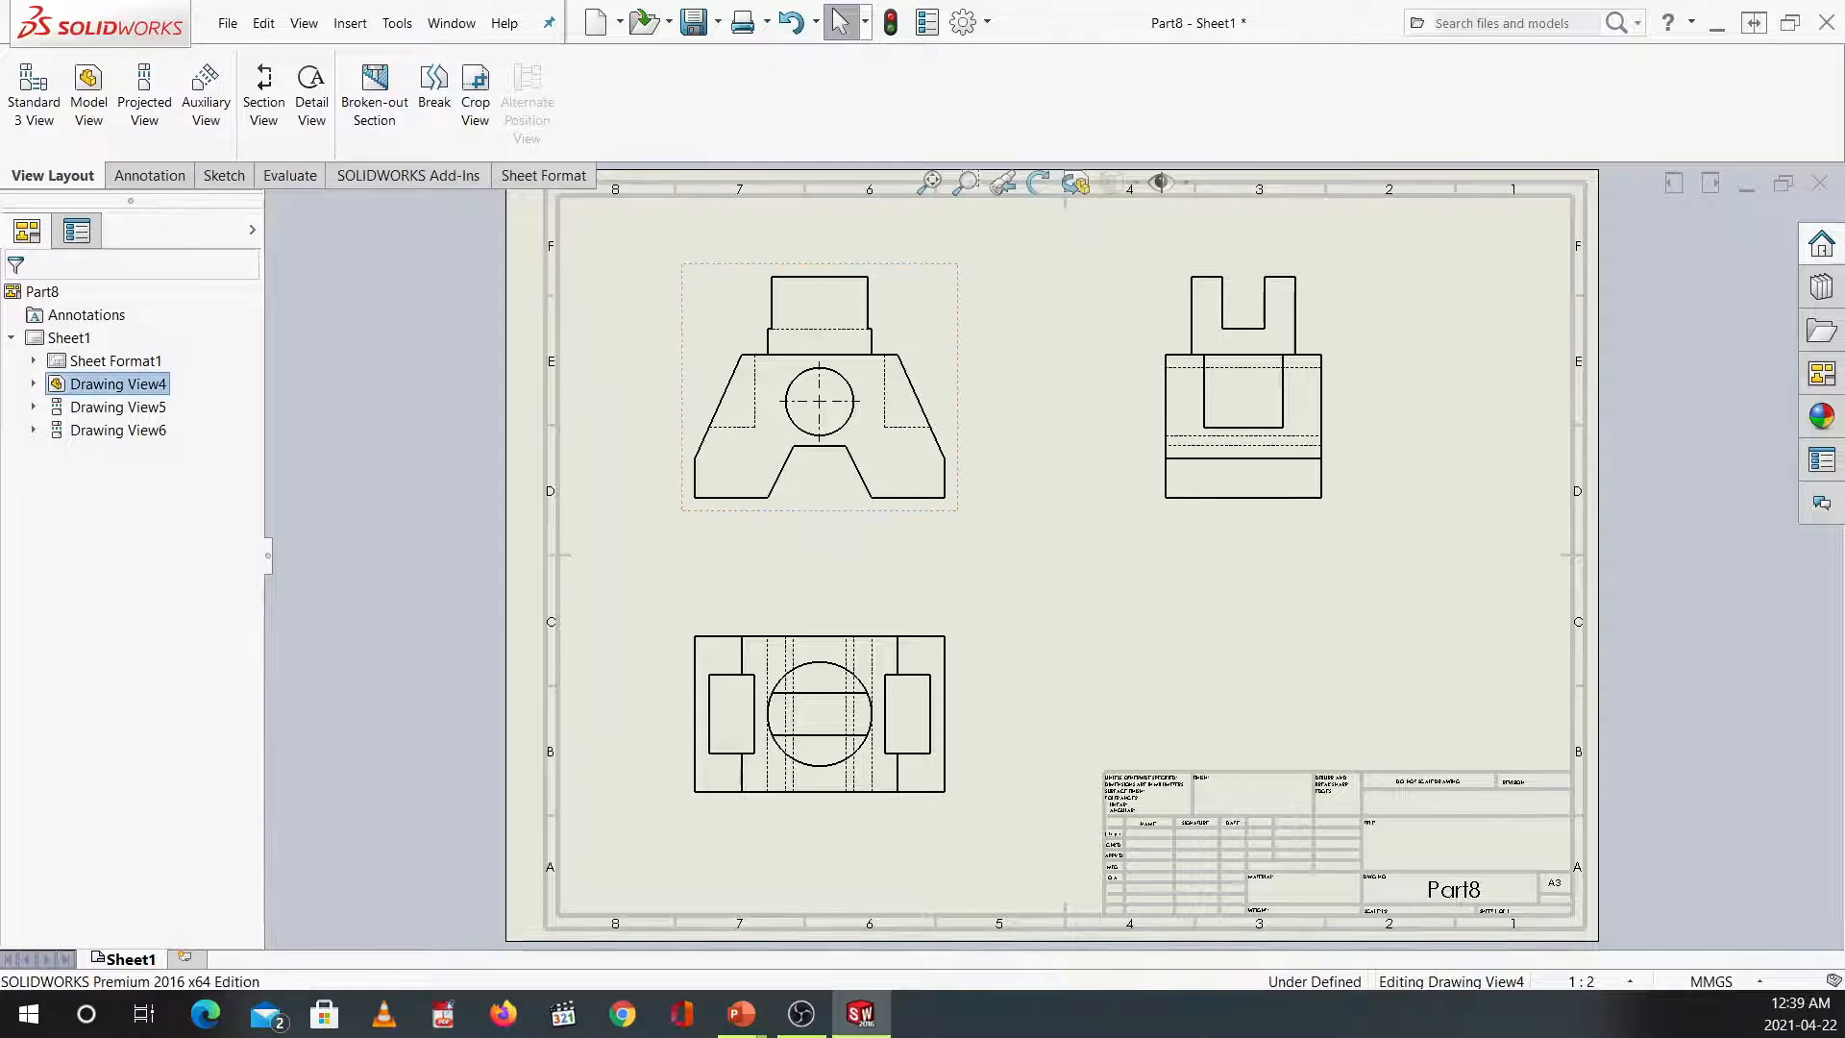
{"action": "left_click", "coordinate": [165, 177]}
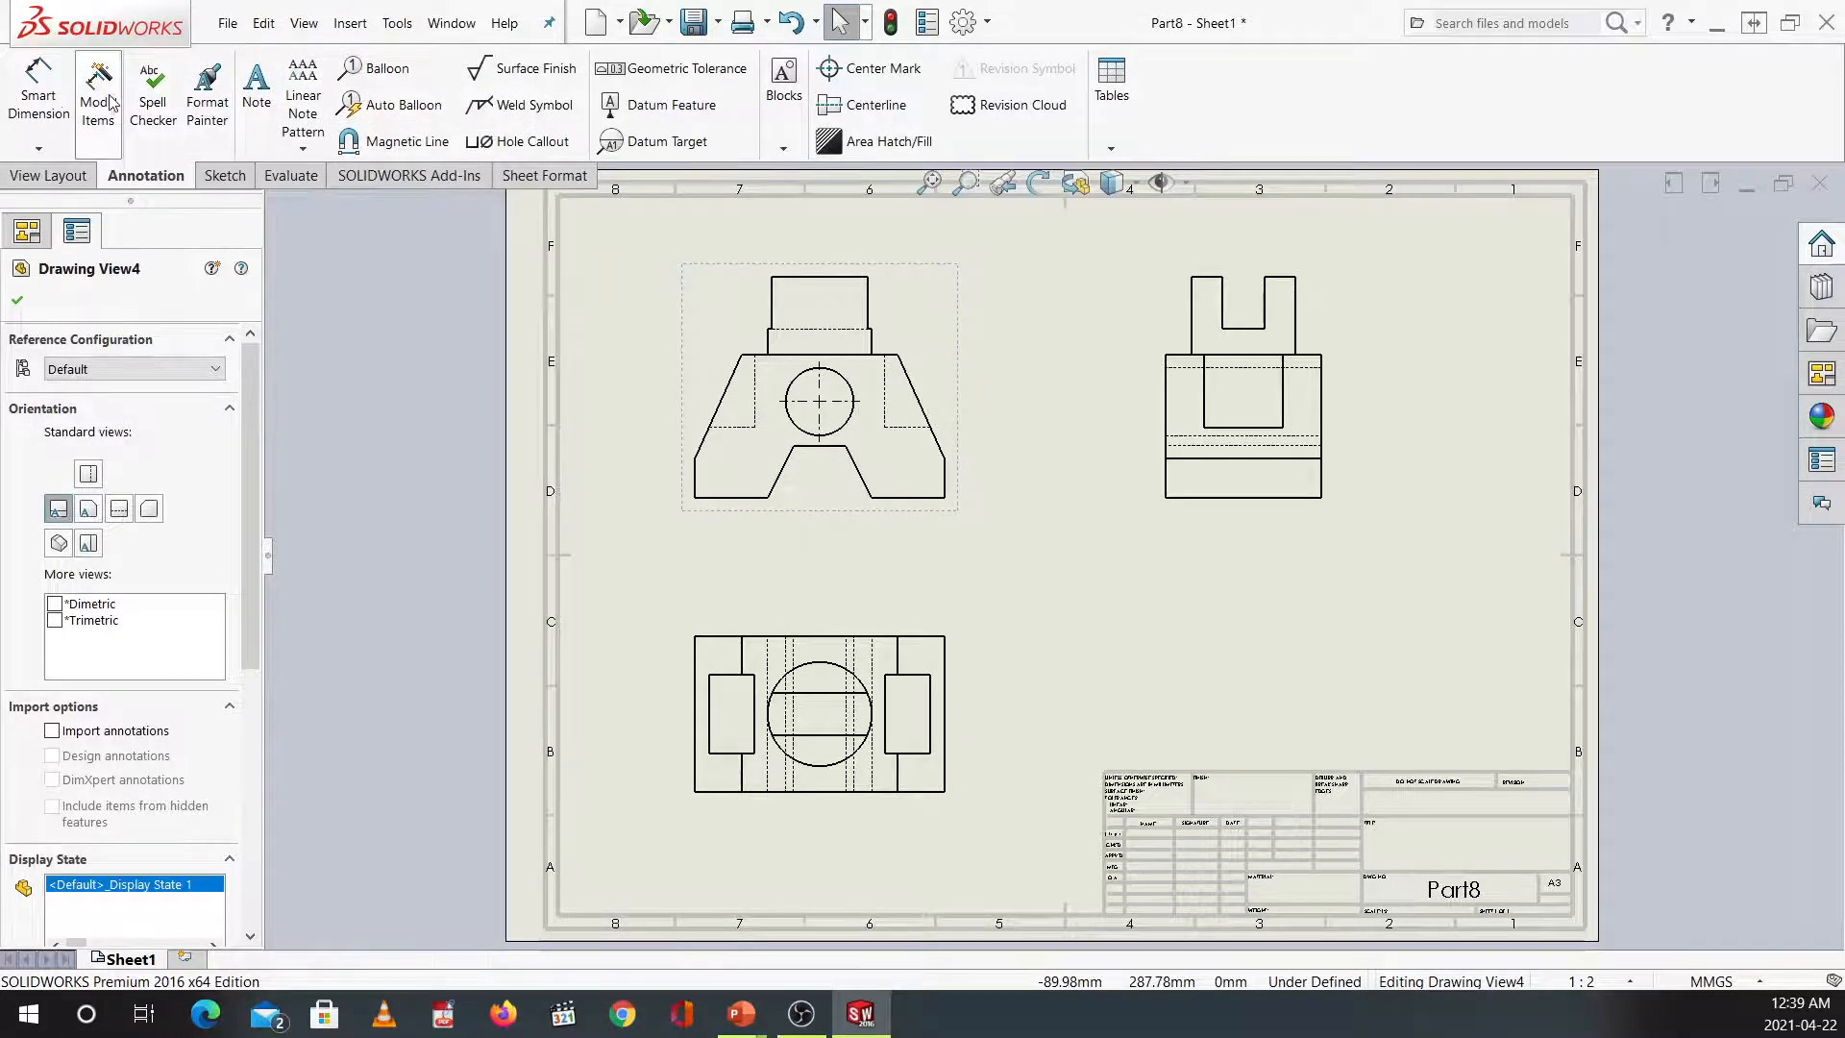
{"action": "left_click", "coordinate": [40, 93]}
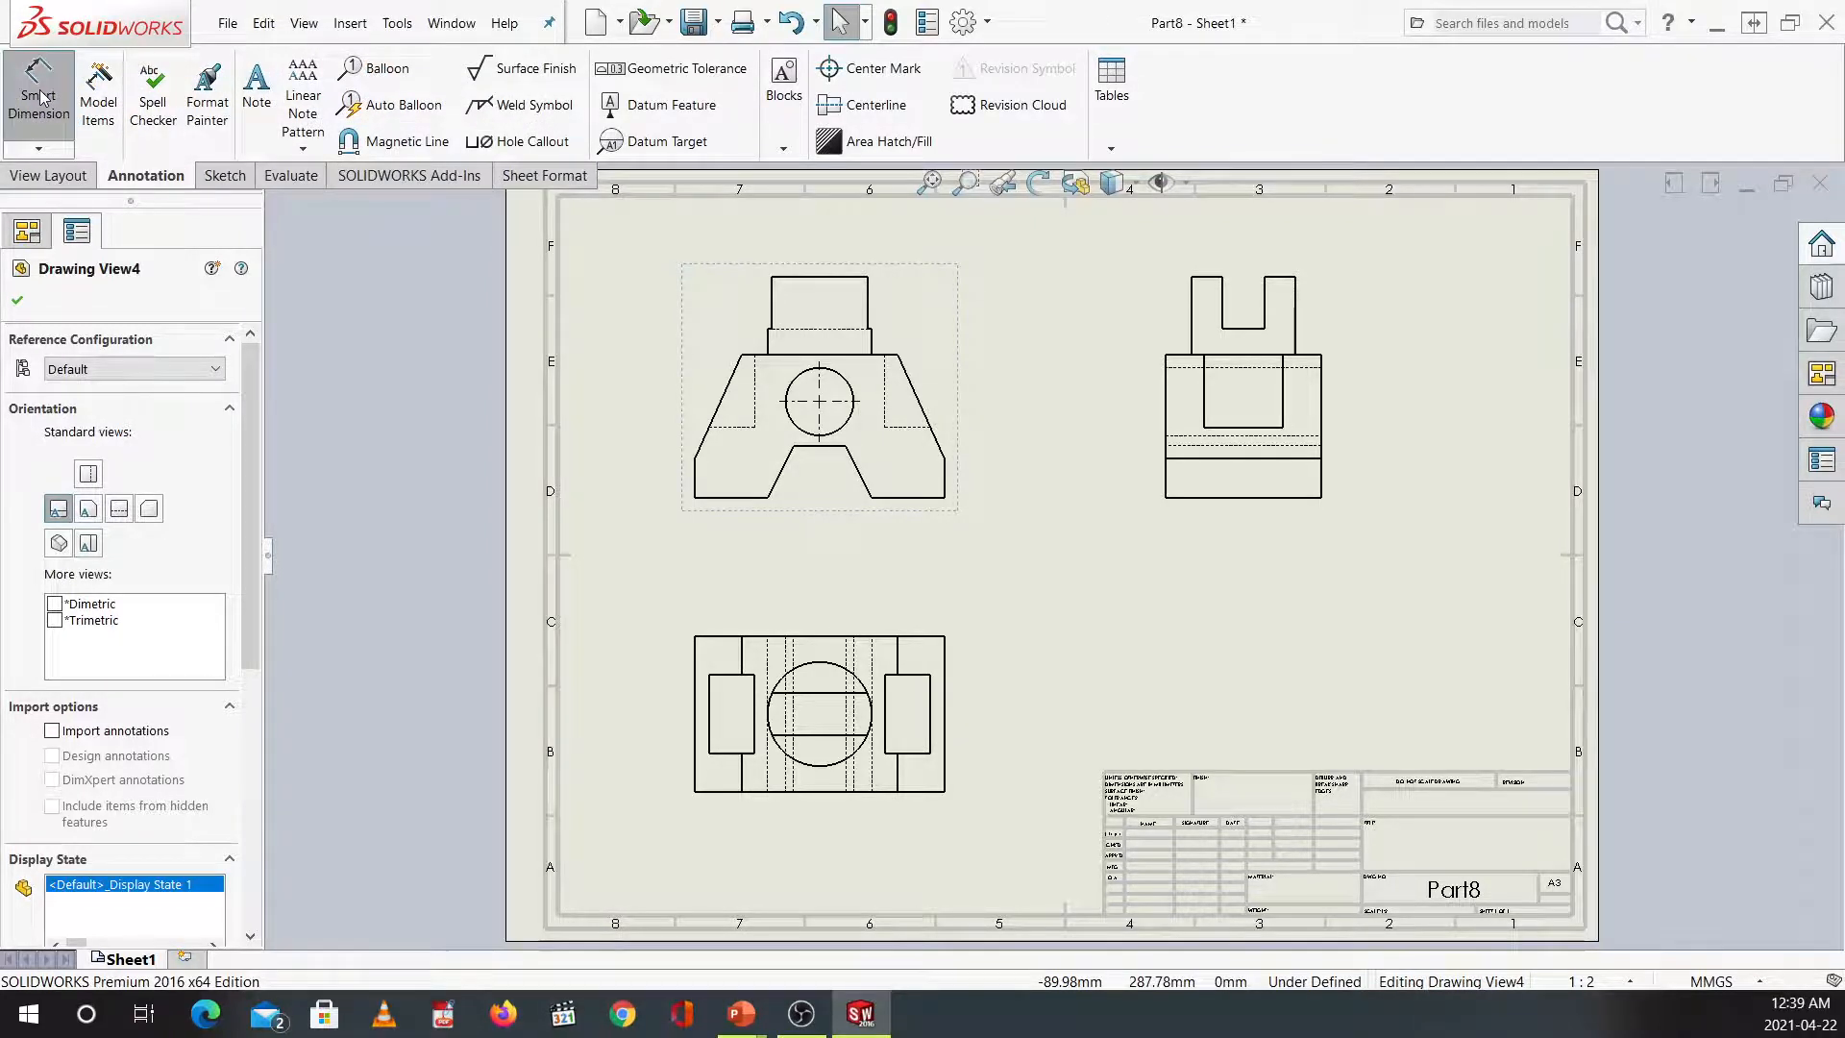
{"action": "left_click", "coordinate": [697, 486]}
{"action": "left_click", "coordinate": [945, 482]}
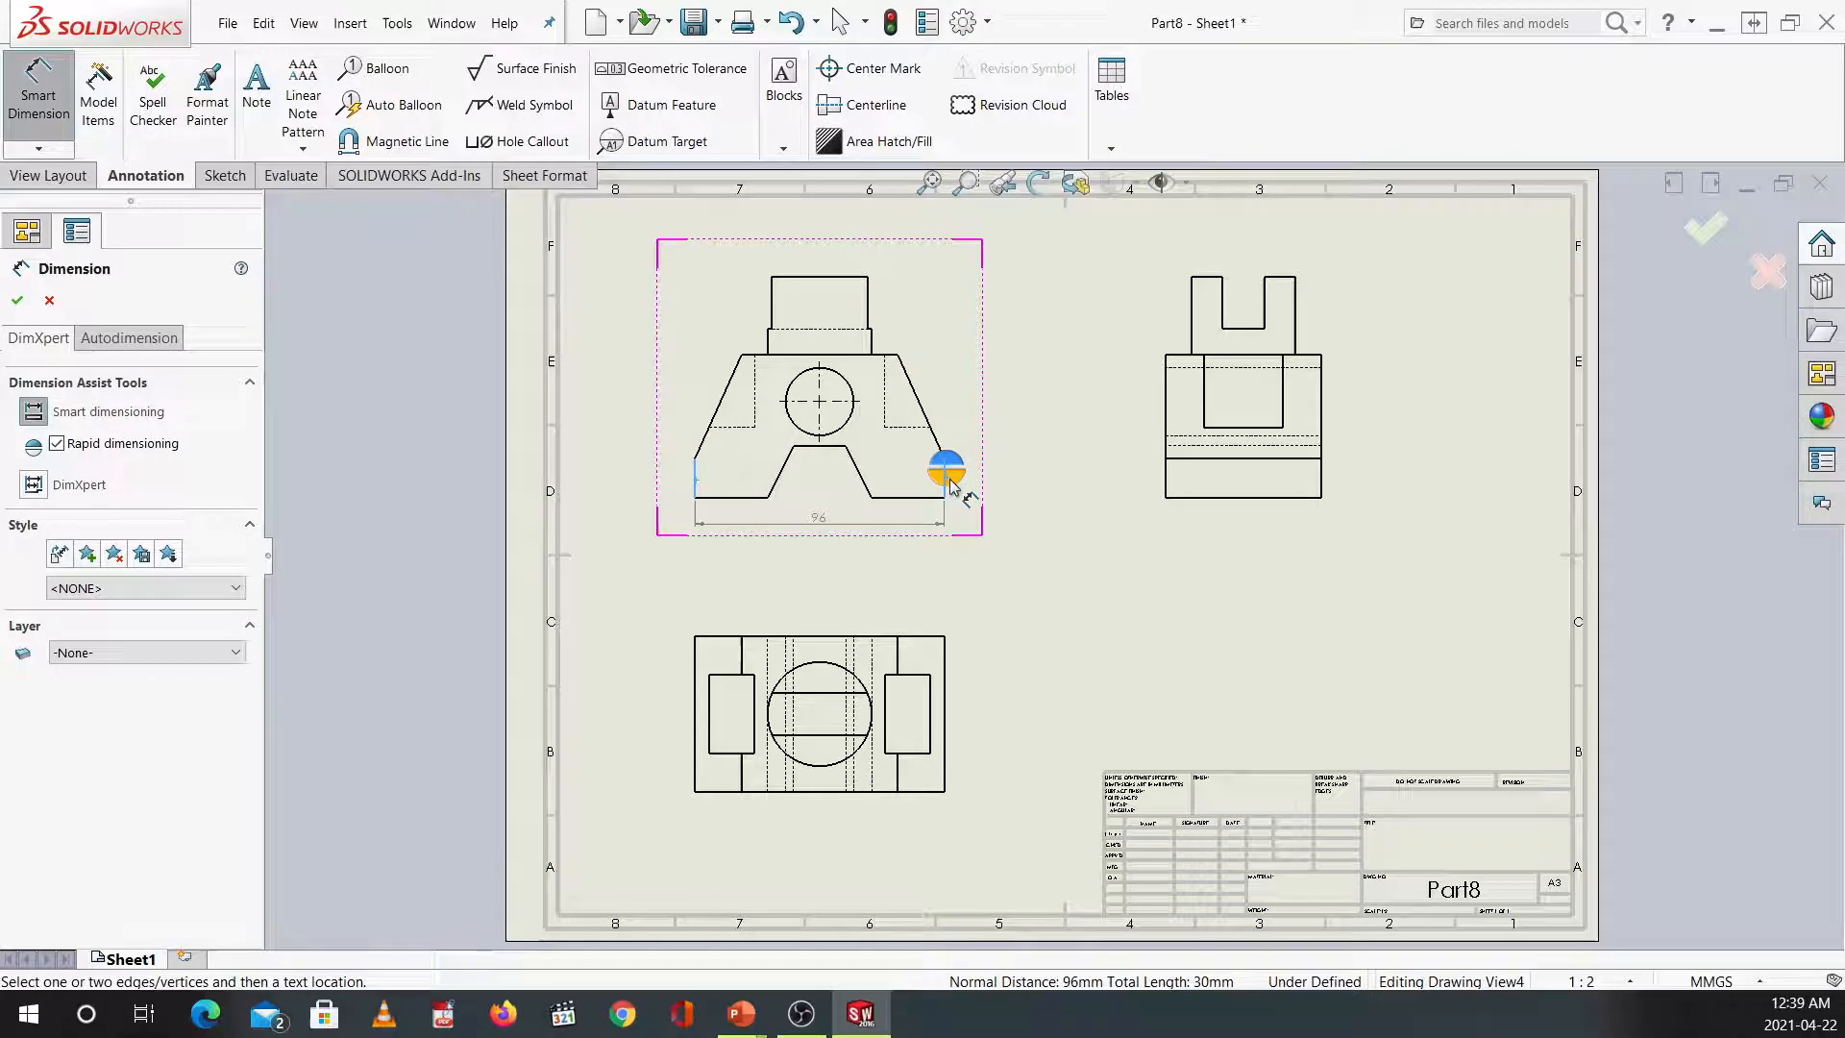
{"action": "left_click", "coordinate": [950, 480]}
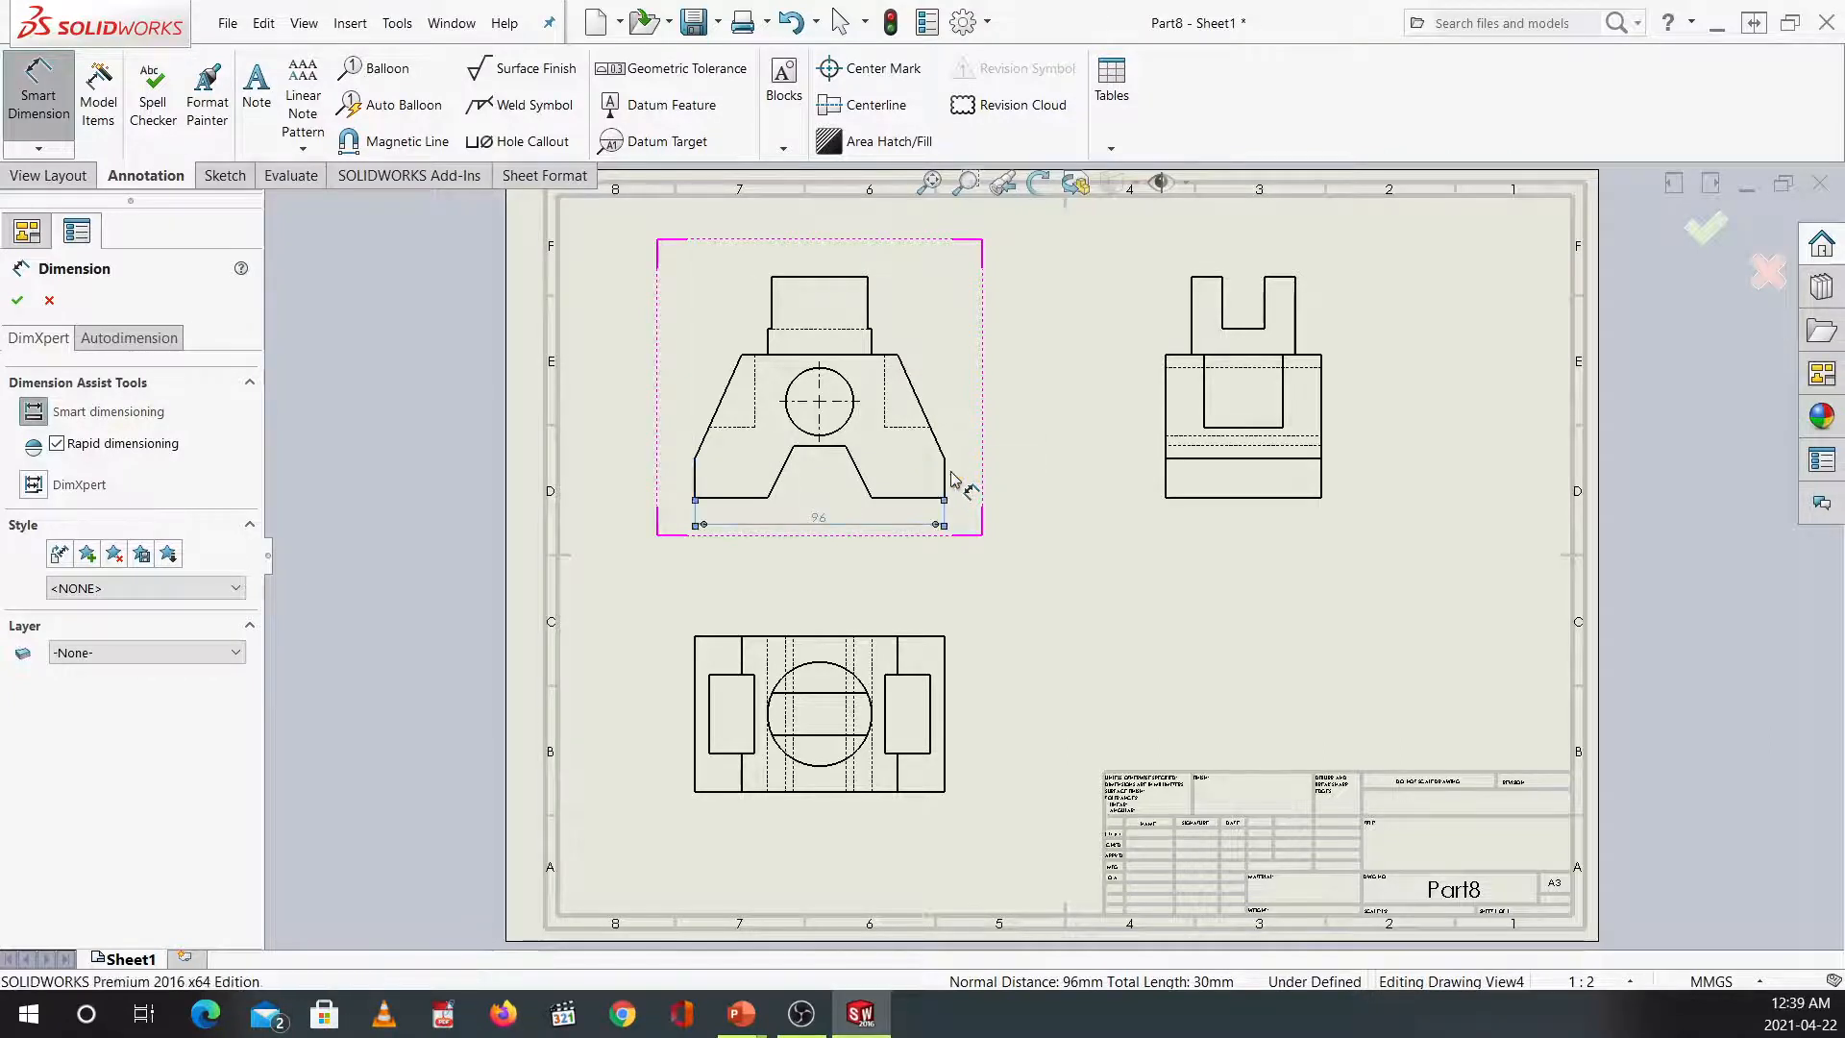
Dimension the upper and lower widths of the tapered bottom notch in the base view, placing both below the view.
{"action": "left_click", "coordinate": [807, 447]}
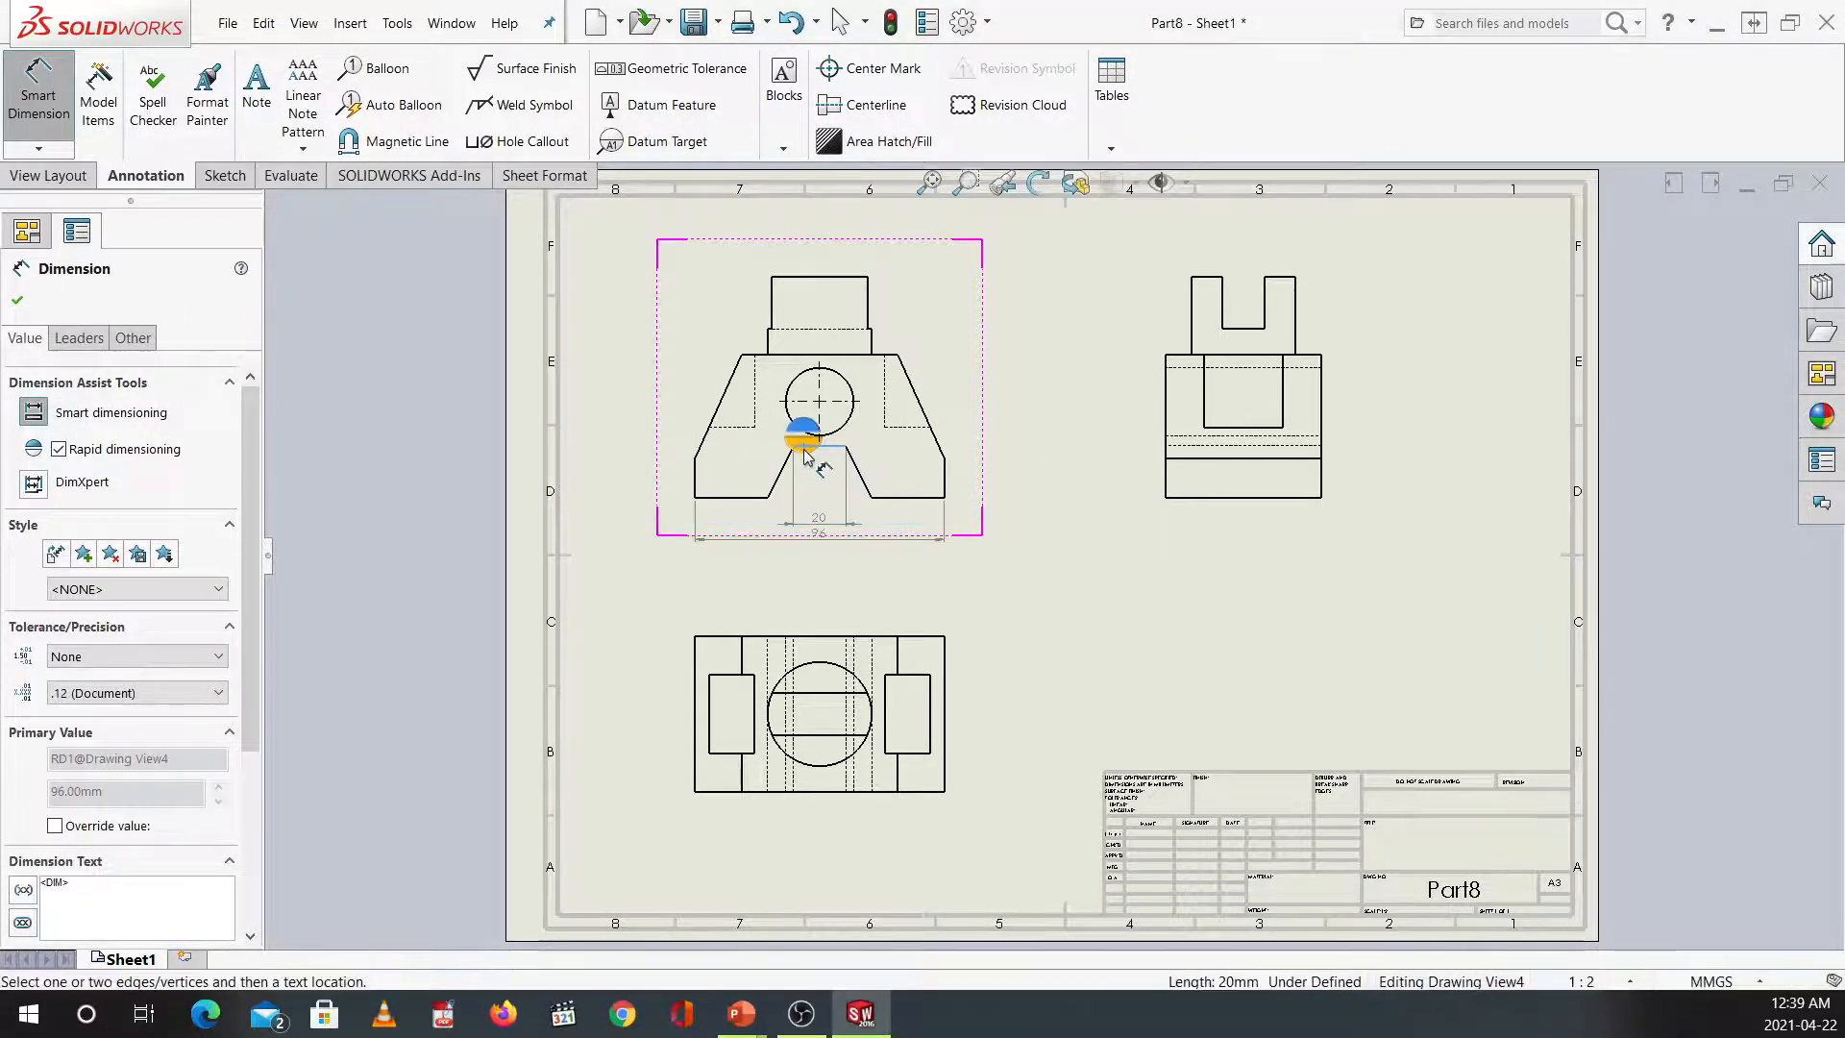
{"action": "left_click", "coordinate": [805, 457]}
{"action": "left_click", "coordinate": [772, 496]}
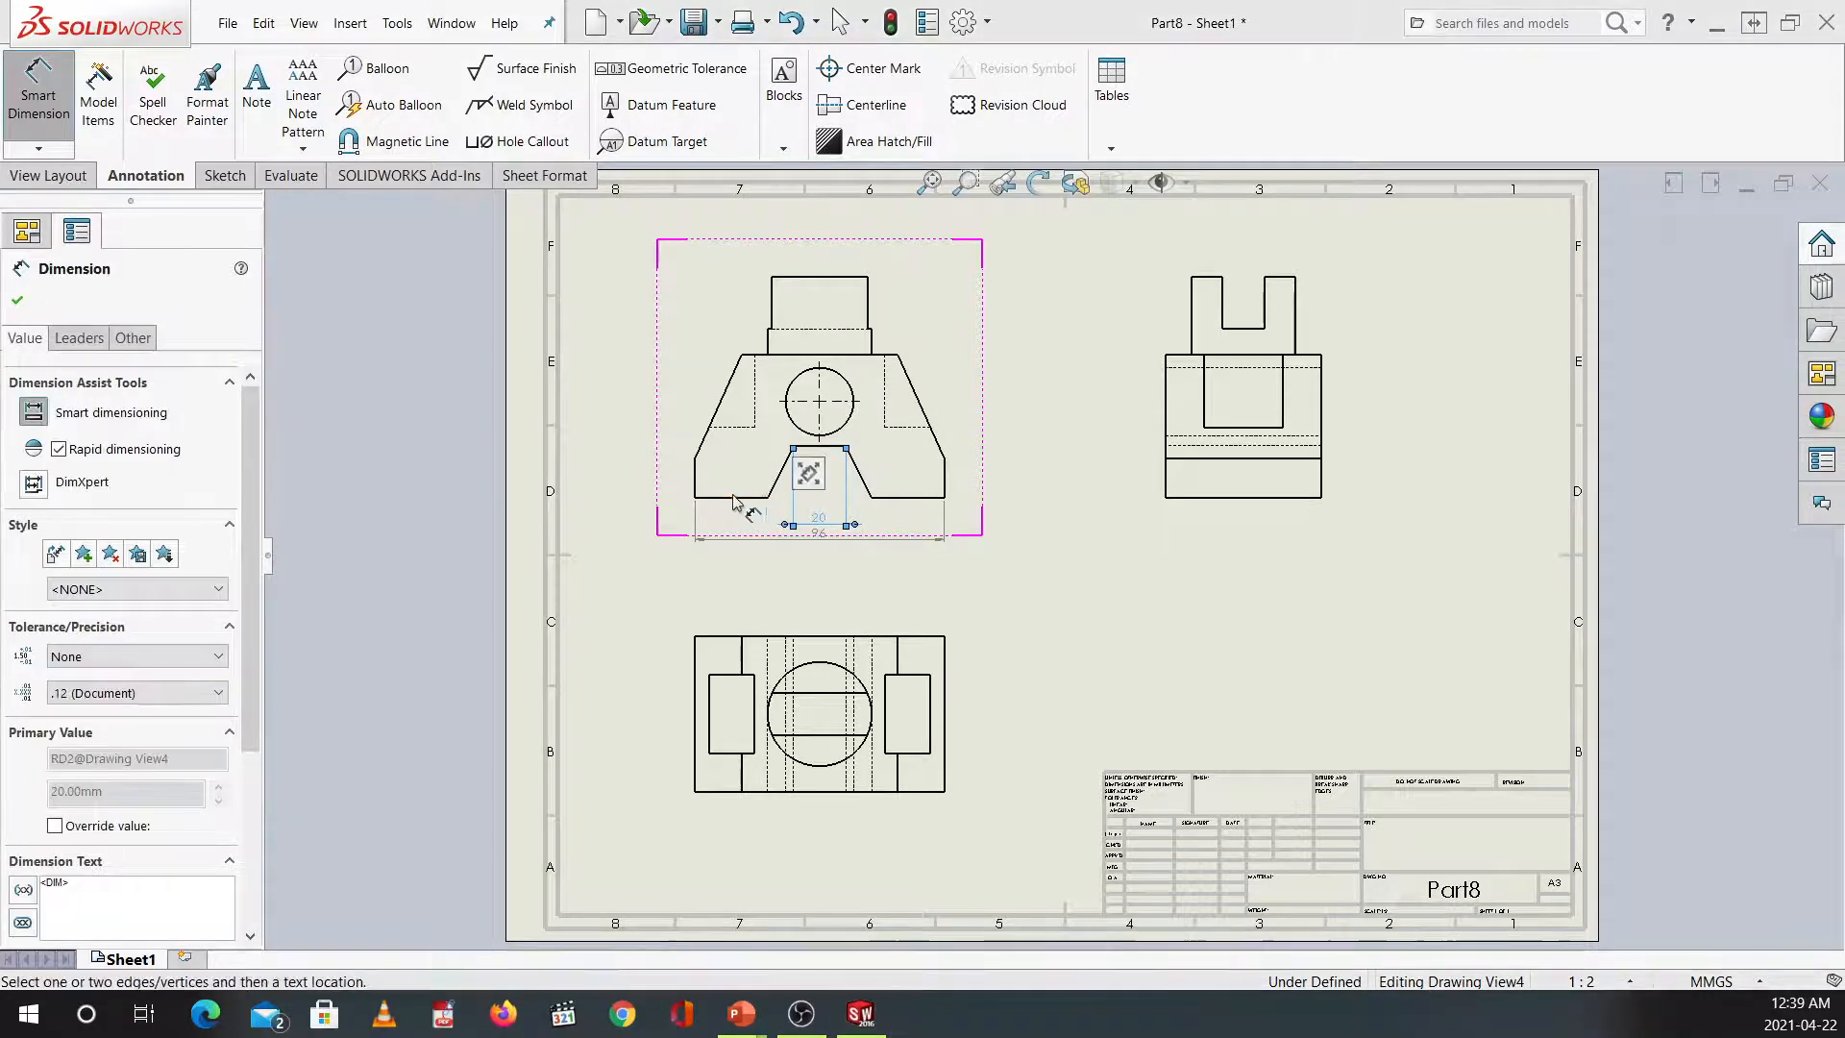
{"action": "left_click", "coordinate": [872, 498]}
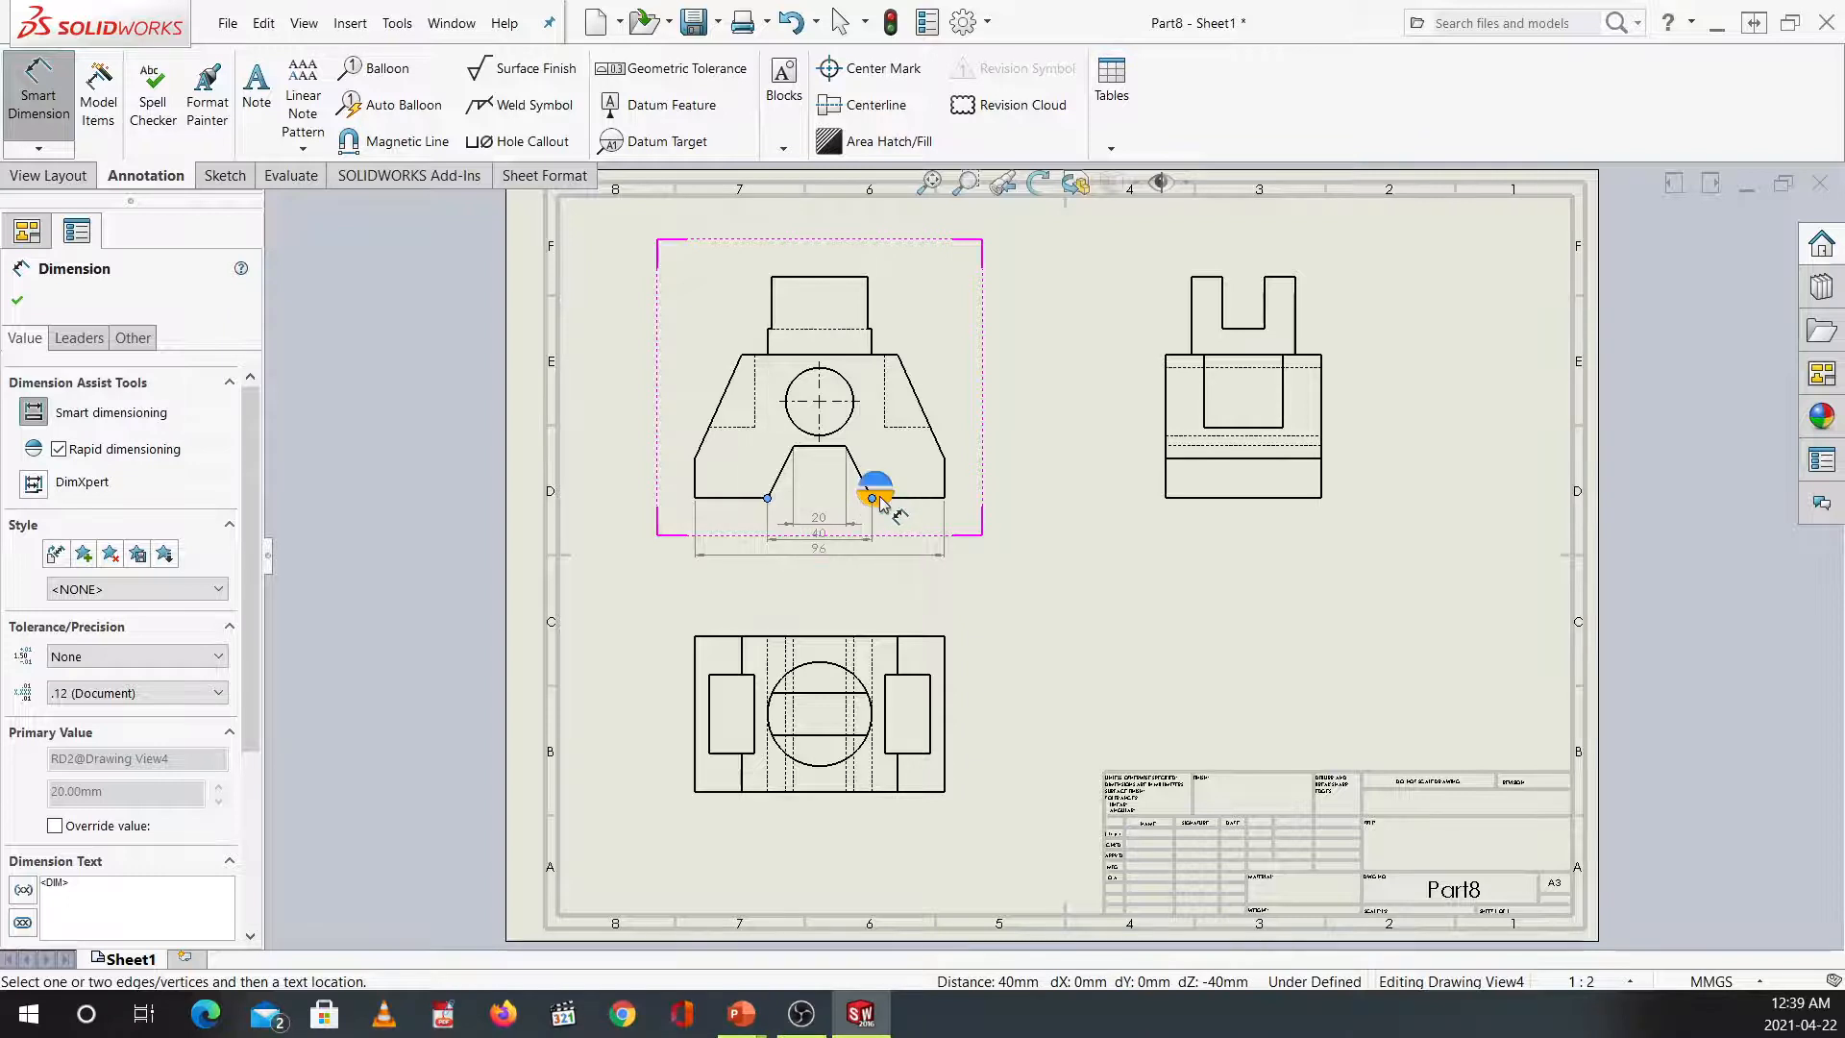
{"action": "left_click", "coordinate": [877, 499]}
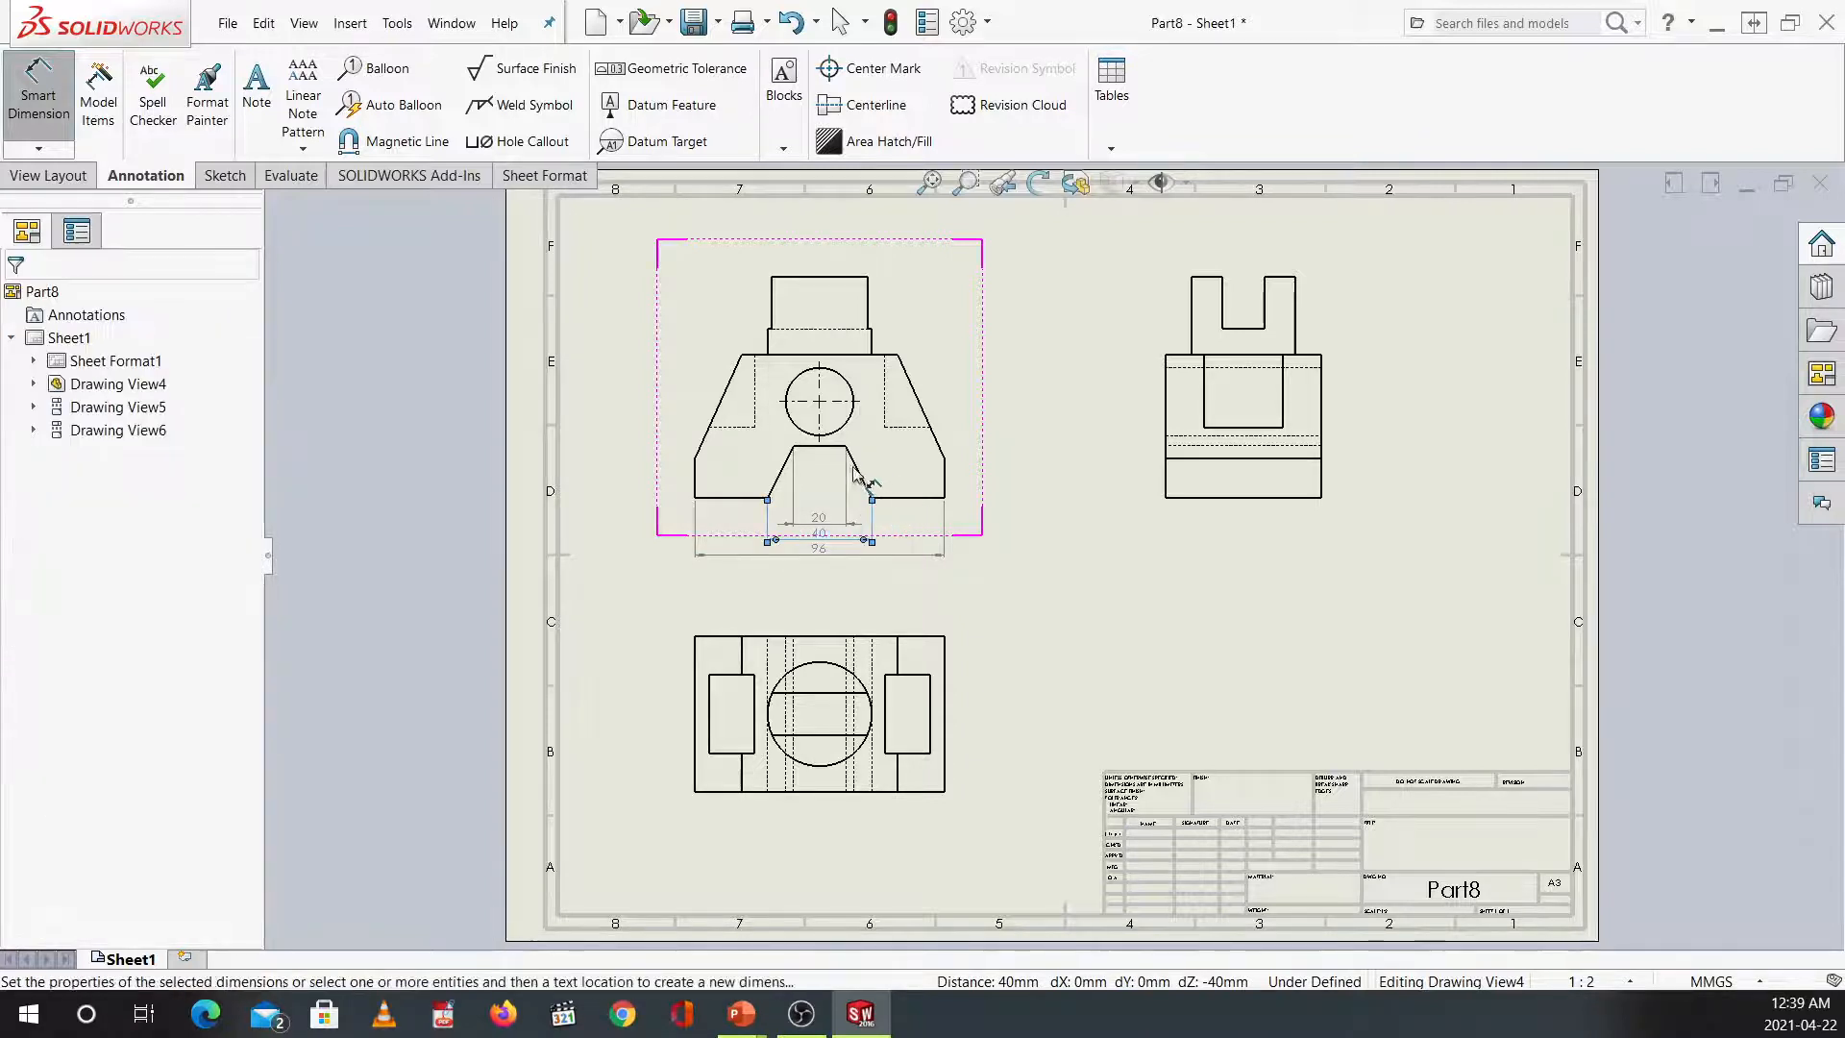
Dimension the width of the top edge of the upper boss in the base view, placing it above the view.
{"action": "left_click", "coordinate": [850, 278]}
{"action": "left_click", "coordinate": [852, 275]}
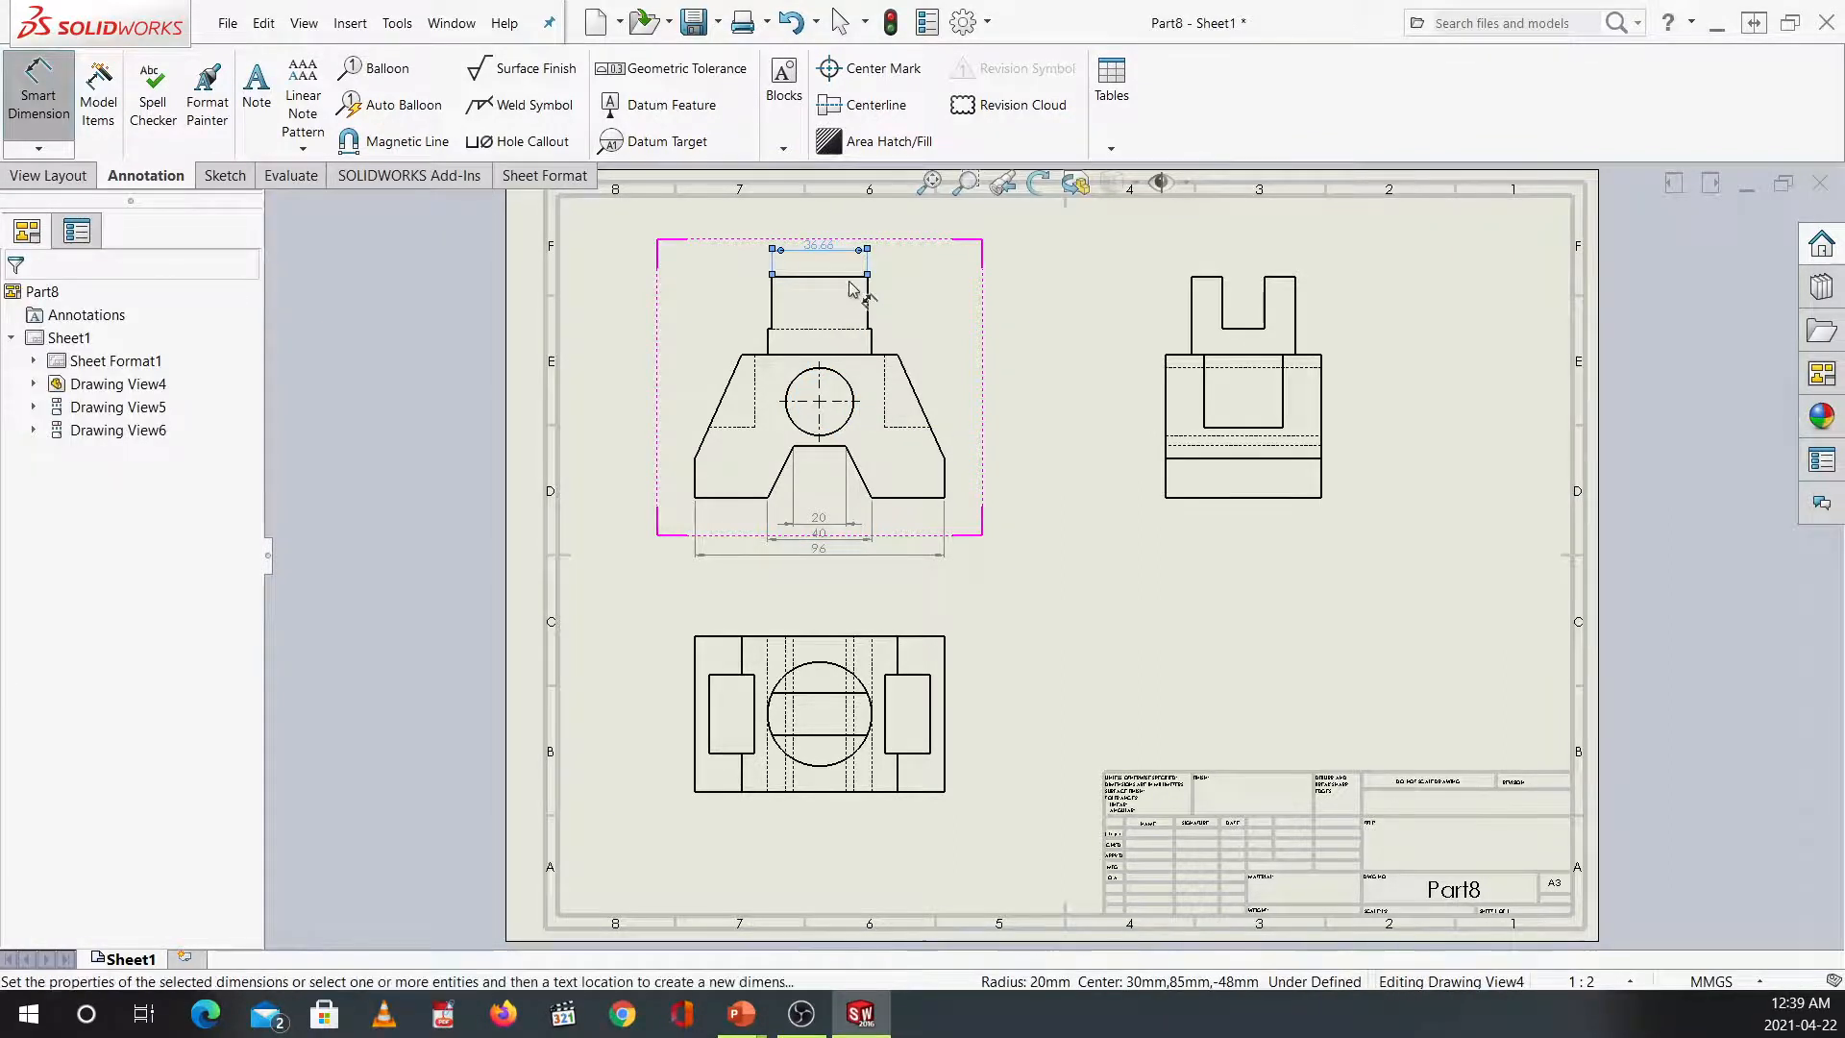
Dimension the boss height in the base view, placed beside it, and the upper slot width in the side view, placed above it.
{"action": "left_click", "coordinate": [858, 363]}
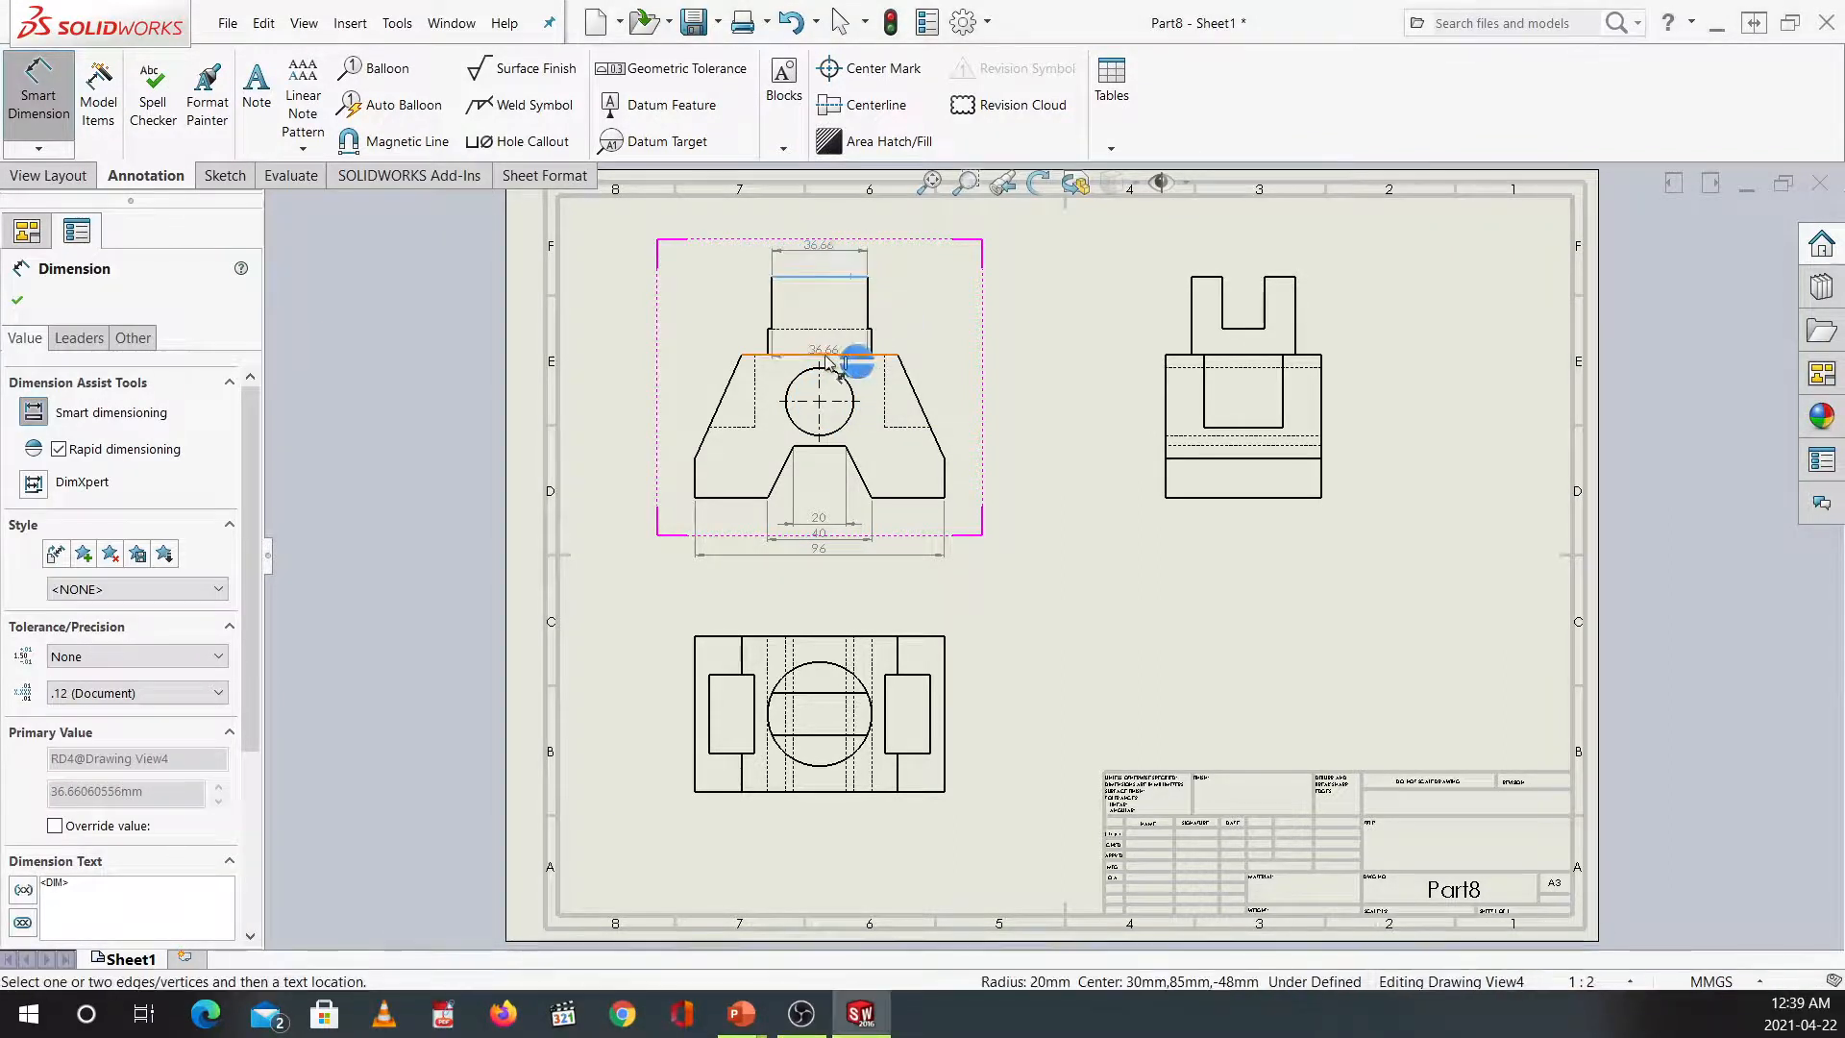
{"action": "left_click", "coordinate": [824, 365]}
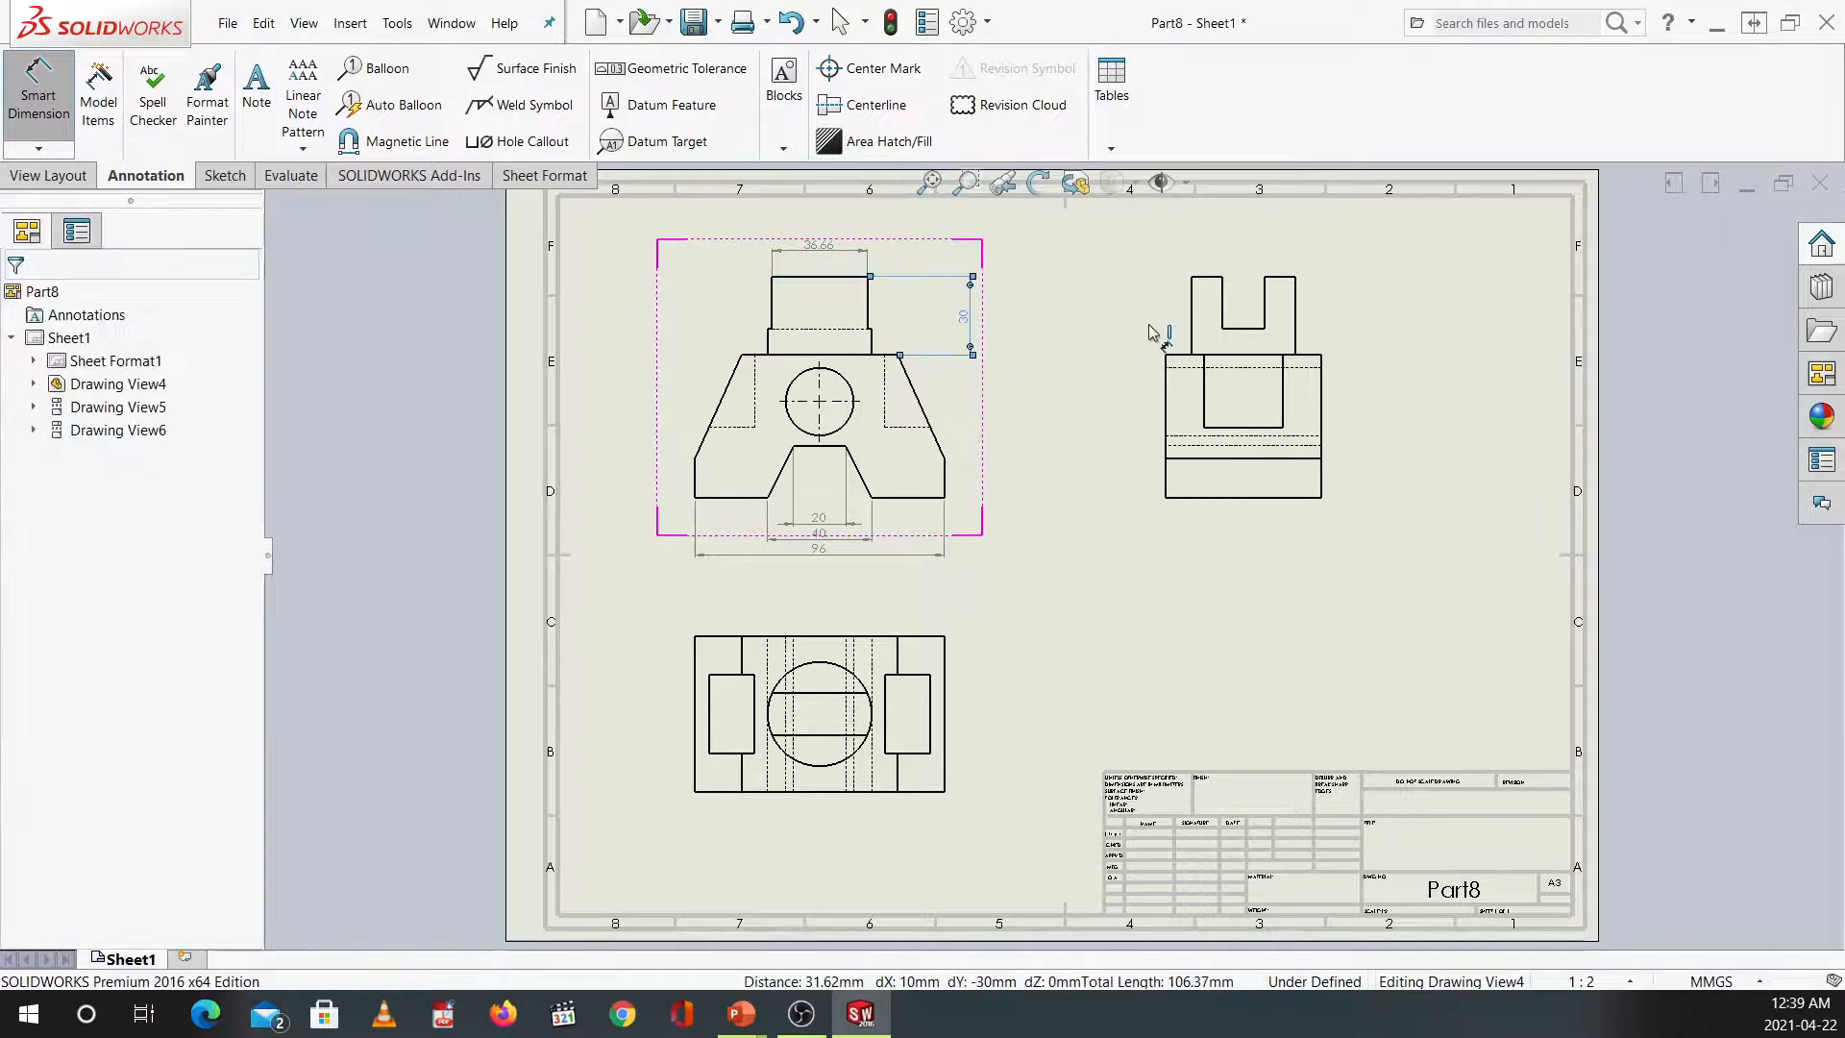
{"action": "left_click", "coordinate": [1245, 332]}
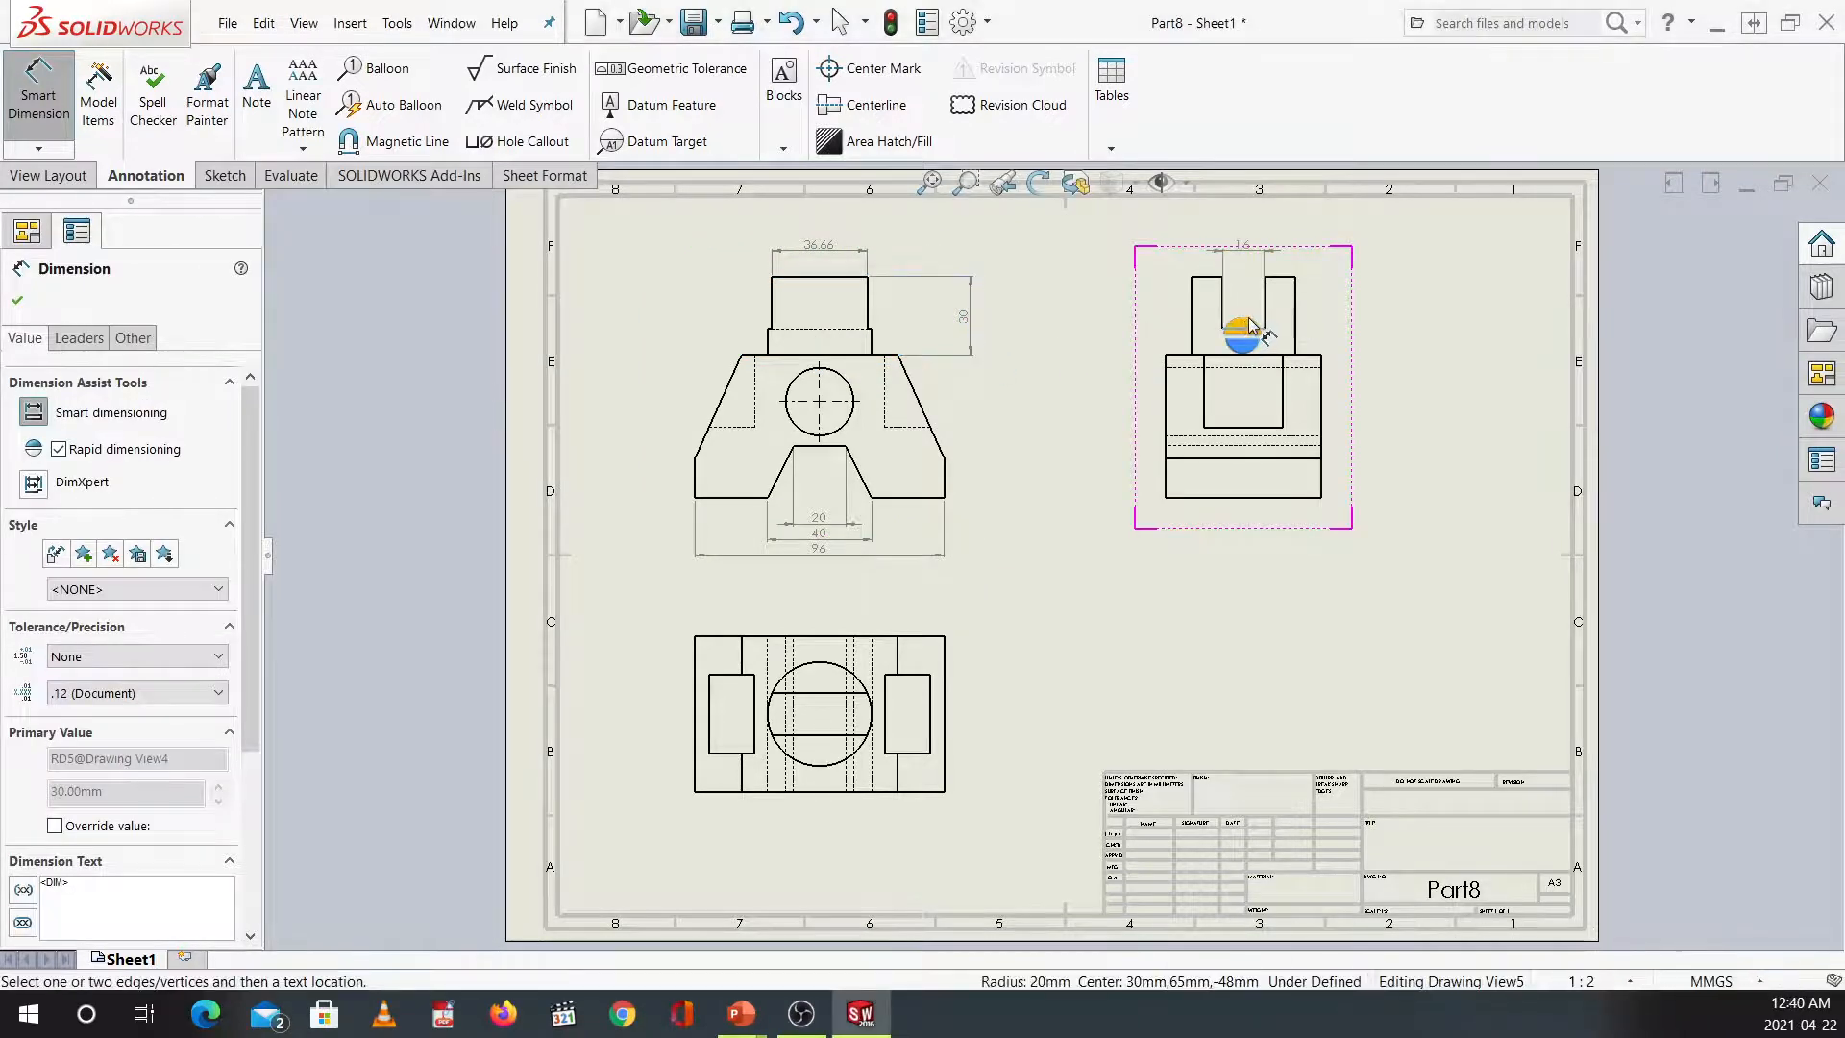
{"action": "left_click", "coordinate": [1242, 247]}
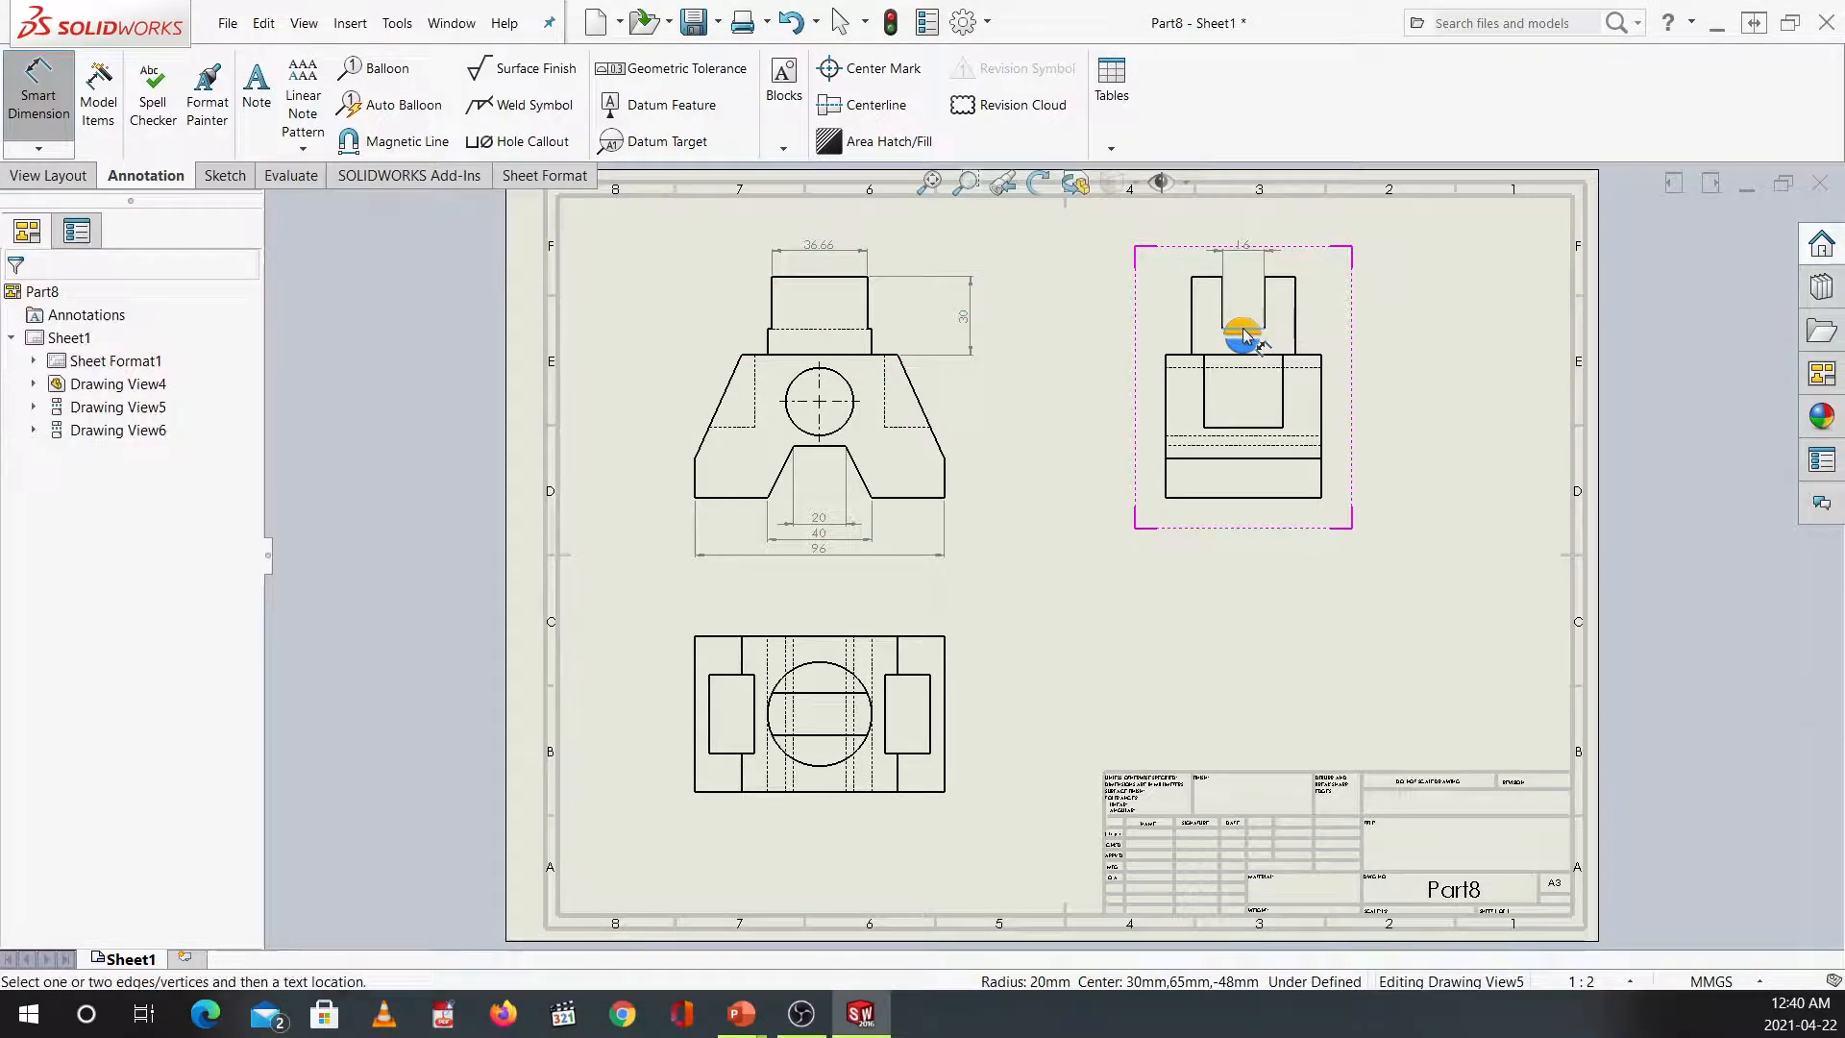
Dimension the distance from the top view's upper edge to the left pocket's upper edge, placing it left of the view.
{"action": "left_click", "coordinate": [722, 637]}
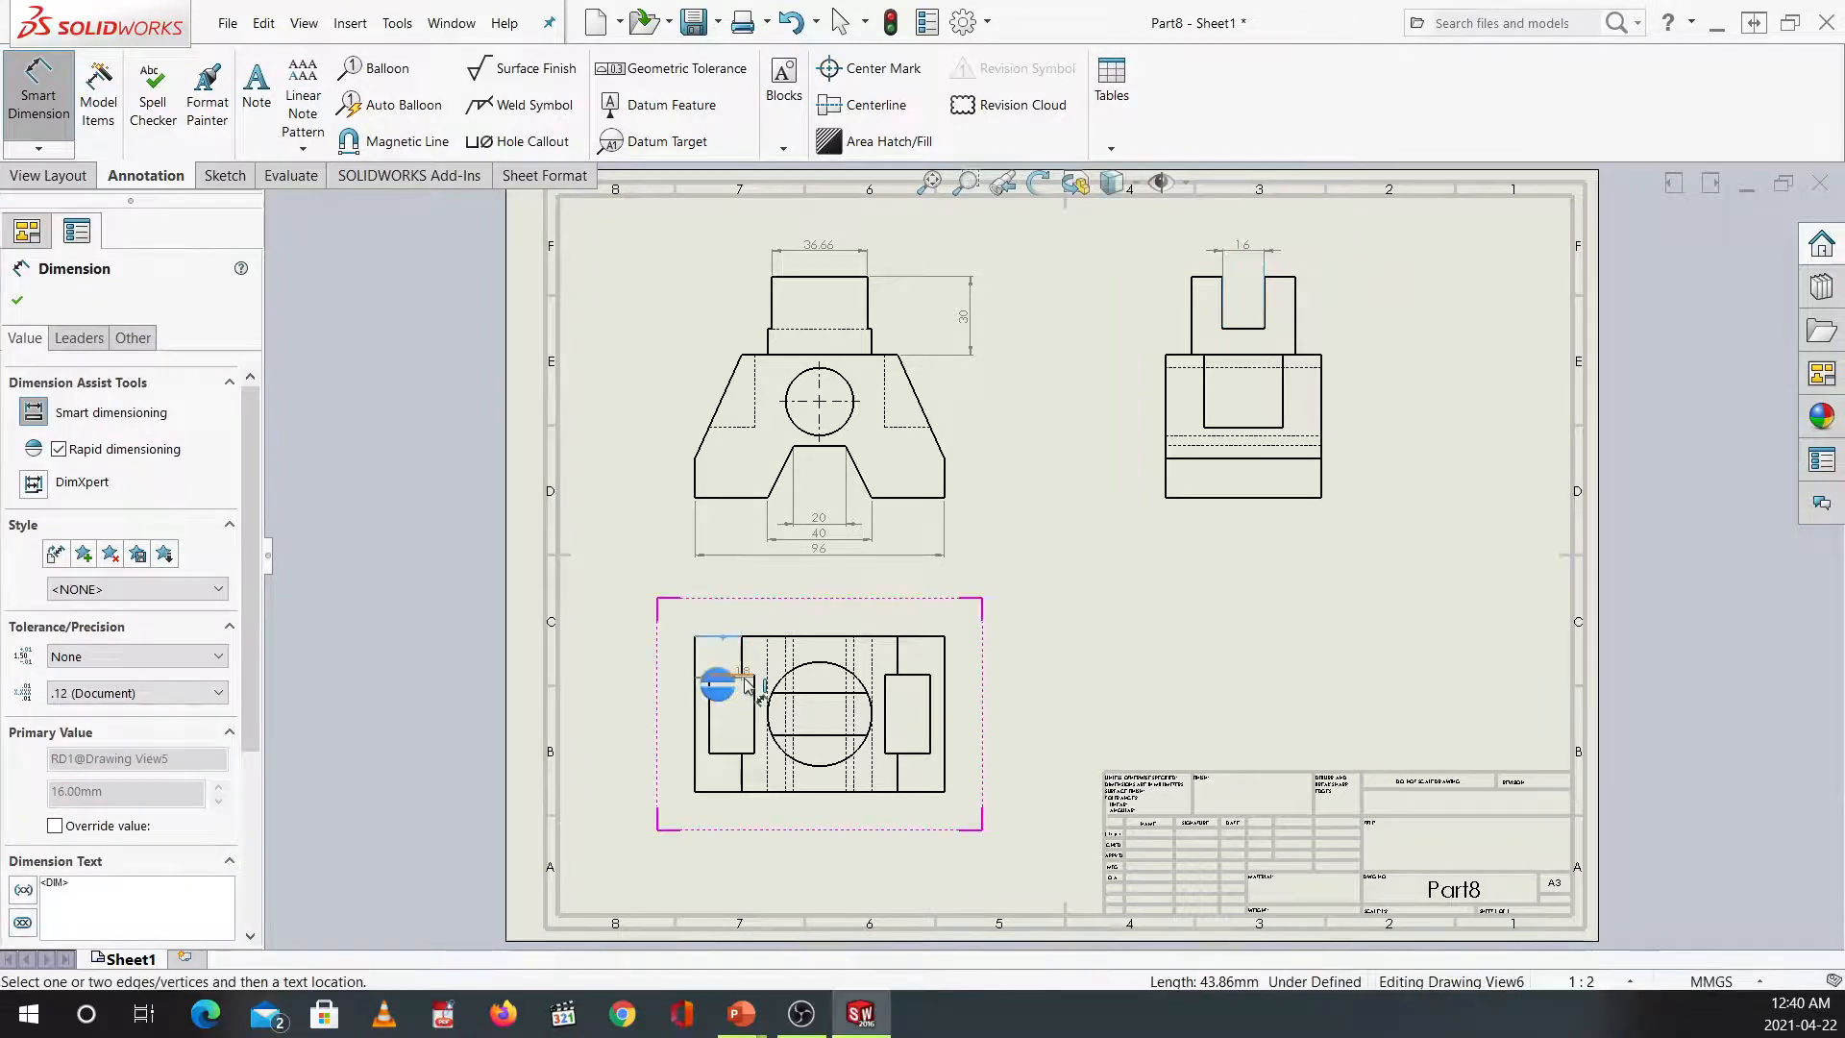
{"action": "left_click", "coordinate": [716, 675]}
{"action": "left_click", "coordinate": [663, 658]}
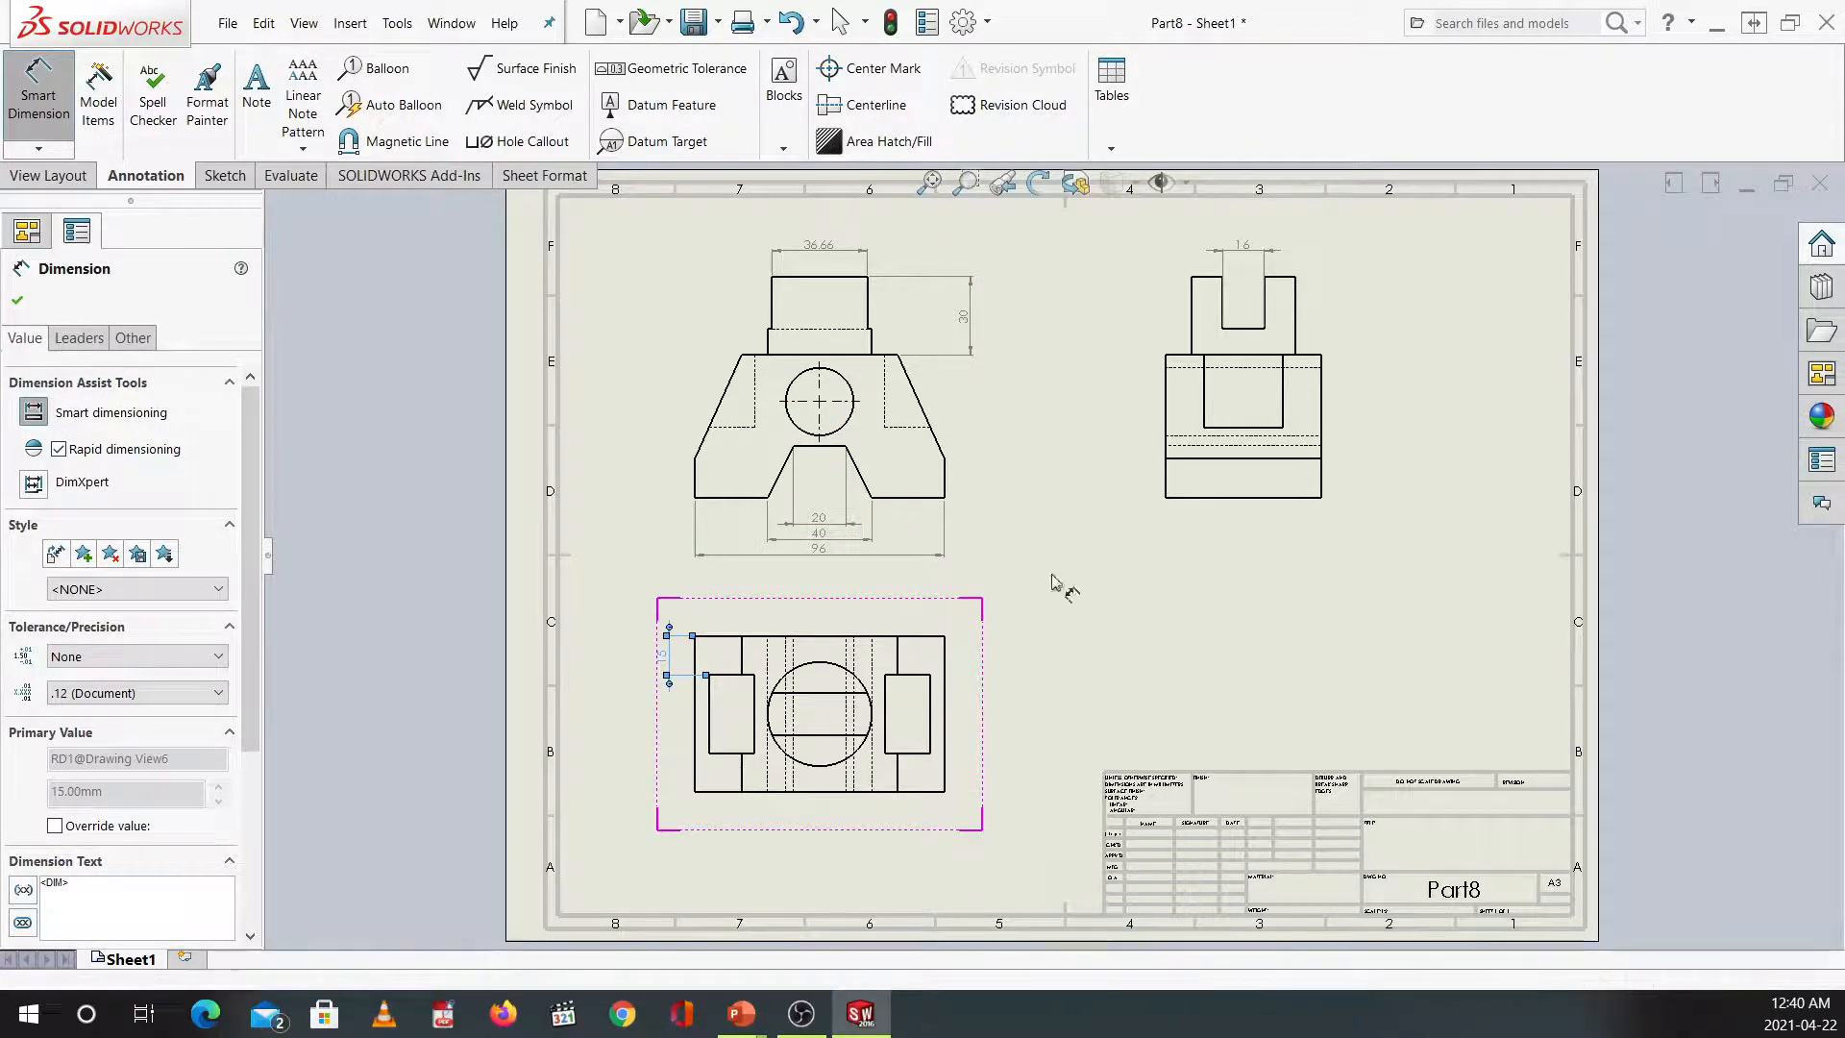
Dimension the side view's overall width below it and the right pocket's vertical length in the top view, placed to its right.
{"action": "left_click", "coordinate": [1220, 515]}
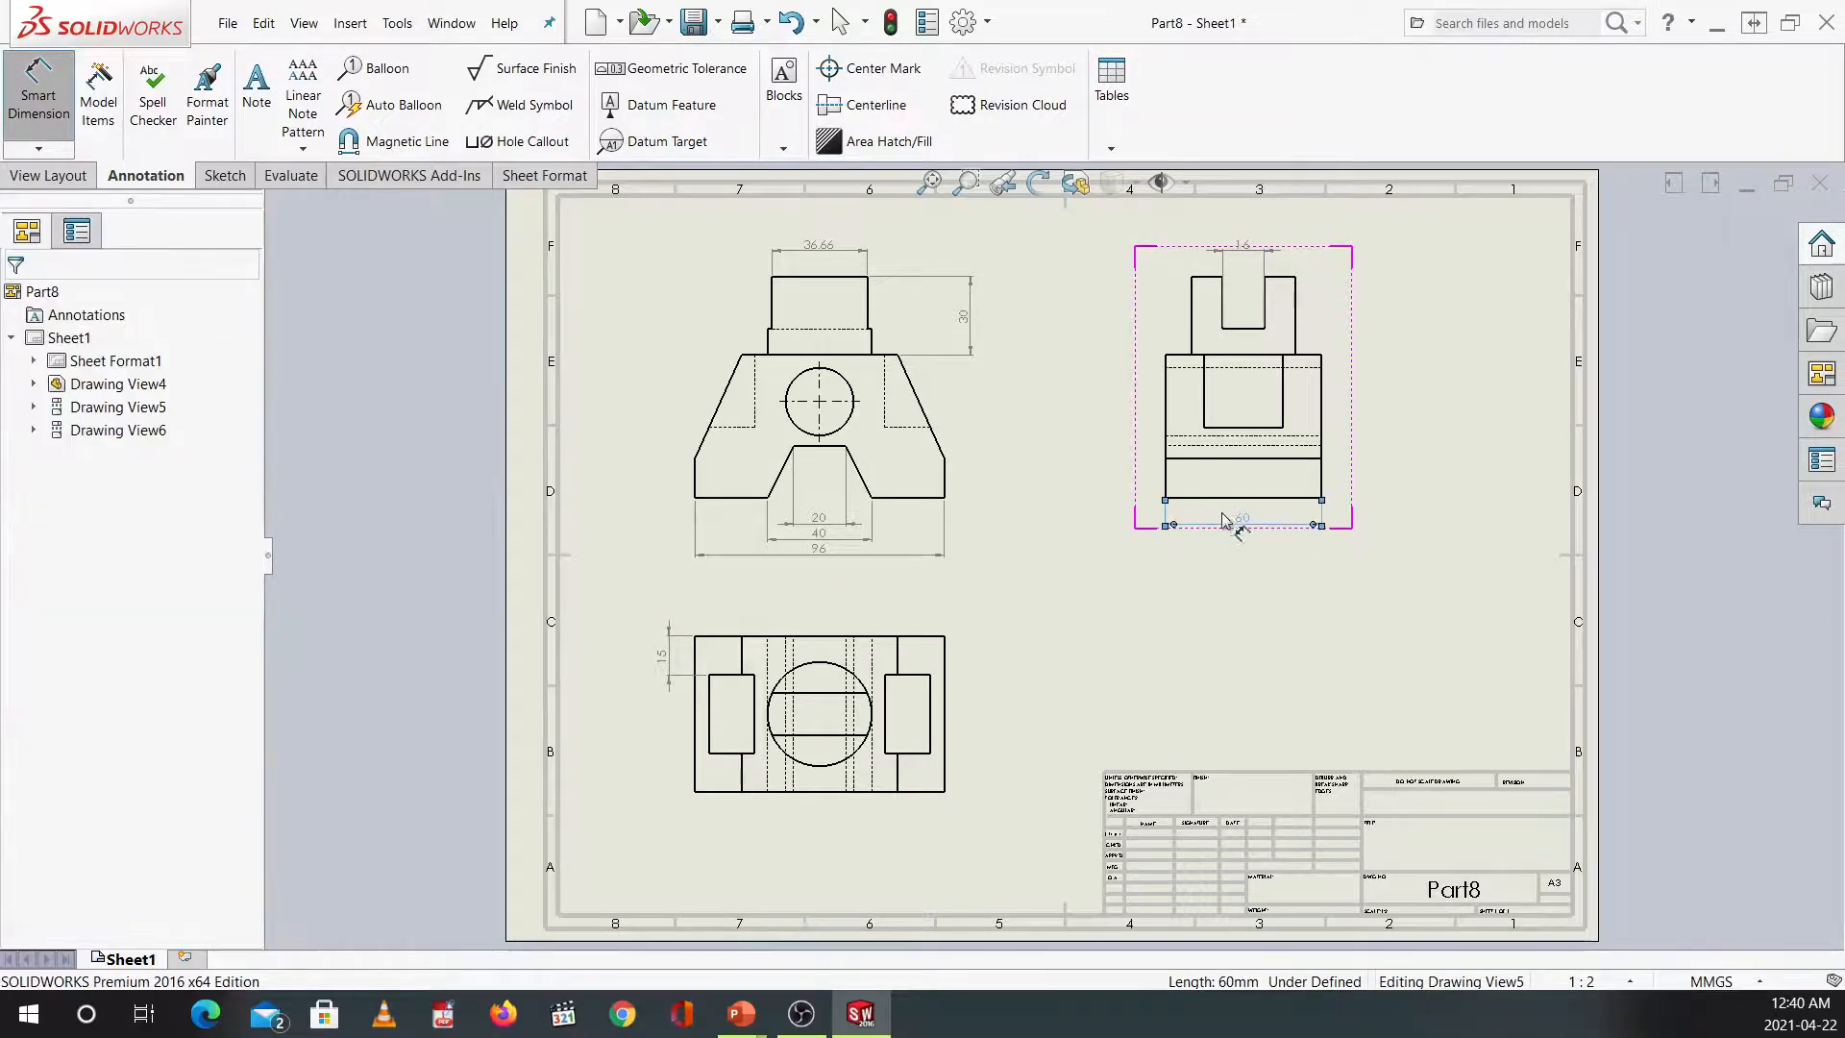
{"action": "left_click", "coordinate": [937, 727]}
{"action": "left_click", "coordinate": [940, 735]}
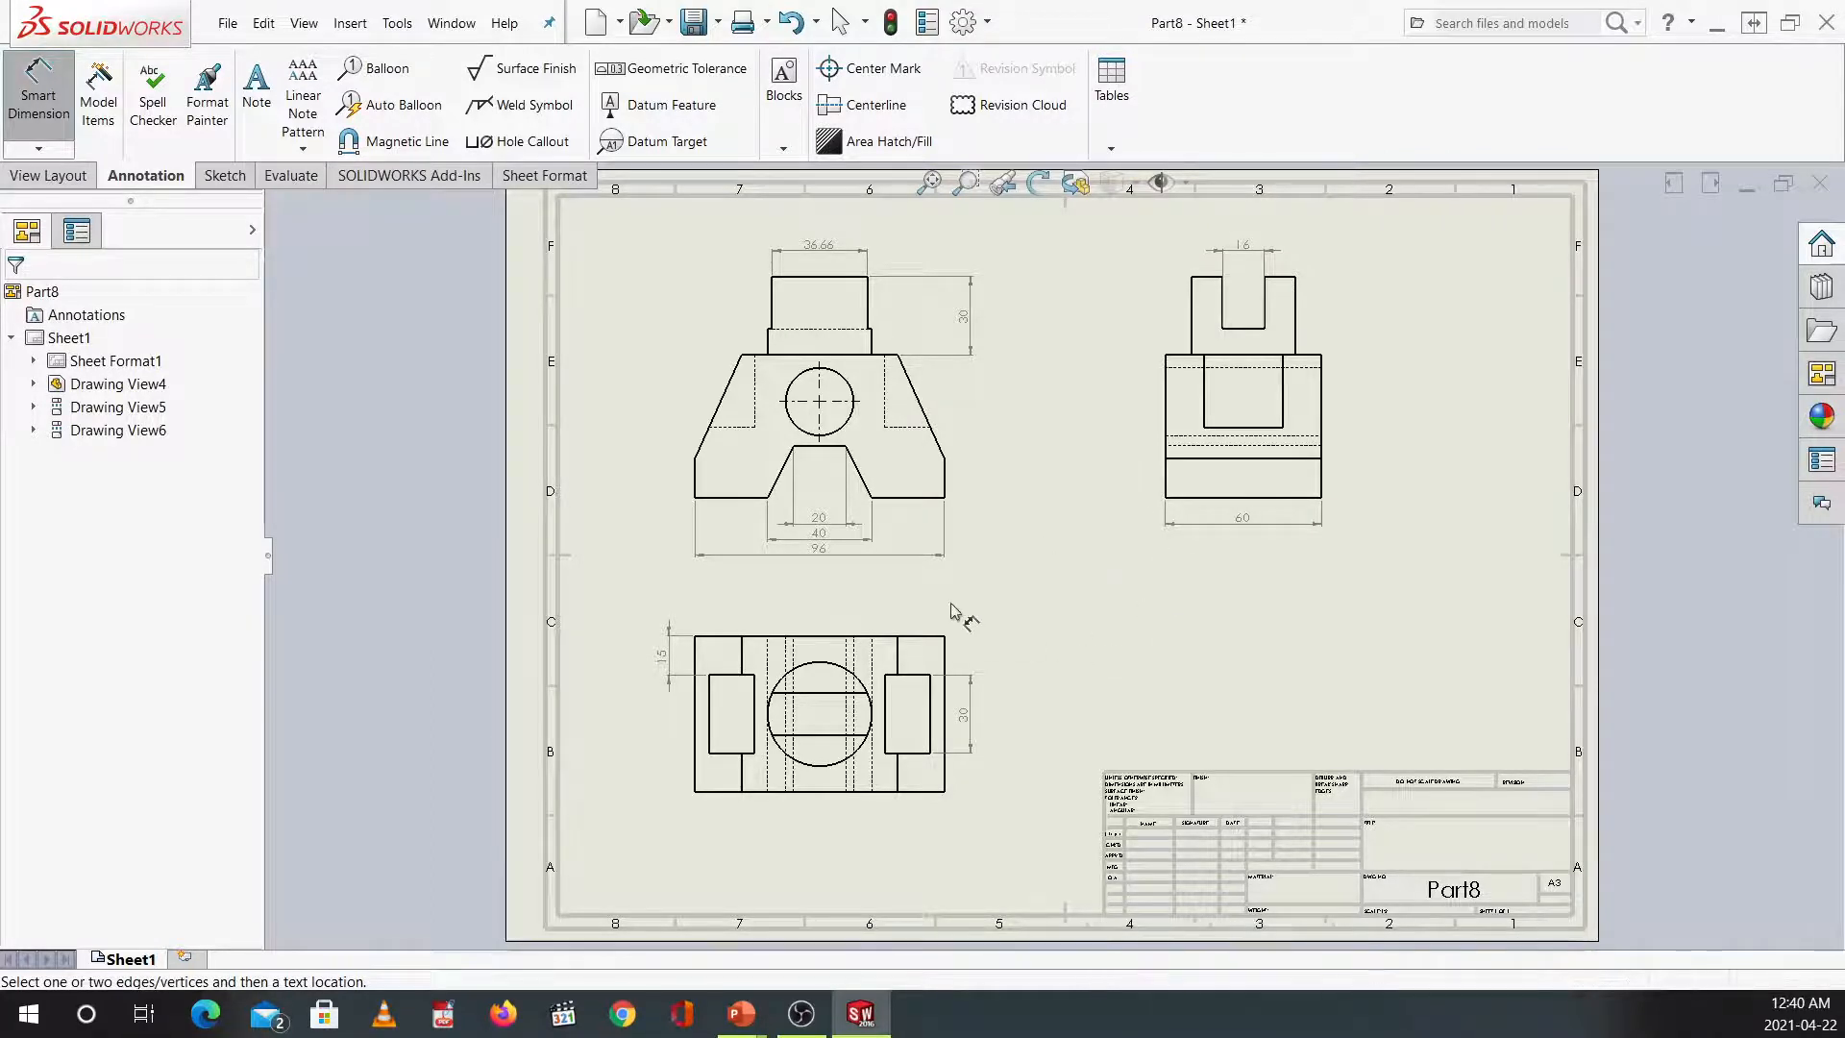
{"action": "key", "text": "Escape"}
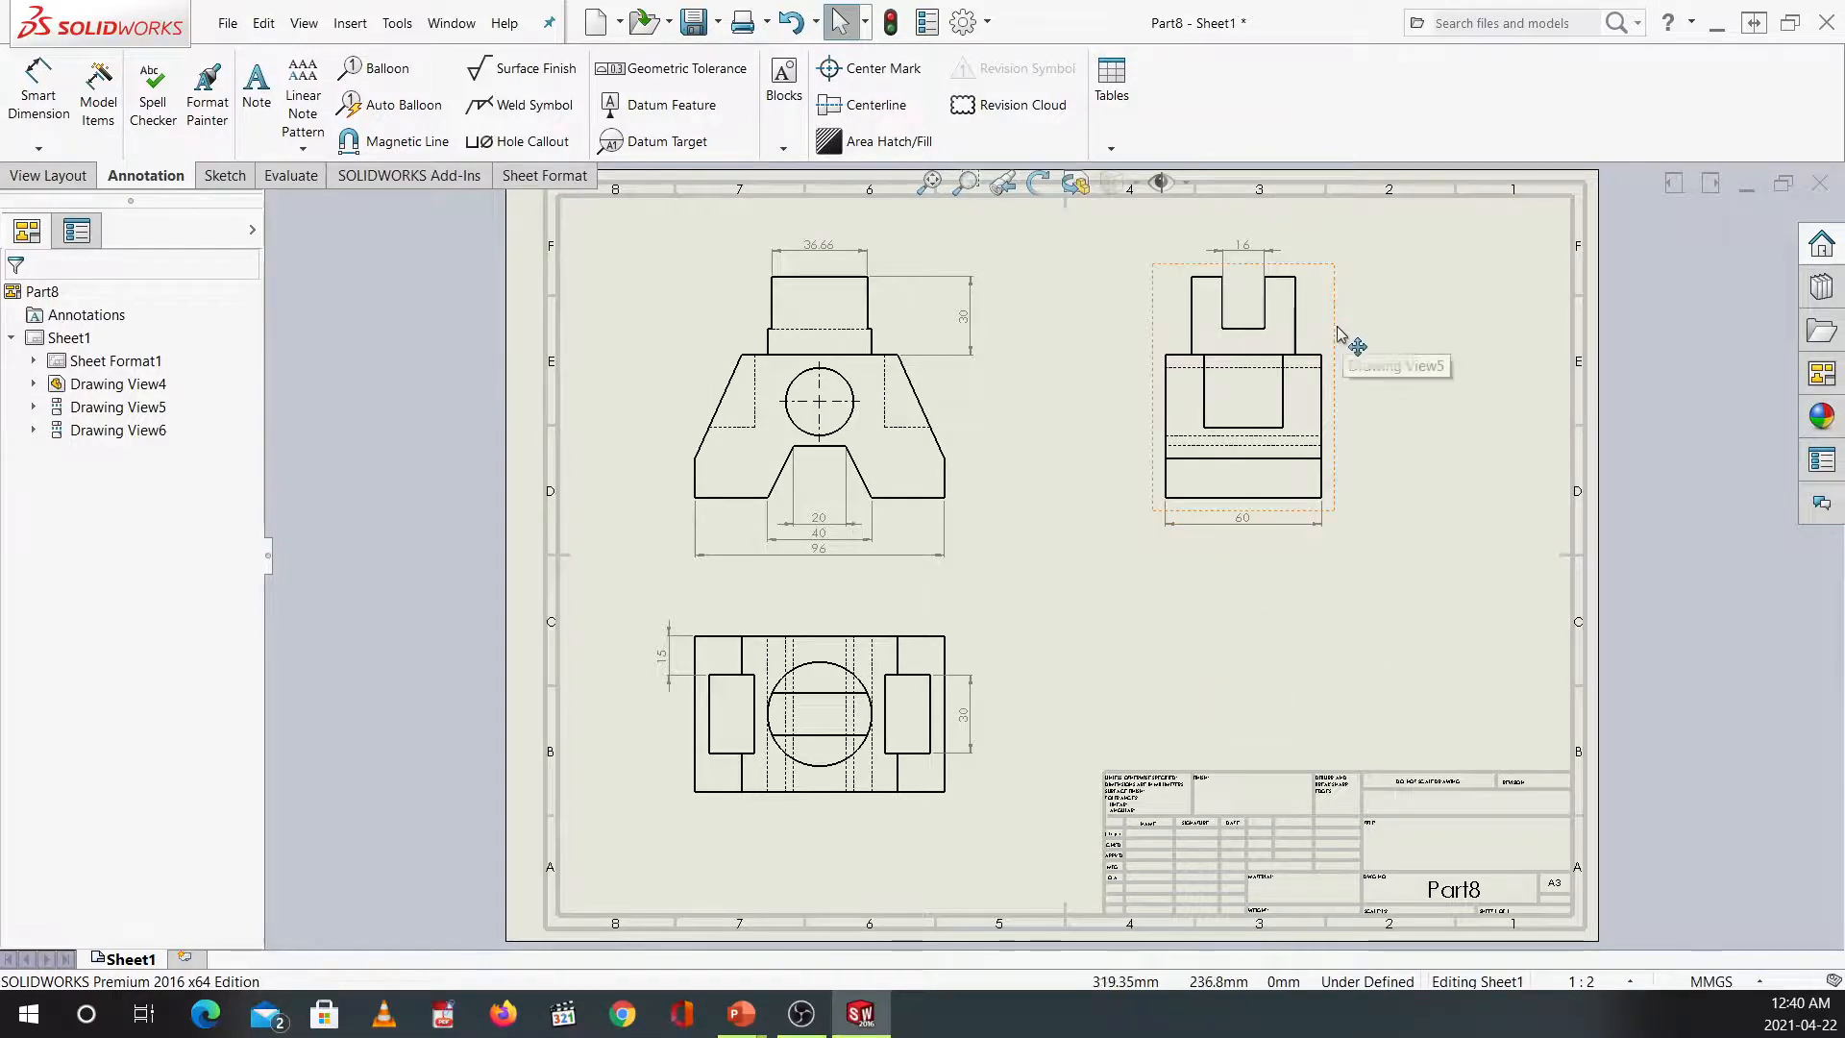
Move the side view slightly farther right and insert an isometric model view of Part8 below it.
{"action": "mouse_move", "coordinate": [1339, 343]}
{"action": "left_mouse_down"}
{"action": "mouse_move", "coordinate": [1343, 288]}
{"action": "mouse_move", "coordinate": [1400, 297]}
{"action": "left_mouse_up"}
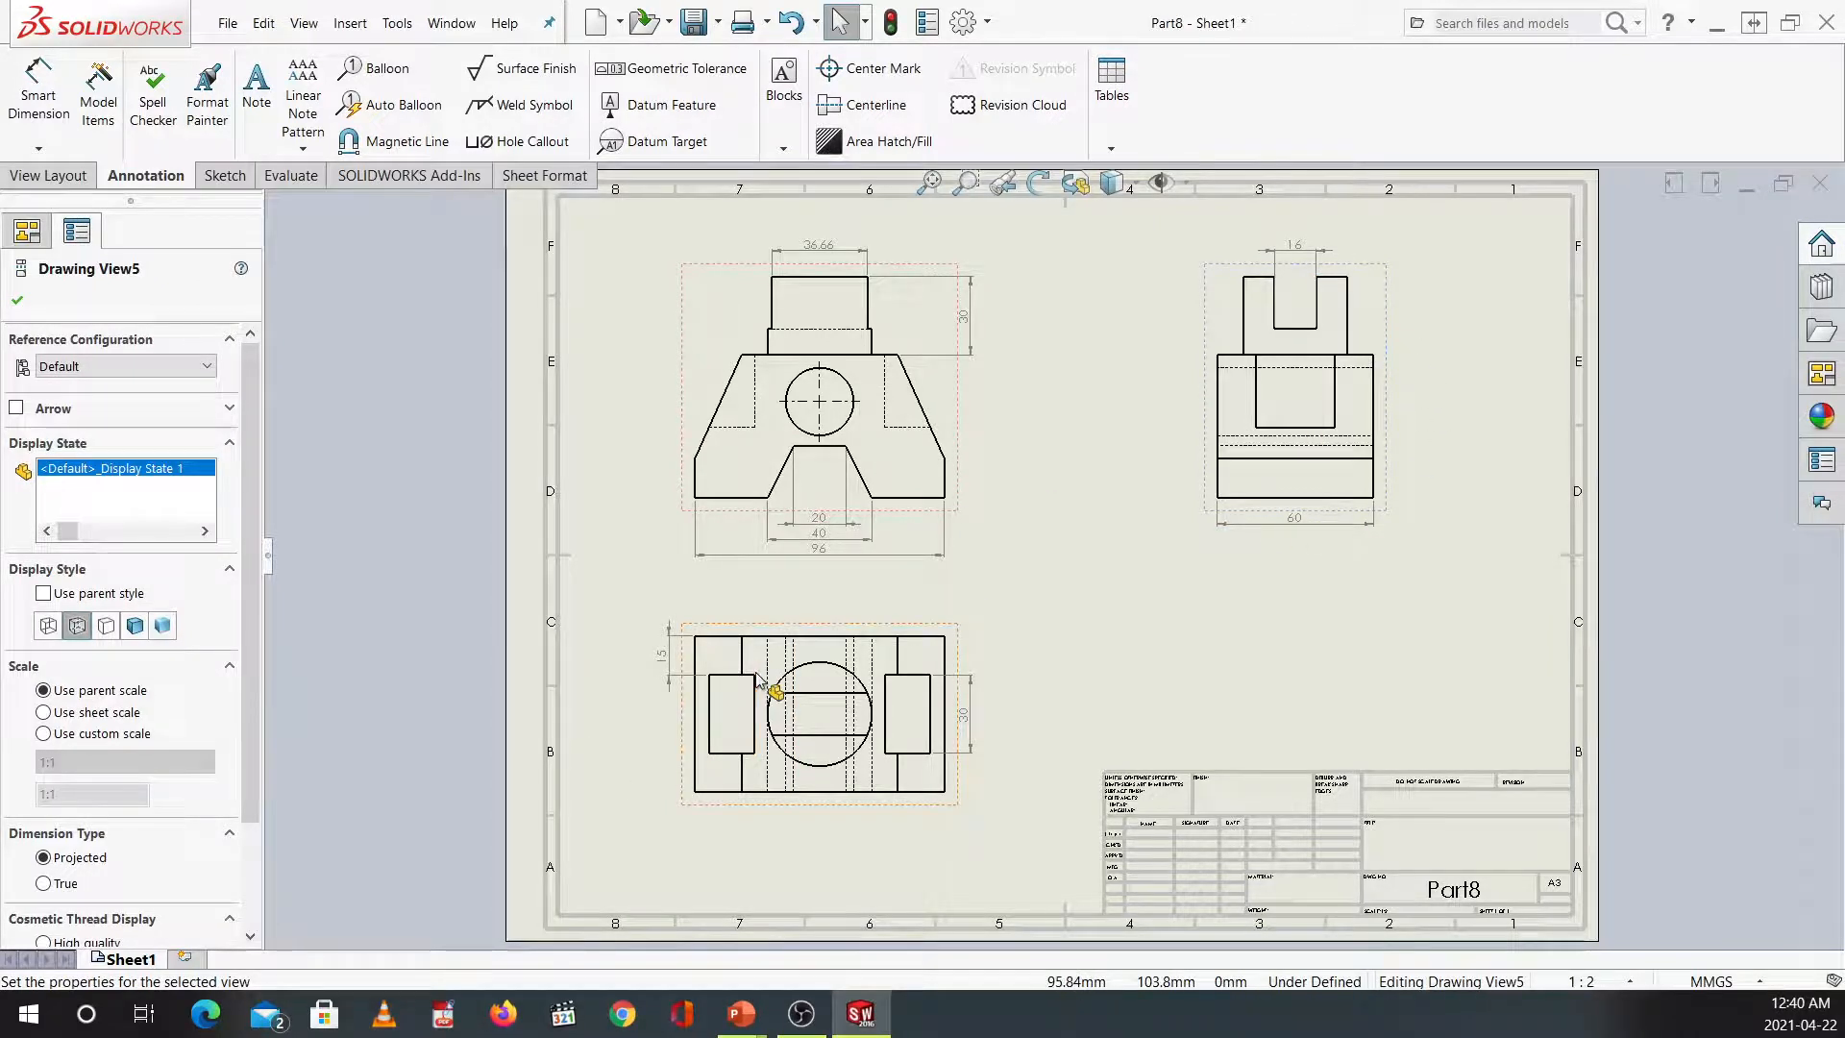
{"action": "left_click", "coordinate": [40, 179]}
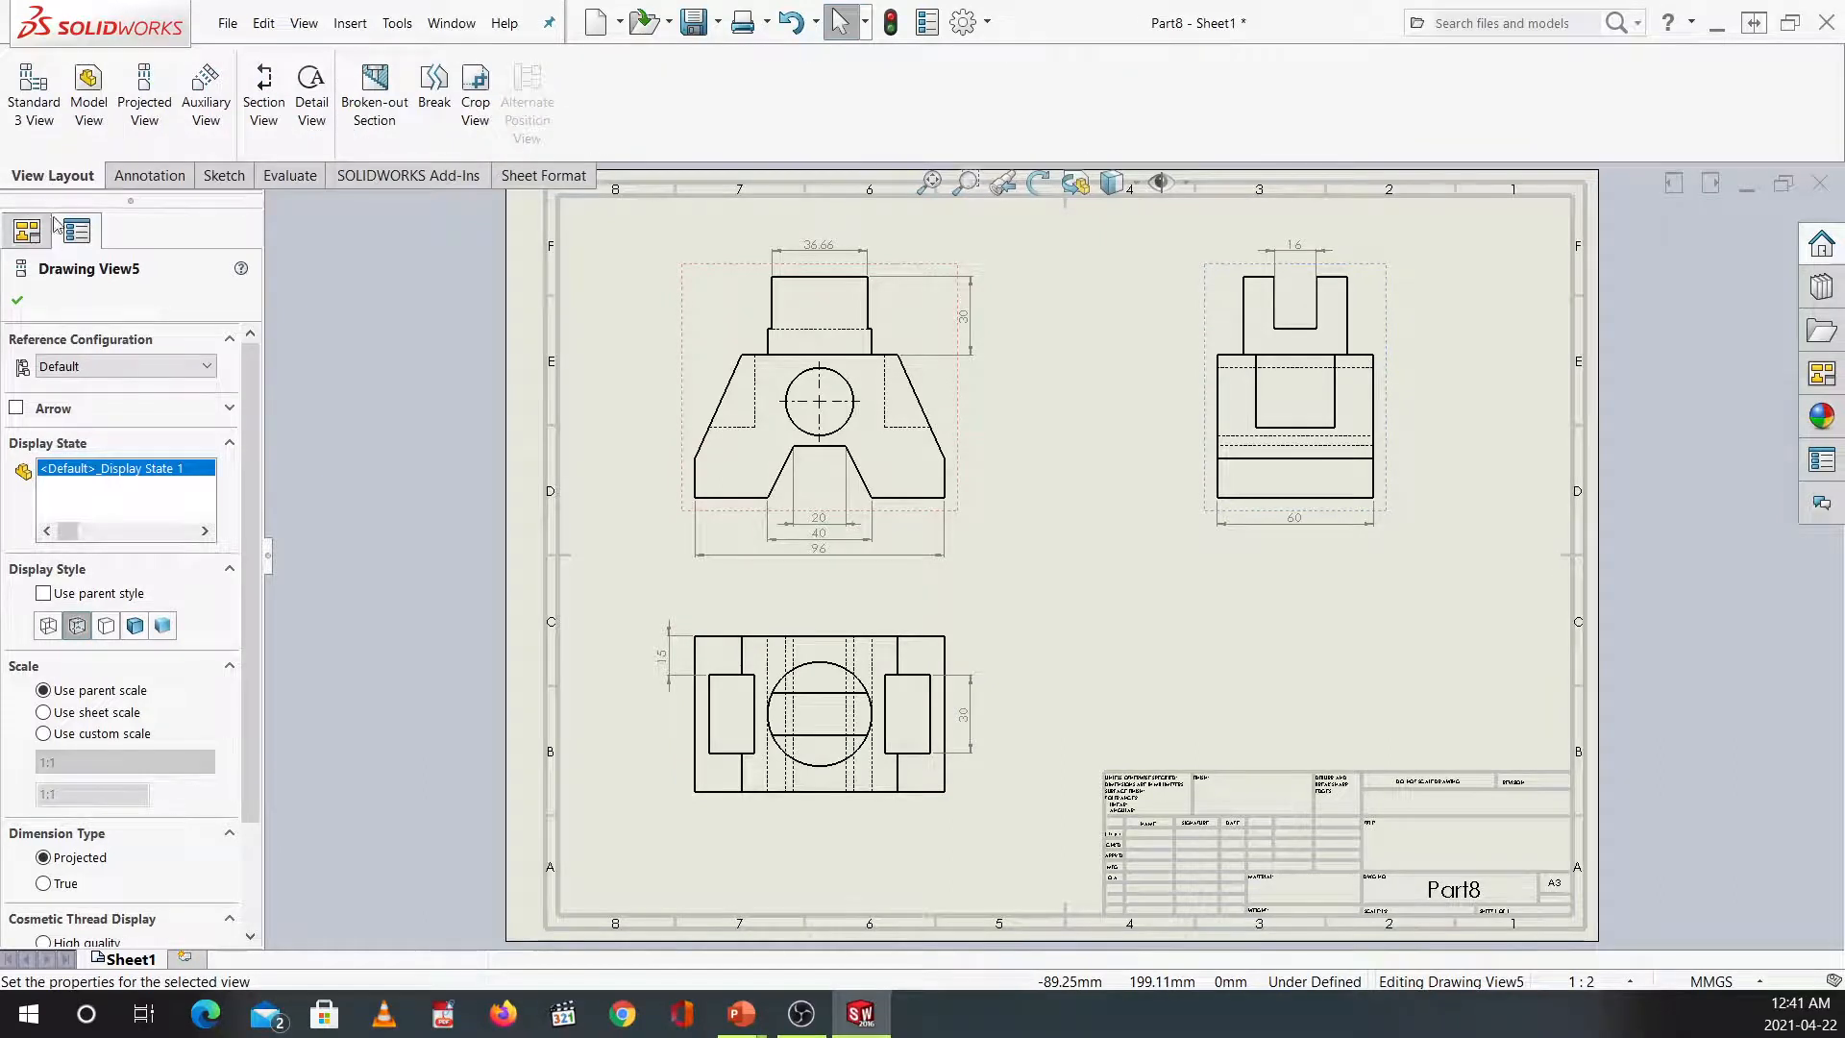
{"action": "left_click", "coordinate": [89, 113]}
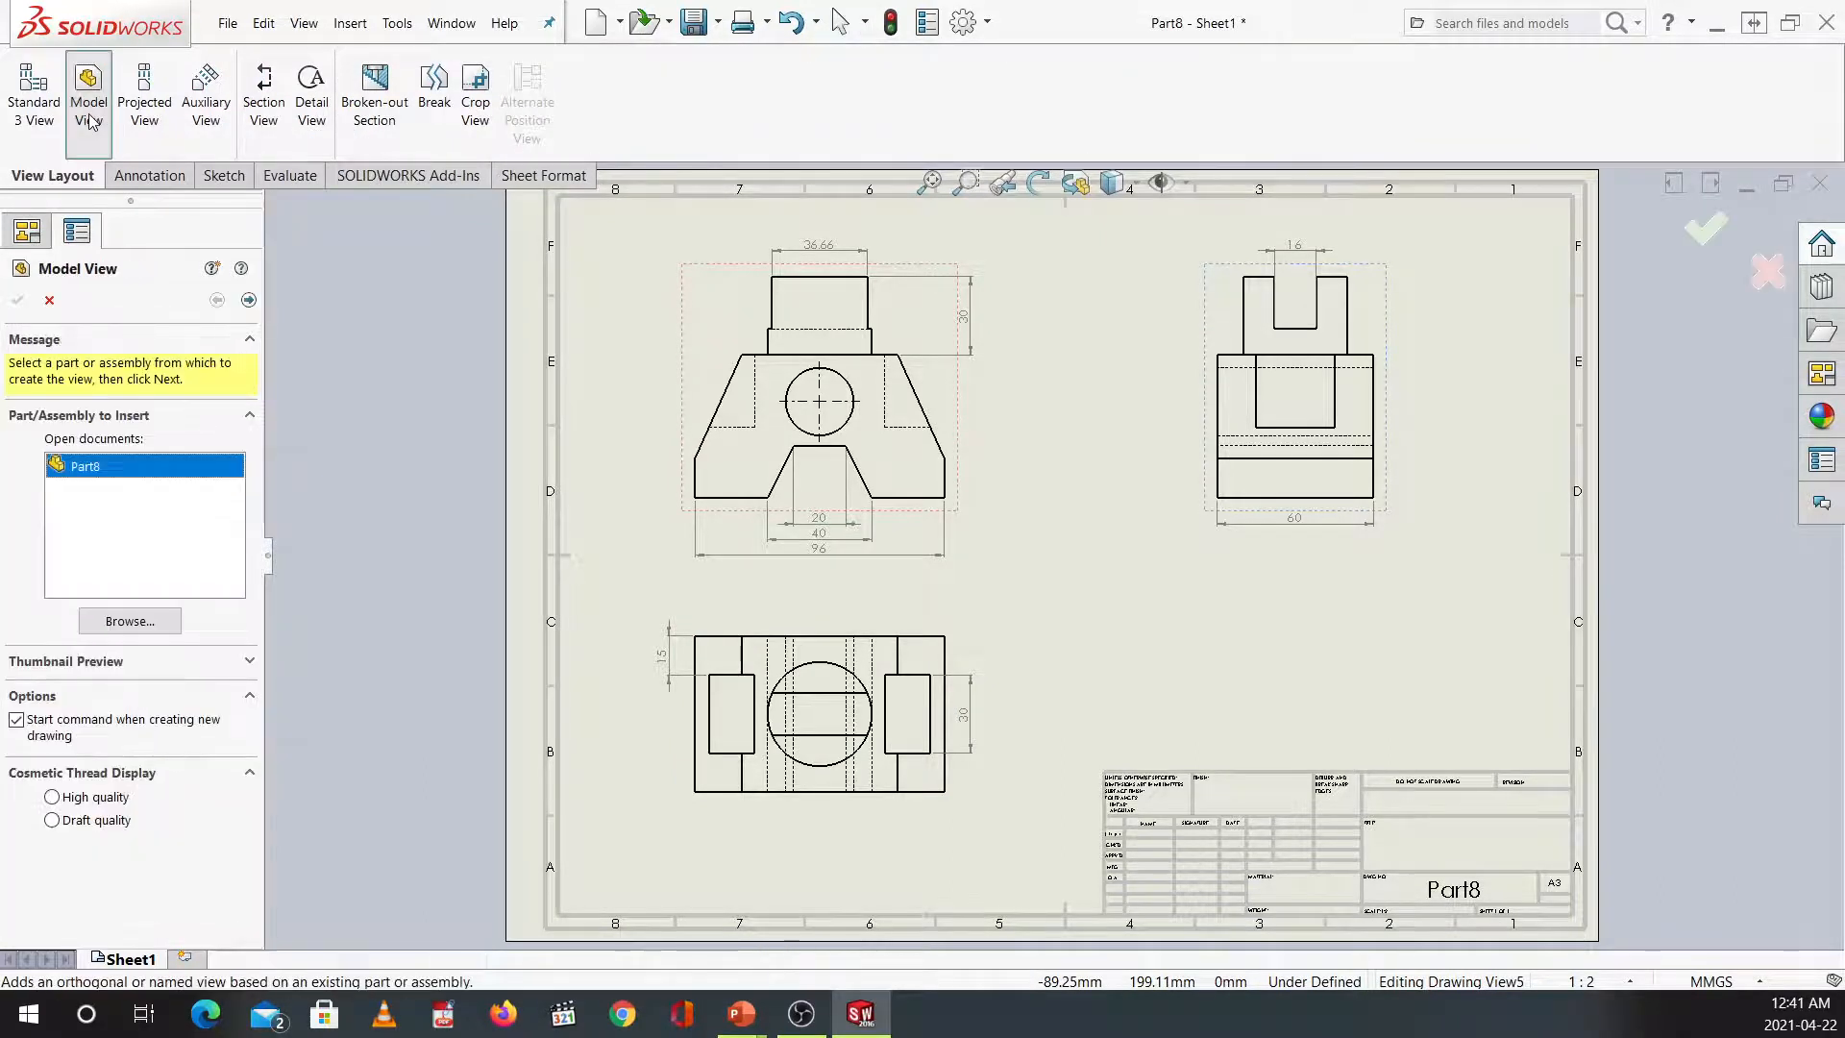
{"action": "double_click", "coordinate": [90, 467]}
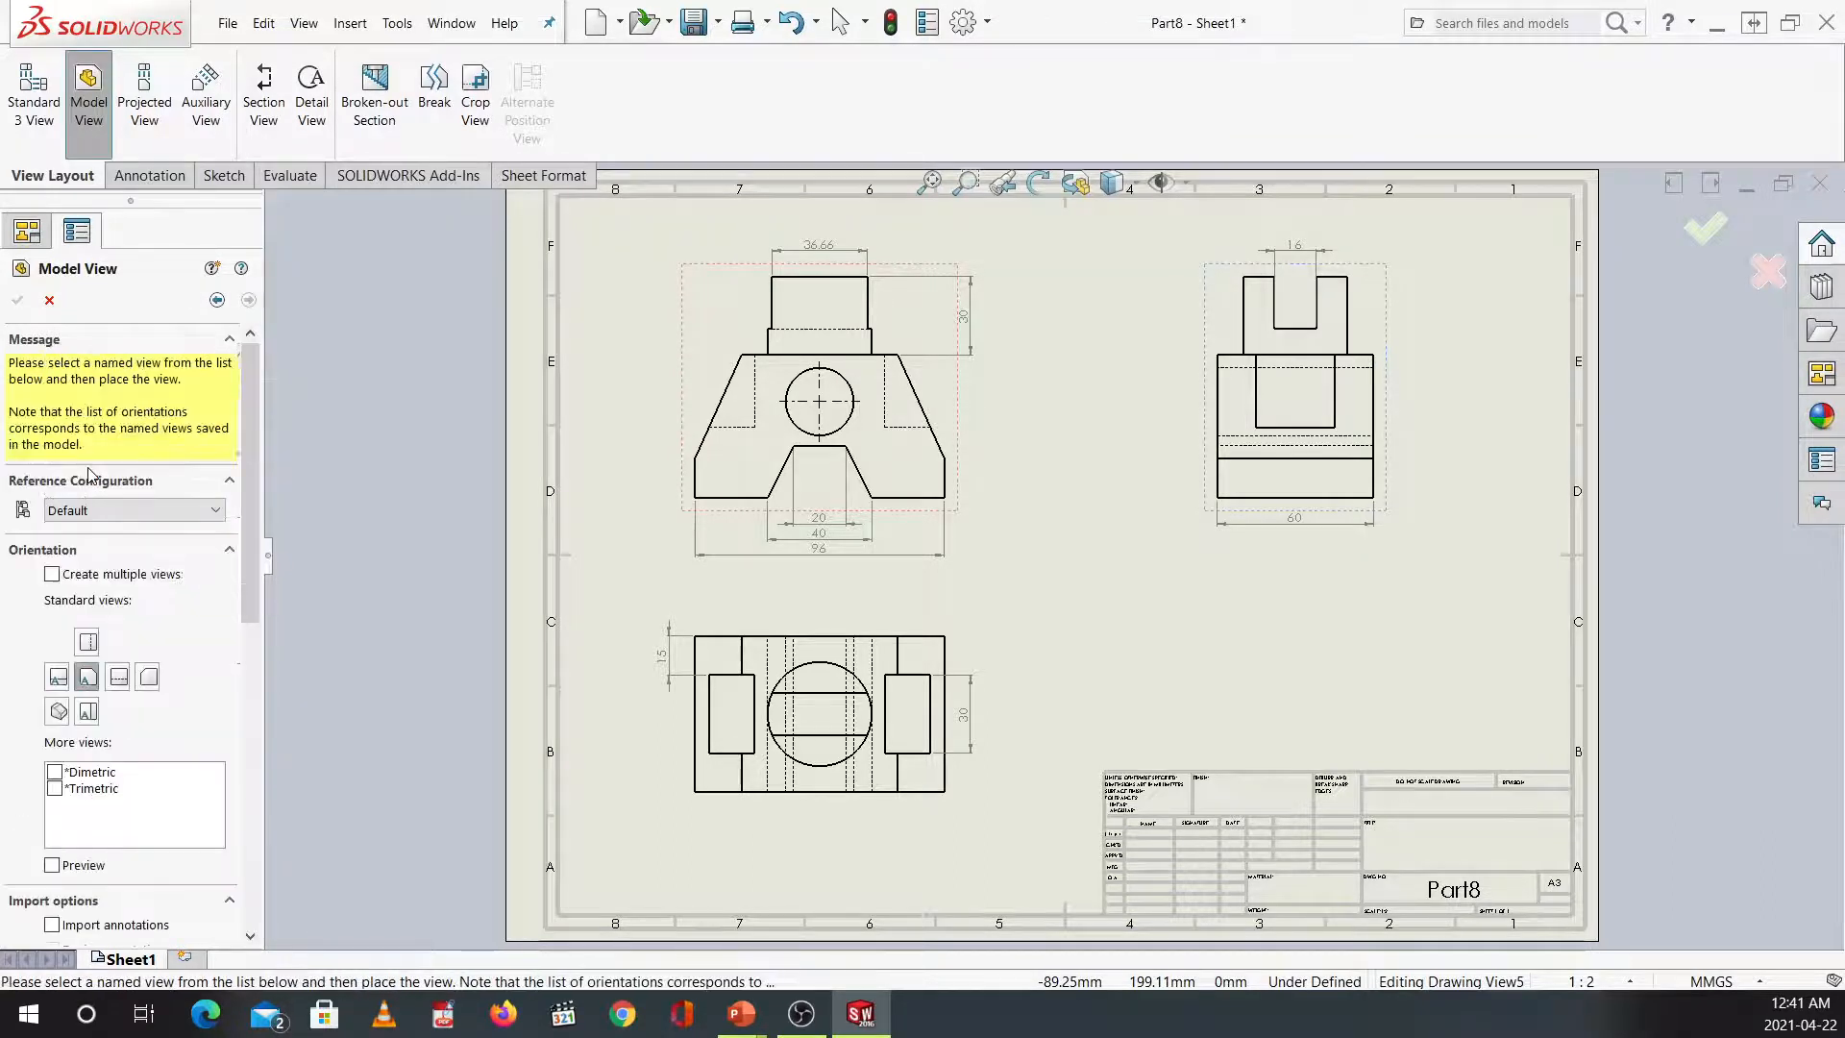
{"action": "left_click", "coordinate": [58, 715]}
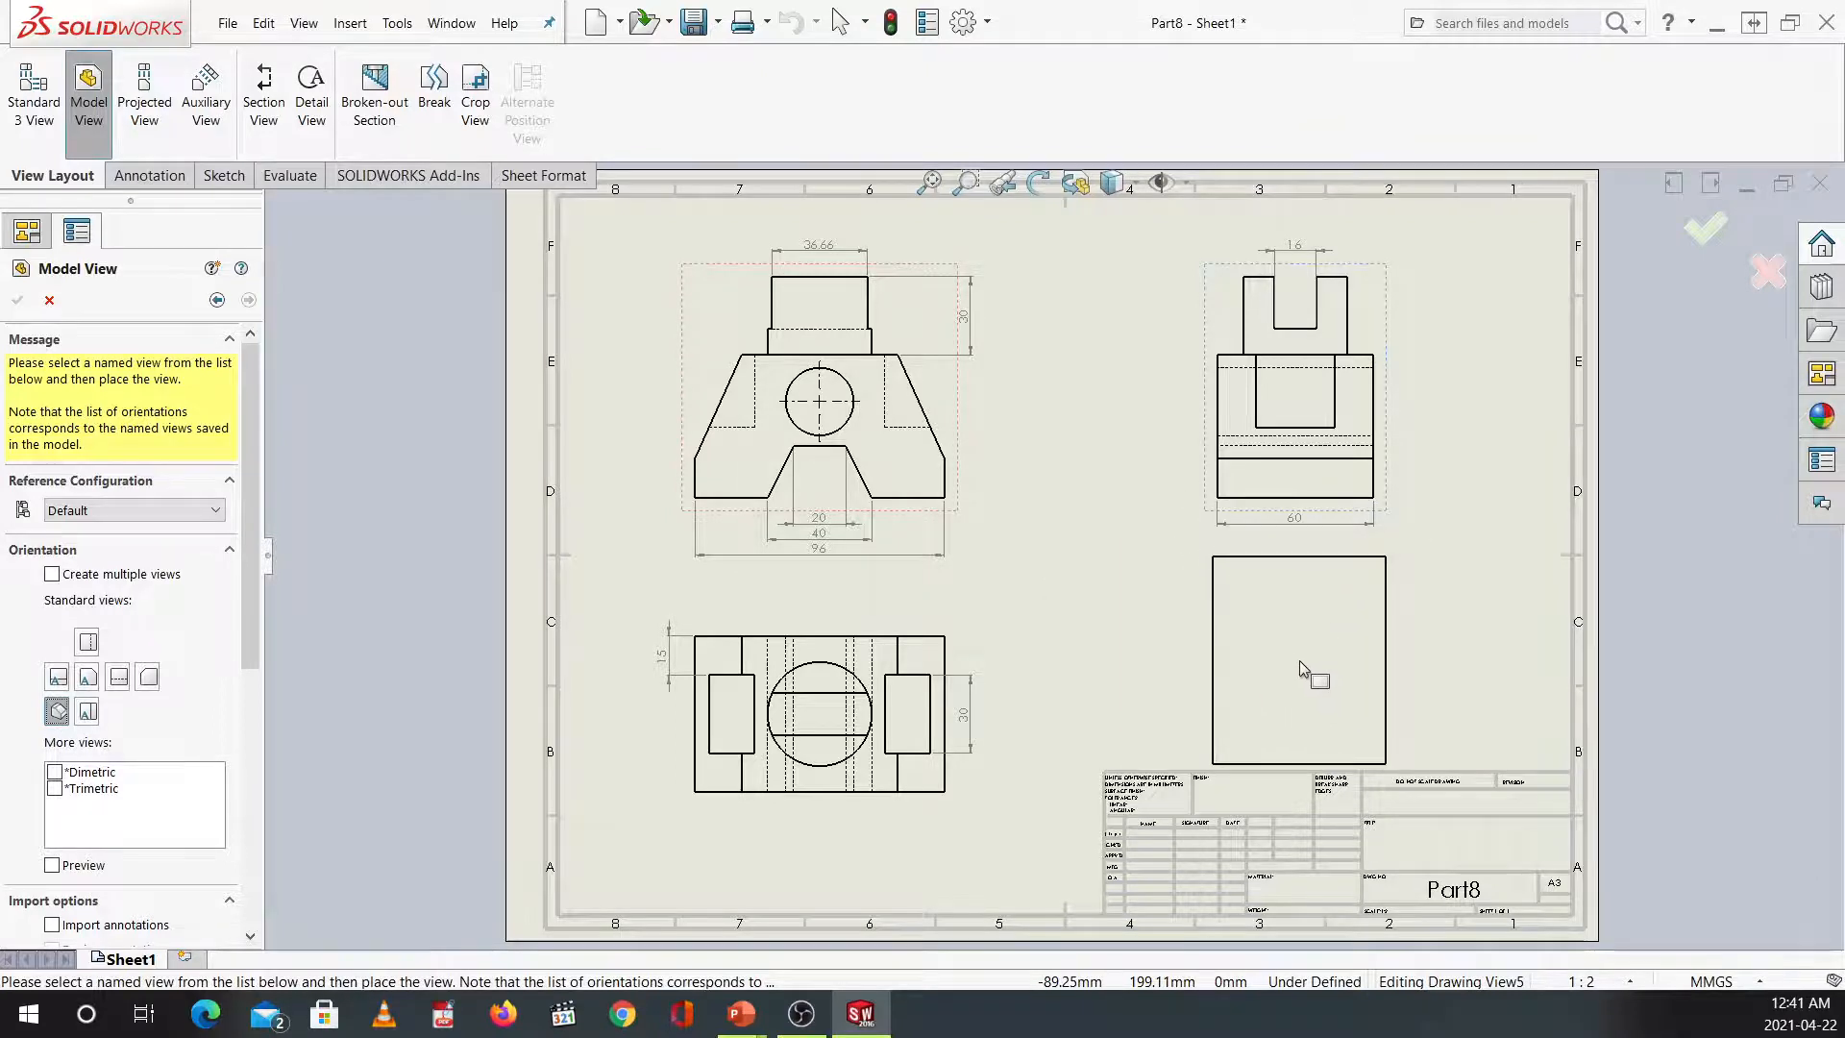
{"action": "left_click", "coordinate": [1299, 661]}
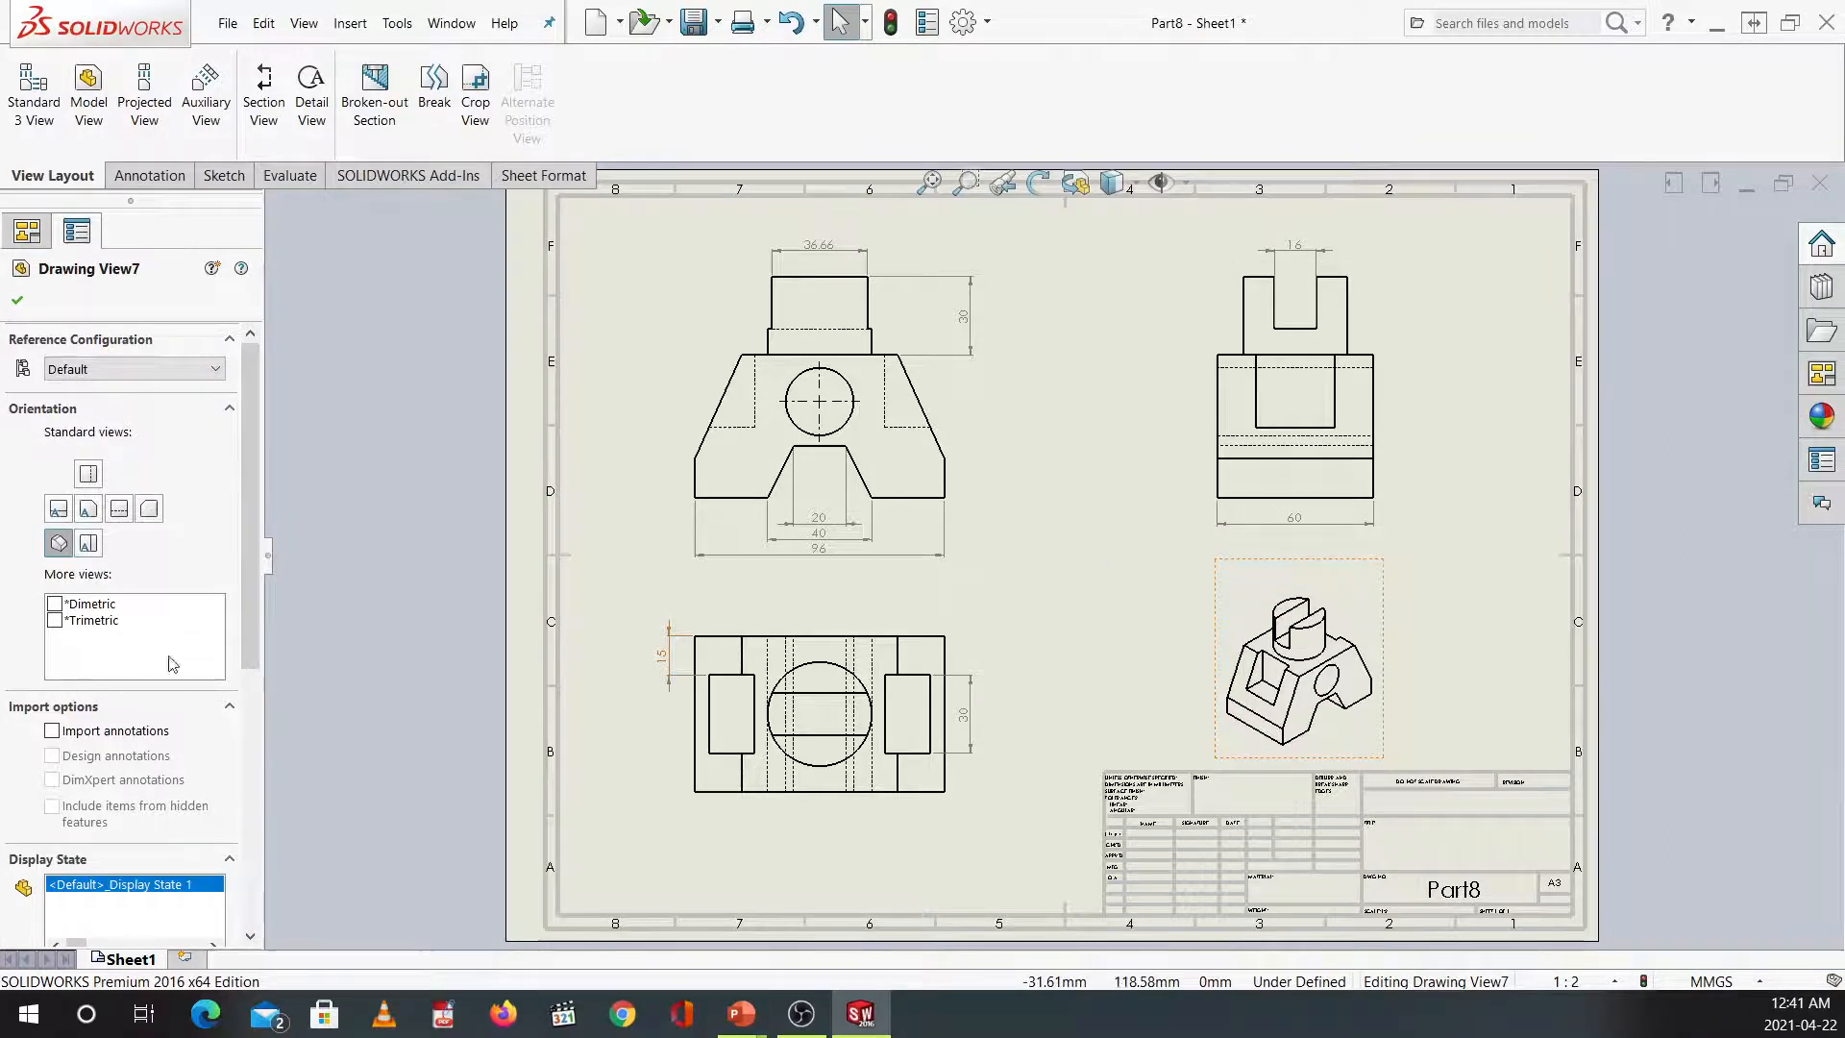
Display the isometric view as shaded with edges and give it a custom scale of 1:1.
{"action": "left_click_drag", "start_coordinate": [251, 567], "coordinate": [251, 725]}
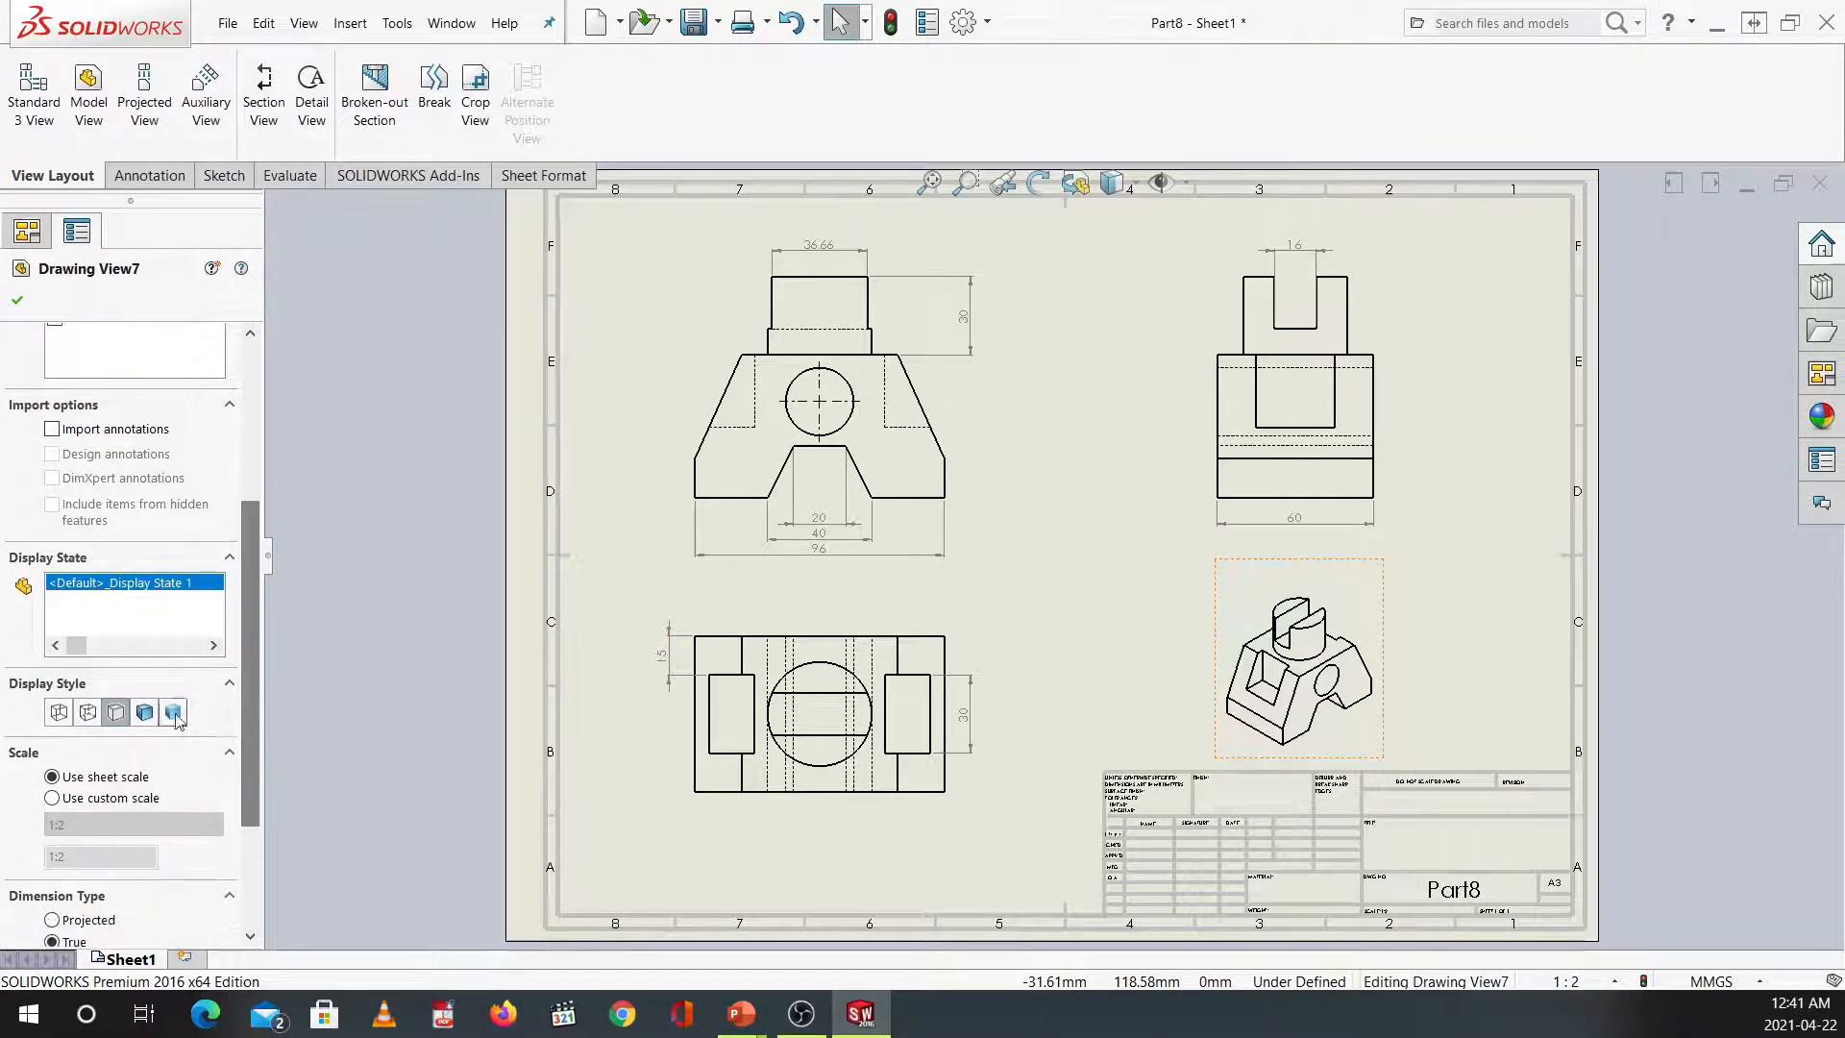
{"action": "left_click", "coordinate": [151, 716]}
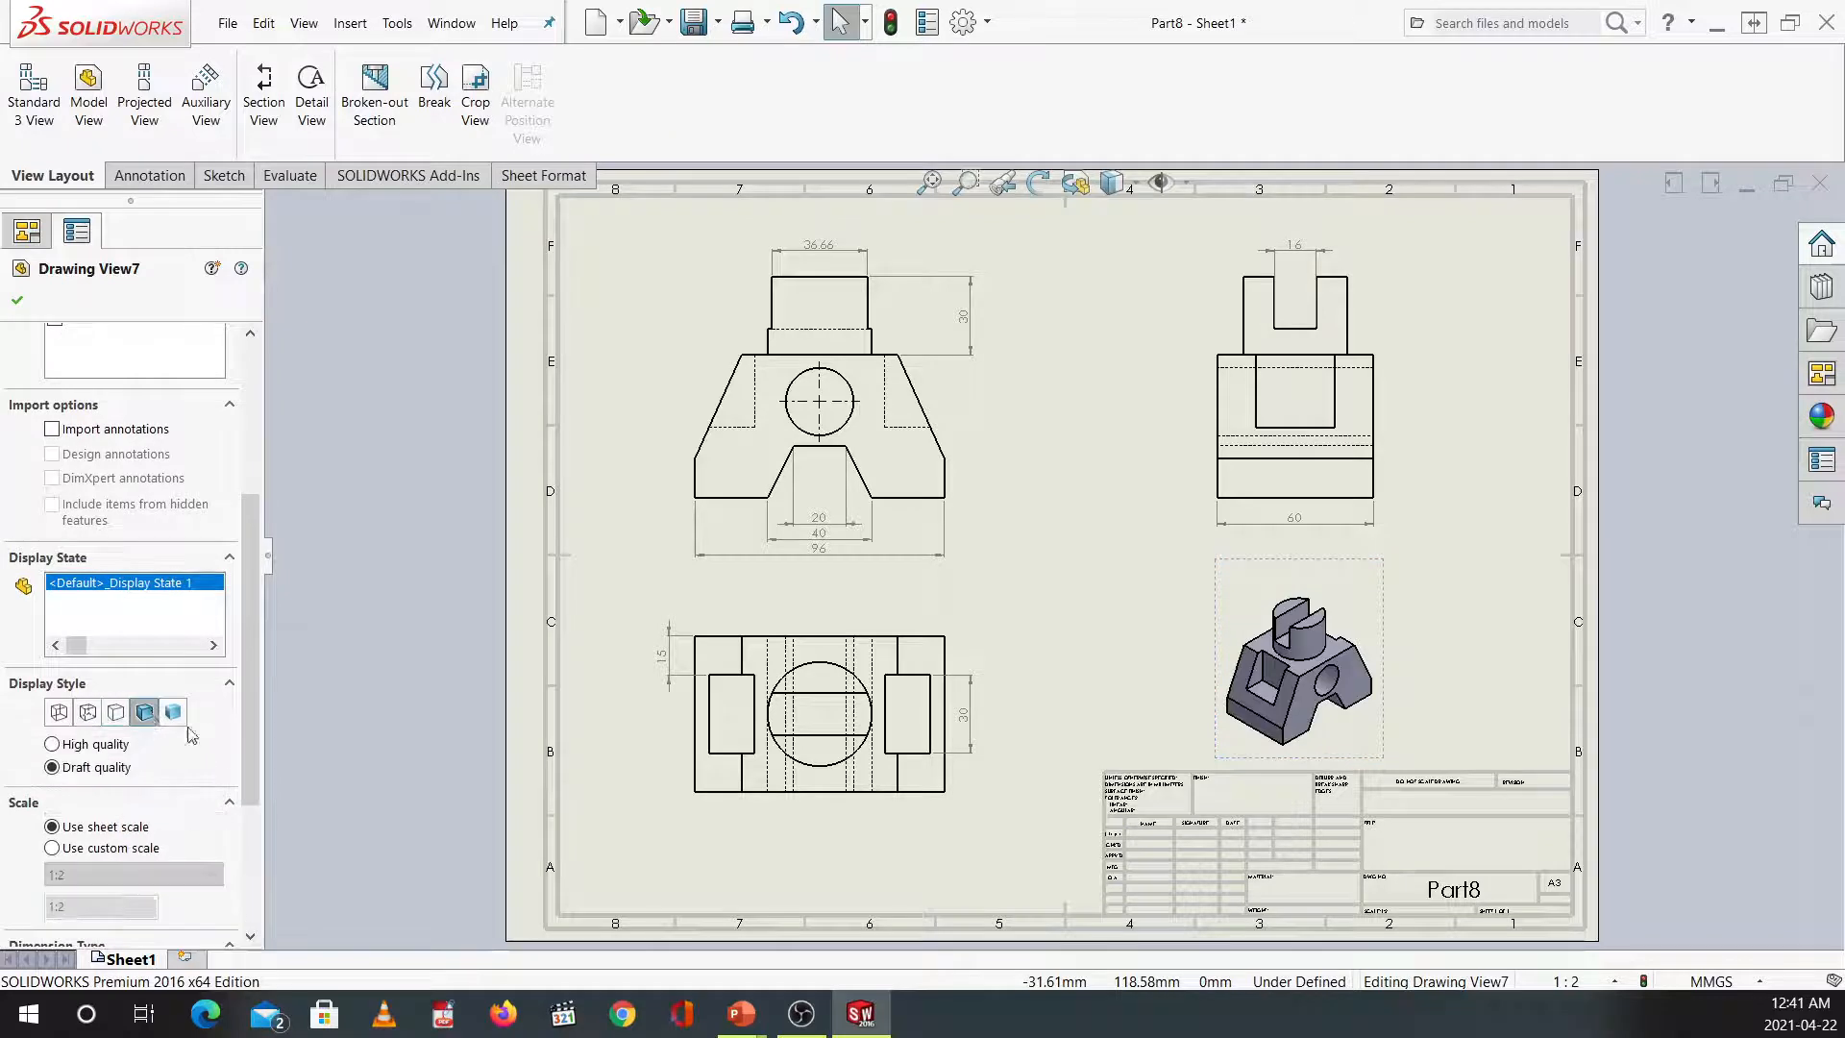
{"action": "left_click", "coordinate": [84, 854]}
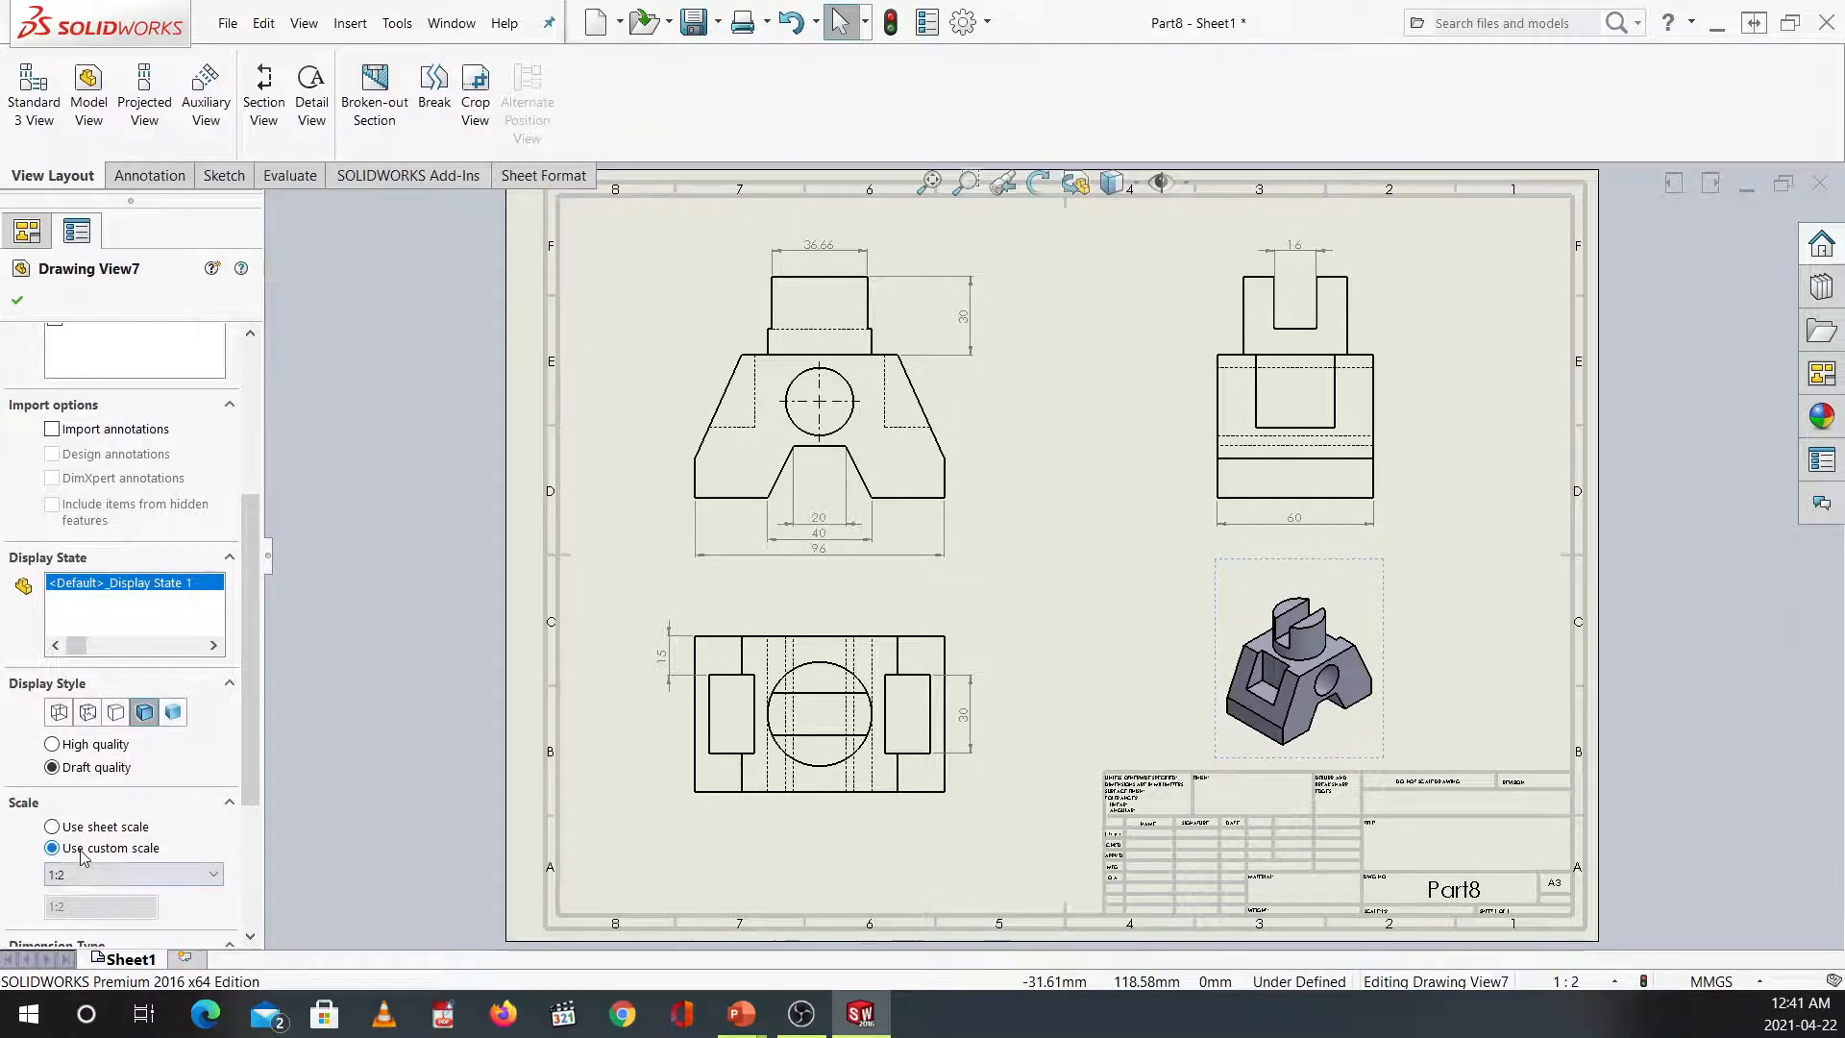
{"action": "left_click", "coordinate": [134, 874]}
{"action": "left_click", "coordinate": [137, 670]}
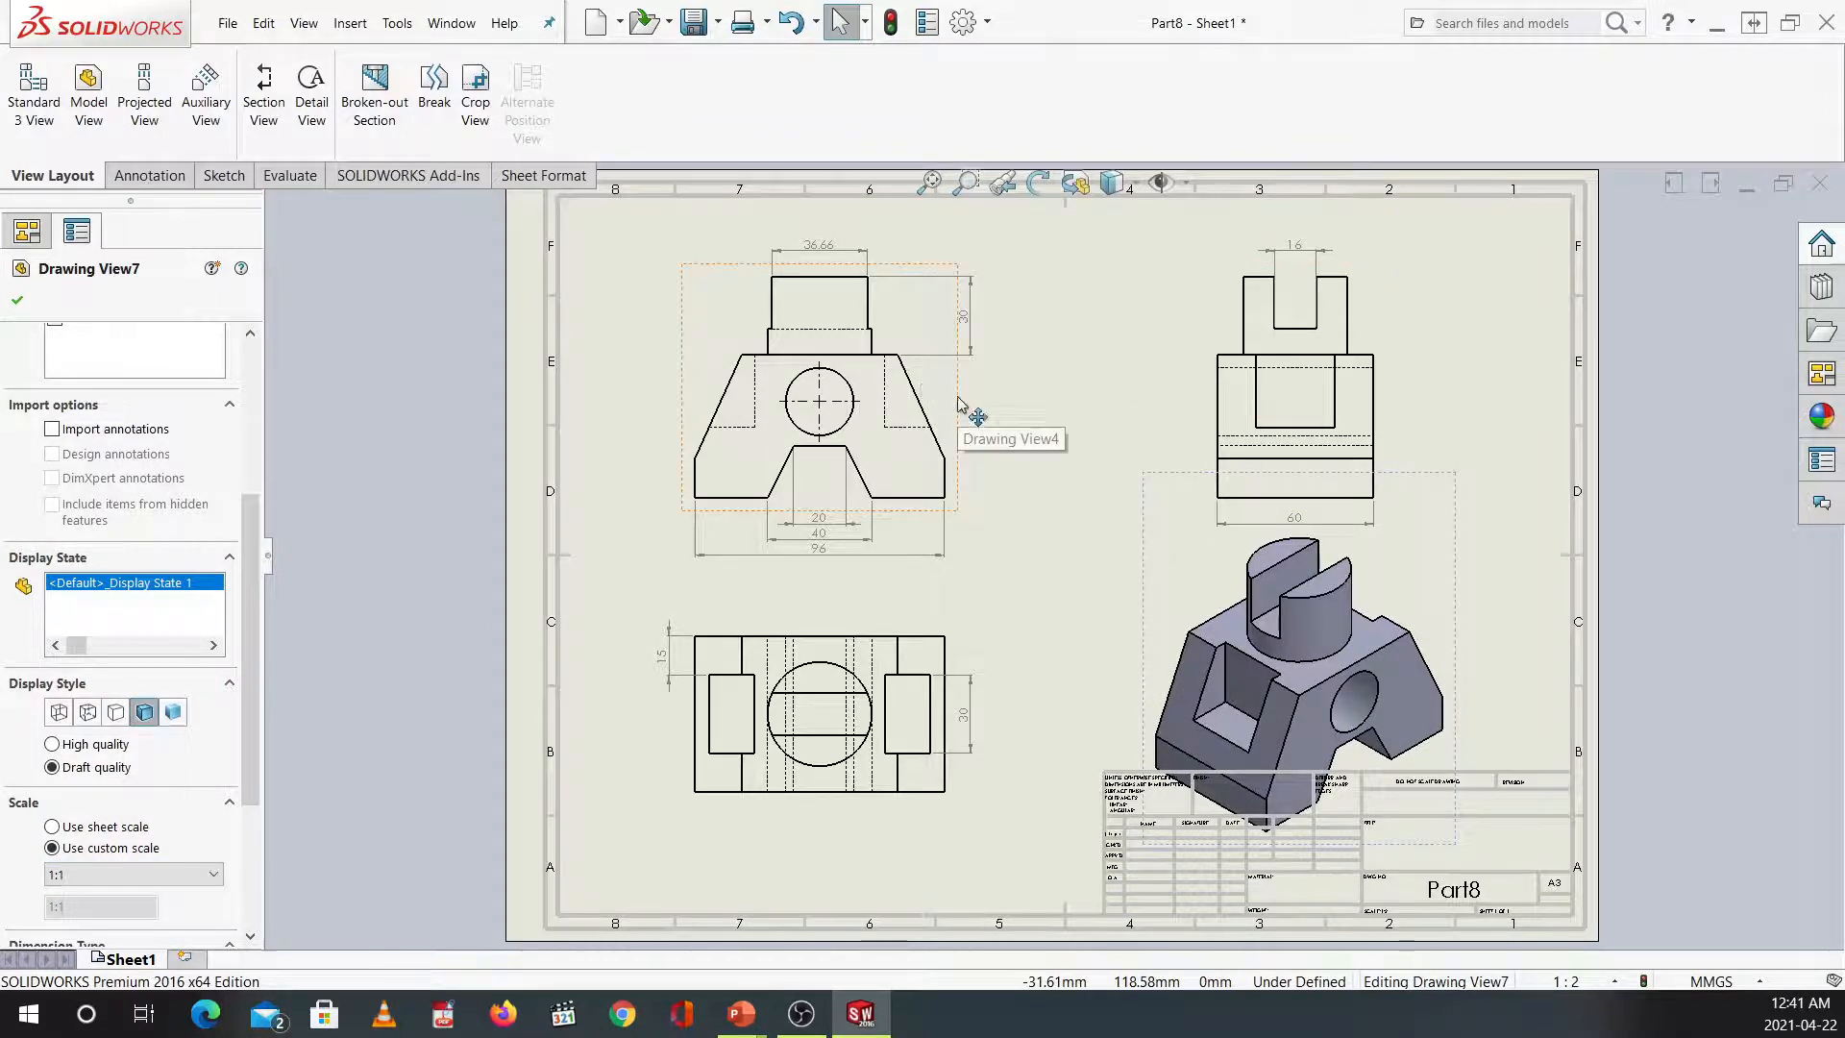
Shift the base view up and left, and move the isometric view left into the space between the other views.
{"action": "mouse_move", "coordinate": [947, 404]}
{"action": "left_mouse_down"}
{"action": "mouse_move", "coordinate": [914, 362]}
{"action": "mouse_move", "coordinate": [896, 368]}
{"action": "left_mouse_up"}
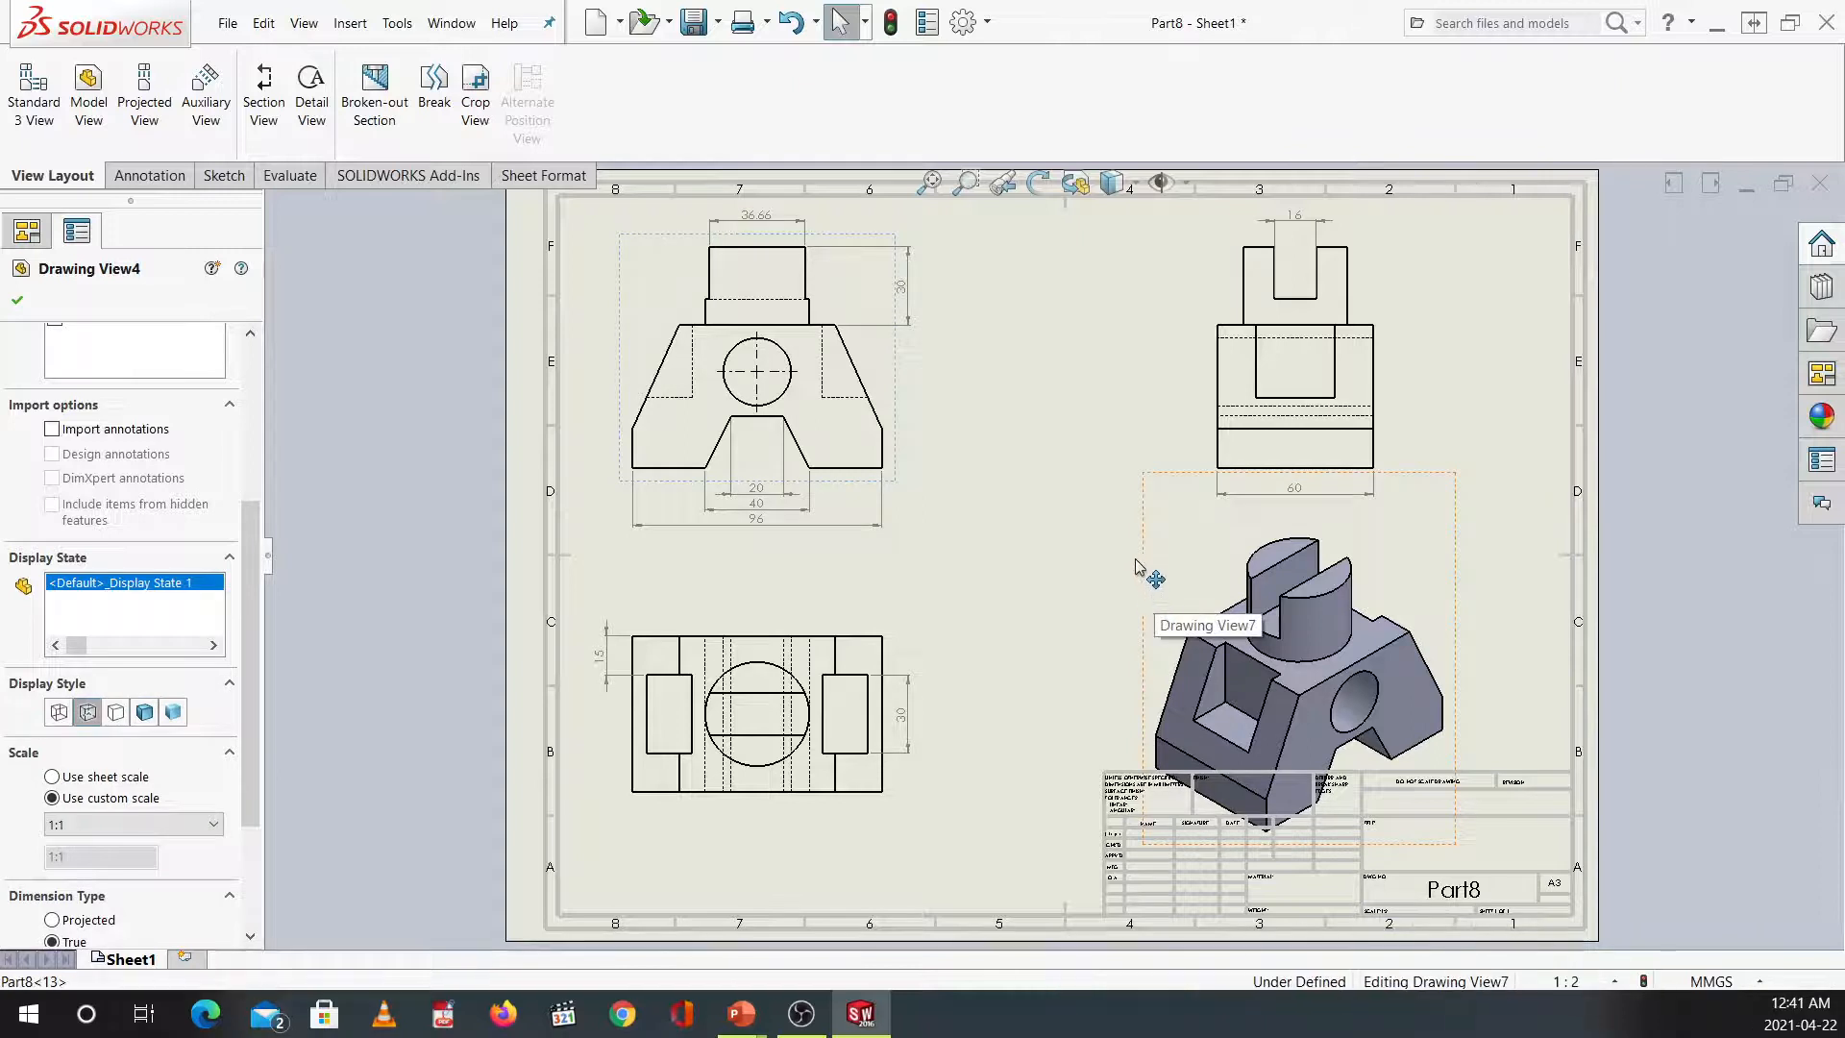
{"action": "mouse_move", "coordinate": [1146, 593]}
{"action": "left_mouse_down"}
{"action": "mouse_move", "coordinate": [1141, 544]}
{"action": "mouse_move", "coordinate": [954, 534]}
{"action": "left_mouse_up"}
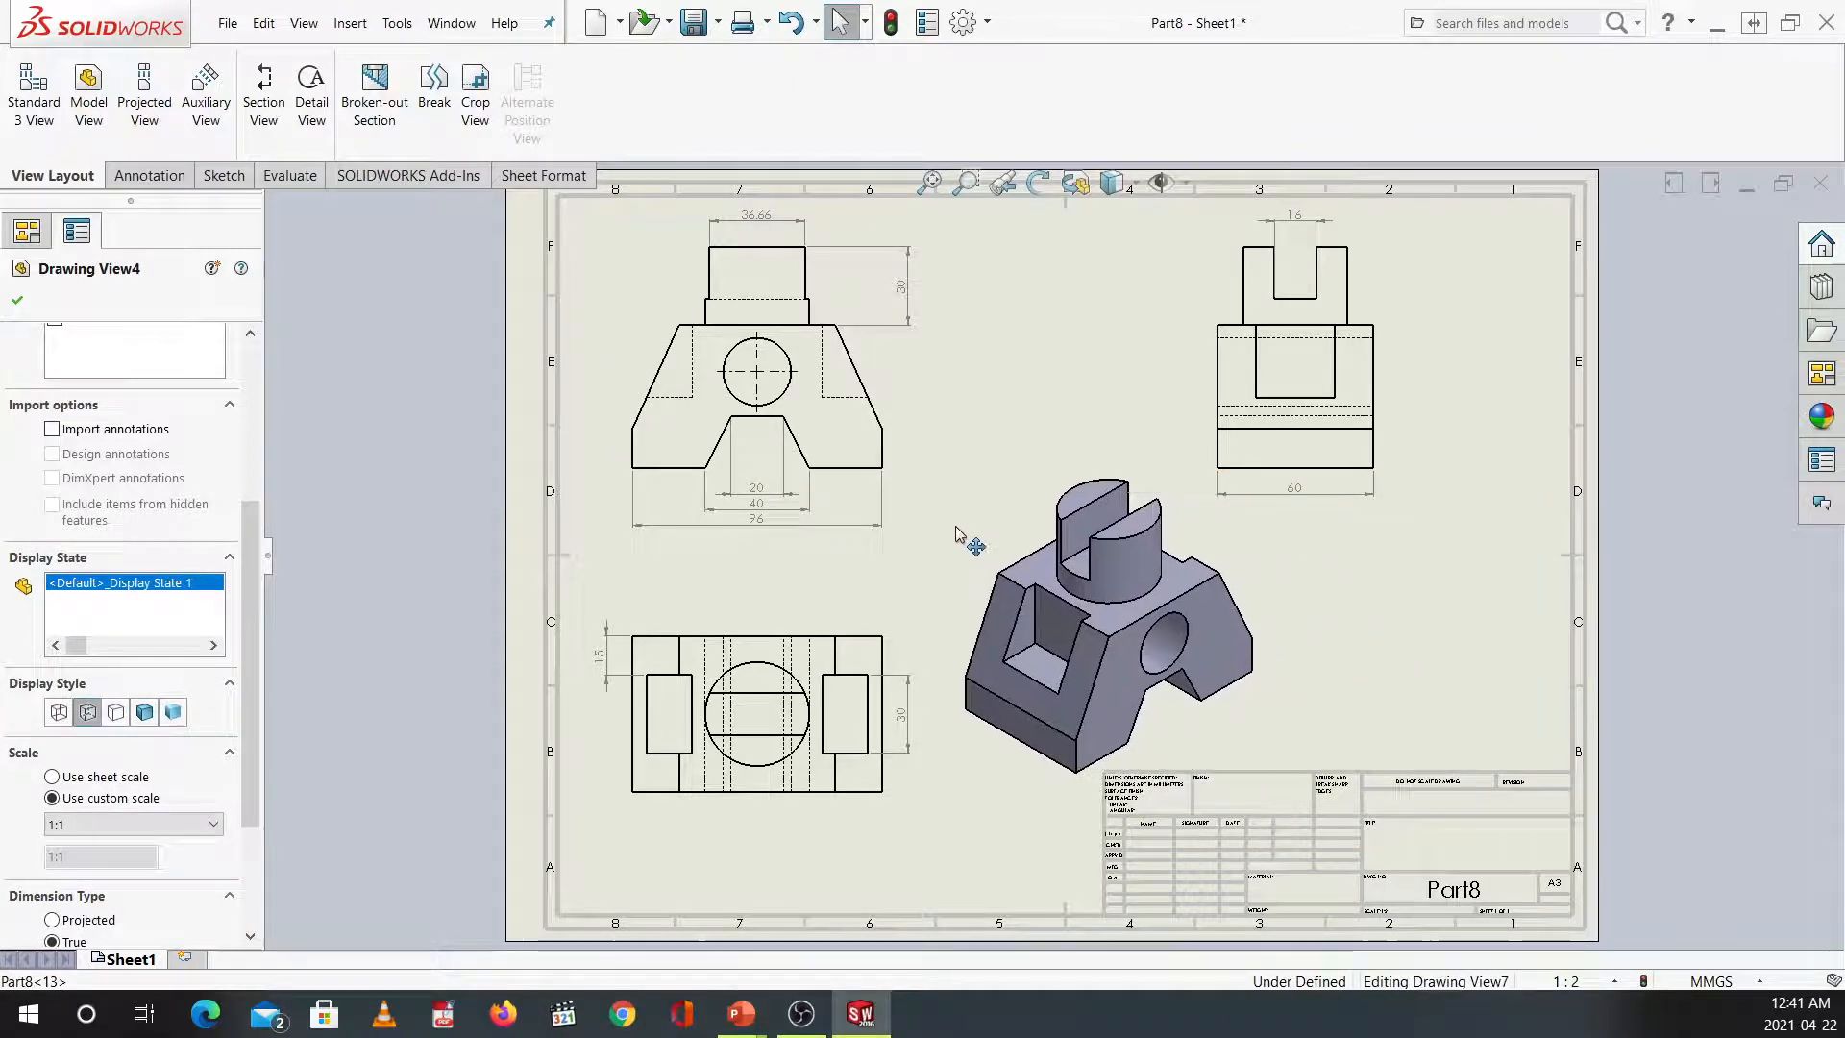
{"action": "left_click", "coordinate": [1368, 700]}
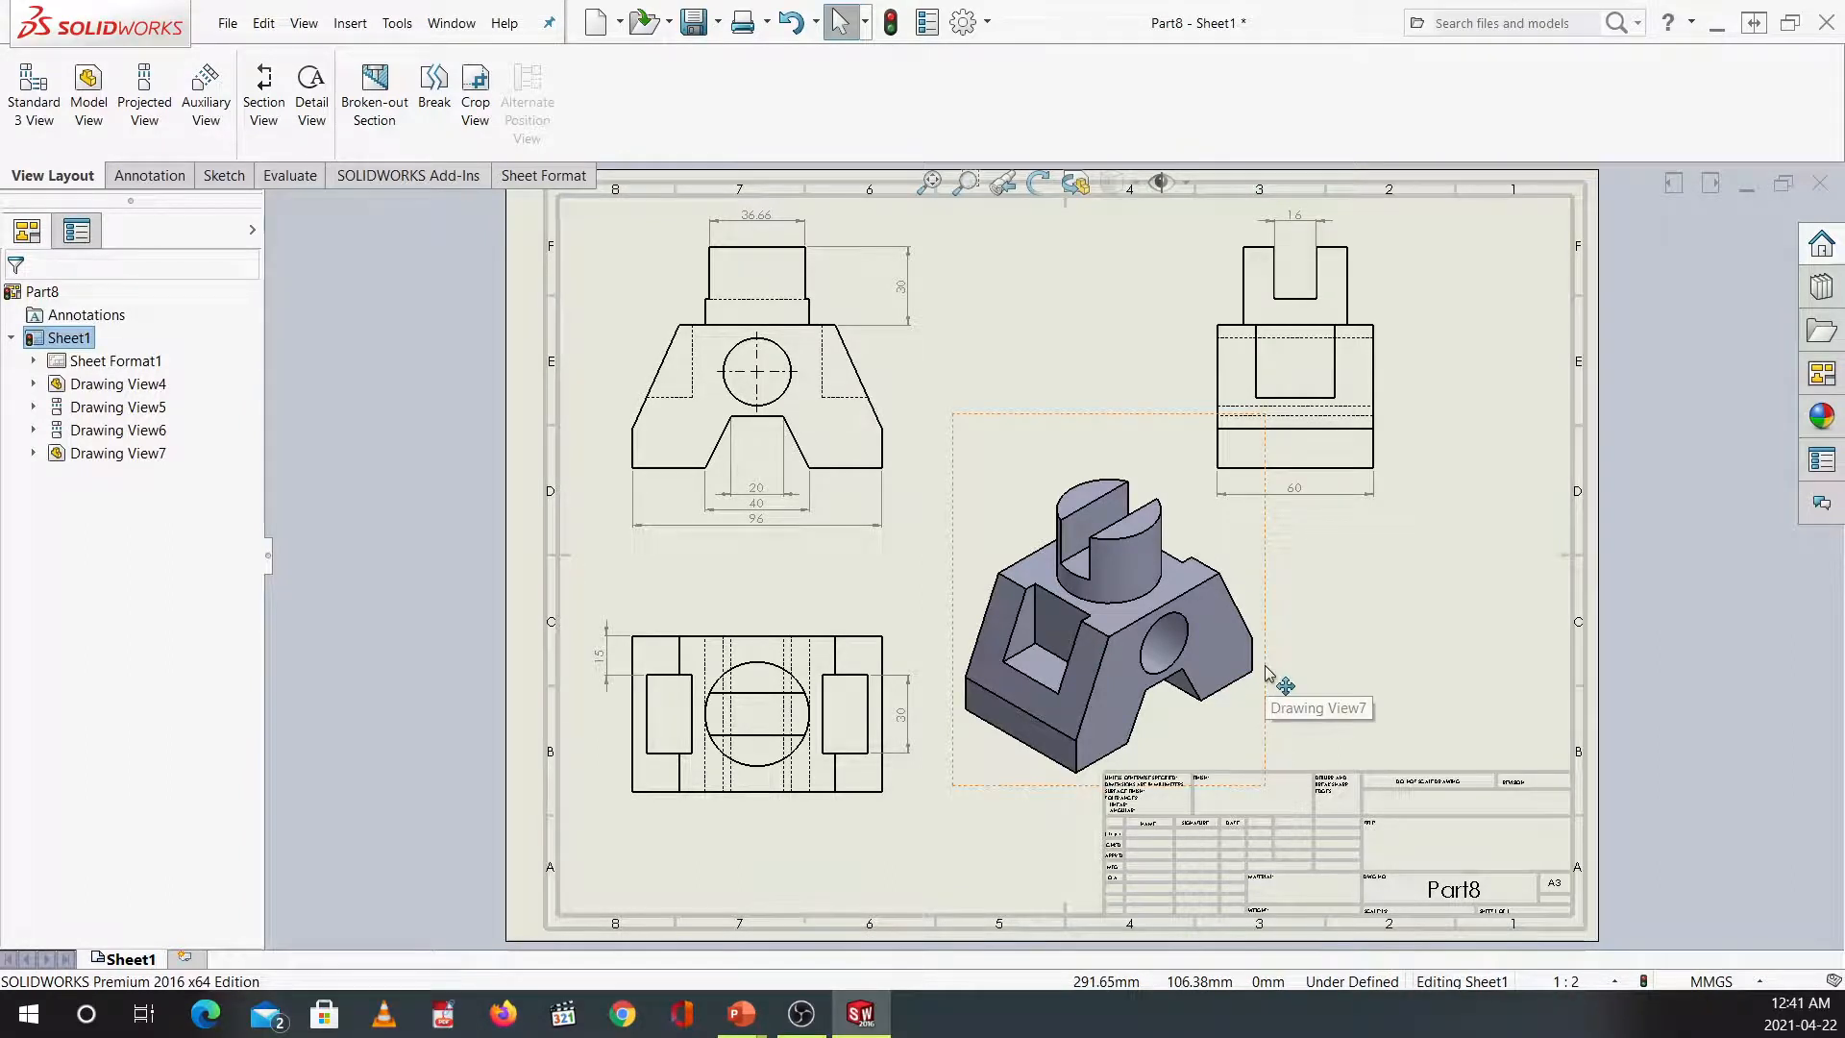
Save the drawing as Part8.SLDDRW in New folder.
{"action": "key", "text": "ctrl+s"}
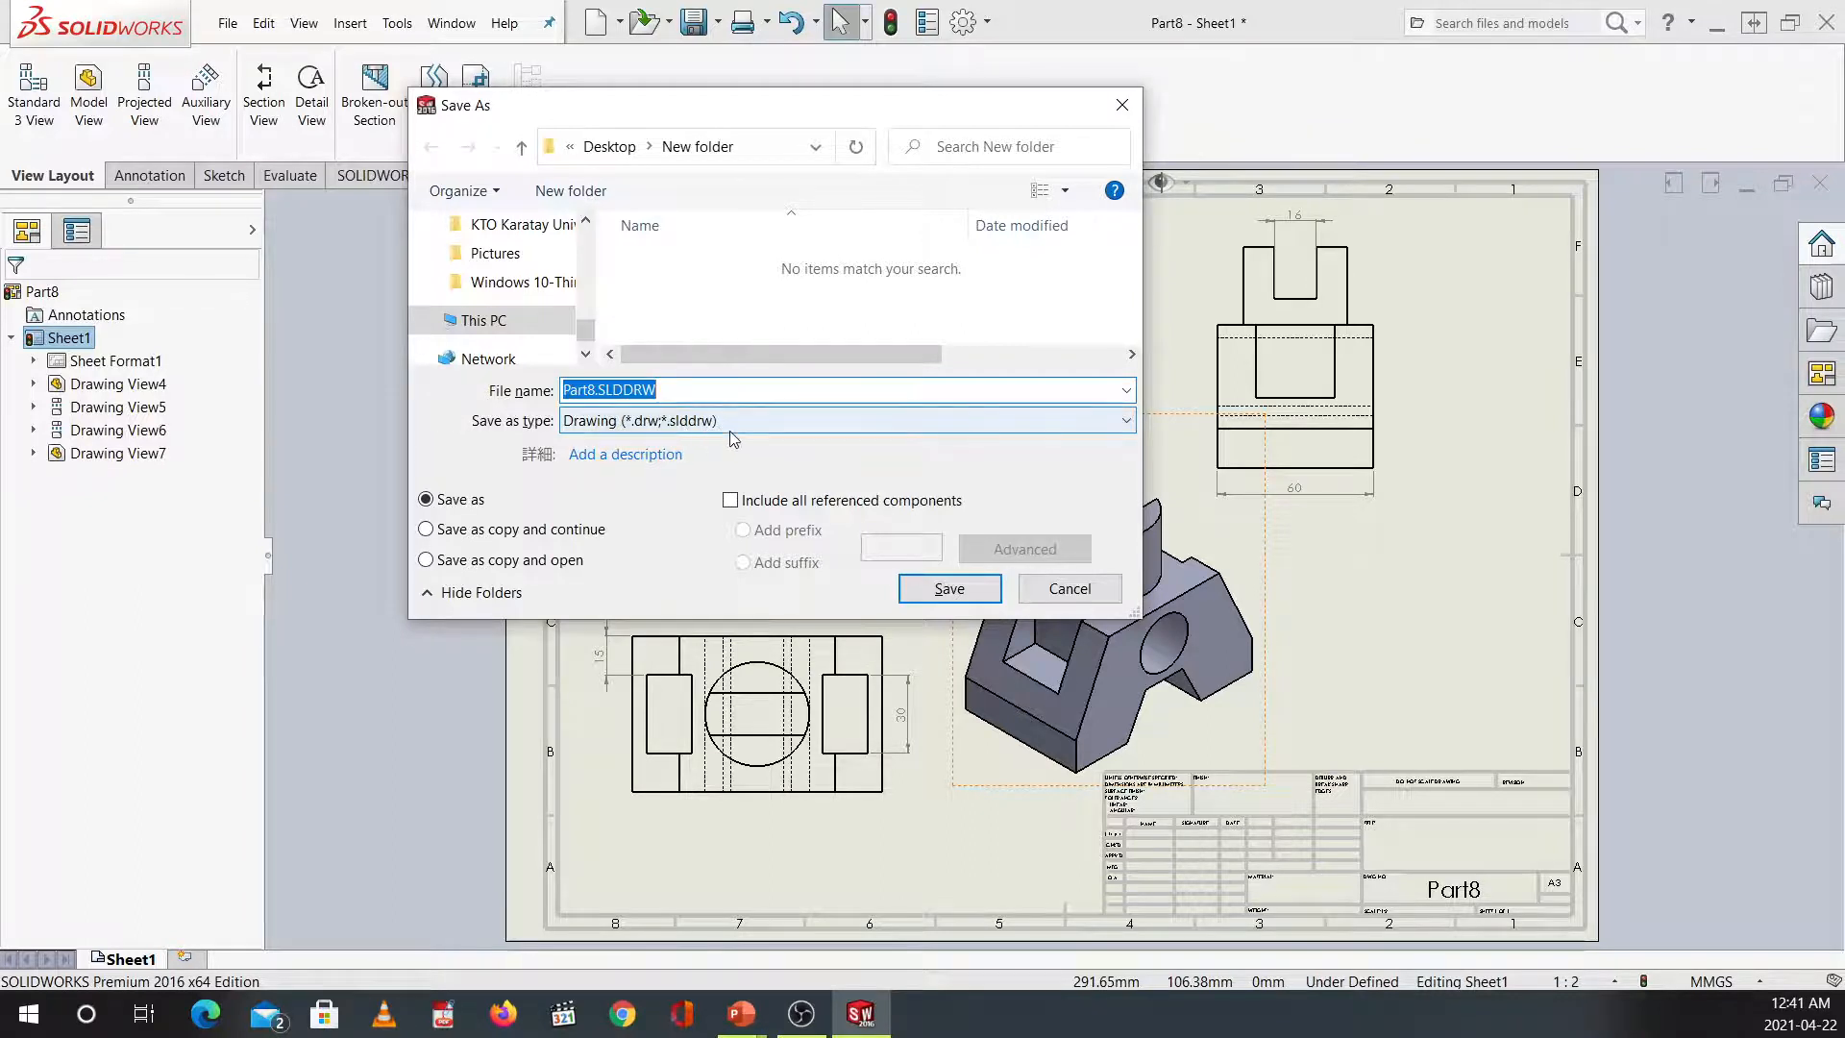
{"action": "left_click", "coordinate": [948, 589]}
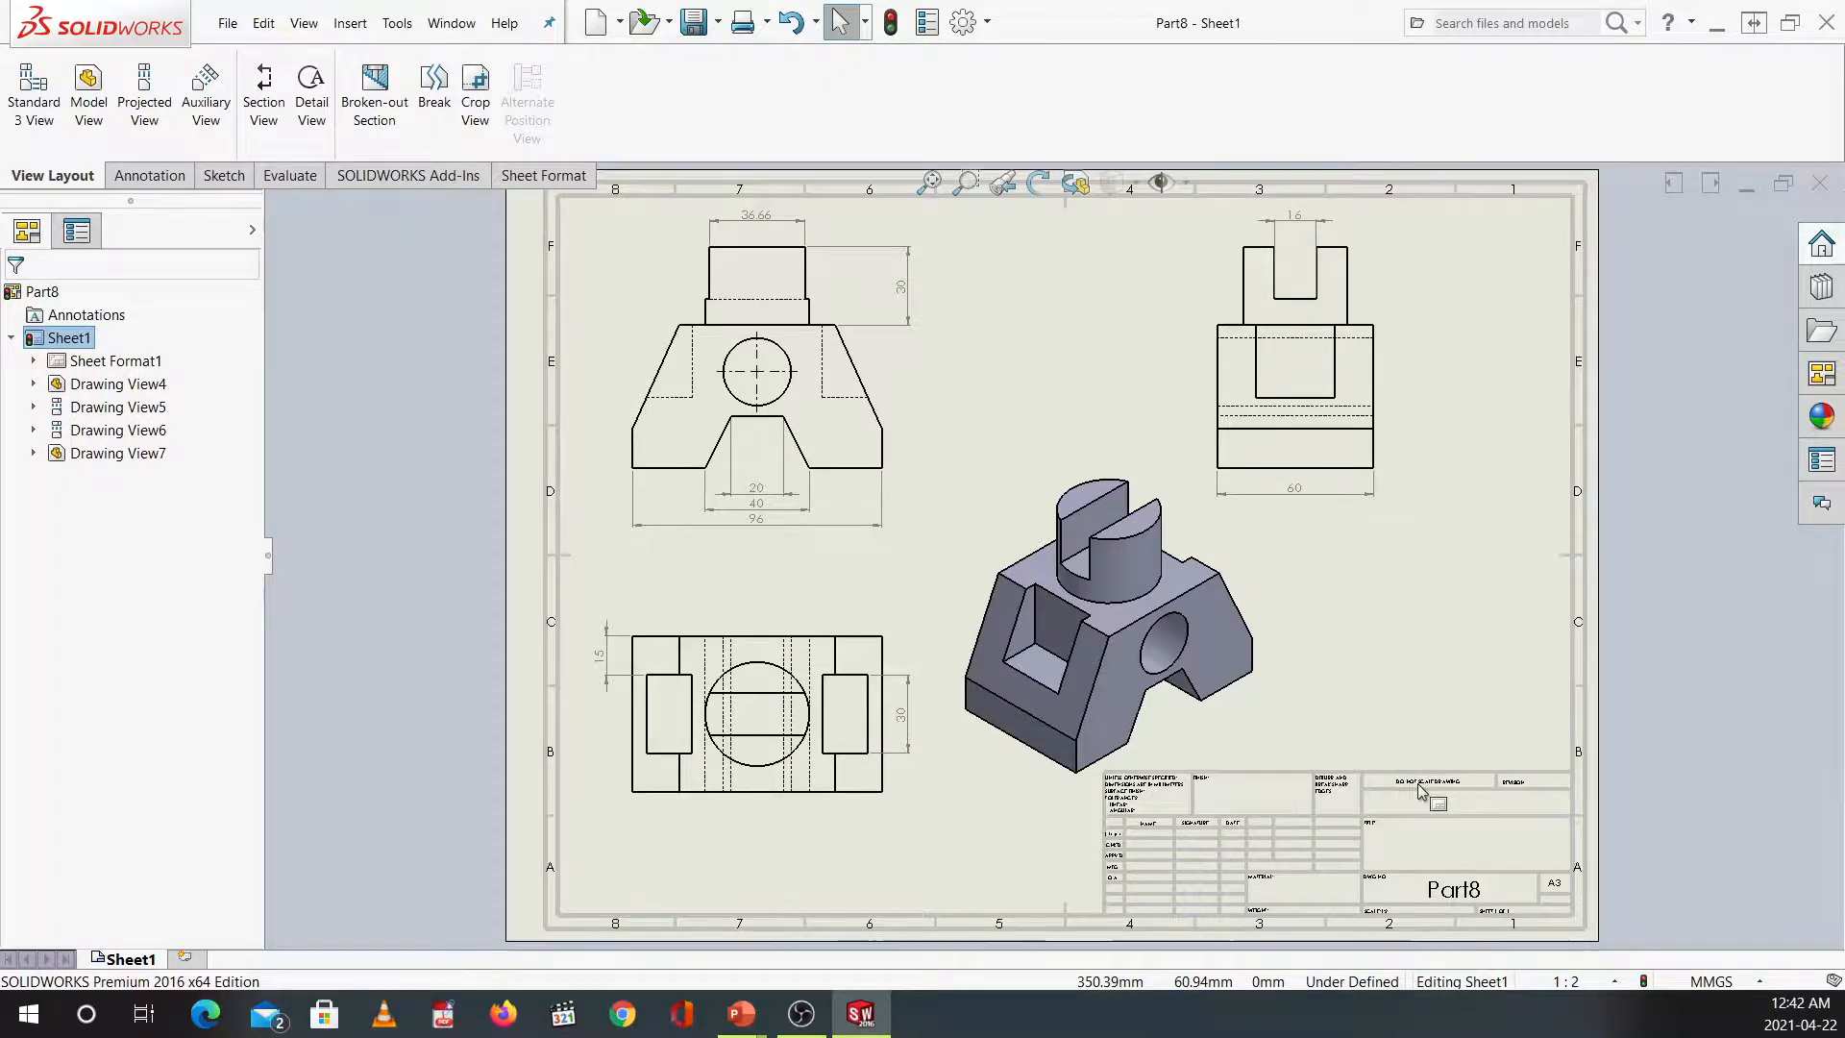
Edit the sheet format, replace the Part8 note in the title block with the author's full name, and return to the sheet.
{"action": "right_click", "coordinate": [1458, 894]}
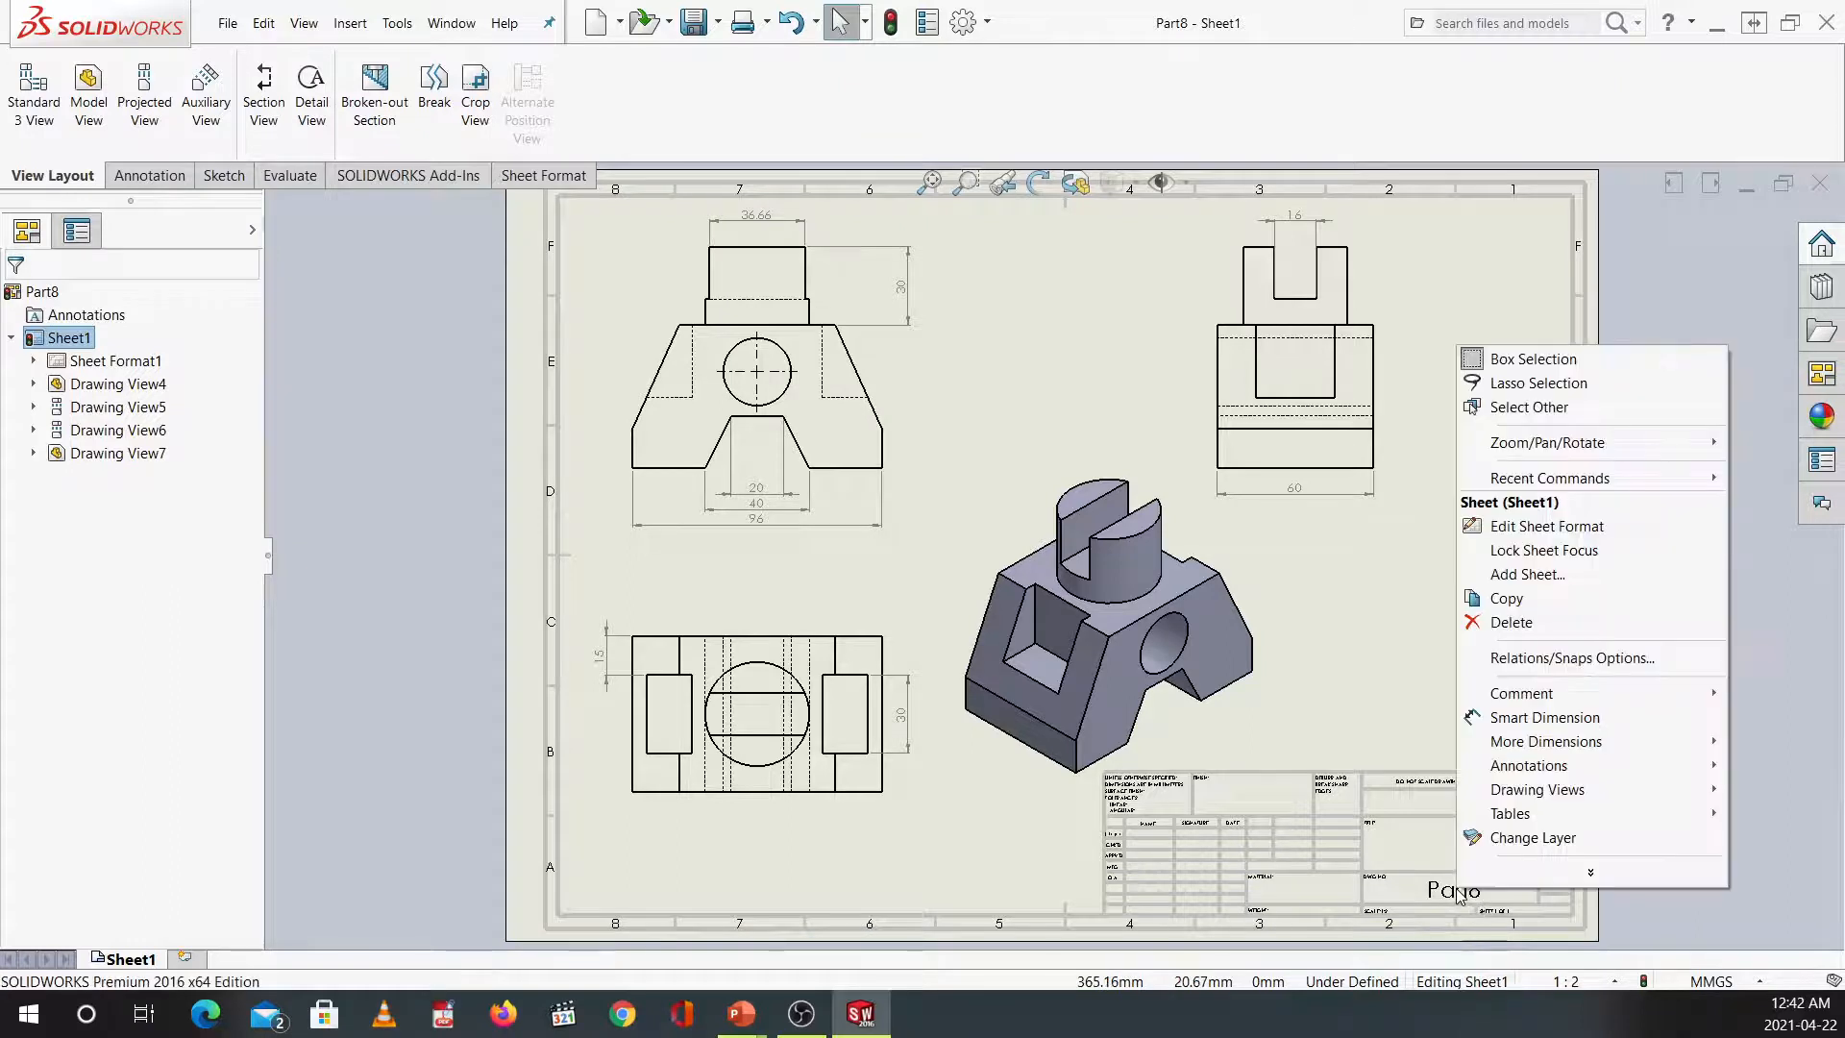
{"action": "left_click", "coordinate": [1514, 528]}
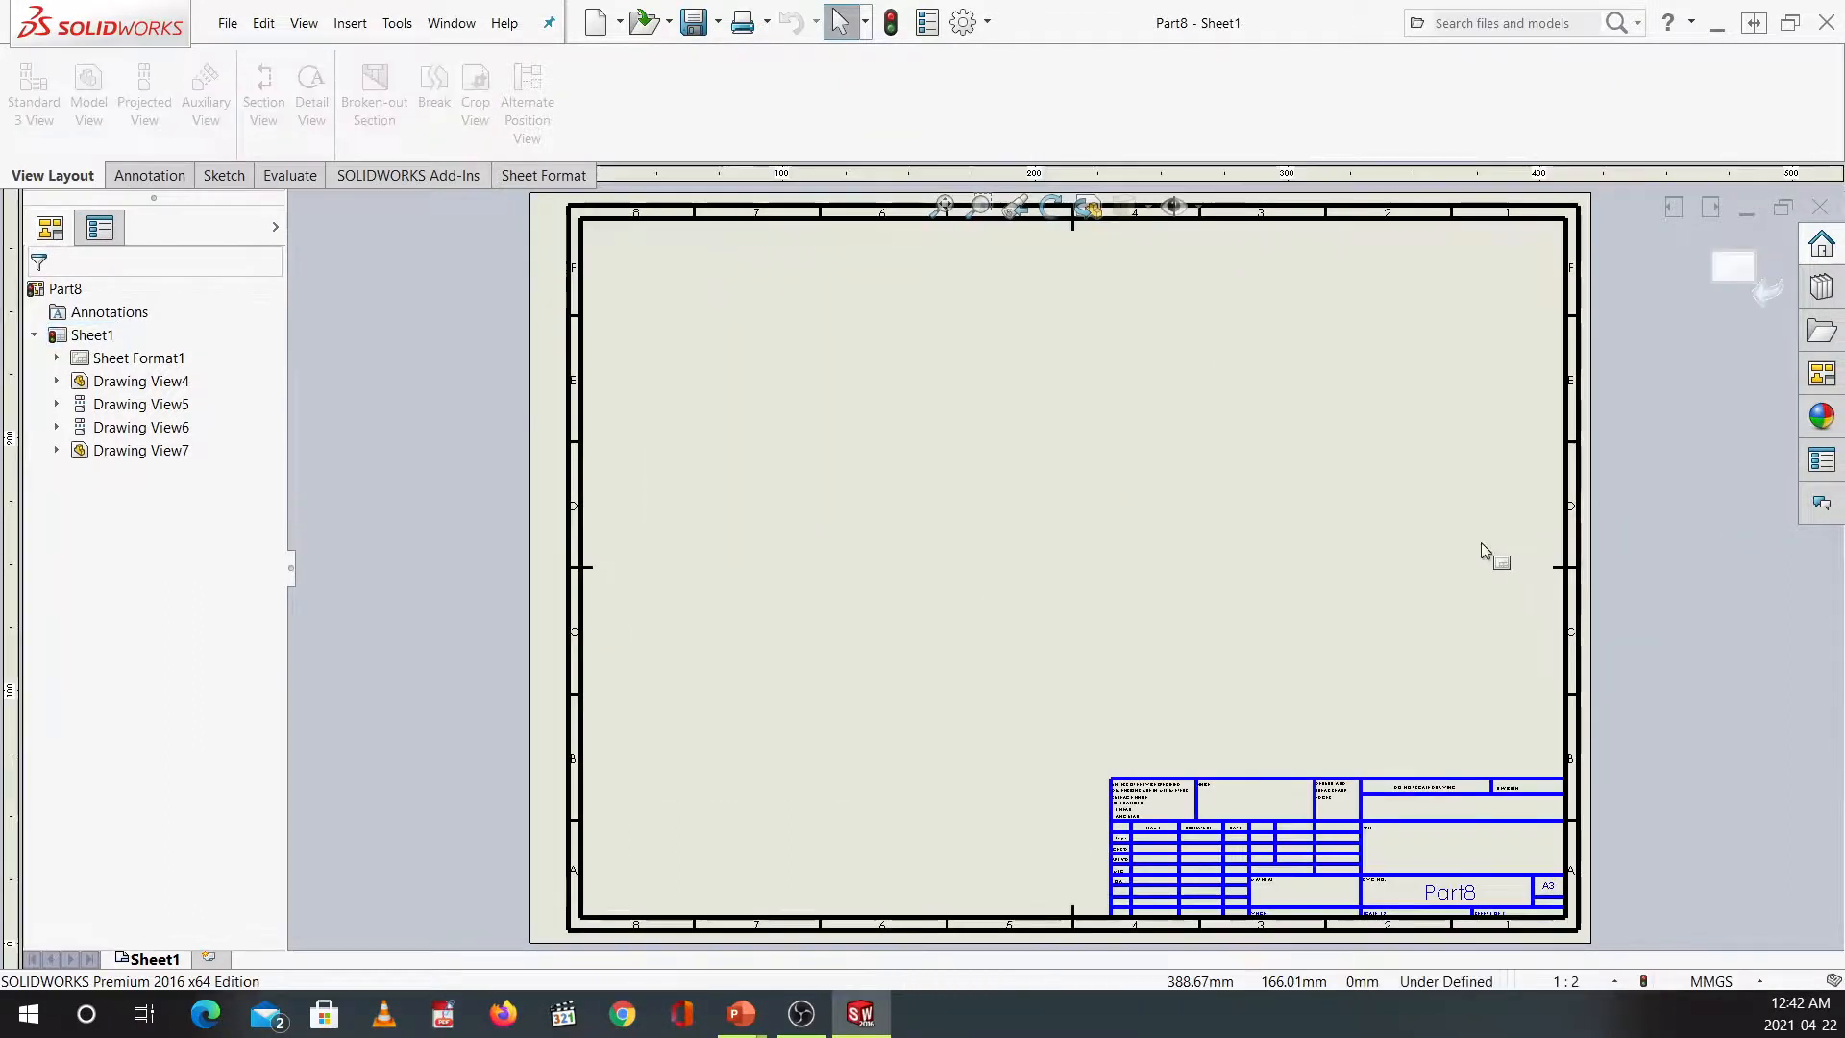
{"action": "double_click", "coordinate": [1452, 893]}
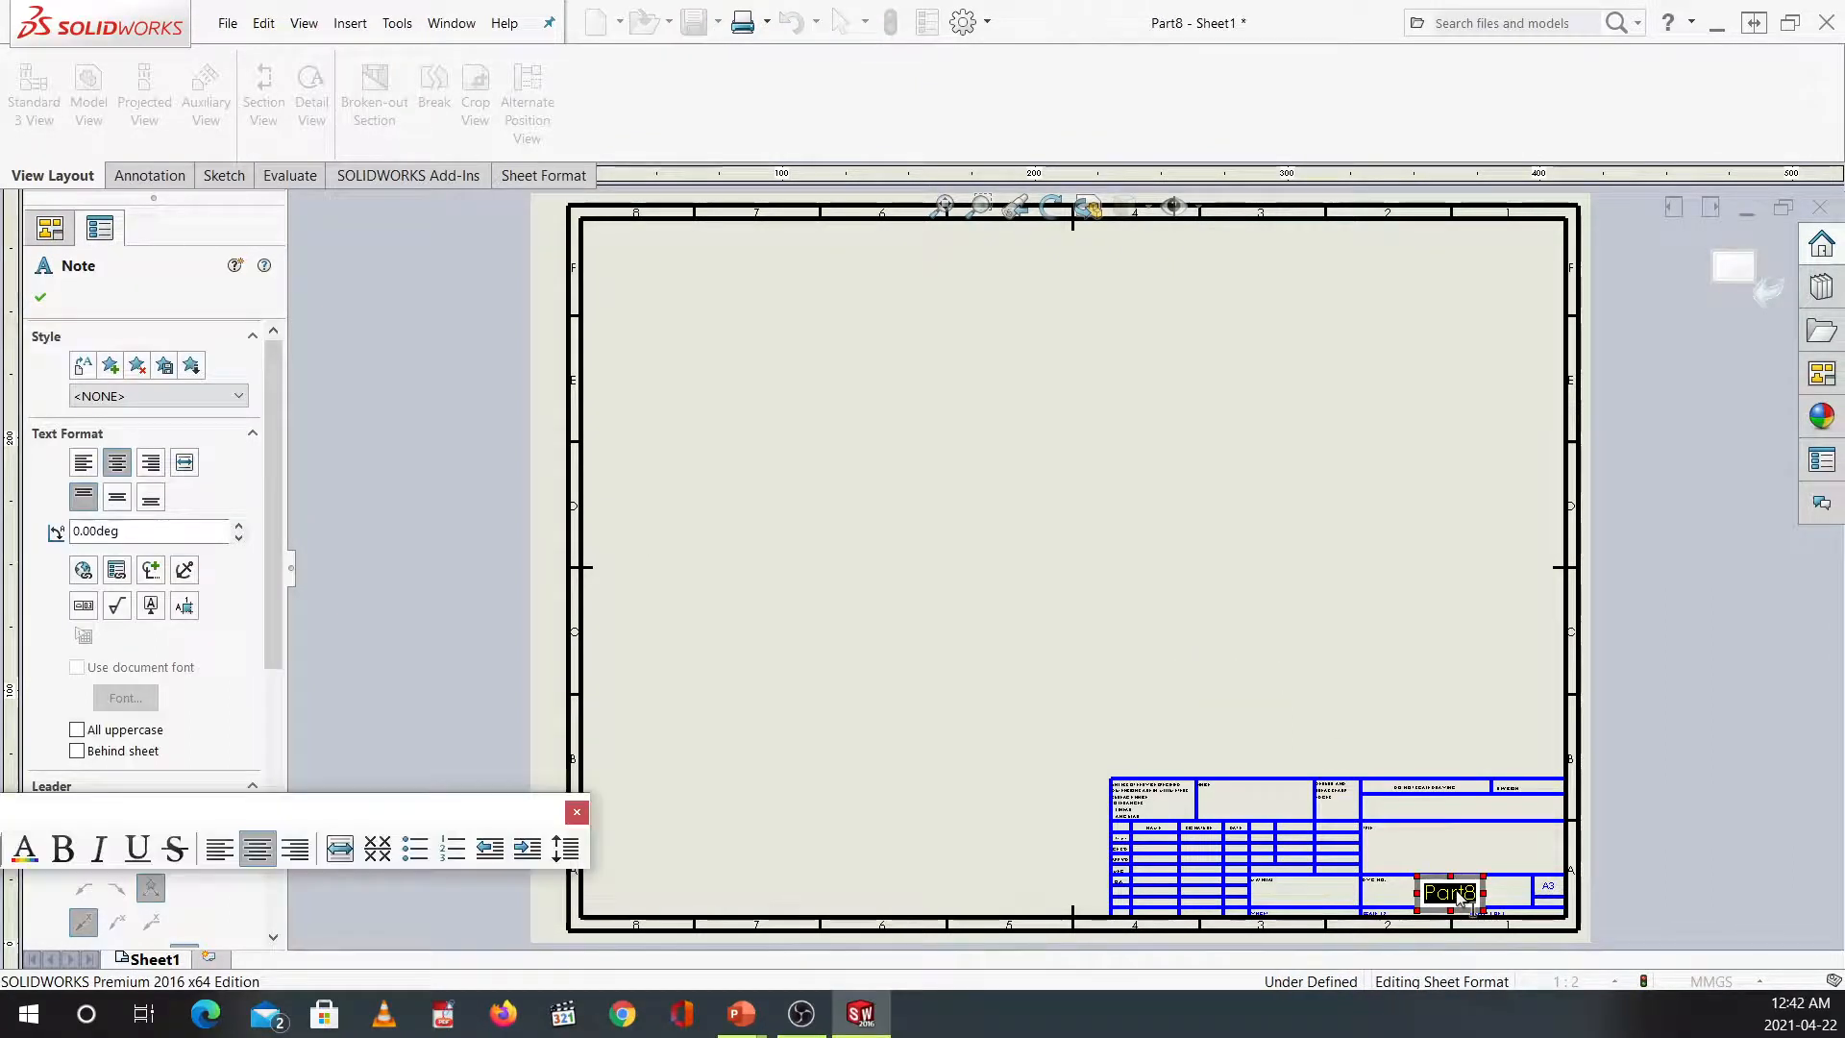
{"action": "type", "text": "Ahmad Yasser"}
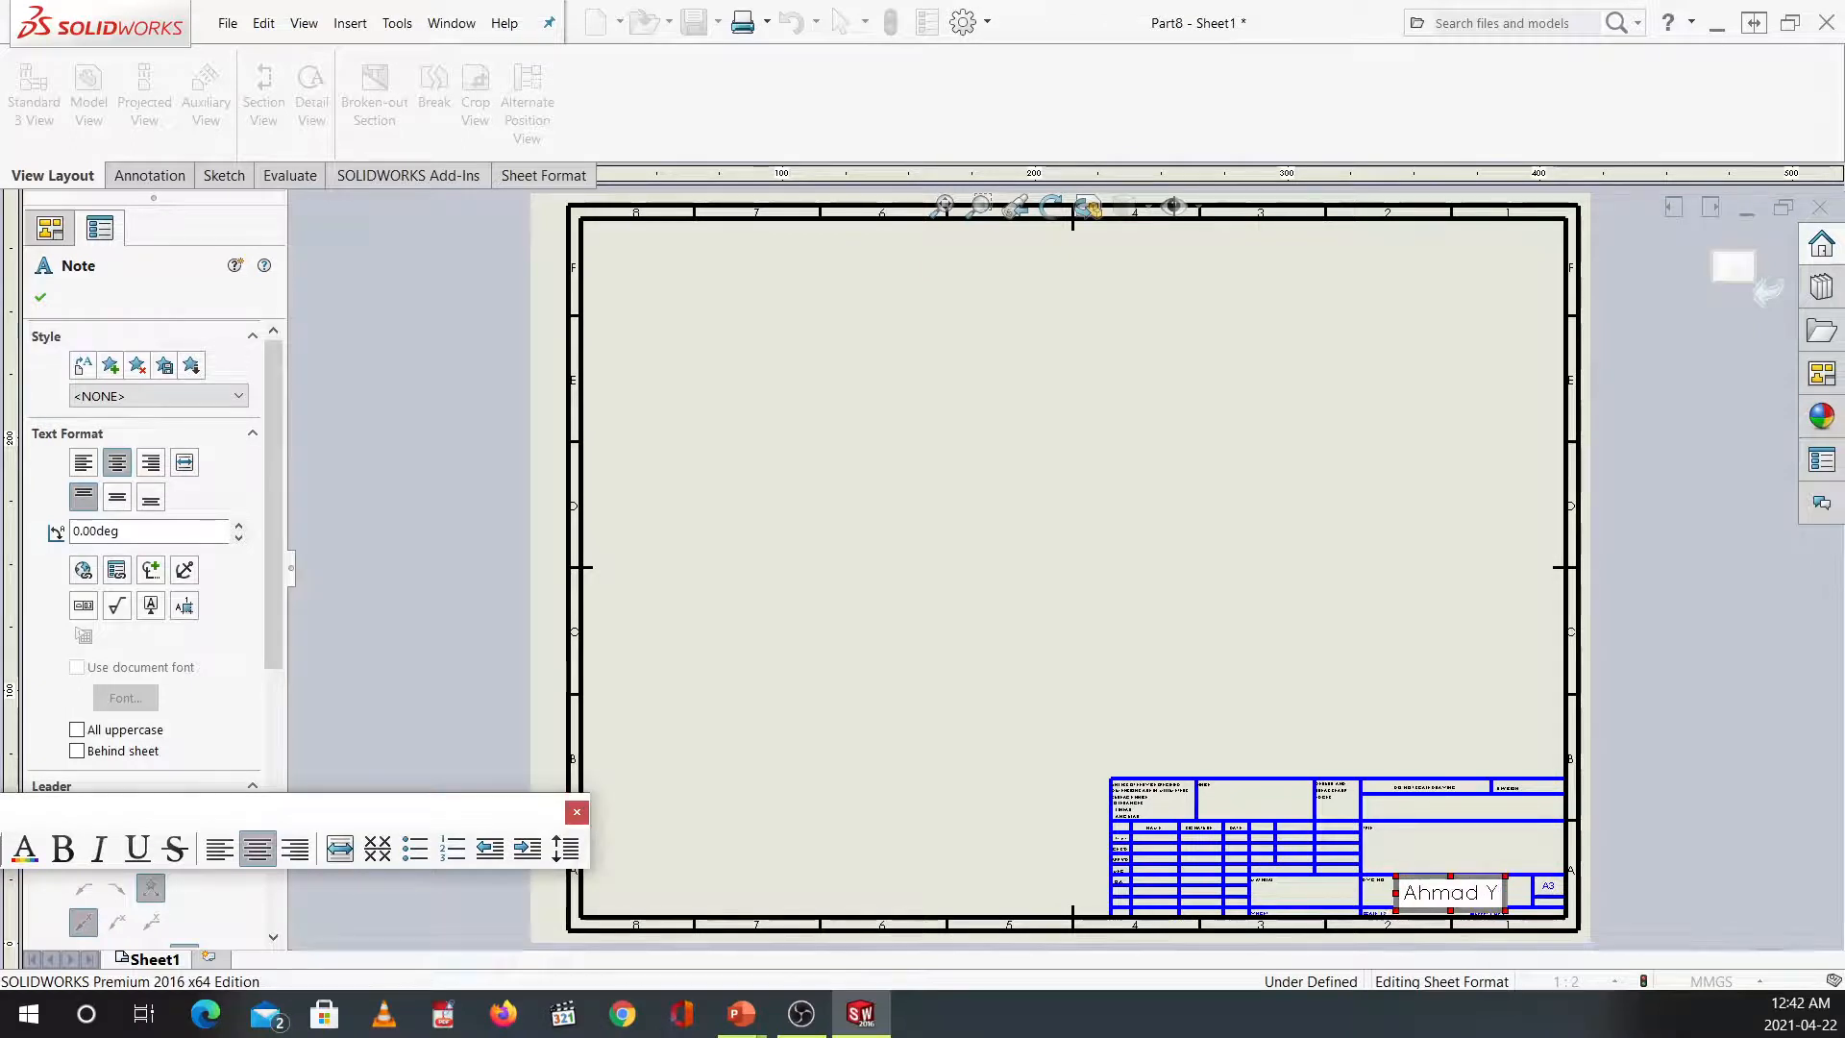
{"action": "left_click", "coordinate": [1437, 830]}
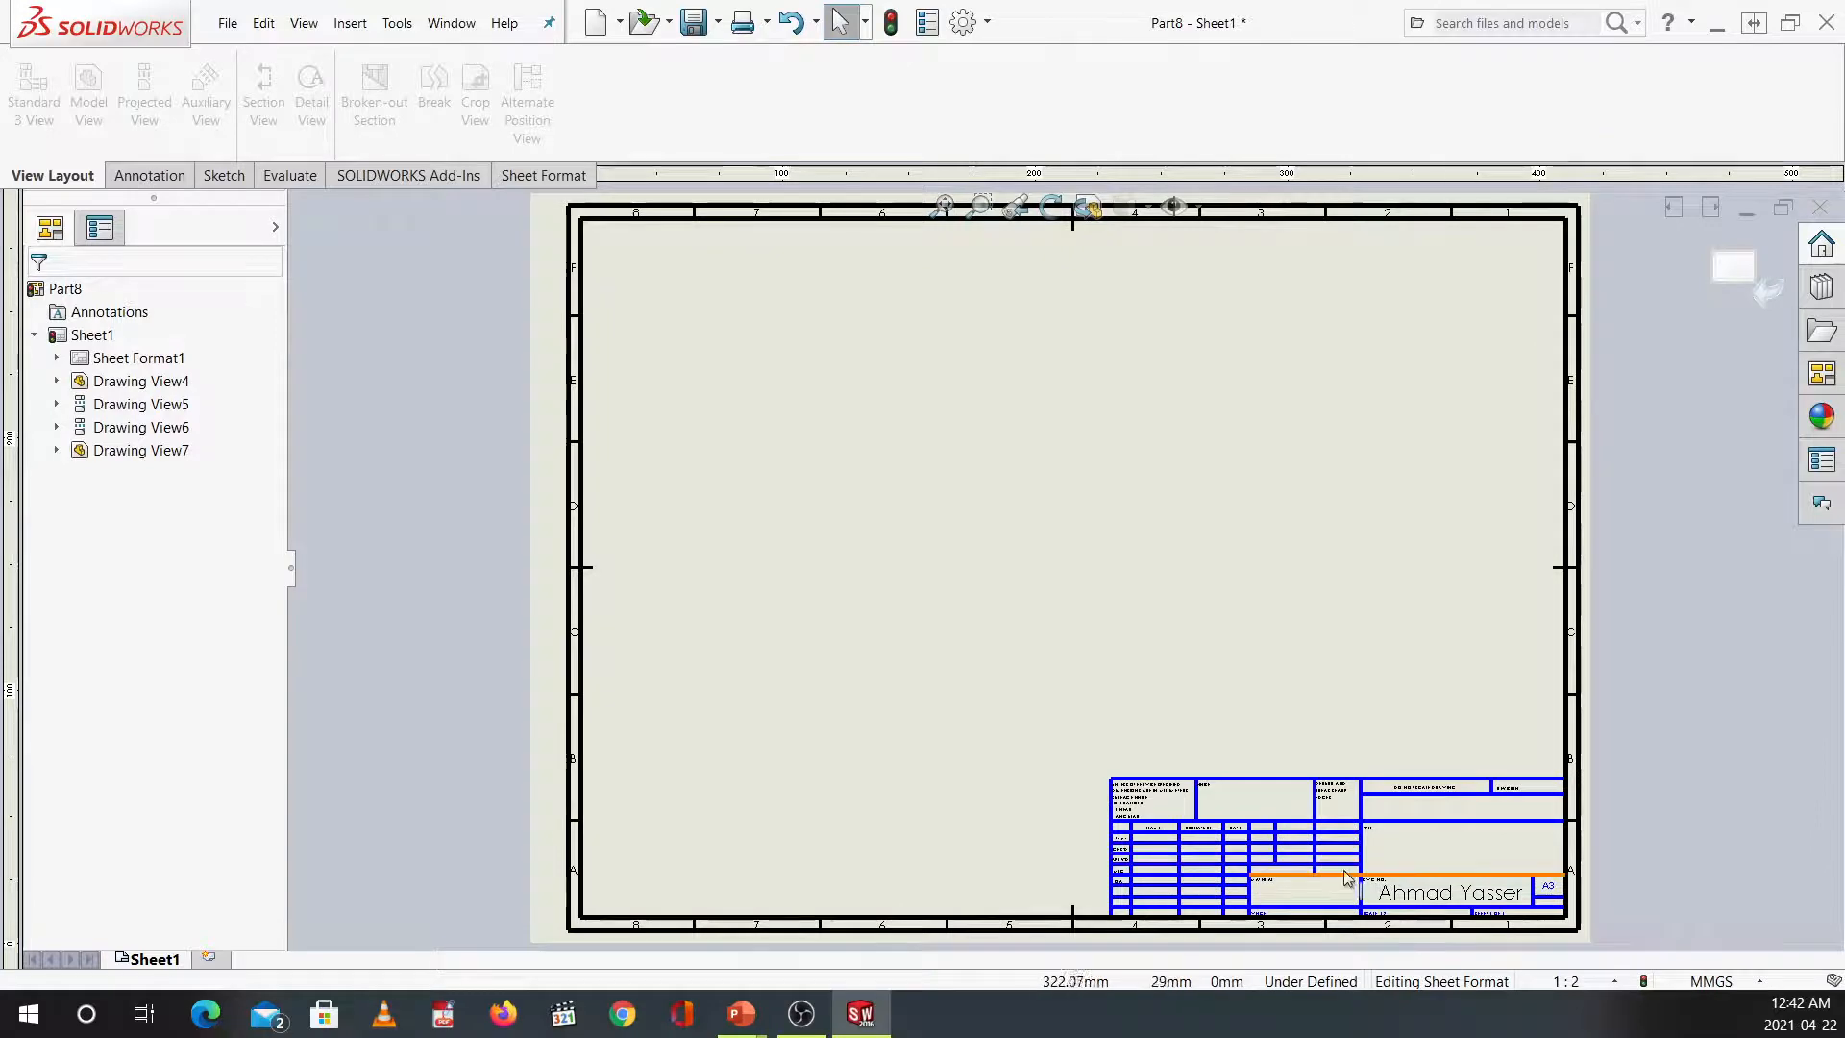
{"action": "left_click", "coordinate": [1728, 272]}
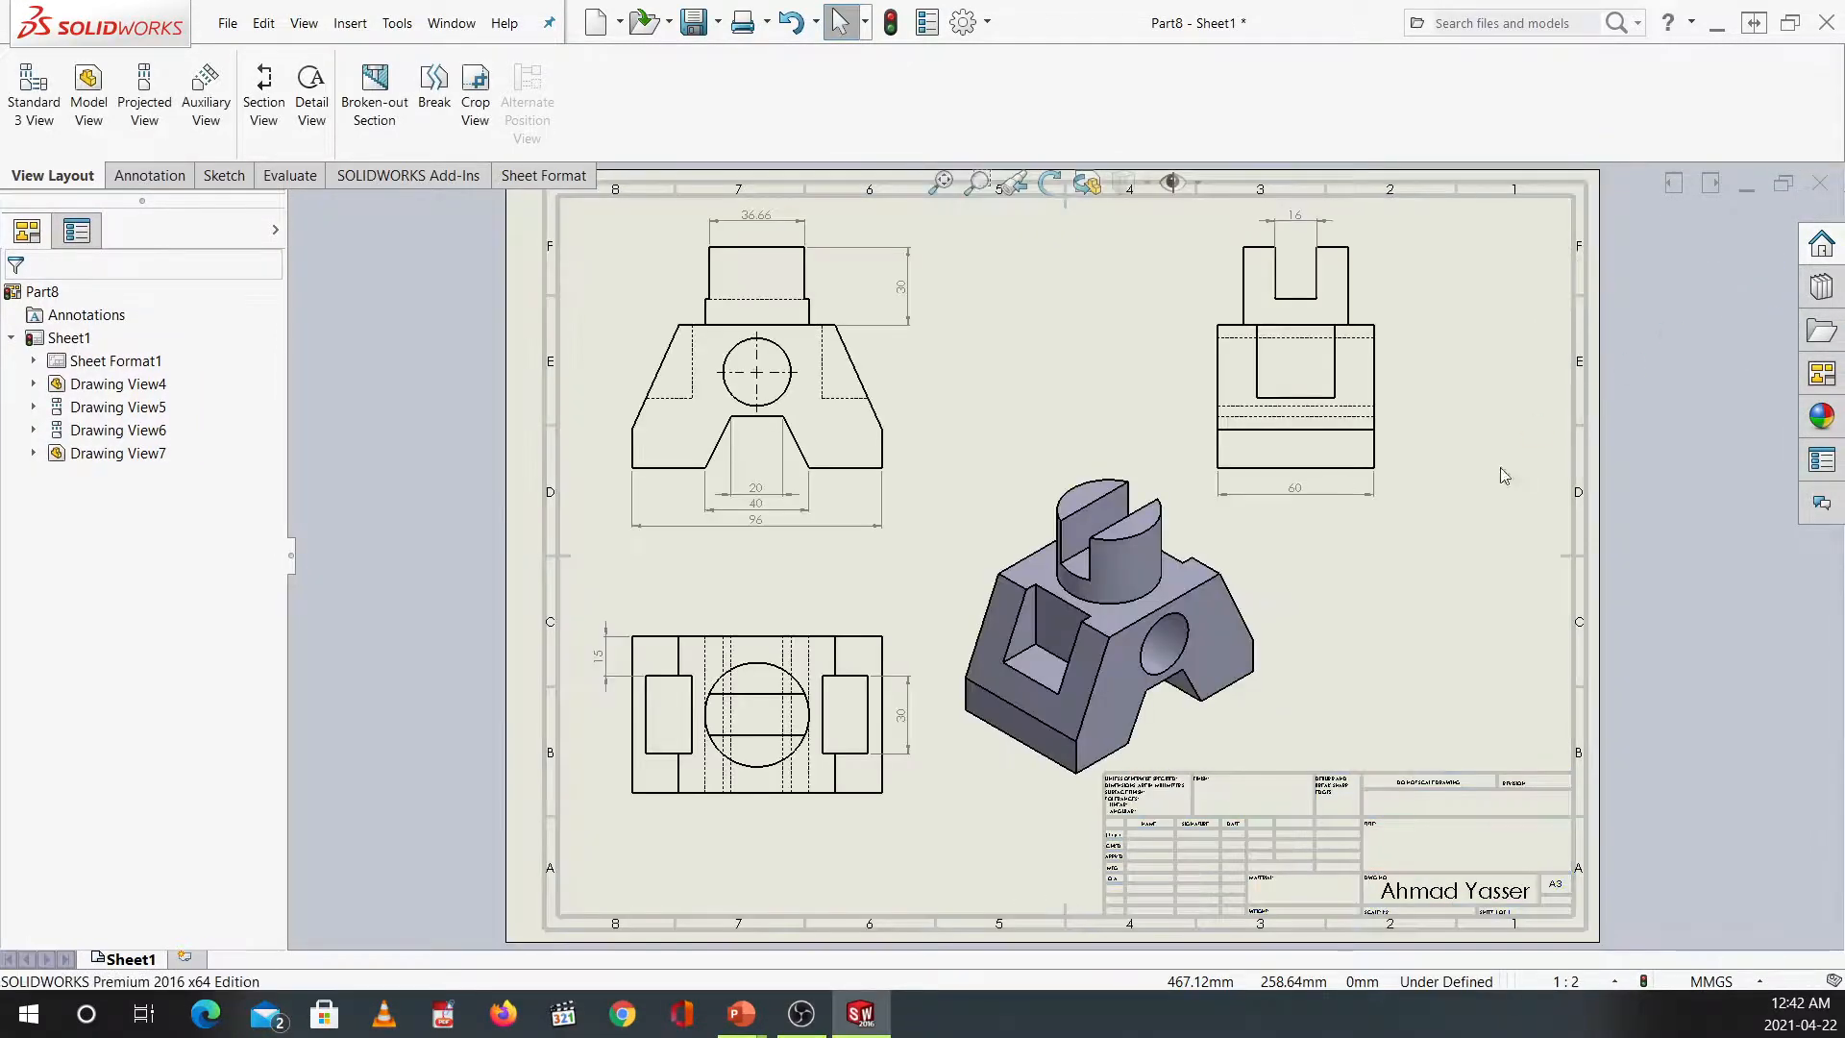
{"action": "right_click", "coordinate": [1441, 863]}
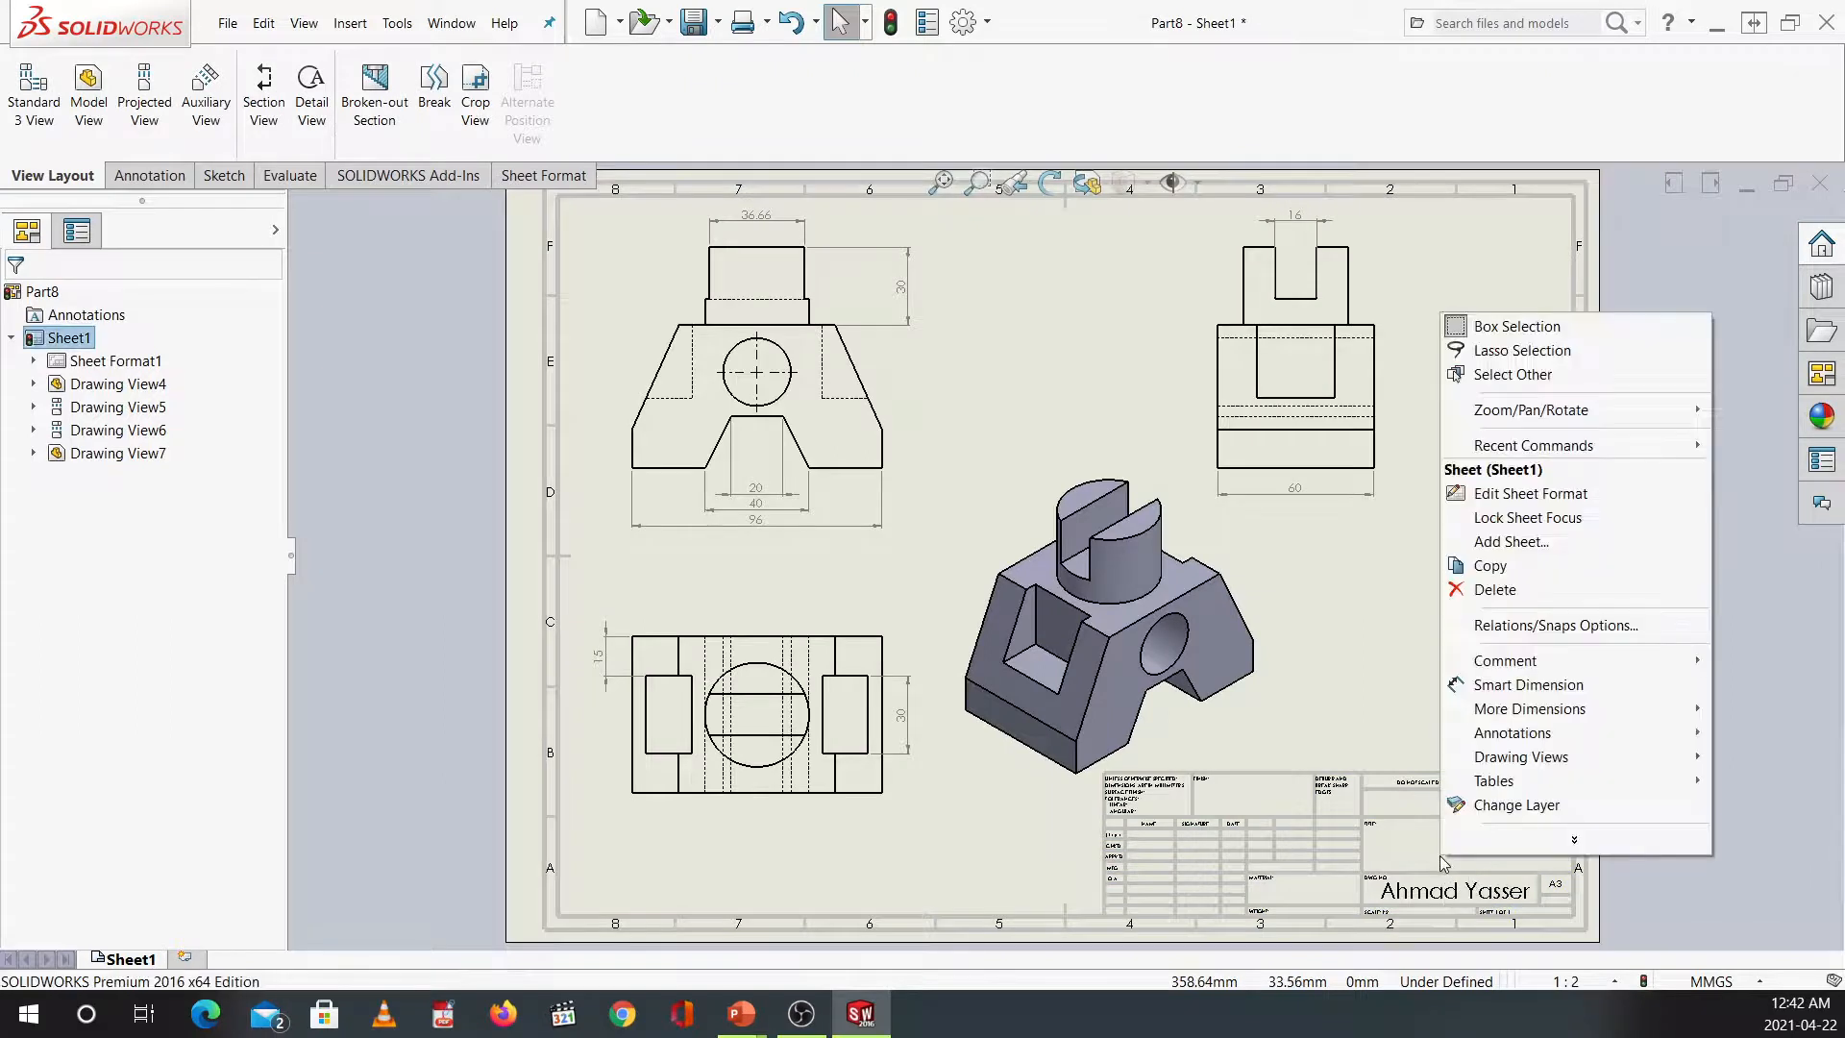
{"action": "left_click", "coordinate": [1562, 494]}
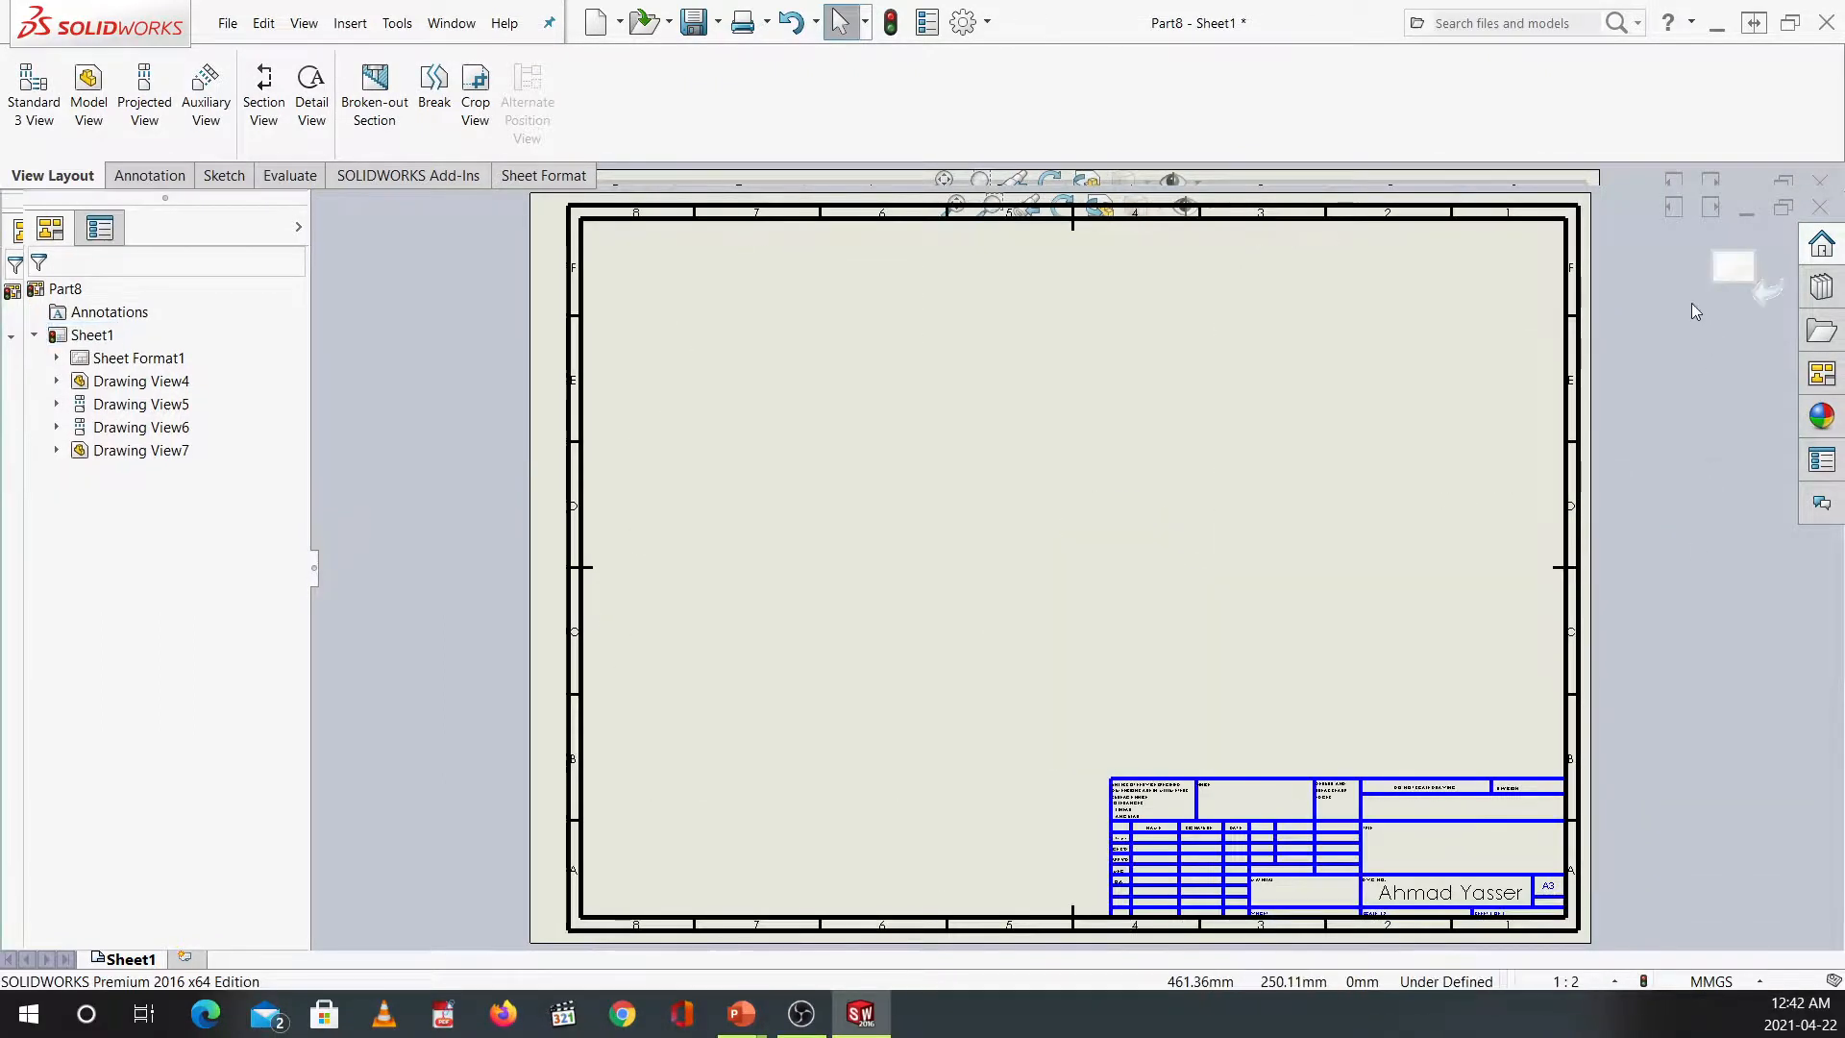
{"action": "left_click", "coordinate": [1739, 276]}
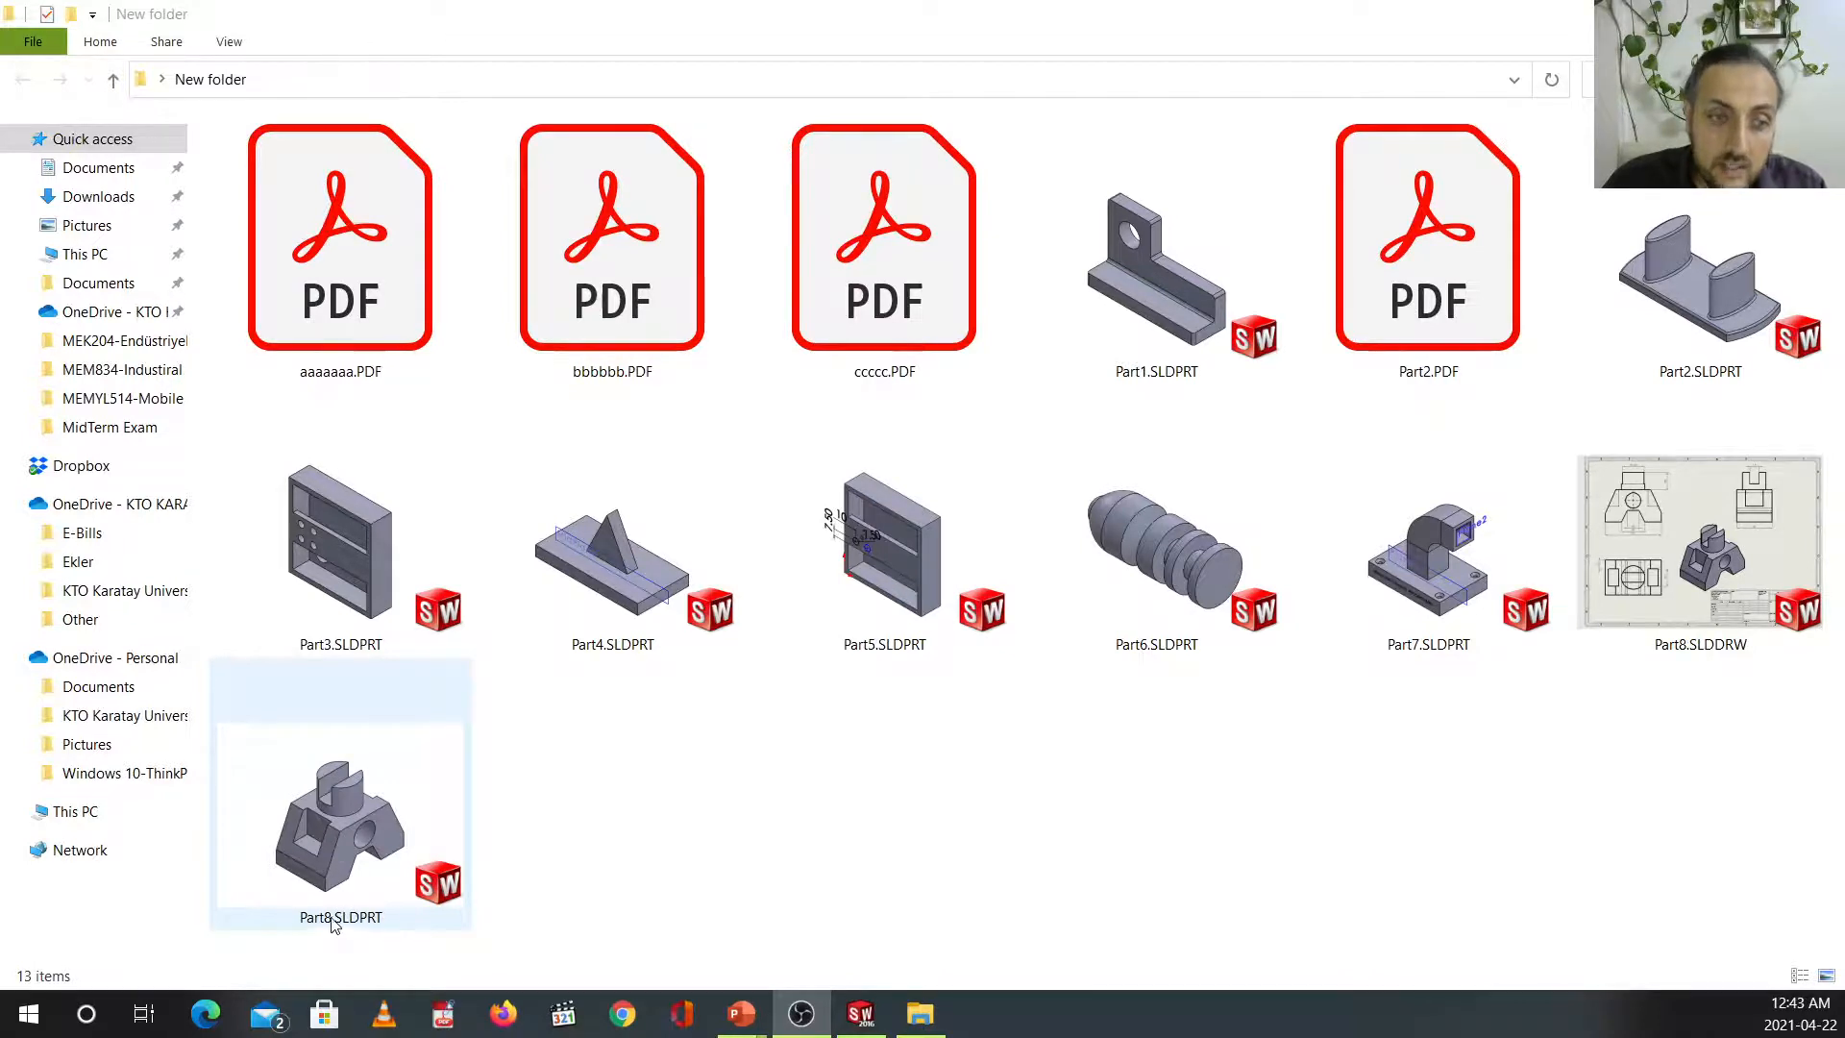
Locate the saved Part8.SLDPRT part and Part8.SLDDRW drawing files in New folder.
{"action": "left_click", "coordinate": [375, 913]}
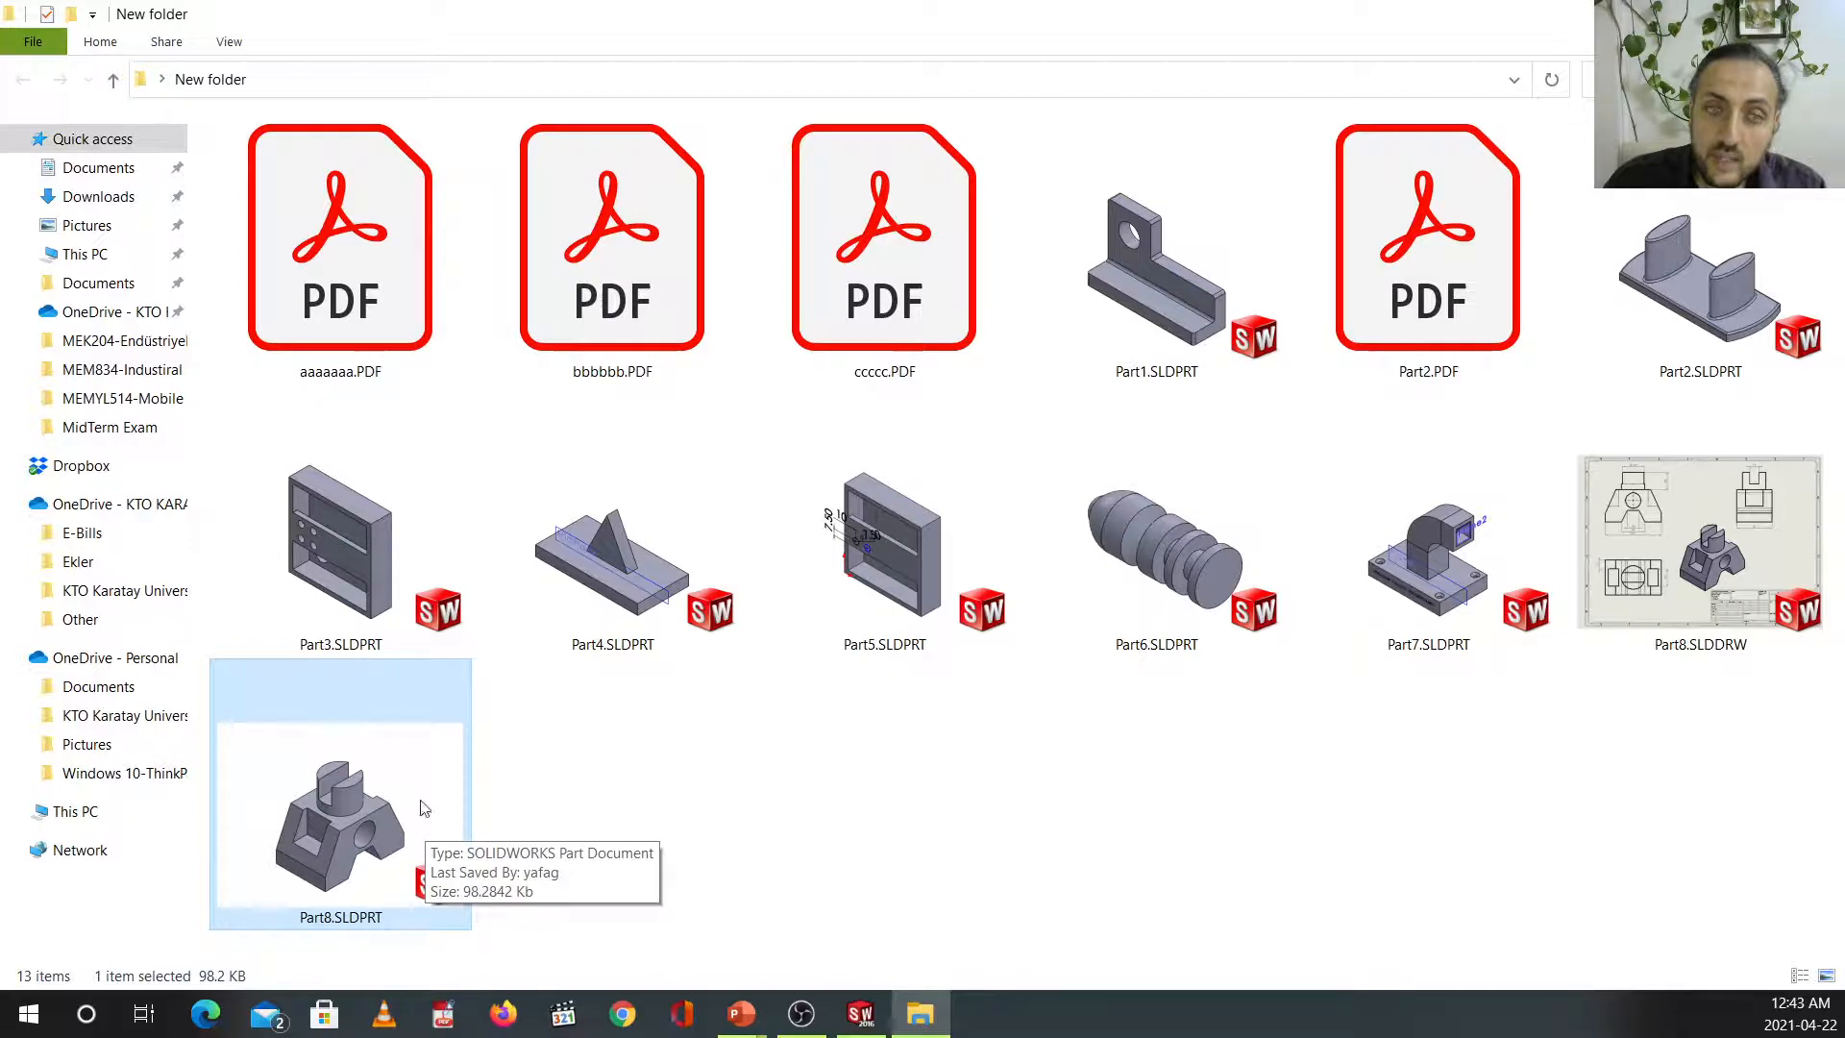
{"action": "left_click", "coordinate": [1650, 582]}
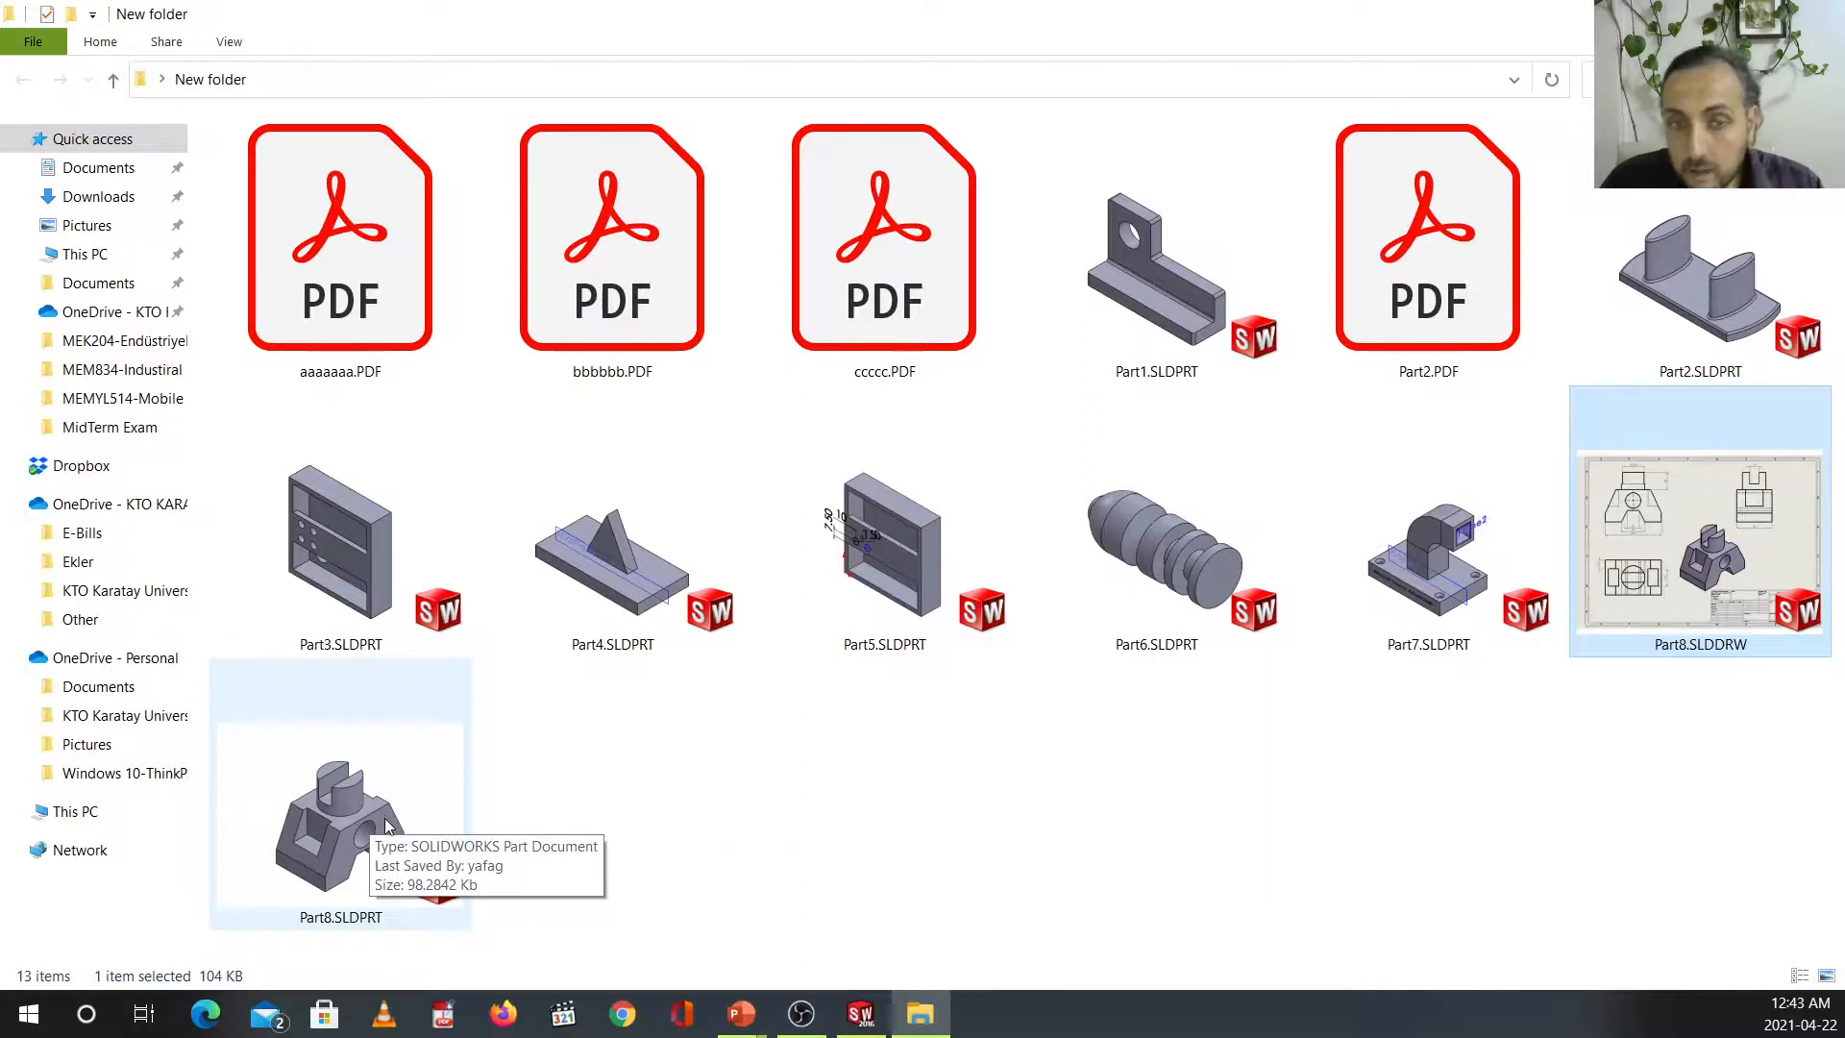
Cut Part8.SLDPRT from New folder, close the Part8 drawing in SOLIDWORKS, and return to the folder in File Explorer.
{"action": "left_click", "coordinate": [1068, 765]}
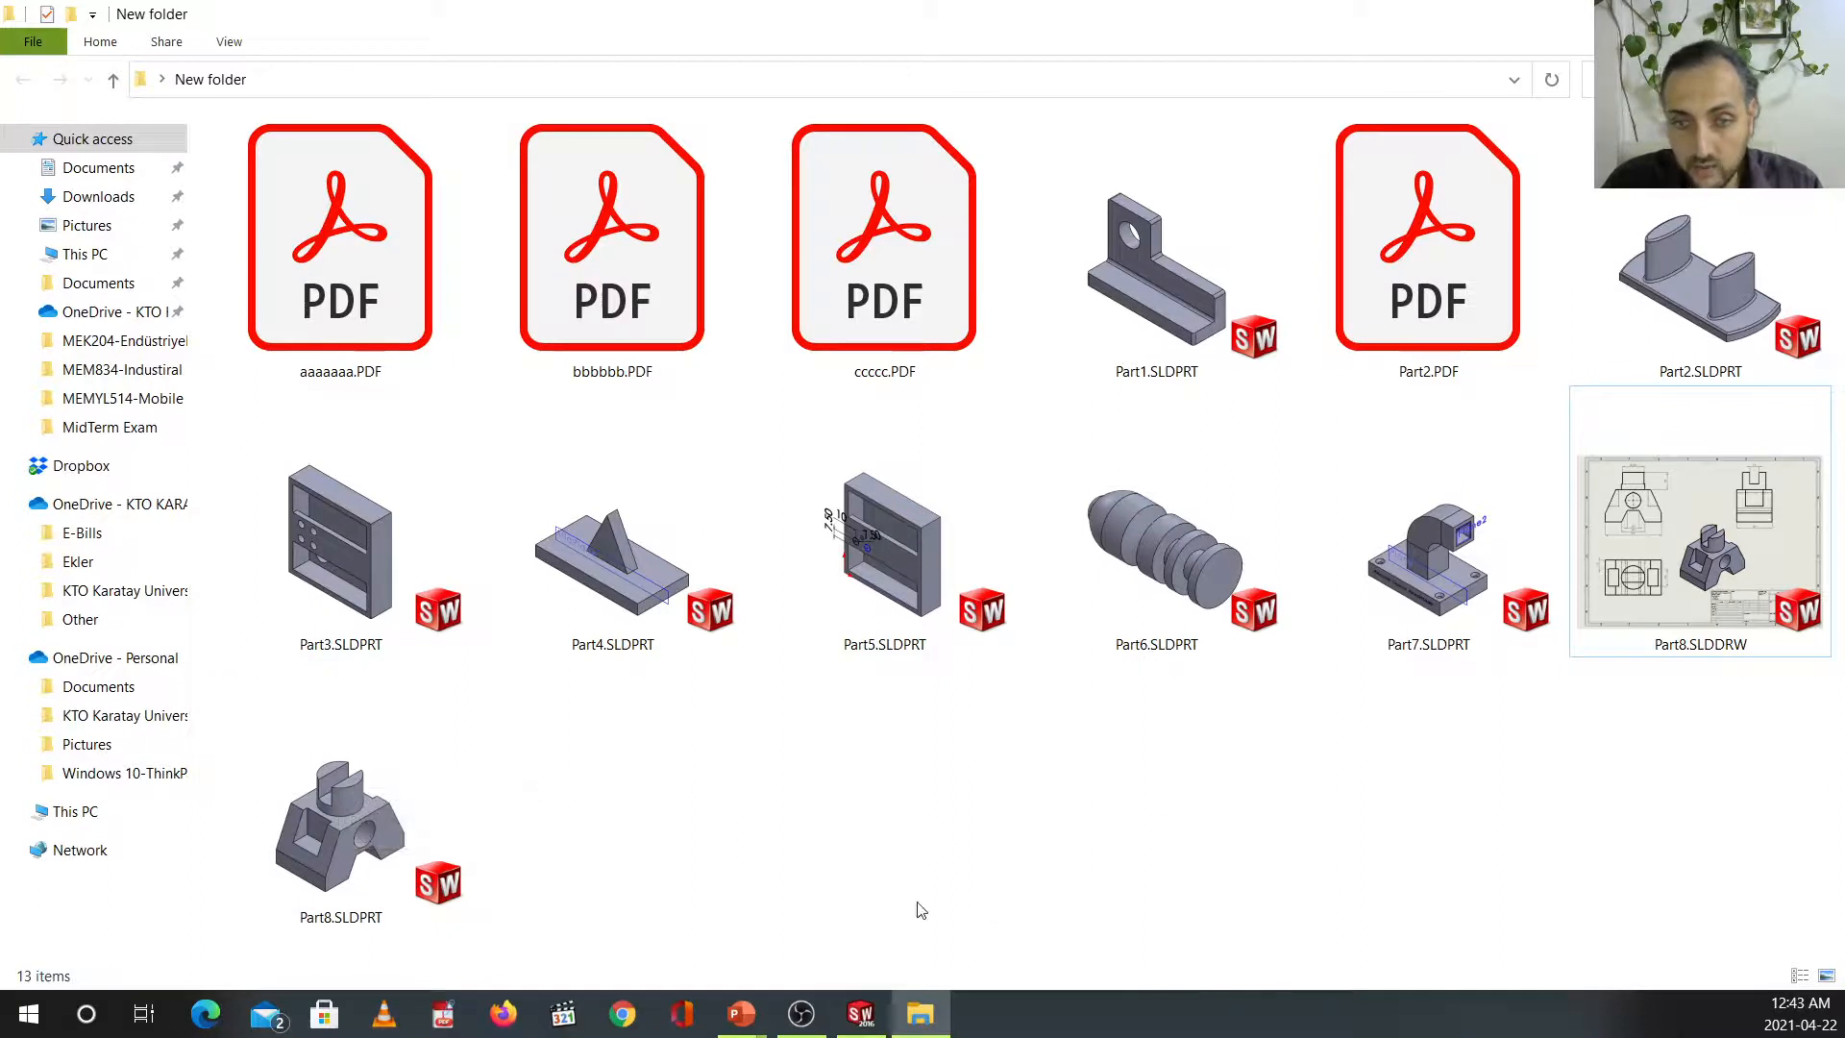
{"action": "left_click", "coordinate": [355, 811]}
{"action": "key", "text": "ctrl+x"}
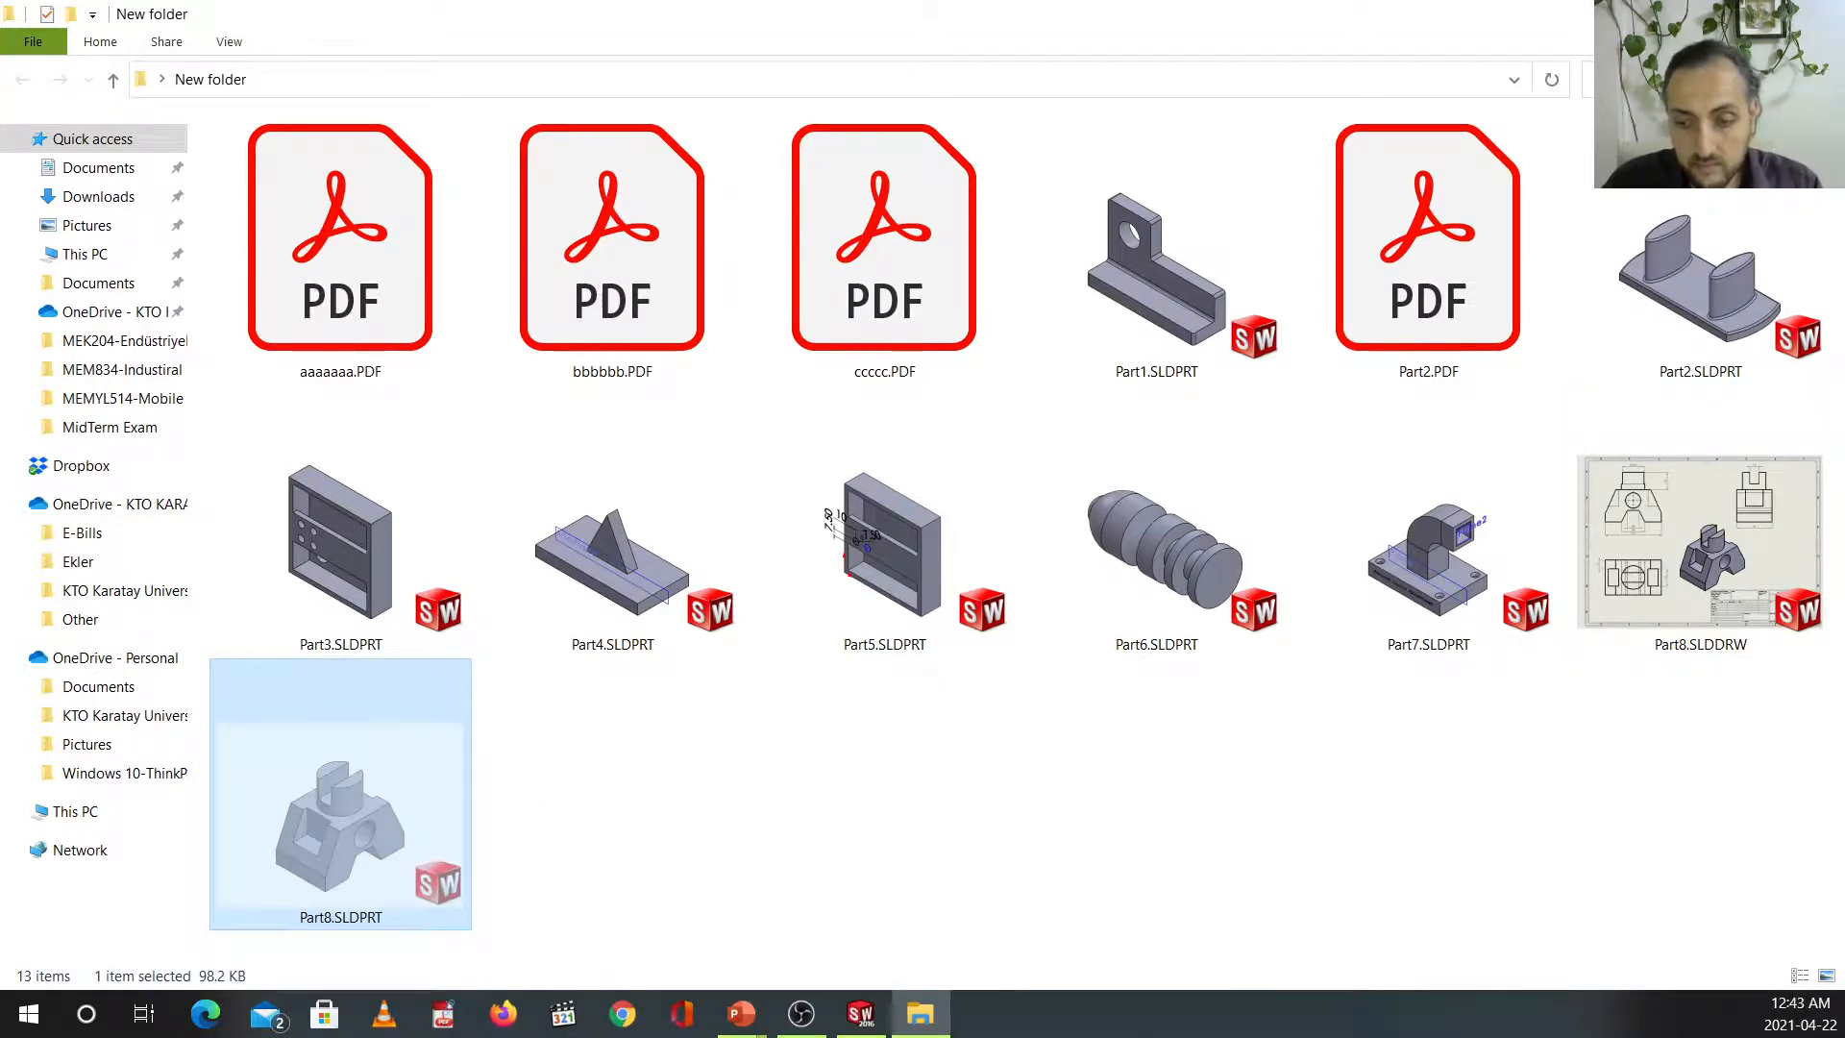
{"action": "key", "text": "alt+Tab"}
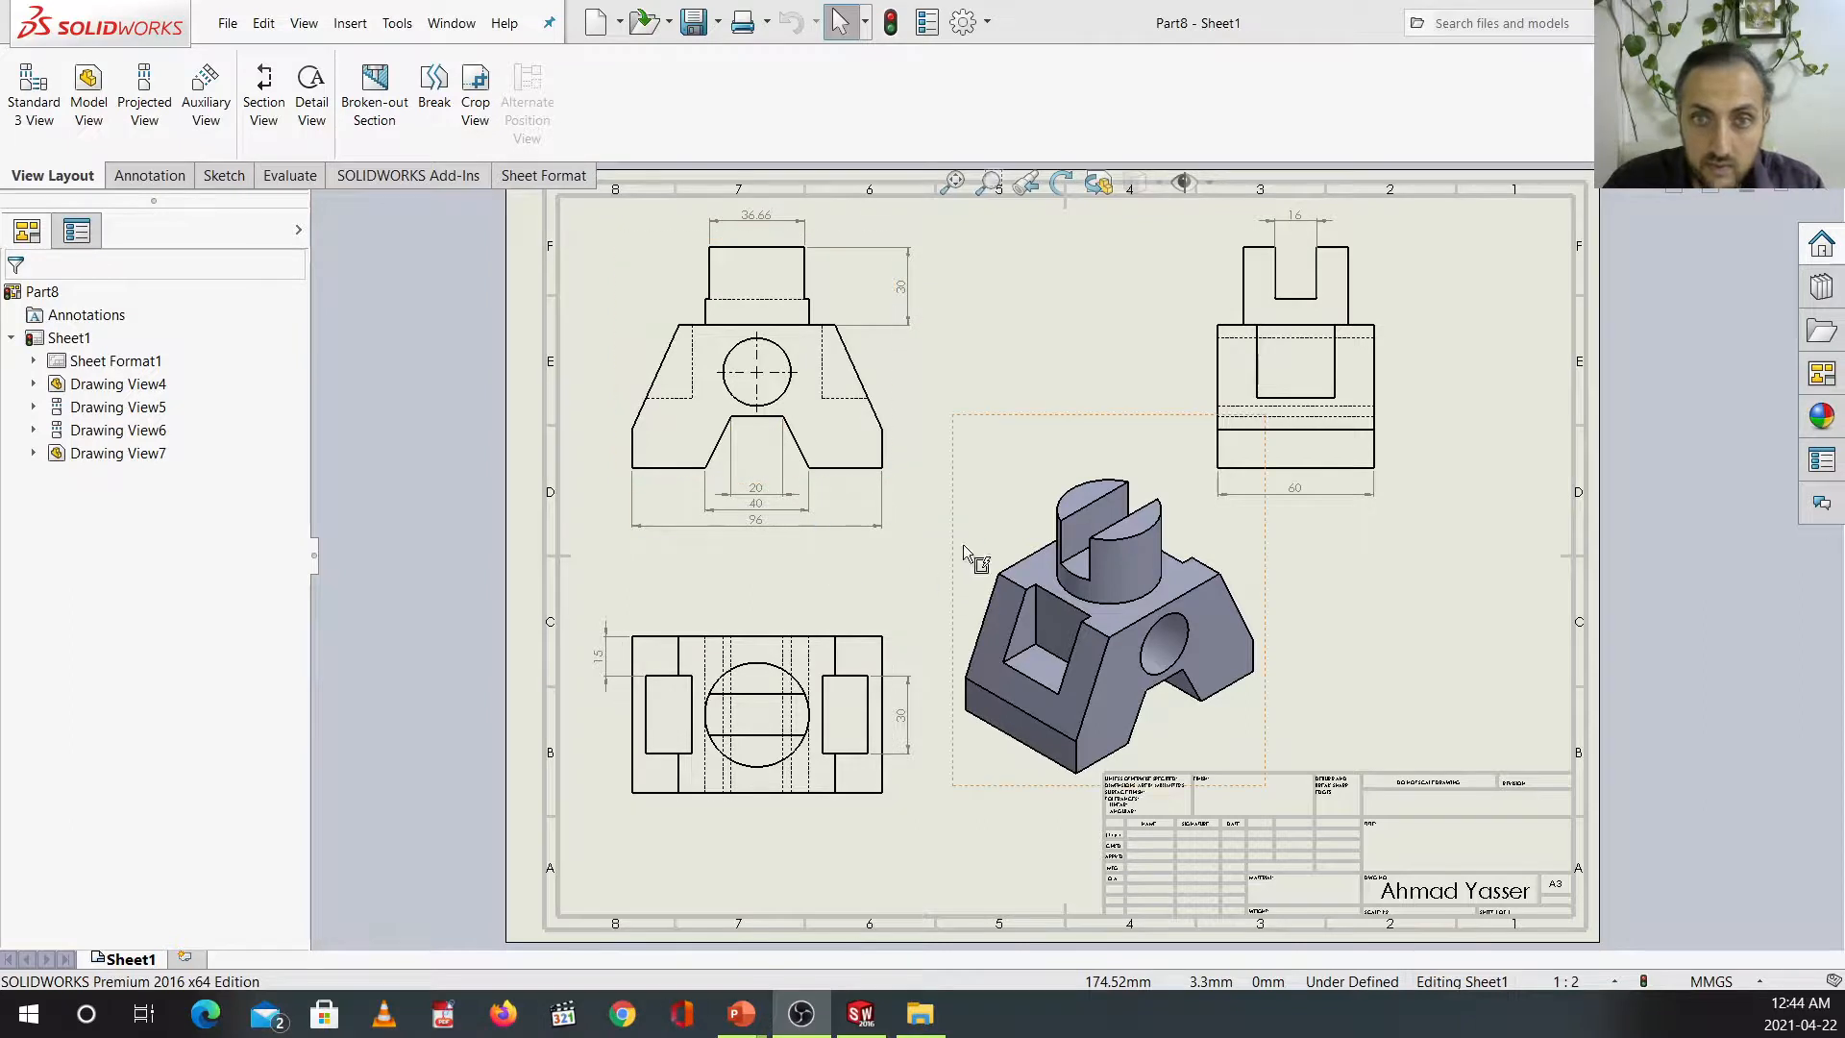
{"action": "left_click", "coordinate": [1819, 196]}
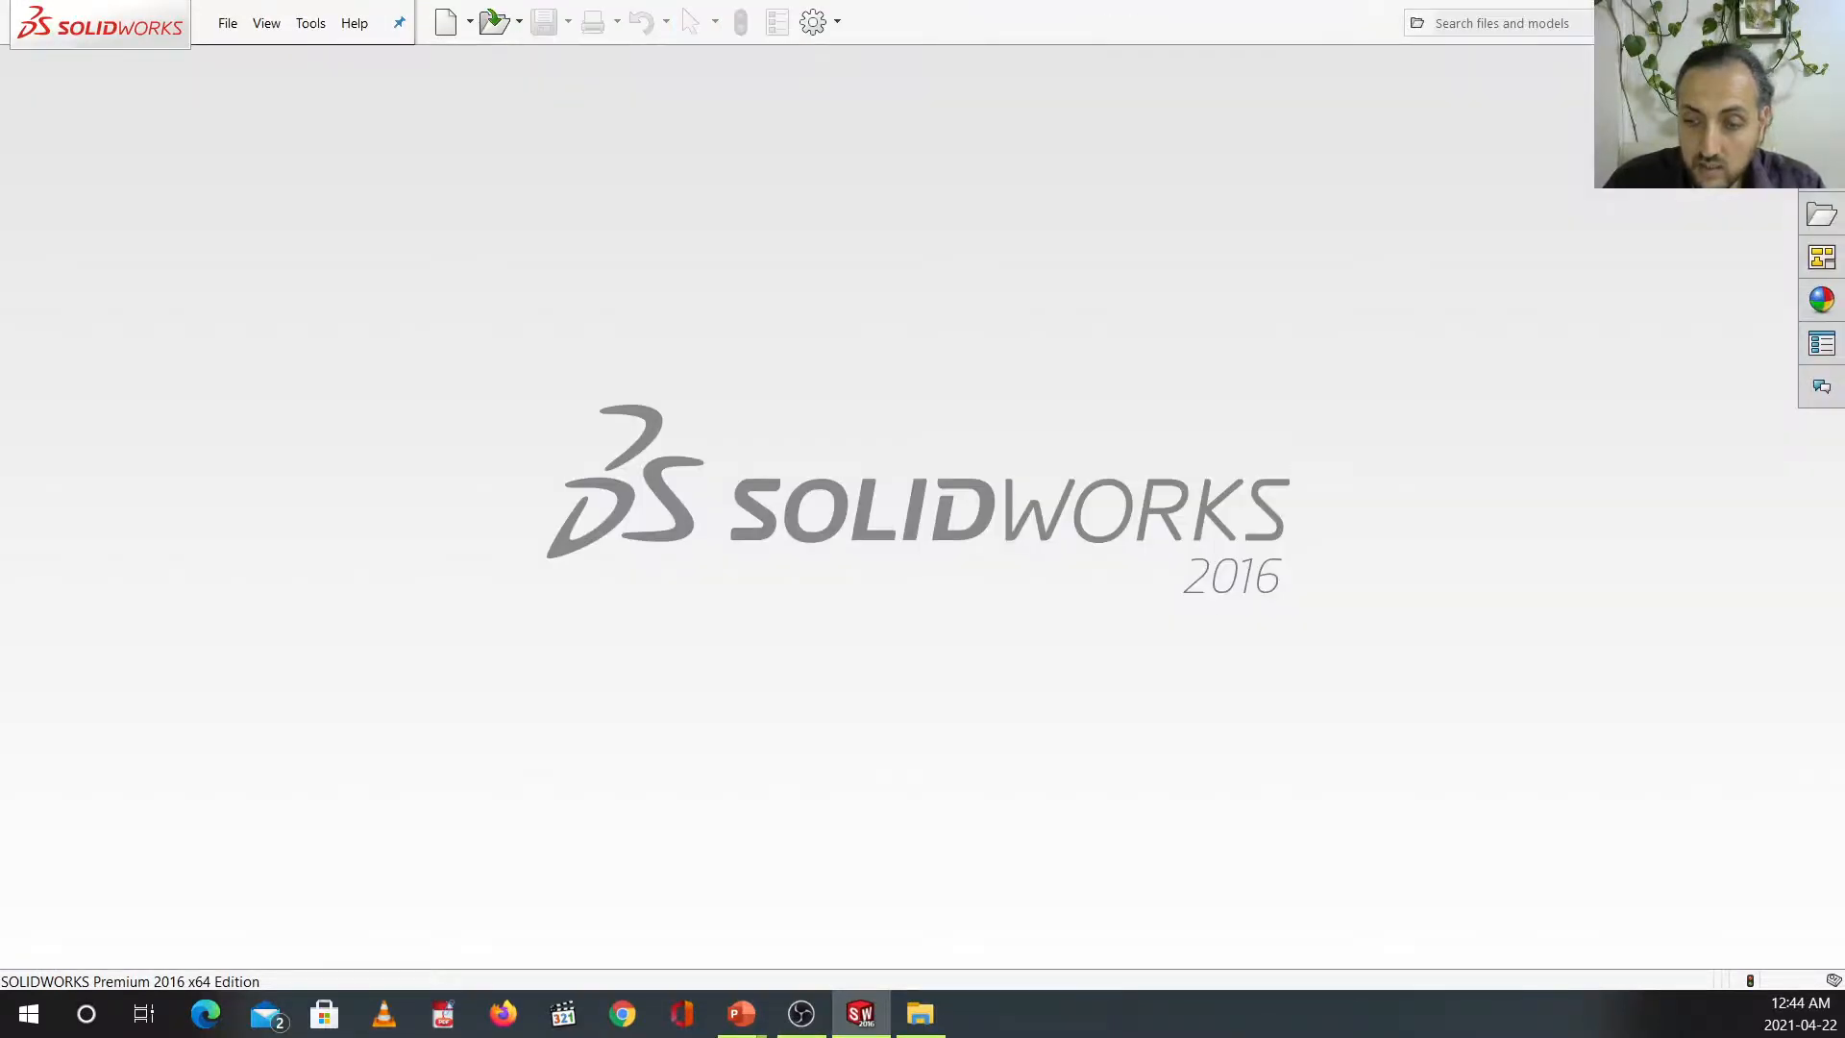
{"action": "left_click", "coordinate": [920, 1014]}
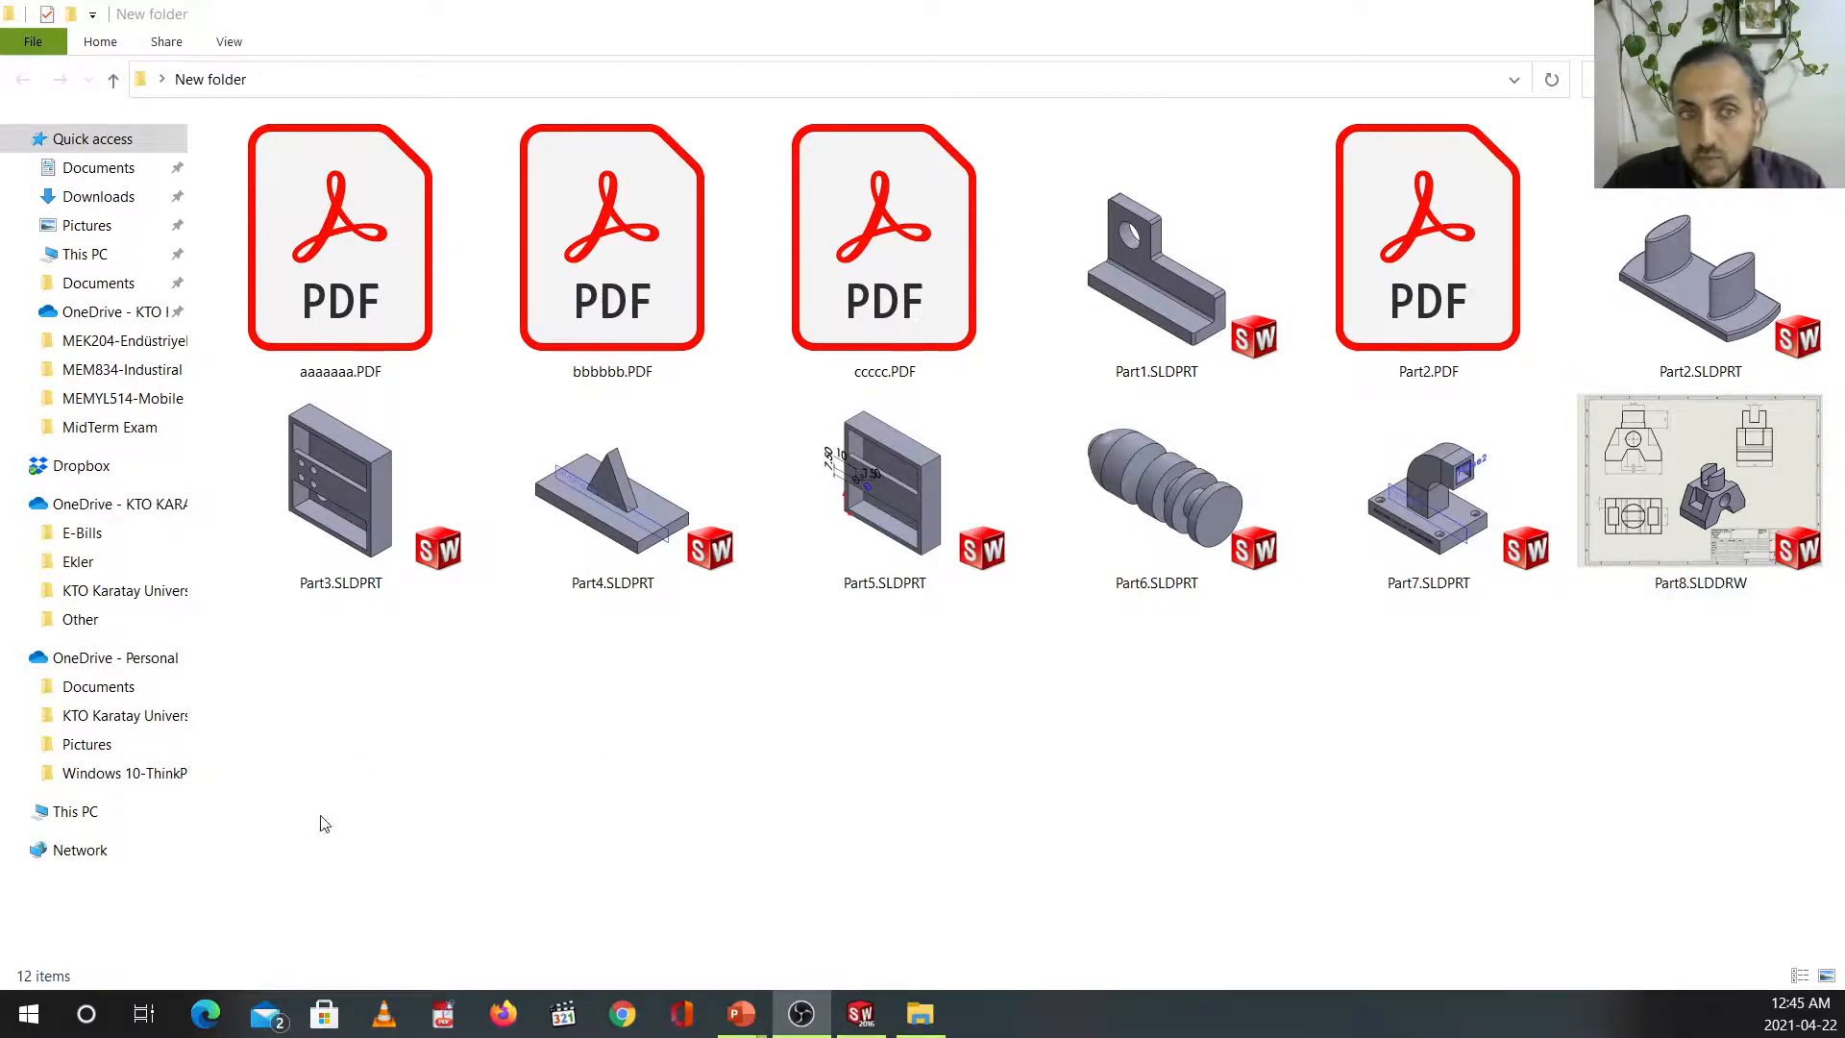
Try to open Part8.SLDDRW without its part file in the folder, and close the drawing without saving.
{"action": "double_click", "coordinate": [1732, 547]}
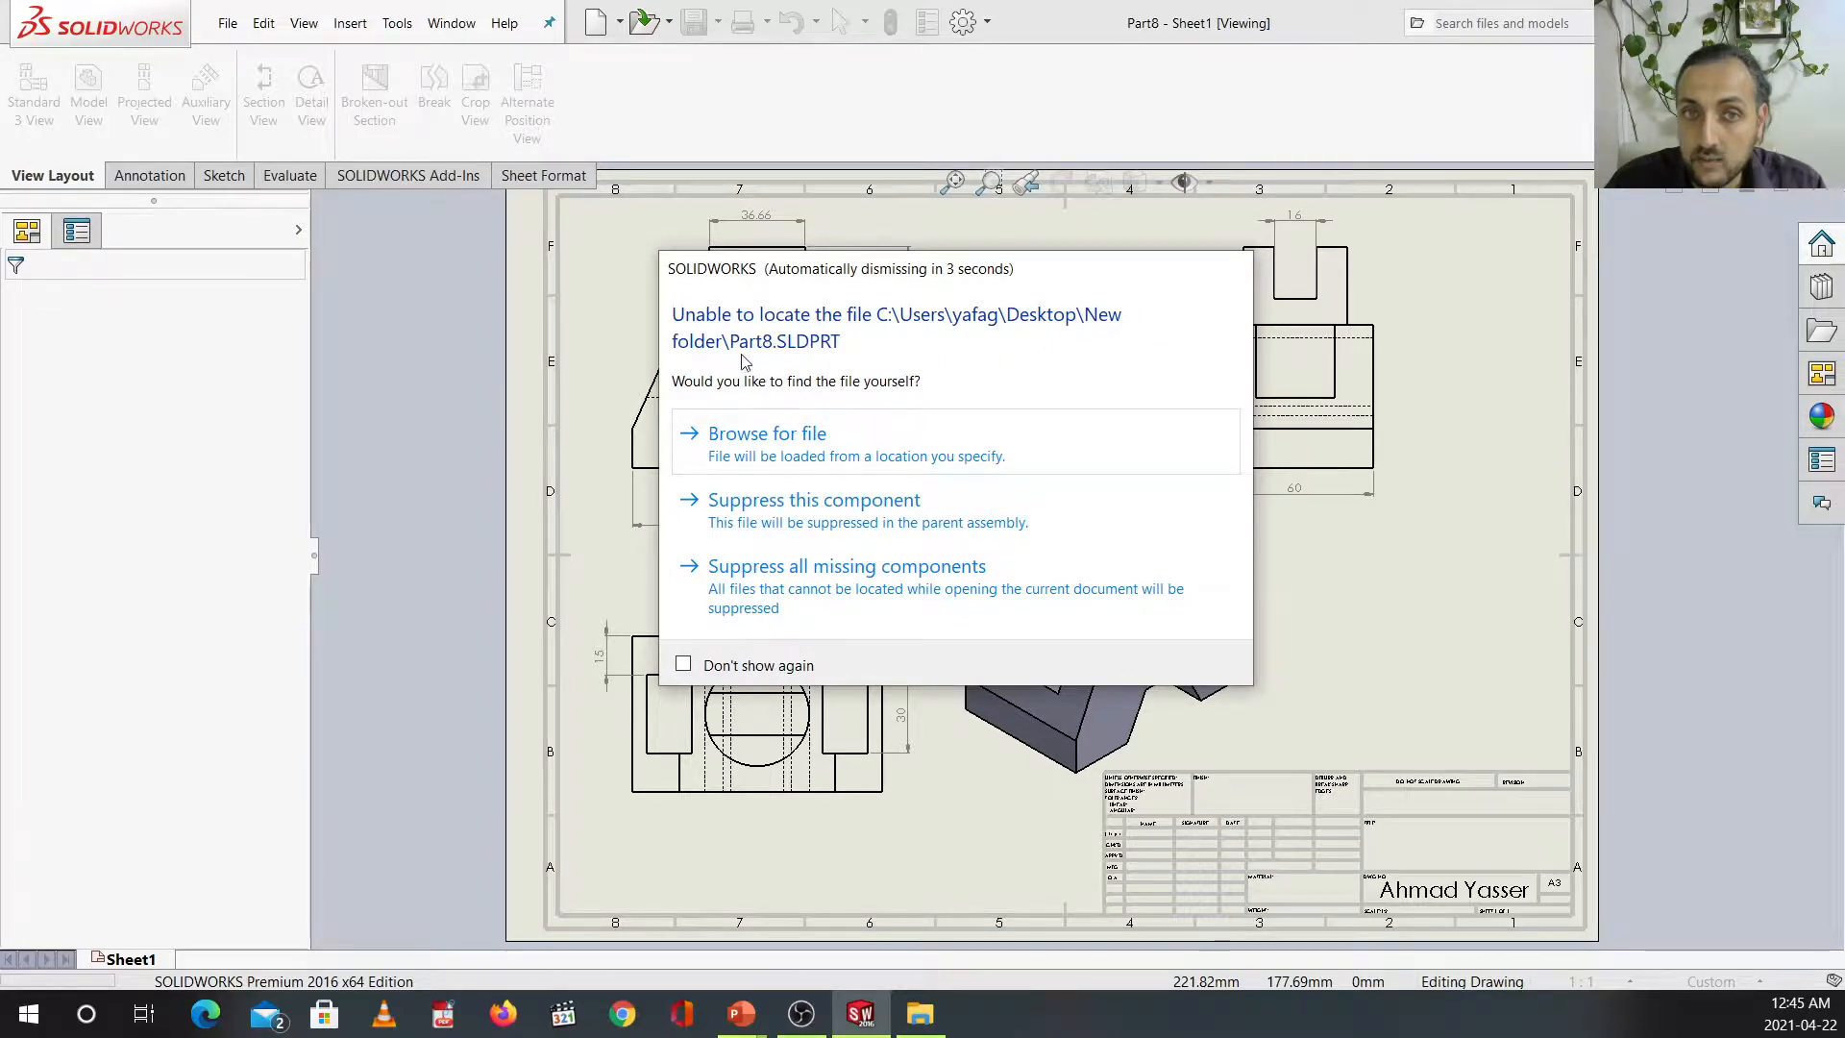
{"action": "left_click_drag", "start_coordinate": [992, 275], "coordinate": [1019, 303]}
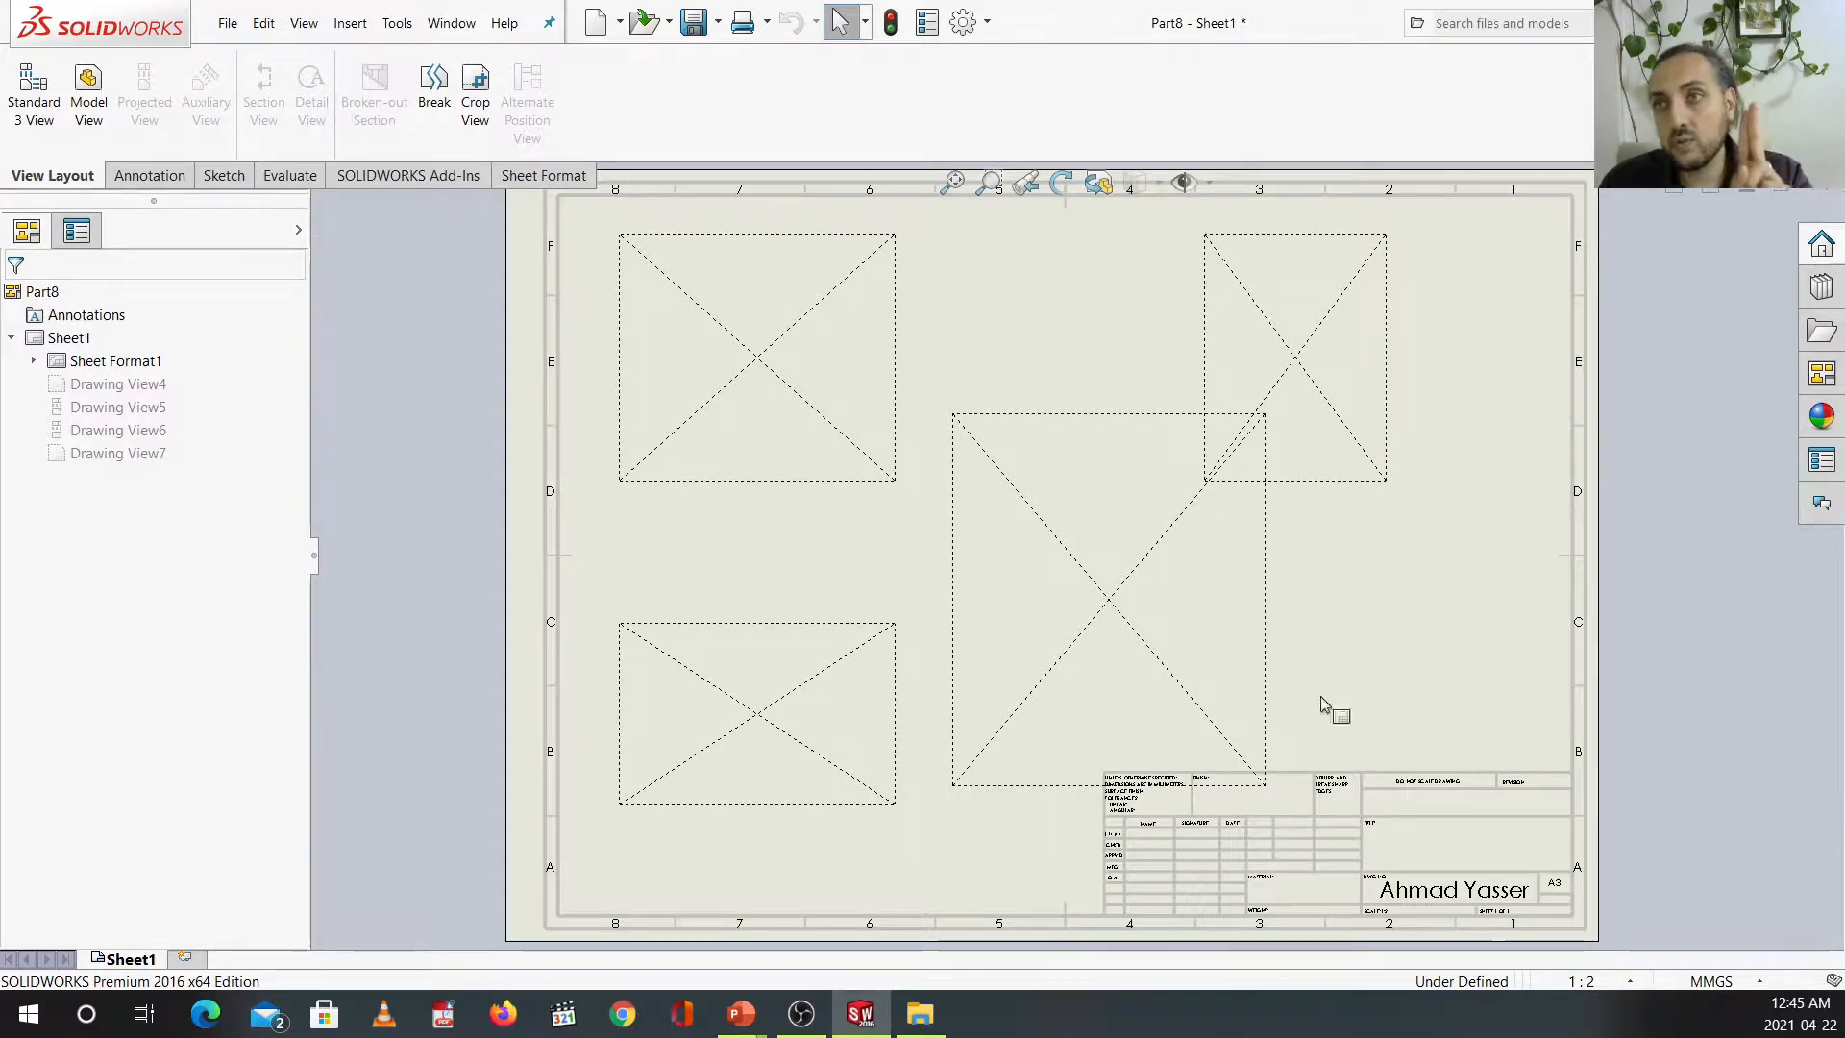
{"action": "left_click", "coordinate": [1819, 182]}
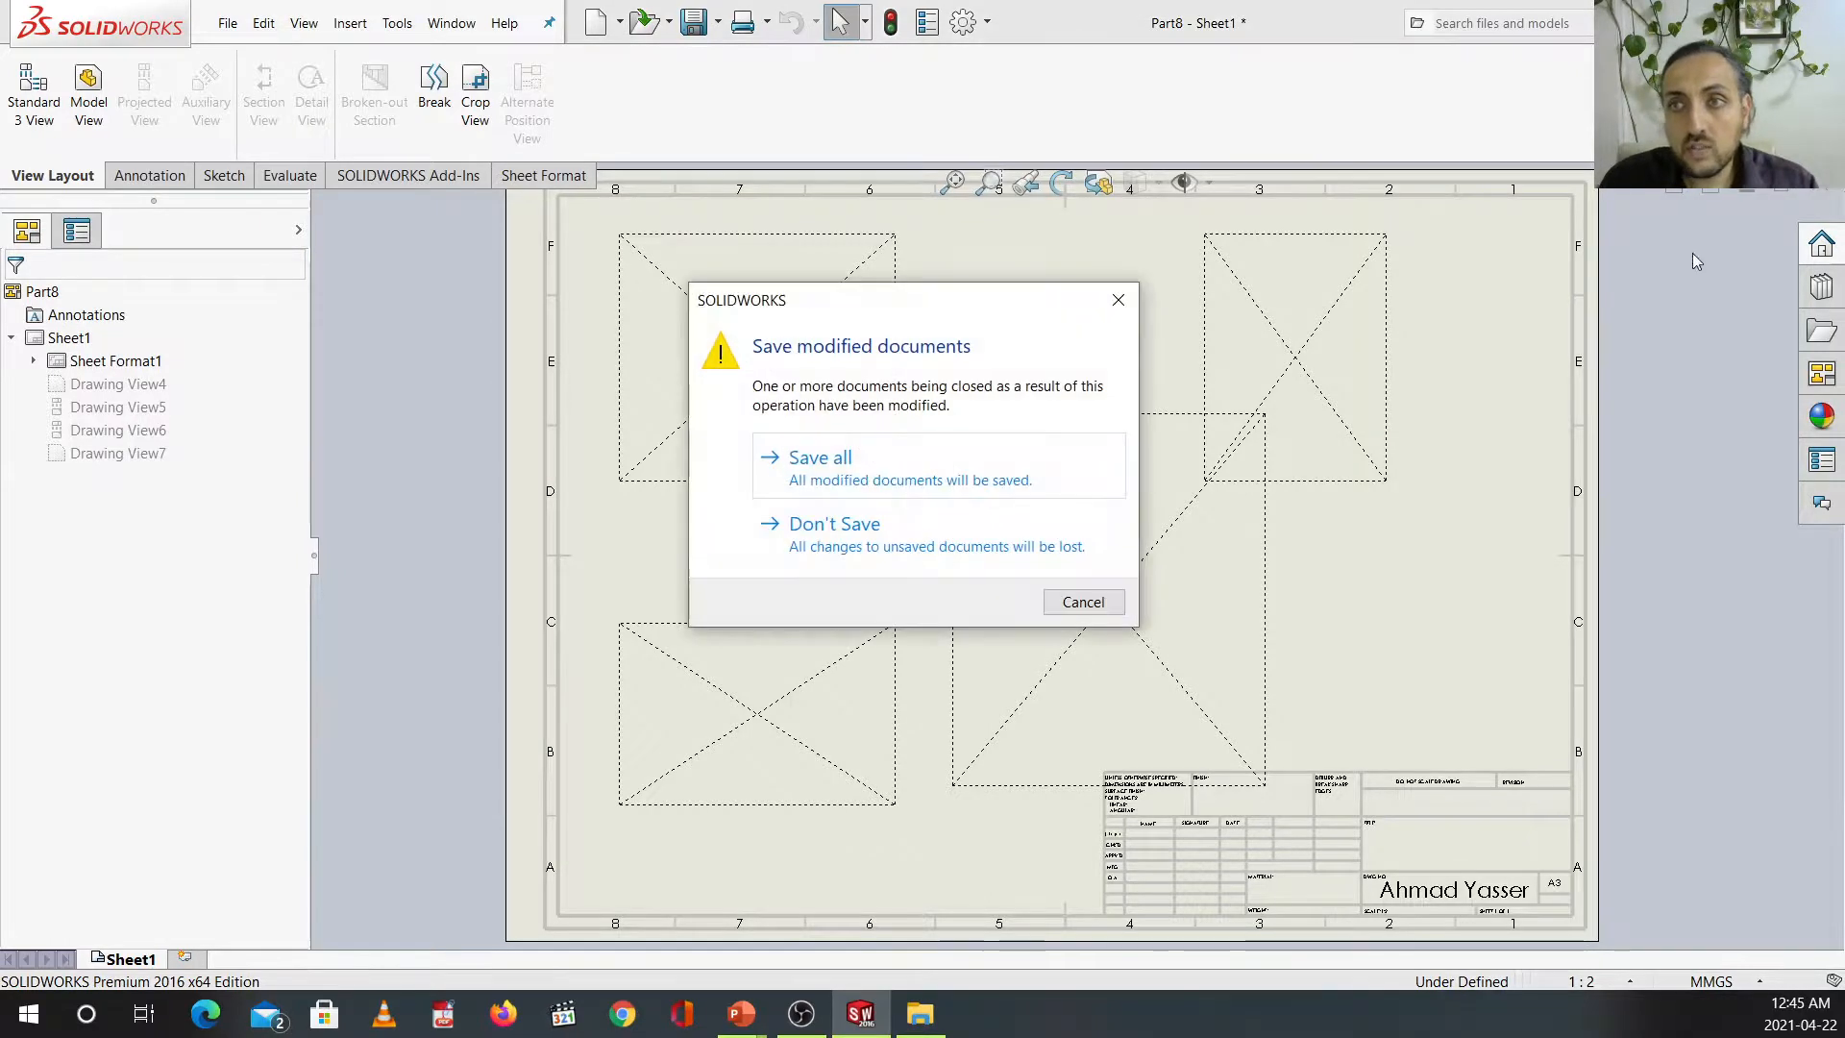
{"action": "left_click", "coordinate": [826, 538]}
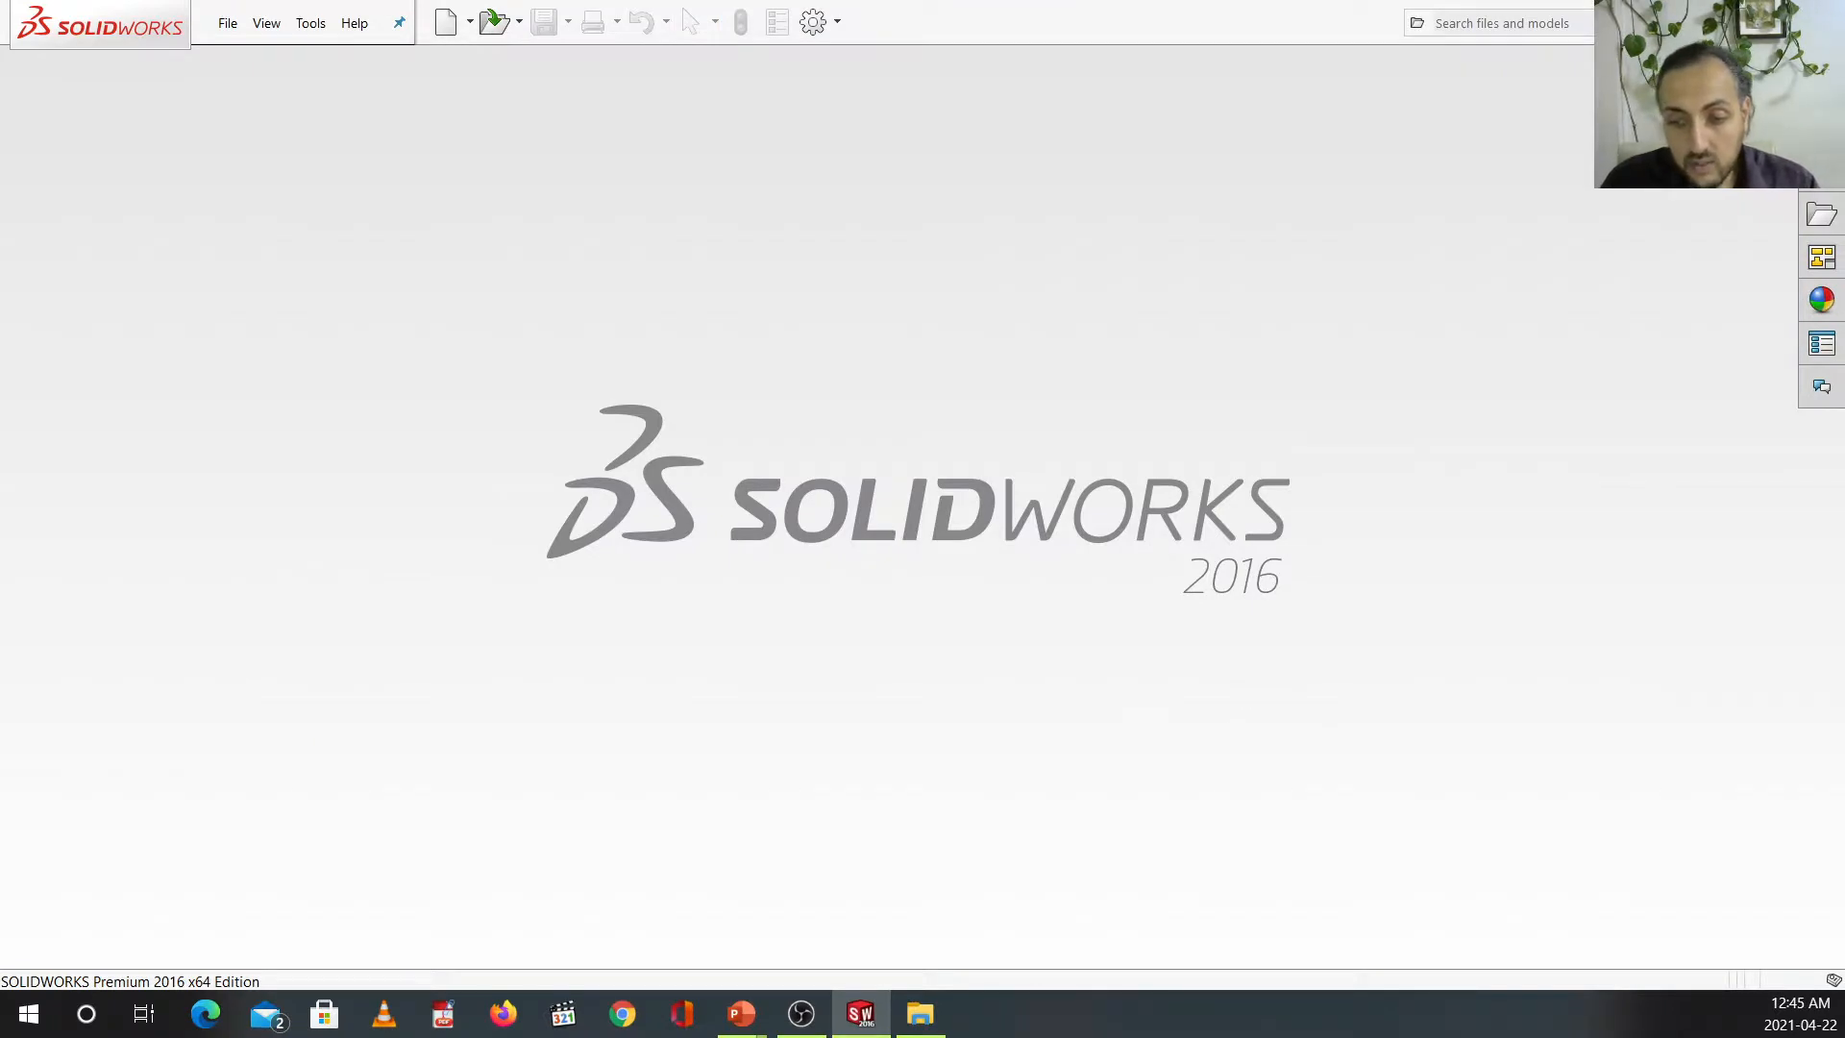
Reopen Part8.SLDDRW with Part8.SLDPRT back in New folder, and check both files side by side in File Explorer.
{"action": "key", "text": "alt+Tab"}
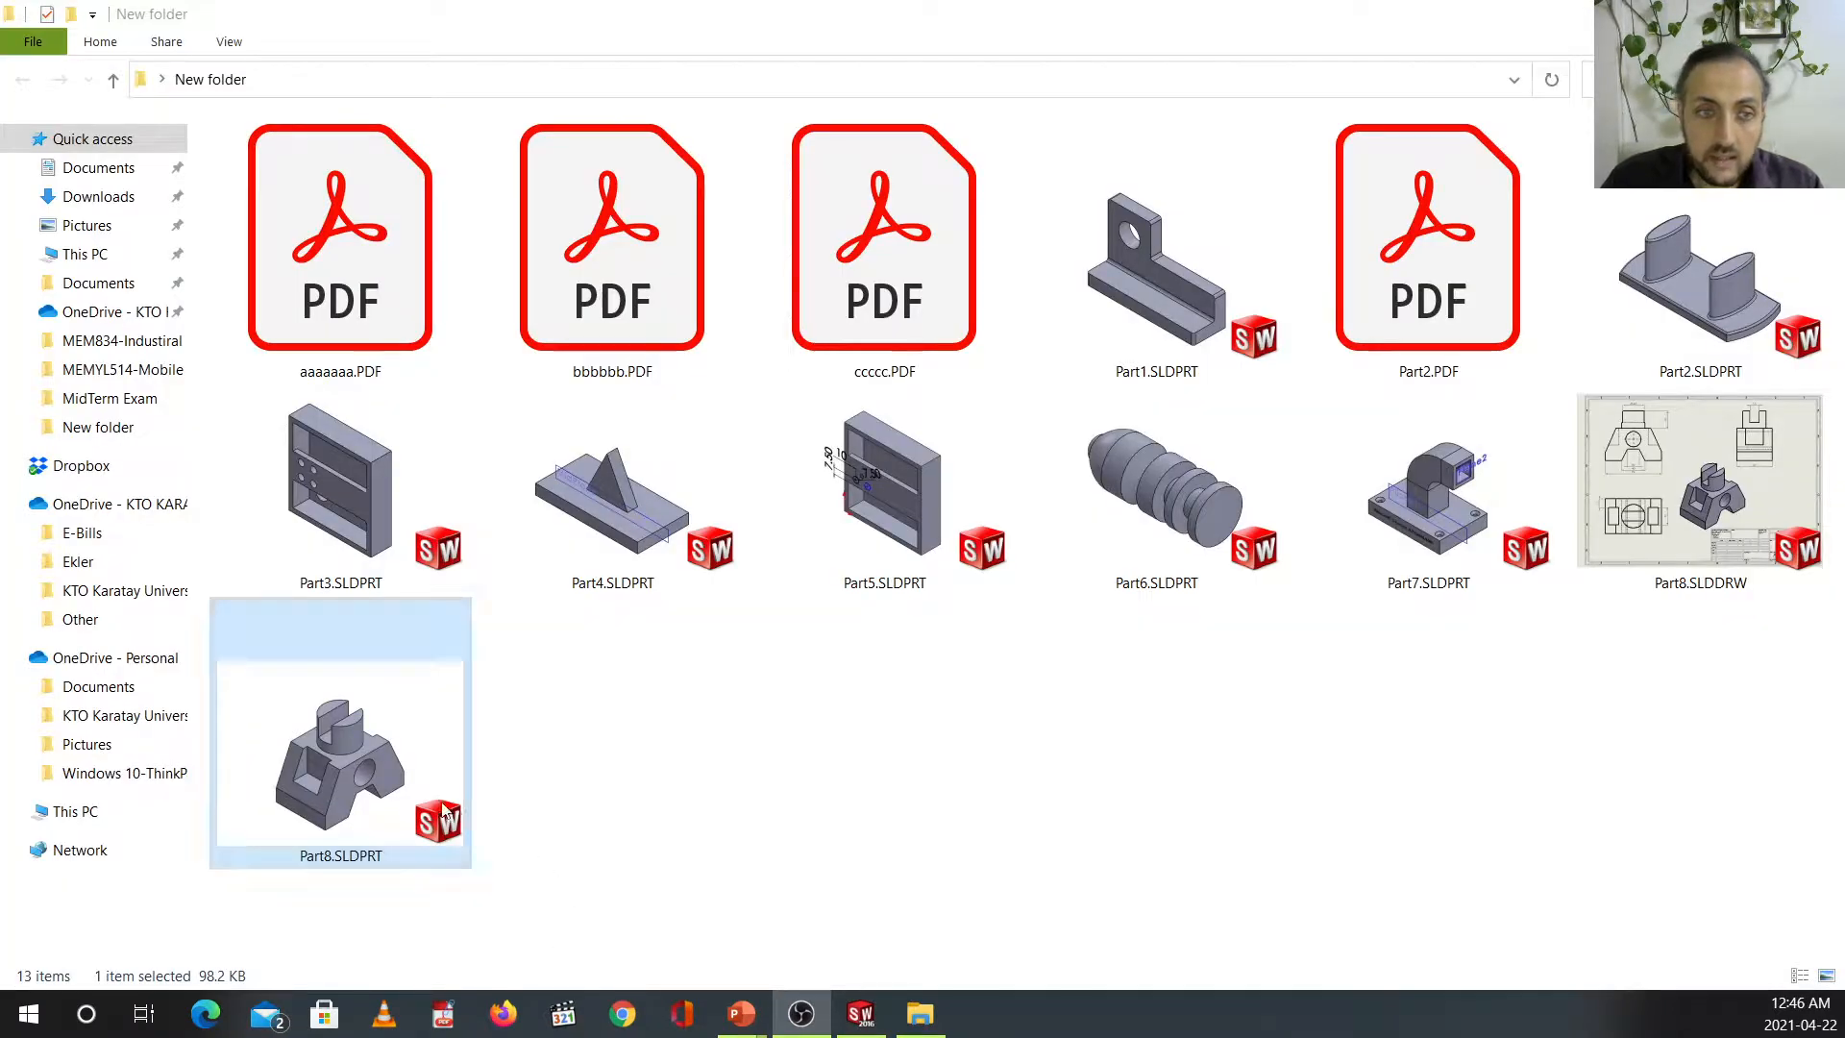
{"action": "left_click", "coordinate": [583, 774]}
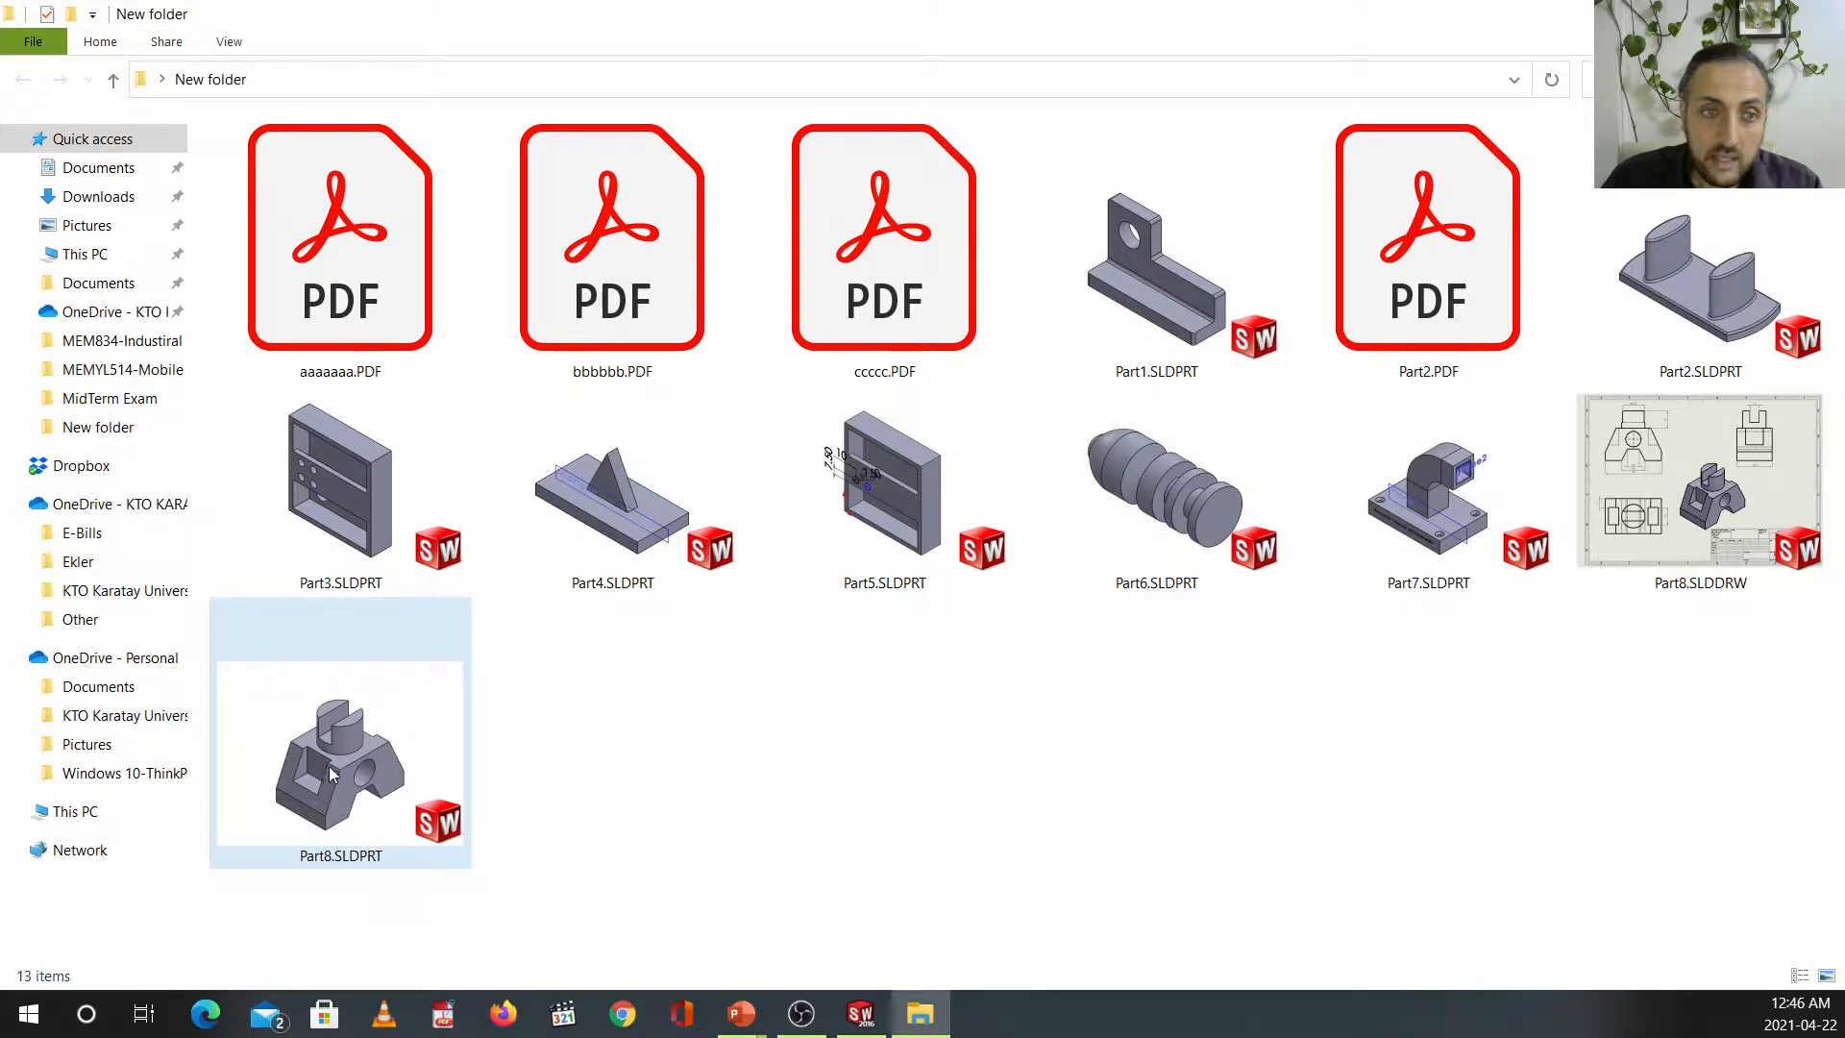
{"action": "left_click", "coordinate": [1614, 500]}
{"action": "double_click", "coordinate": [1615, 501]}
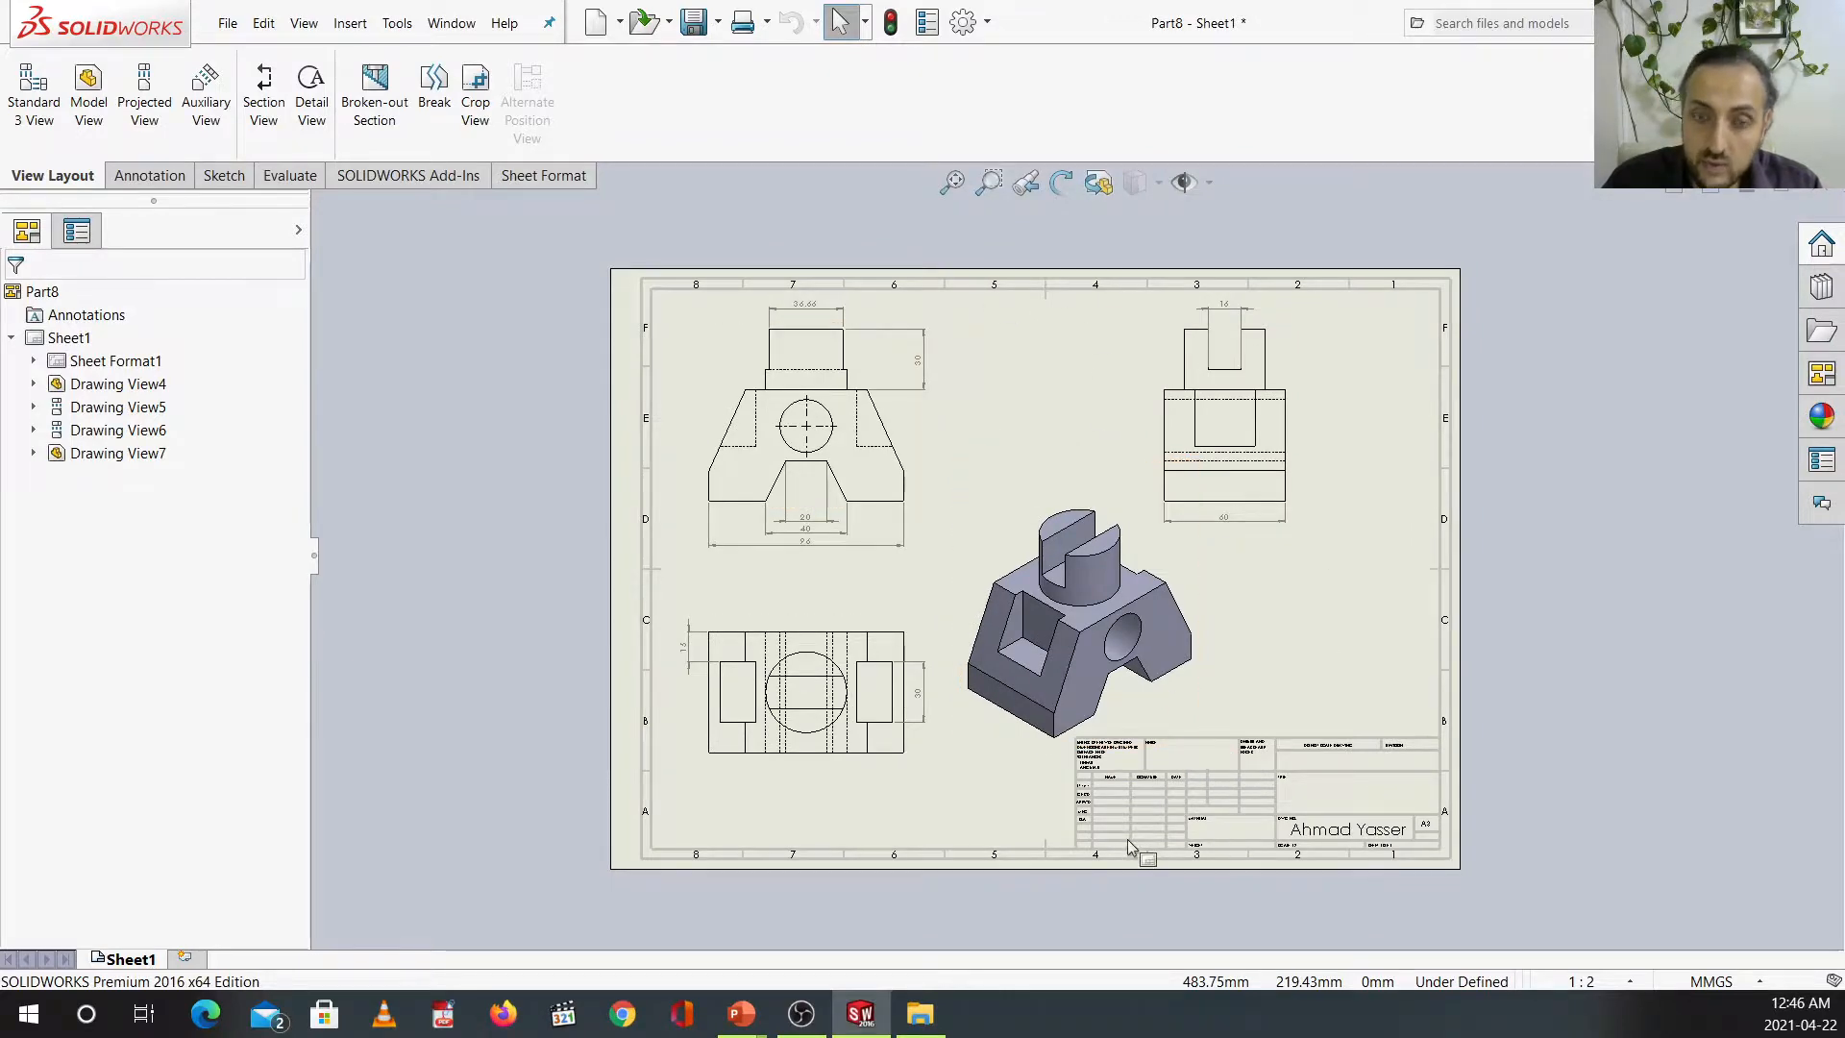
{"action": "key", "text": "alt+Tab"}
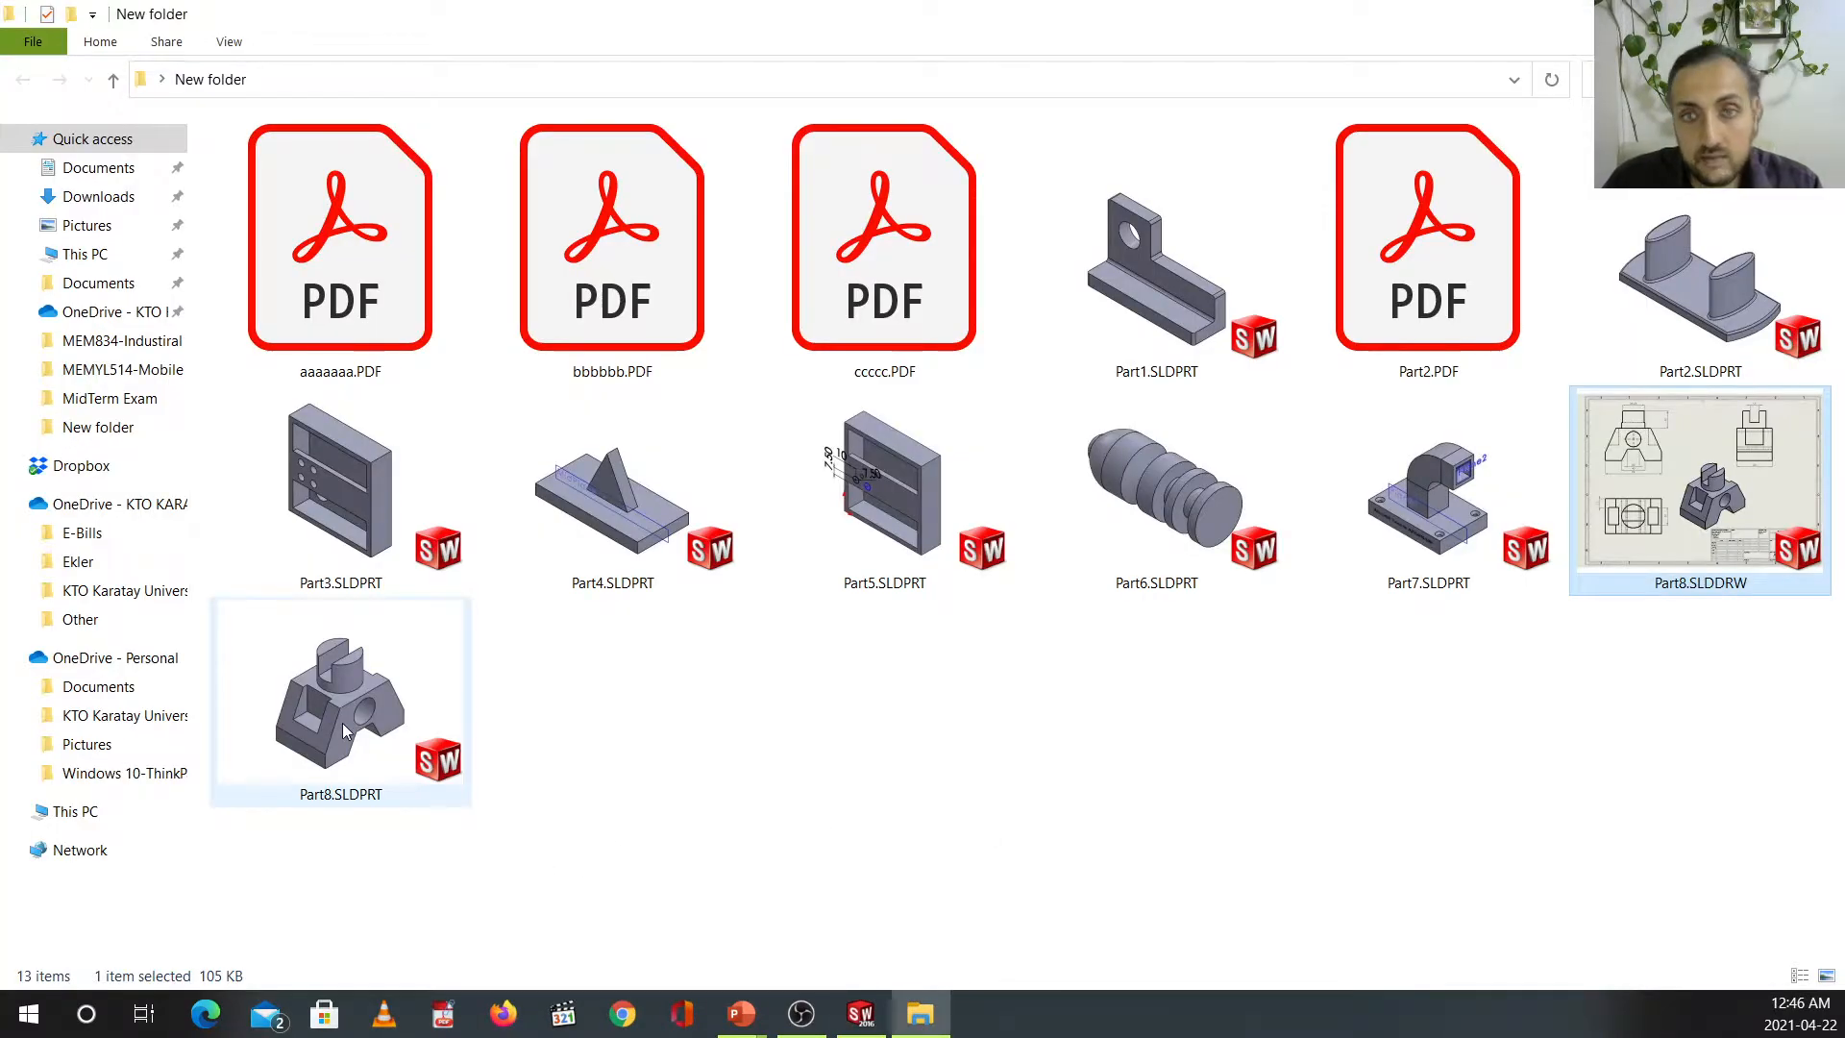
{"action": "left_click", "coordinate": [379, 673]}
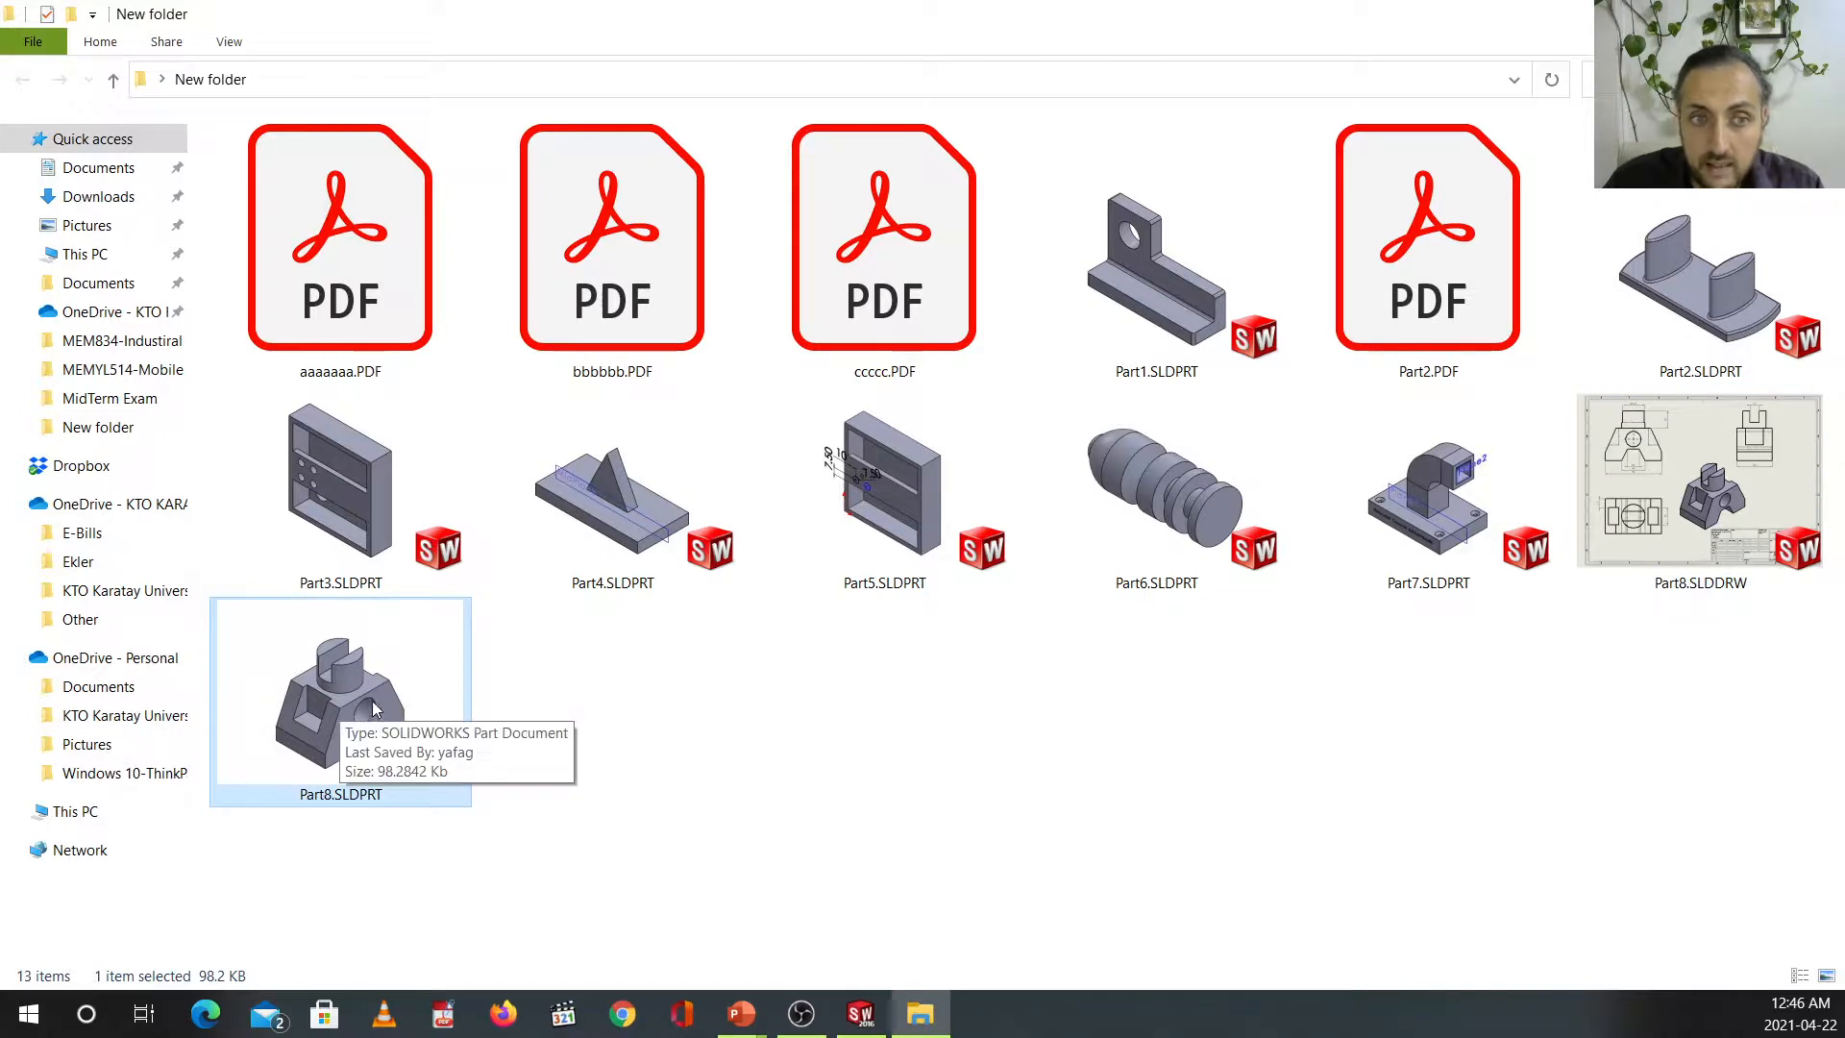
{"action": "left_click", "coordinate": [1749, 473]}
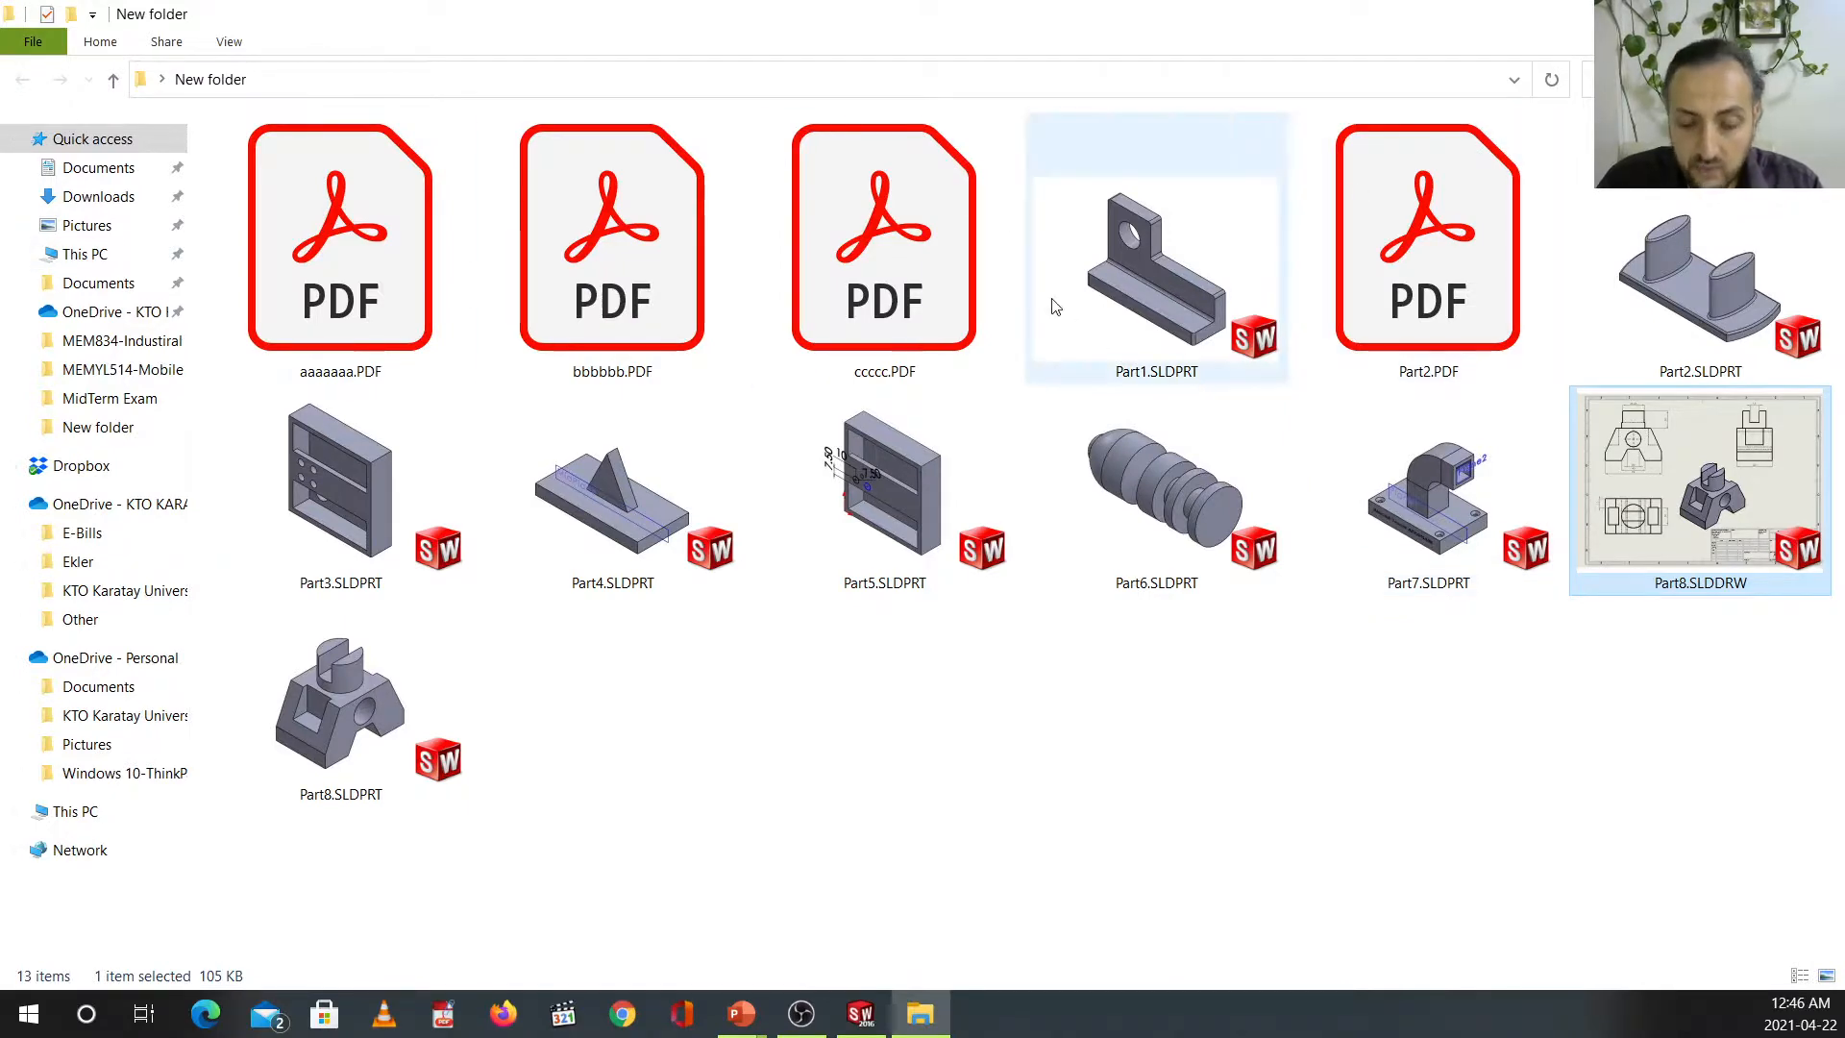
Save the drawing in SOLIDWORKS as an Adobe Portable Document Format file named Part8.PDF in New folder.
{"action": "key", "text": "alt+Tab"}
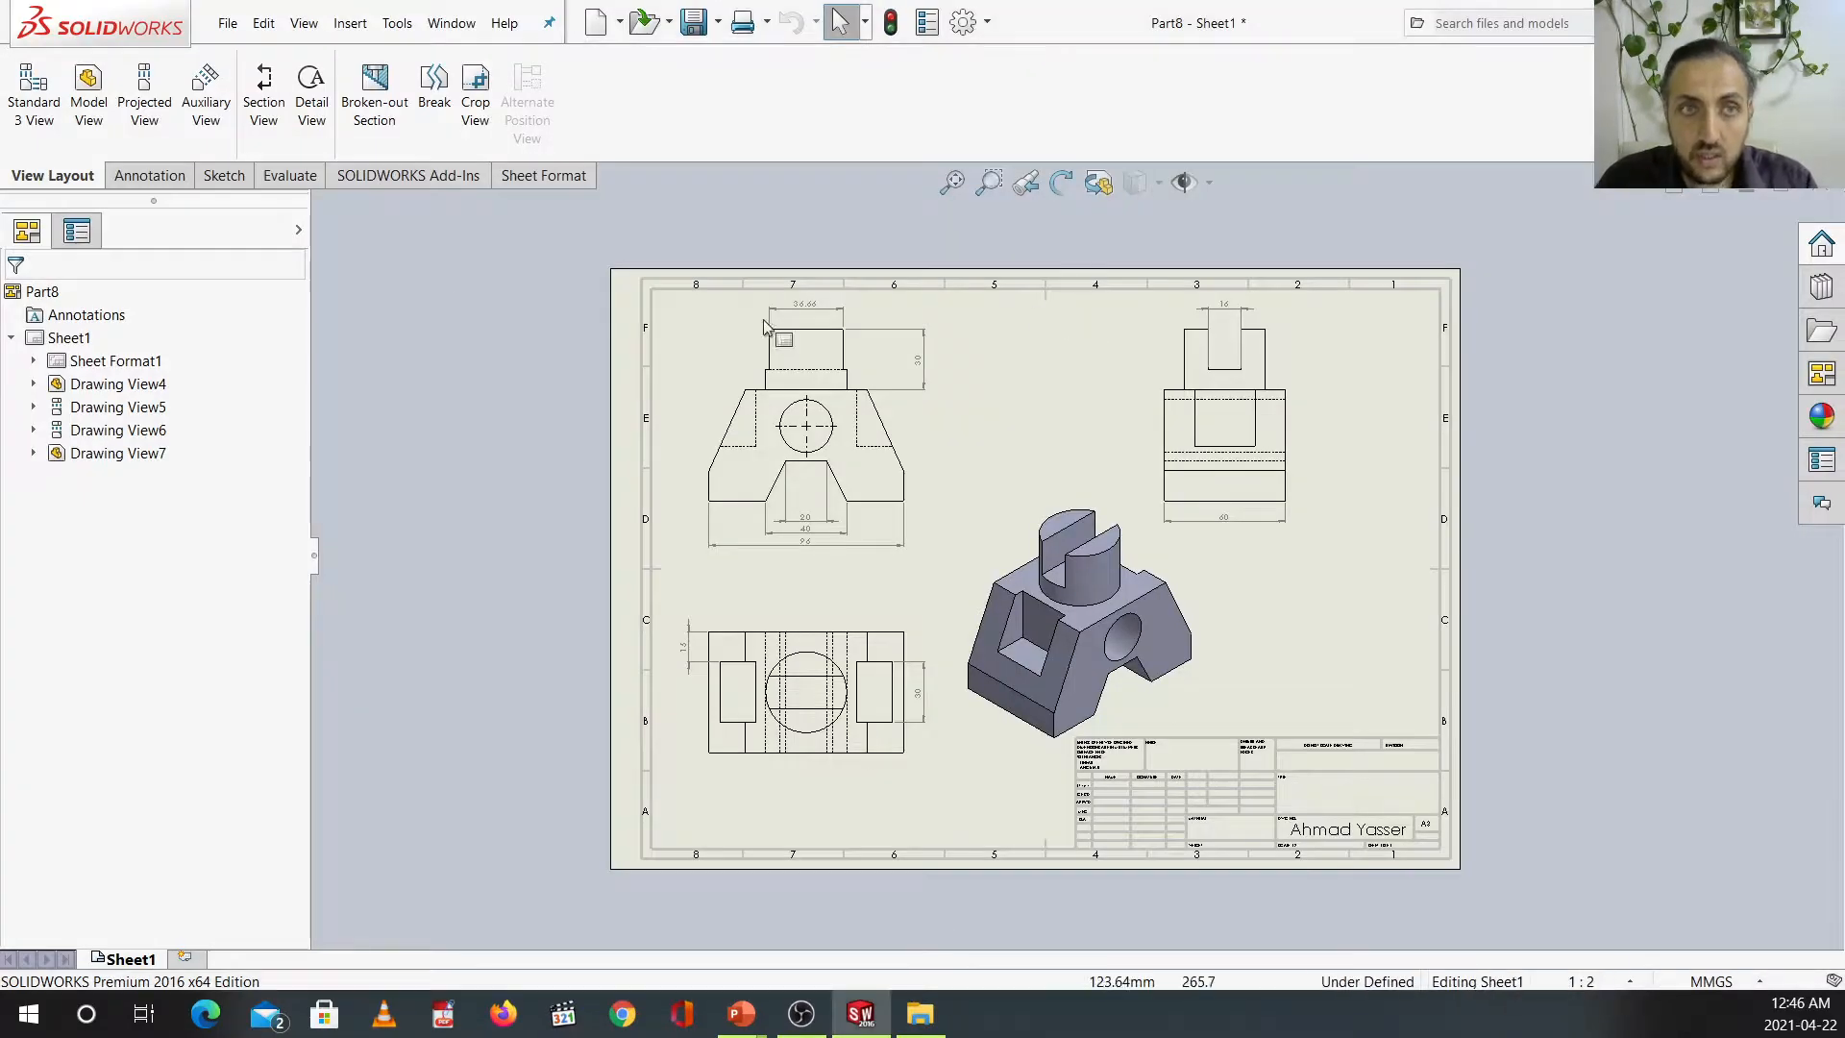
{"action": "left_click", "coordinate": [228, 23]}
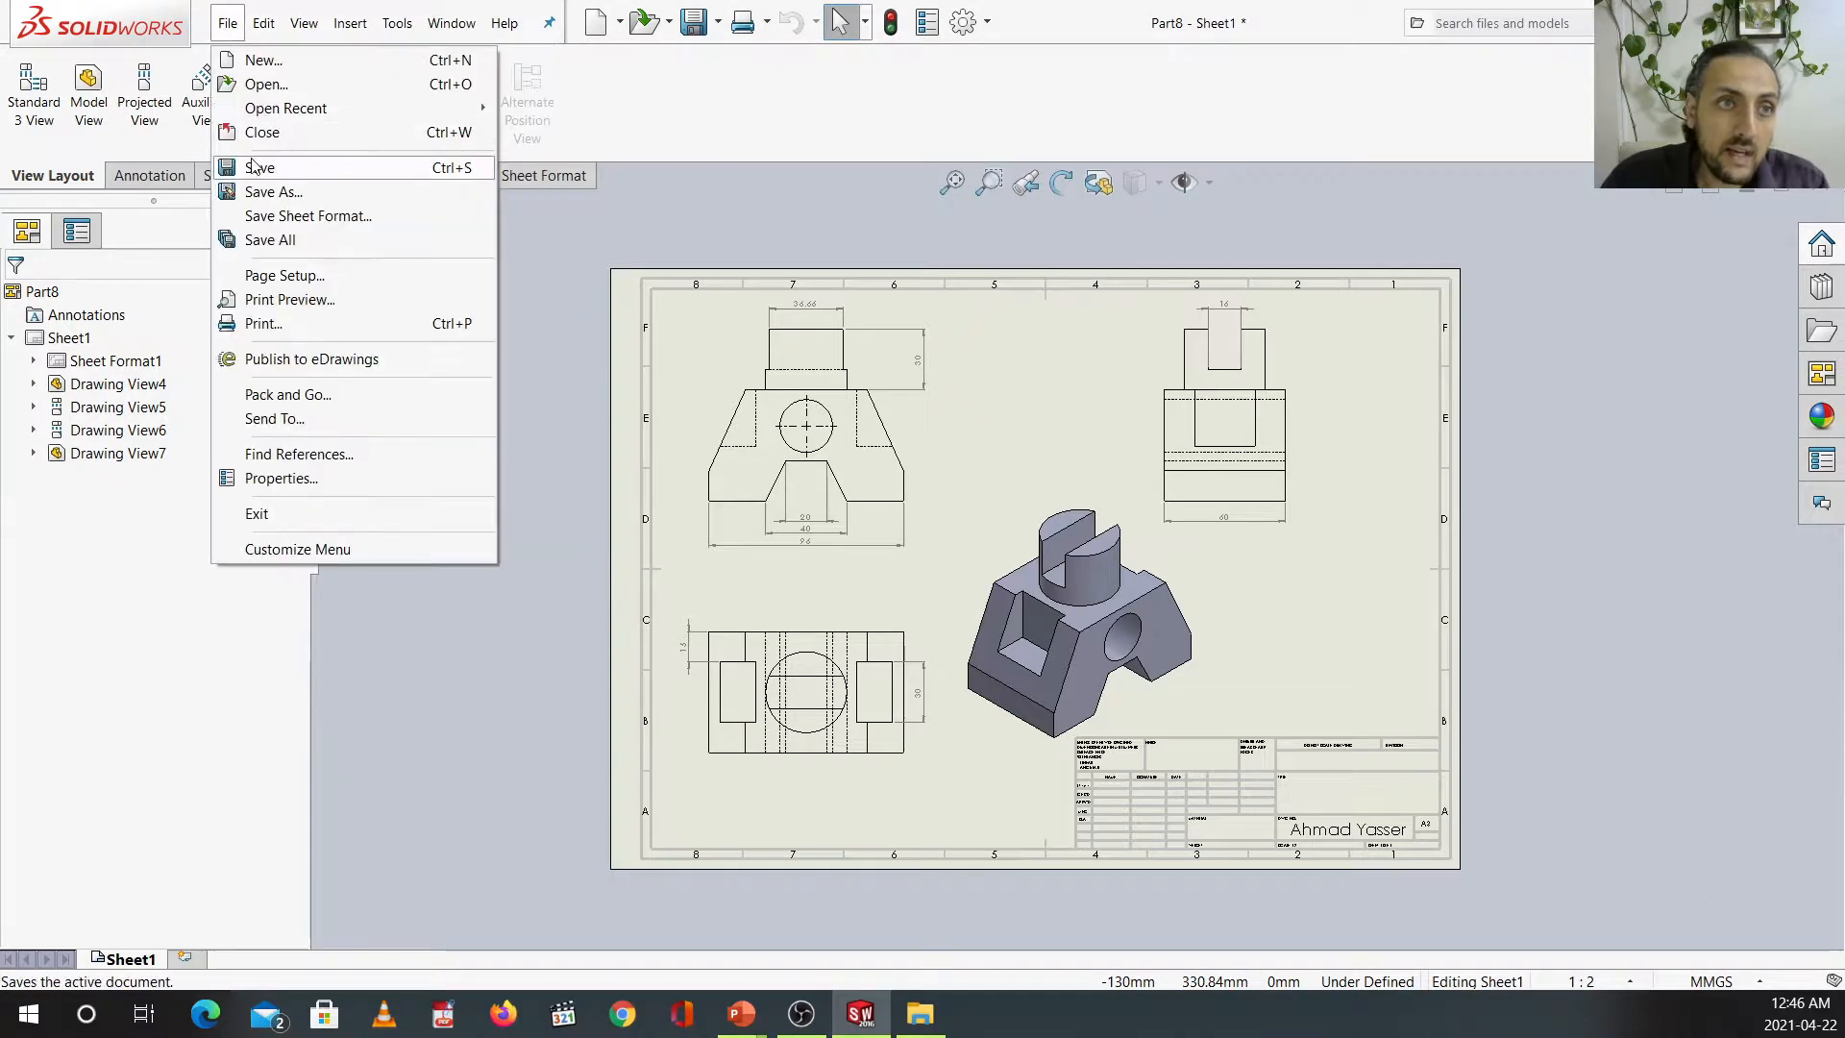
{"action": "left_click", "coordinate": [259, 188]}
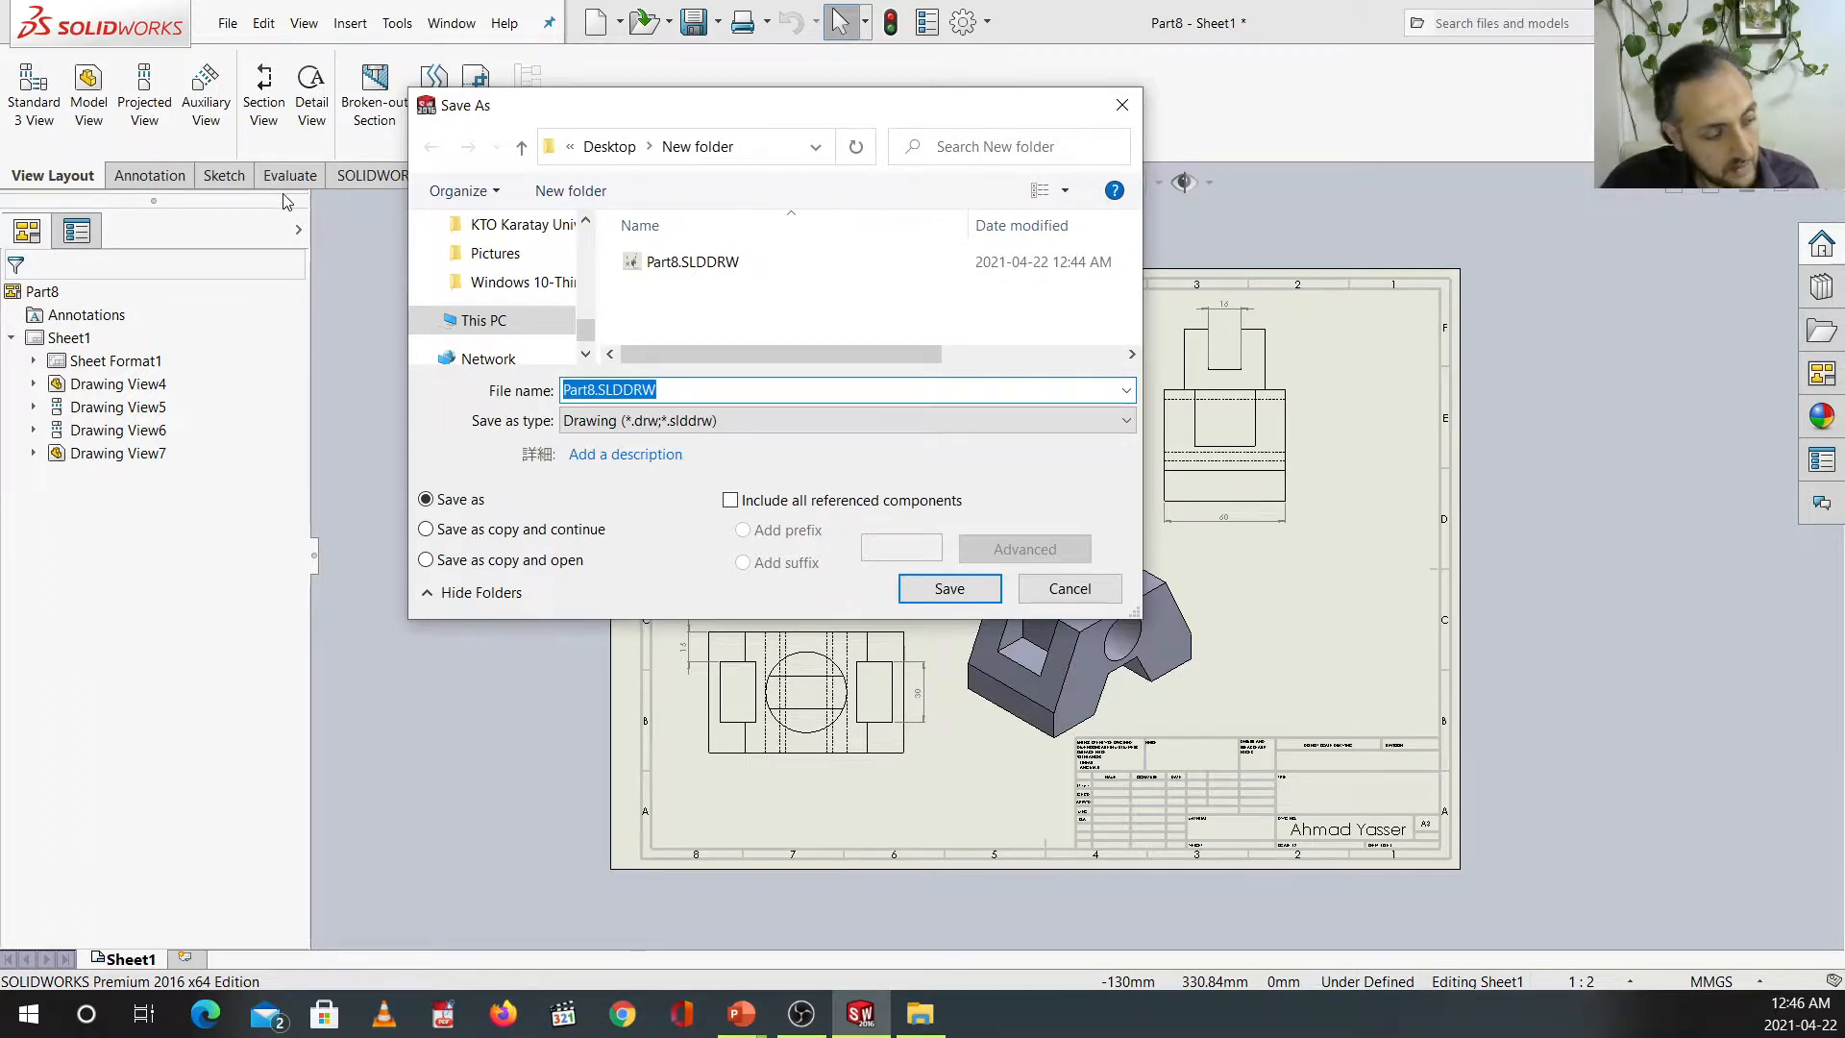
{"action": "left_click", "coordinate": [635, 421]}
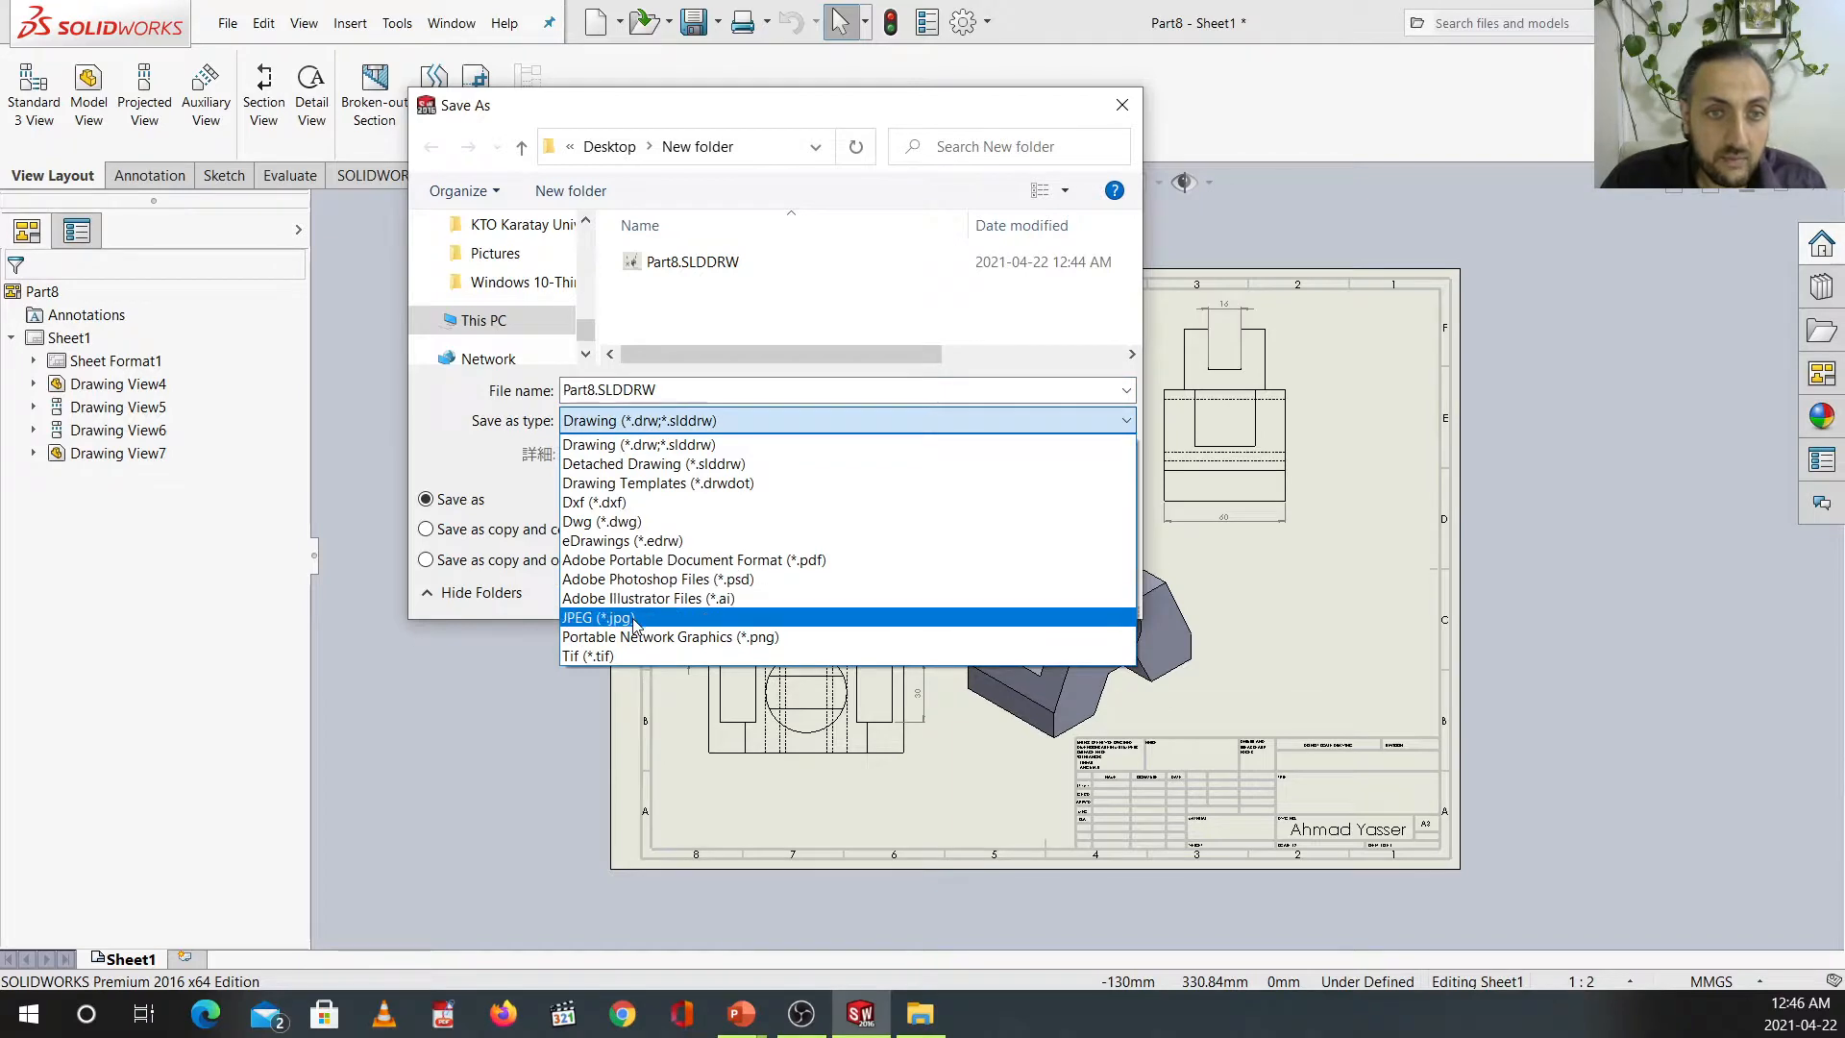
{"action": "left_click", "coordinate": [646, 560]}
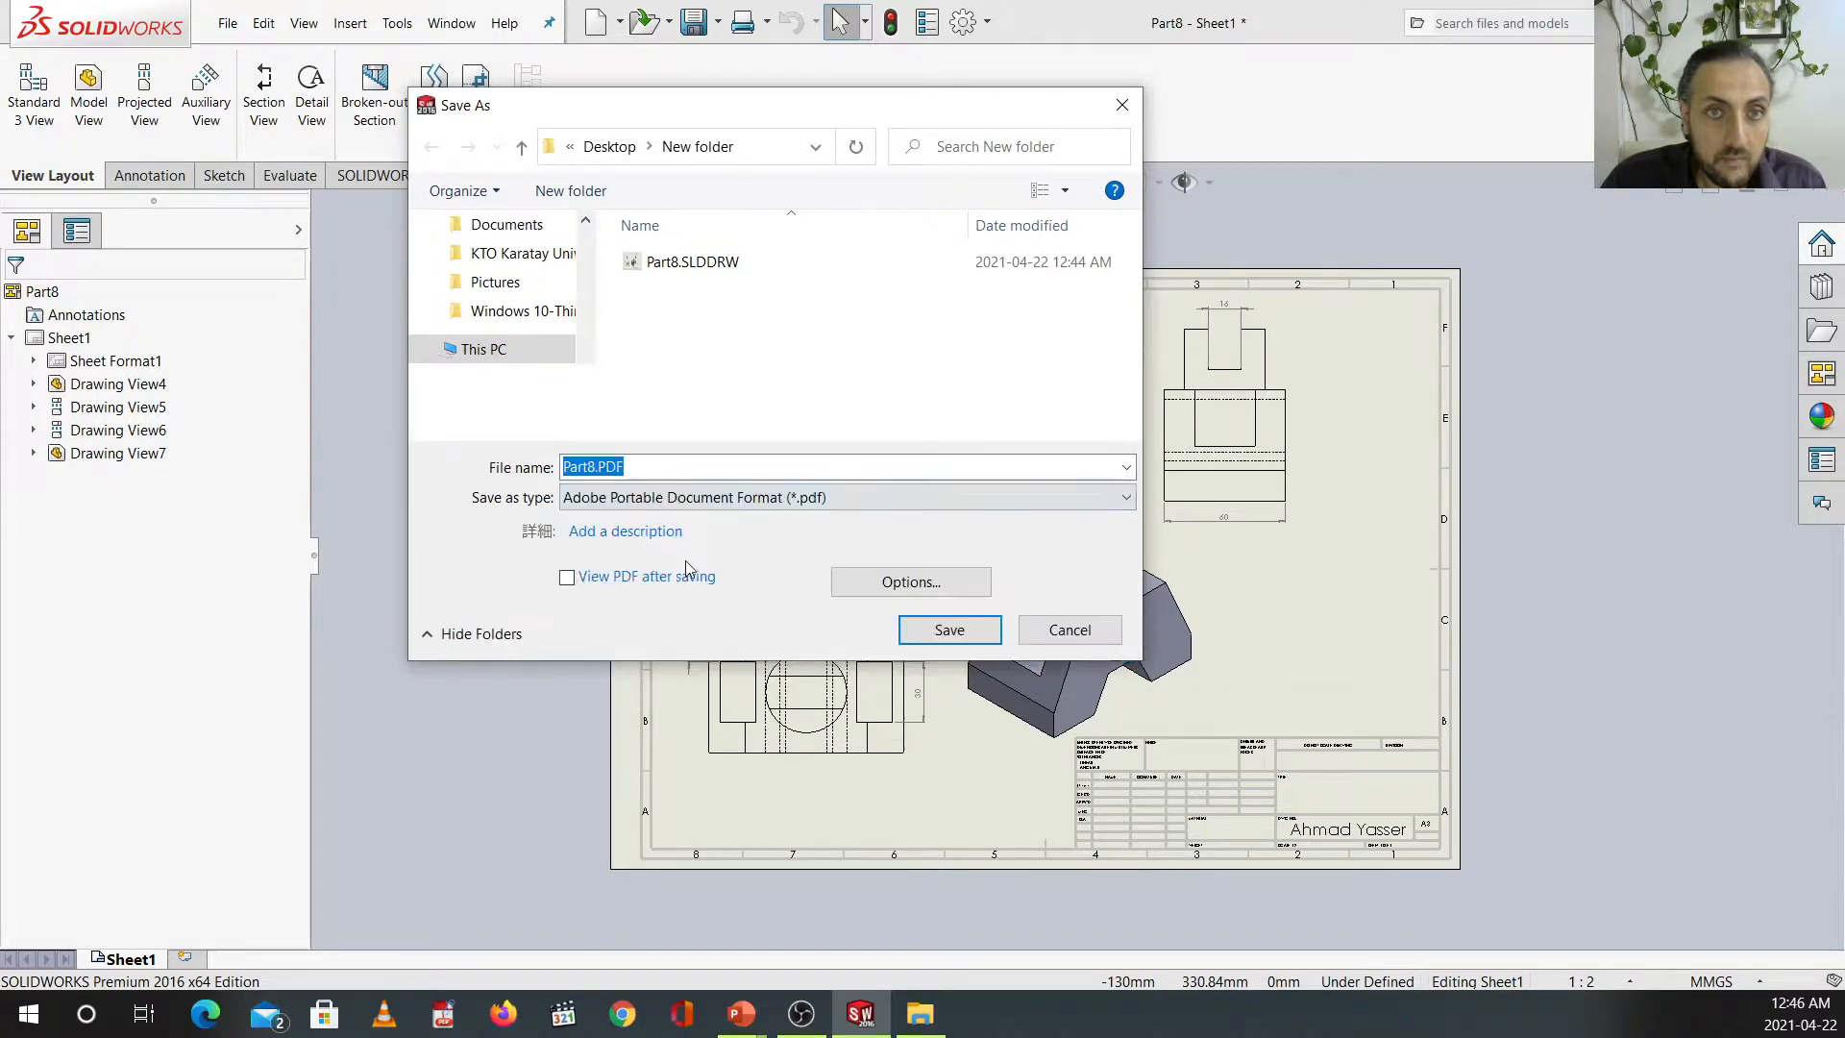
{"action": "left_click", "coordinate": [941, 636]}
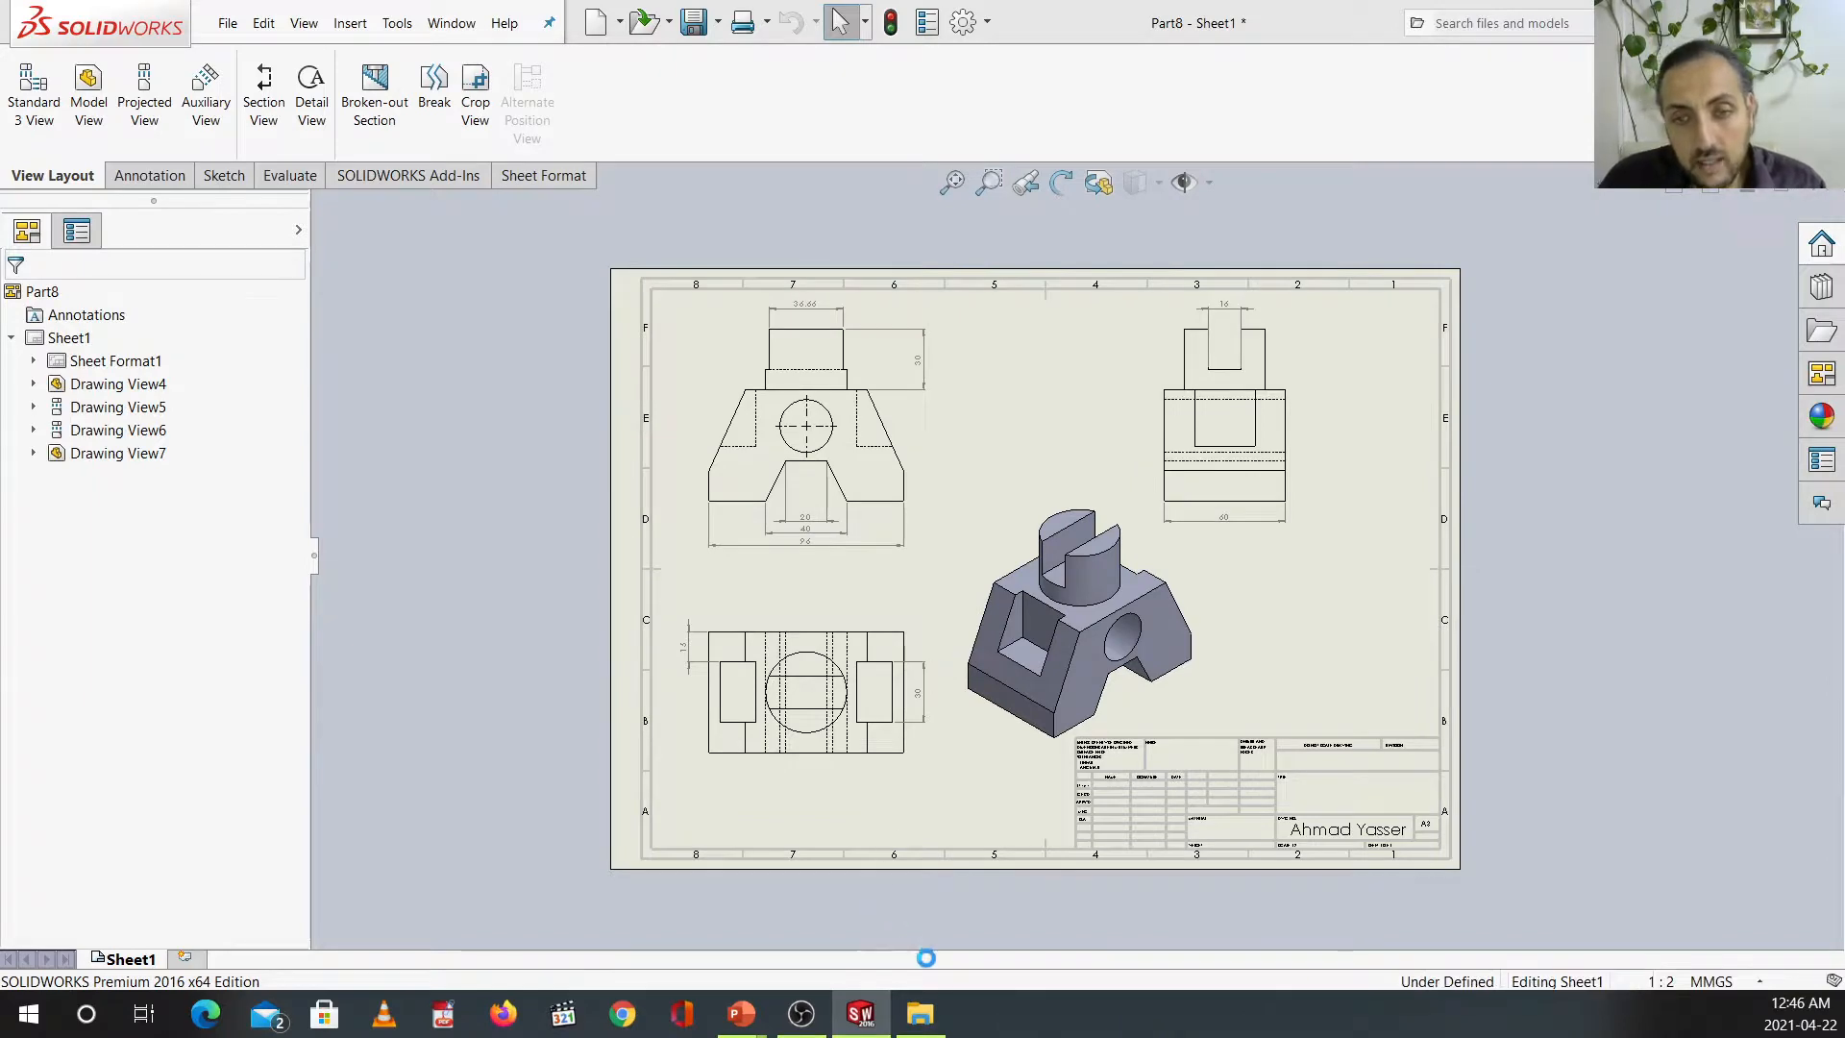
Open the exported Part8.PDF from New folder in Adobe Acrobat Reader to review its views, dimensions and title block.
{"action": "left_click", "coordinate": [920, 1013]}
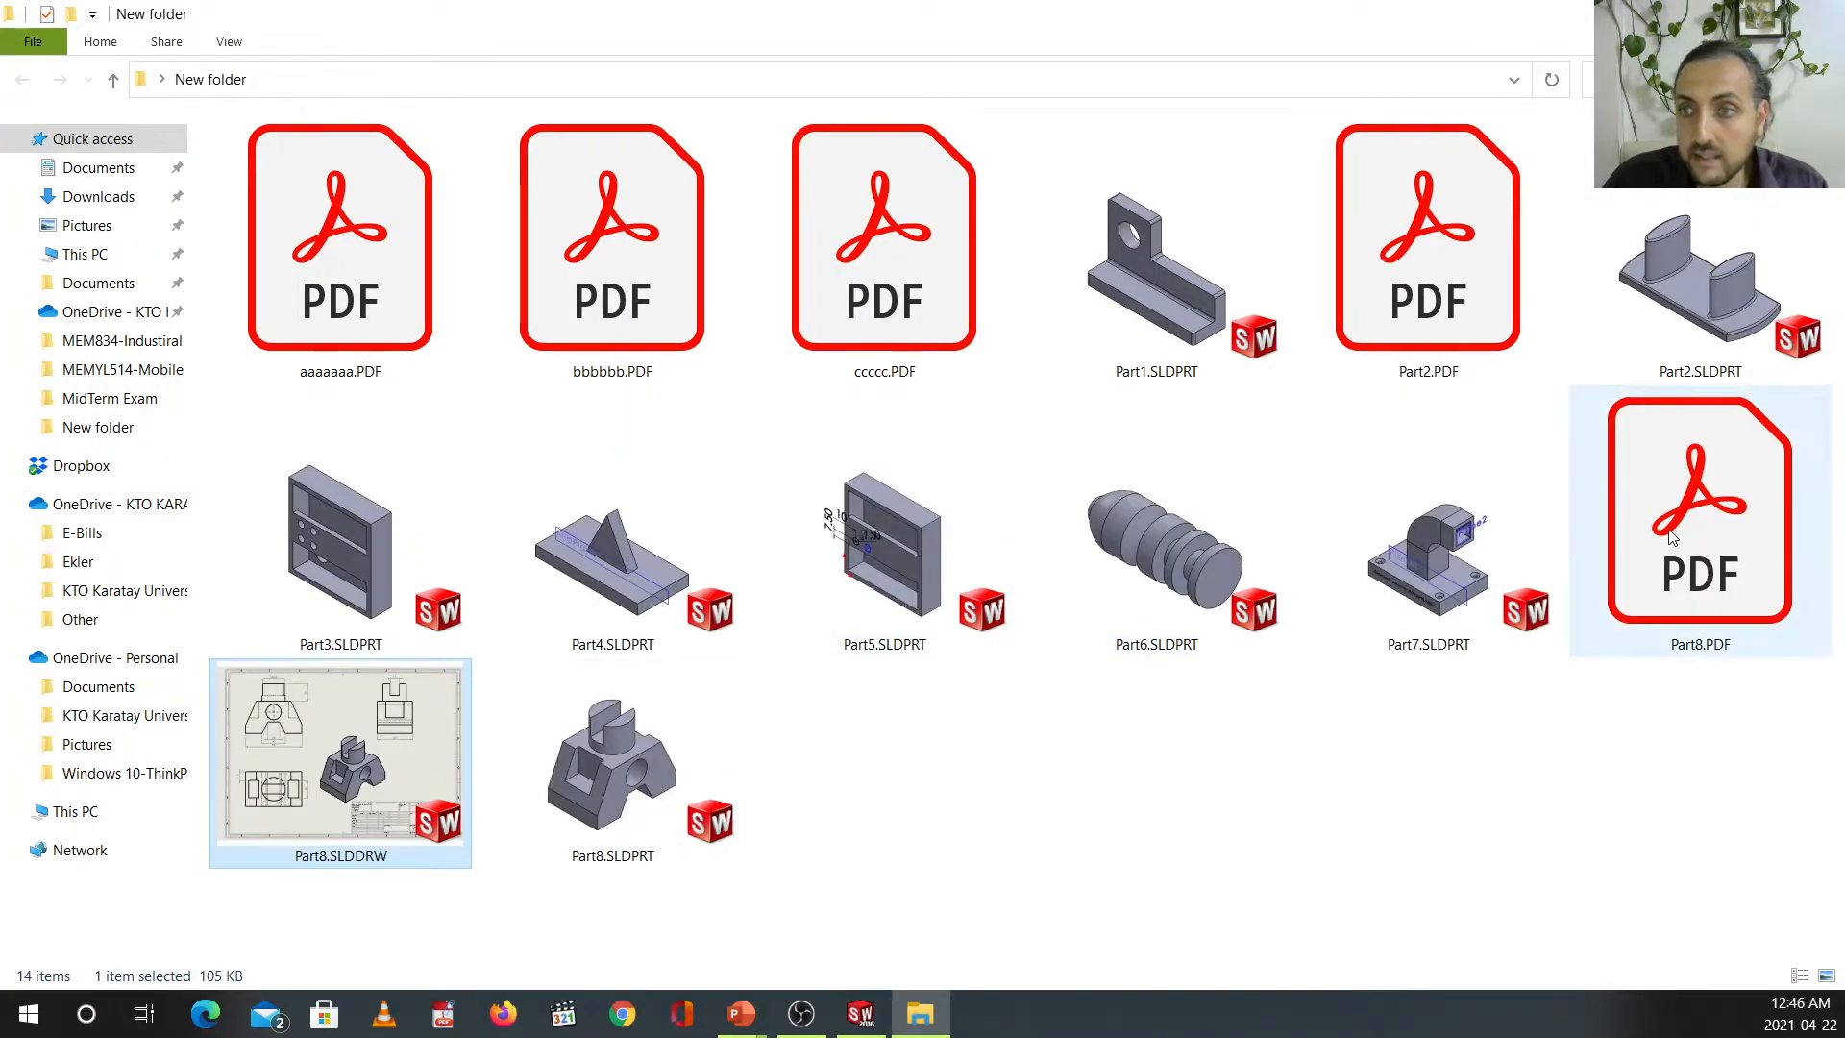
{"action": "left_click", "coordinate": [1701, 575]}
{"action": "double_click", "coordinate": [1700, 575]}
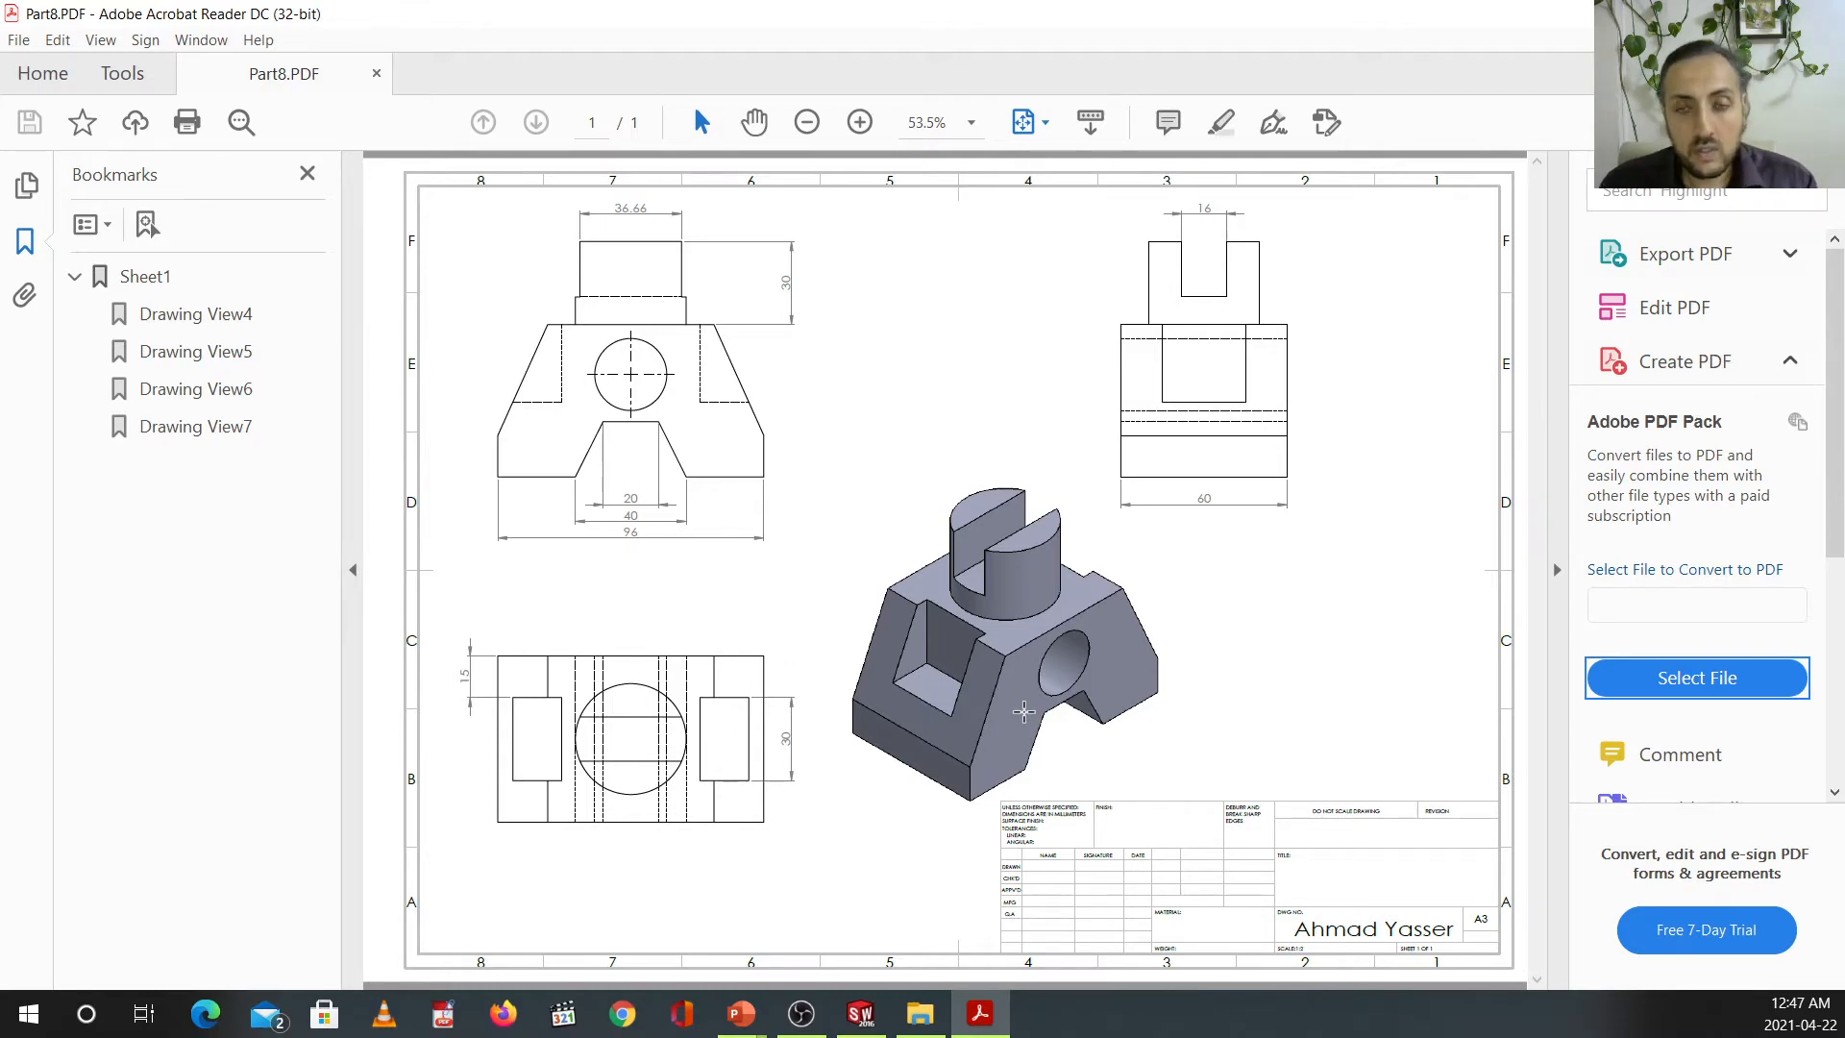
Switch to the PowerPoint lecture slideshow and advance from the Training Models slide to the closing slide.
{"action": "key", "text": "alt+Tab"}
{"action": "key", "text": "alt+Tab"}
{"action": "key", "text": "alt+Tab"}
{"action": "key", "text": "alt+Tab"}
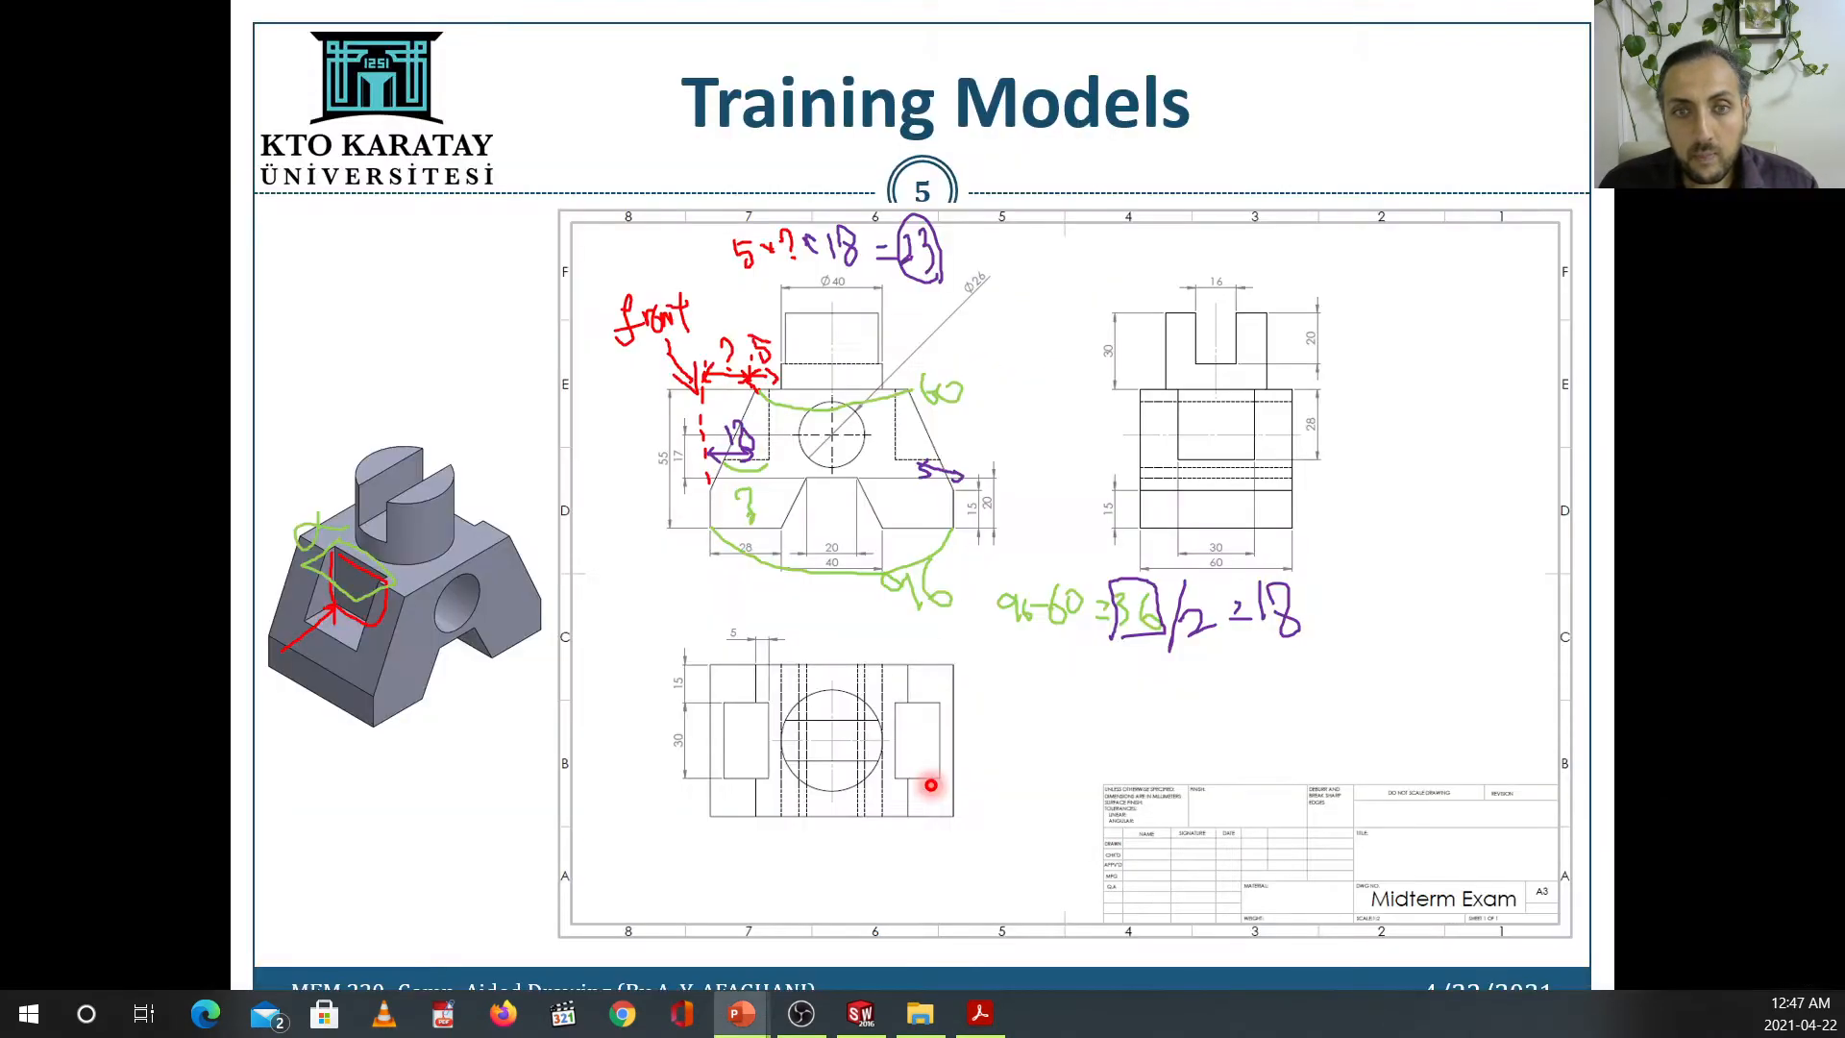
{"action": "key", "text": "Right"}
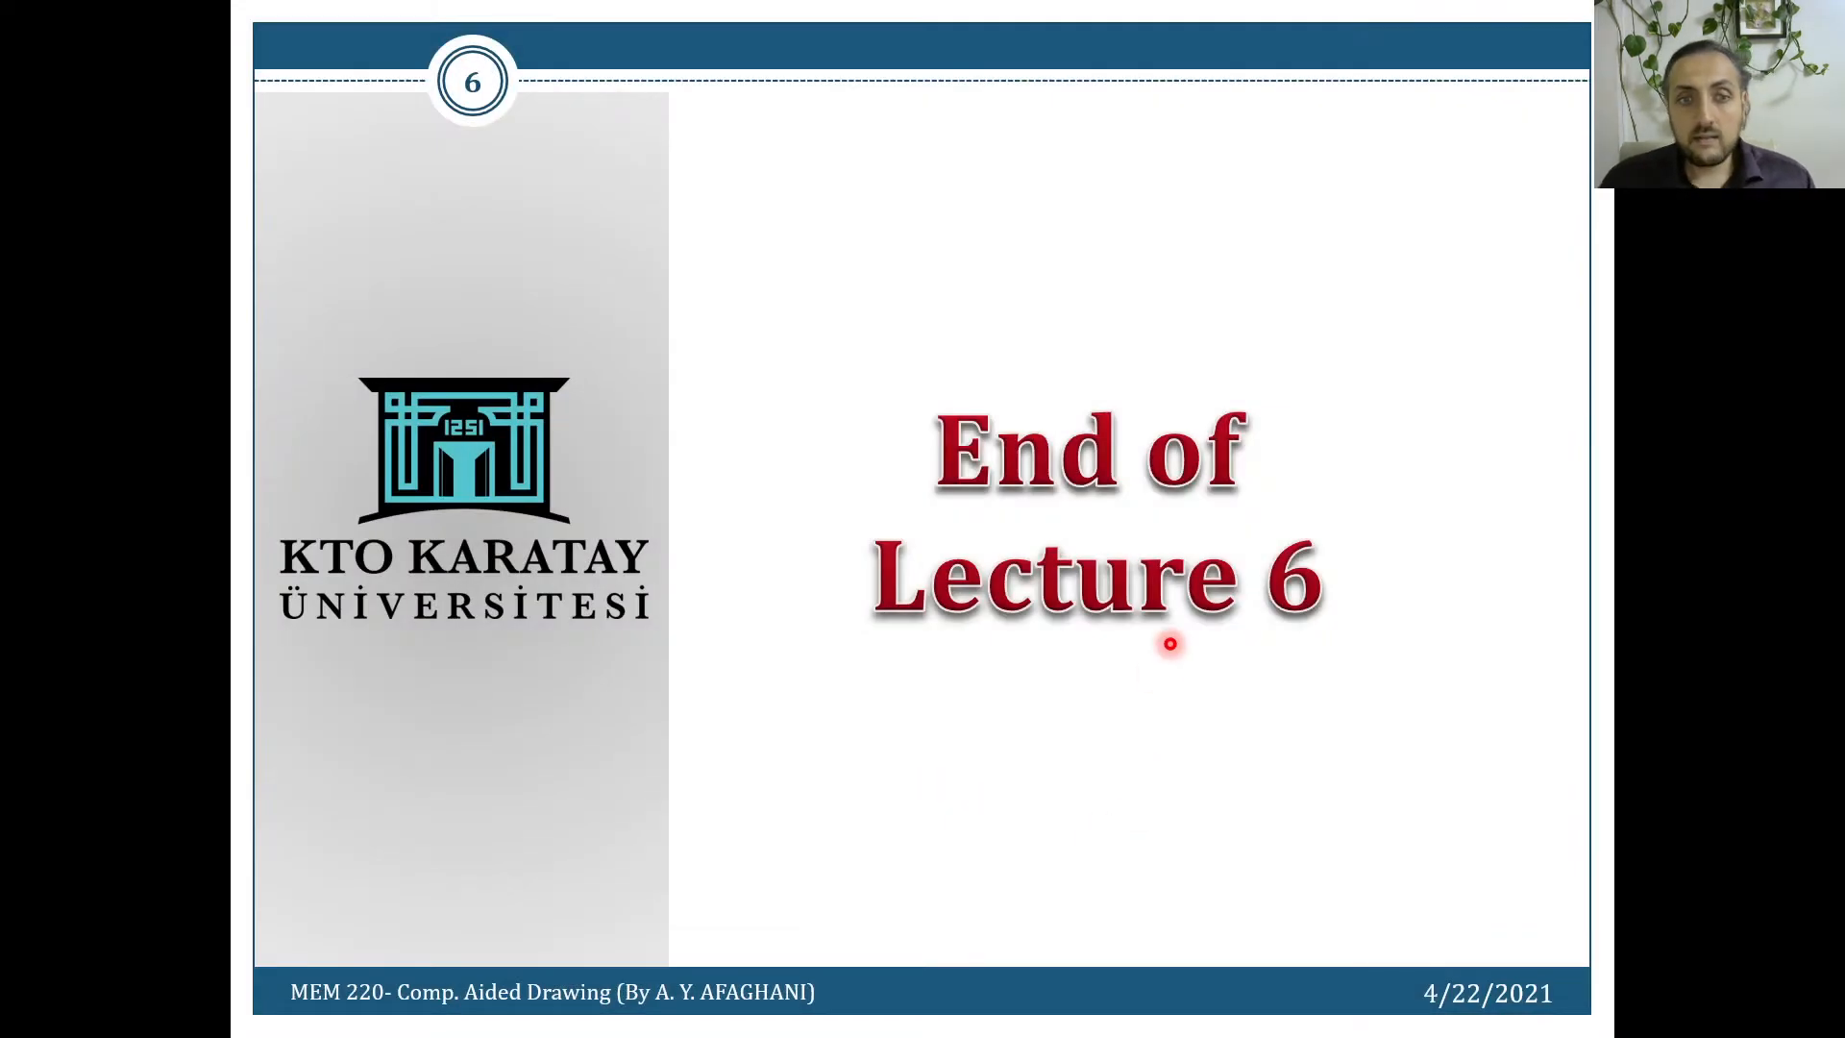